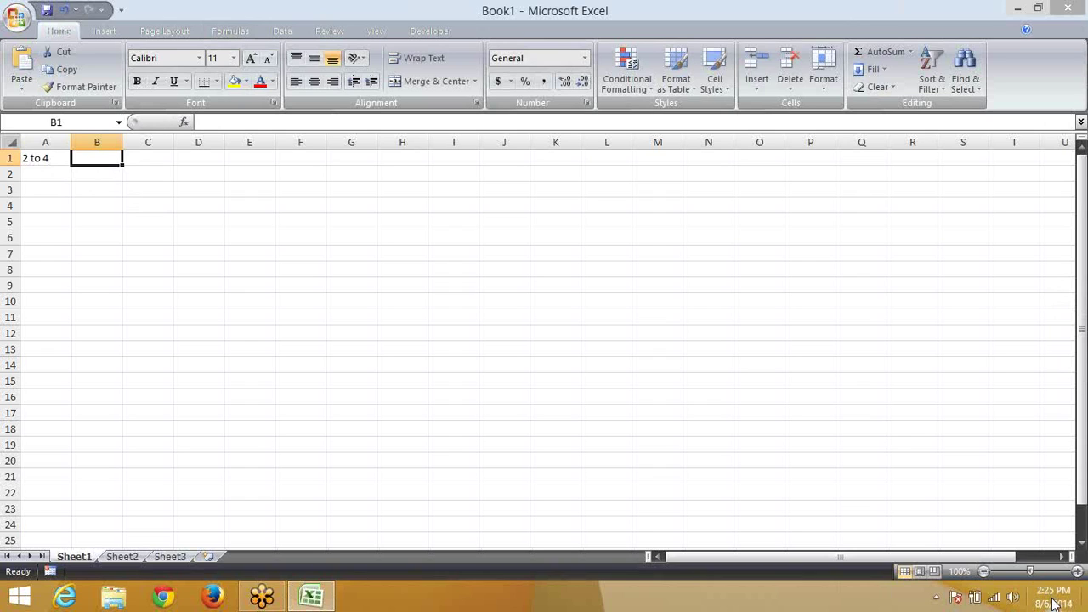
Step: Clear the text from cell A1
left_click(1055, 603)
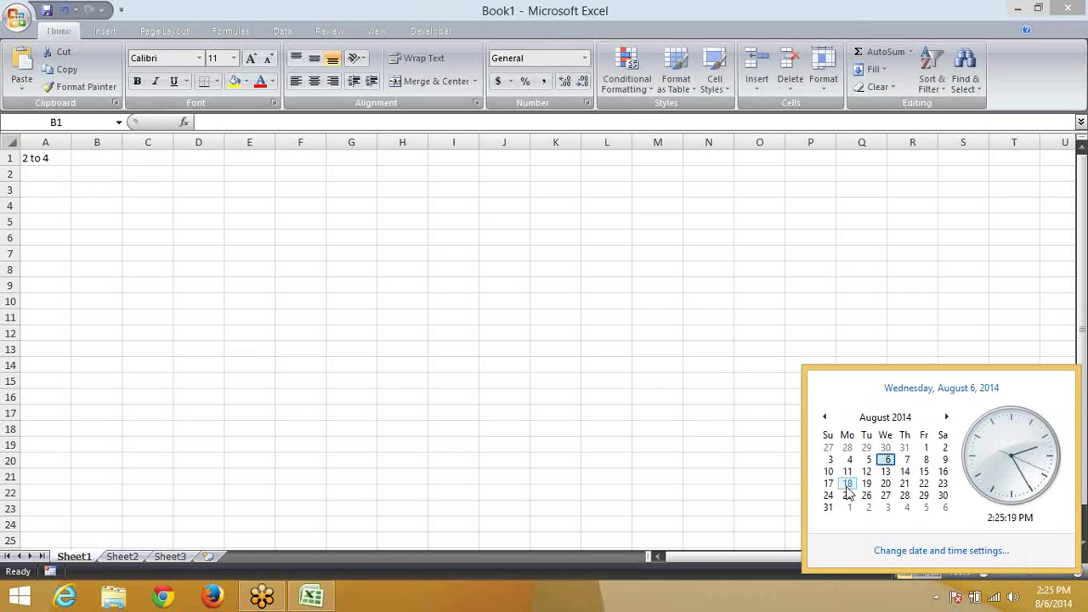
left_click(75, 158)
left_click(66, 158)
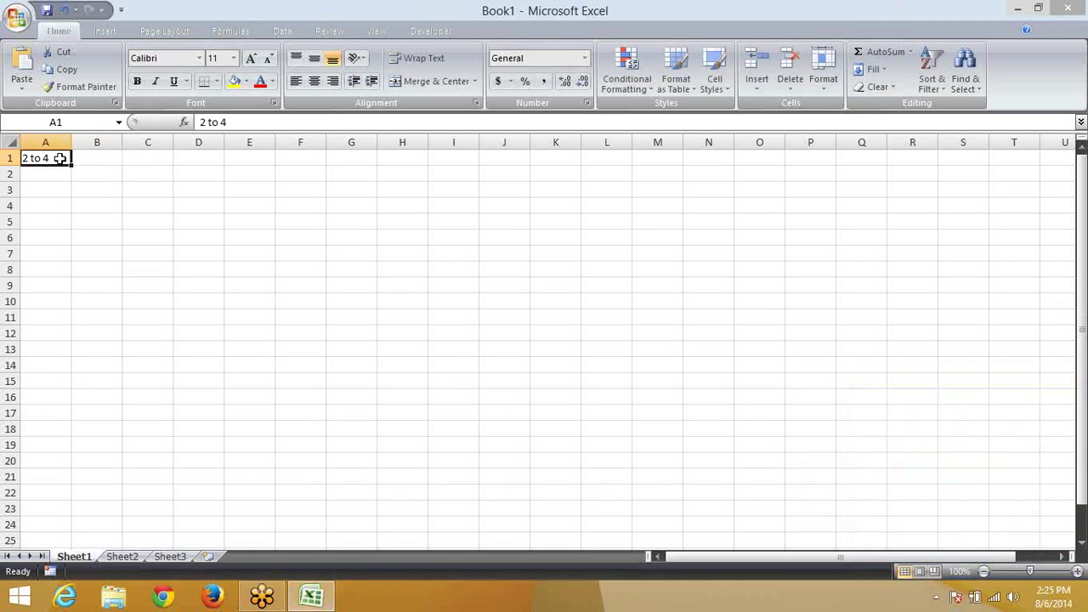
key("Delete")
mouse_move(1086, 2)
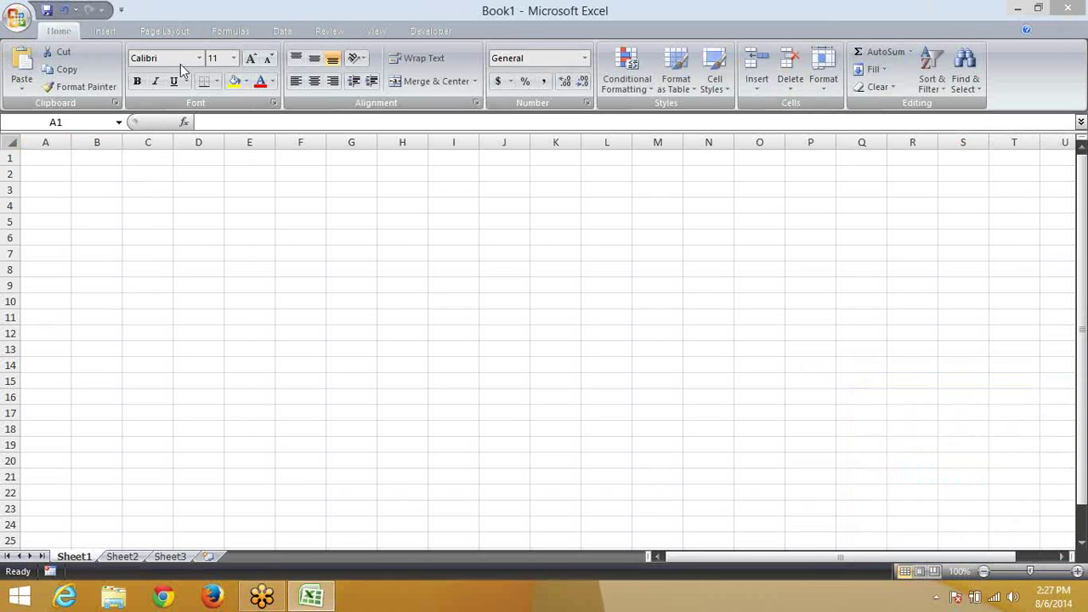
Step: Enter the numbers 1, 2, 3, 4 and 5 across cells A1 to E1
left_click(66, 157)
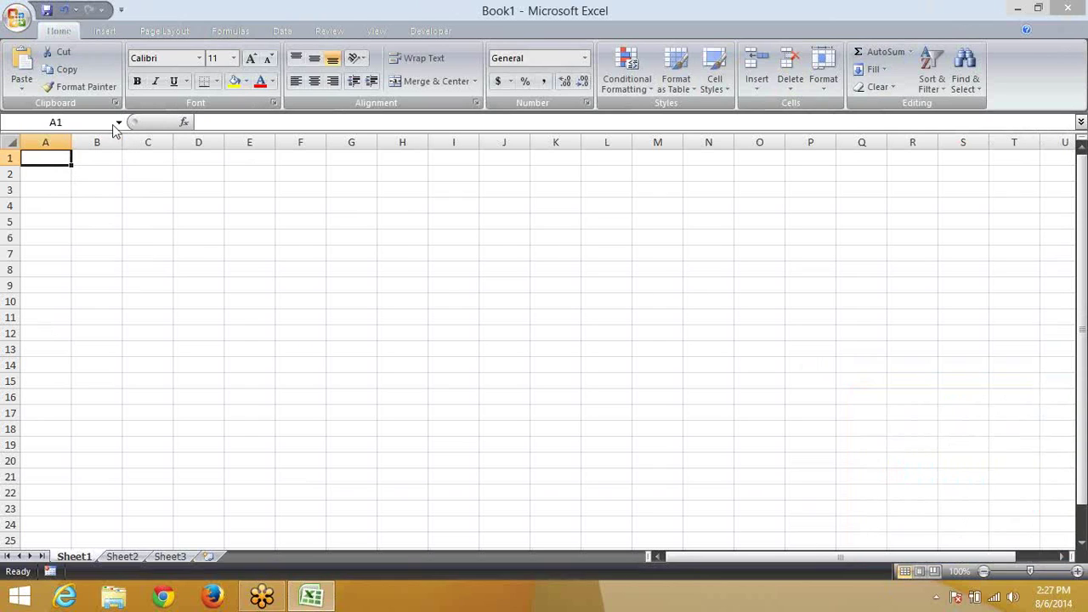
type("1")
key("Tab")
type("2")
key("Tab")
type("3")
key("Tab")
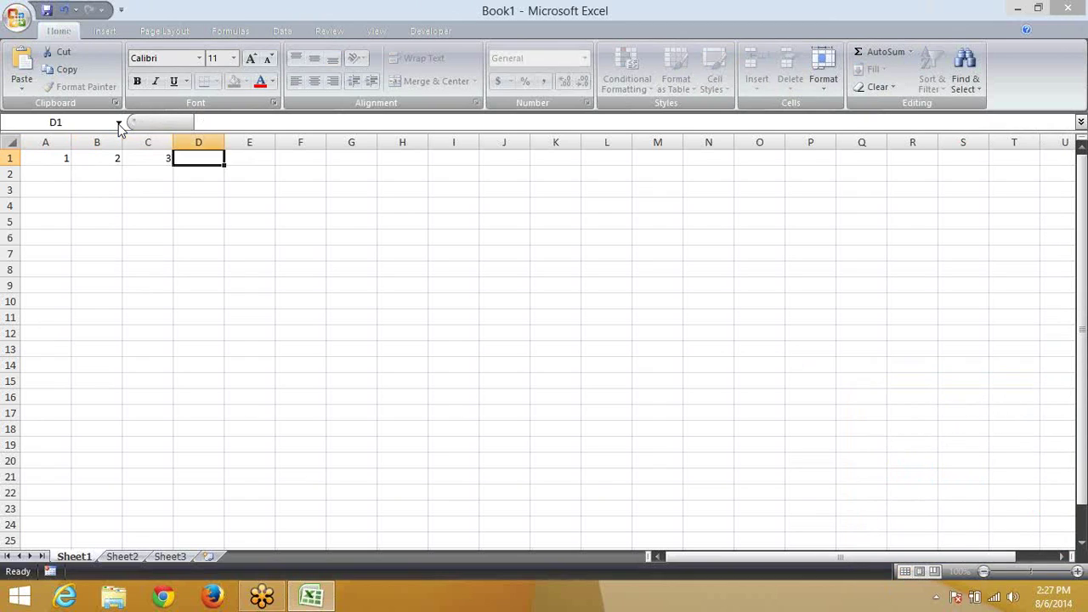
type("4")
key("Tab")
type("5")
key("Tab")
Step: Enter the horizontal array constant ={1,2,3,4,5} in cell A2
key("Left")
key("Left")
key("Left")
key("Left")
key("Left")
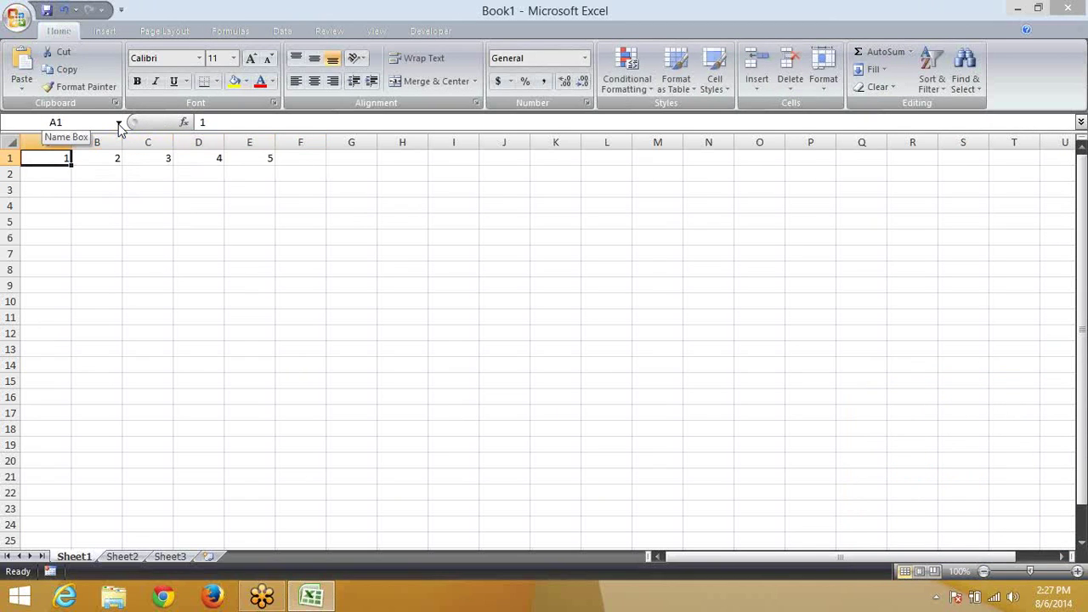
key("Down")
type("=")
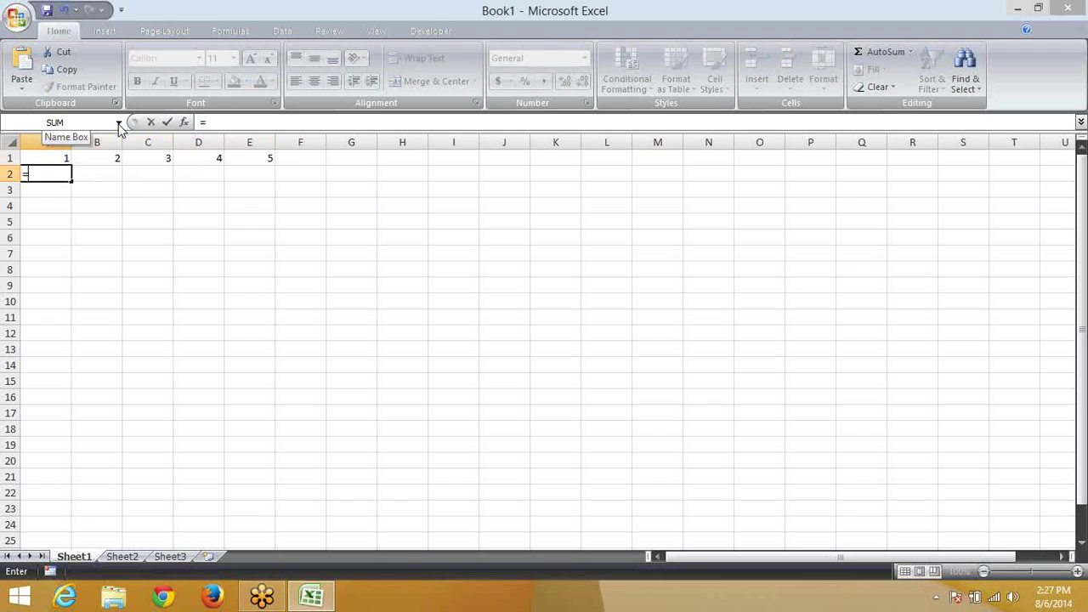
type("{1,2,3,4,5")
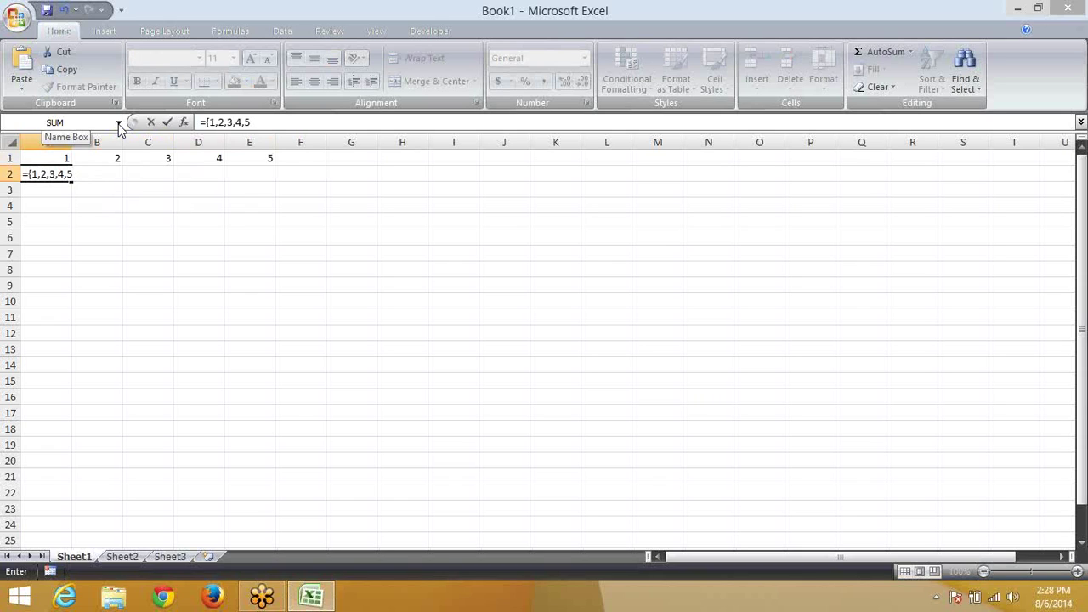
type("}")
key("Return")
key("Up")
key("shift+Right")
key("shift+Right")
key("shift+Right")
key("shift+Right")
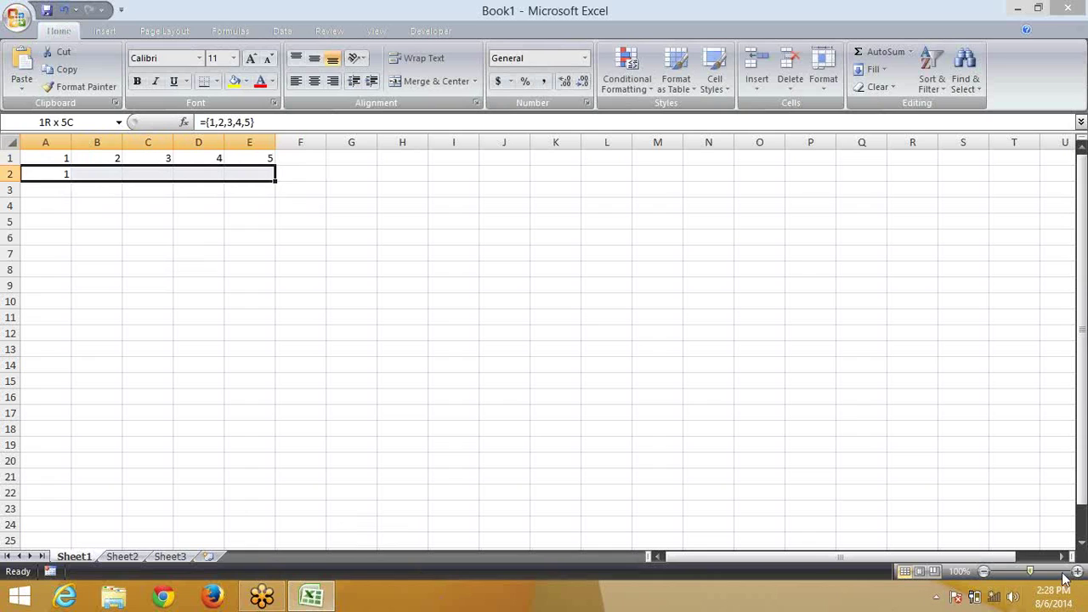
Step: Check the AirTel mobile broadband connection from the network list and minimise its connection window
left_click(993, 597)
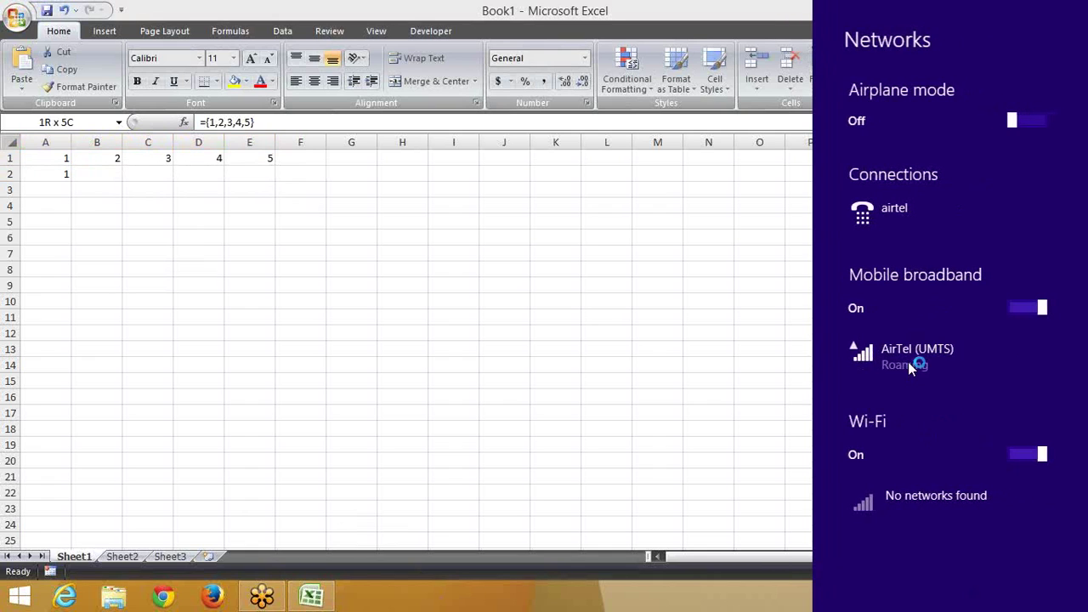
left_click(902, 365)
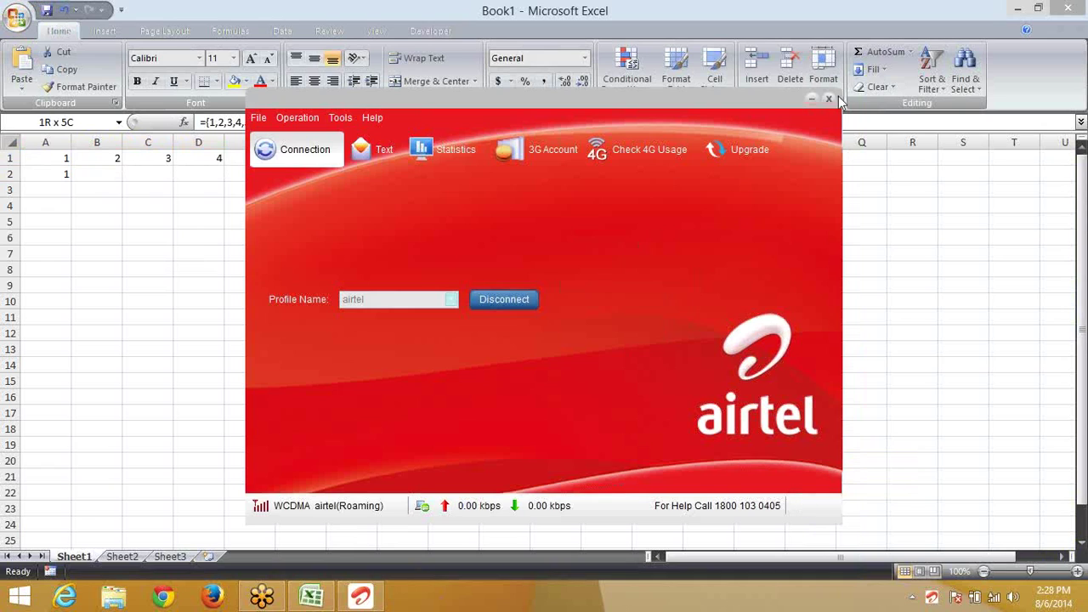
left_click(812, 100)
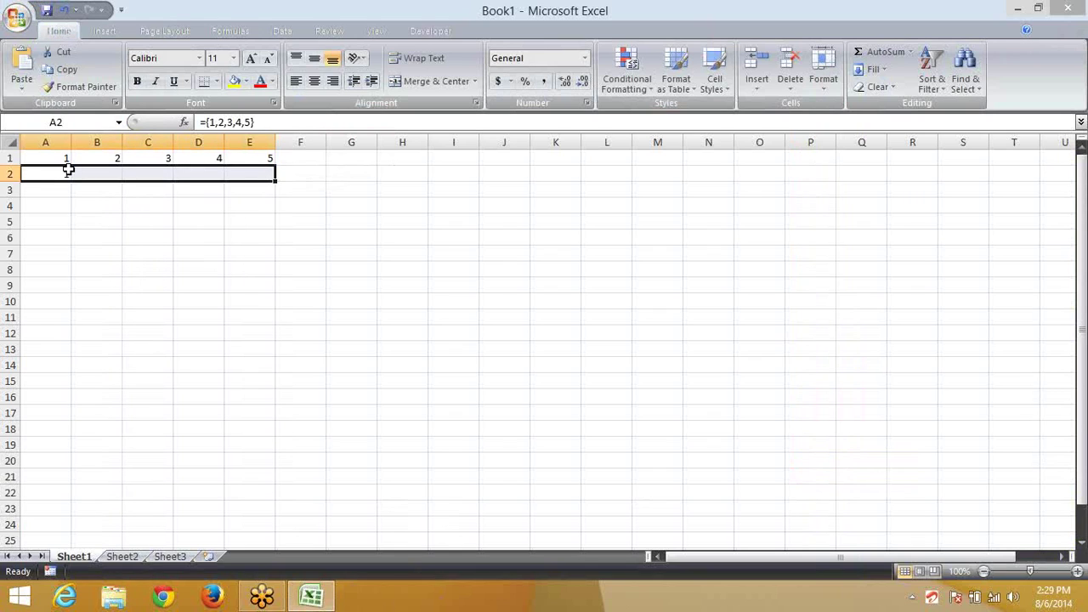
Step: Compare cell A2 with the neighbouring cell B2 and inspect the formula in A2
left_click(68, 170)
key("Right")
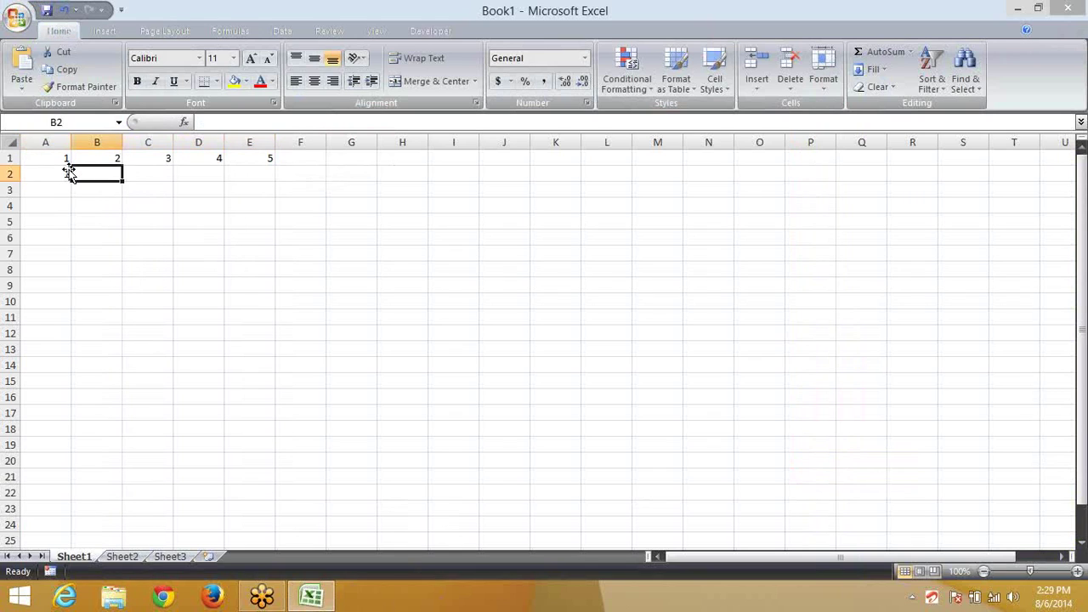
key("Left")
key("F2")
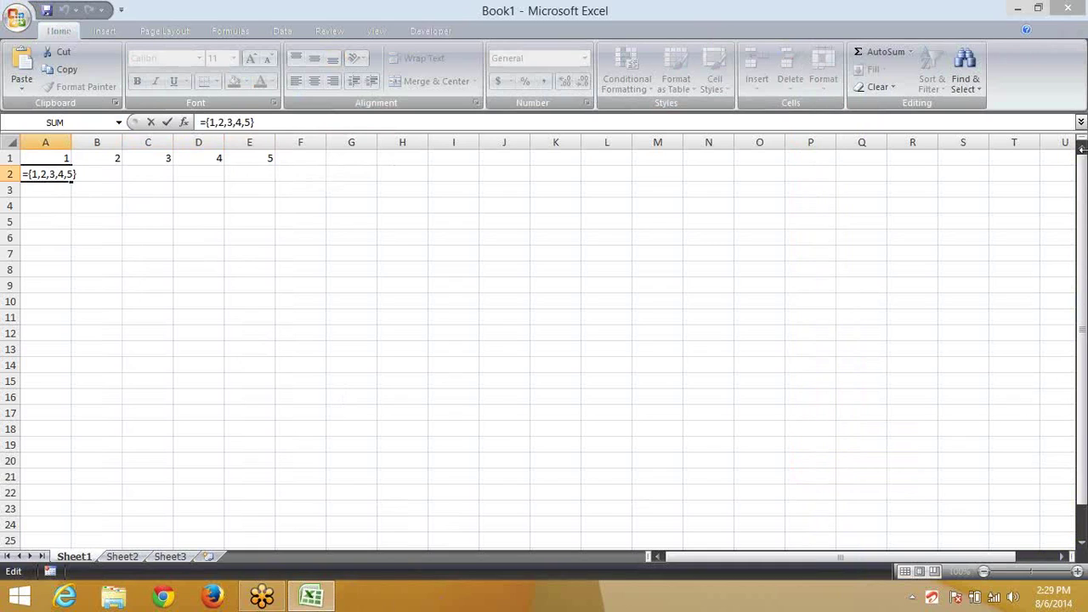
key("Return")
Step: Extend the formula in A2 as an array formula across the range A2:E2
key("Up")
key("shift+Right")
key("shift+Right")
key("shift+Right")
key("shift+Right")
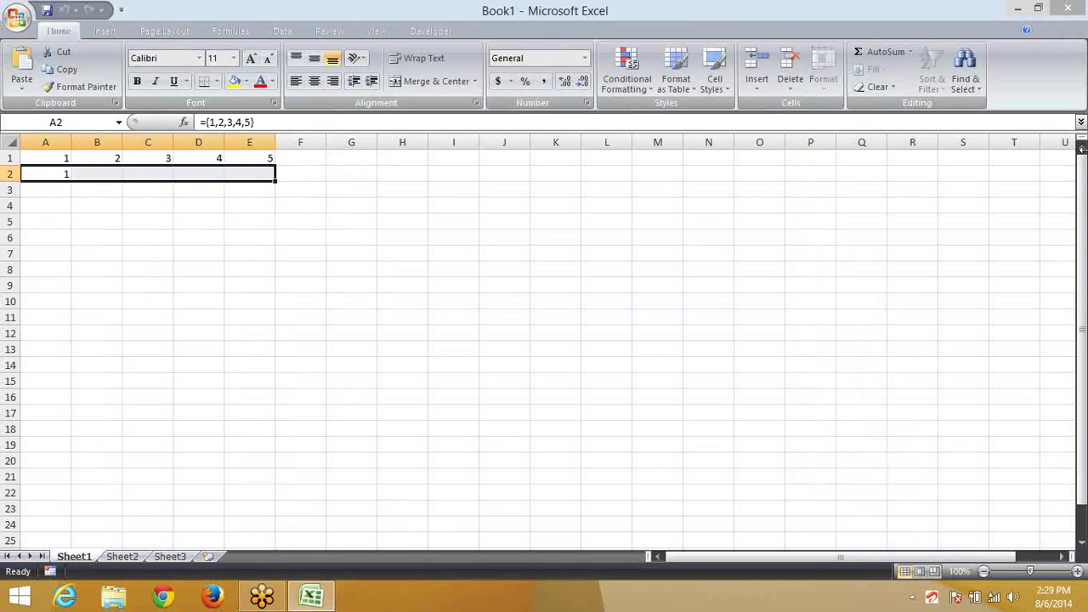
key("F2")
key("ctrl+shift+Return")
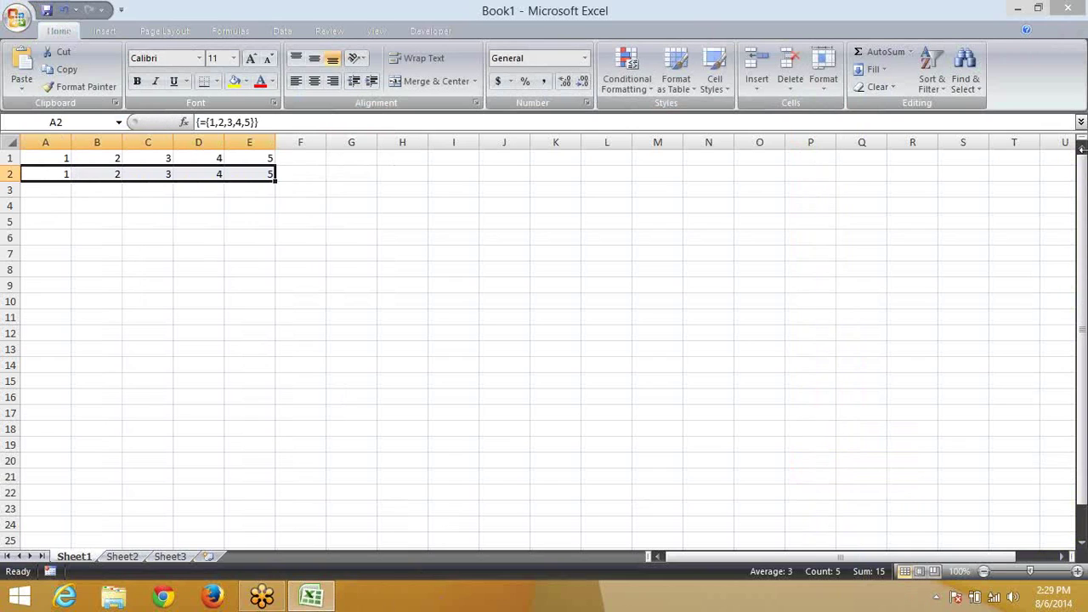
Step: Examine the array formula cells across row 2
key("Right")
key("Right")
key("Right")
key("Right")
key("Right")
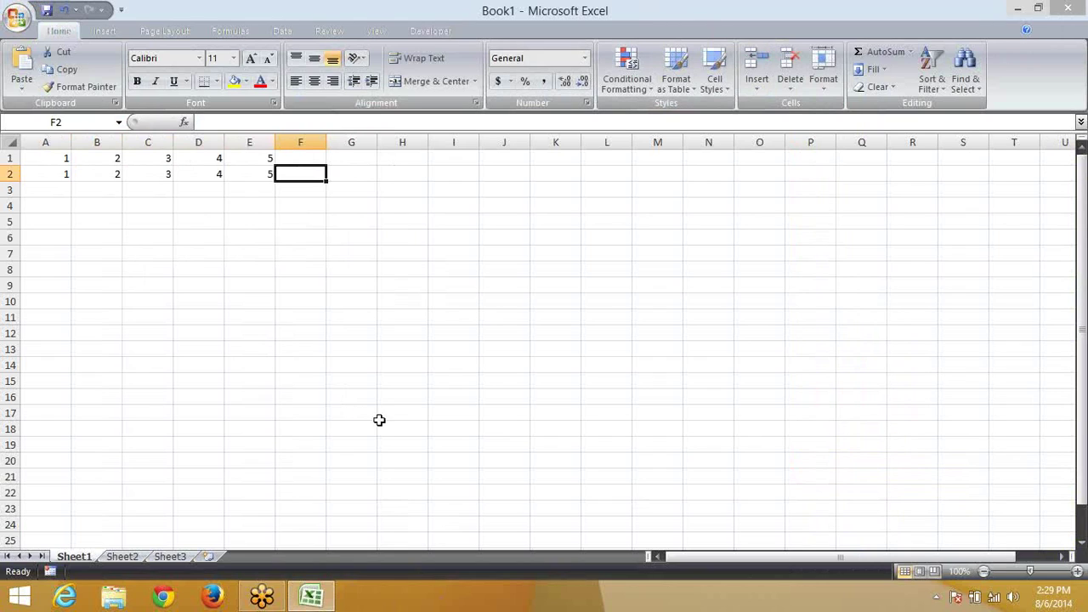
left_click(56, 161)
left_click(63, 194)
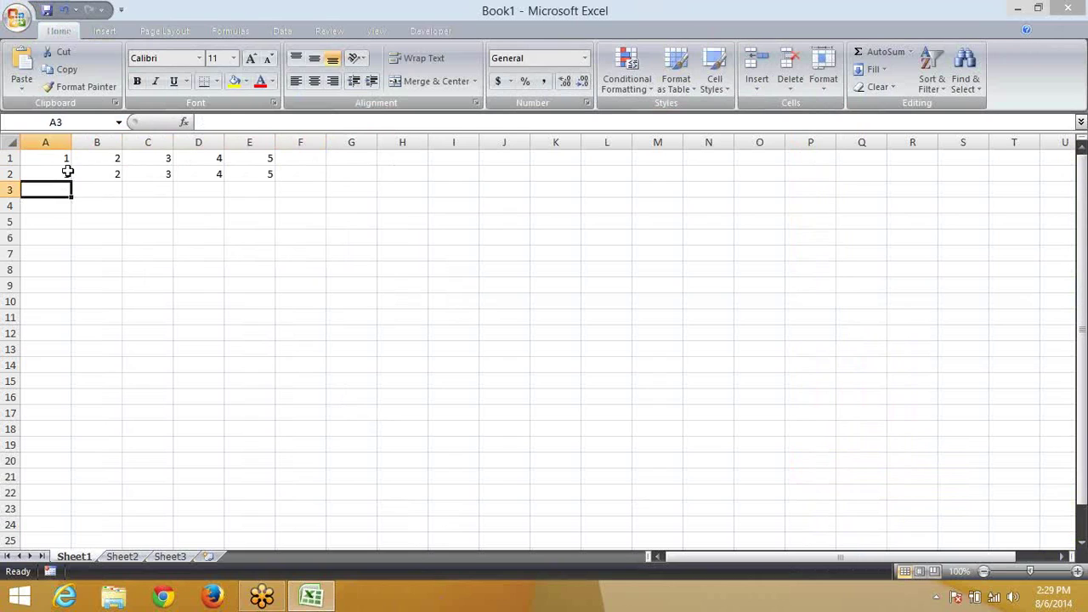
left_click_drag(68, 171, 280, 177)
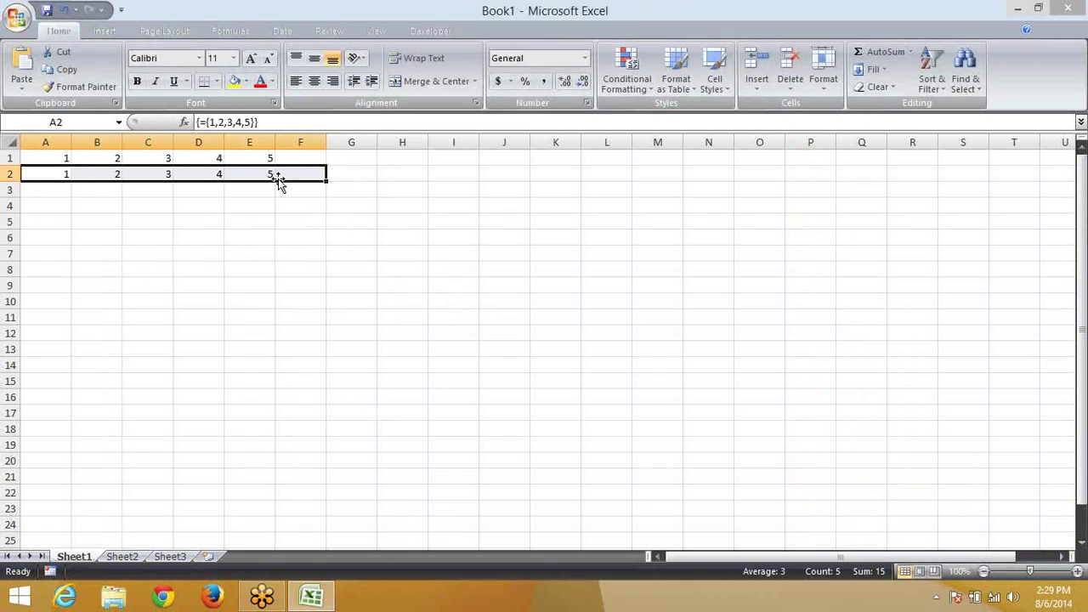
Step: Enter the vertical array constant ={1;2;3;4;5} in cell A5
left_click(33, 220)
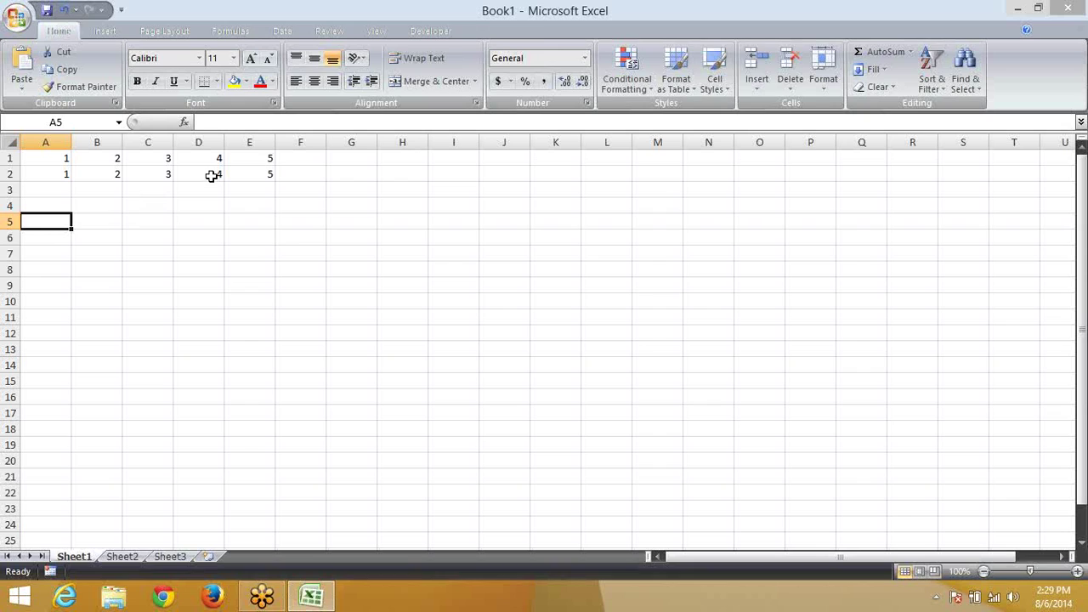
type("1;")
key("BackSpace")
key("BackSpace")
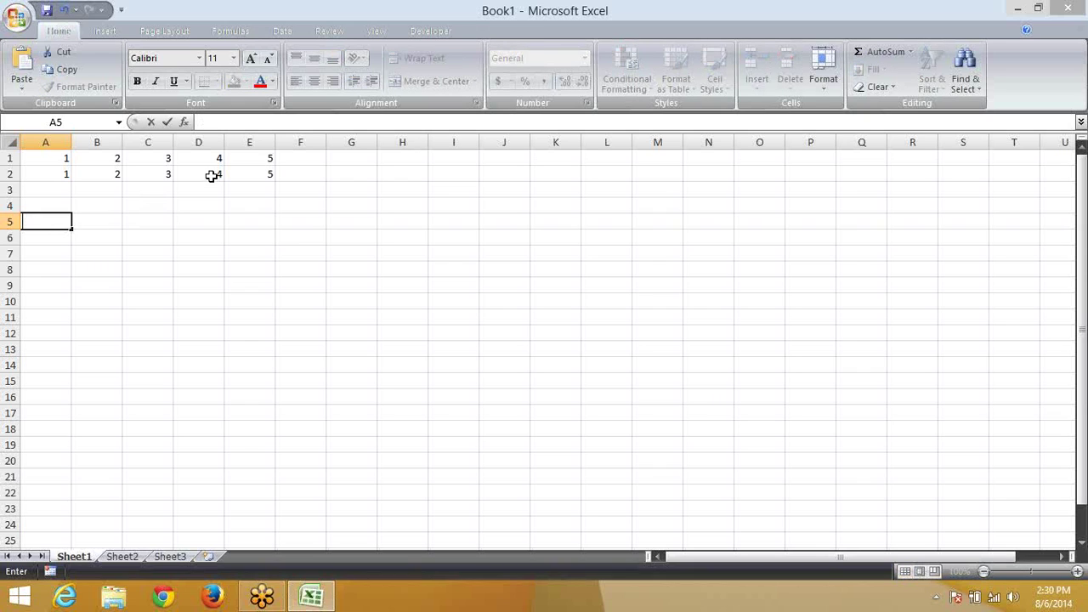
type("={")
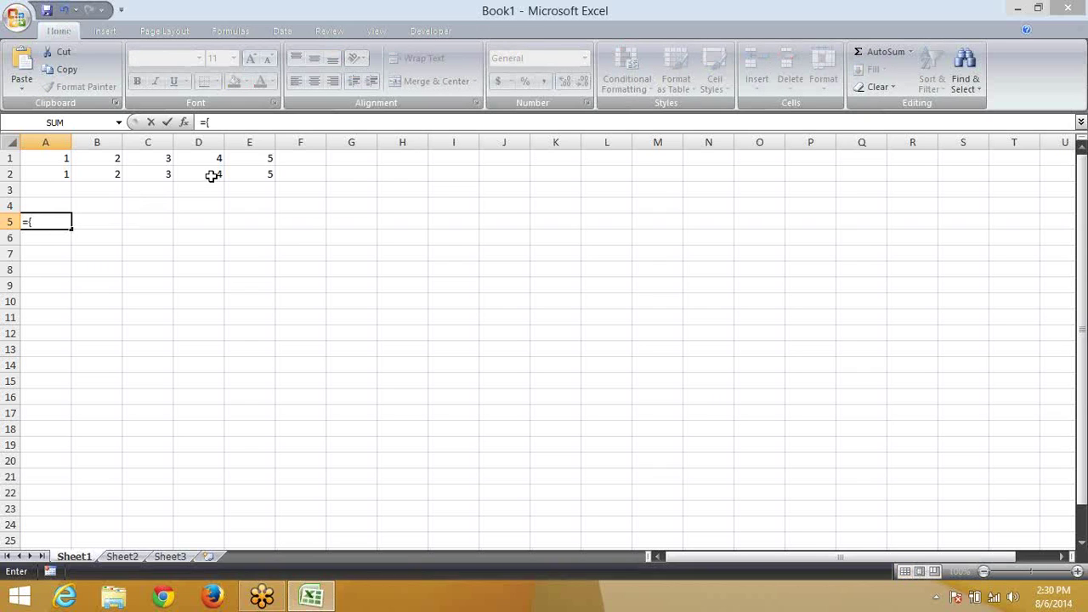
type("1;2;3;4;5}")
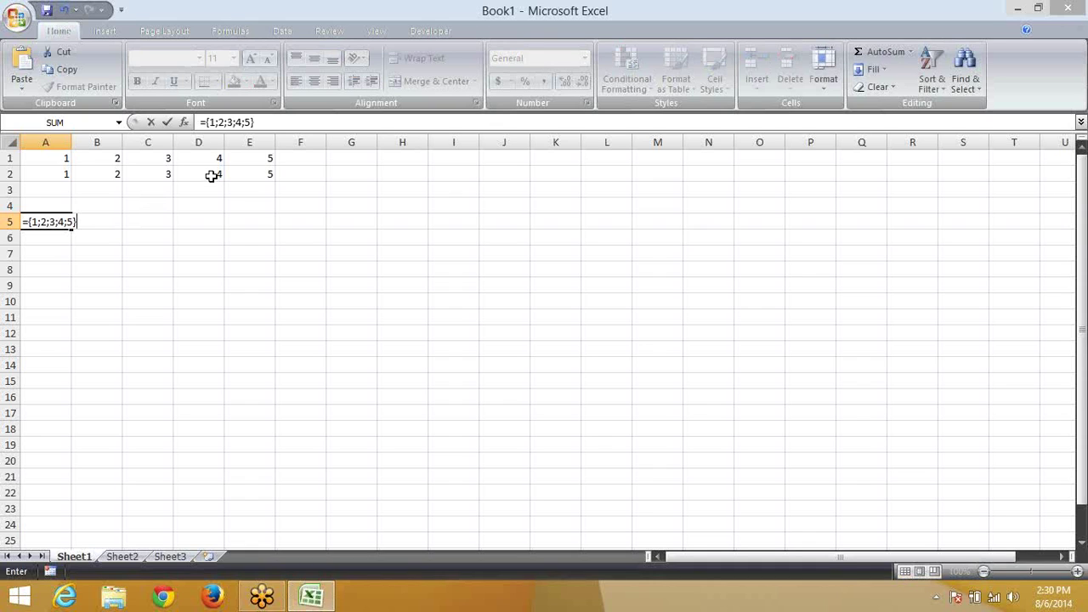
key("Return")
Step: Extend the formula in A5 as an array formula down the range A5:A9
key("Up")
key("shift+Down")
key("shift+Down")
key("shift+Down")
key("shift+Down")
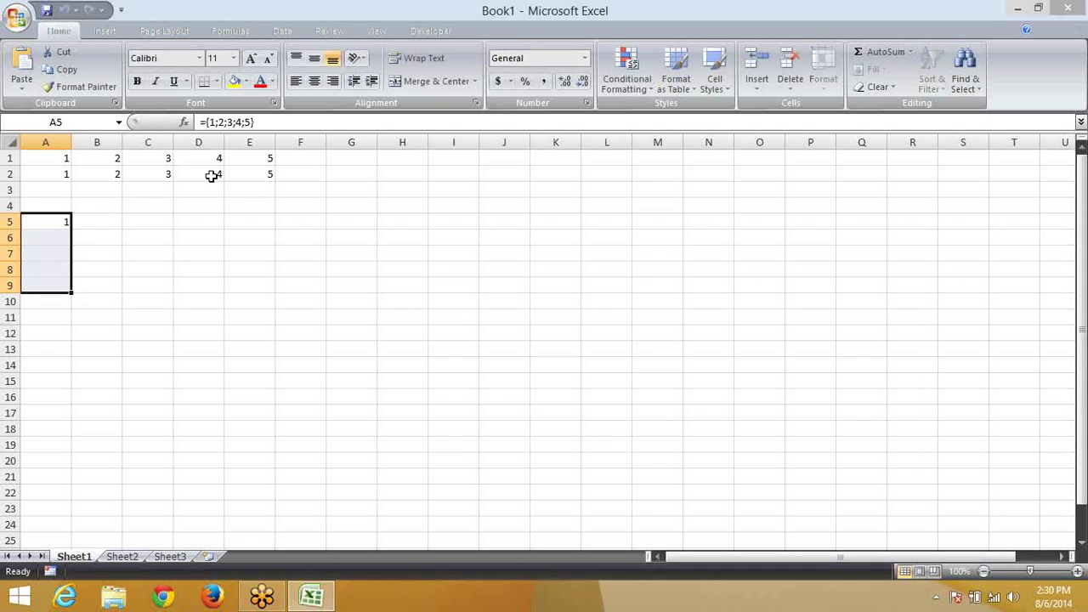
key("F2")
key("ctrl+shift+Return")
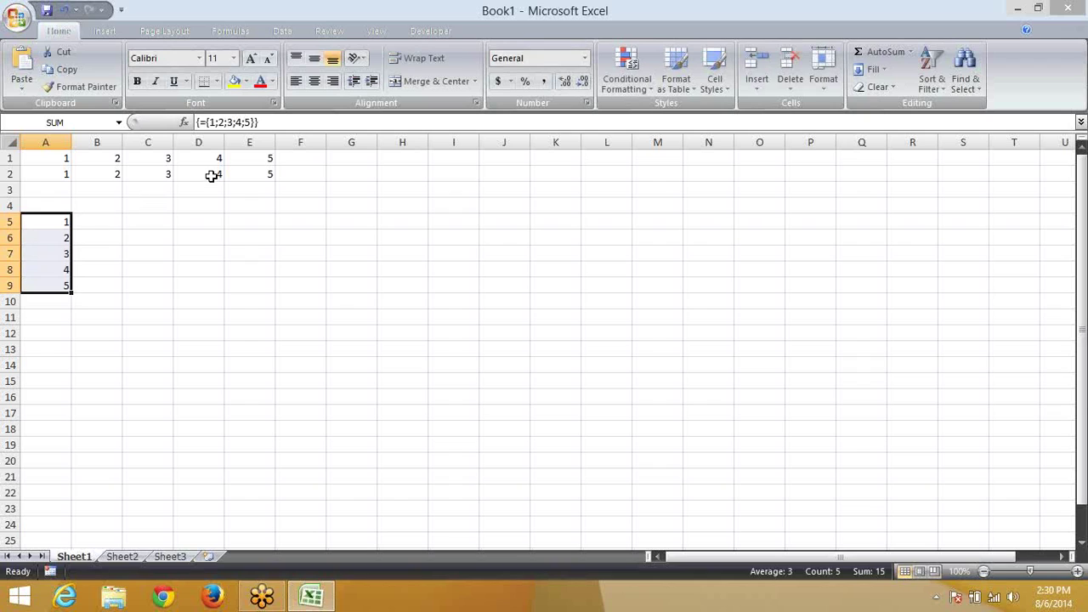
Step: Enter the two-dimensional array constant ={1,2,3,4;5,6,7,8;9,10,11,12} in cell B11
key("Right")
key("Down")
key("Down")
key("Down")
key("Down")
key("Down")
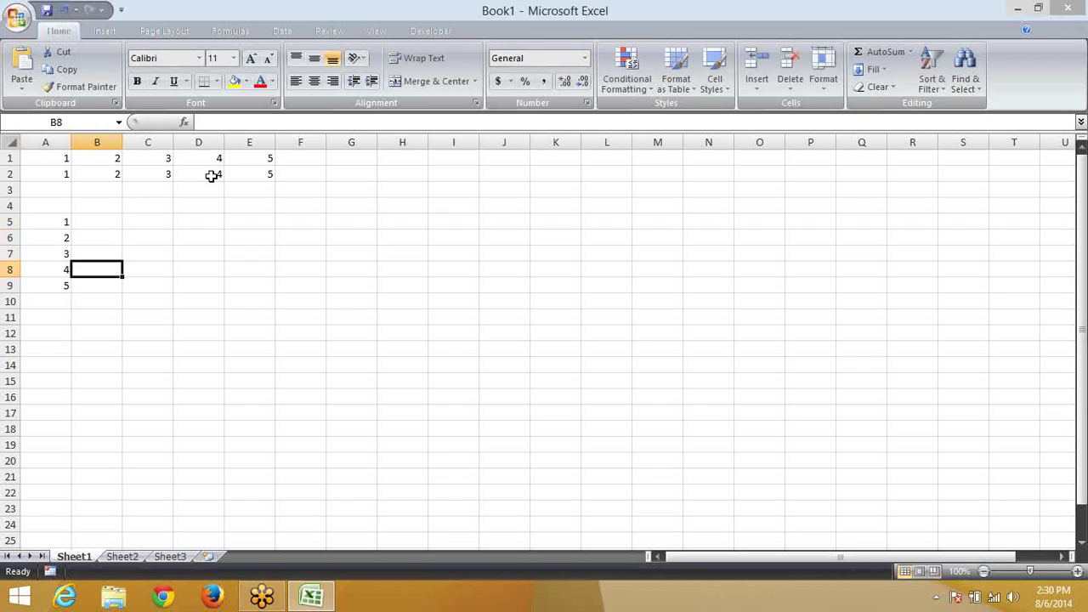
key("Down")
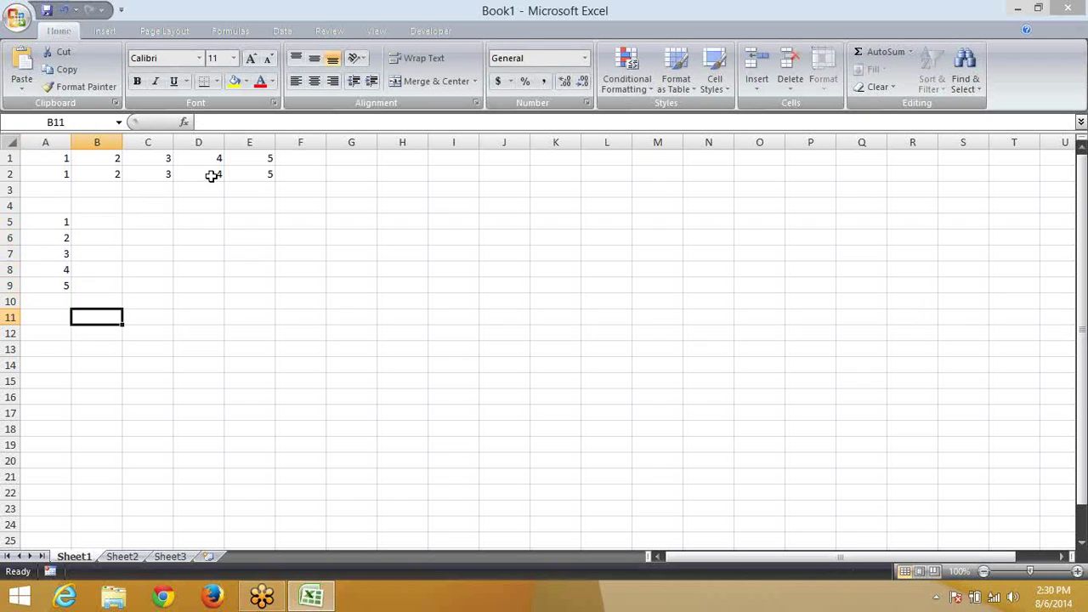
type("=")
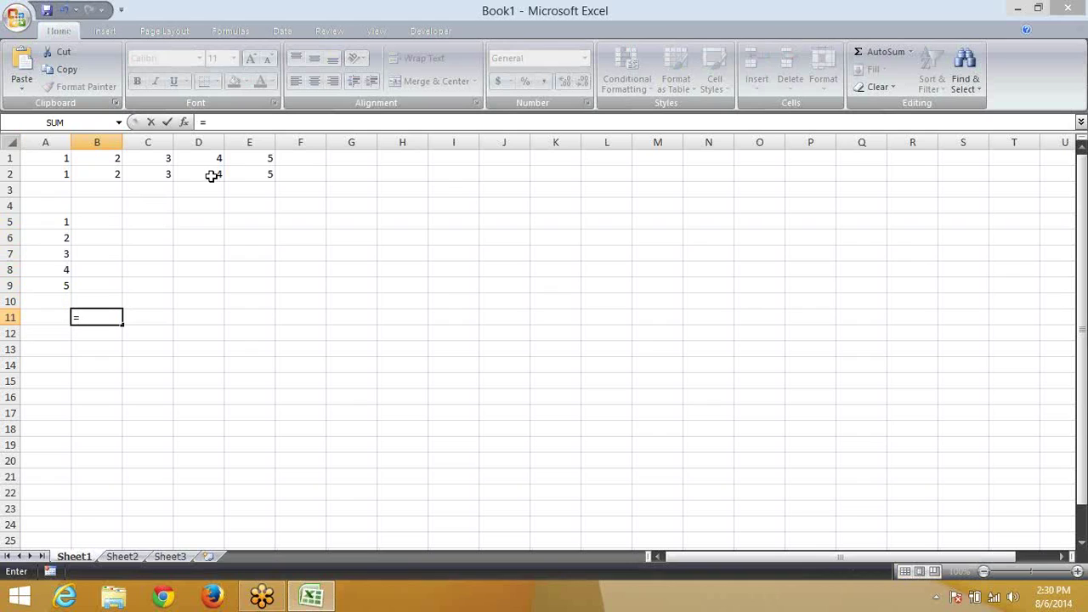
type("{1,2,3,4;5")
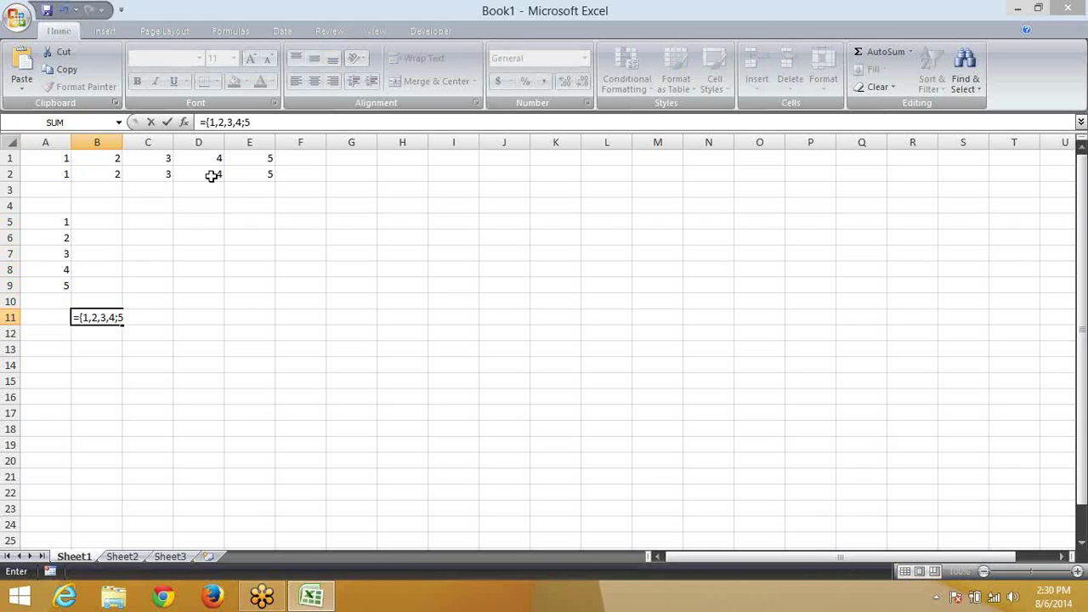
type(",6,7,8;9,10,1")
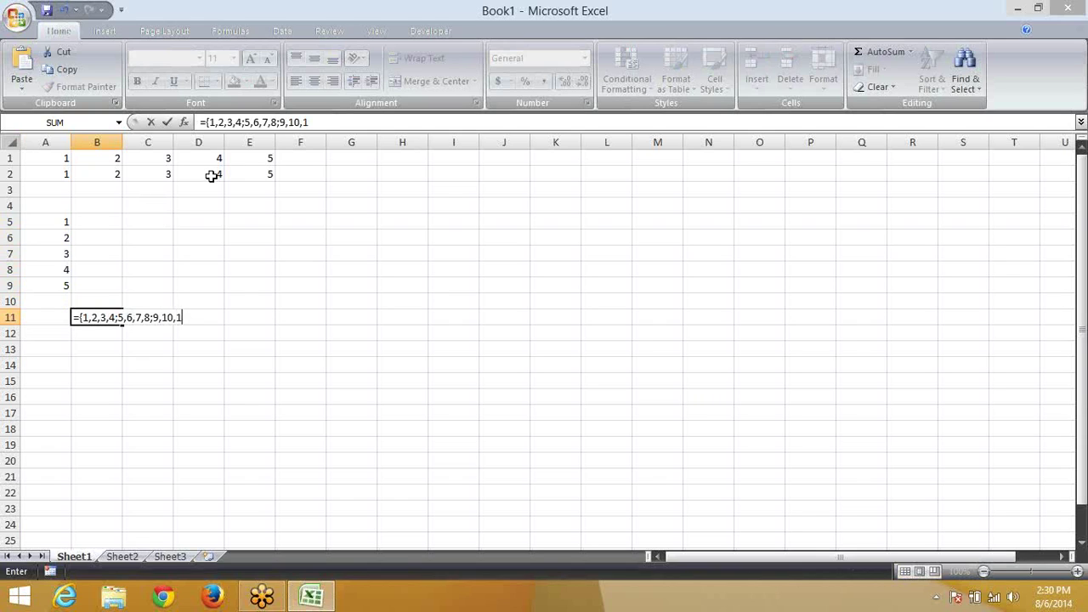
type("1,12}")
key("Return")
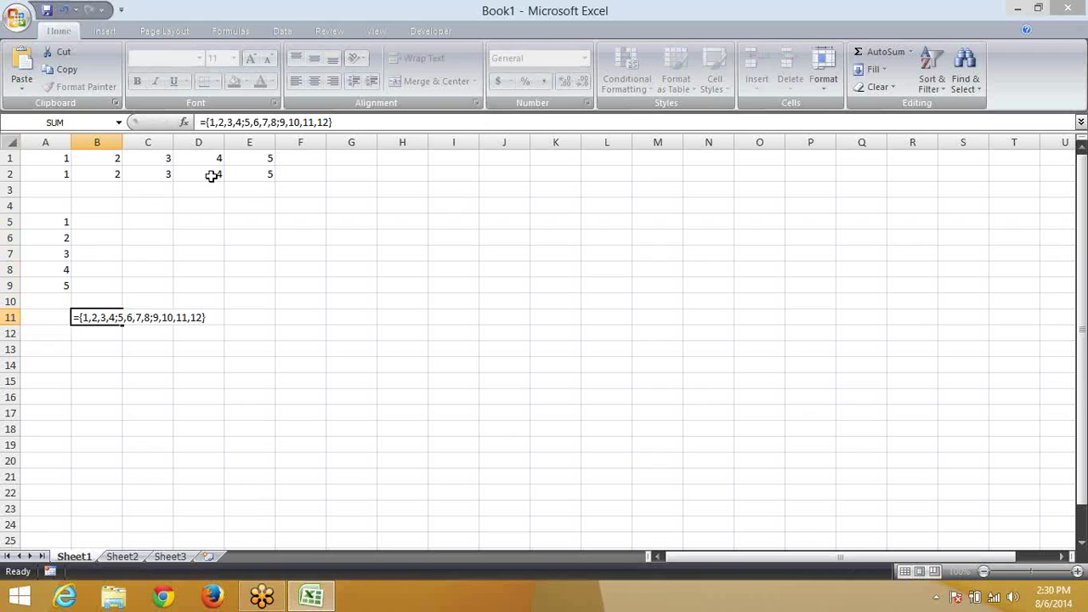
Step: Extend the formula in B11 as an array formula over the range B11:E13
key("shift+Right")
key("shift+Right")
key("shift+Right")
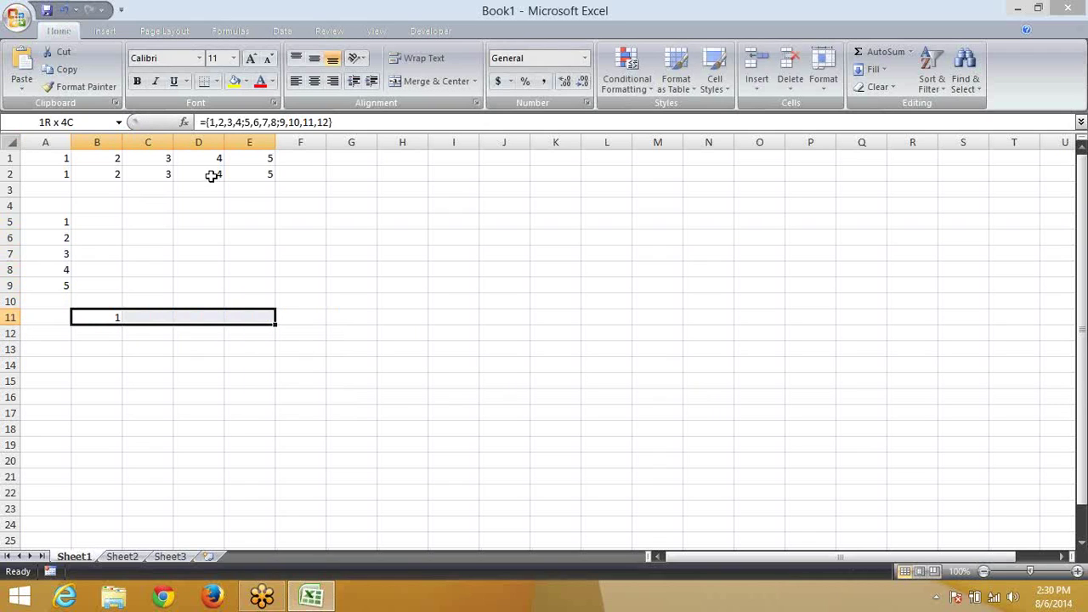
key("shift+Down")
key("shift+Down")
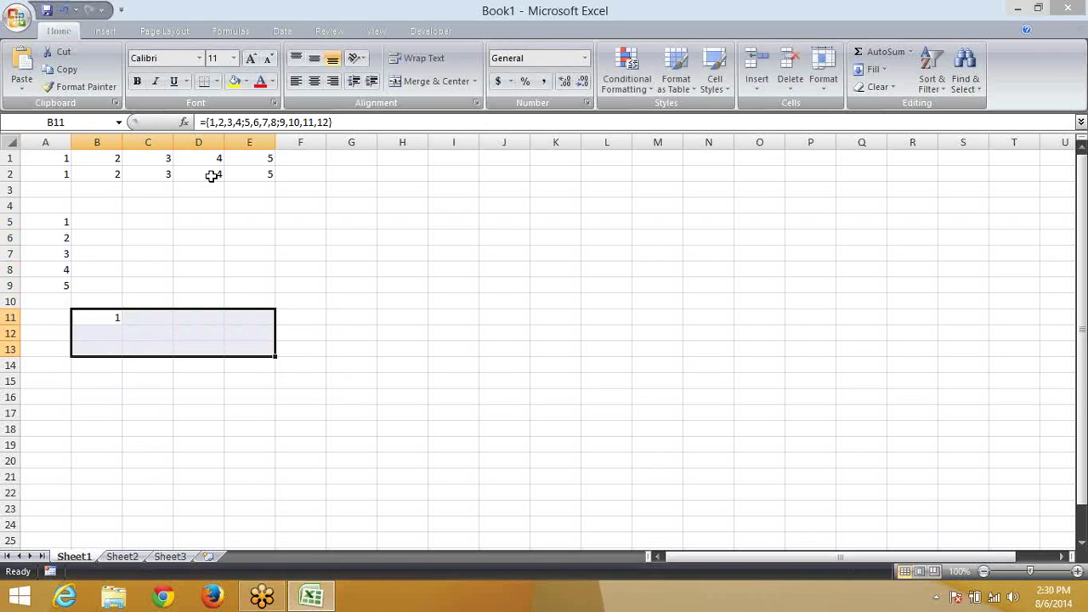
key("F2")
key("ctrl+shift+Return")
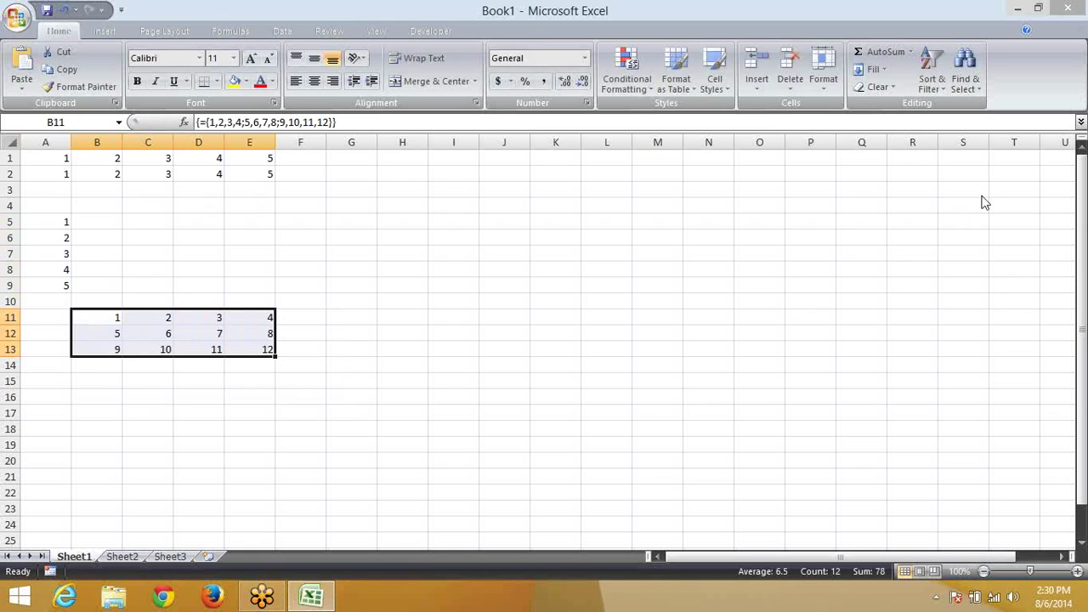
Step: Sketch a freehand grid of three rows and four columns beside the arrays with the screen annotation Pen tool
left_click(863, 202)
right_click(869, 240)
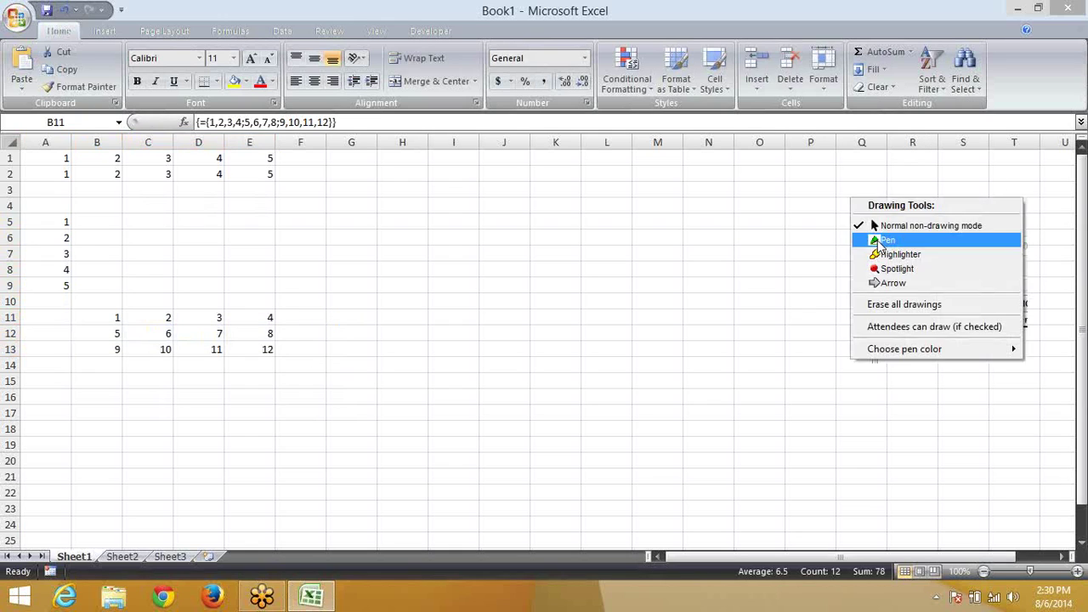
left_click(860, 239)
left_click_drag(395, 175, 841, 149)
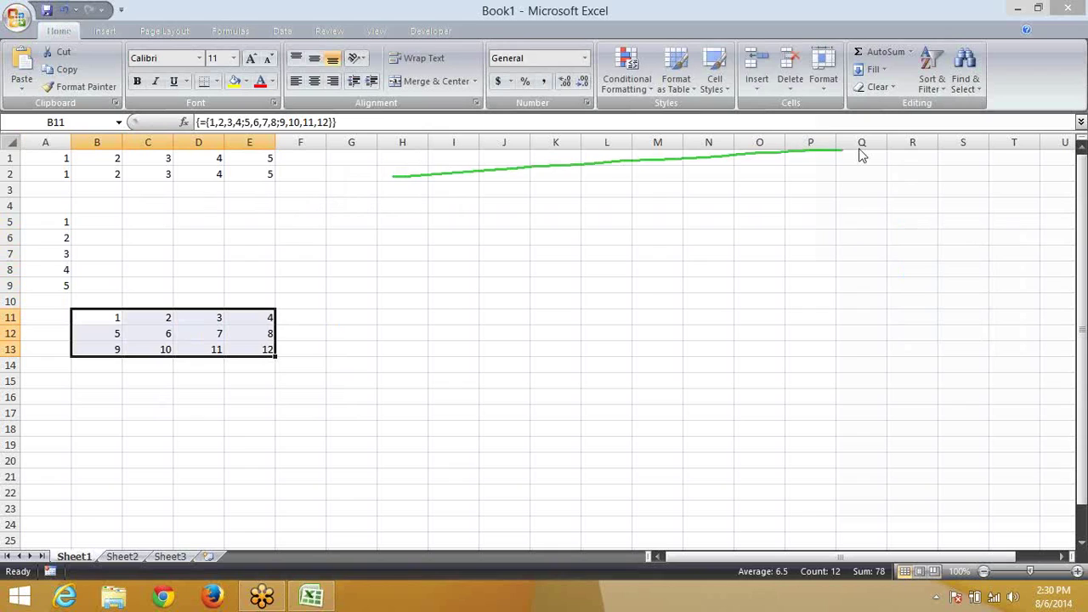
mouse_move(848, 229)
left_mouse_down()
mouse_move(831, 390)
mouse_move(336, 415)
mouse_move(379, 130)
mouse_move(384, 146)
mouse_move(358, 169)
left_mouse_up()
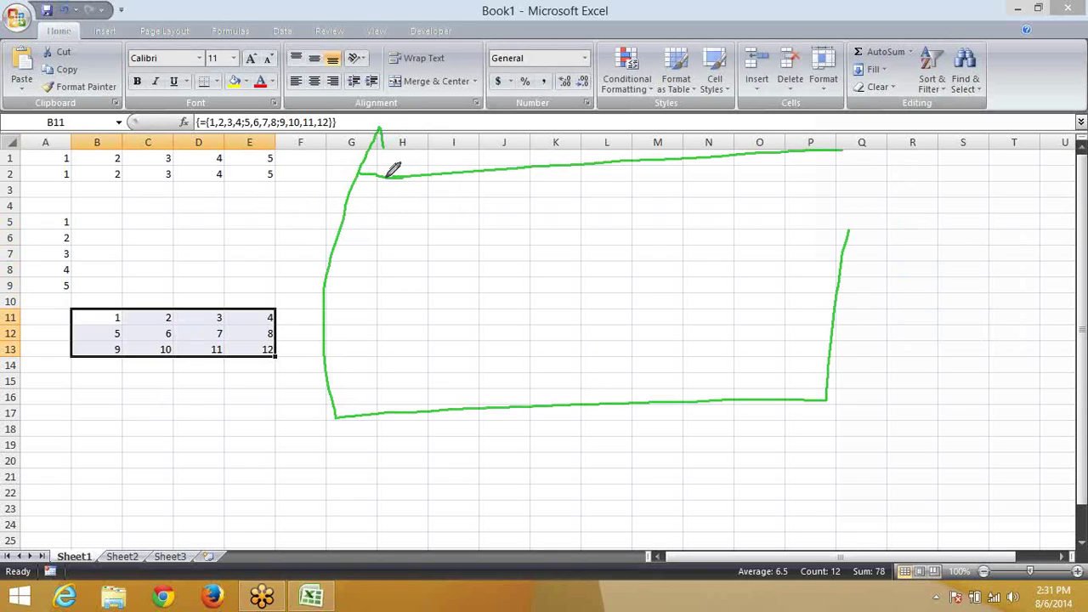
left_click_drag(469, 171, 453, 413)
left_click_drag(584, 162, 584, 398)
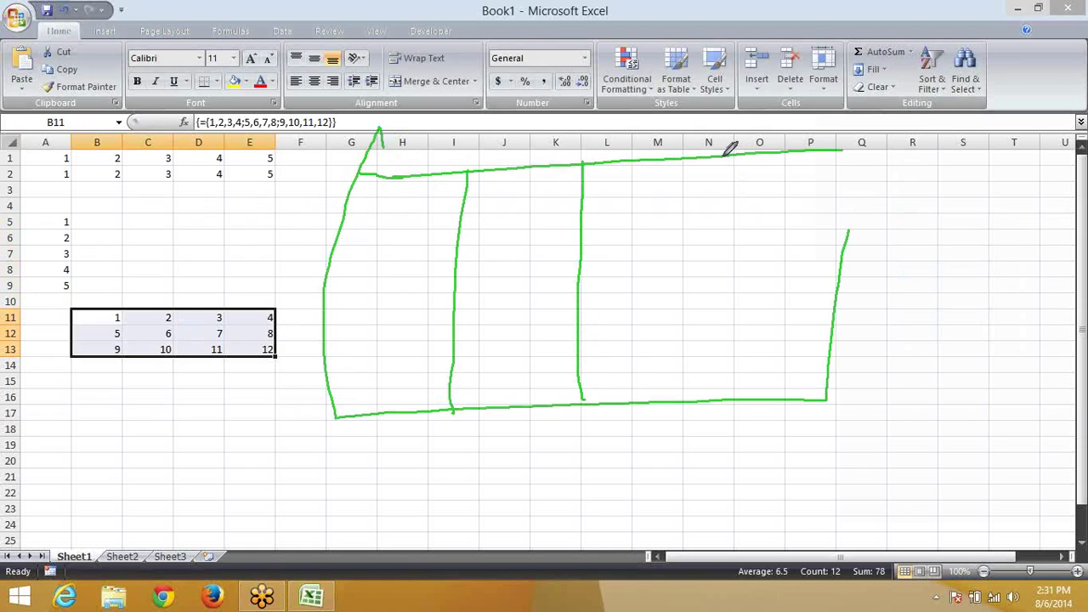
left_click_drag(723, 149, 710, 391)
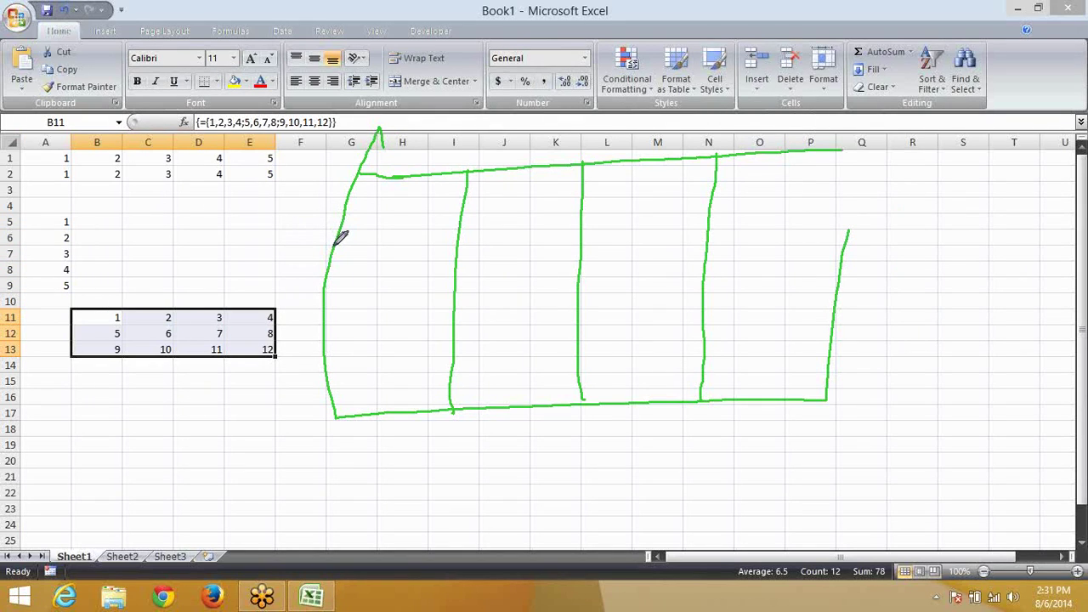
left_click_drag(333, 244, 854, 229)
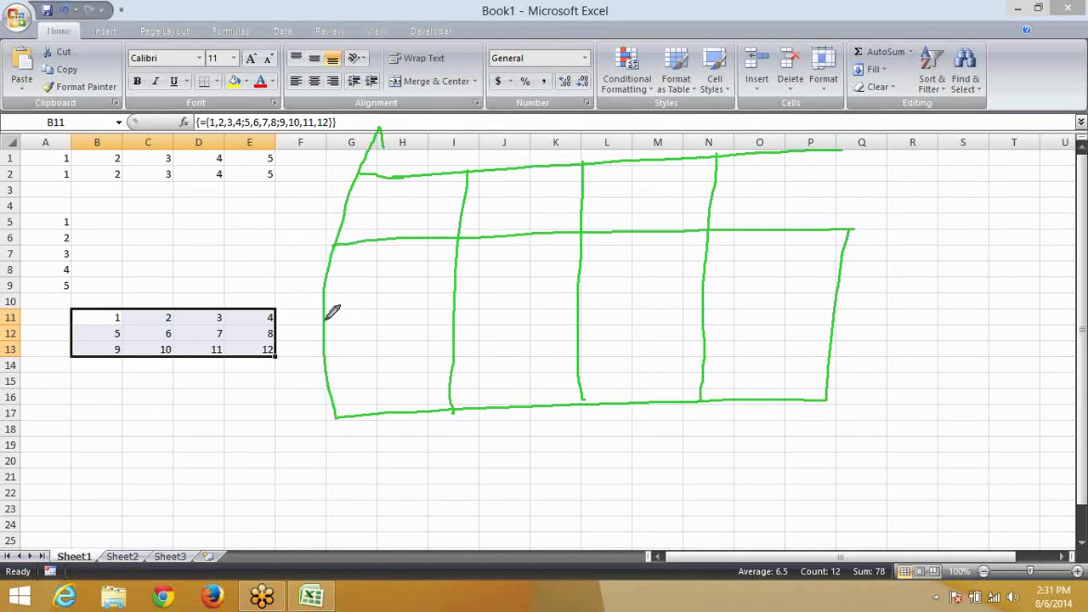
left_click_drag(326, 319, 833, 320)
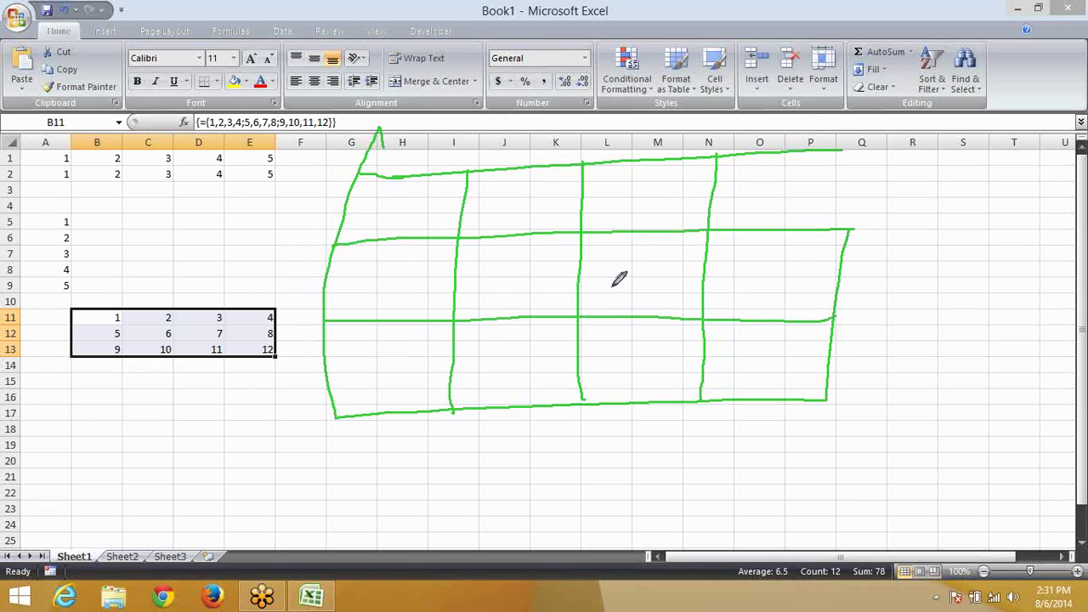
Step: Handwrite the numbers 1 to 4 across the sketched grid's first row and 5 in the second row's first cell
left_click_drag(410, 189, 410, 219)
mouse_move(511, 193)
left_mouse_down()
mouse_move(534, 176)
mouse_move(568, 212)
left_mouse_up()
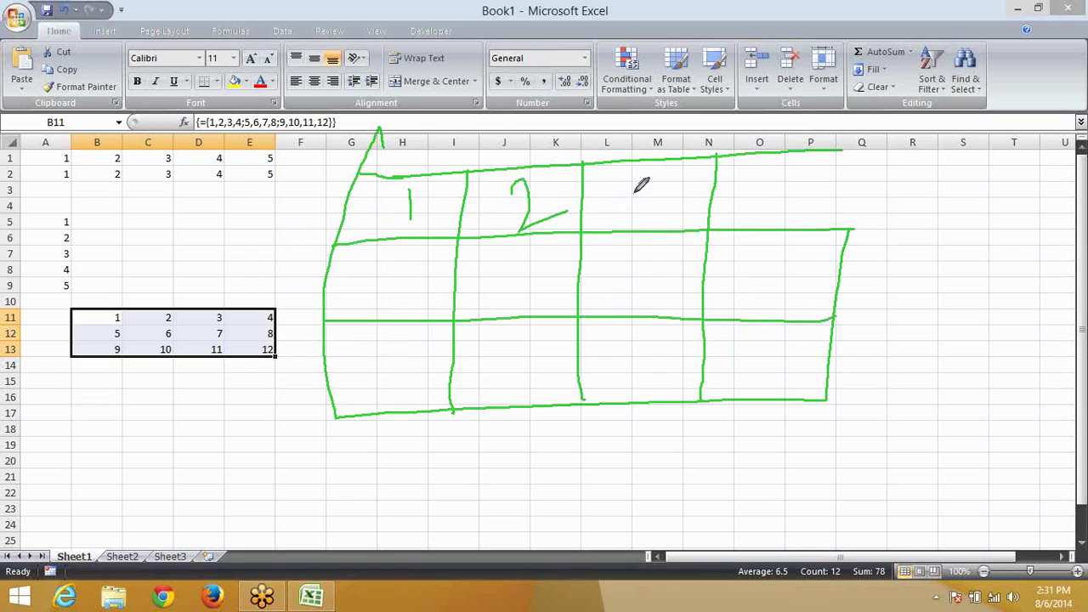
mouse_move(638, 179)
left_mouse_down()
mouse_move(680, 196)
mouse_move(691, 245)
mouse_move(668, 217)
mouse_move(698, 213)
left_mouse_up()
mouse_move(752, 182)
left_mouse_down()
mouse_move(777, 203)
mouse_move(804, 257)
left_mouse_up()
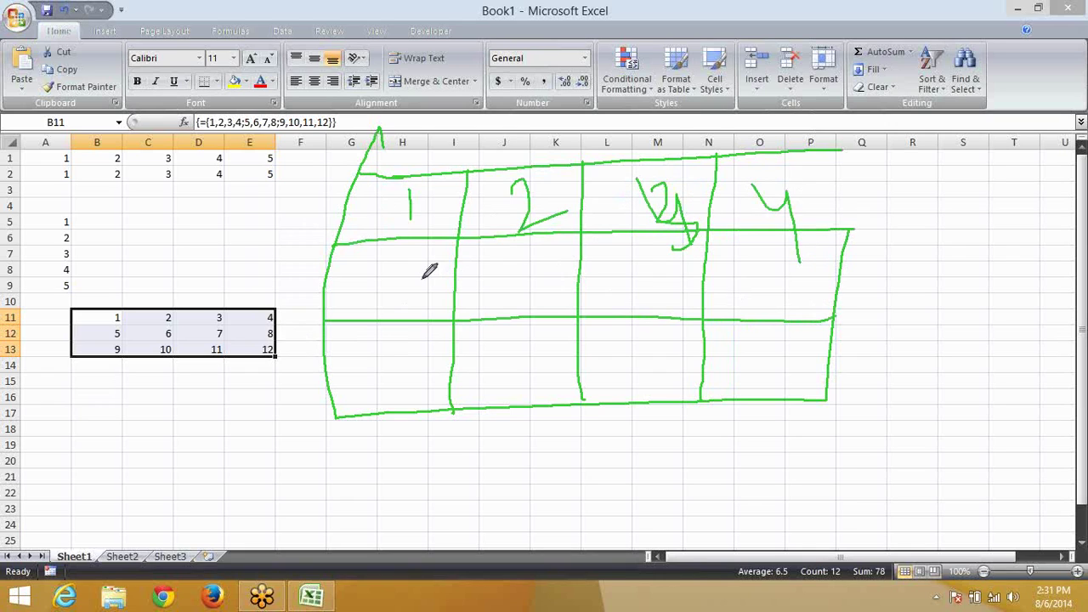
mouse_move(451, 267)
left_mouse_down()
mouse_move(420, 272)
mouse_move(414, 308)
left_mouse_up()
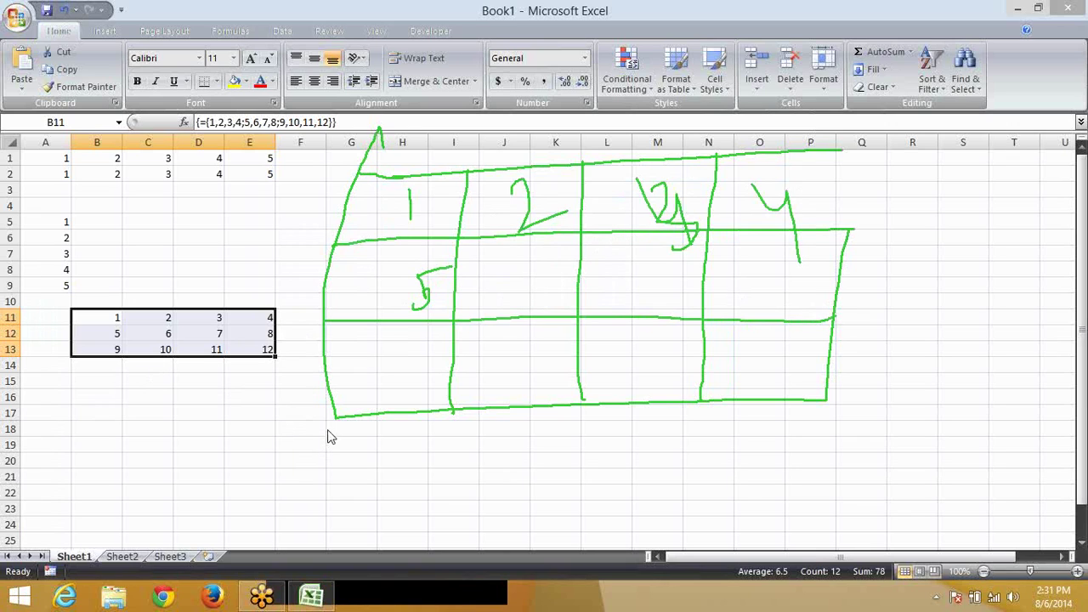
Step: Inspect cells B11 and E11 of the two-dimensional array, and erase all annotation drawings
left_click(96, 317)
left_click(251, 318)
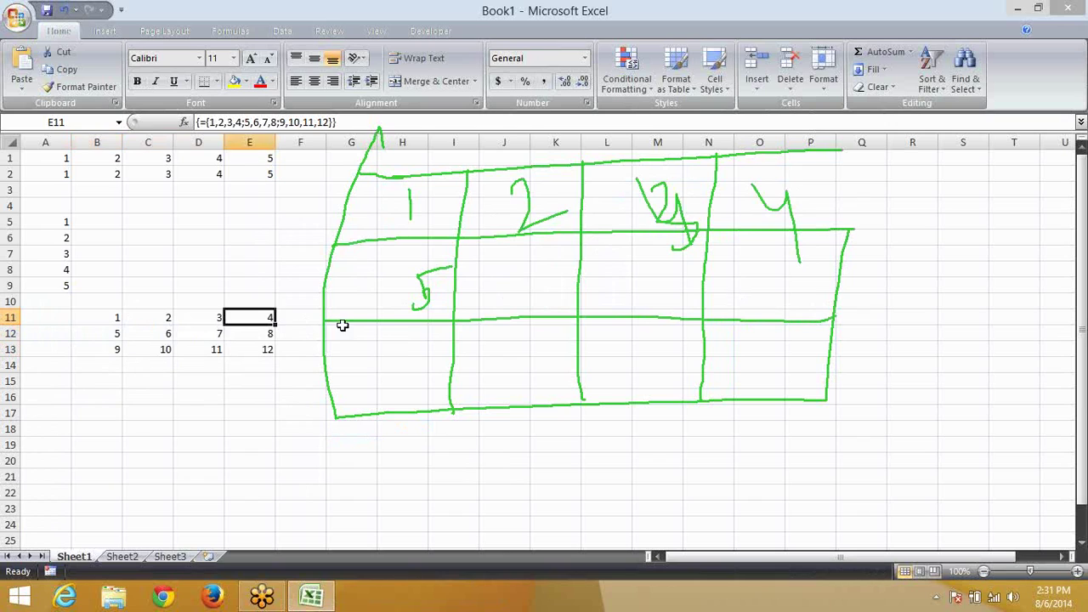
left_click(858, 212)
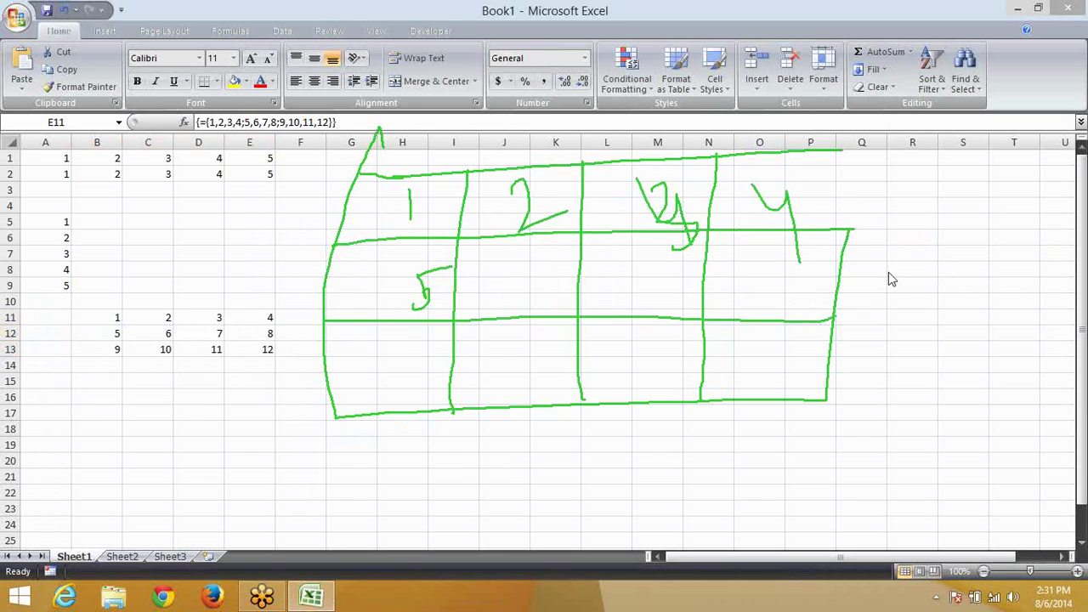
left_click(896, 310)
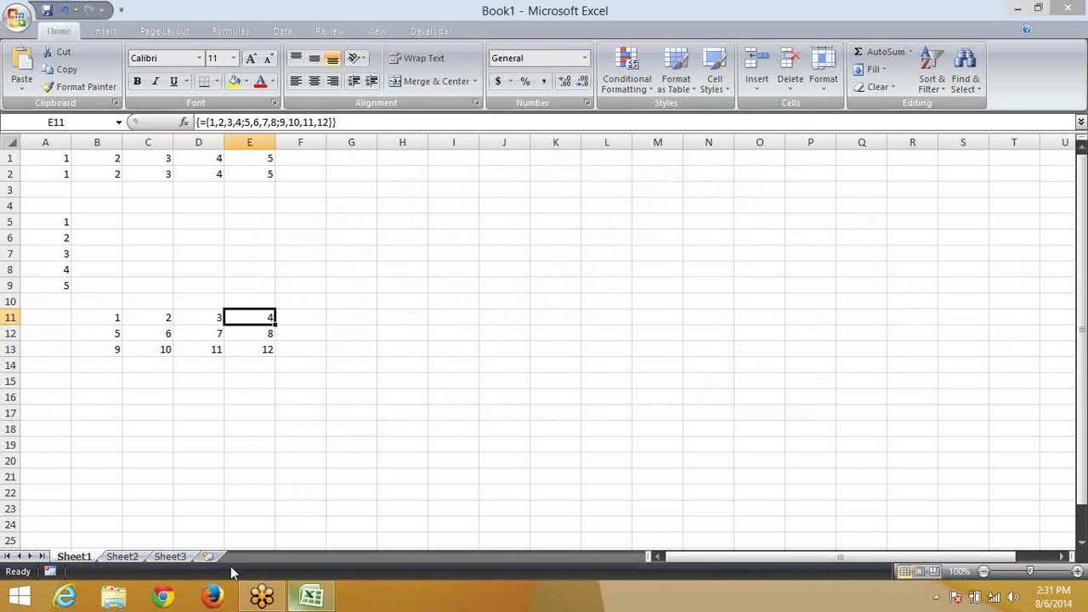
Step: Switch to Sheet2 and enter 11 in cell F1 and Delhi in cell G1
left_click(139, 557)
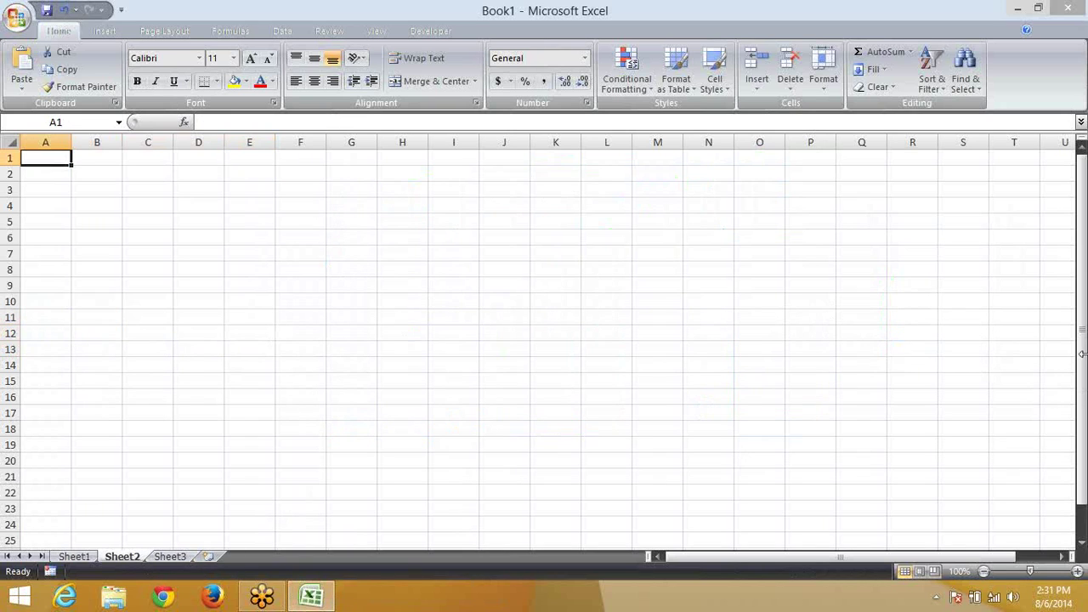
key("Right")
key("Right")
key("Right")
key("Right")
key("Right")
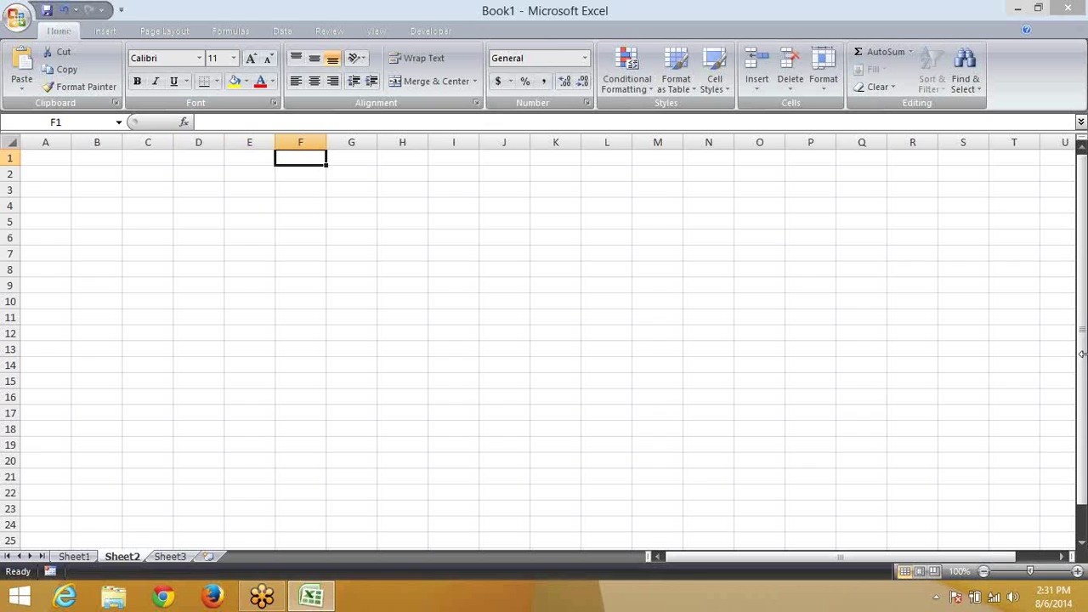
type("11")
key("Right")
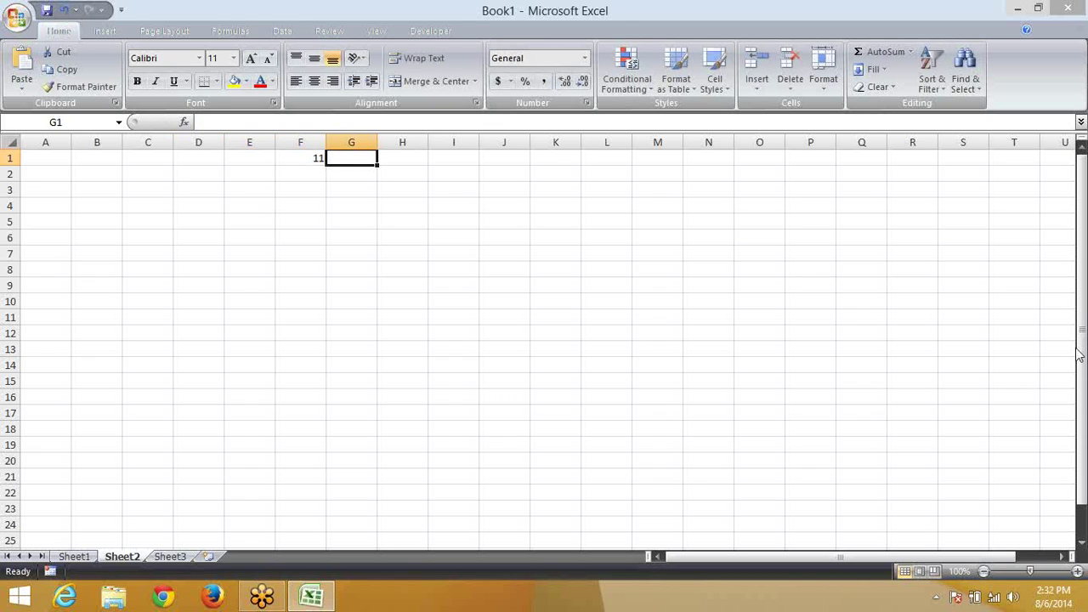
type("Del")
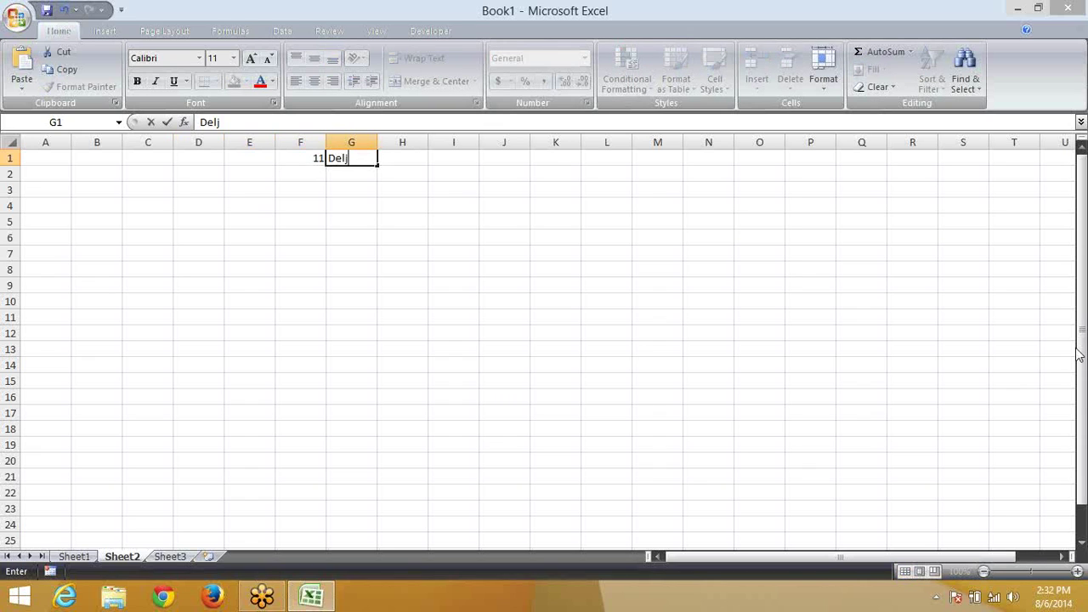
type("hi")
key("Return")
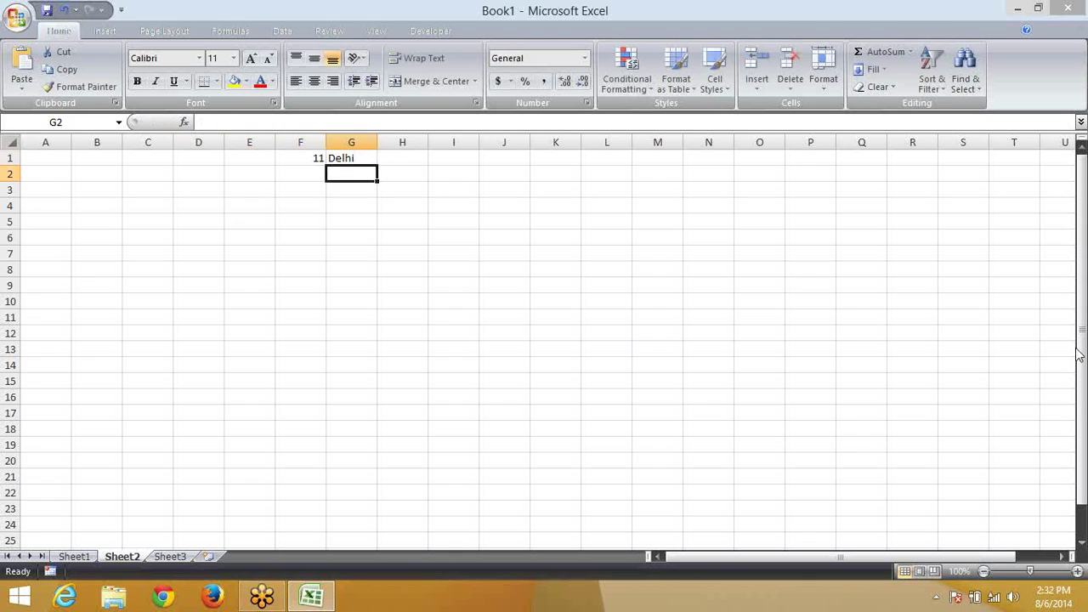
Step: Enter 22 in cell F2 and Mumbai in cell G2
key("Left")
type("22")
key("Tab")
type("Mumbai")
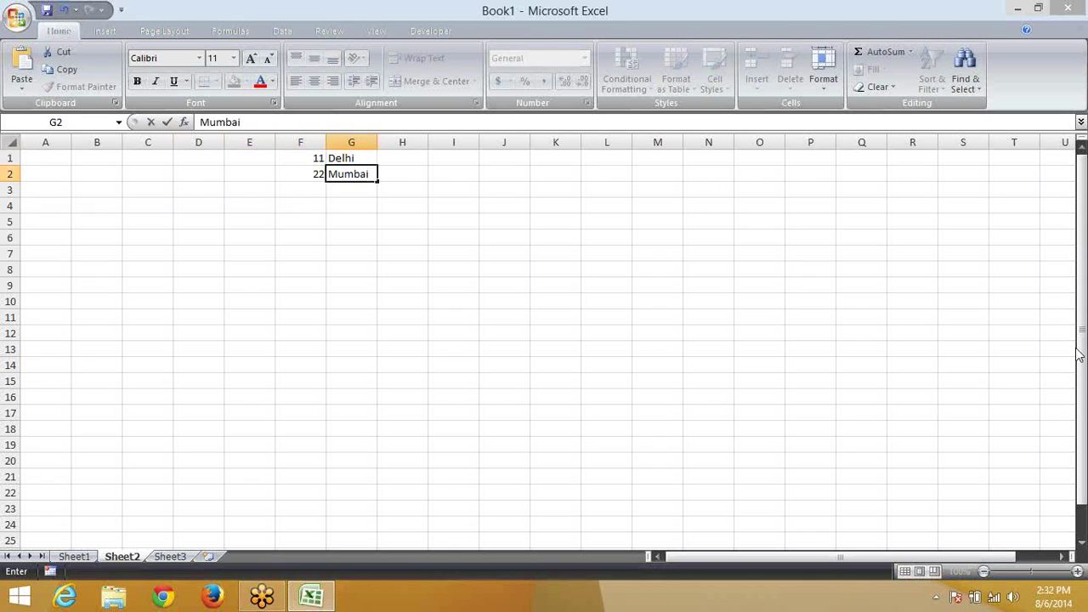
key("Return")
Step: Enter 33 in cell F3 and Chennai in cell G3
type("33")
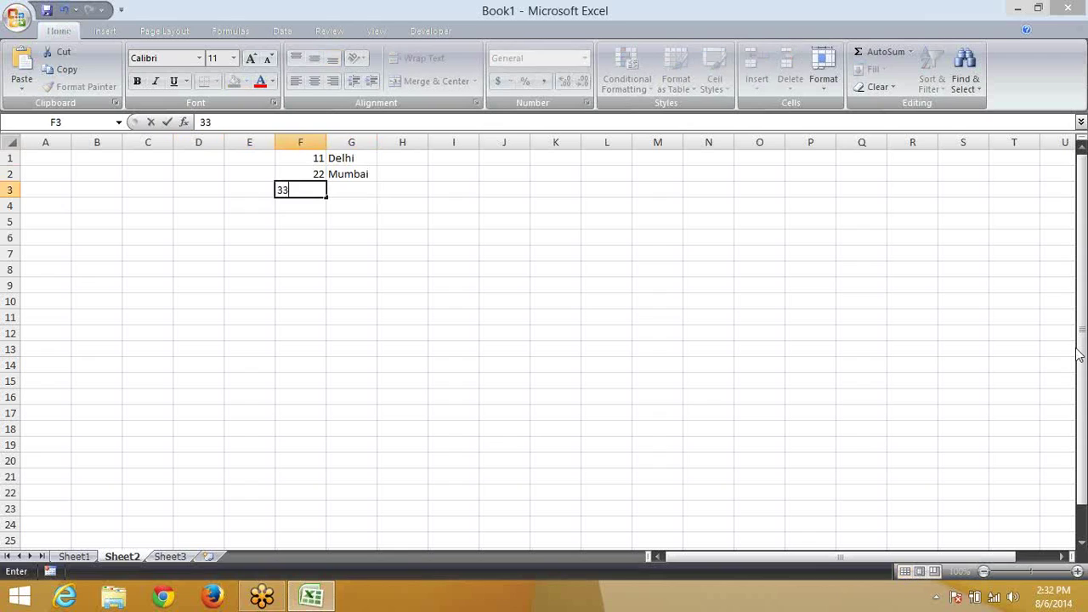
key("Tab")
type("Chennai")
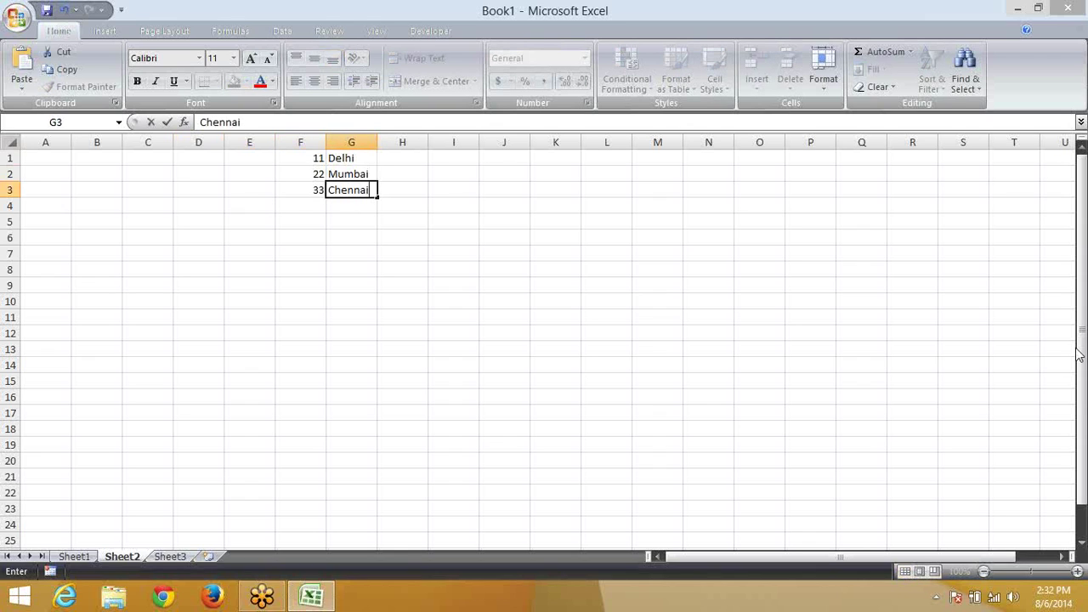
key("Return")
key("Left")
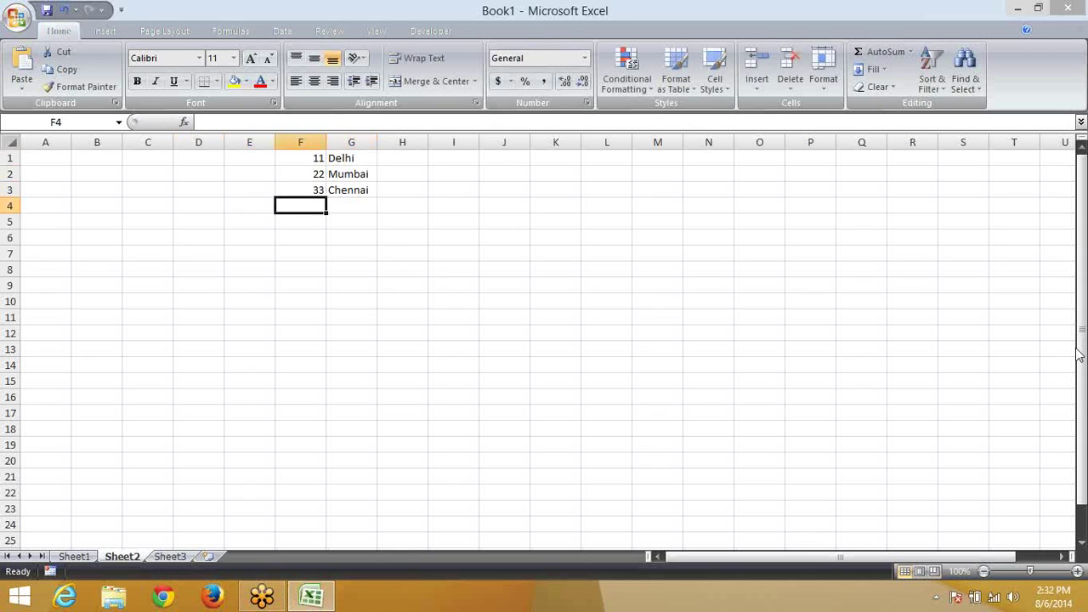
Step: Change Chennai's code in cell F3 to 44
key("Up")
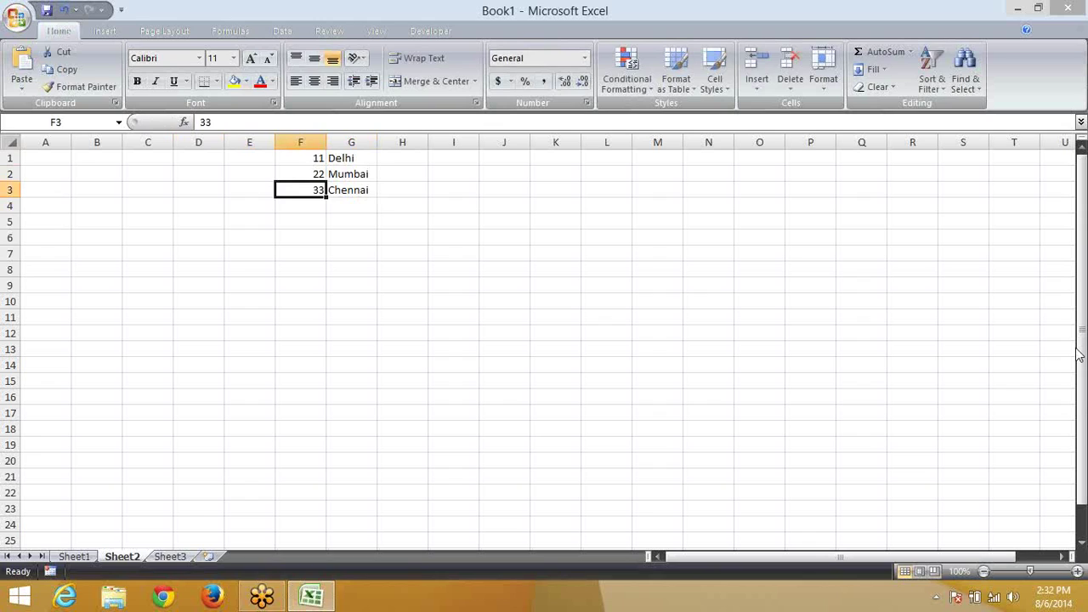
type("44")
key("Return")
Step: Enter 33 in cell F4 and Kolcuta in cell G4
type("3")
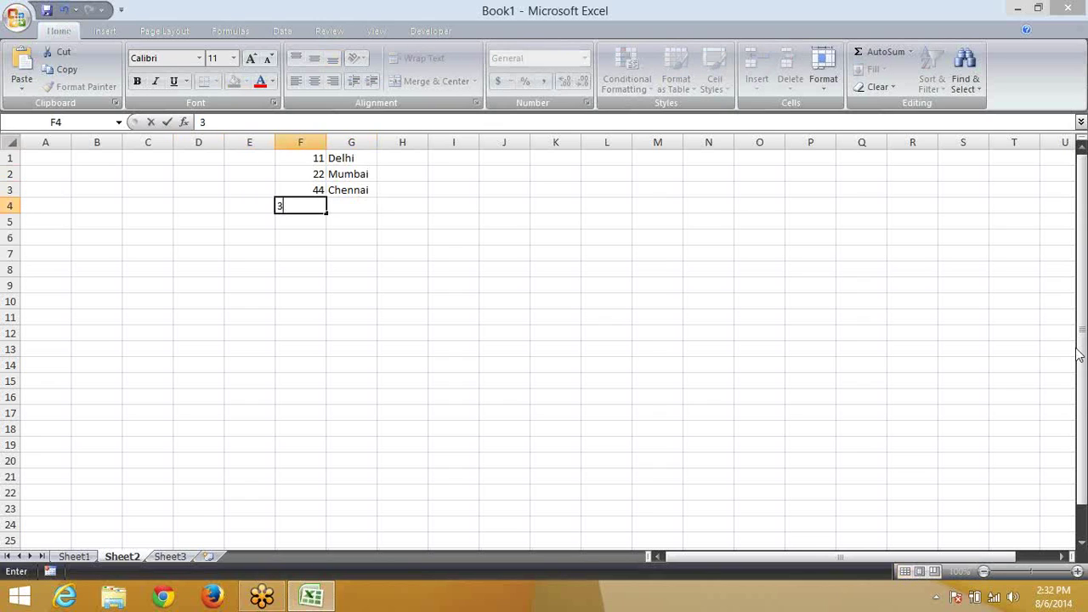
type("3")
key("Tab")
type("Ko")
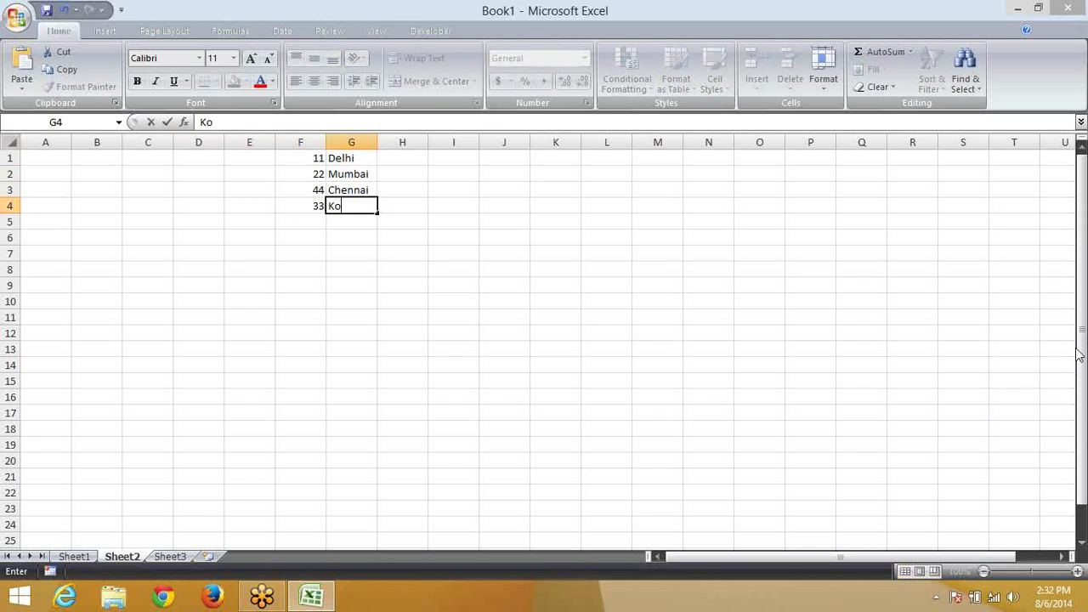
type("lcuta")
key("Return")
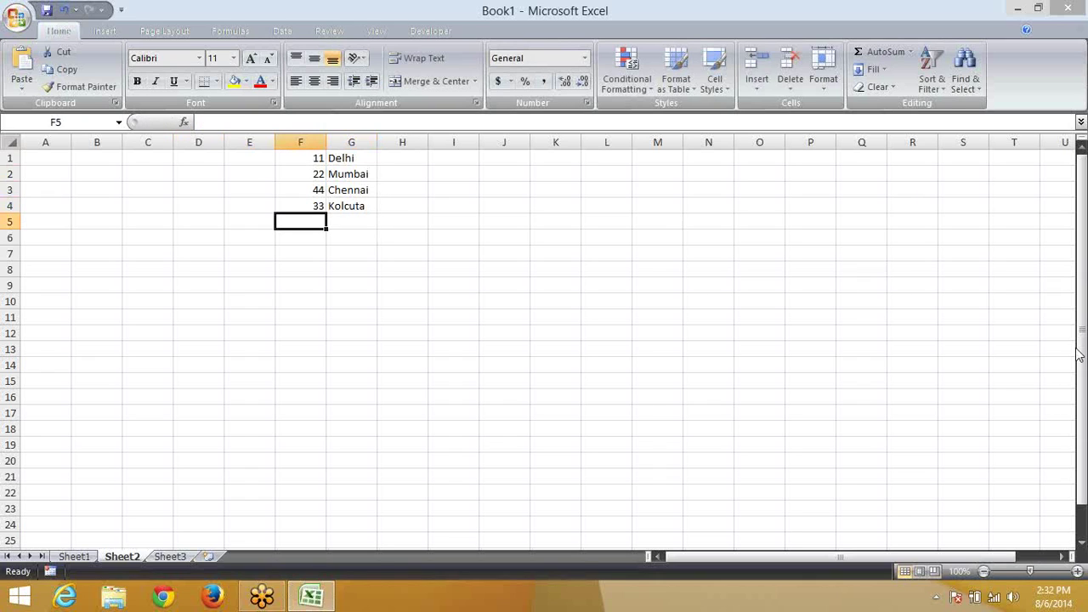
Step: Enter 20 in cell F5 and Pune in cell G5
type("20")
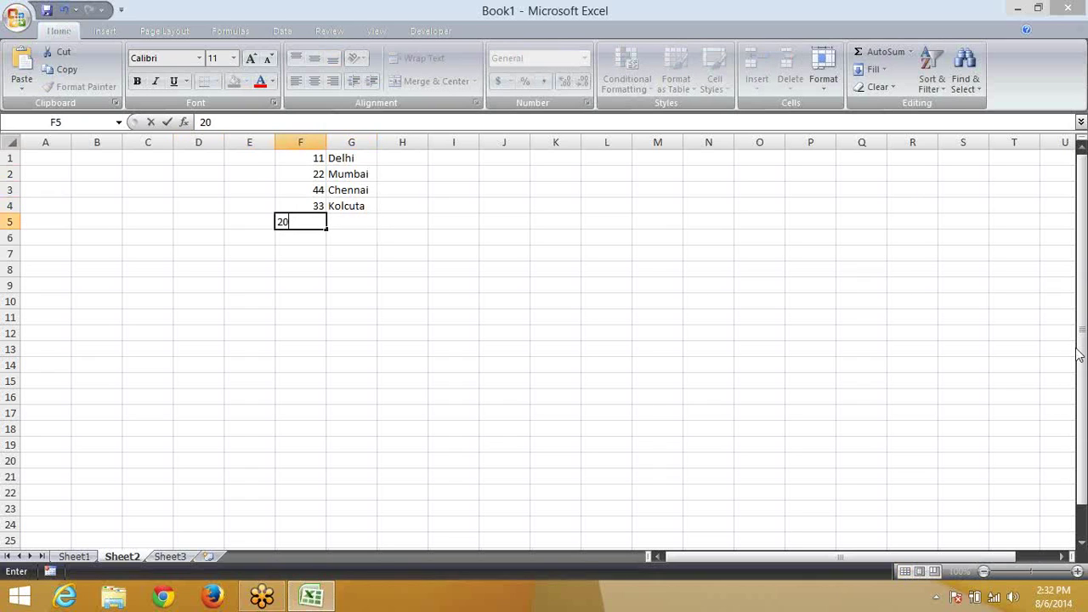
key("Right")
type("Pune")
key("Return")
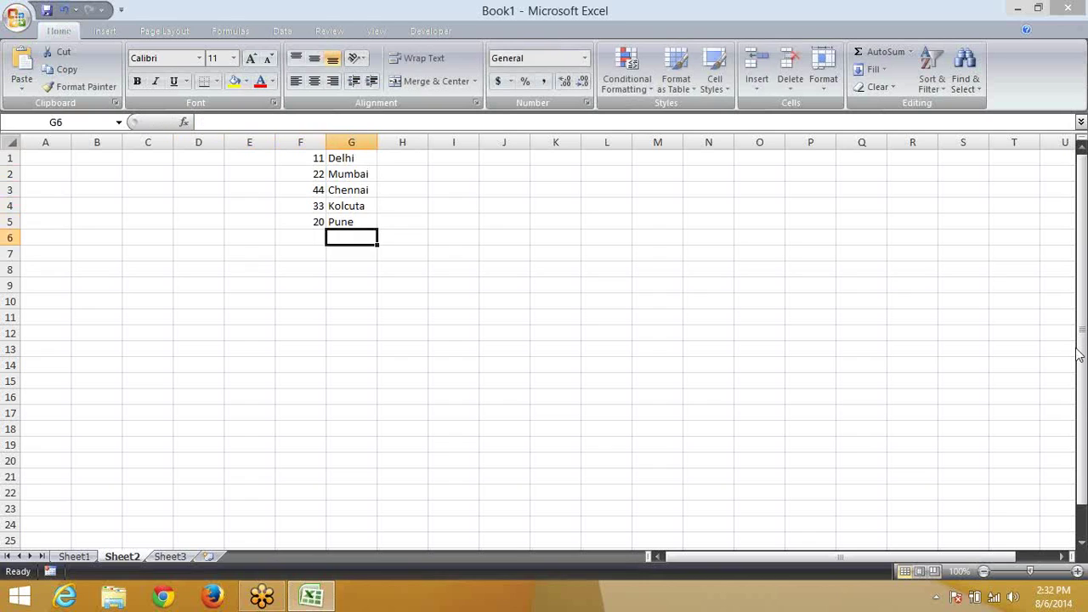
Step: Enter the headers Code in A1 and Name in B1, and the code 11 in A2
key("Home")
key("ctrl+Home")
type("C")
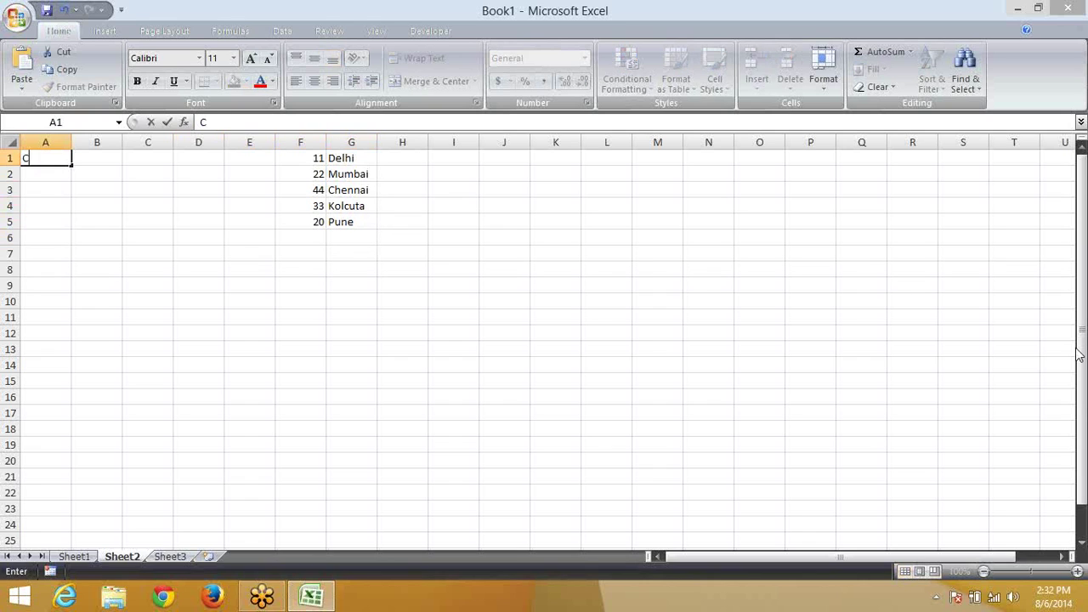
type("ode")
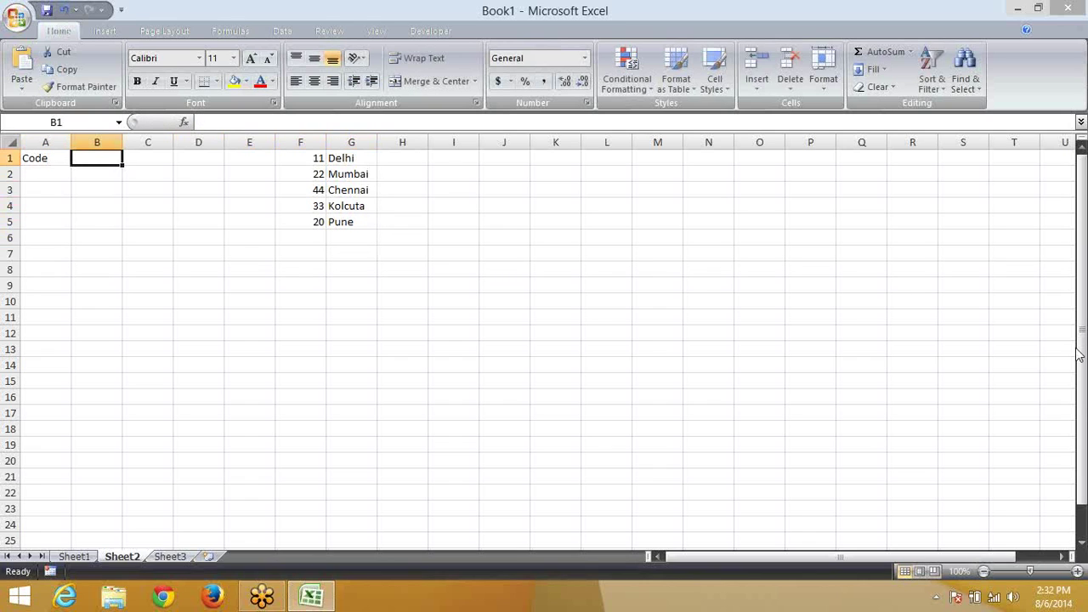
type("NAme")
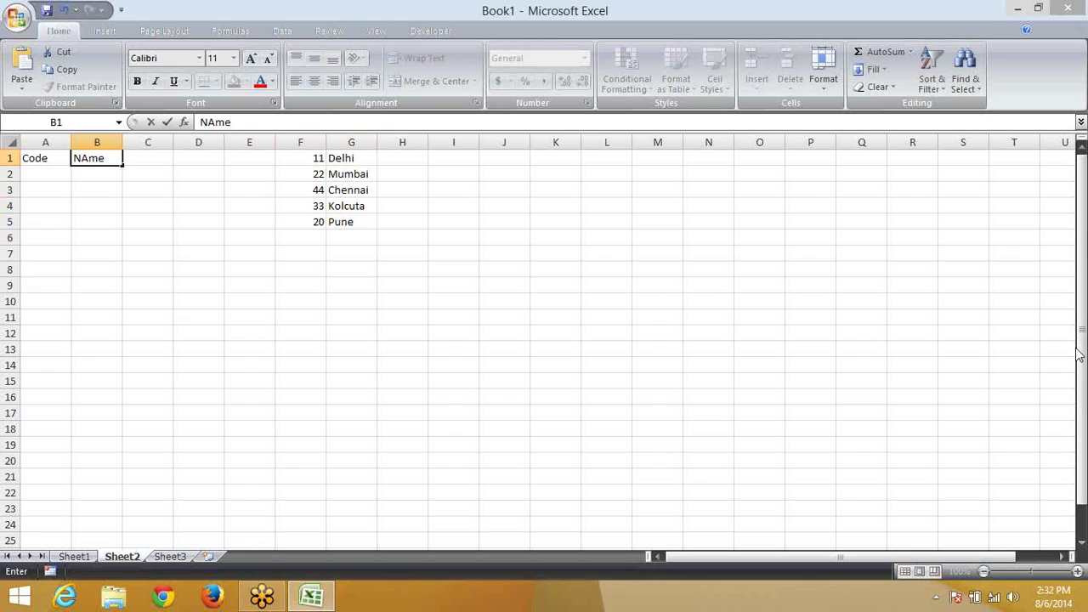
key("Return")
type("11")
key("Tab")
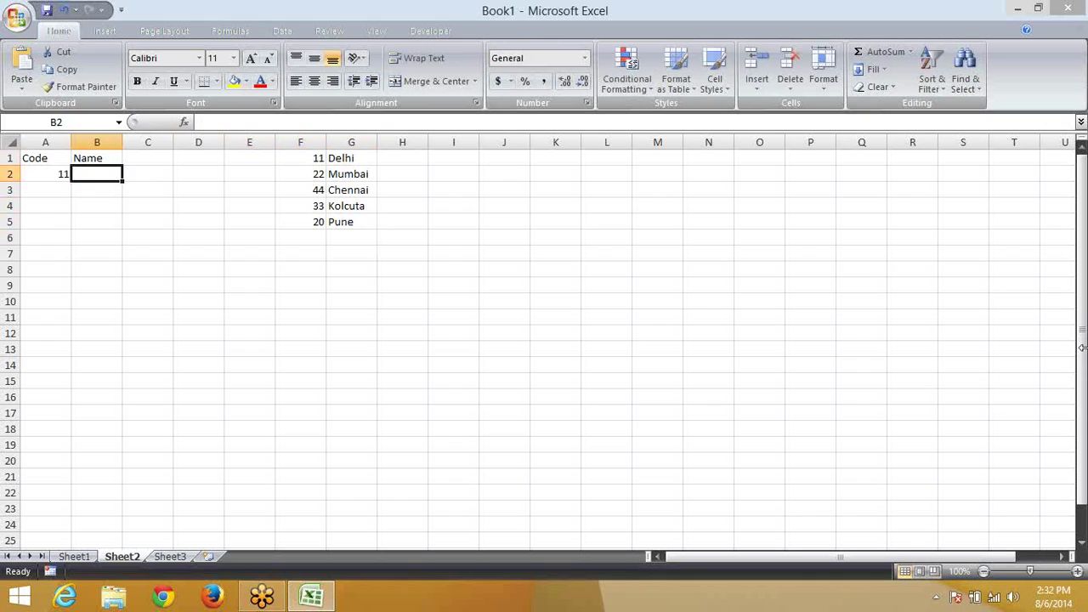
key("Right")
key("Right")
key("Right")
key("Right")
key("Right")
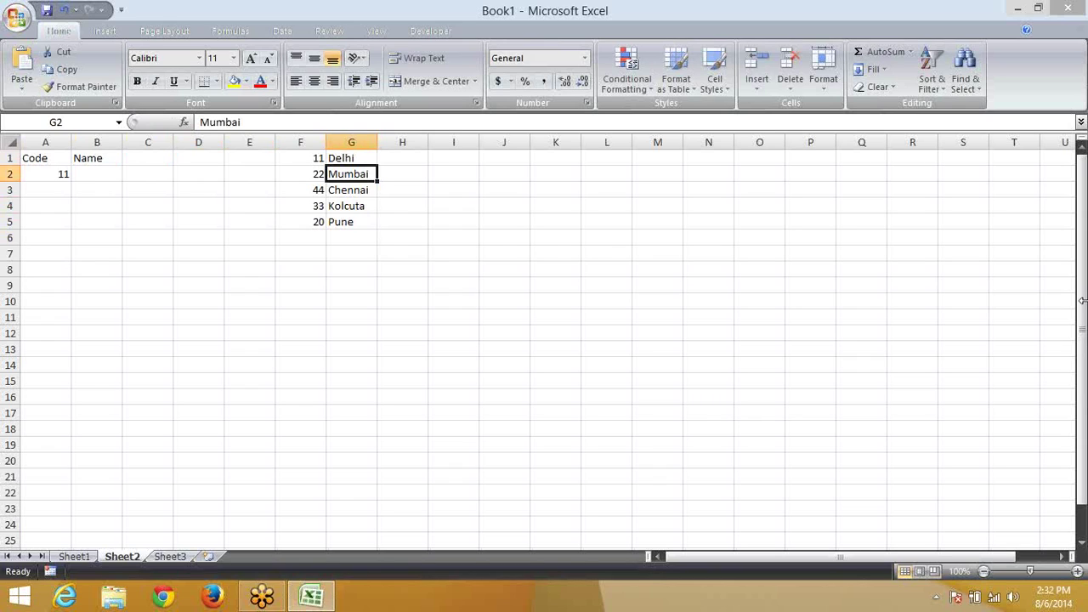
Step: Connect to the Advanced_Excel_Training_1 Wi-Fi network and disconnect the AirTel (HSPA) mobile broadband connection
left_click(996, 598)
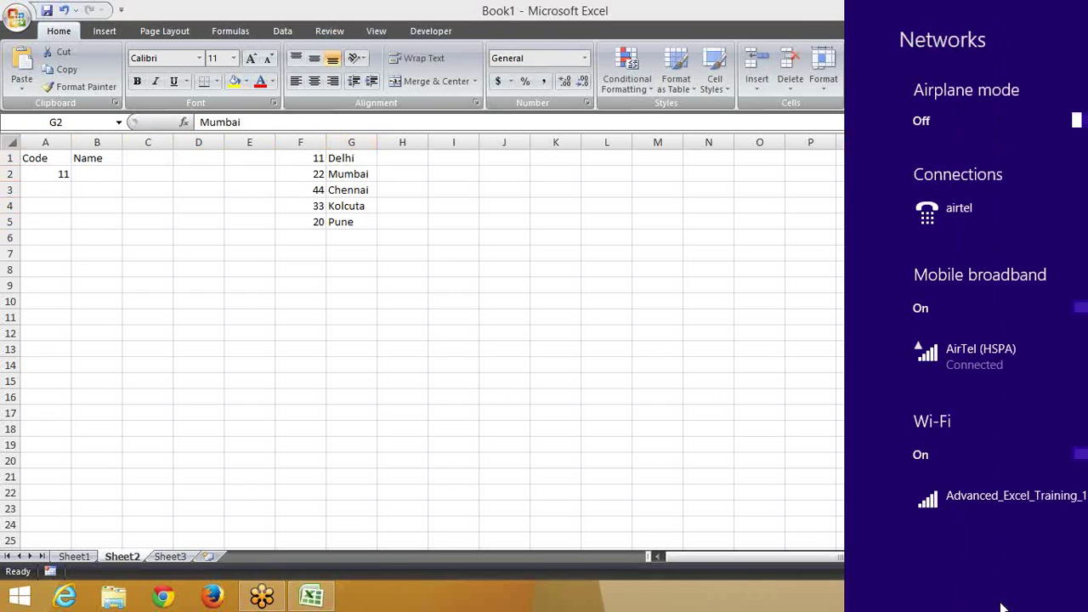
left_click(921, 499)
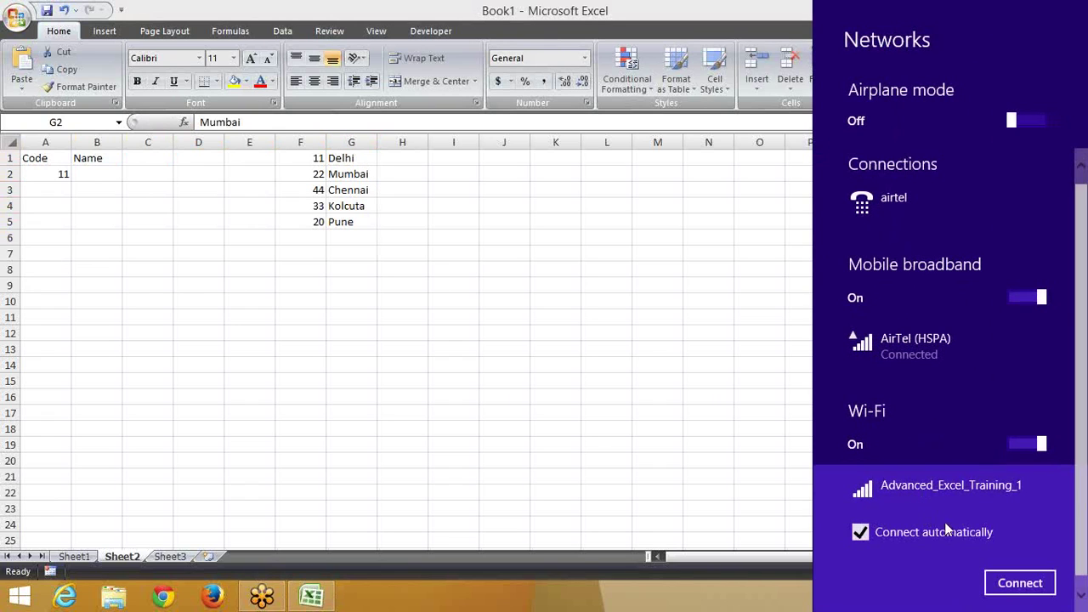
left_click(1017, 583)
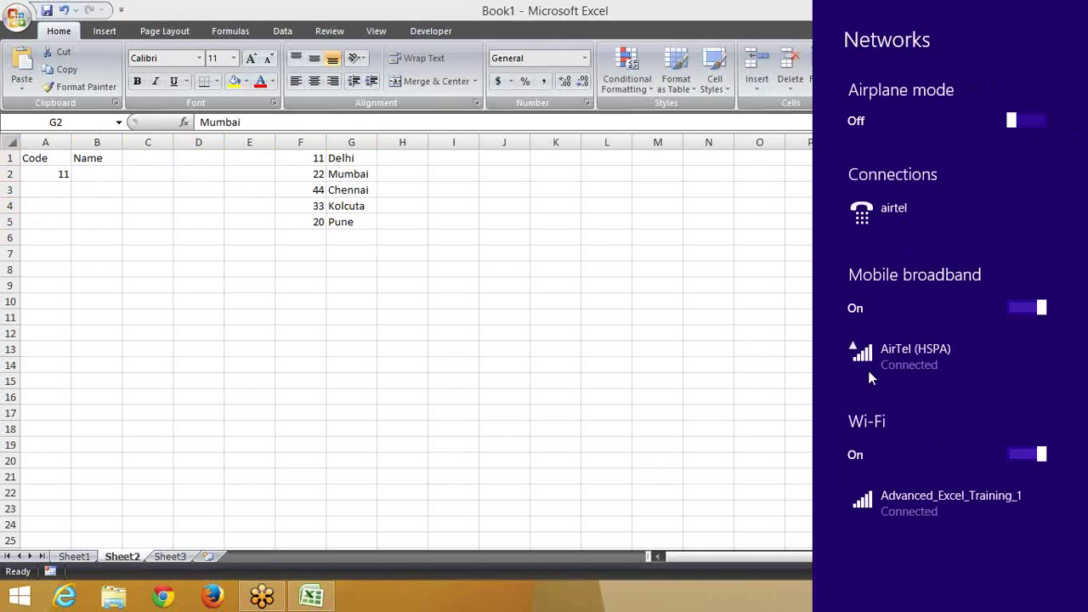
left_click(877, 364)
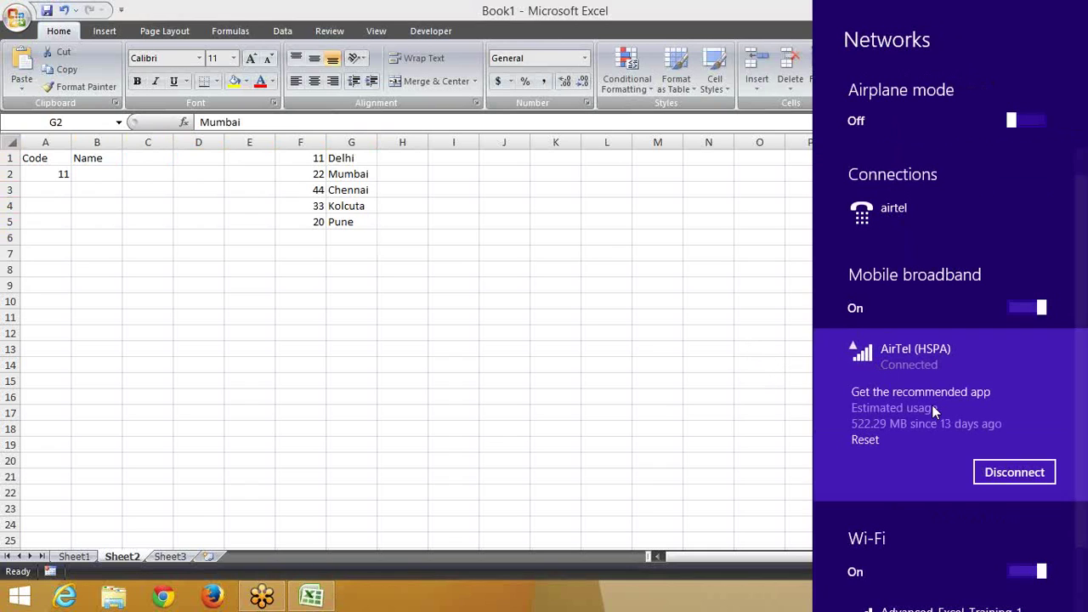
left_click(996, 466)
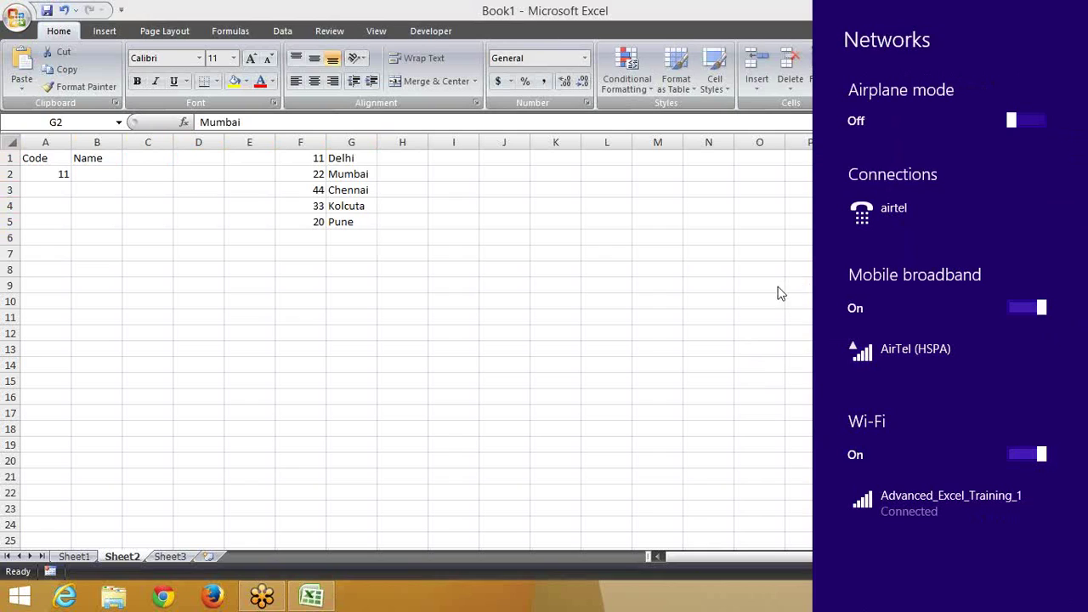
left_click(771, 312)
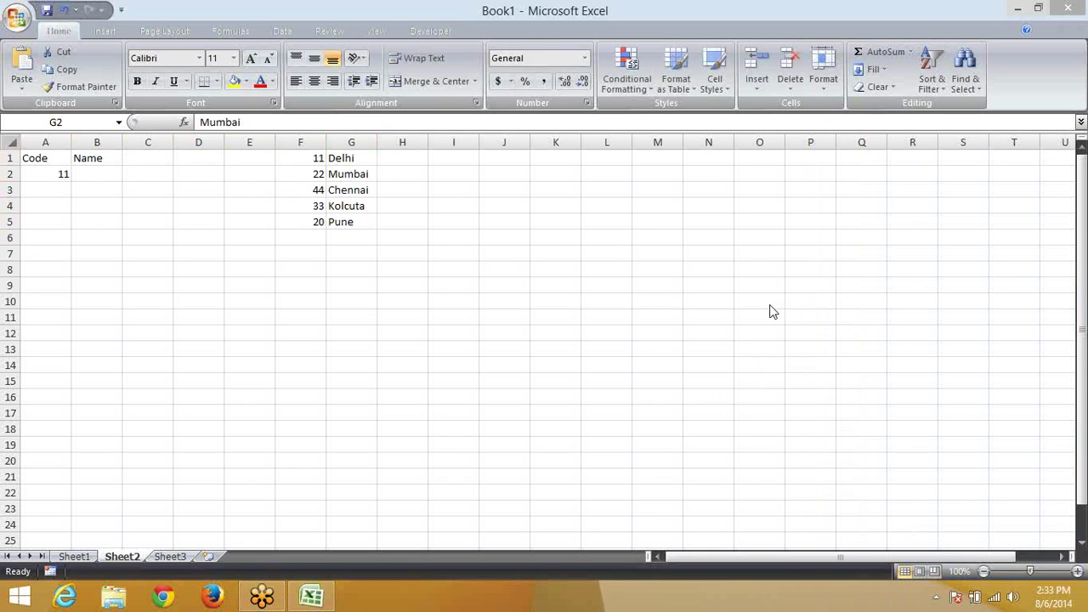
Step: Start a VLOOKUP formula in cell B2 with A2 as the lookup value
left_click(105, 171)
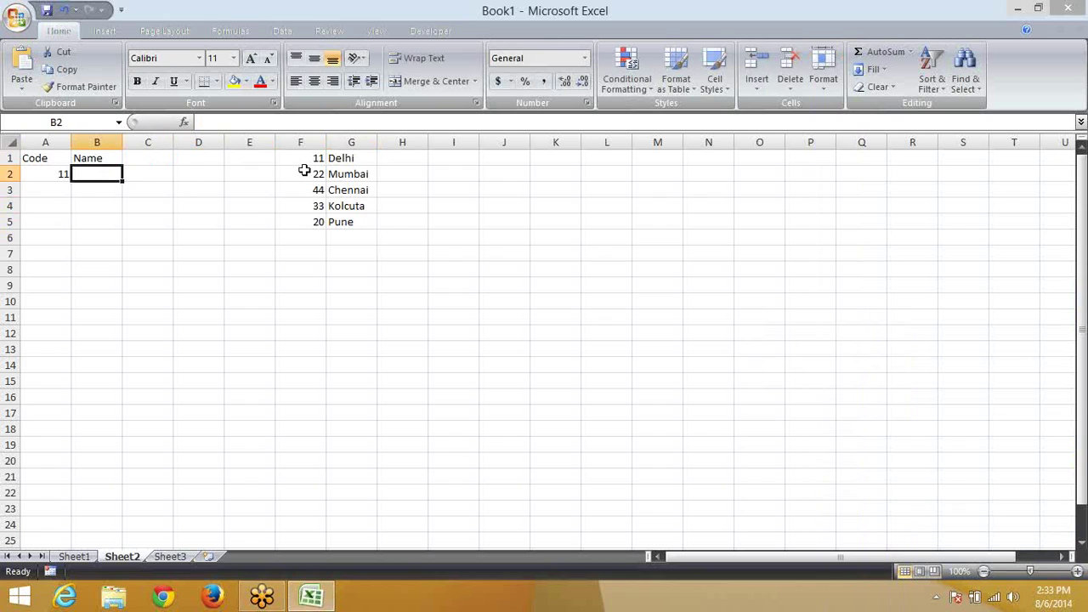
type("=vl")
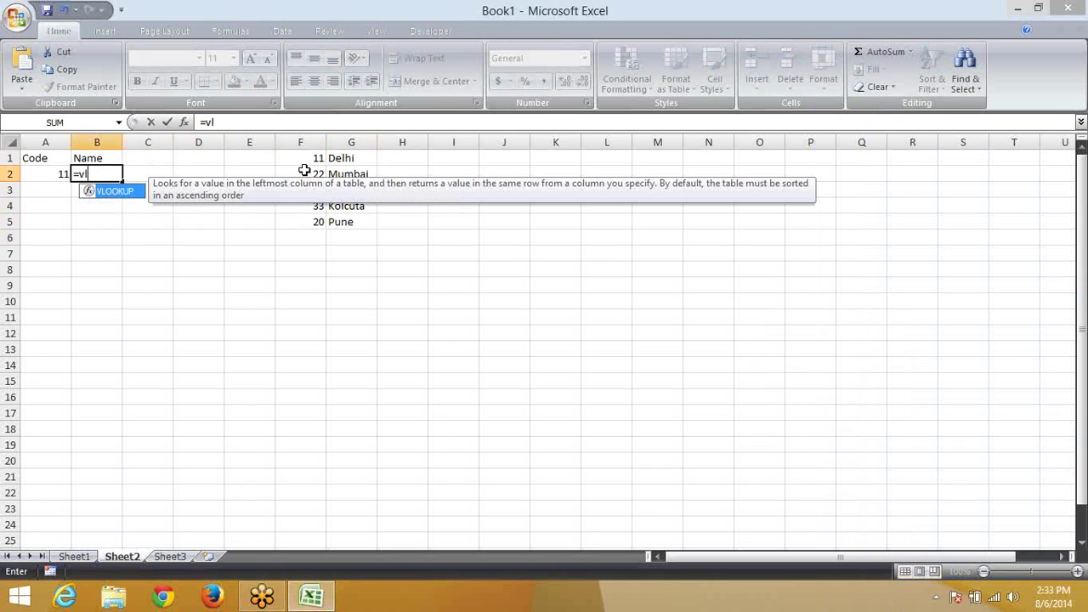
key("Tab")
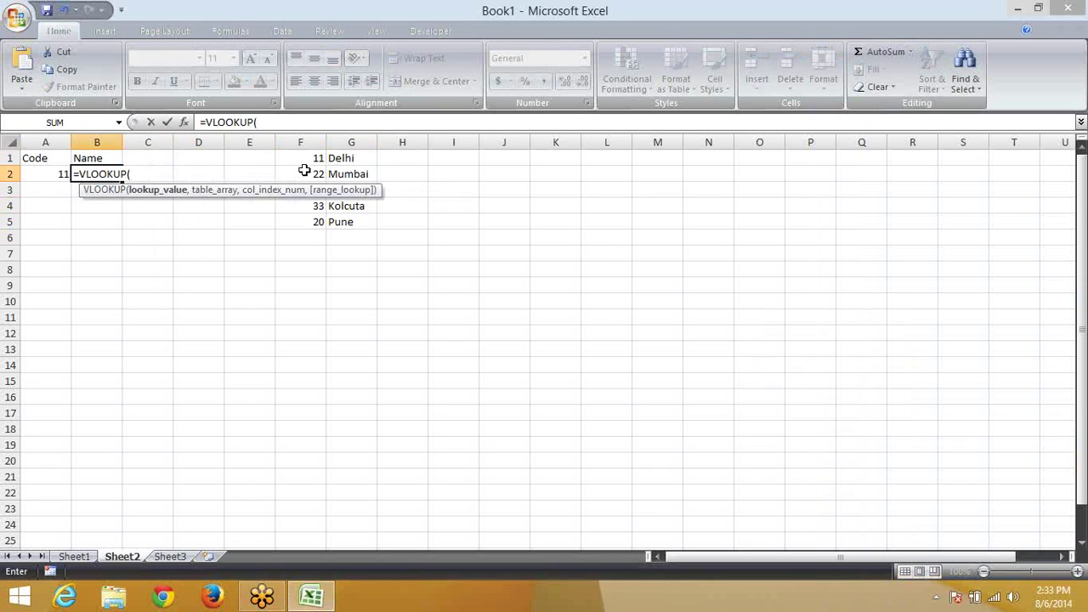
key("Left")
type(",")
Step: Set the code-and-city range F1:G5 as the table array of the VLOOKUP in B2
key("Down")
key("Down")
key("Down")
key("Down")
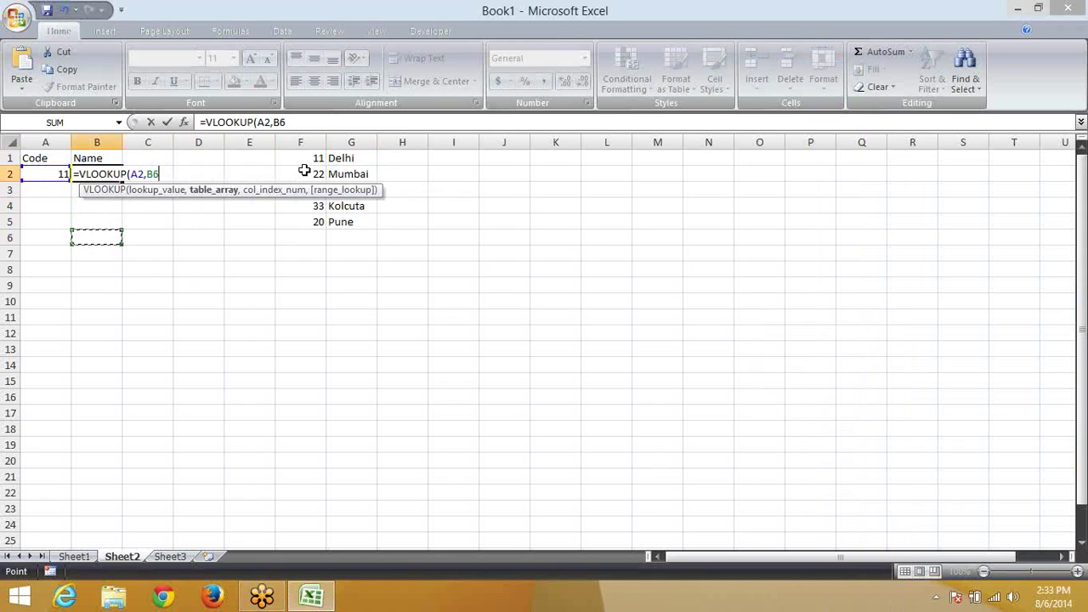
key("Right")
key("Right")
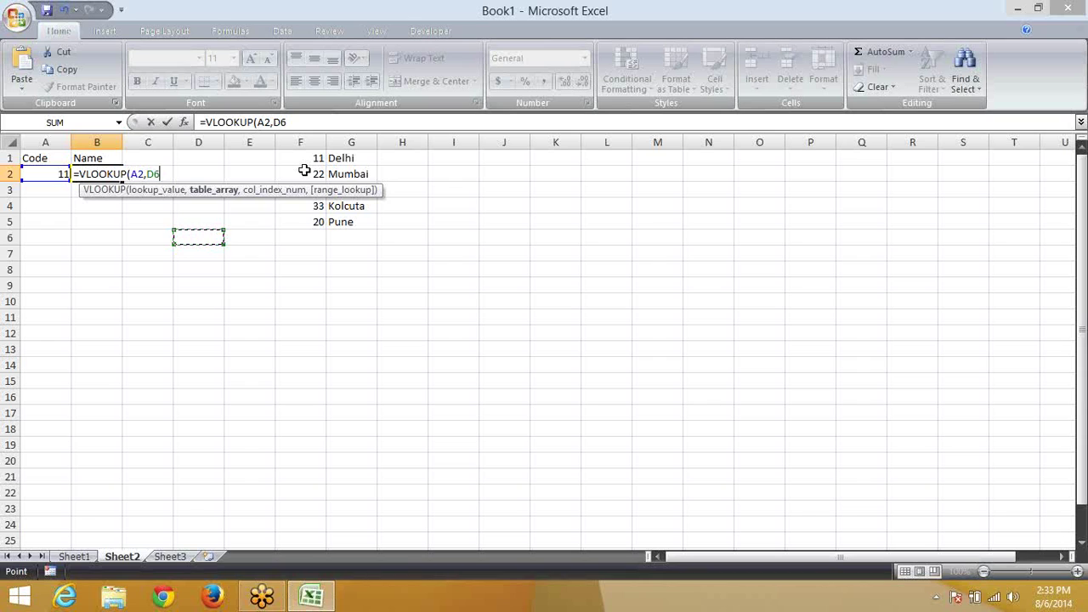
key("Up")
key("Up")
key("Up")
key("Up")
key("Up")
key("Right")
key("Right")
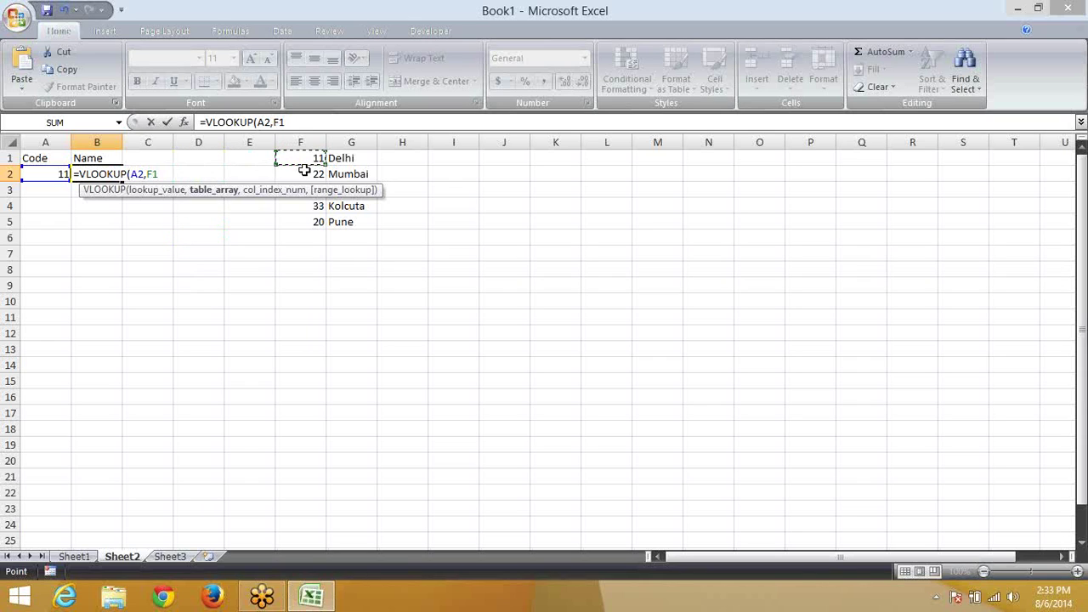
key("shift+Right")
key("shift+Down")
key("shift+Down")
key("shift+Down")
key("shift+Down")
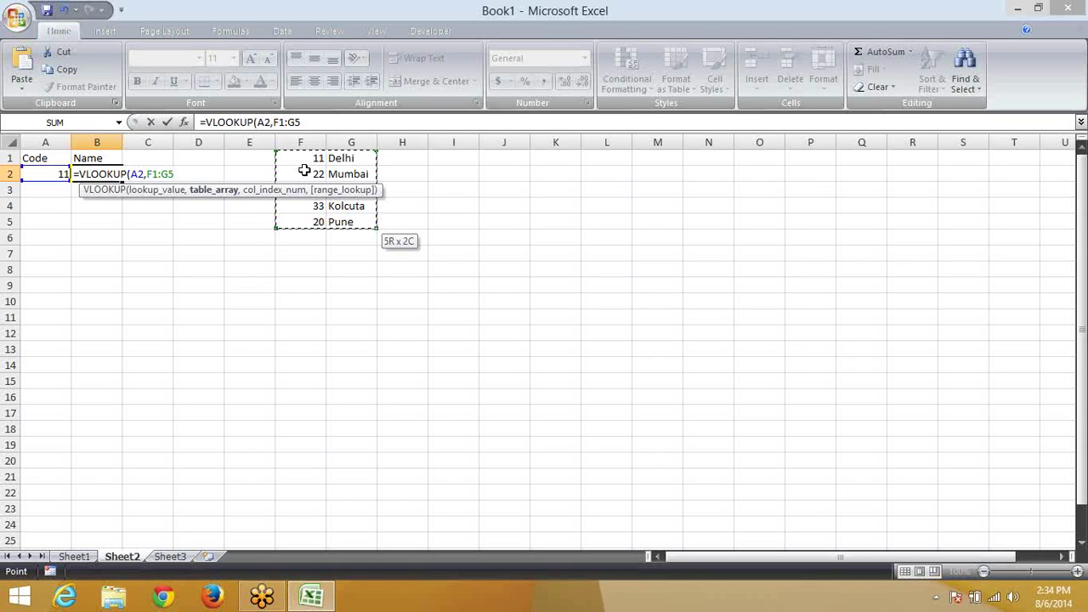
Step: Complete the VLOOKUP in B2 with column index 2 and range lookup 0, and review the entered formula
type(",2,")
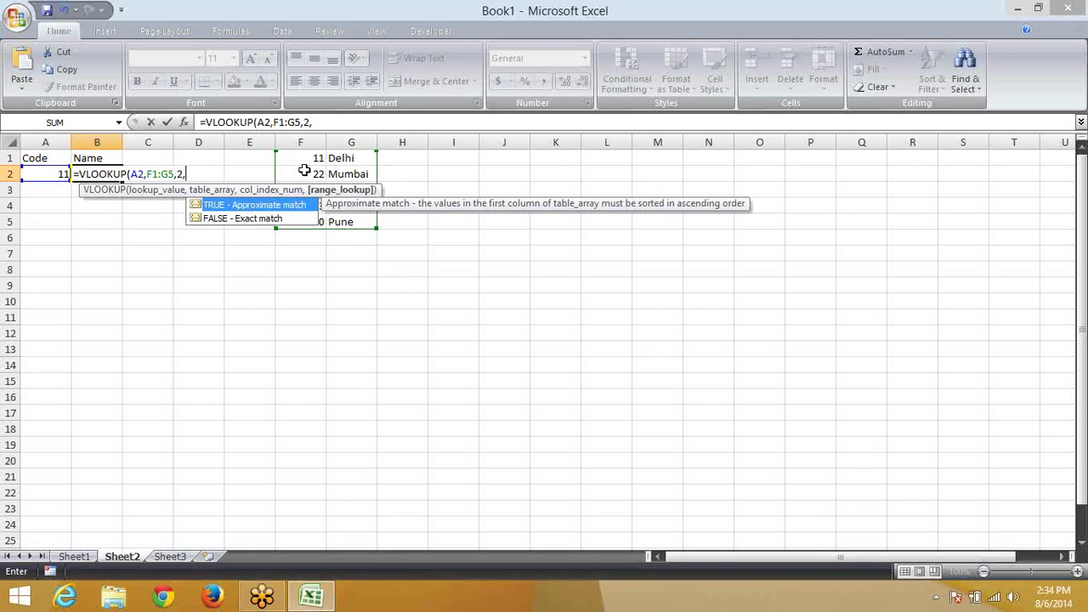
type("0")
key("ctrl+Return")
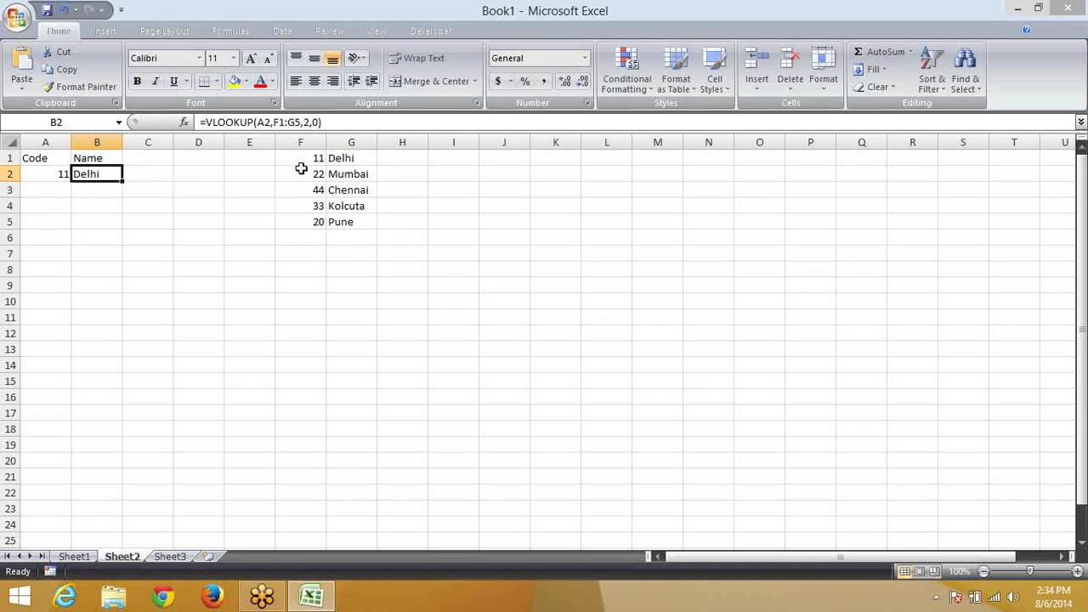
key("F2")
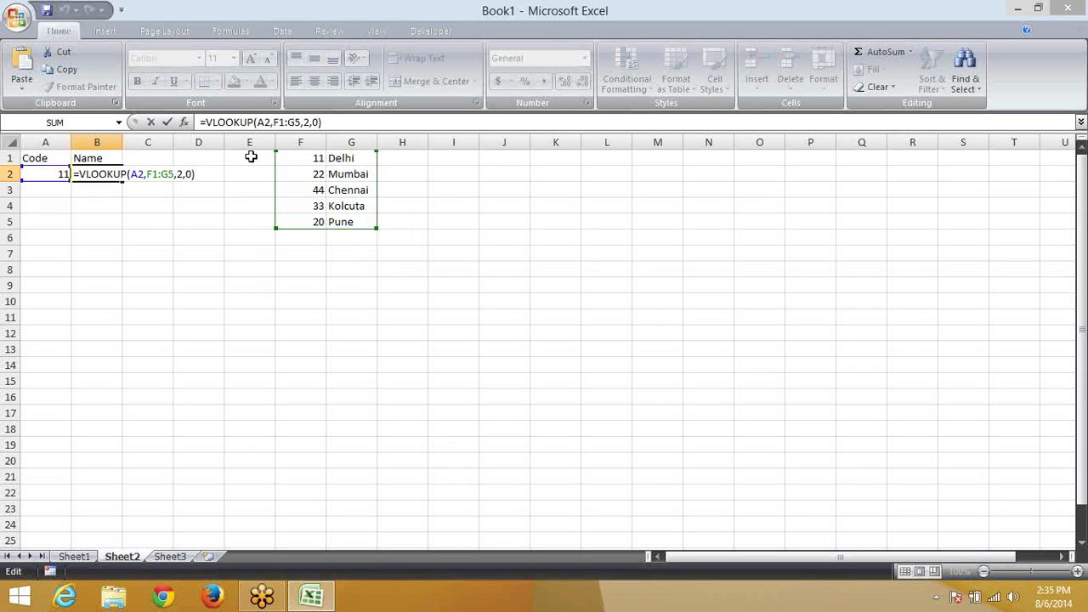
key("Return")
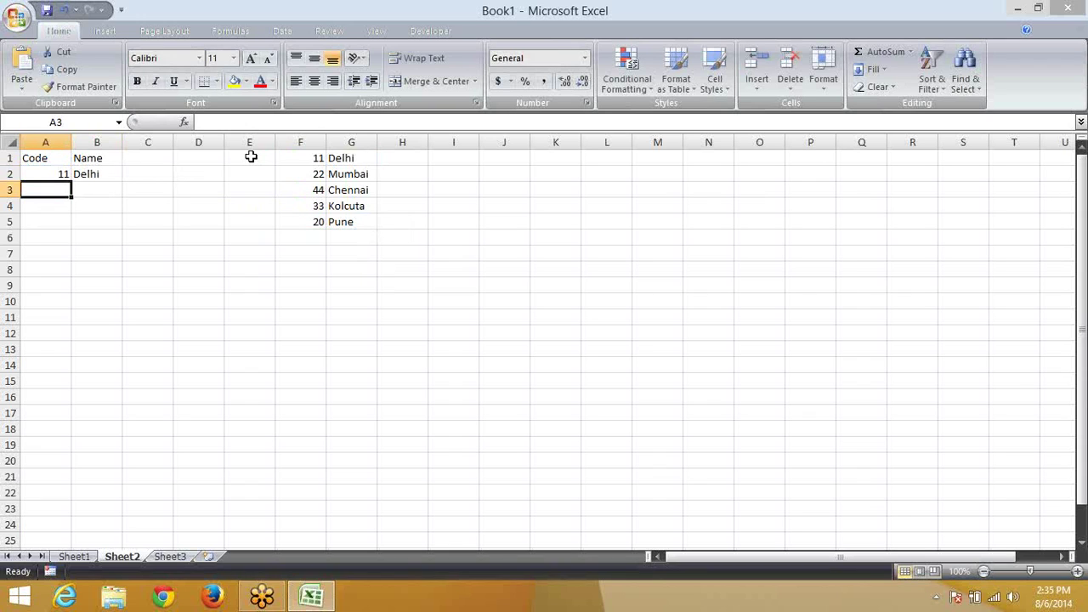
Step: Enter the code 22 in cell A3 and start a VLOOKUP in B3 with A3 as the lookup value
type("22")
key("Tab")
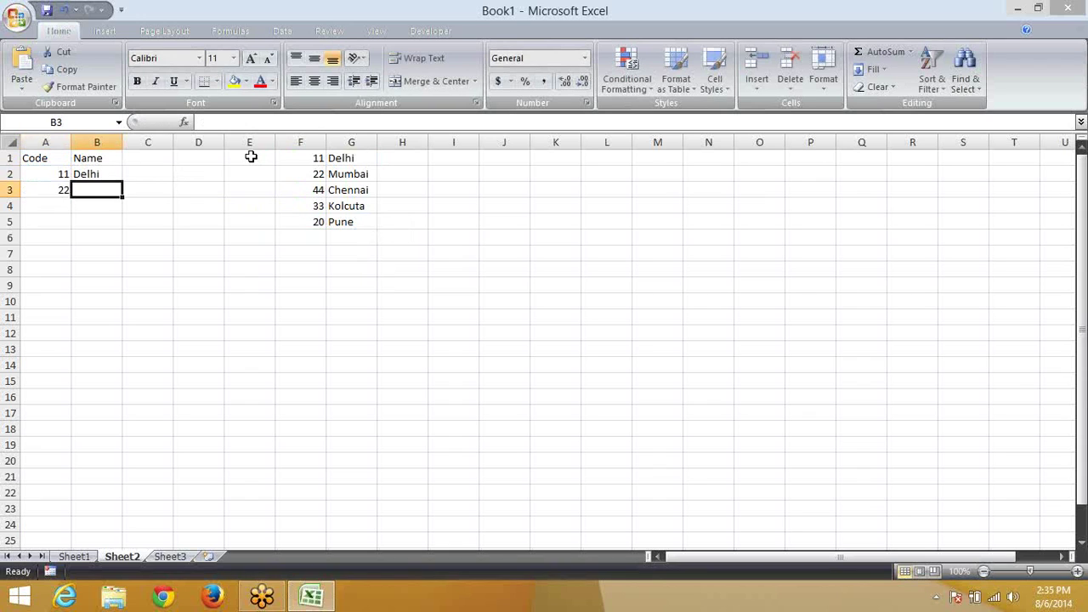
type("=vl")
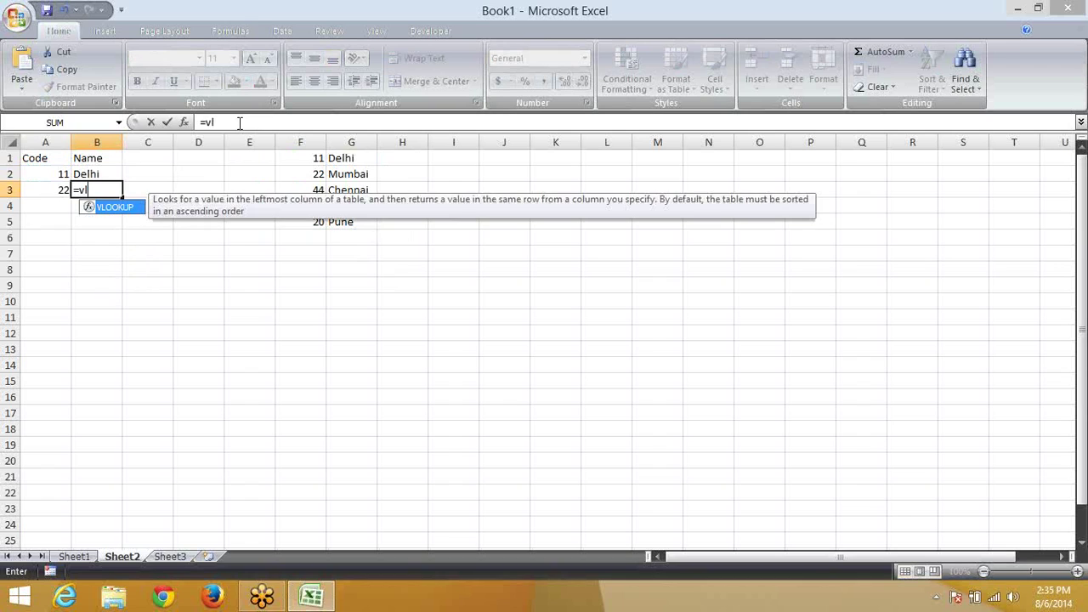
key("Tab")
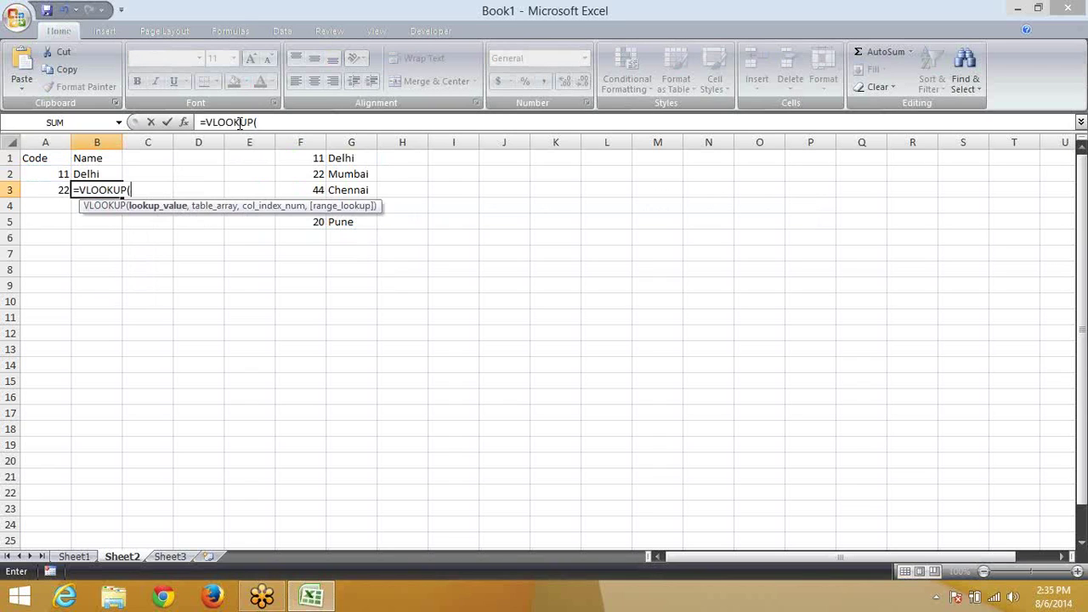
key("Left")
type(",")
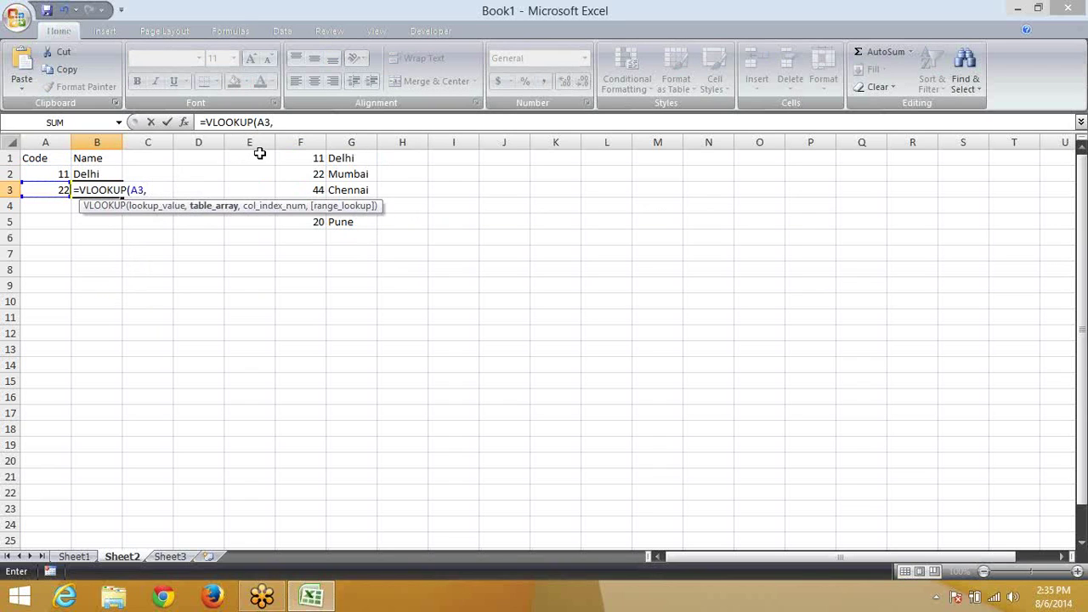
Step: Begin the table array in B3 as an array constant with the row 11,"Delhi" followed by a semicolon row separator
type("{11.")
key("BackSpace")
type(",\"D")
type("lhi\"")
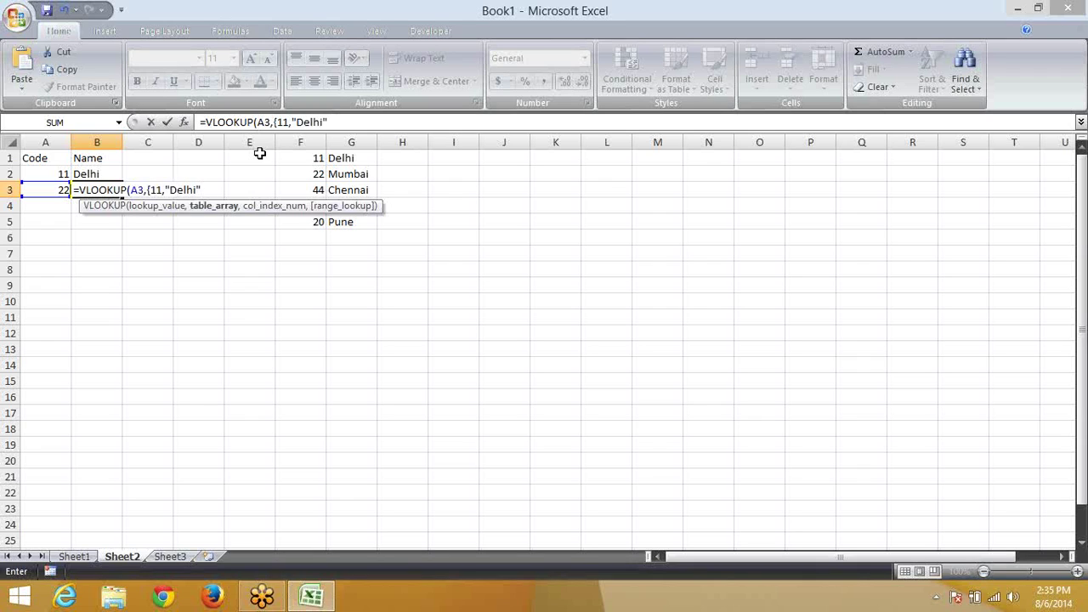
type(",22")
type(",")
key("BackSpace")
key("BackSpace")
key("BackSpace")
key("BackSpace")
type(";")
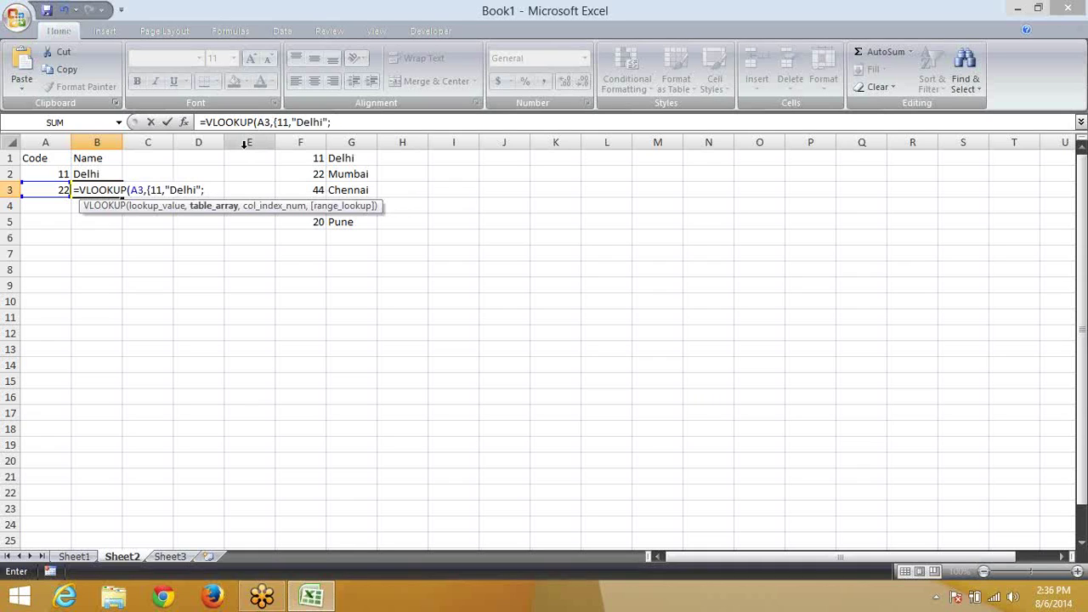
Step: Add the rows 22,"Mumbai"; 33,"Kolcutta"; 44,"Chennai" to the array constant and close it with a curly brace
type("22,\"Mumbai")
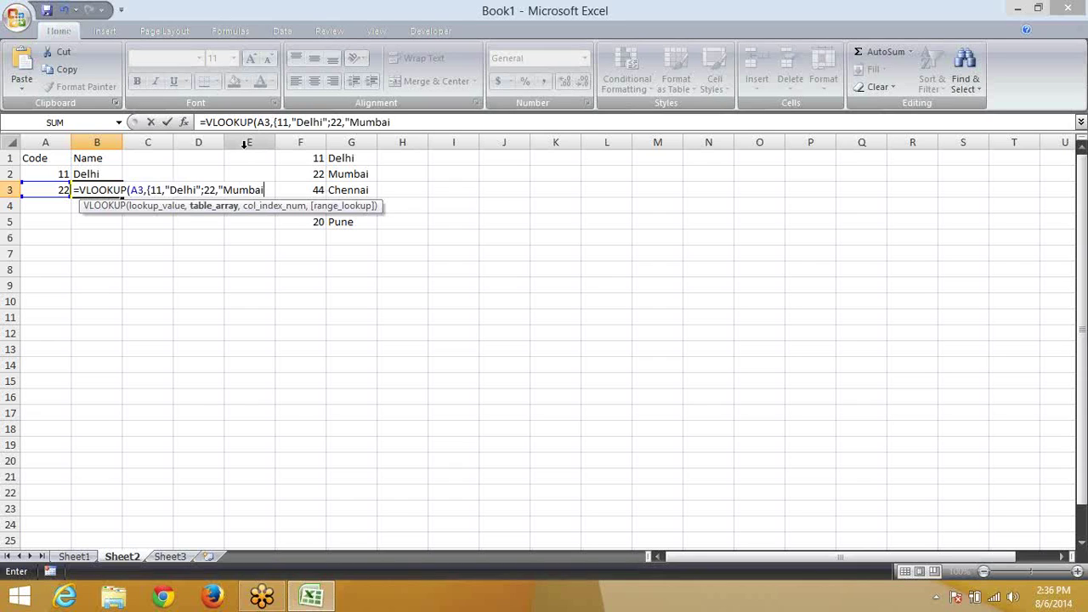
type("\"")
type(";")
type("33")
type(",")
type("'")
key("BackSpace")
type("\"Kolcutt")
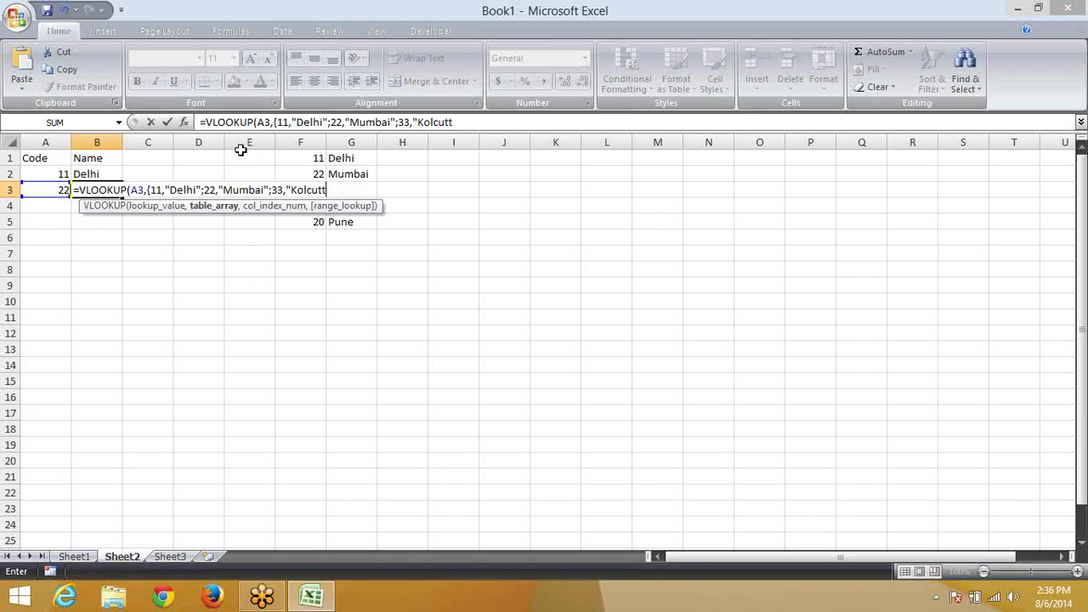
type("a\";44,\"")
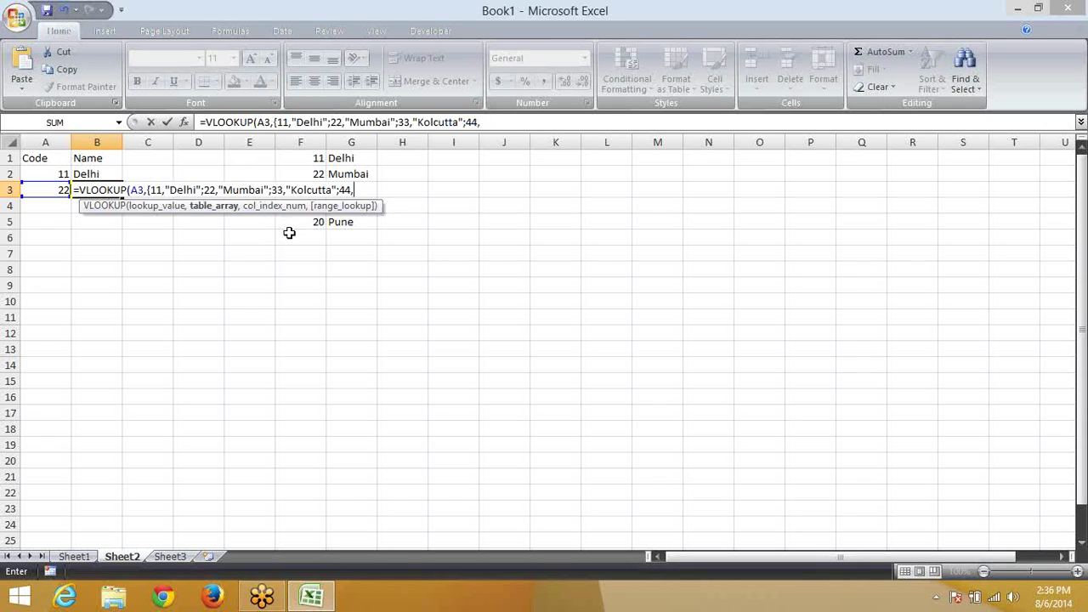
type("Chennai\"")
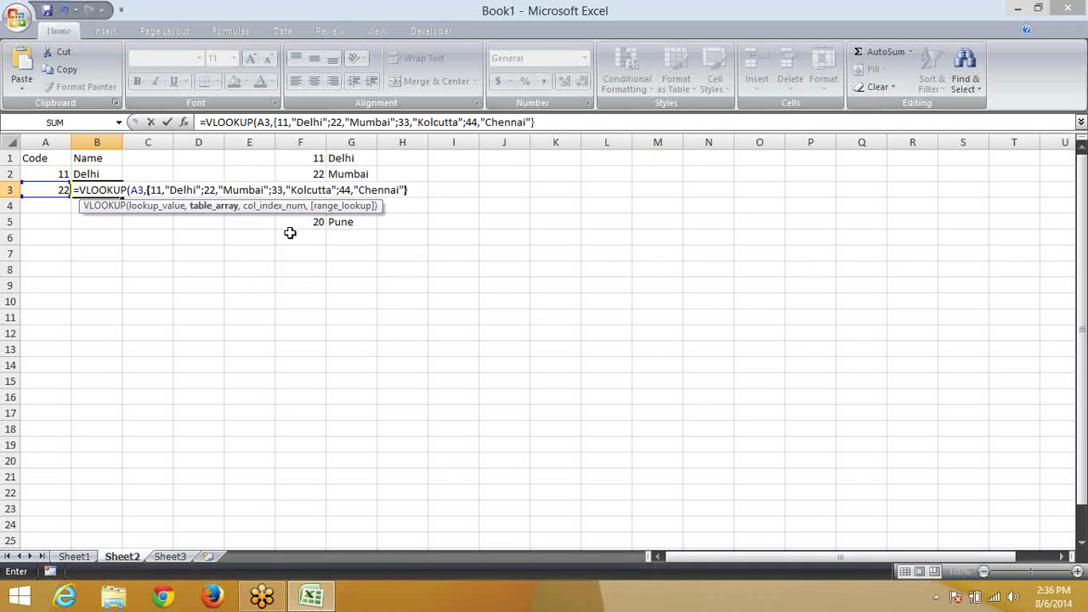
type("}")
Step: Review the array rows and complete the VLOOKUP in B3 with column index 2 and range lookup 0
left_click(146, 189)
left_click(197, 189, "shift")
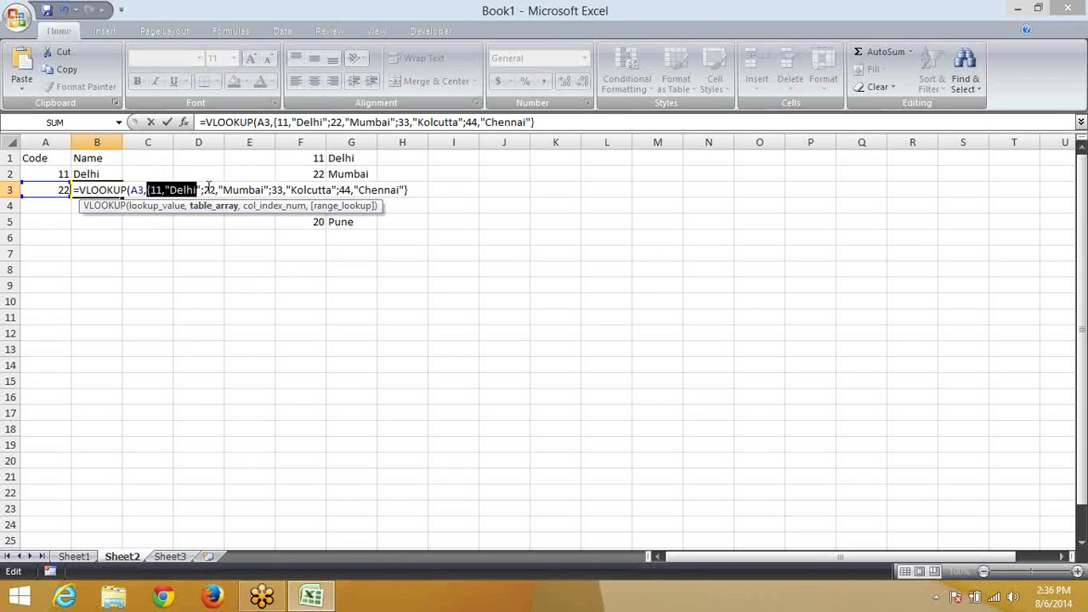
left_click_drag(208, 190, 233, 190)
left_click(408, 191)
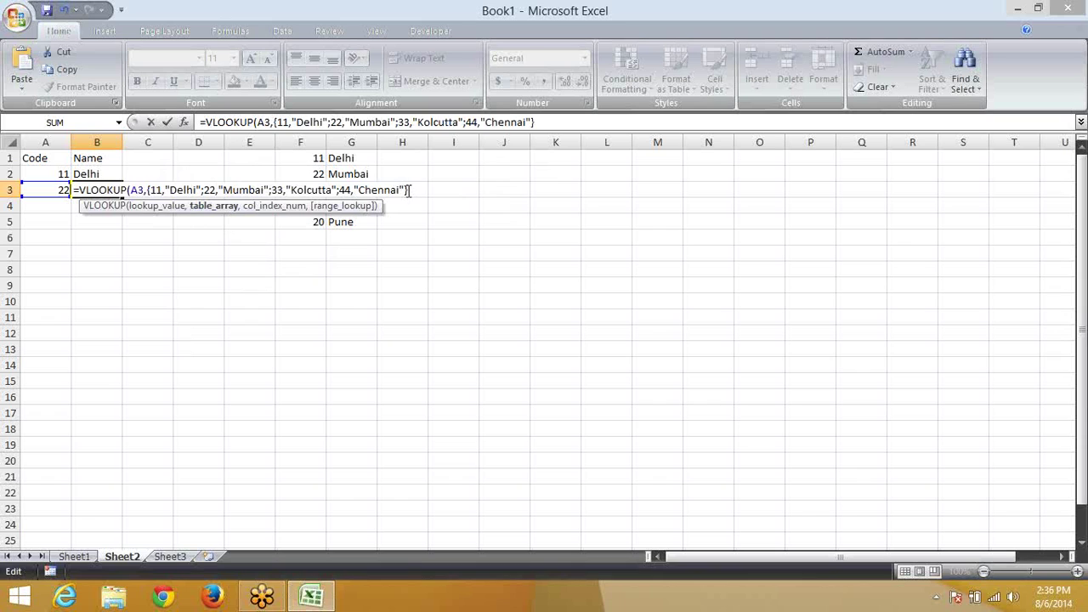
type(",")
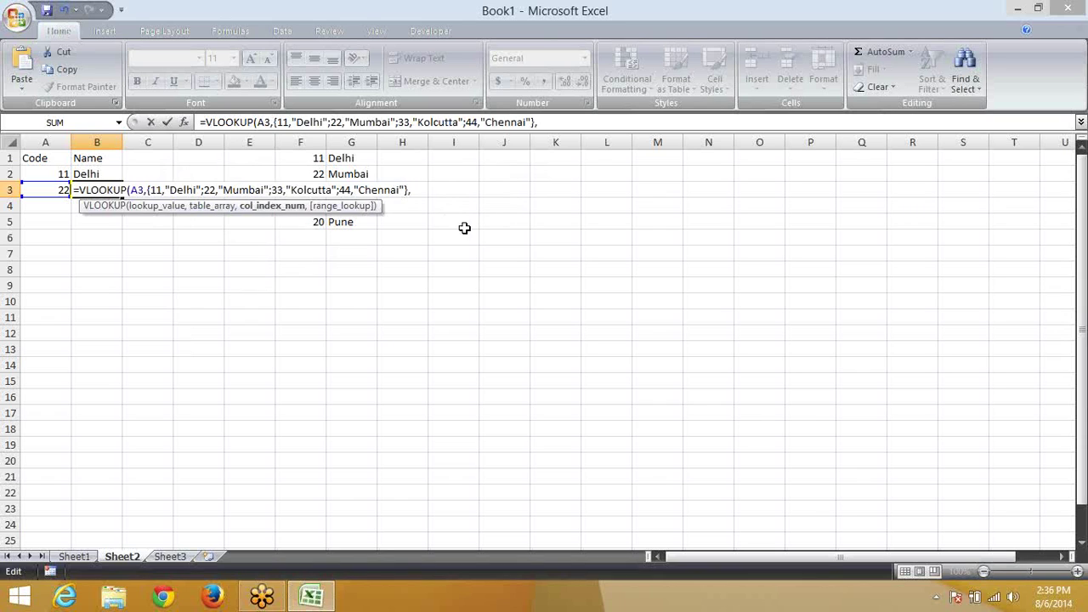
type("2,0")
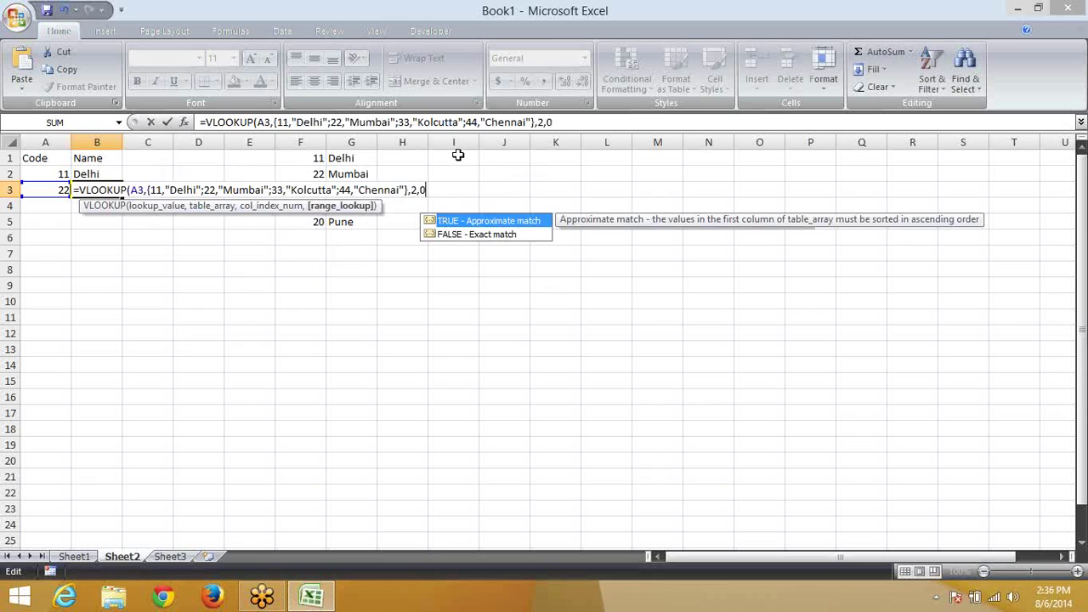
key("ctrl+Return")
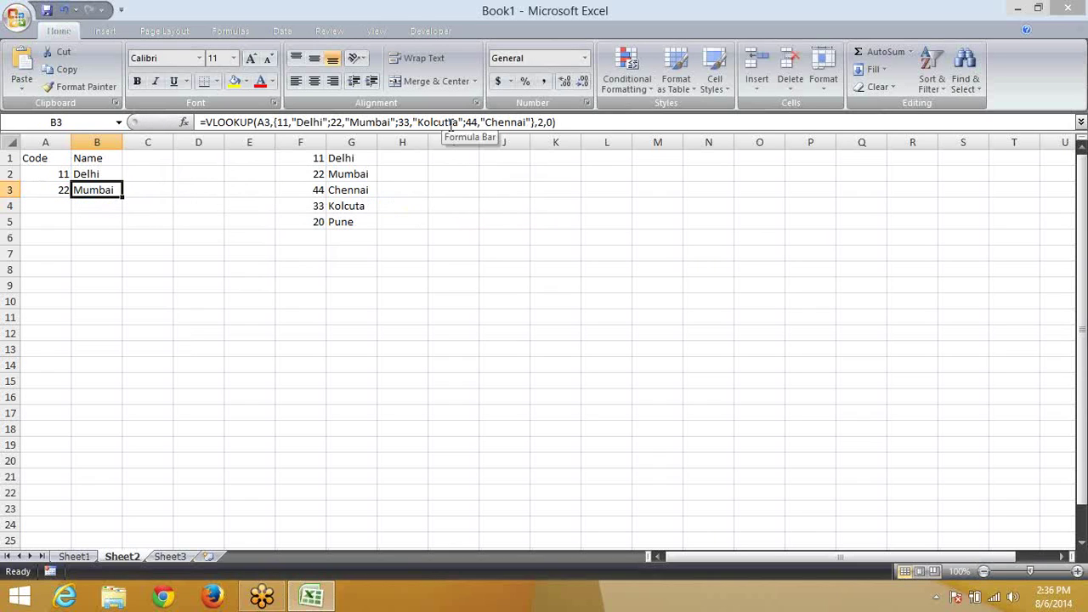
Step: Sketch a two-column table over the empty cells with the annotation pen, writing 11 and D in its first row
left_click(856, 210)
left_click(868, 245)
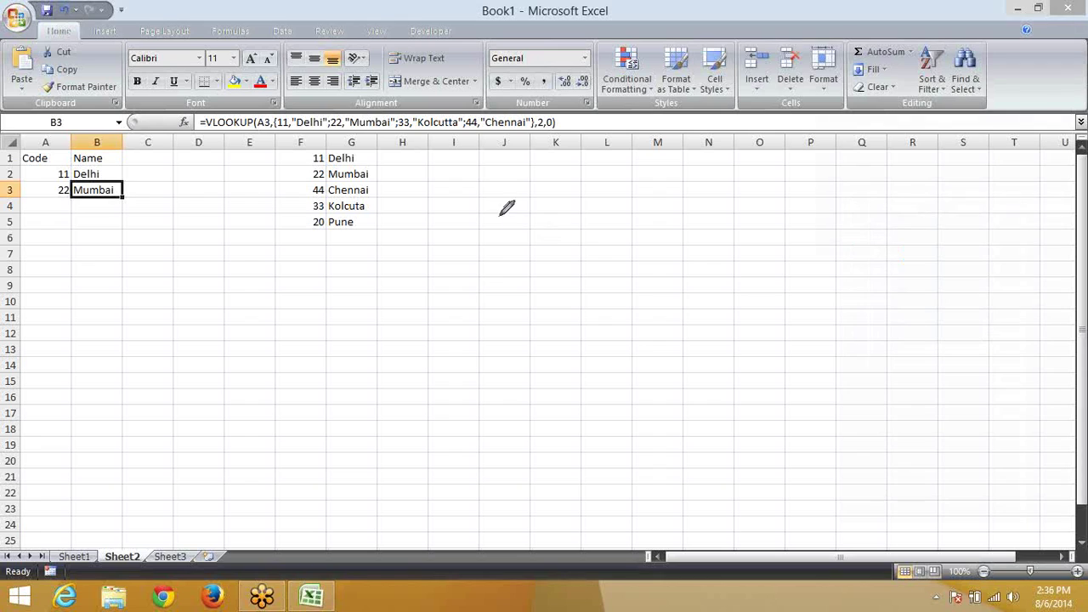
mouse_move(452, 183)
left_mouse_down()
mouse_move(614, 281)
mouse_move(385, 374)
mouse_move(414, 172)
mouse_move(459, 175)
mouse_move(517, 365)
left_mouse_up()
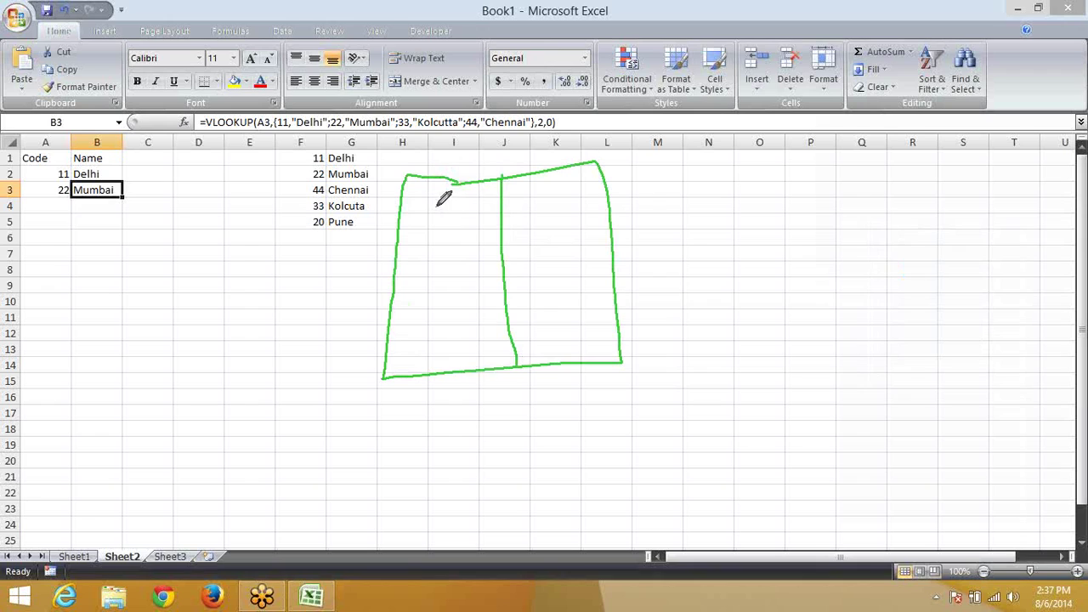
mouse_move(435, 202)
left_mouse_down()
mouse_move(452, 229)
mouse_move(483, 236)
left_mouse_up()
left_click_drag(525, 192, 531, 233)
left_click_drag(523, 193, 532, 233)
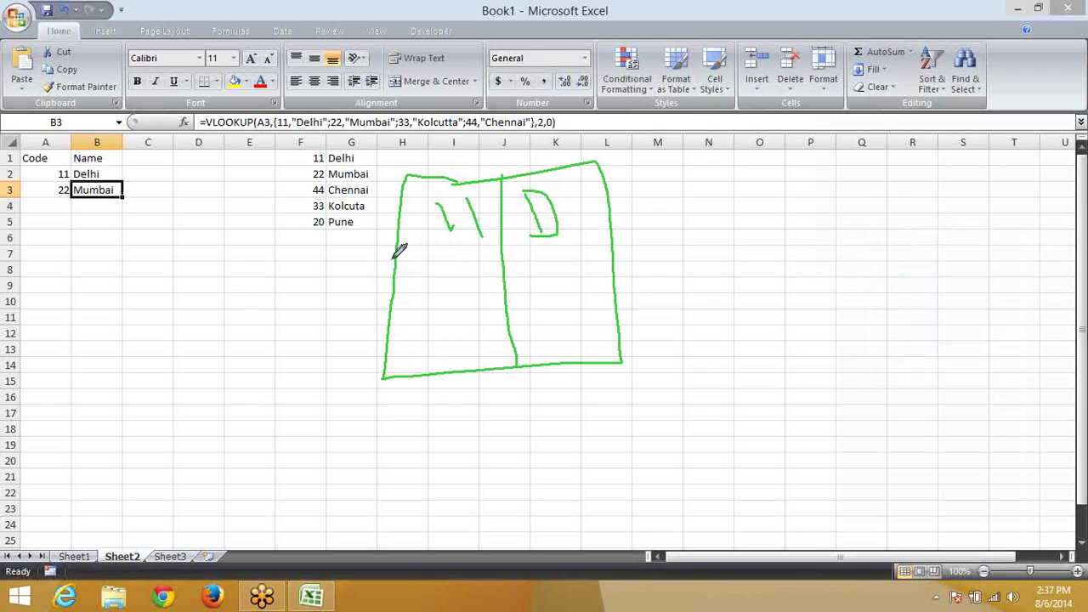
Step: Draw further row lines across the sketched table and write 22 and 33 in its first column
left_click_drag(396, 257, 601, 244)
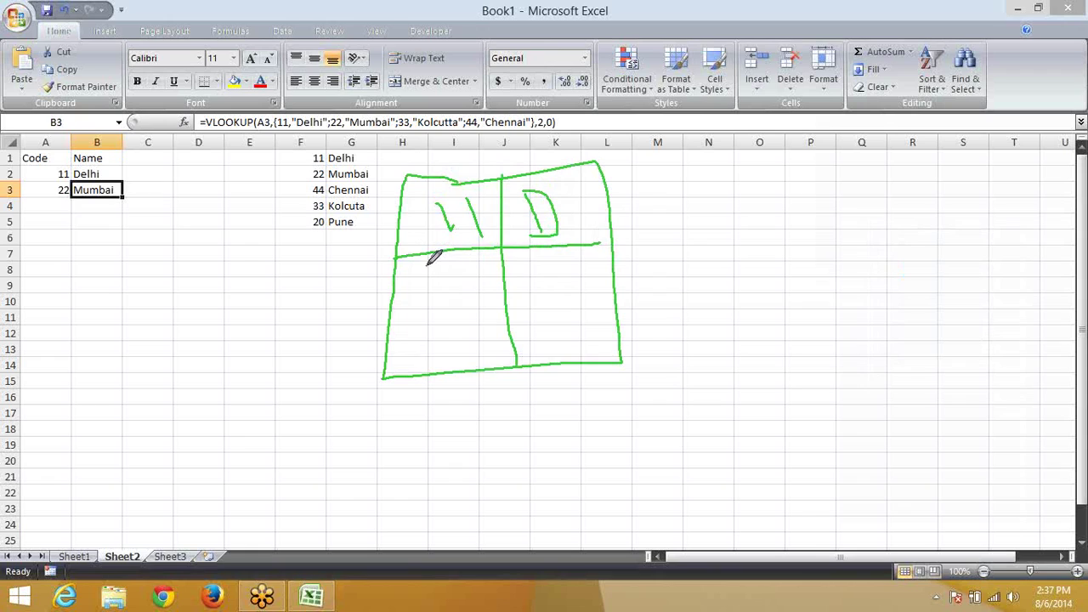
mouse_move(427, 262)
left_mouse_down()
mouse_move(459, 283)
mouse_move(462, 255)
mouse_move(482, 275)
left_mouse_up()
left_click_drag(405, 297, 610, 279)
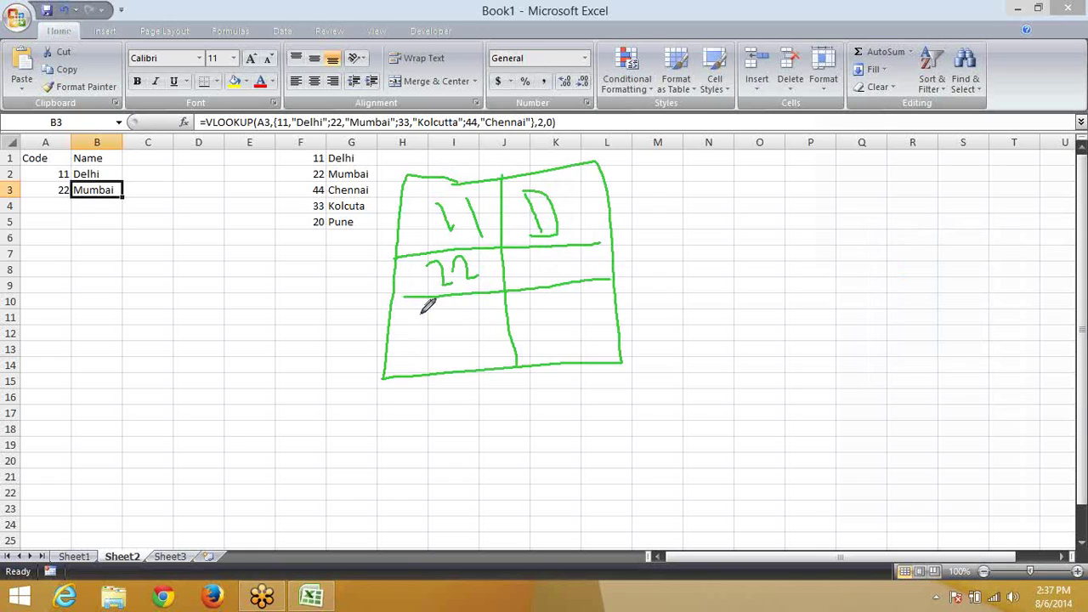
mouse_move(425, 304)
left_mouse_down()
mouse_move(430, 326)
mouse_move(462, 304)
mouse_move(469, 311)
mouse_move(451, 324)
mouse_move(607, 322)
left_mouse_up()
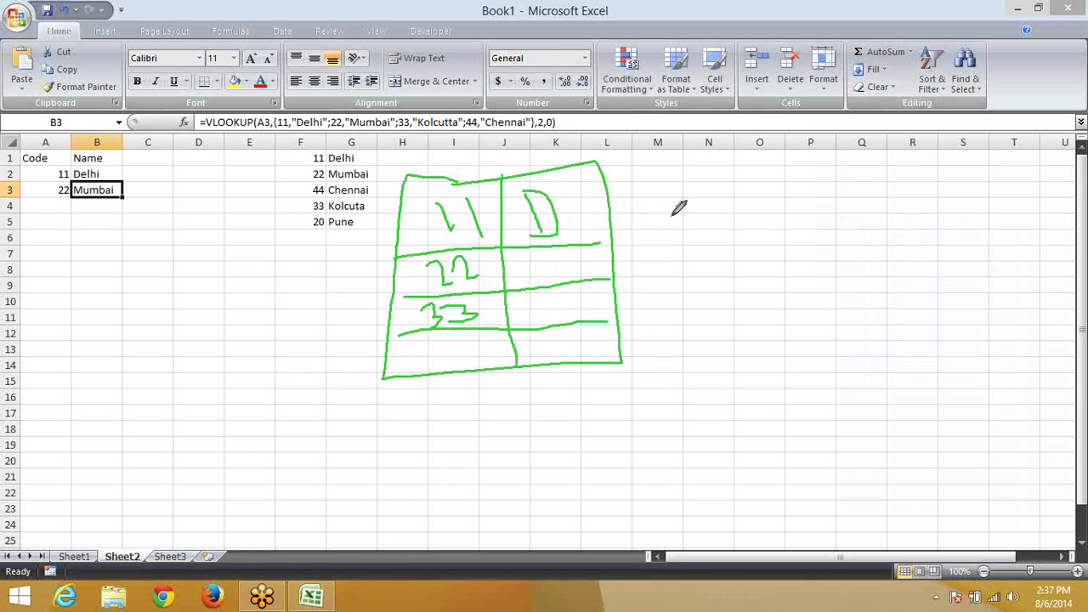
Step: Erase the pen sketch from the sheet and leave the annotation pen
right_click(724, 248)
left_click(778, 259)
right_click(892, 304)
left_click(854, 302)
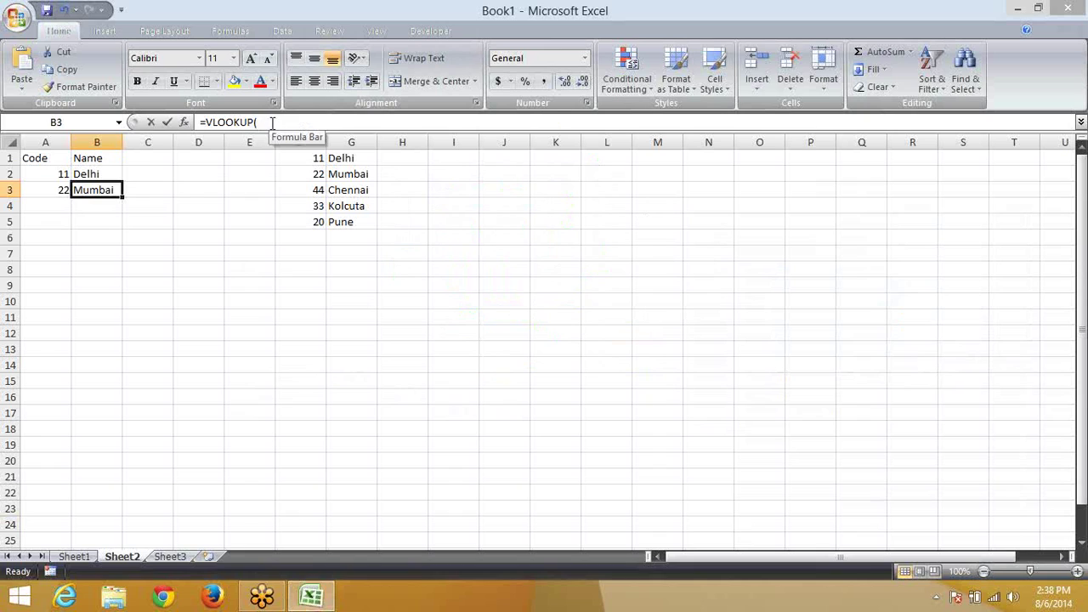
Step: Copy the whole array constant, including its curly braces, from the VLOOKUP formula in B3 and exit formula editing
left_click_drag(277, 122, 335, 121)
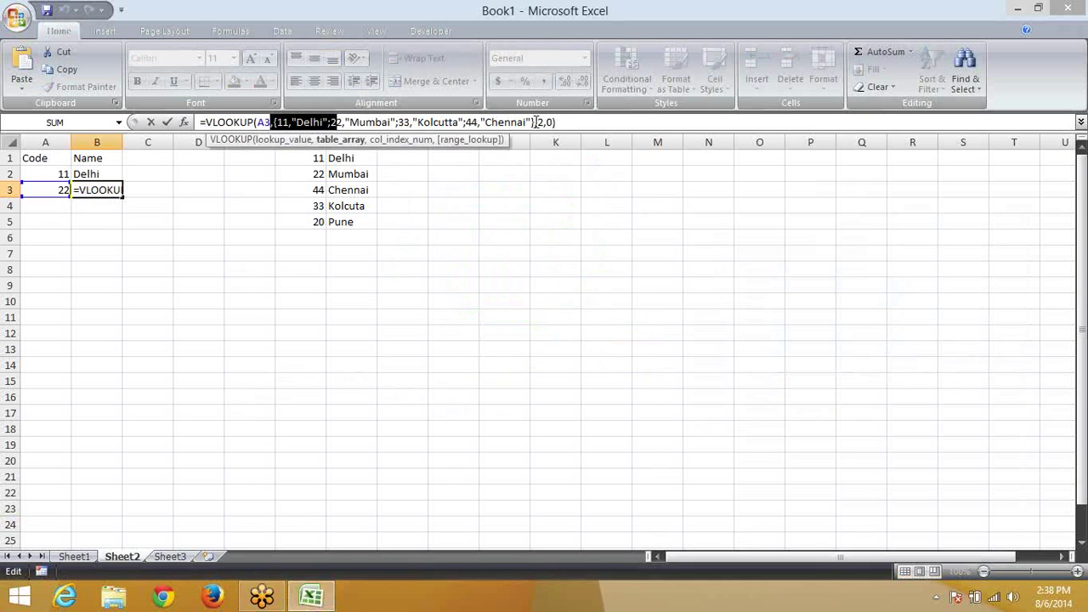
left_click(534, 122)
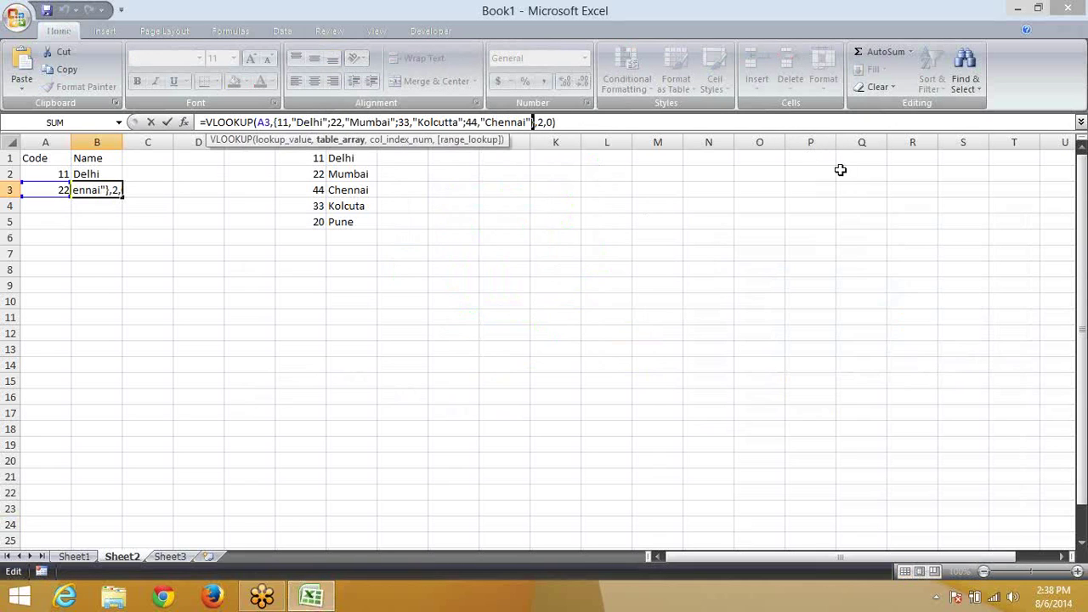
key("shift+Left")
key("shift+Left")
key("shift+Left")
key("shift+Left")
key("shift+Left")
key("shift+Left")
key("shift+Left")
key("shift+Left")
key("shift+Left")
key("shift+Left")
key("shift+Left")
key("shift+Left")
key("shift+Left")
key("shift+Left")
key("shift+Left")
key("shift+Left")
key("shift+Left")
key("shift+Left")
key("shift+Left")
key("shift+Left")
key("shift+Left")
key("shift+Left")
key("shift+Left")
key("shift+Left")
key("shift+Left")
key("shift+Left")
key("shift+Left")
key("ctrl+c")
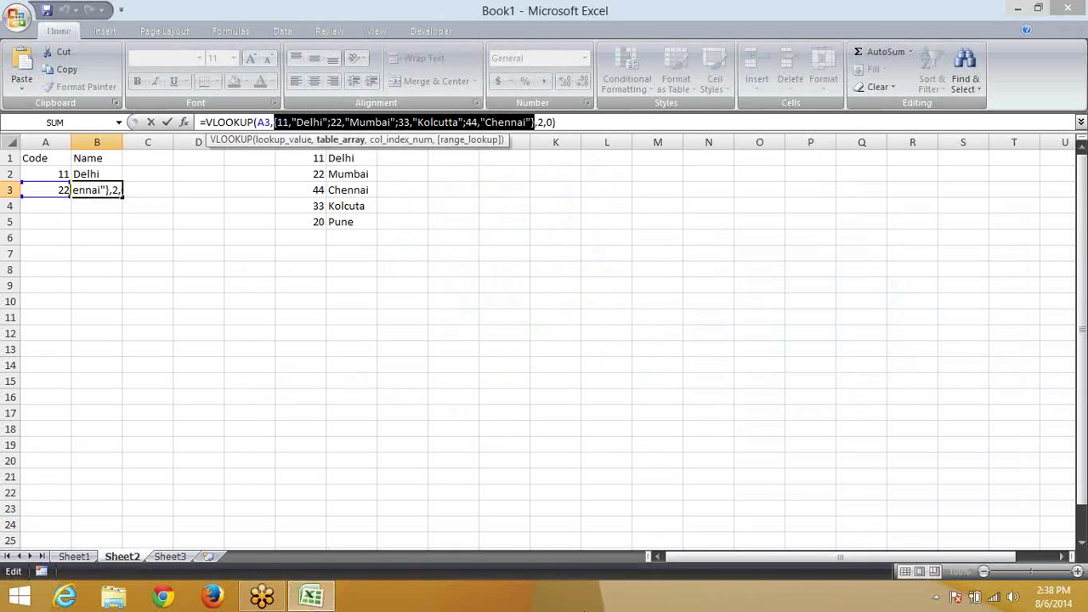
key("Escape")
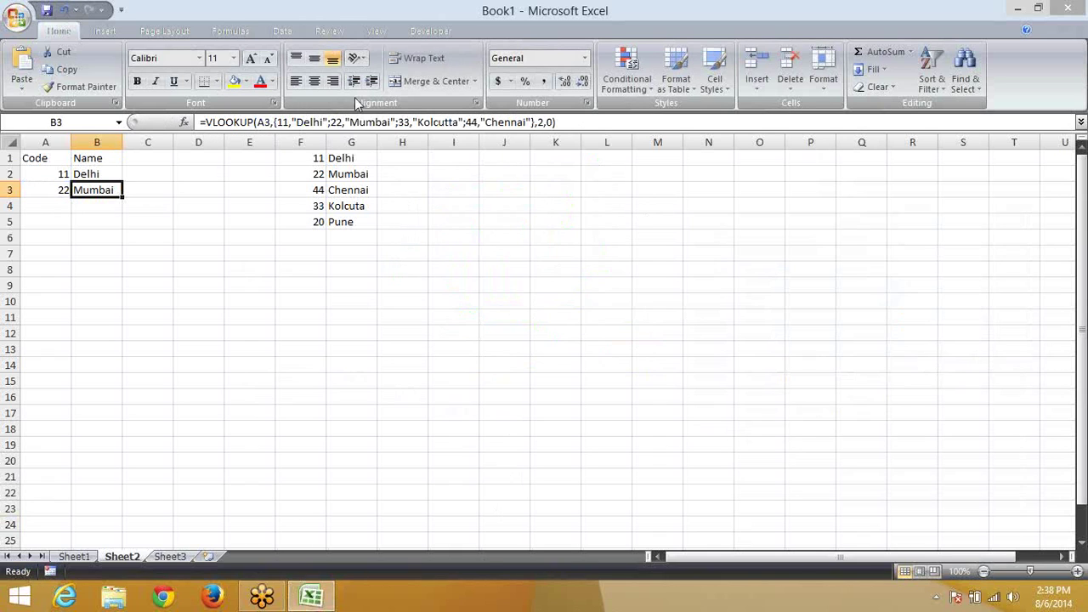
Step: Define a workbook-level name data that refers to an equals sign followed by the copied array constant
left_click(231, 30)
left_click(501, 51)
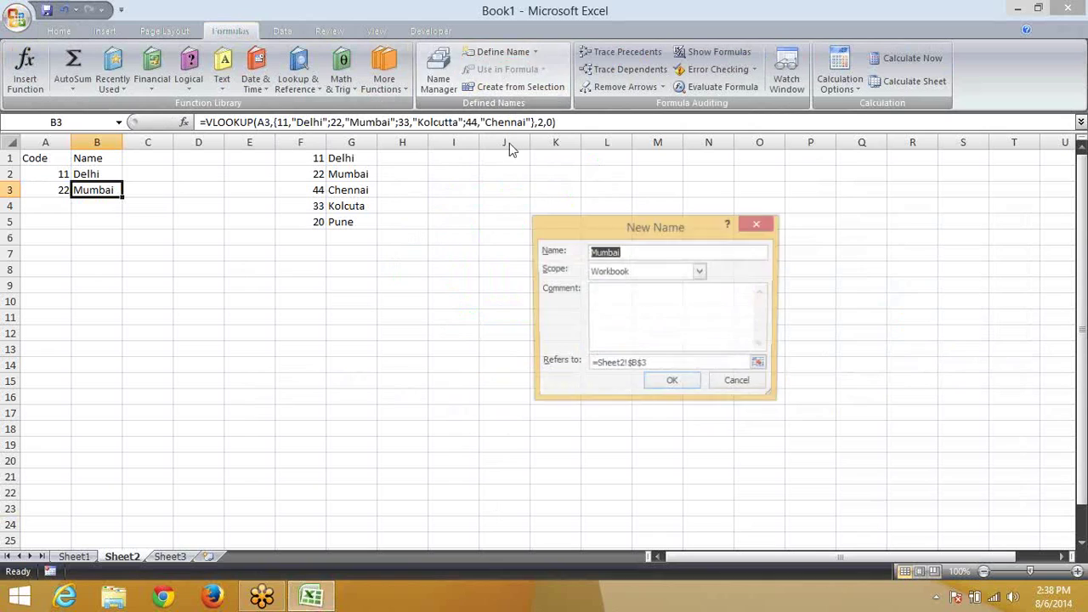
type("dat")
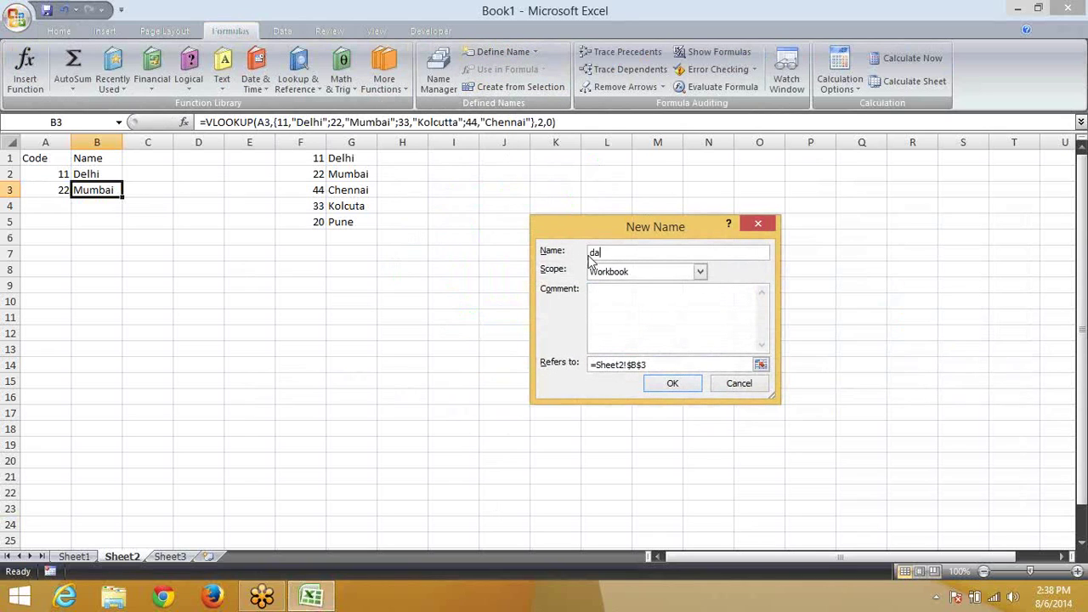
type("a")
left_click(656, 364)
left_click_drag(656, 365, 588, 363)
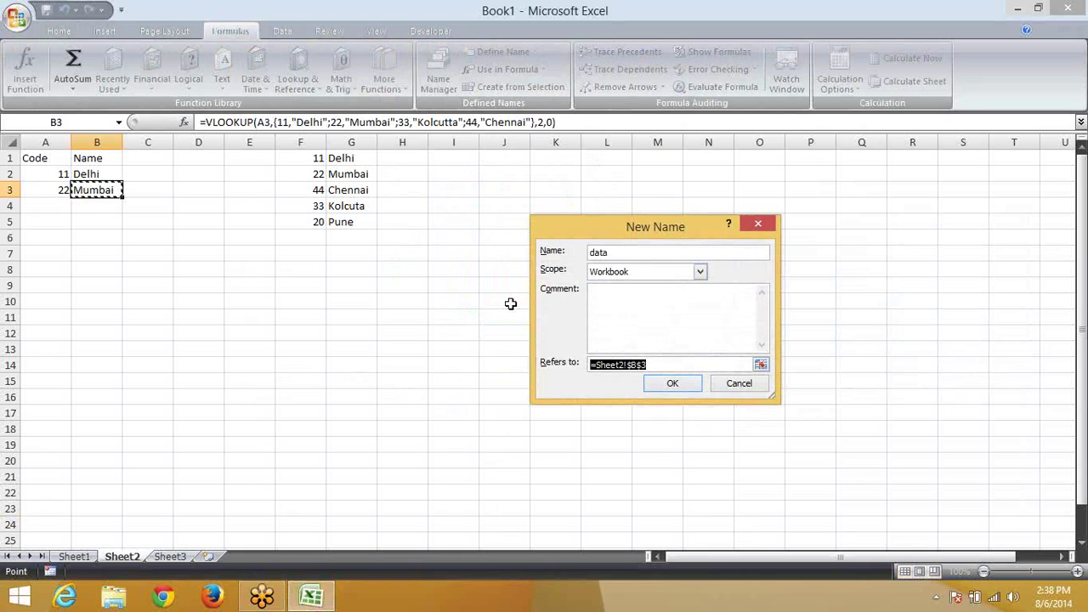
type("=")
key("ctrl+v")
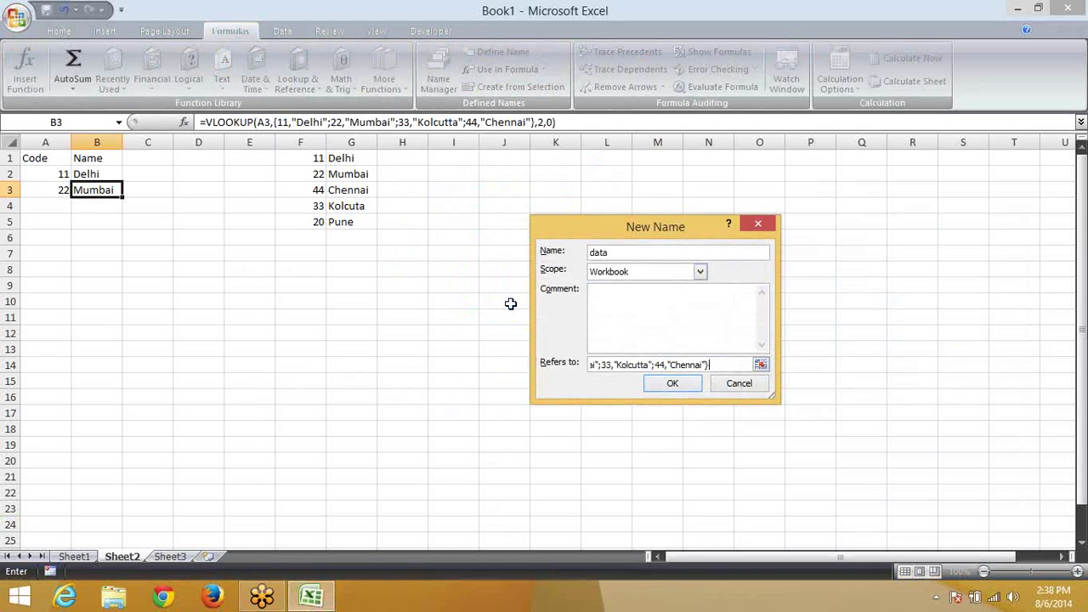
left_click(670, 384)
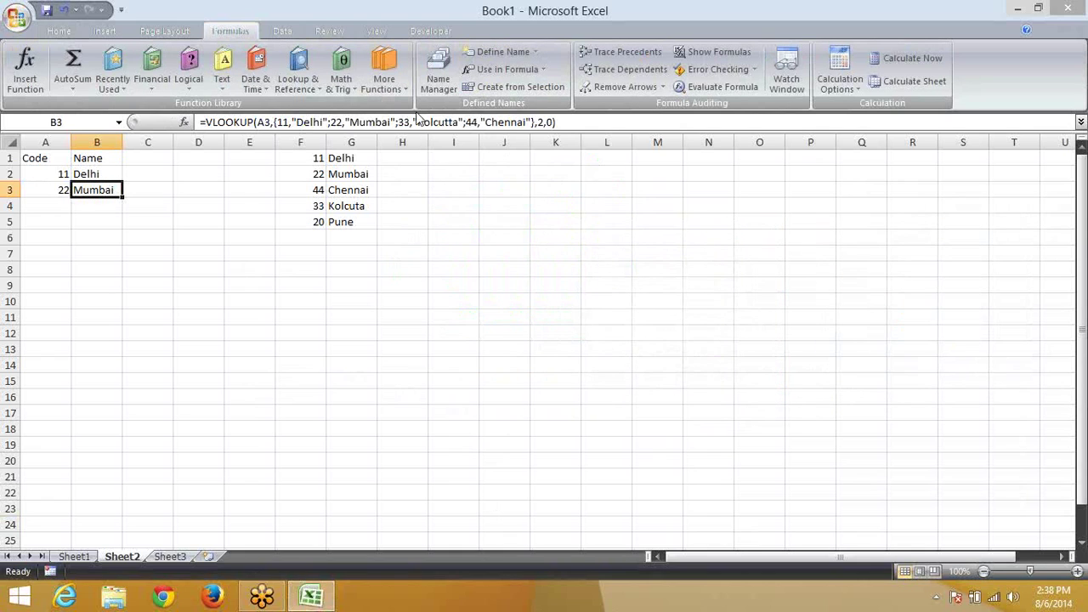
Step: Inspect what the defined name data refers to in the Name Manager
left_click(75, 205)
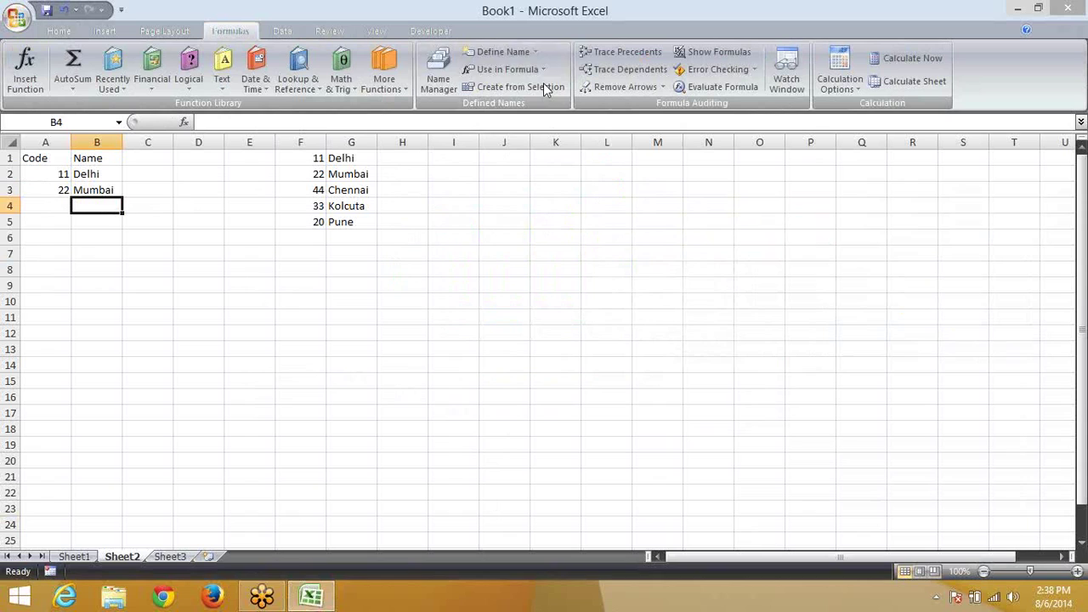
left_click(441, 64)
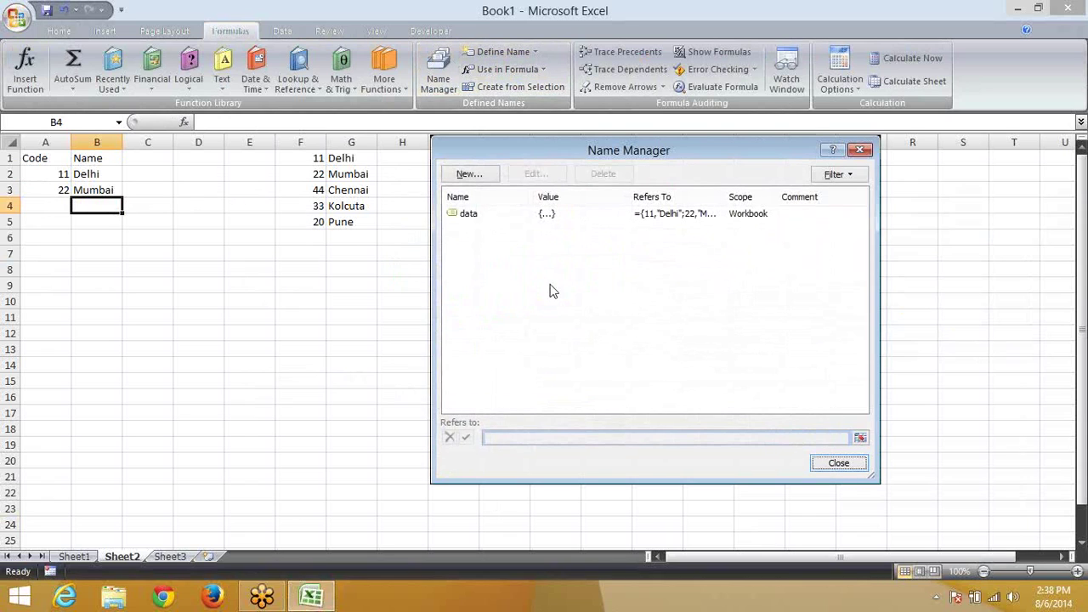
left_click(542, 216)
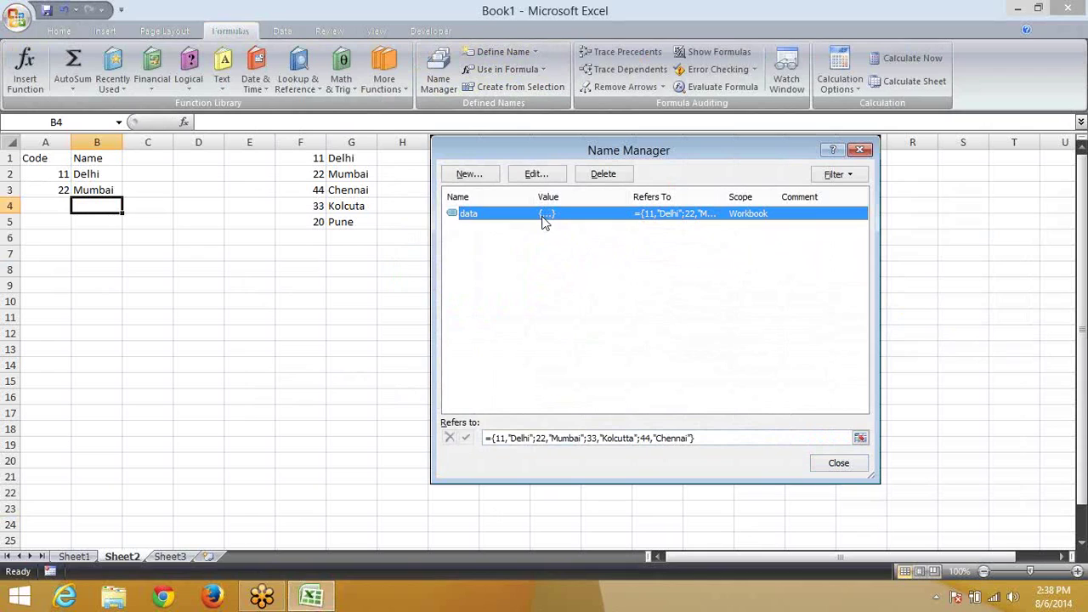
key("Escape")
Step: Enter the code 33 in cell A4 and start a VLOOKUP formula in B4
left_click(50, 201)
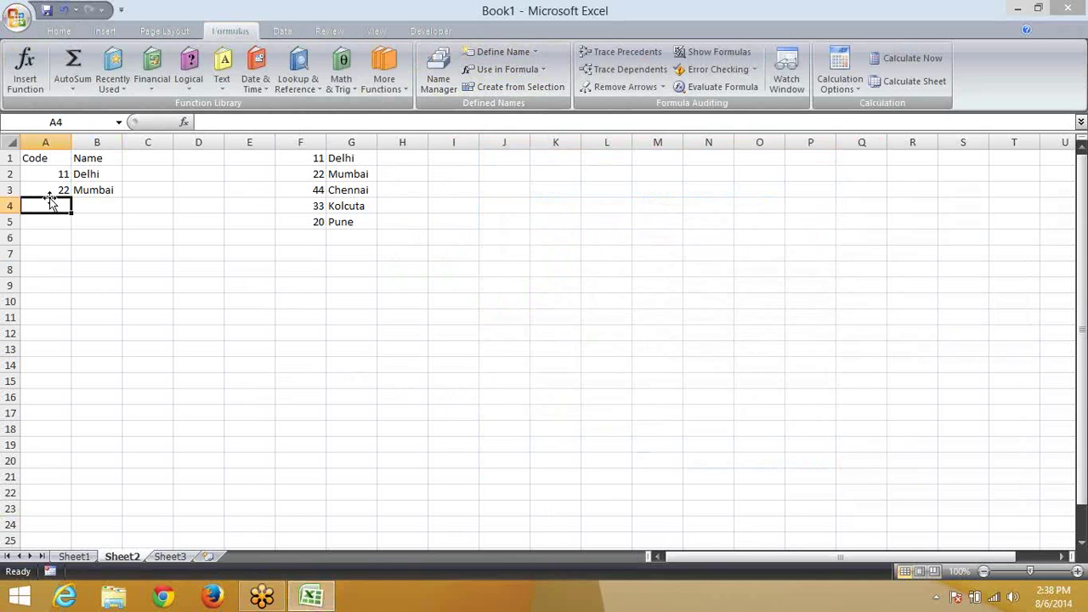
type("33")
key("Tab")
type("=vl")
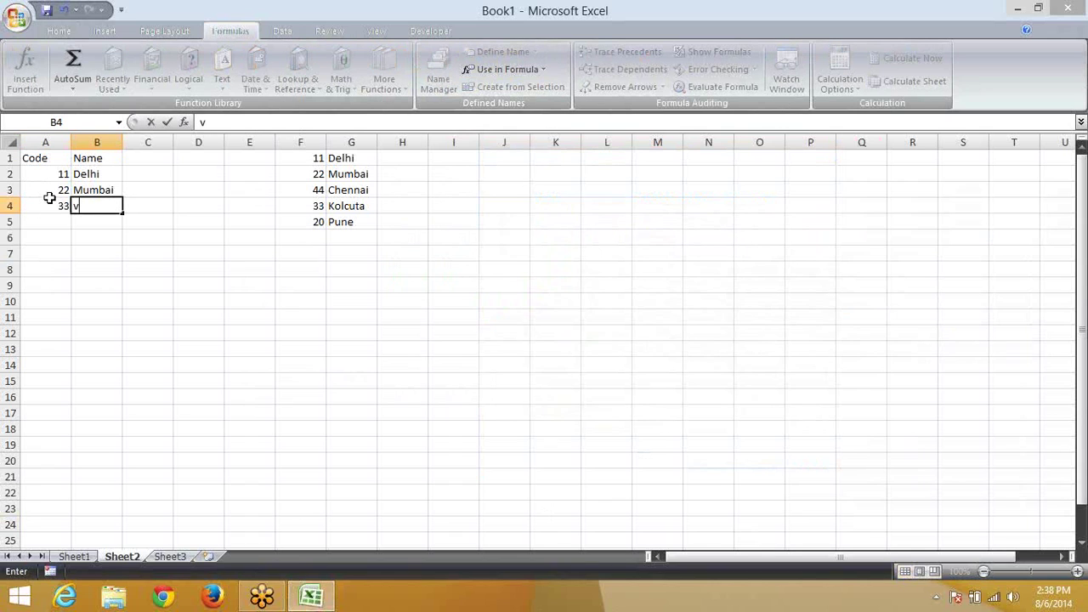
key("BackSpace")
key("BackSpace")
key("BackSpace")
type("=")
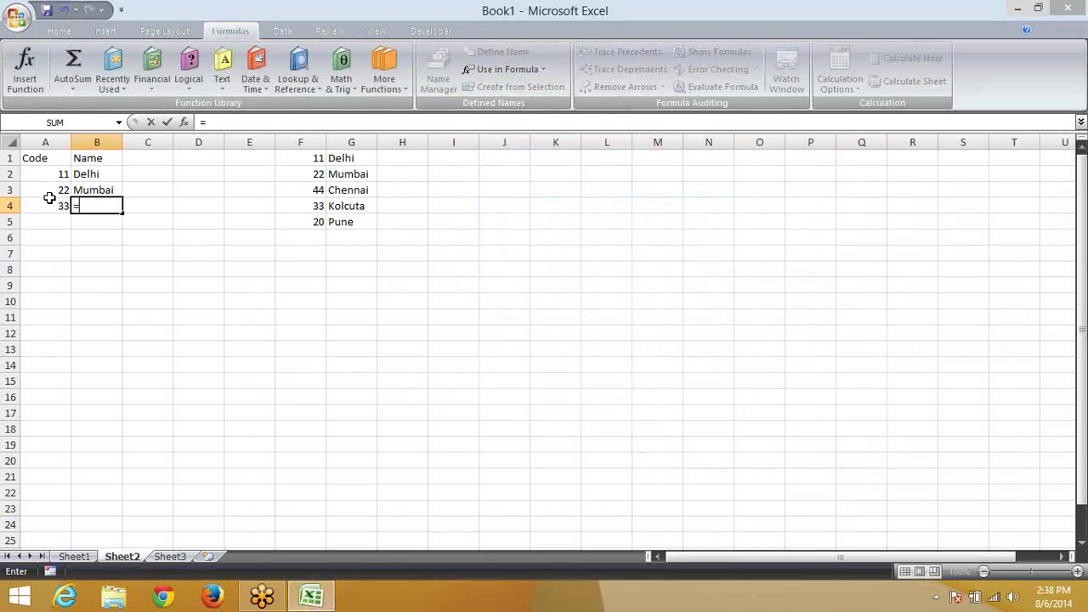
type("vl")
key("Tab")
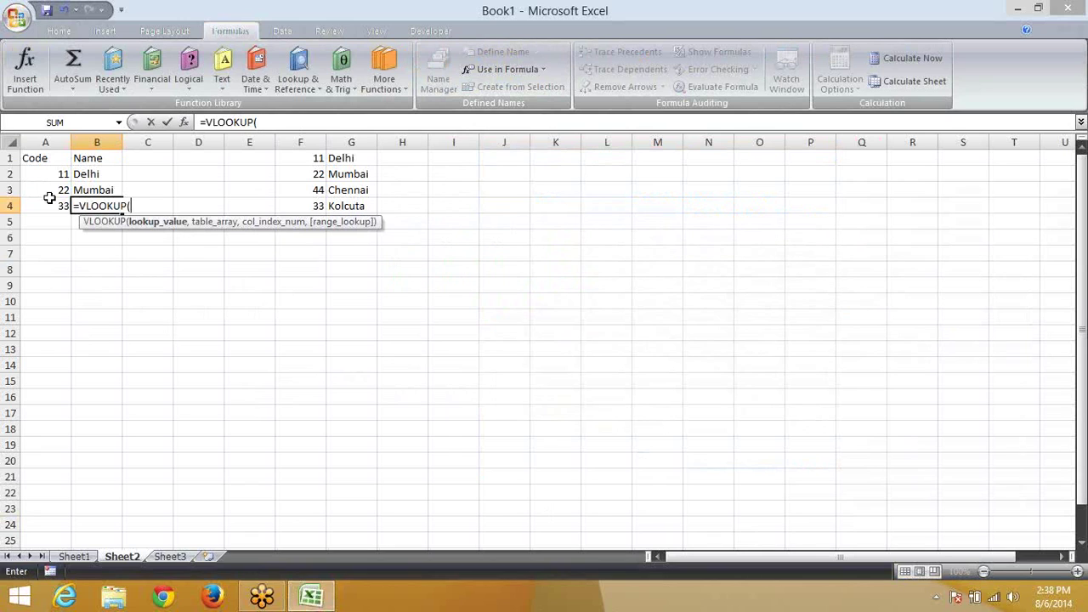
Step: Complete the VLOOKUP in B4 with lookup value A4, table array data, column index 2 and range lookup 0
left_click(50, 201)
type(",da")
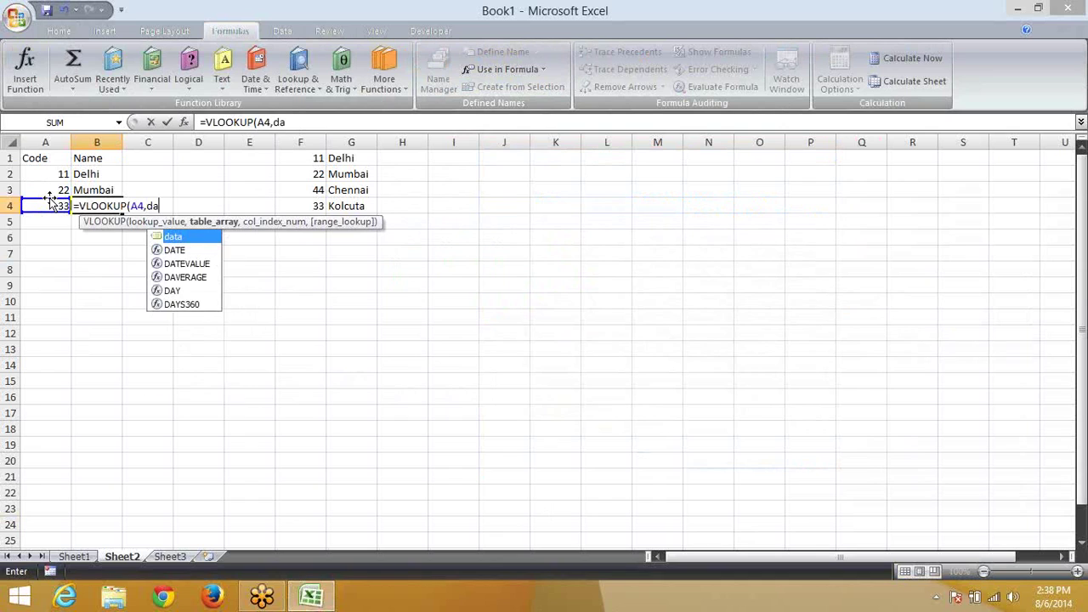
type("ta,2,0")
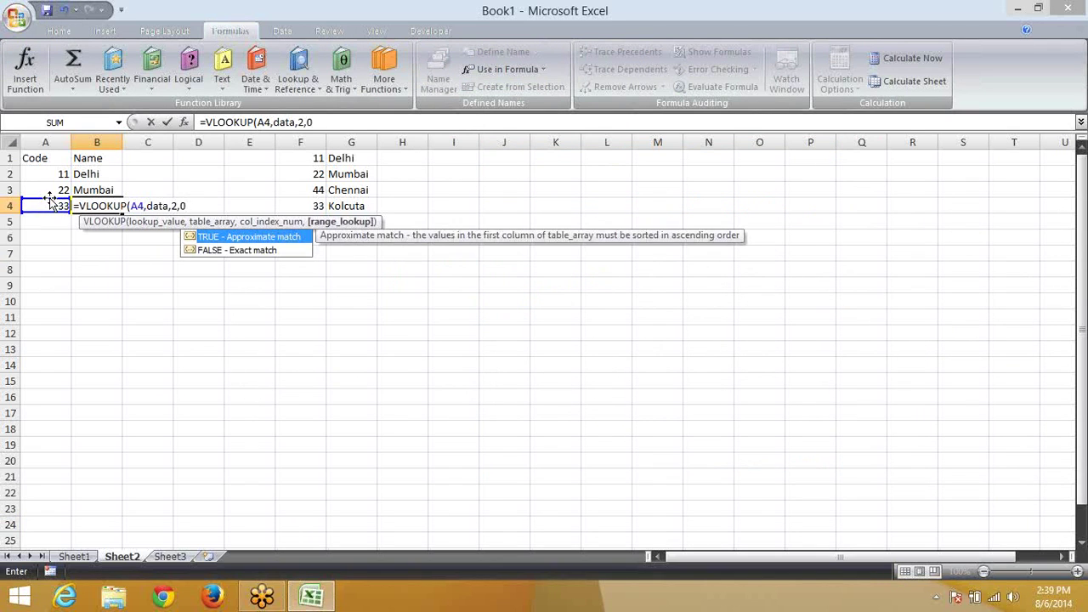
key("Return")
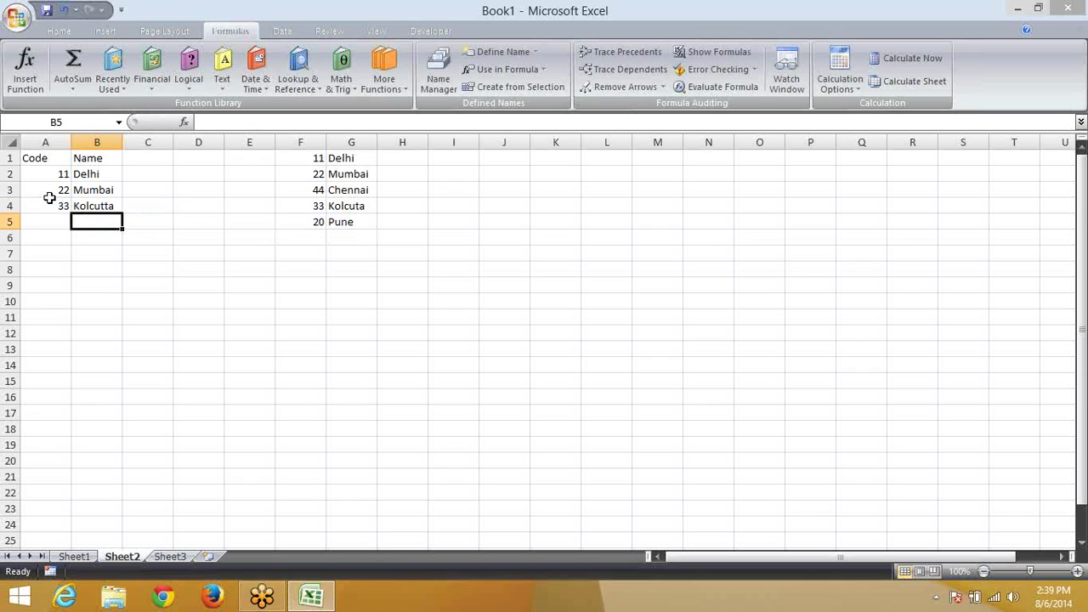
Step: Compare the formulas in B3 and B4 and examine the array constant behind the name data in the Name Manager
left_click(92, 192)
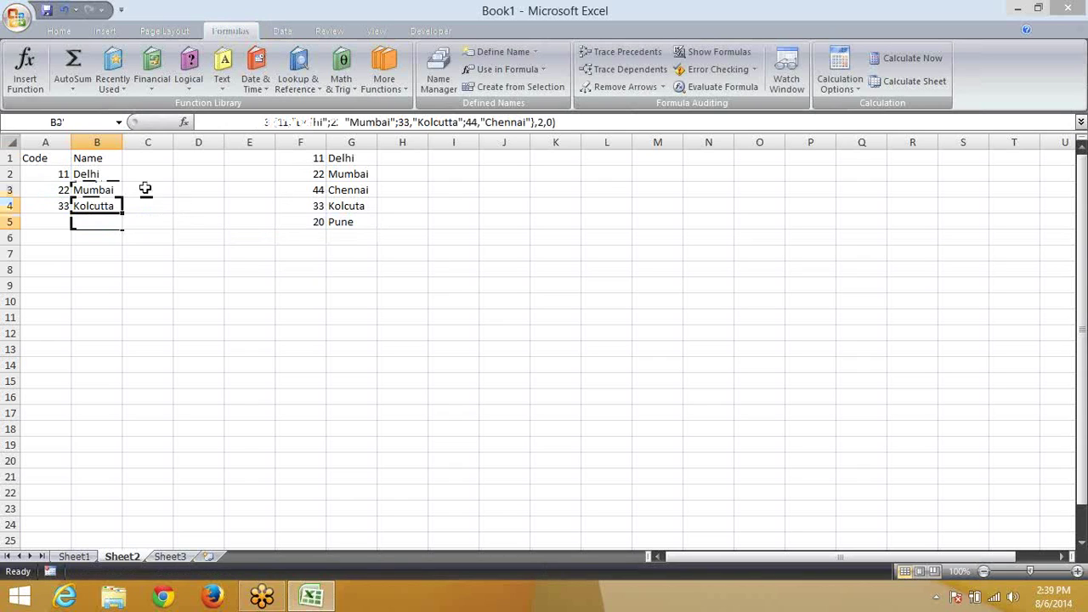
left_click(100, 209)
left_click(453, 63)
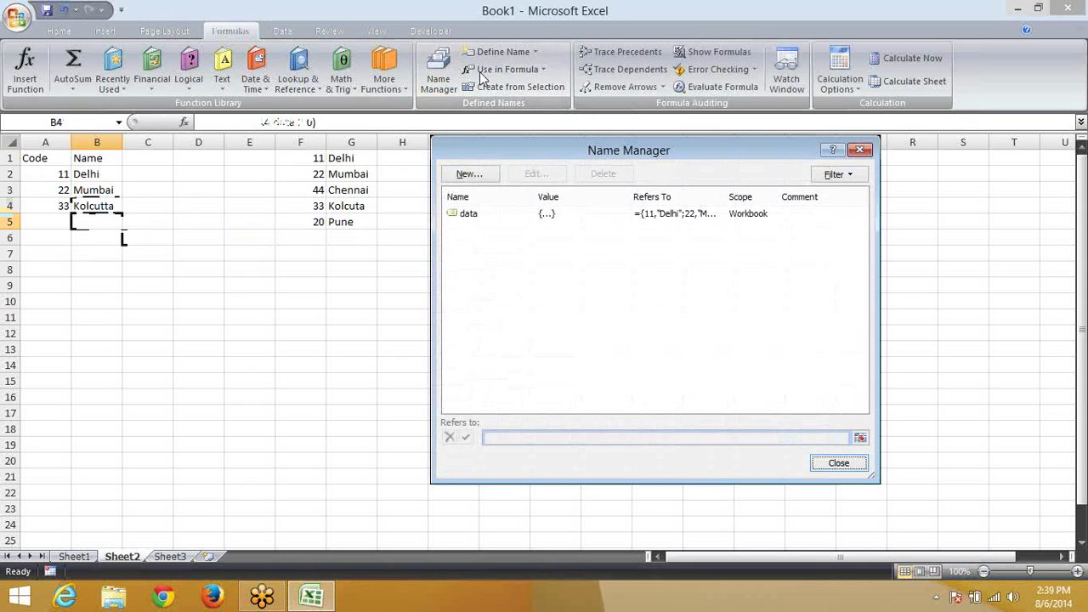
left_click(573, 216)
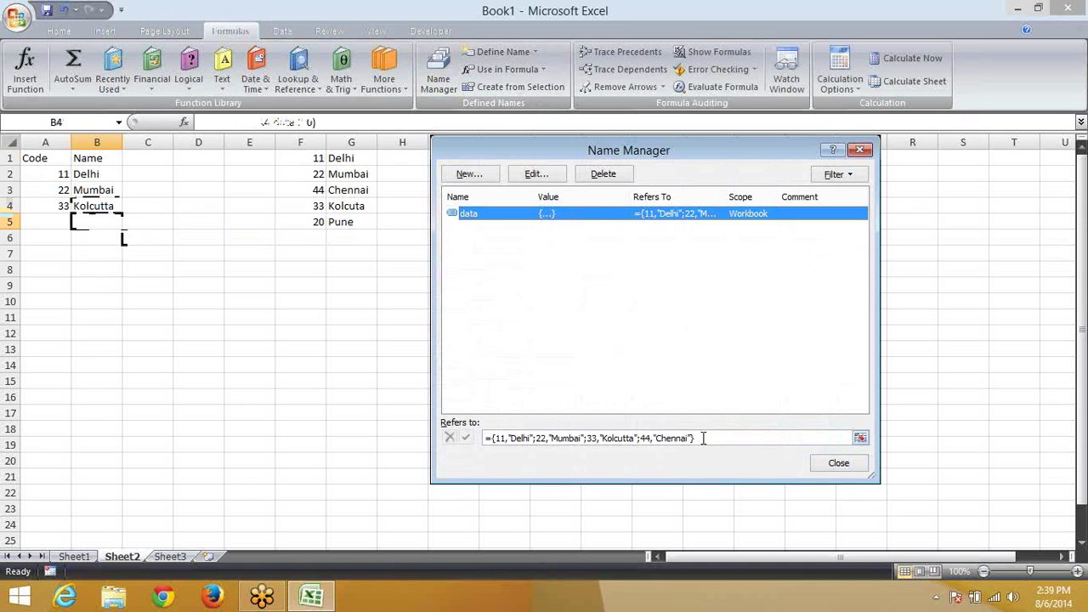
left_click_drag(705, 442, 484, 439)
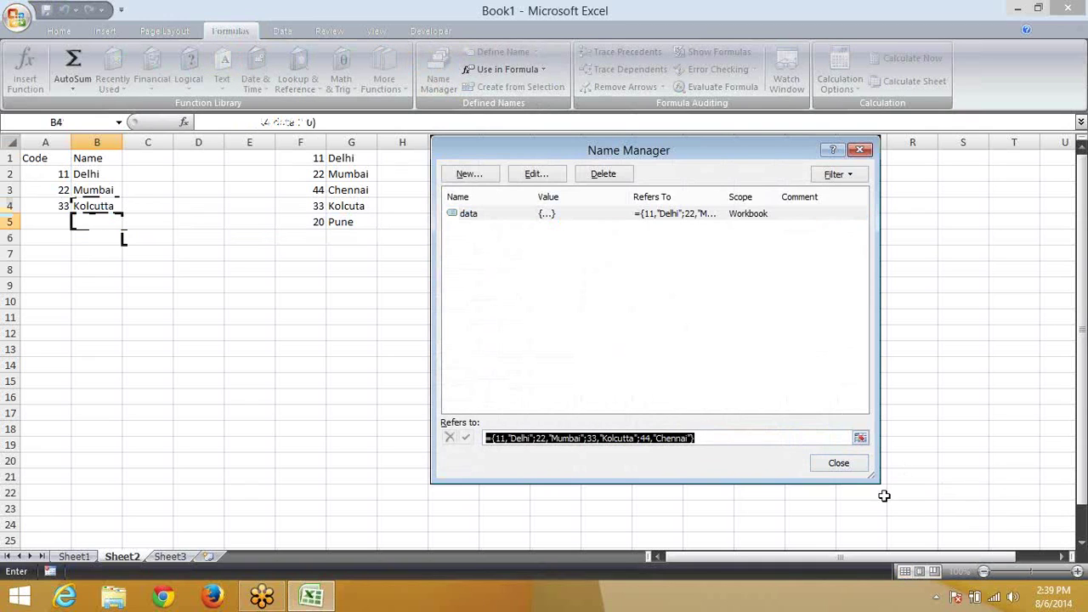
left_click(841, 463)
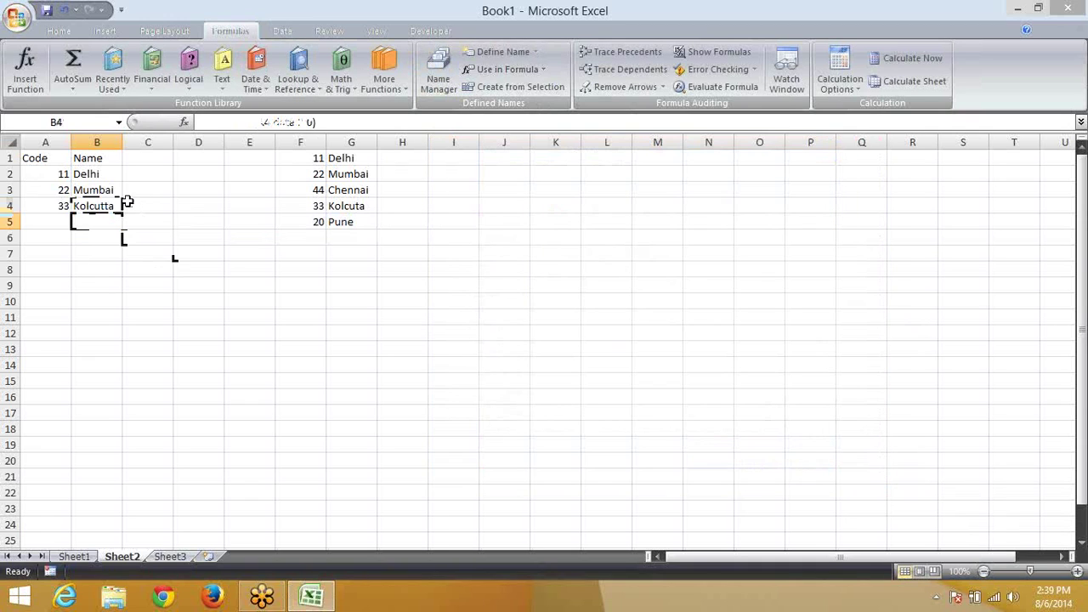
Step: Review the formulas in B2, B3 and B4 one after another
left_click(100, 176)
left_click(94, 191)
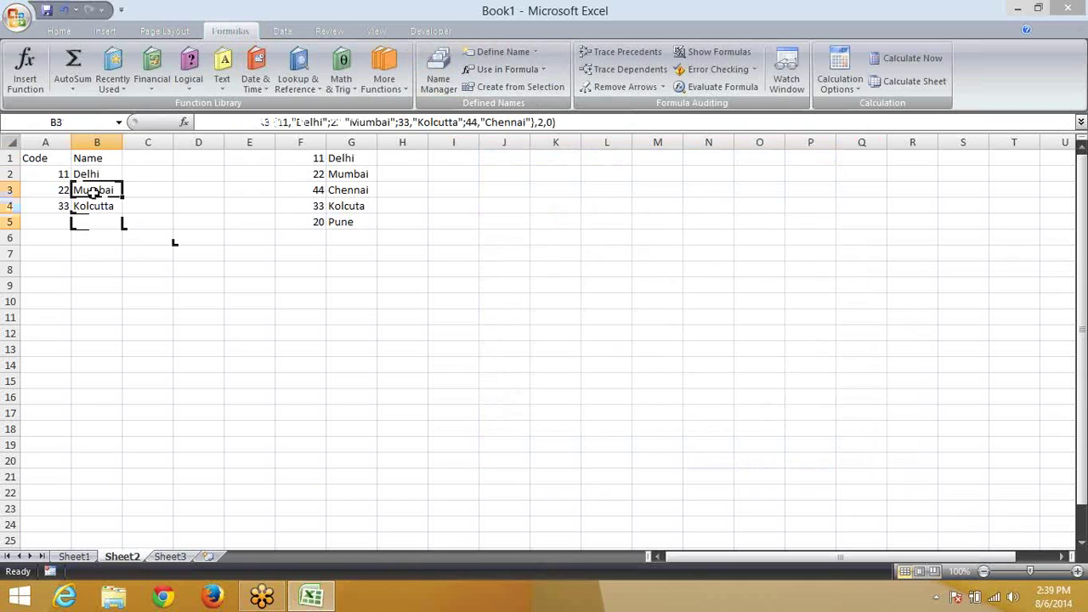
left_click(98, 204)
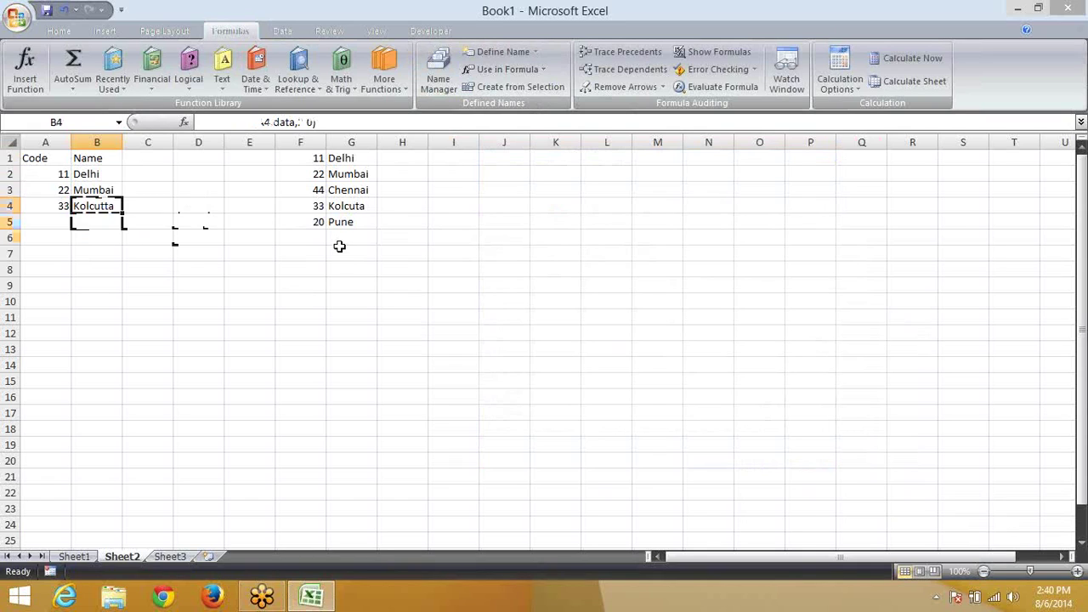
Step: On Sheet3, enter the headers Sr in A1 and Name in B1
left_click(175, 557)
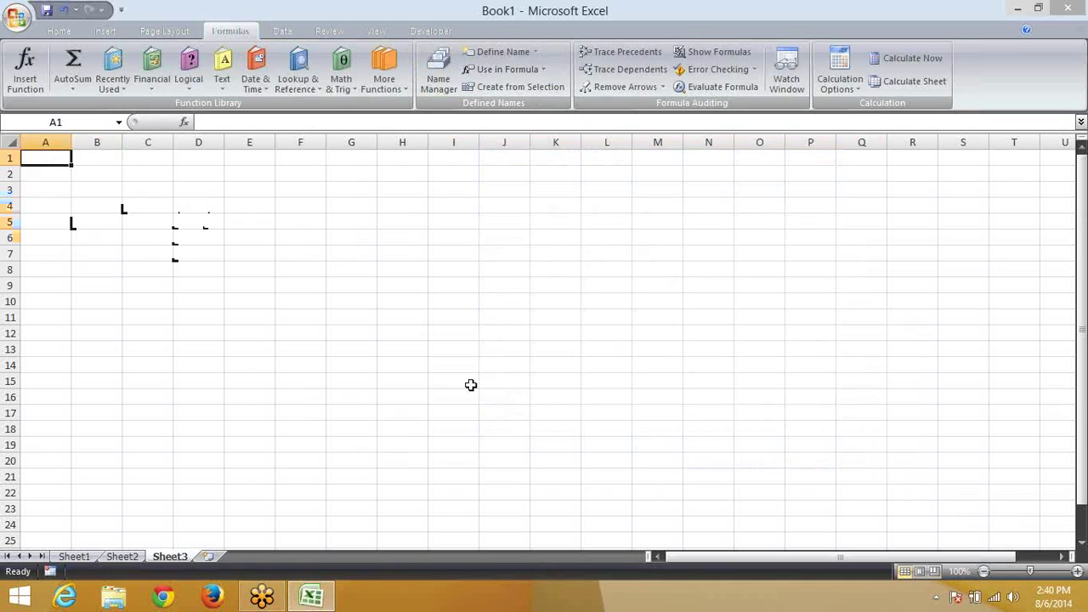
type("Punee")
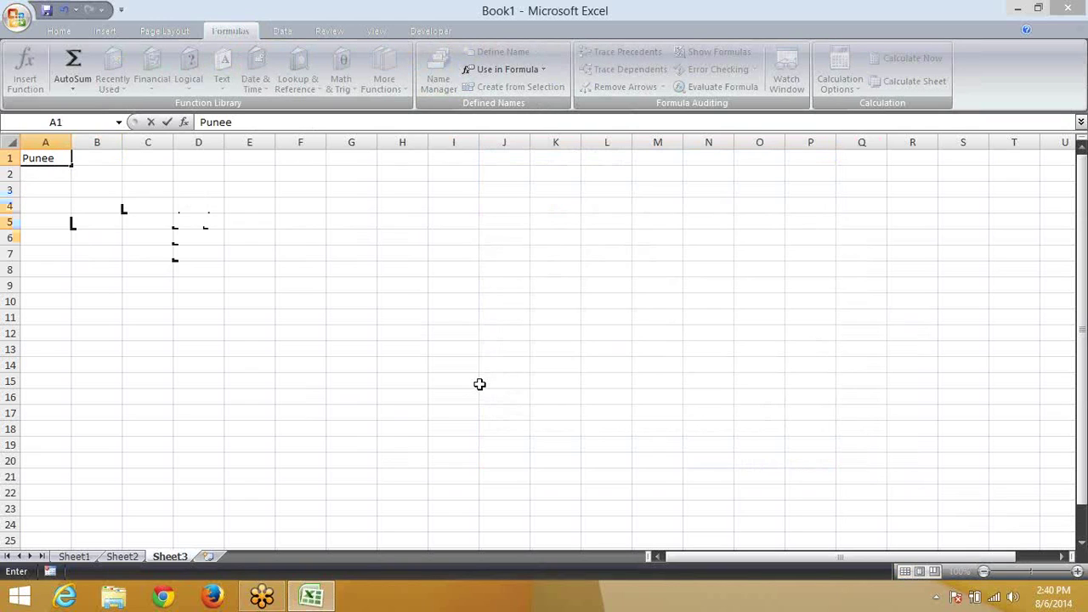
key("Escape")
type("Sr")
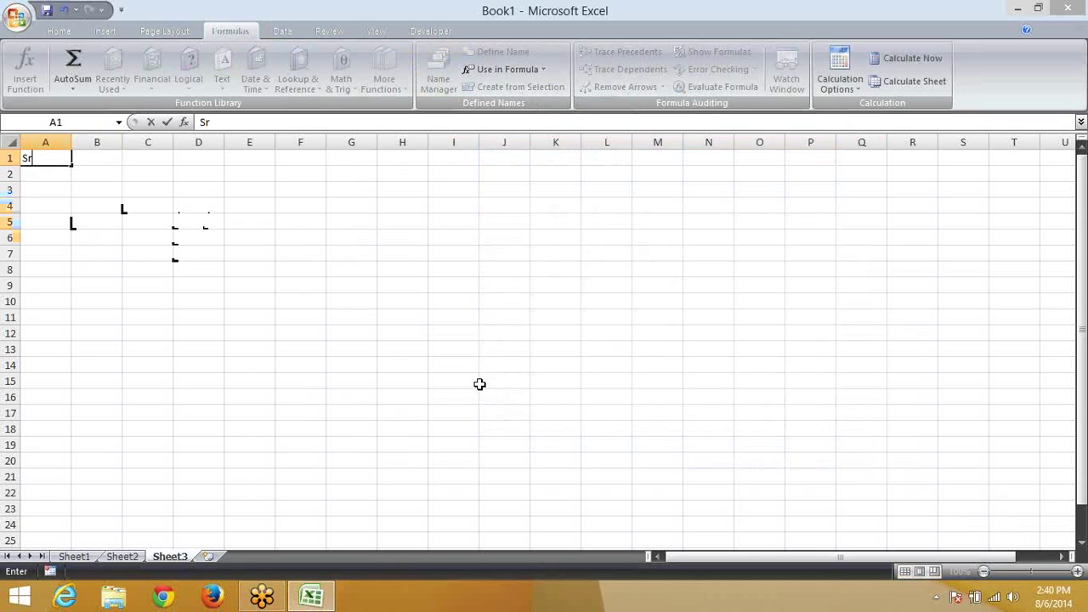
key("Tab")
type("N")
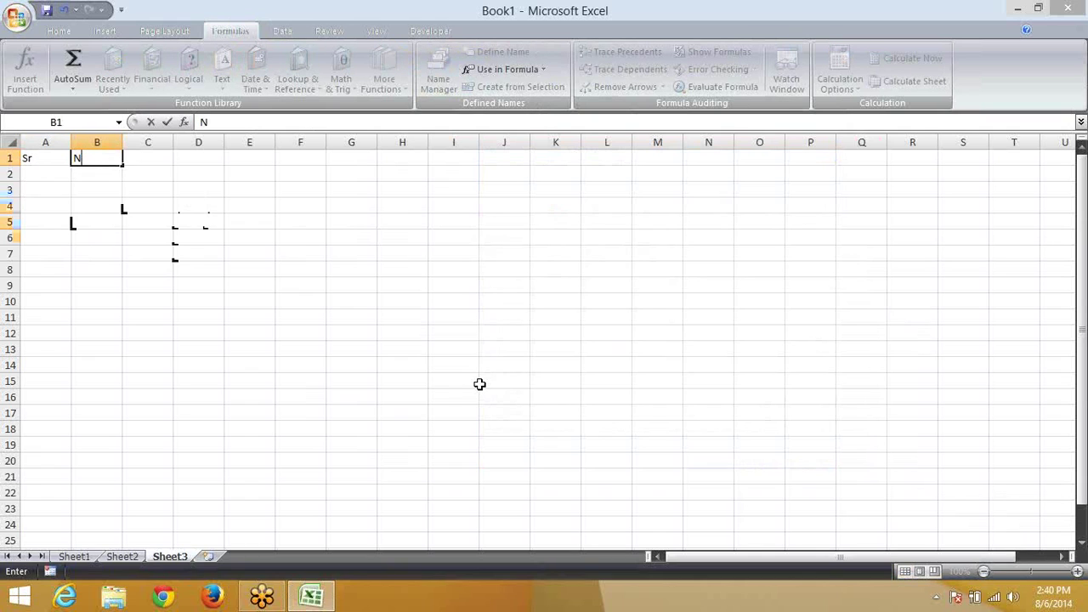
type("ame")
key("Return")
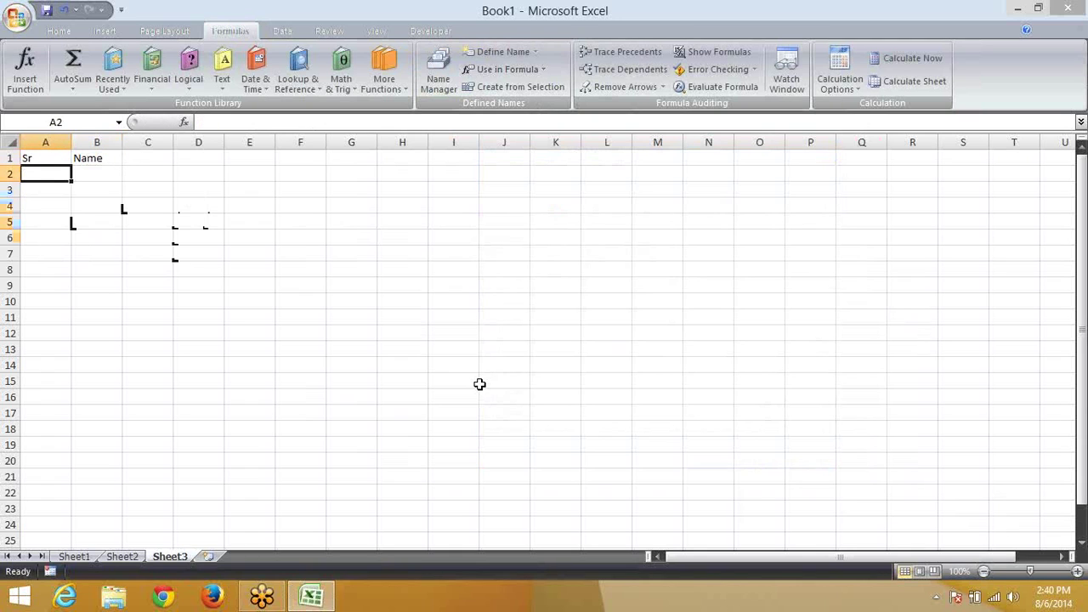
Step: Check the existing custom lists in the Excel options and close the dialog
left_click(17, 17)
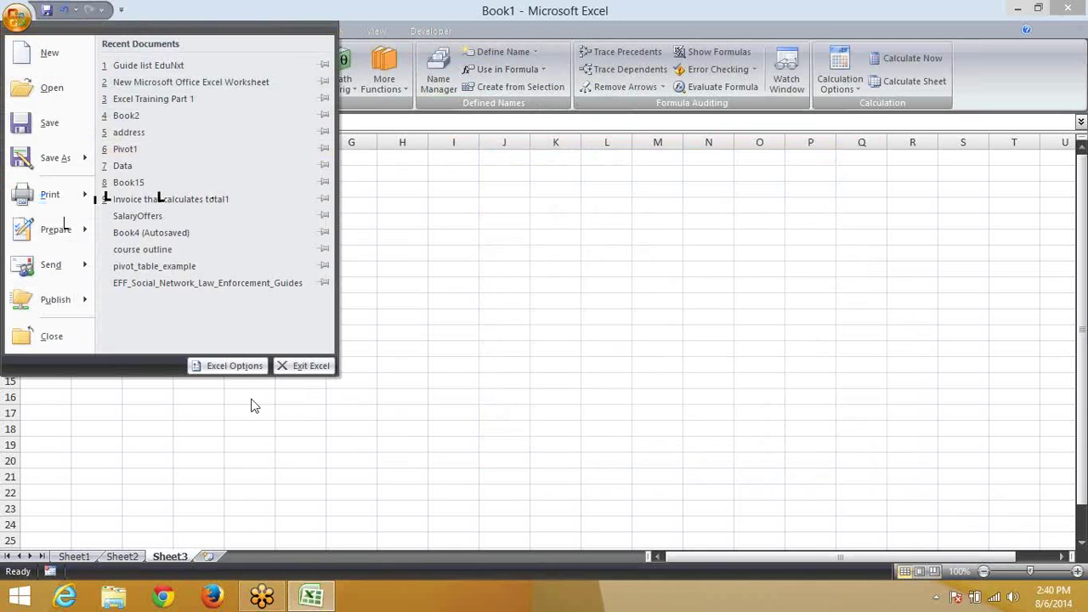
left_click(241, 370)
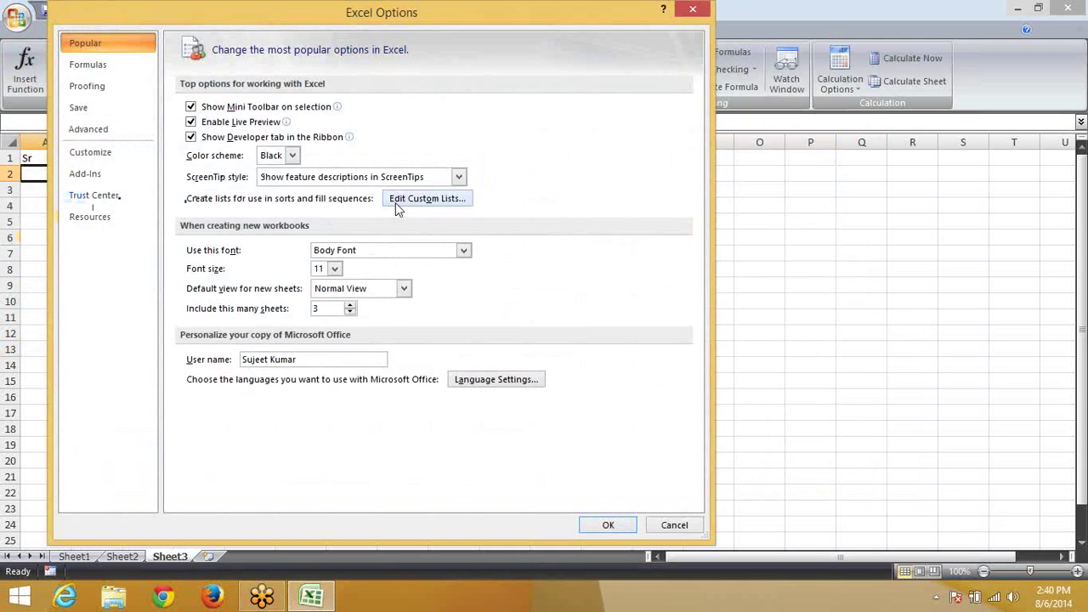
left_click(396, 202)
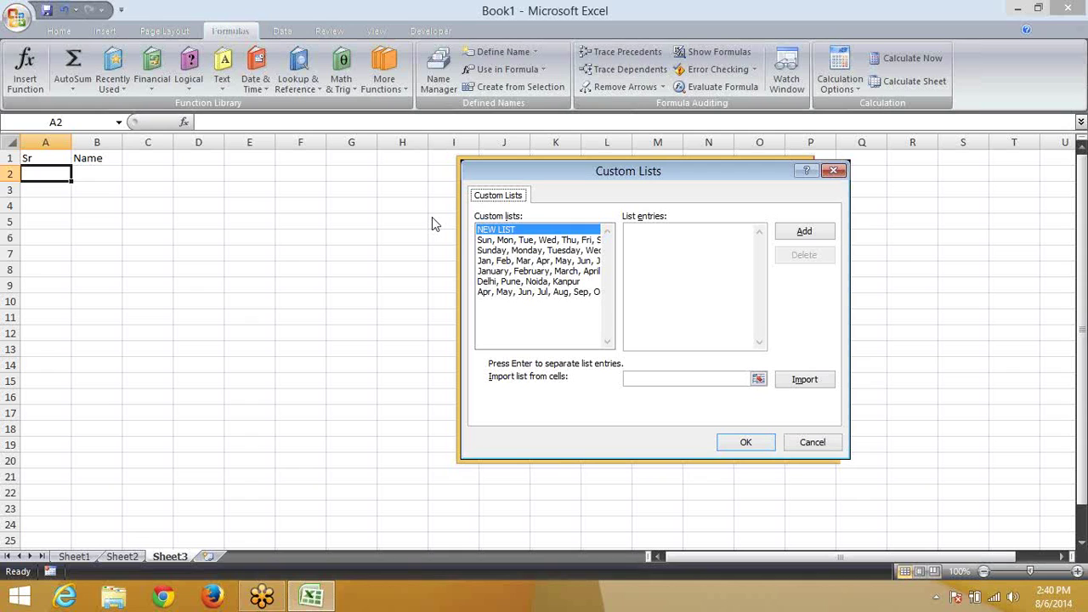
key("Escape")
Step: Enter serial number 1 in A2 and the first person's name in B2, correcting its last letter
type("1")
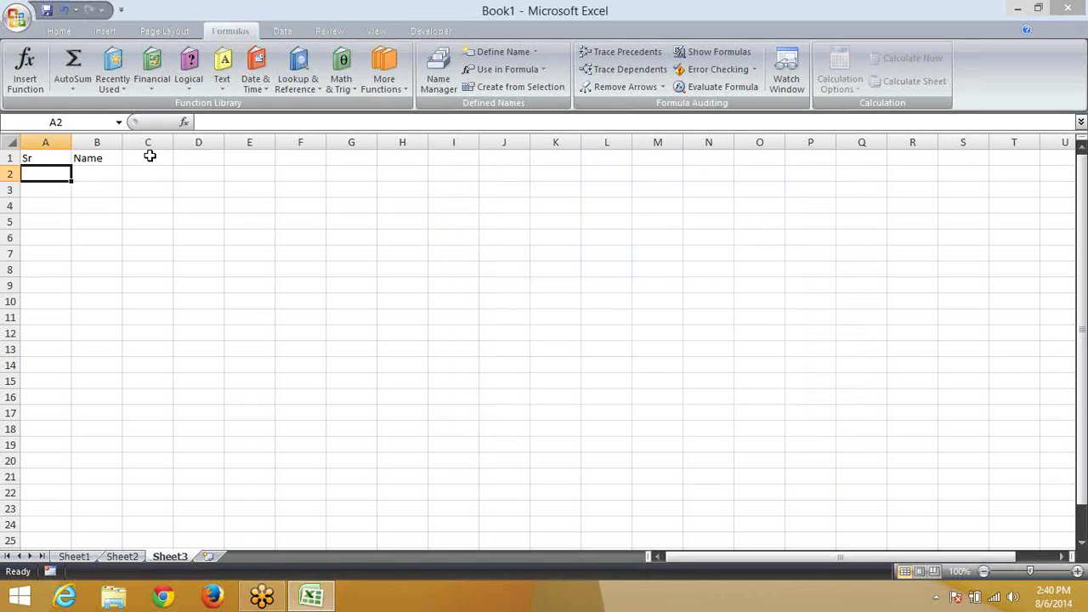
key("Return")
key("Up")
key("Right")
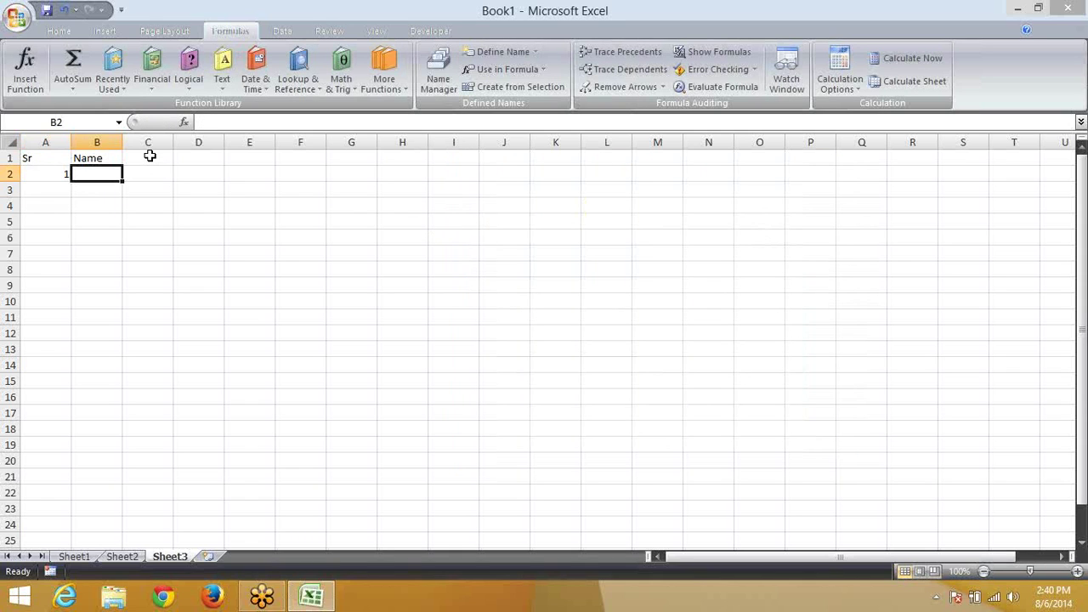
type("Pune")
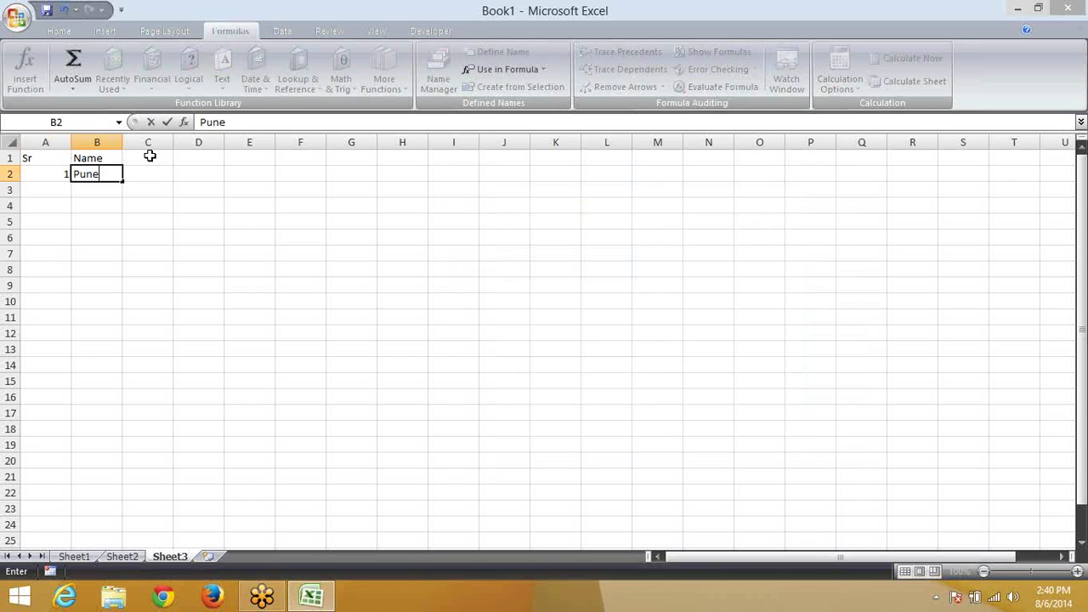
type("er")
key("Return")
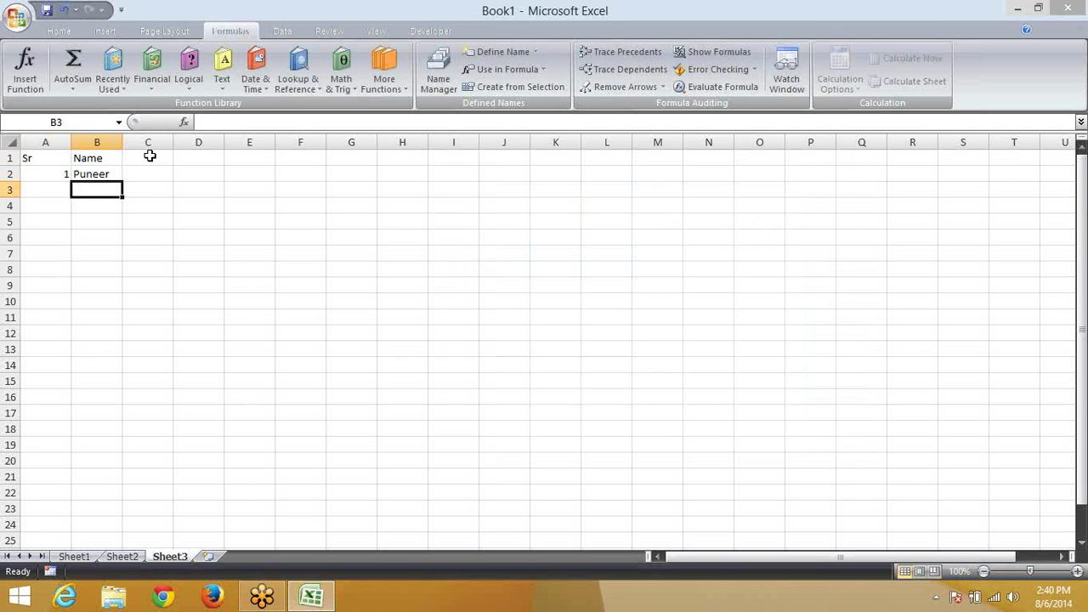
key("Up")
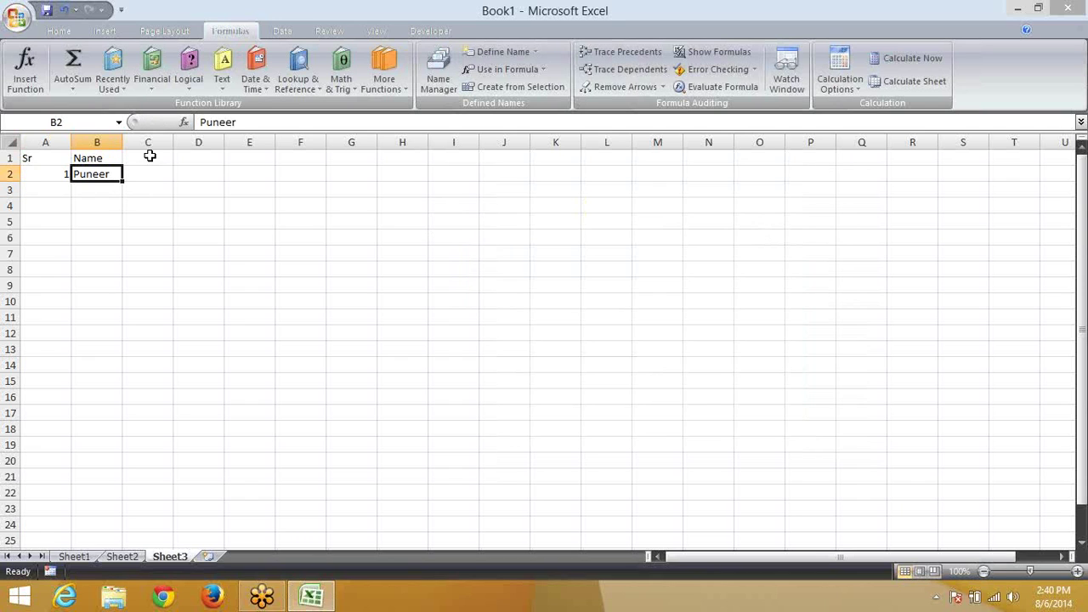
key("F2")
key("BackSpace")
type("t")
key("Return")
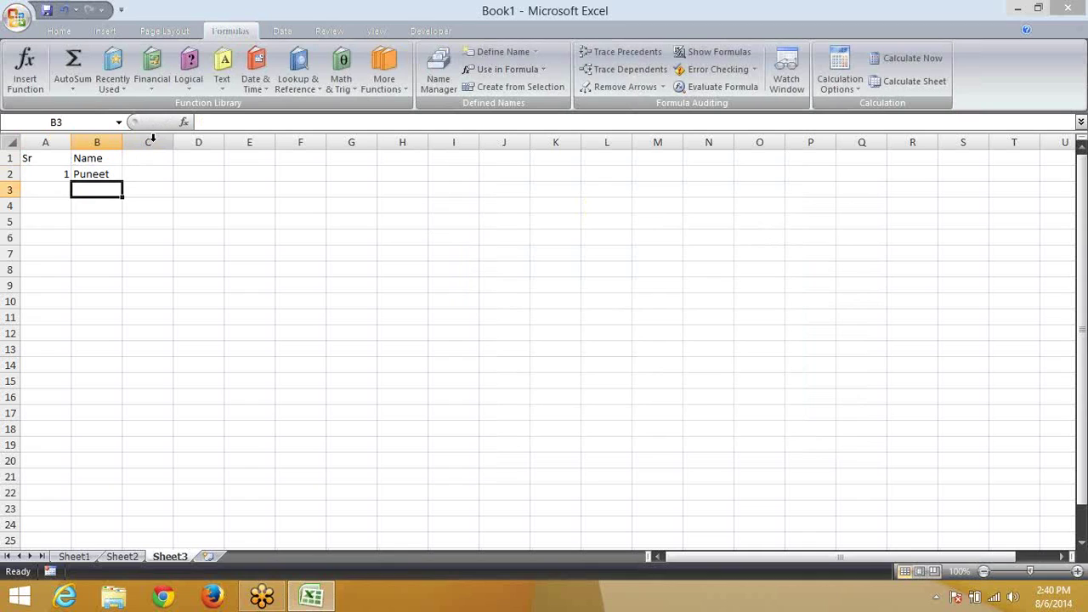
Step: Enter the next three people's first names in cells B3 to B5
type("Inder")
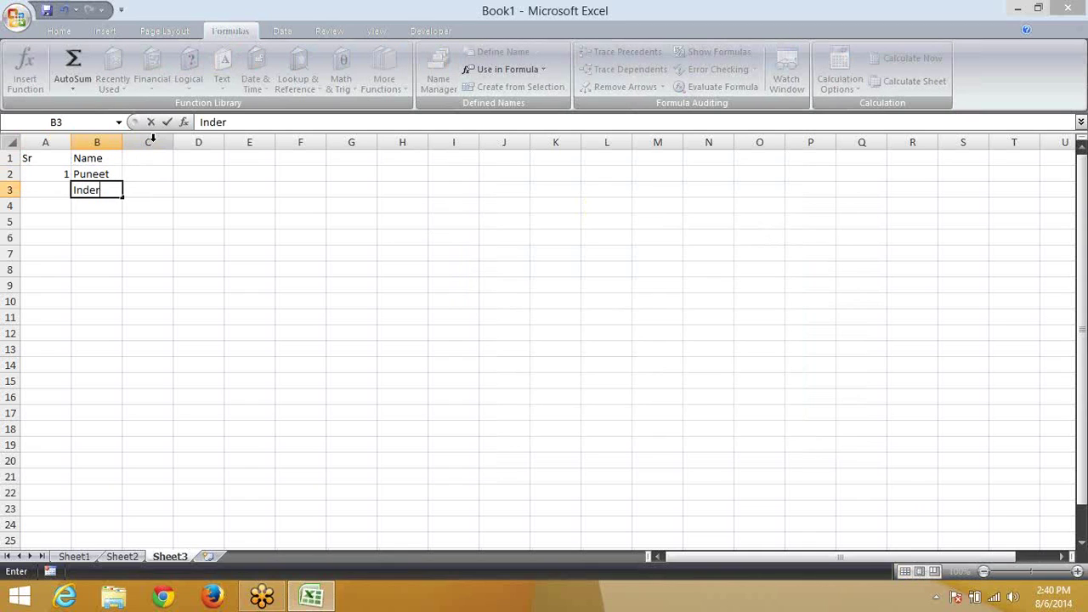
key("Return")
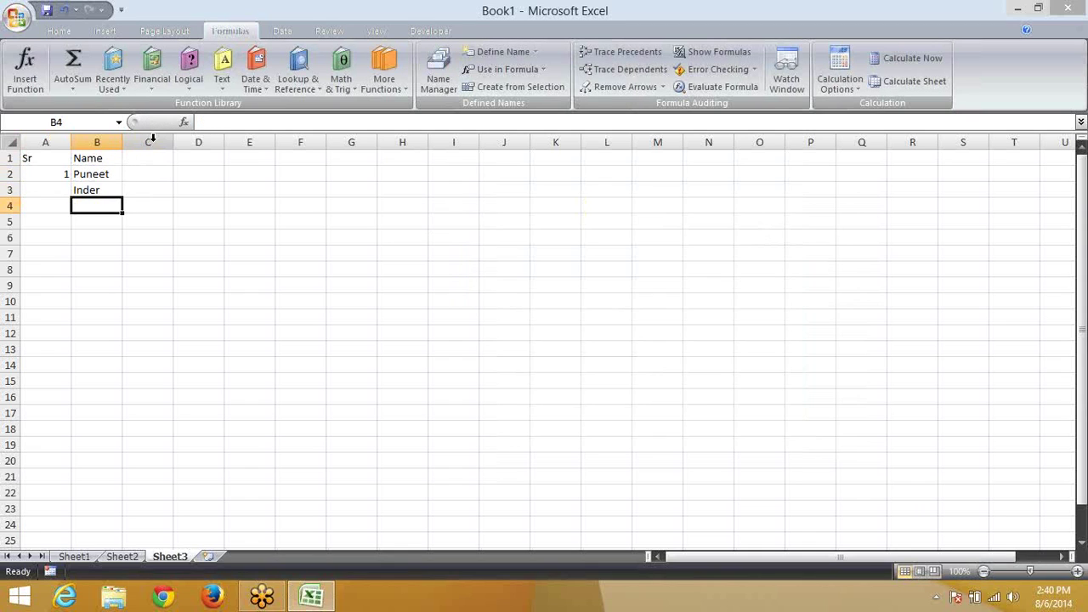
type("Om")
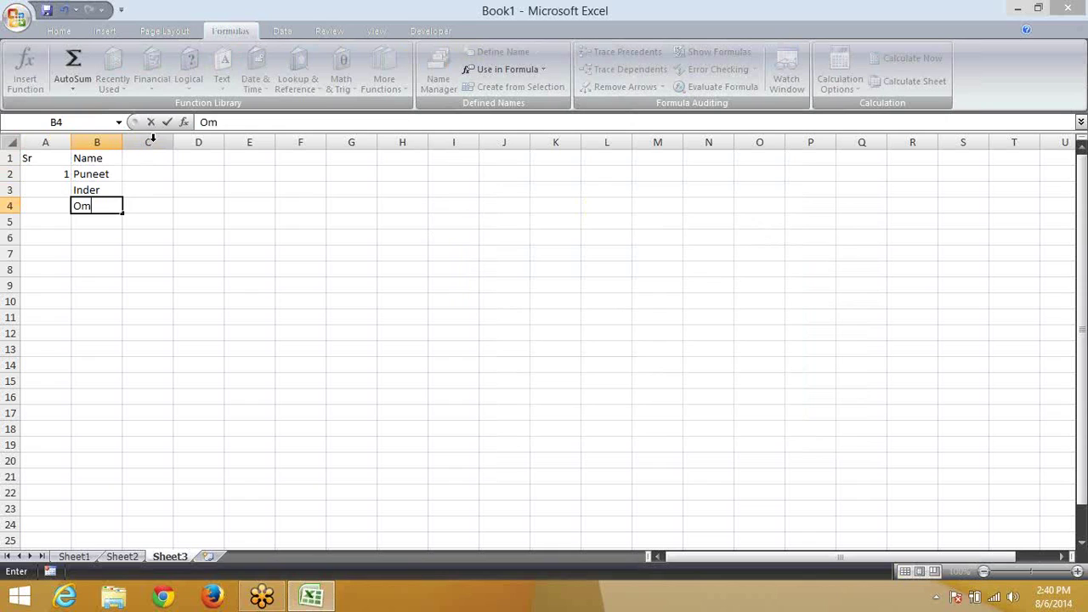
key("Return")
type("Rai")
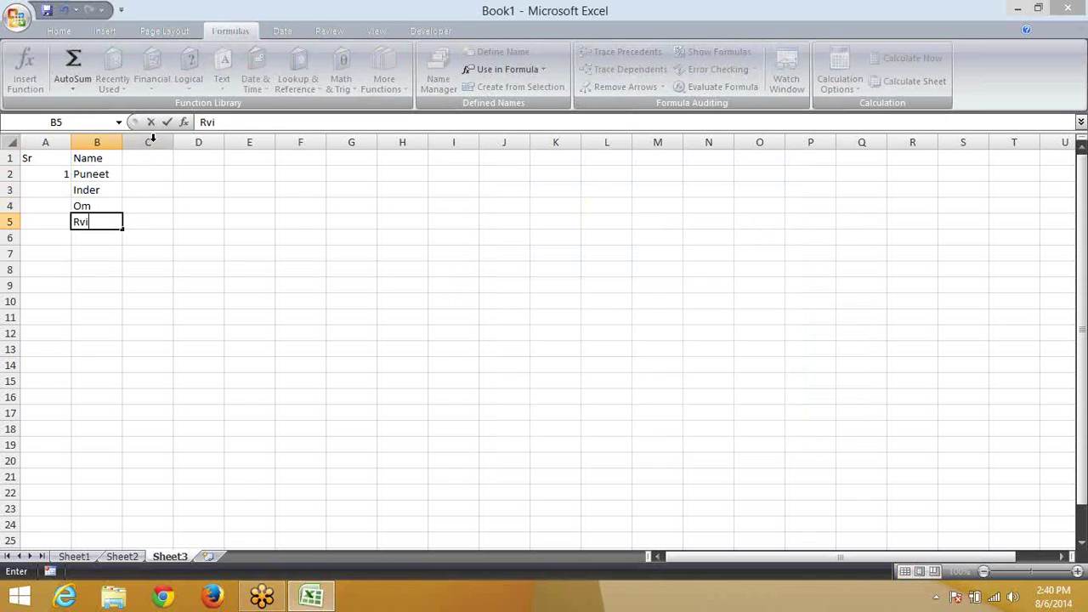
key("BackSpace")
key("BackSpace")
type("avi")
key("Return")
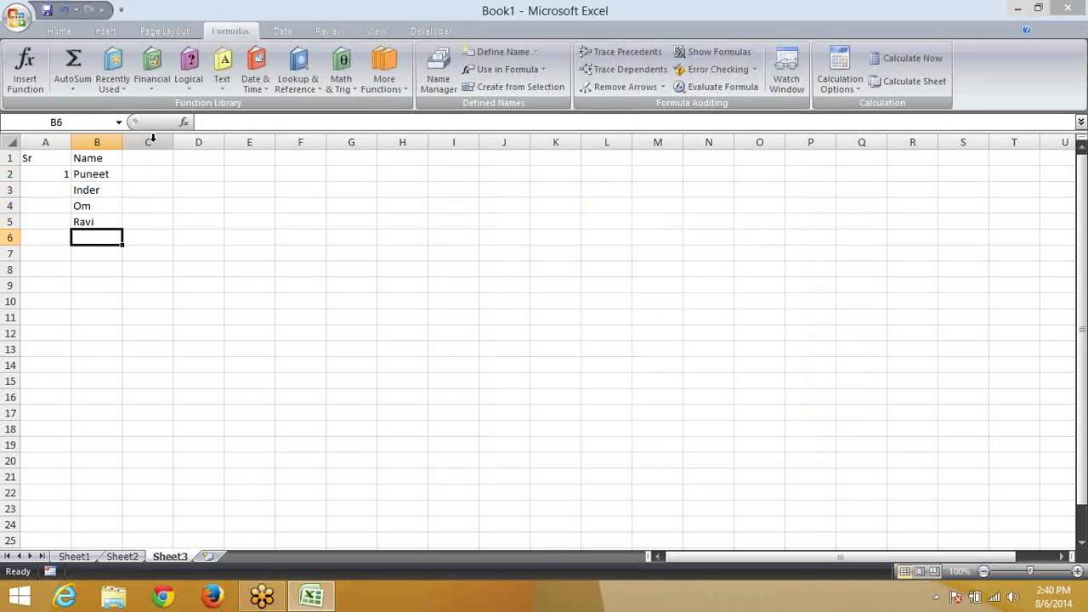
Step: Enter three more people's first names in cells B6 to B8
type("KAvit")
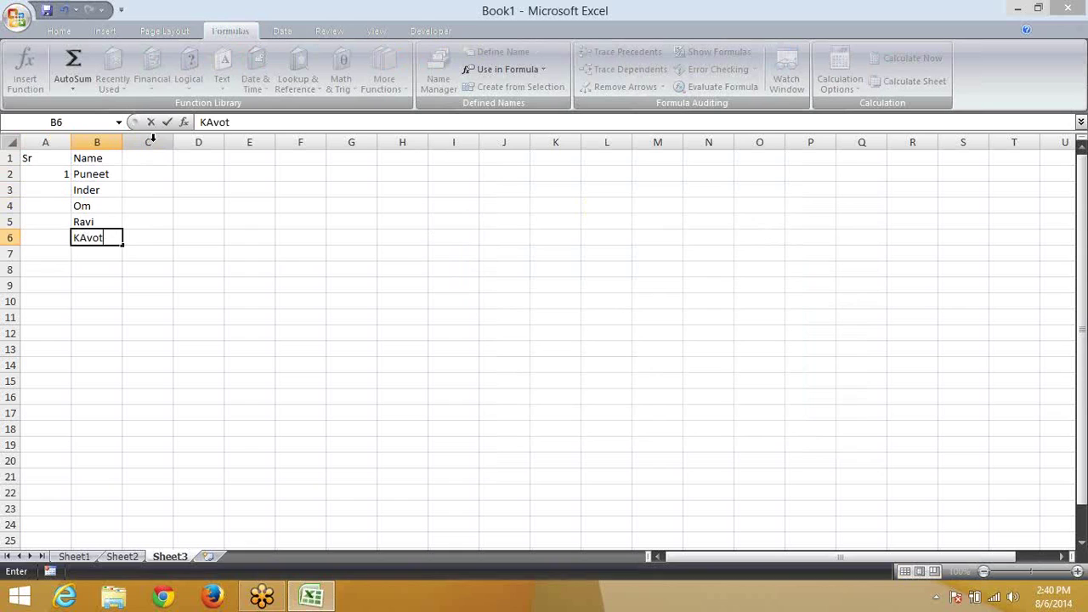
key("BackSpace")
key("BackSpace")
key("BackSpace")
key("BackSpace")
type("avita")
key("Return")
type("Uday")
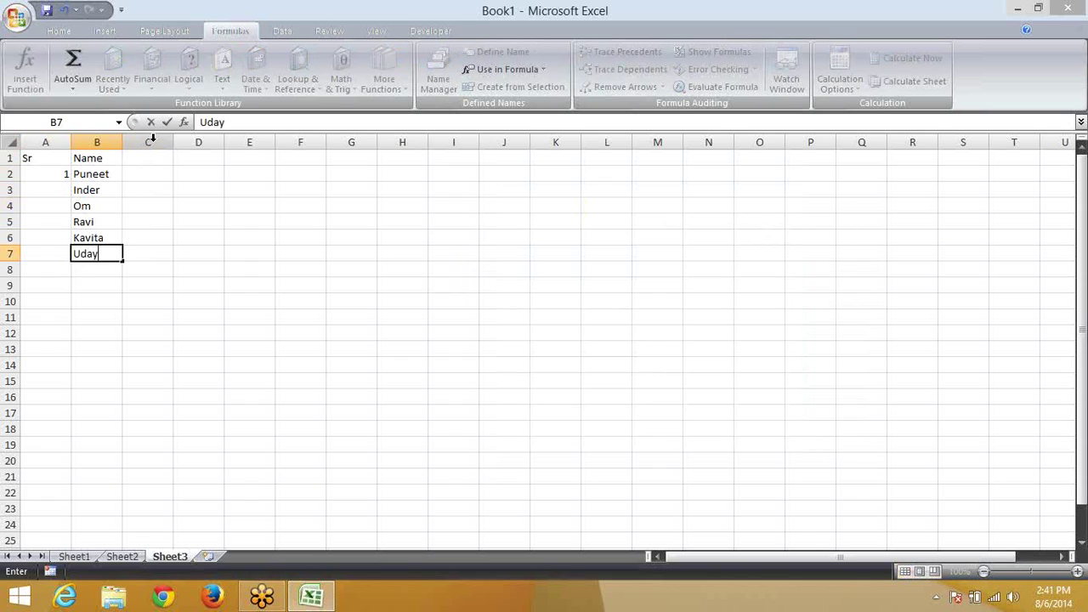
key("Return")
type("M")
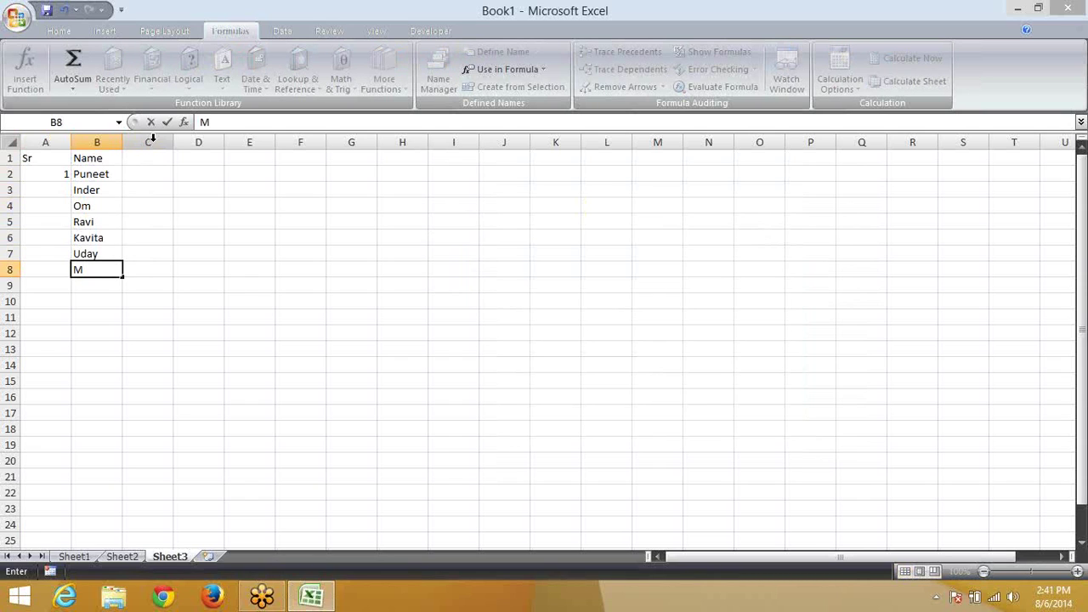
type("ohit")
key("Return")
Step: Enter 2 in A3 and fill the serial number series from A2:A3 down to A8
key("Left")
key("ctrl+Up")
key("Down")
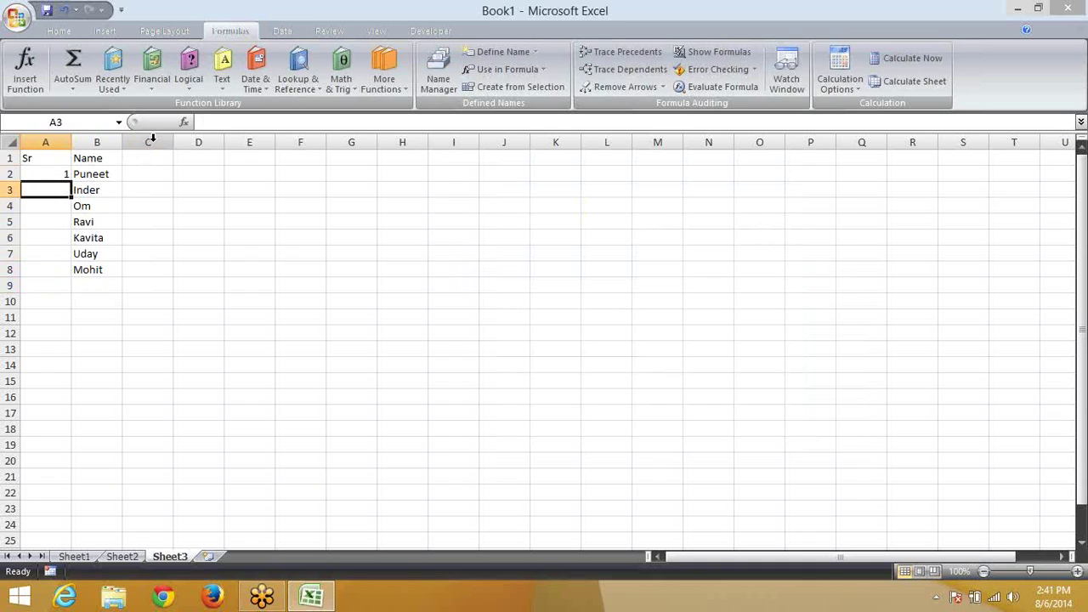
type("2")
key("Up")
key("shift+Down")
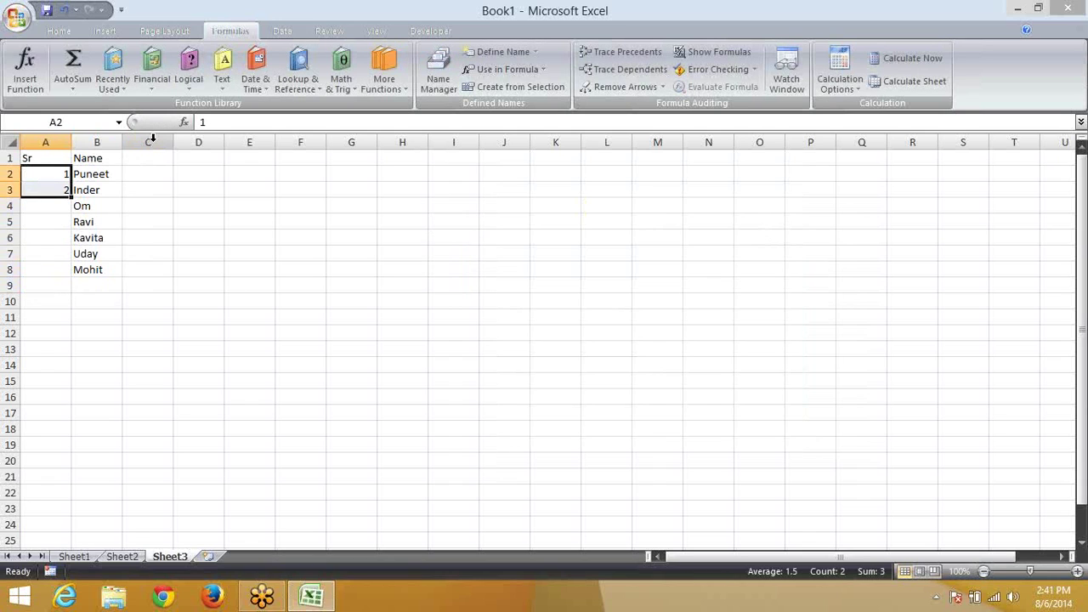
double_click(72, 197)
Step: Fill the names in B2:B8 down the column to B32 so they repeat
left_click_drag(90, 272, 89, 174)
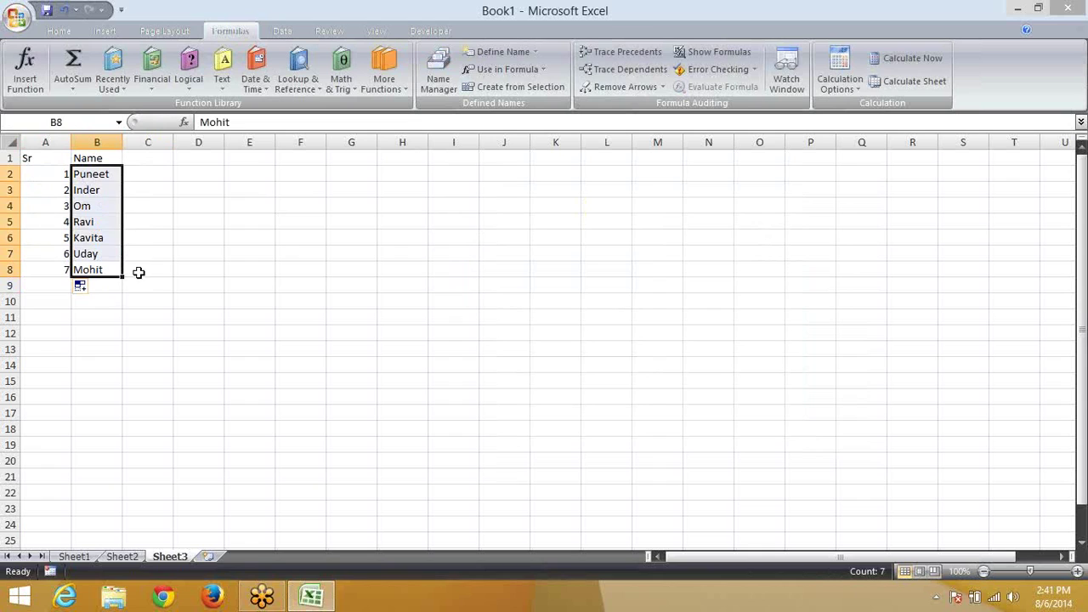
left_click_drag(122, 278, 73, 536)
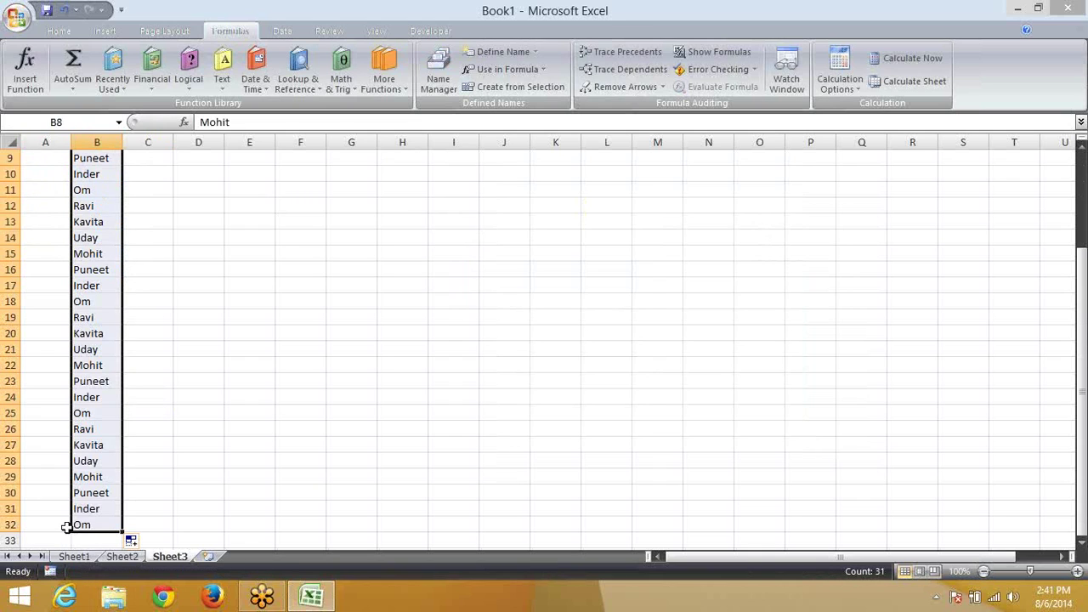
left_click(99, 522)
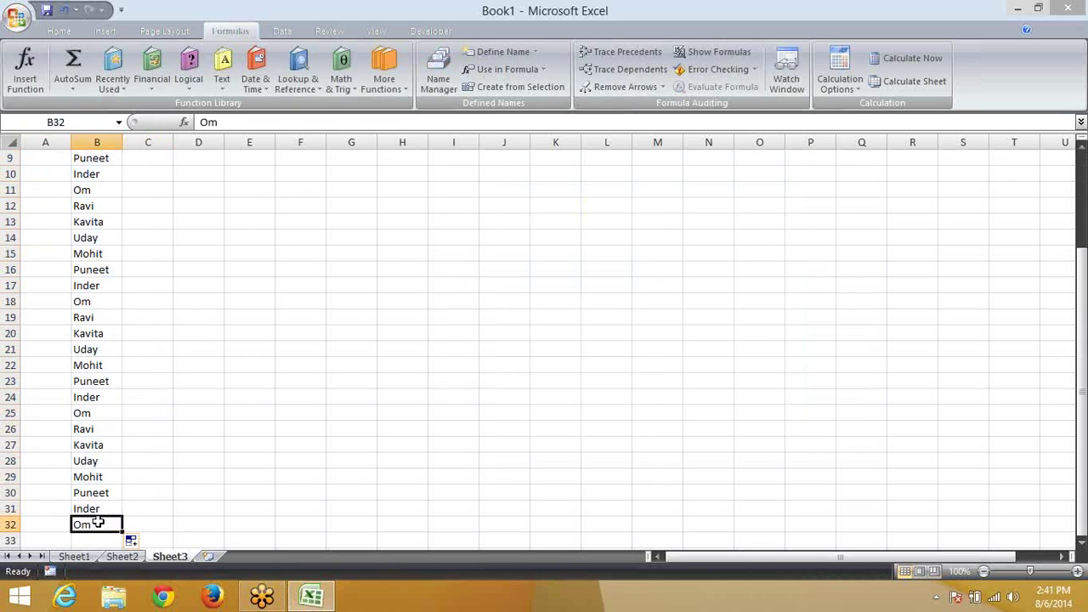
Step: Extend the serial number series from A7:A8 down to A32, alongside the names
key("ctrl+Up")
key("Left")
key("ctrl+Down")
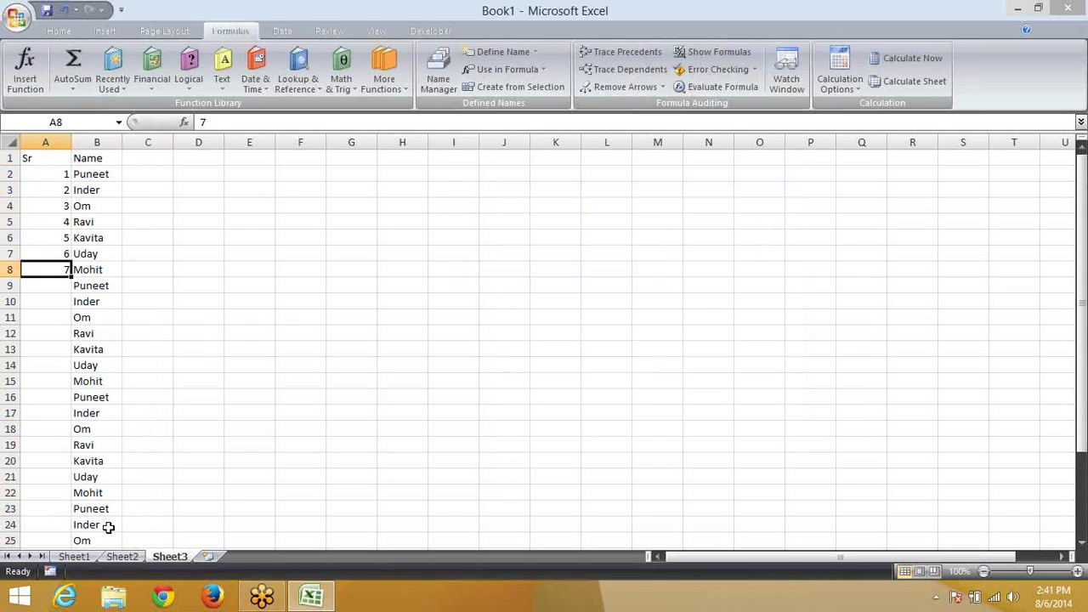
key("shift+Up")
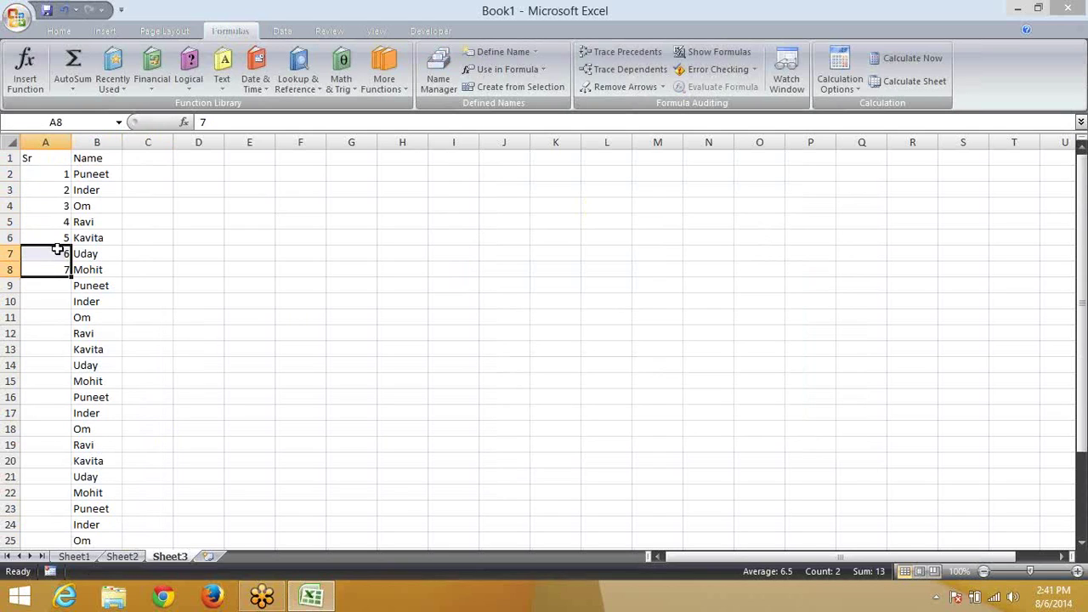
double_click(71, 276)
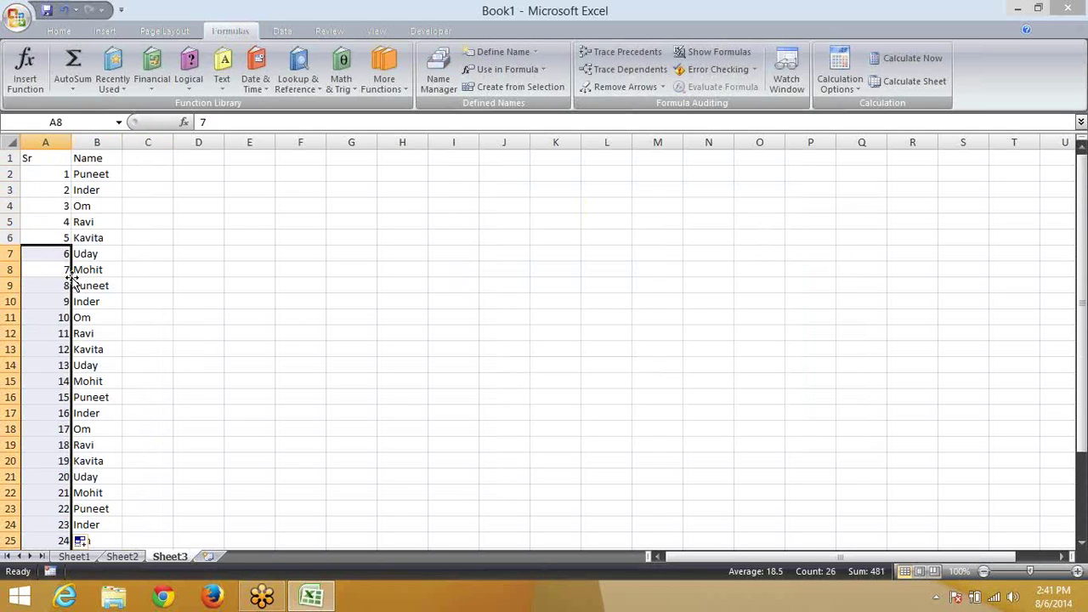
Step: Examine the array constant that the name data refers to in the Name Manager, then close it
left_click(260, 254)
left_click(438, 76)
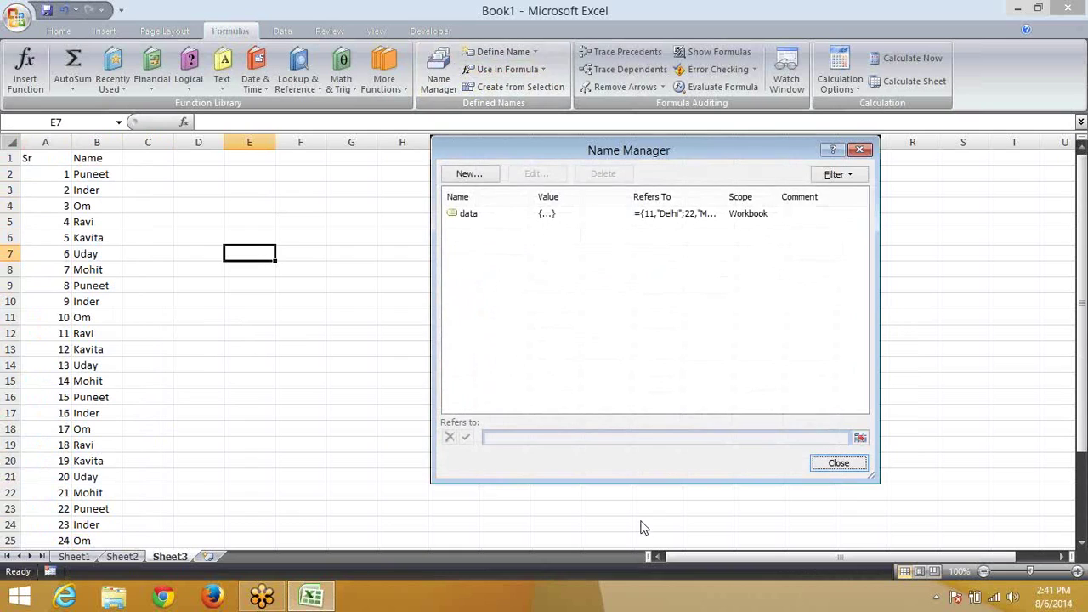
left_click(514, 216)
left_click(541, 438)
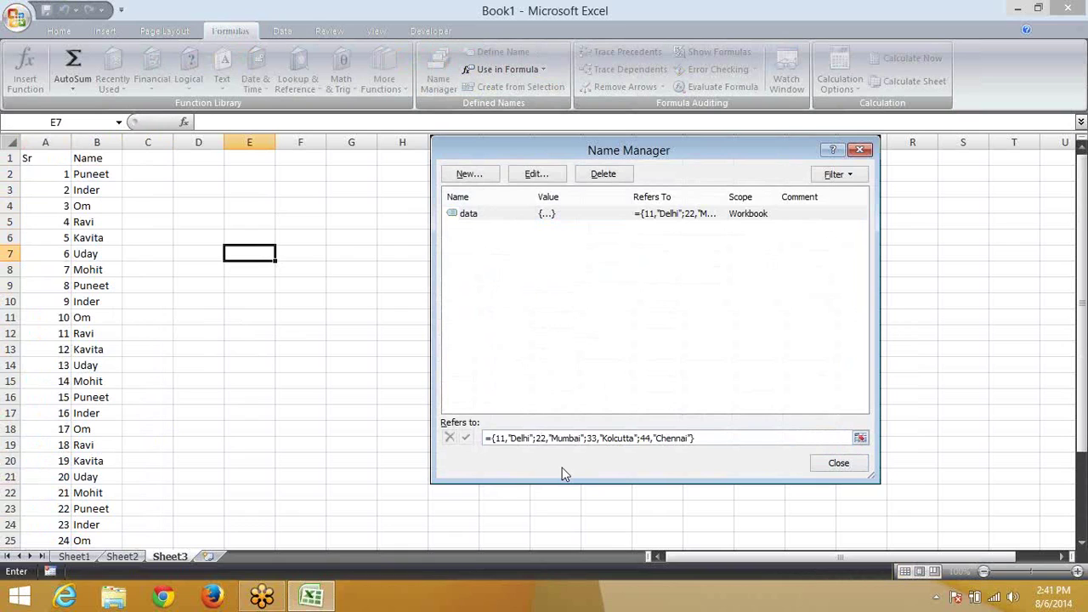
left_click(819, 470)
Step: Copy the whole Sr and Name table, range A1:B32
left_click(52, 159)
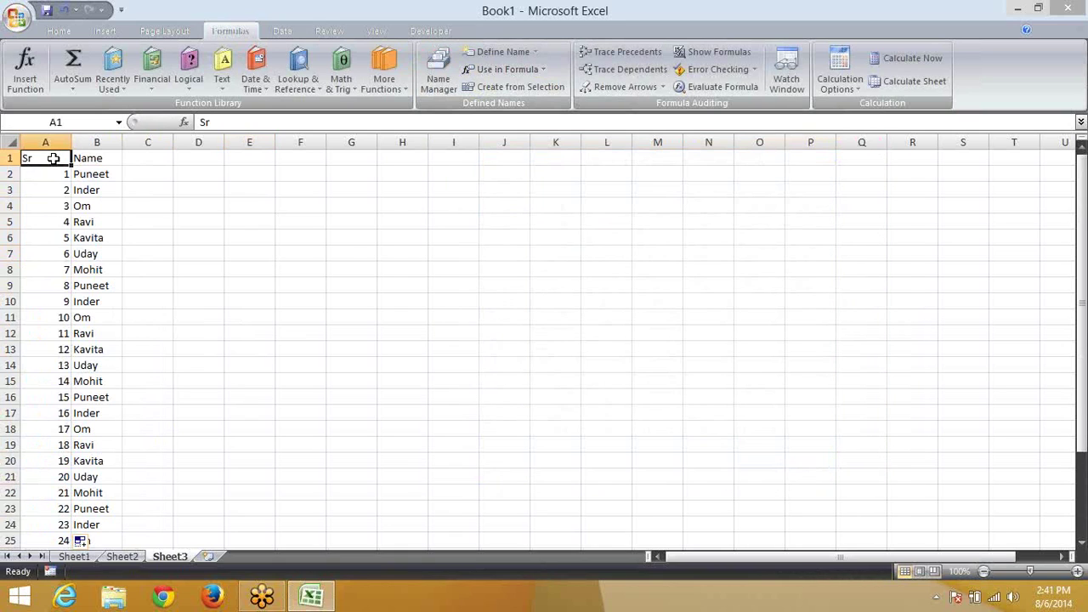
key("shift+Right")
key("ctrl+shift+Down")
key("ctrl+c")
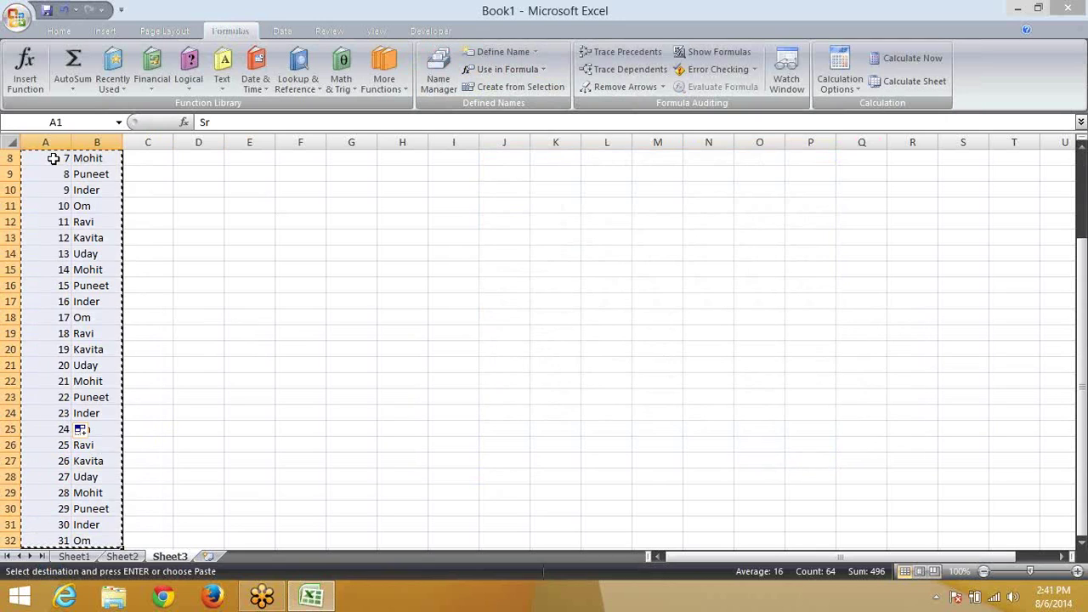
Step: Switch to Microsoft Office Word 2007 with a blank document open
key("super")
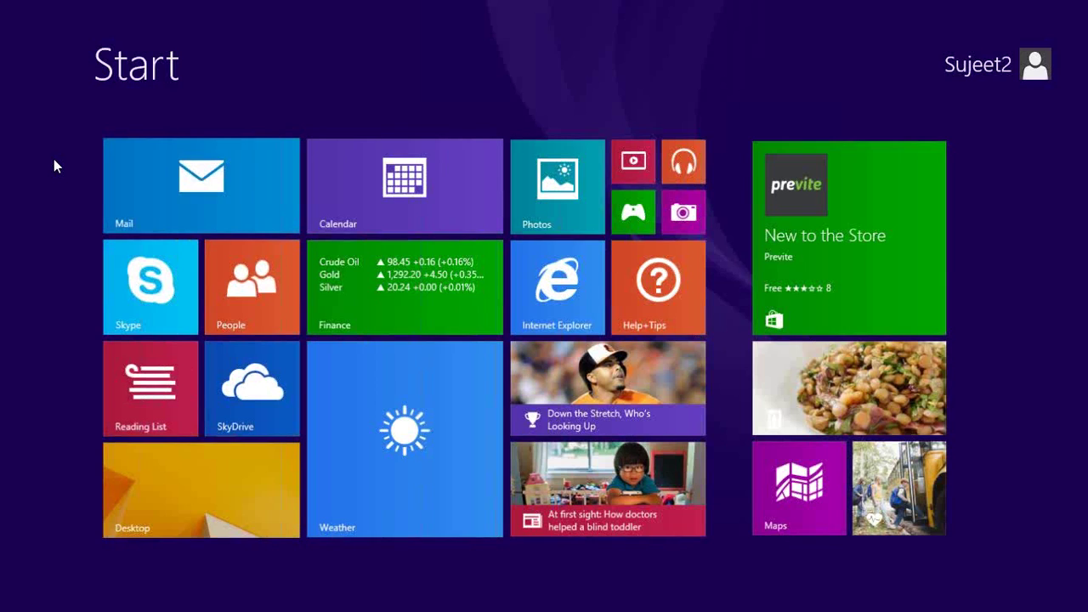
type("word 2007")
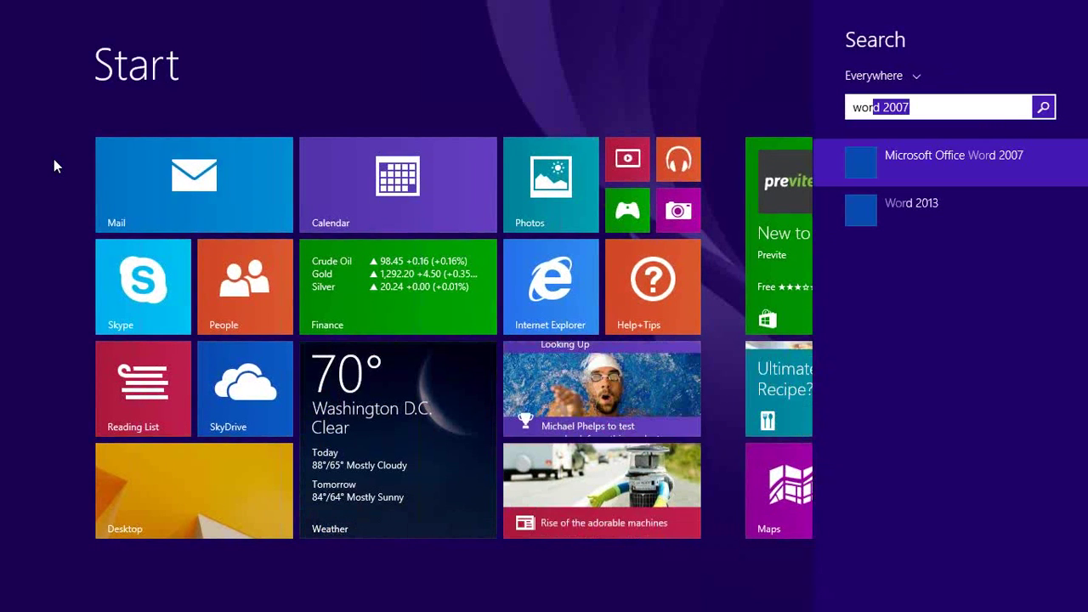
key("super")
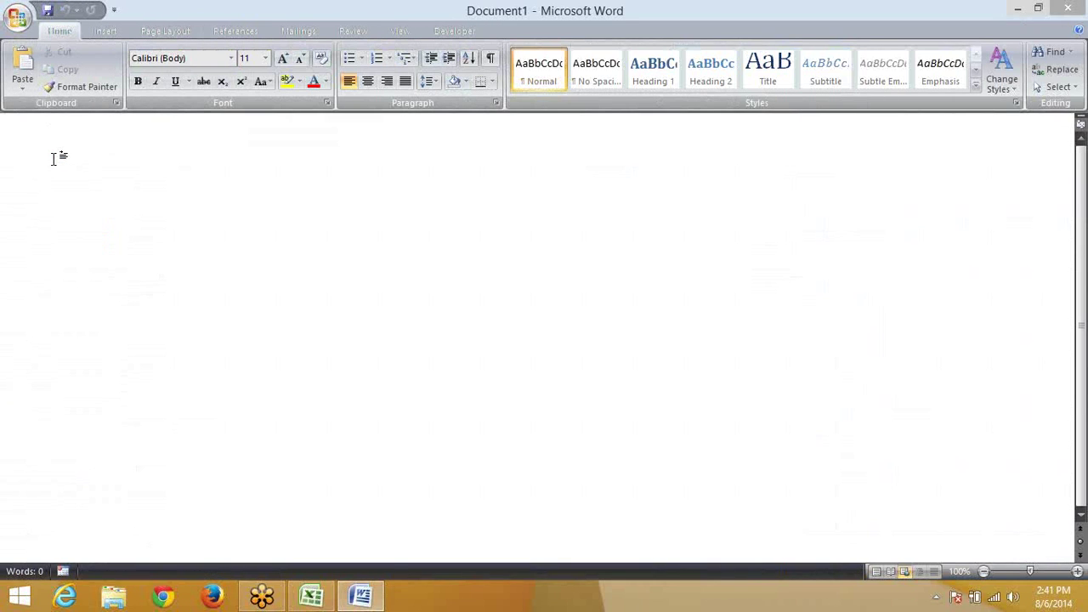
Step: Paste the copied Sr and Name table into the blank document as Unformatted Unicode Text and review it from its first row
left_click(15, 90)
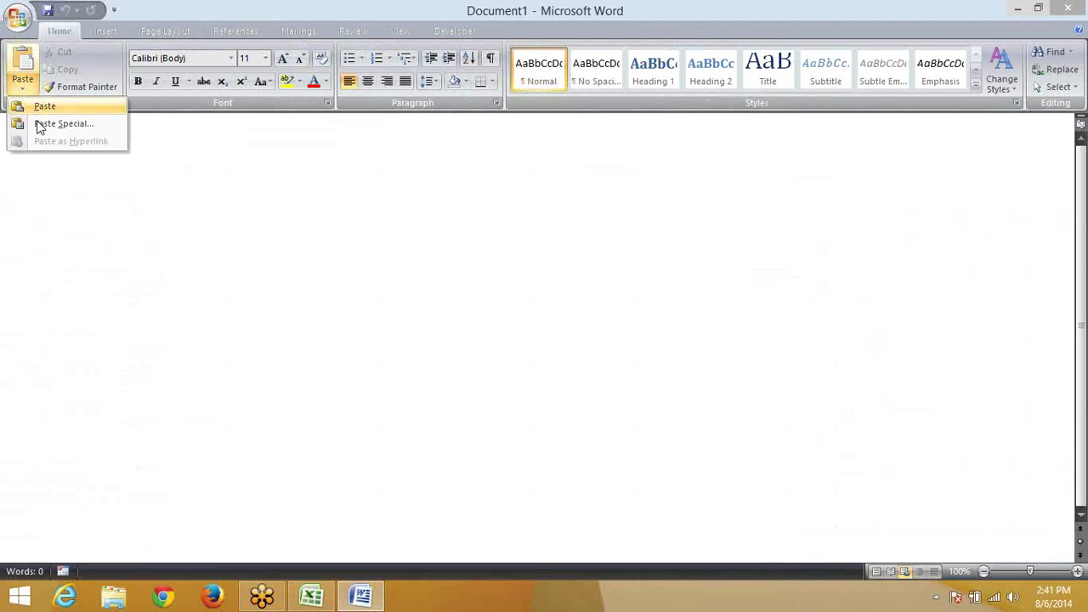
left_click(62, 125)
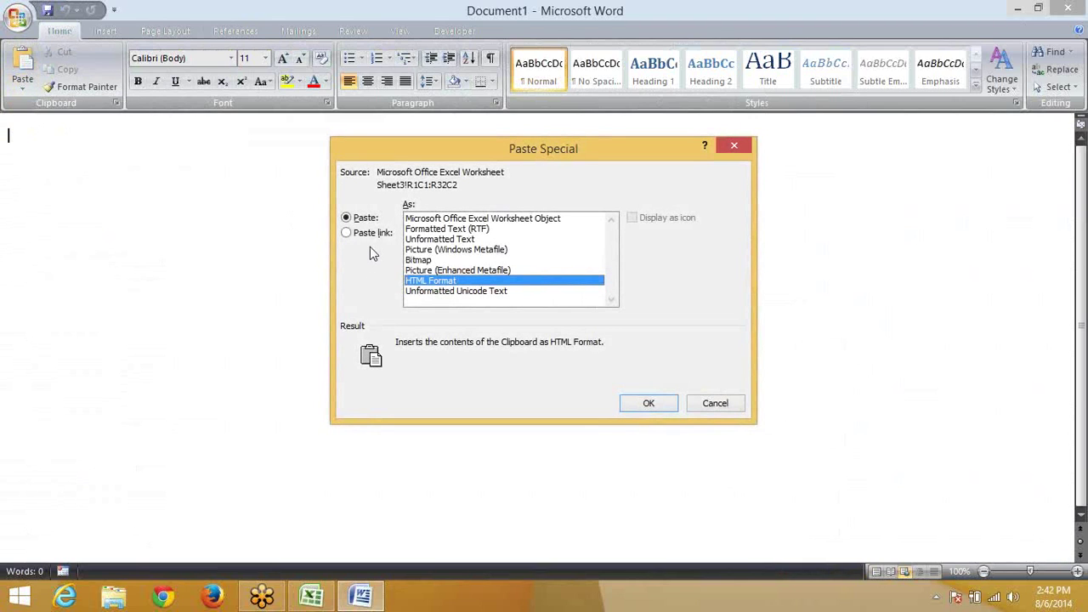
left_click(437, 293)
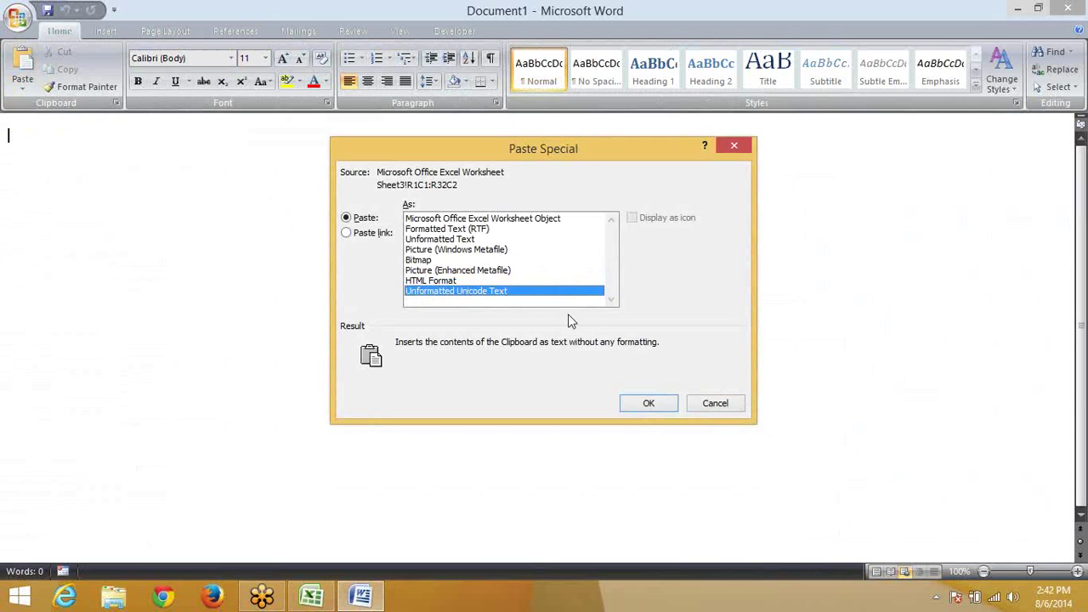
left_click(650, 403)
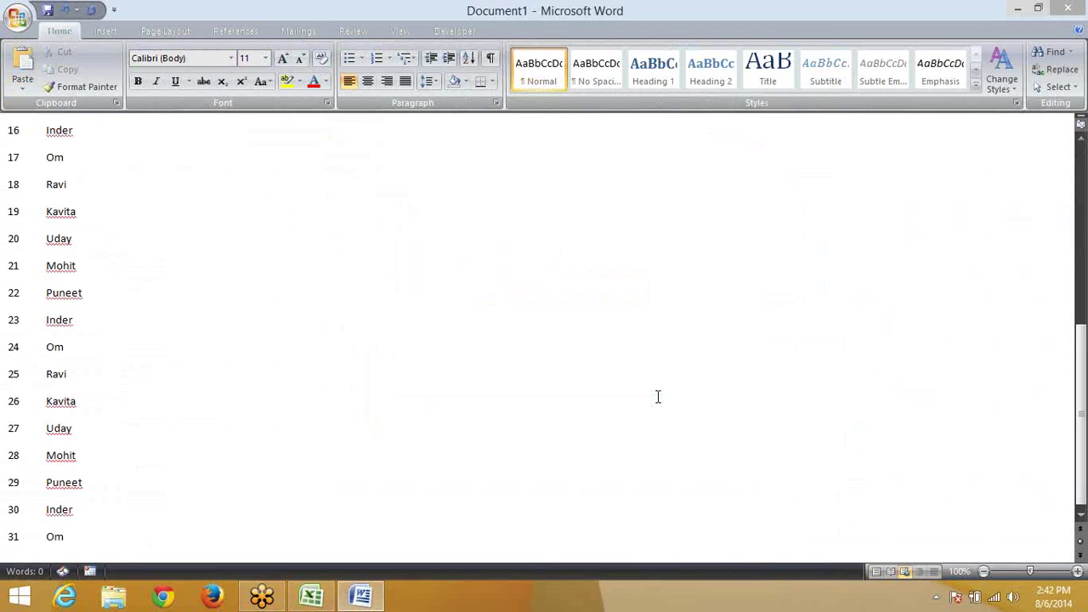
scroll(629, 399, "up", 8)
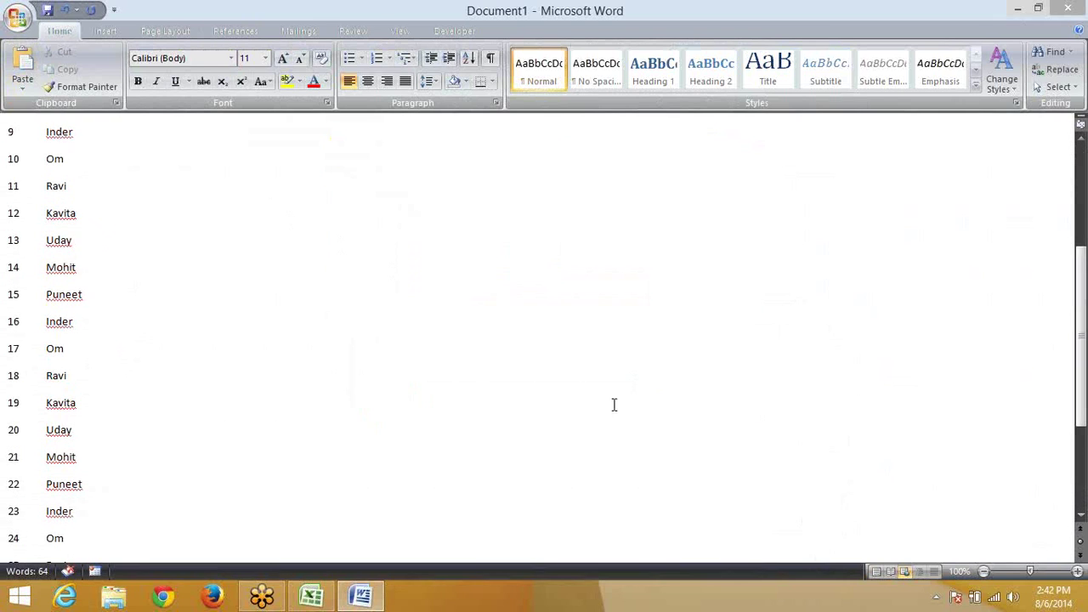
left_click_drag(25, 137, 81, 136)
left_click(80, 136)
left_click(11, 163)
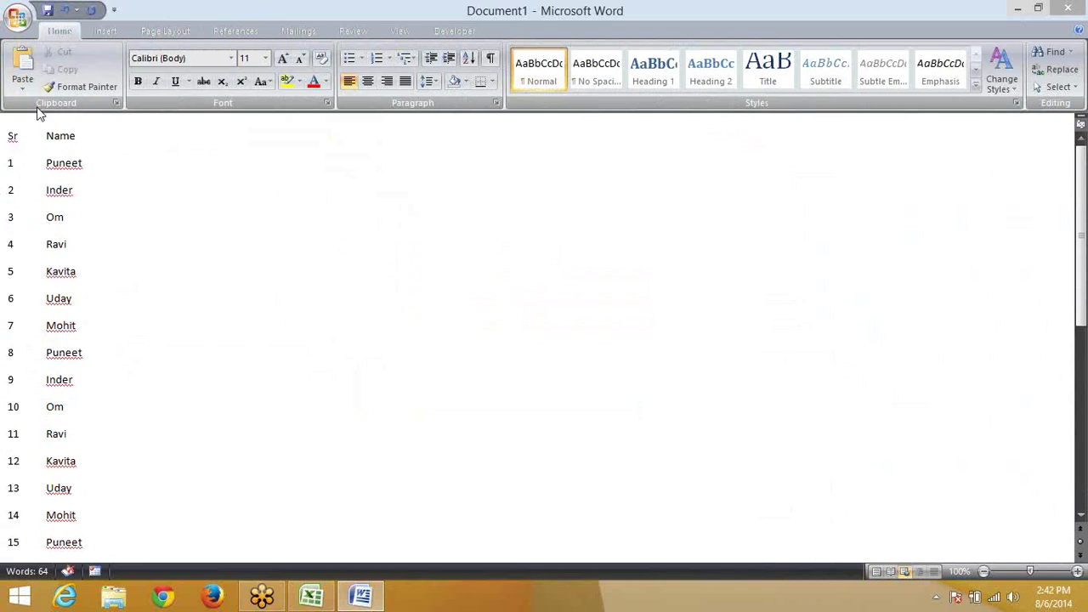
left_click(33, 128)
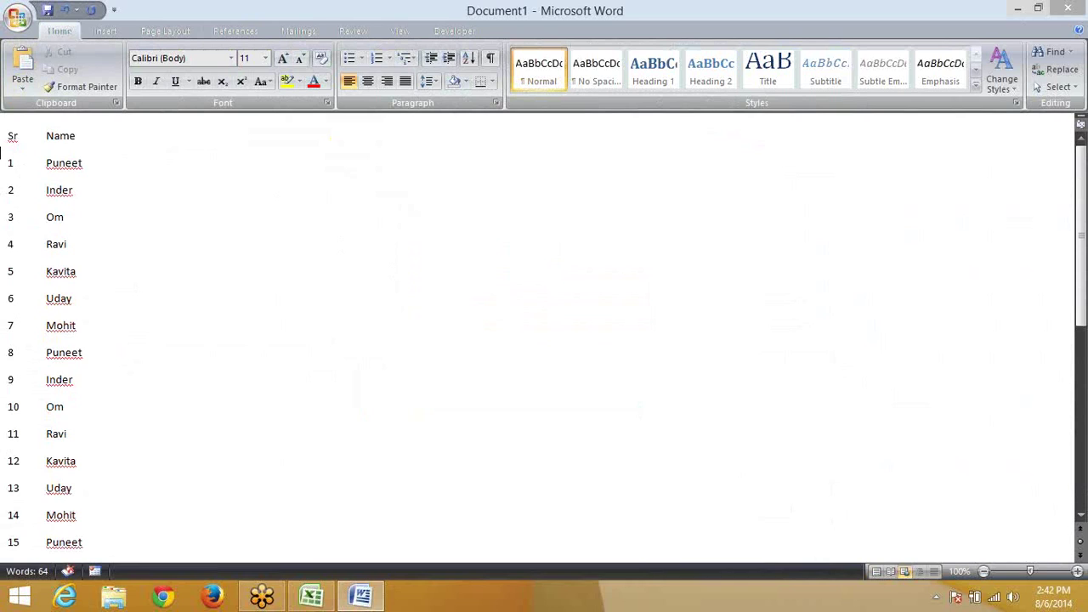
Step: Replace every tab character in the whole pasted text with a comma
key("ctrl+a")
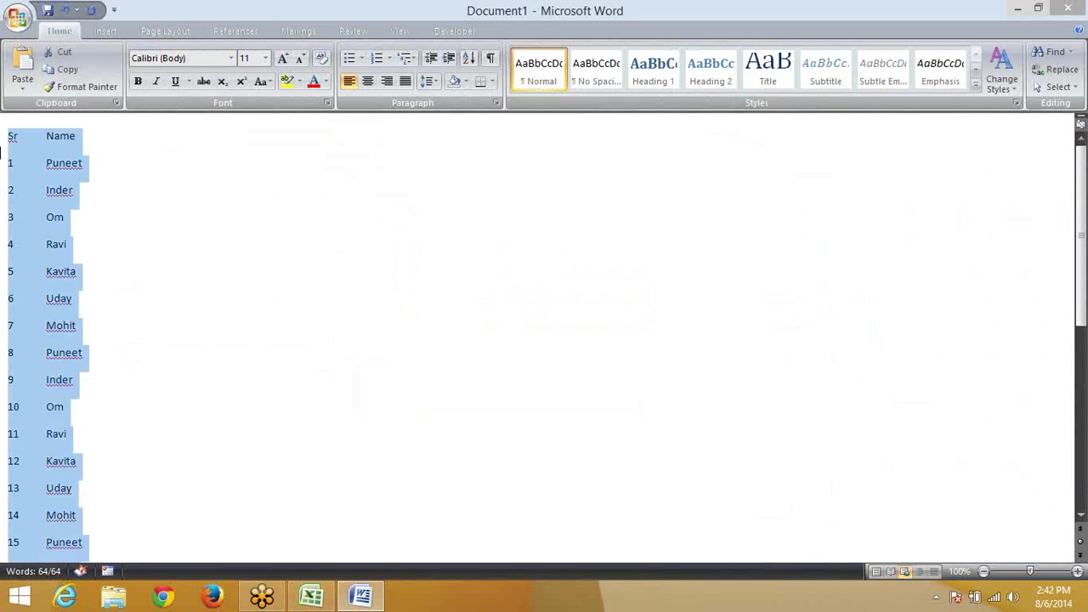
key("ctrl+h")
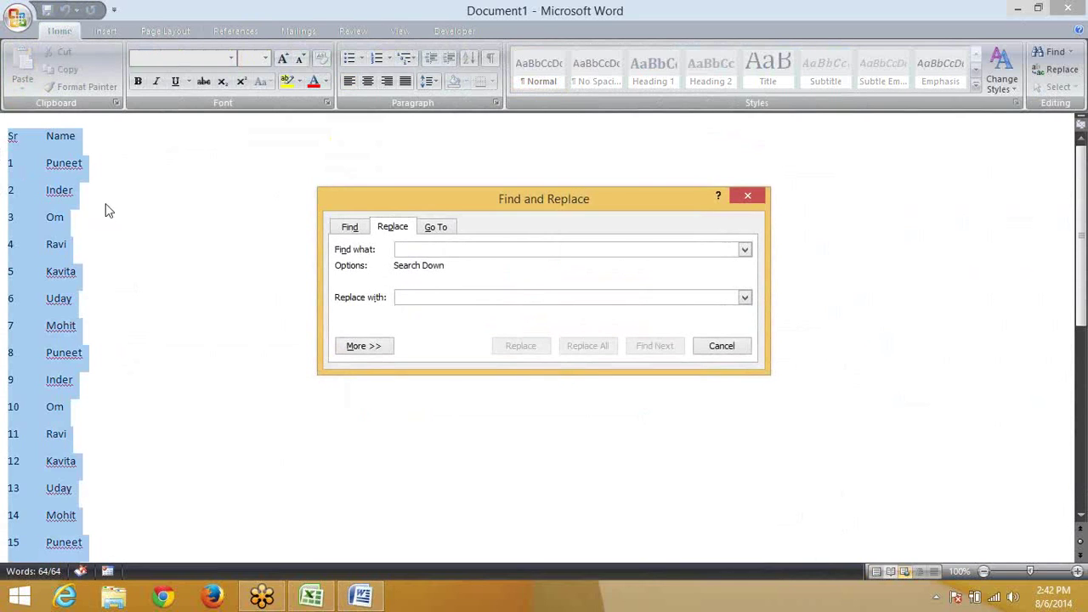
left_click(362, 347)
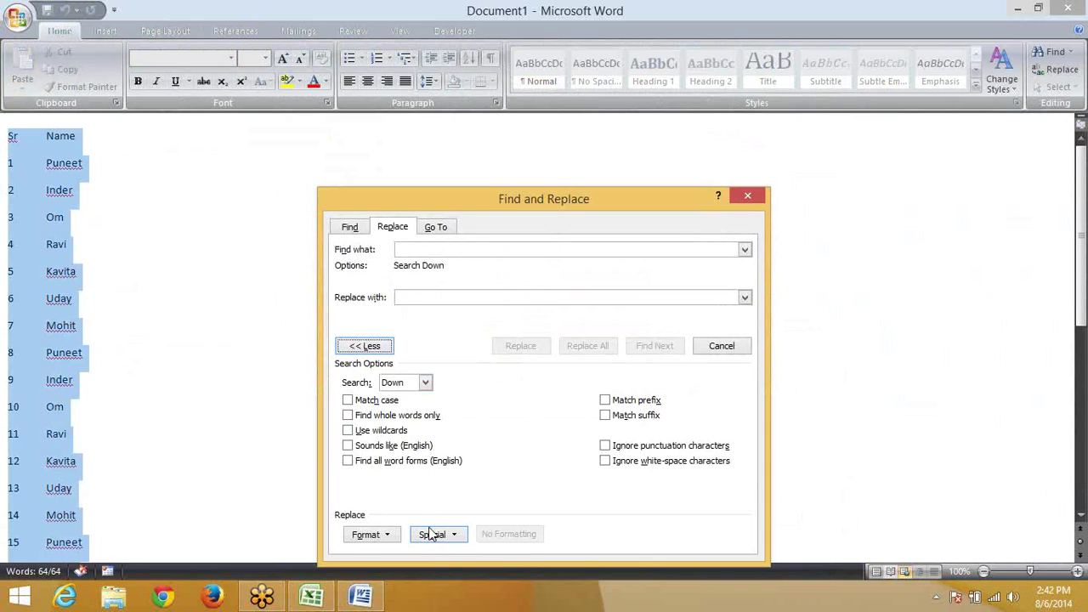
left_click(432, 534)
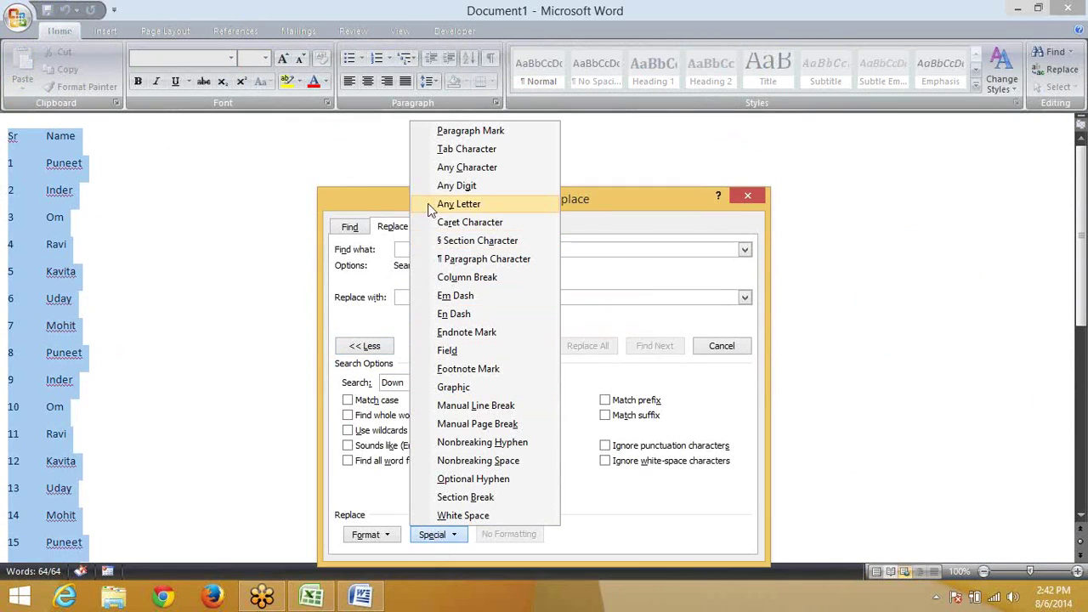
left_click(442, 149)
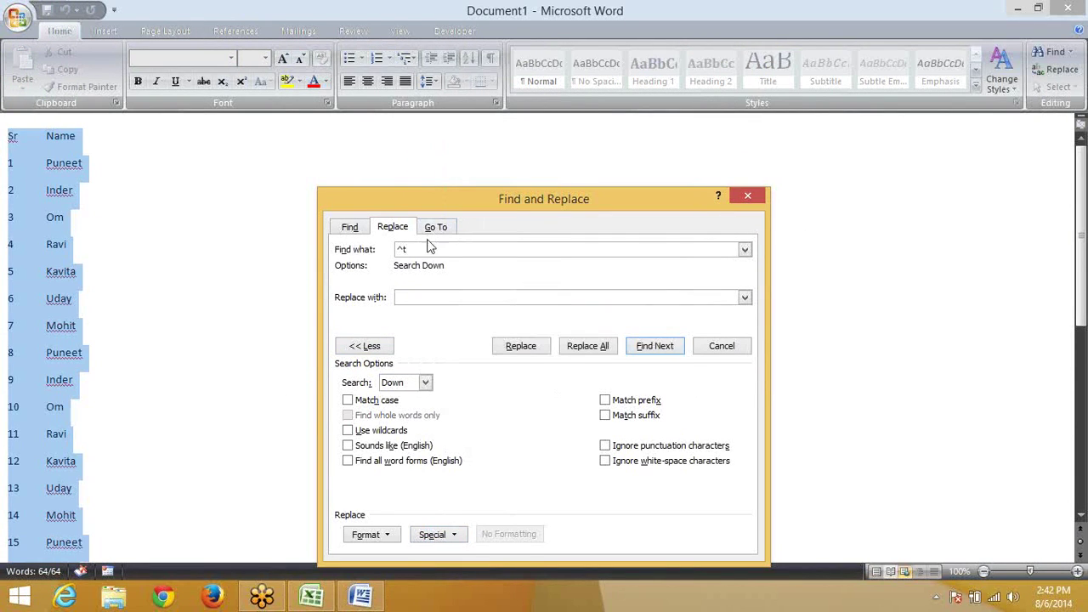
left_click(408, 299)
type(",")
left_click(580, 347)
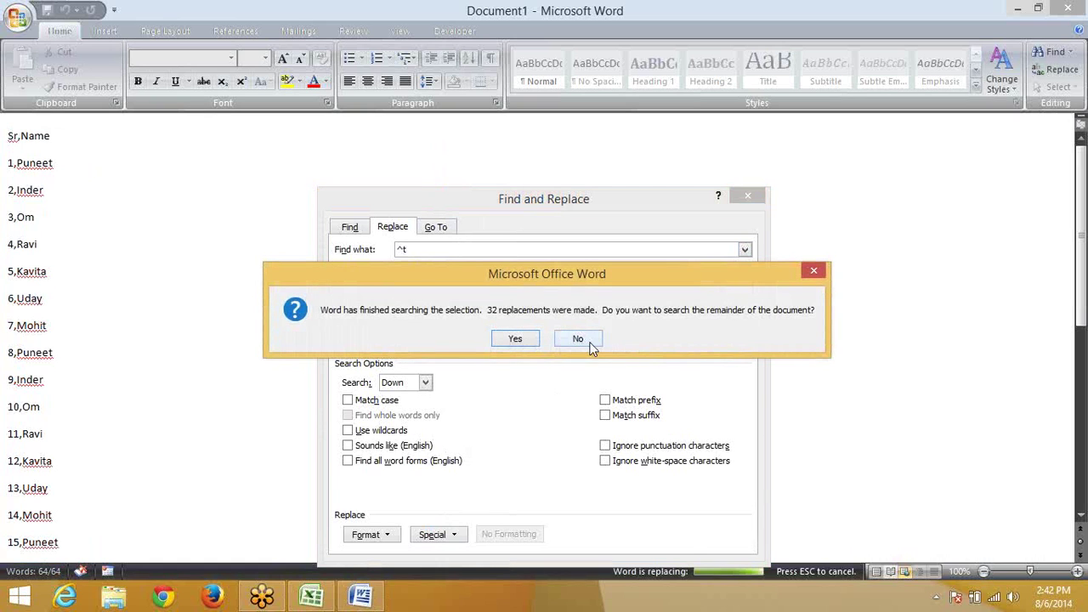
left_click(521, 338)
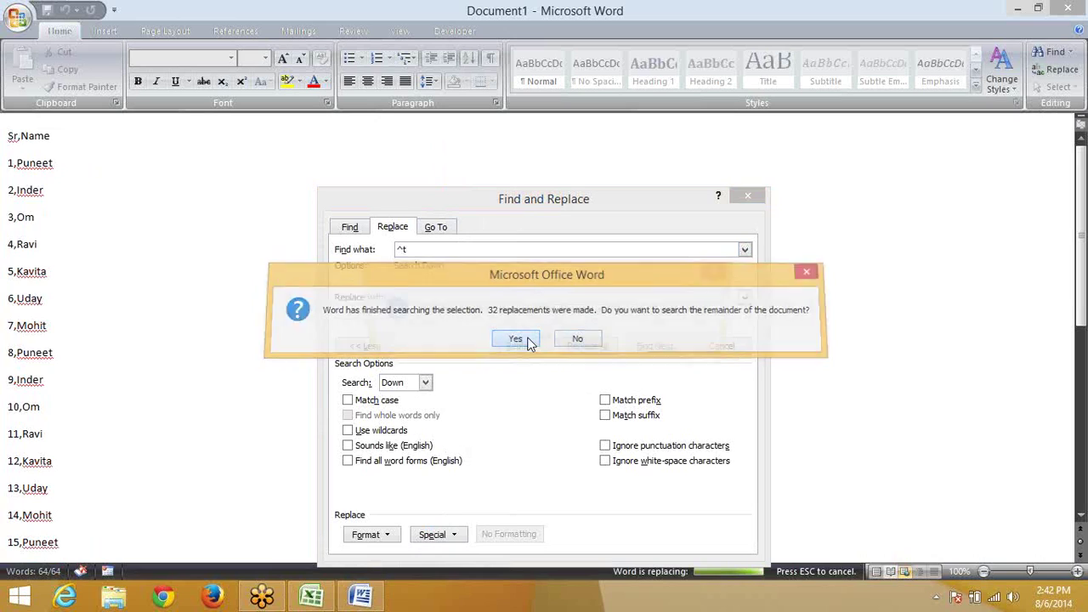
left_click(536, 339)
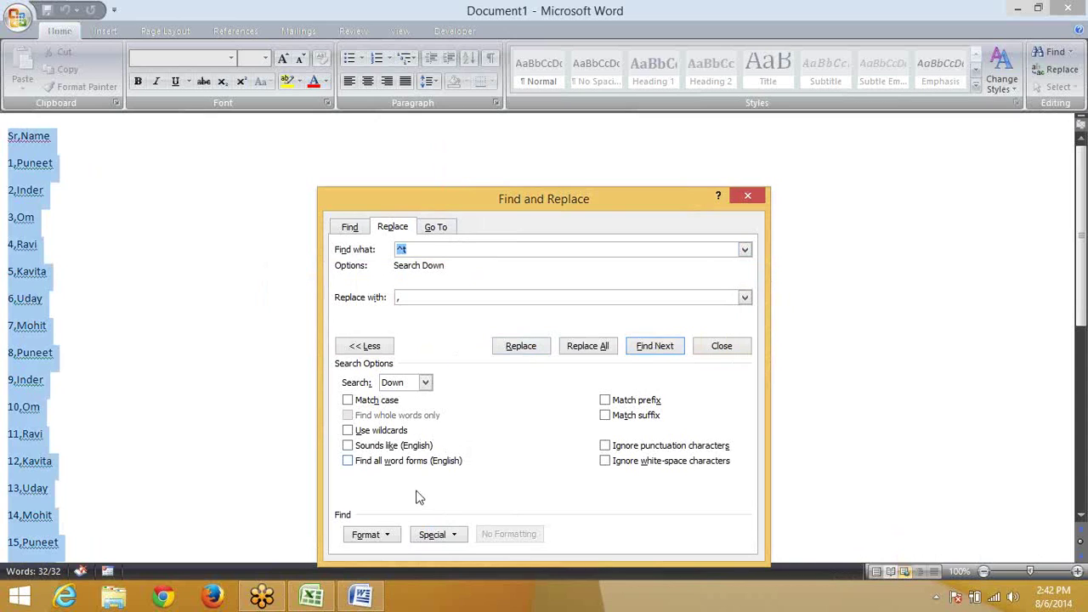
Step: Replace every paragraph mark in the selected text with a semicolon, joining all rows into one line
left_click(428, 534)
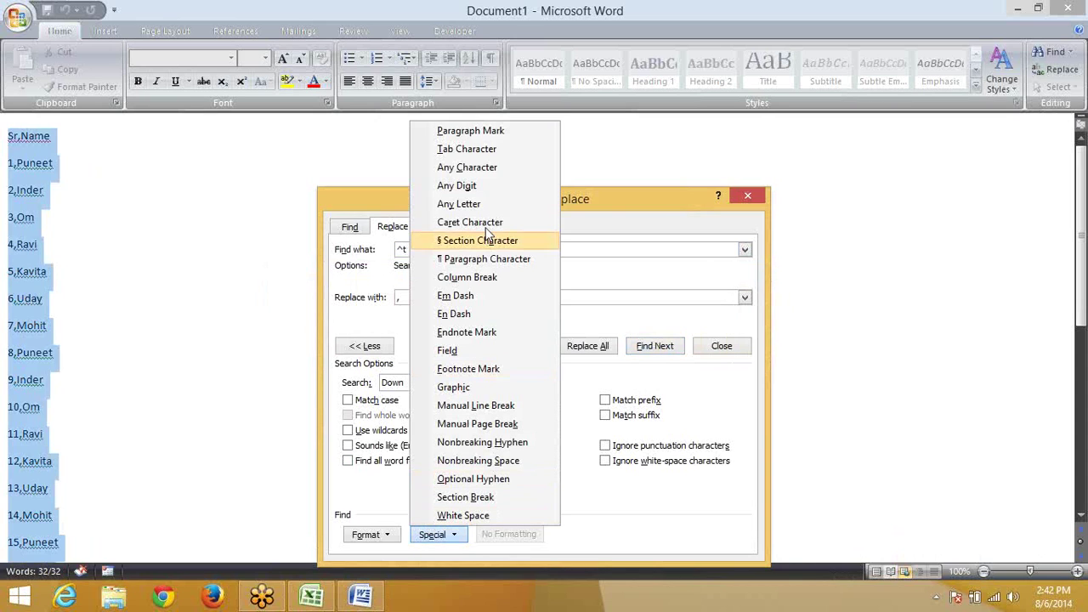
left_click(480, 136)
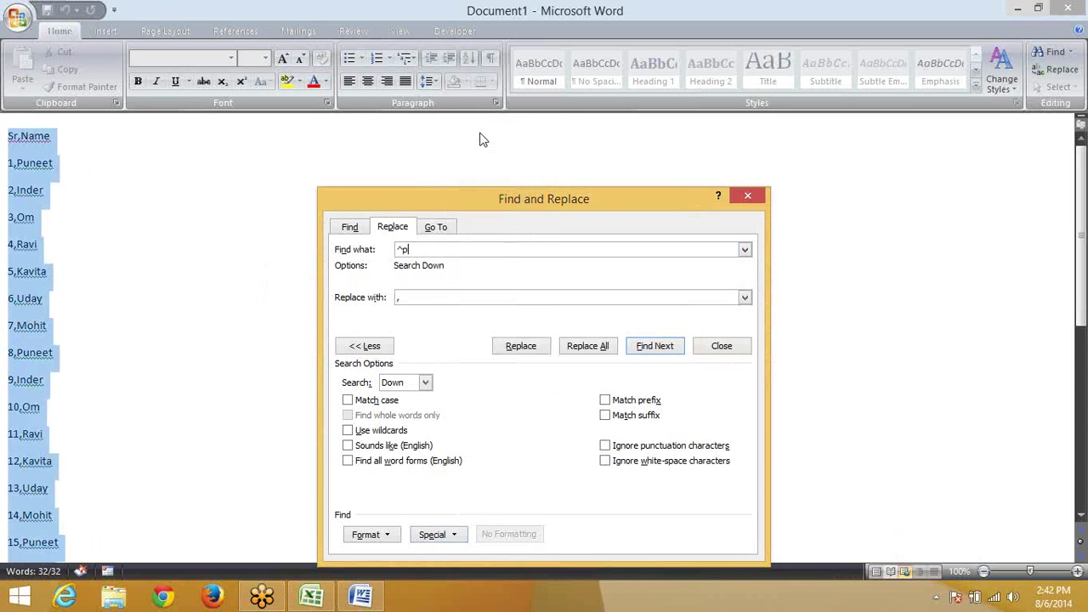
left_click(423, 298)
key("BackSpace")
type(";")
left_click(577, 348)
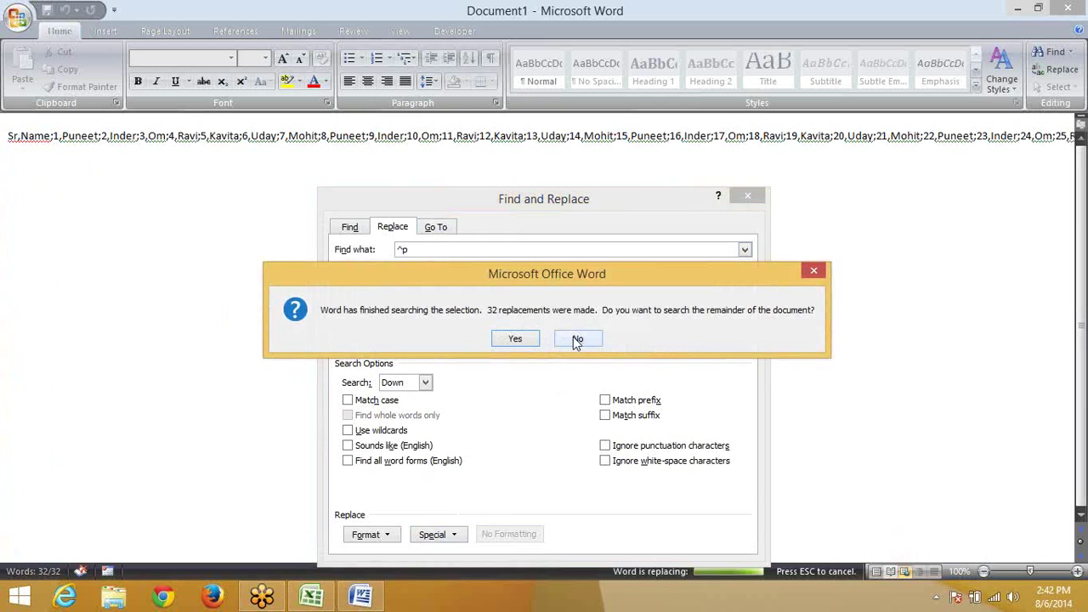
left_click(515, 338)
left_click(531, 339)
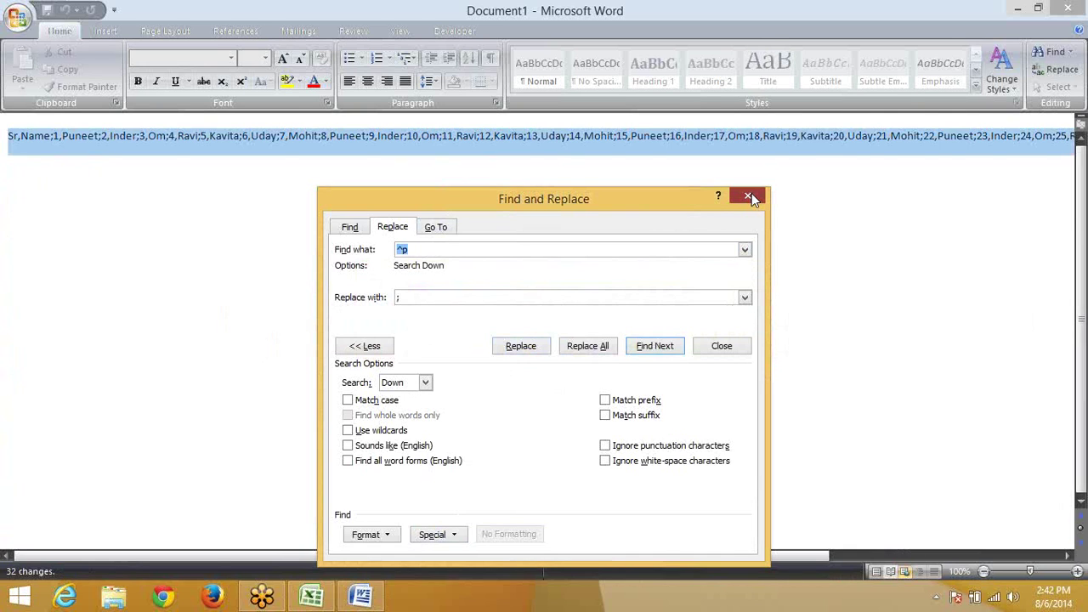
Step: Switch to the Excel workbook, review the array constant of the name data, and paste the delimited text from Word into cell E2
key("alt+Tab")
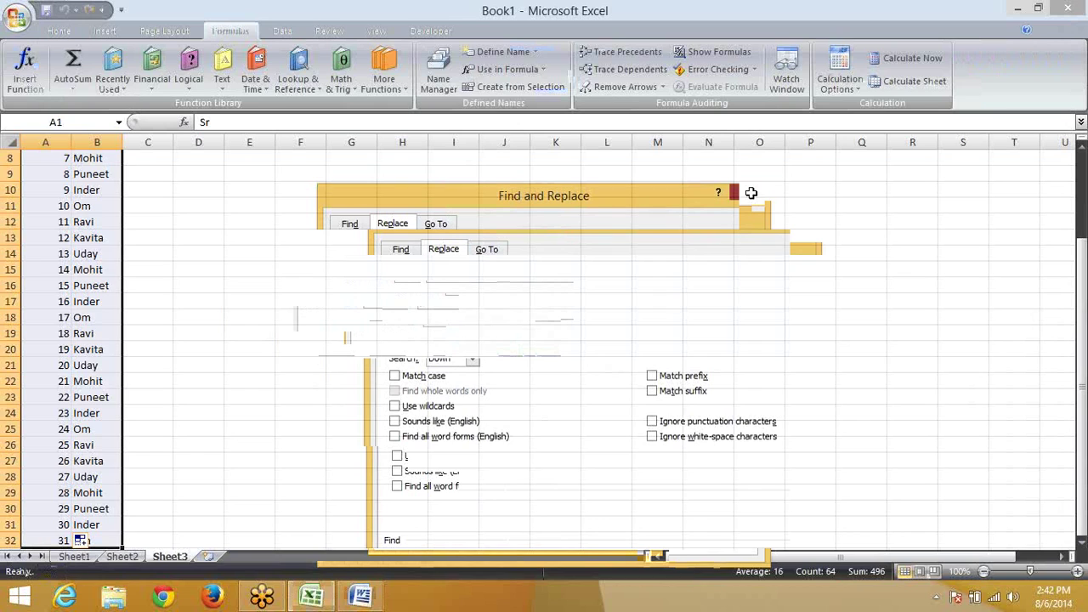
left_click(435, 85)
left_click(523, 215)
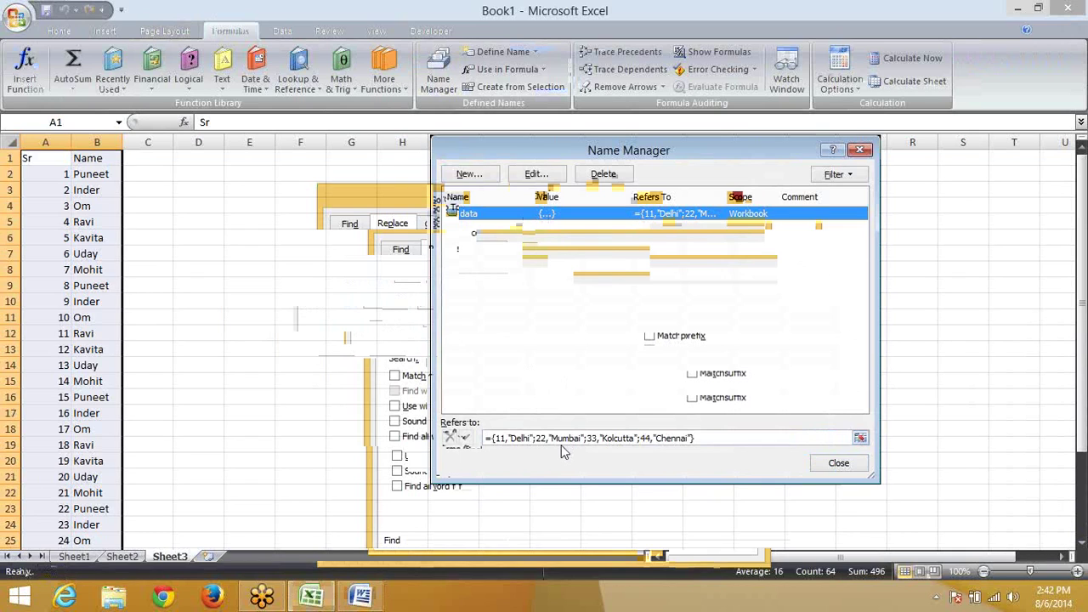
key("Escape")
left_click(265, 179)
key("ctrl+v")
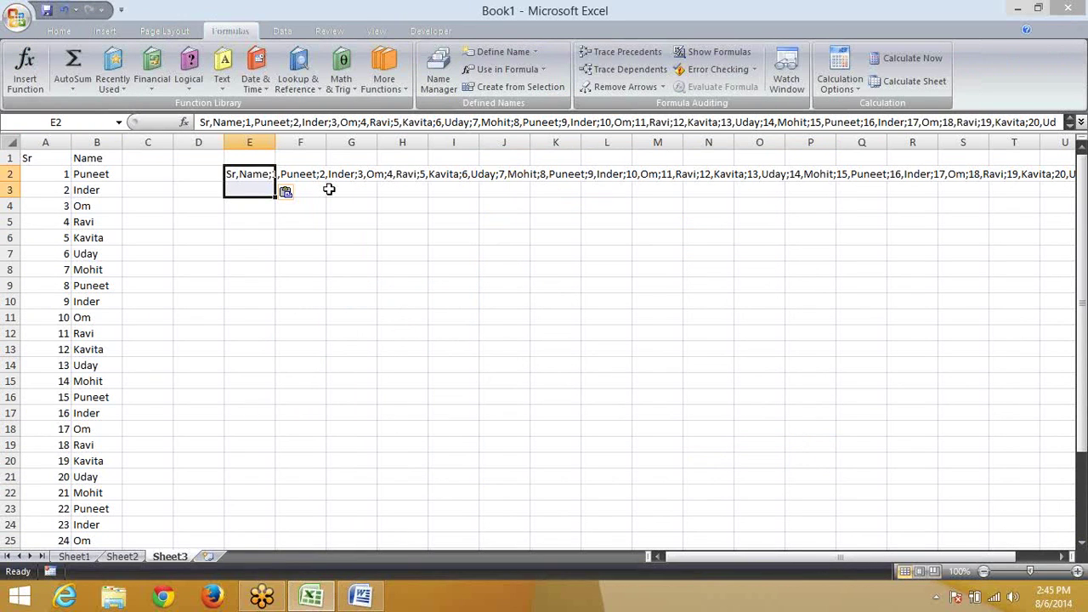
Step: Replace every comma in the pasted text in E2 with a comma followed by a double quotation mark (,")
key("ctrl+h")
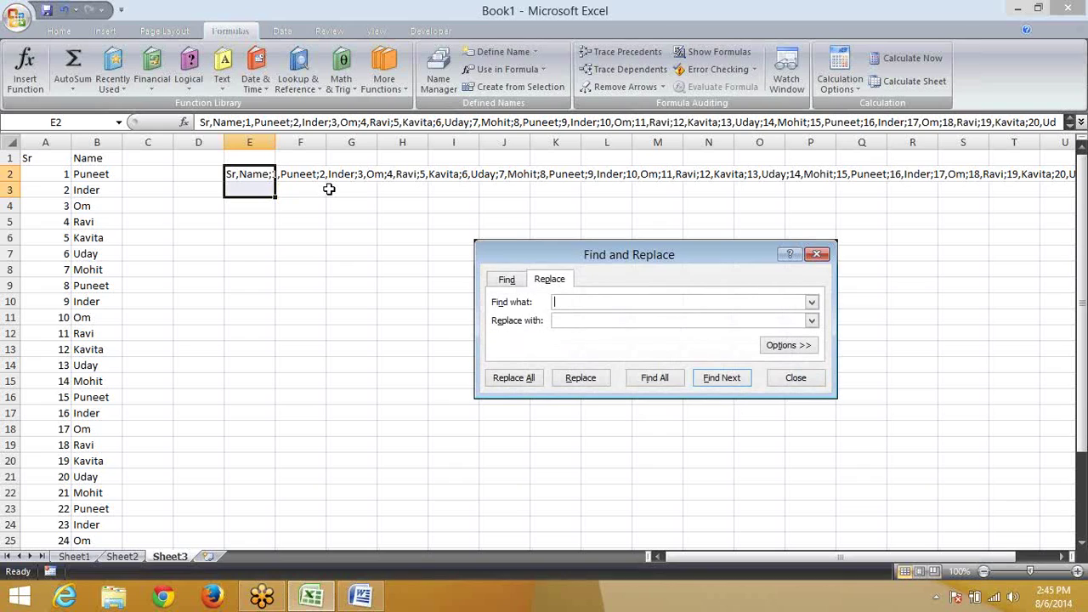
type(",")
type(",")
type("'")
left_click(517, 382)
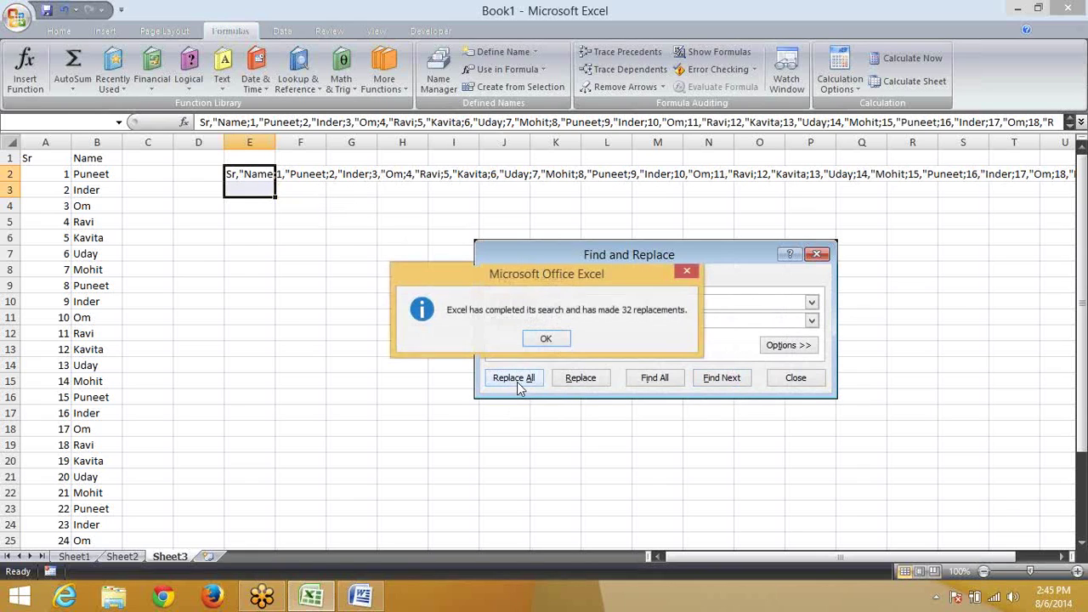
left_click(543, 340)
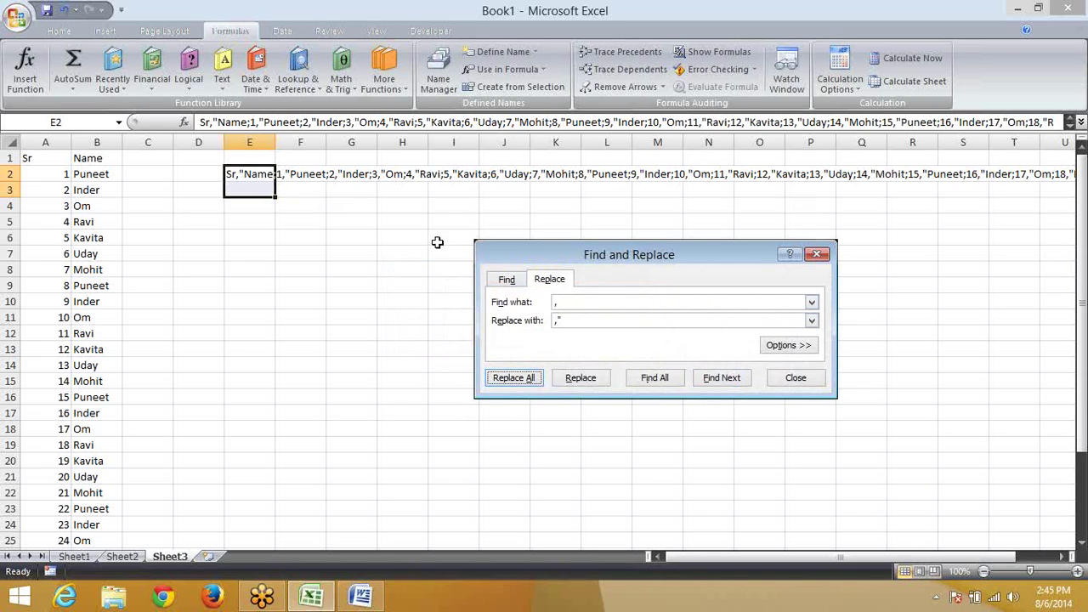
Step: Replace every semicolon in the E2 text with a double quotation mark followed by a semicolon (";) and close Find and Replace
left_click(558, 303)
key("BackSpace")
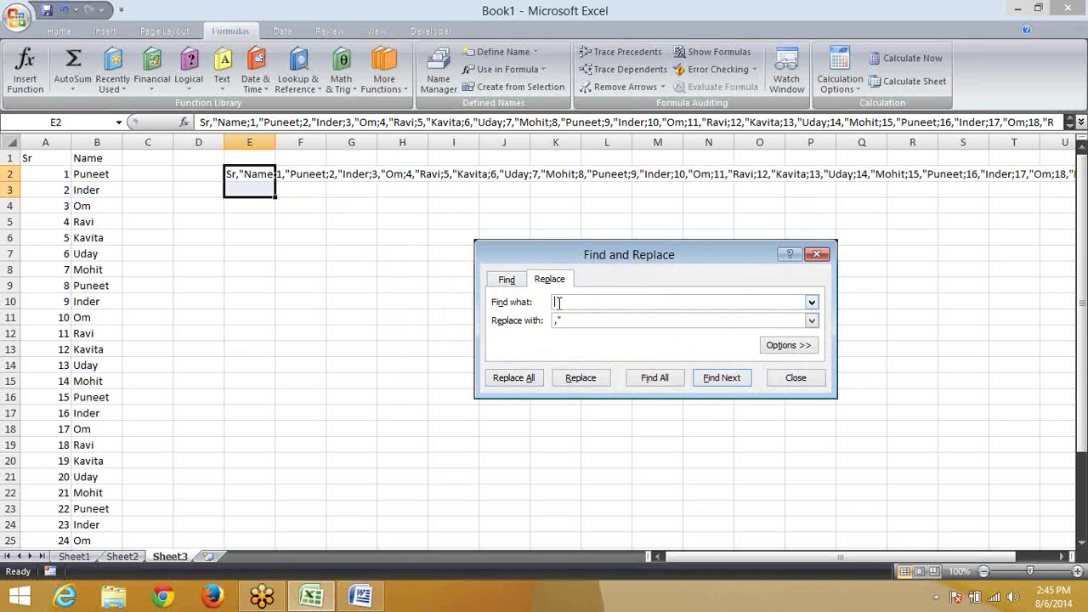
type(";")
double_click(566, 320)
key("BackSpace")
type("\";")
left_click(530, 379)
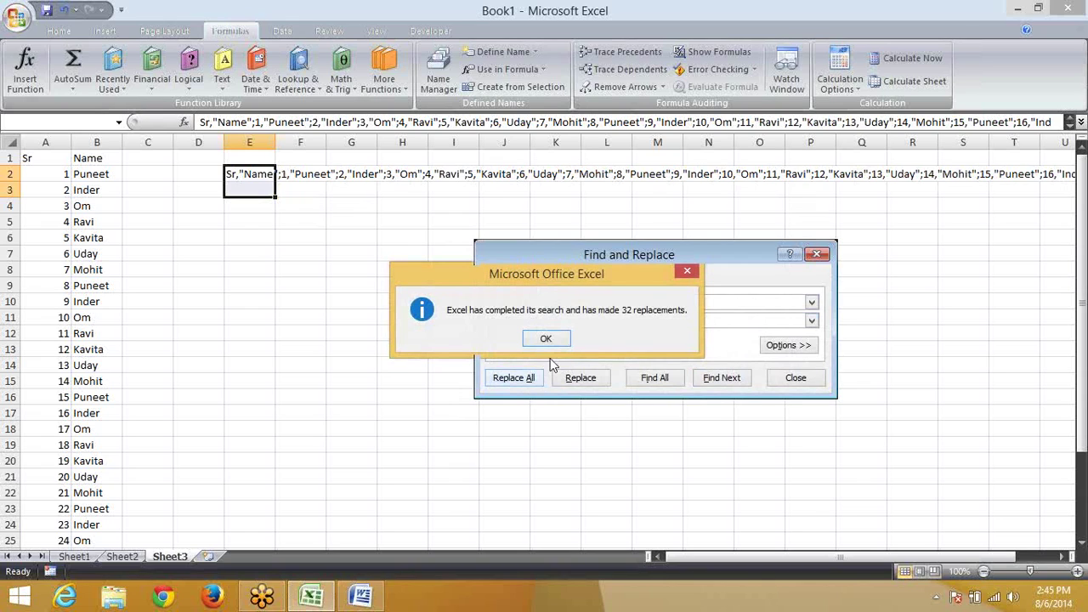
left_click(551, 344)
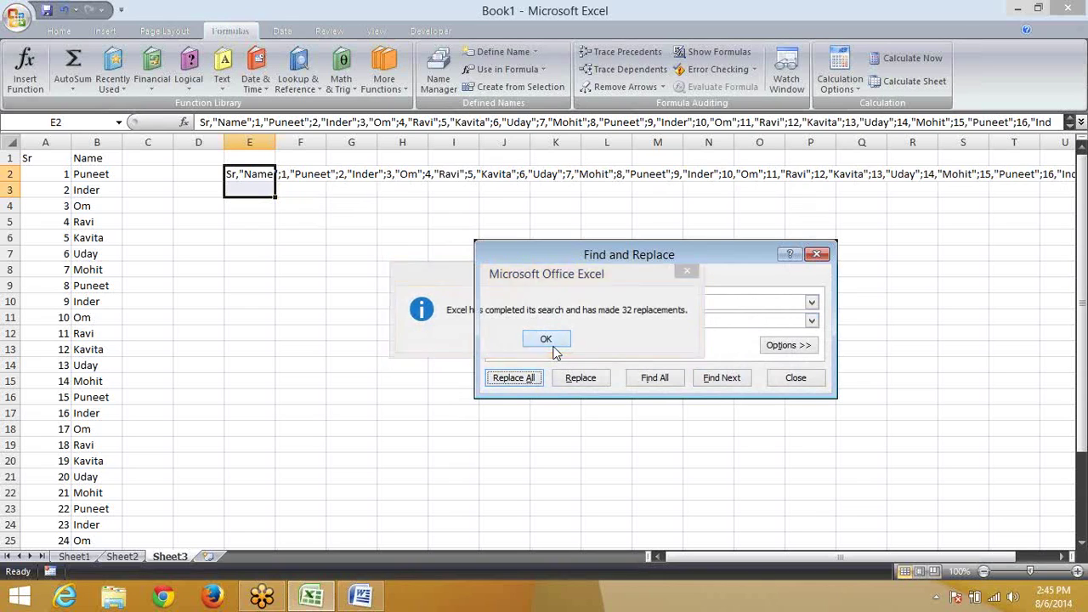
left_click(806, 381)
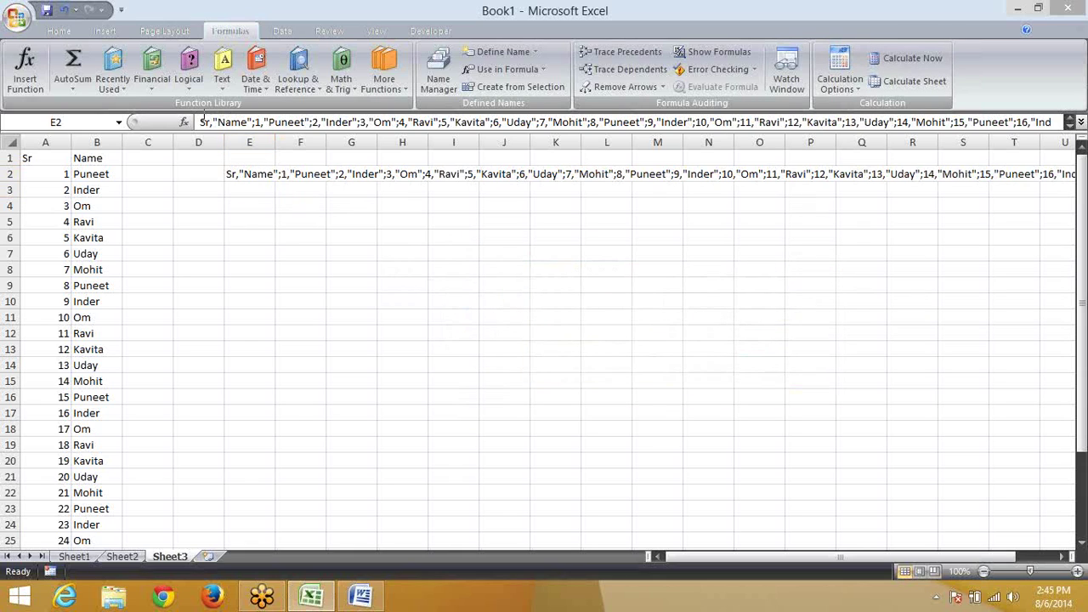
Step: Enclose the heading Sr at the start of the E2 text in double quotation marks
left_click(202, 122)
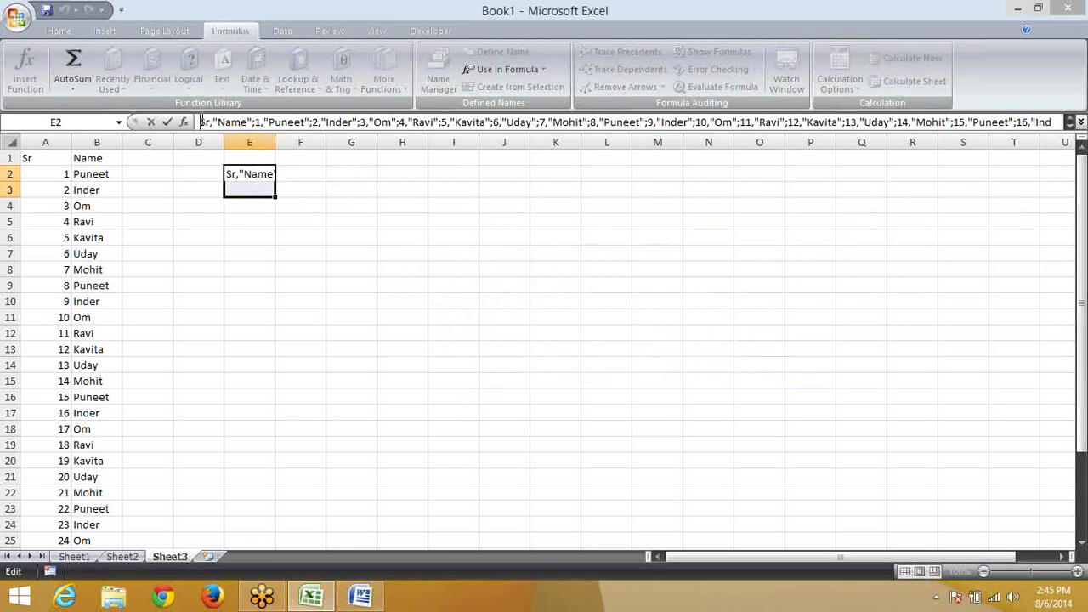
type("\",")
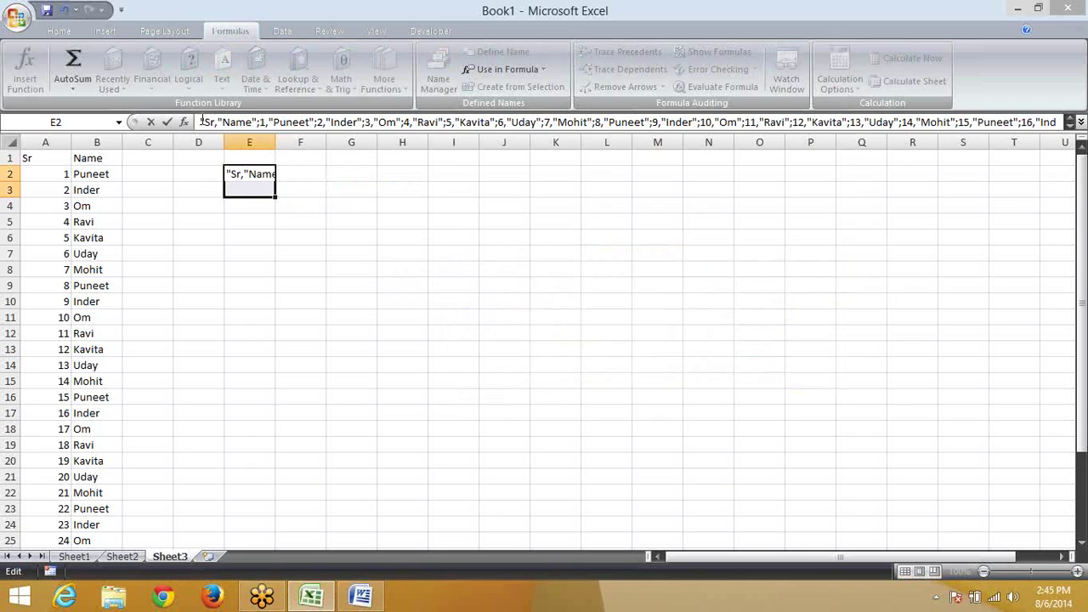
type("\"")
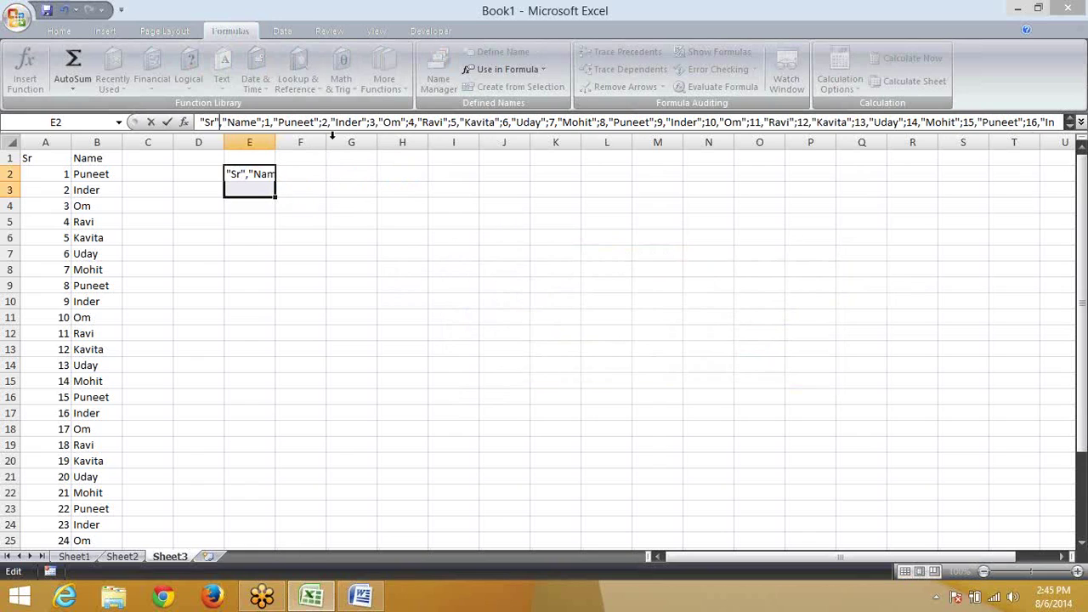
Step: Remove the trailing semicolon from the E2 text, copy the full string, and leave the cell without saving the edit
left_click_drag(339, 129, 345, 185)
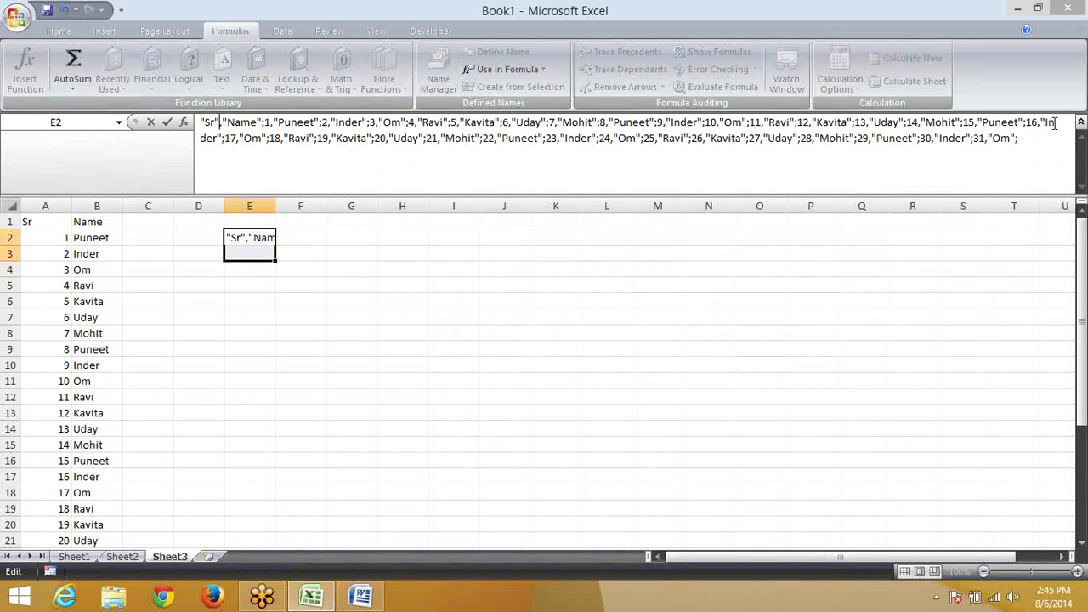
left_click(1025, 139)
key("BackSpace")
left_click_drag(201, 121, 253, 165)
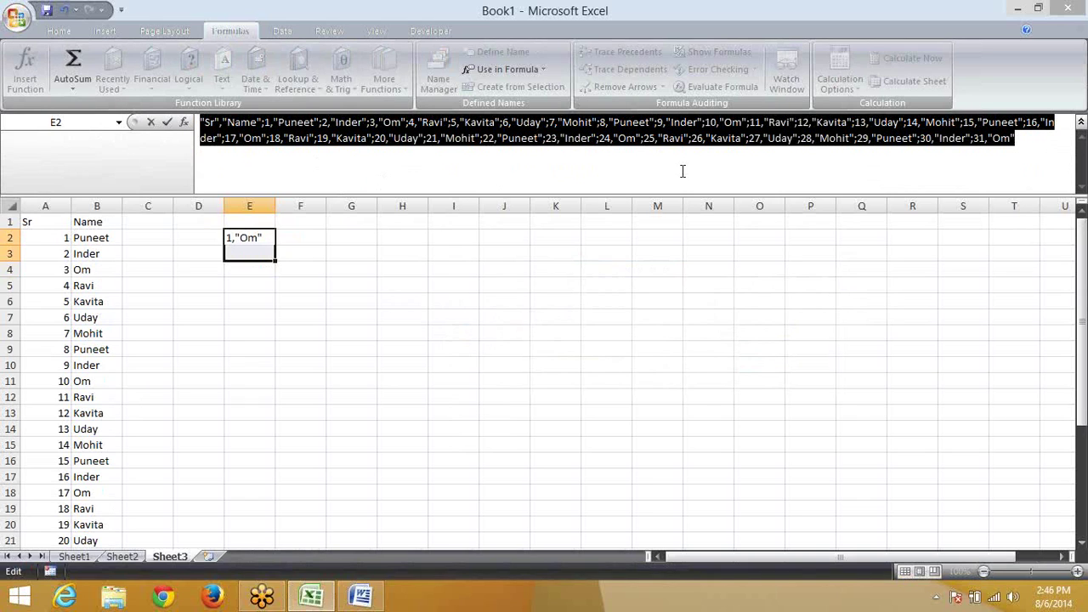
key("Escape")
left_click(506, 302)
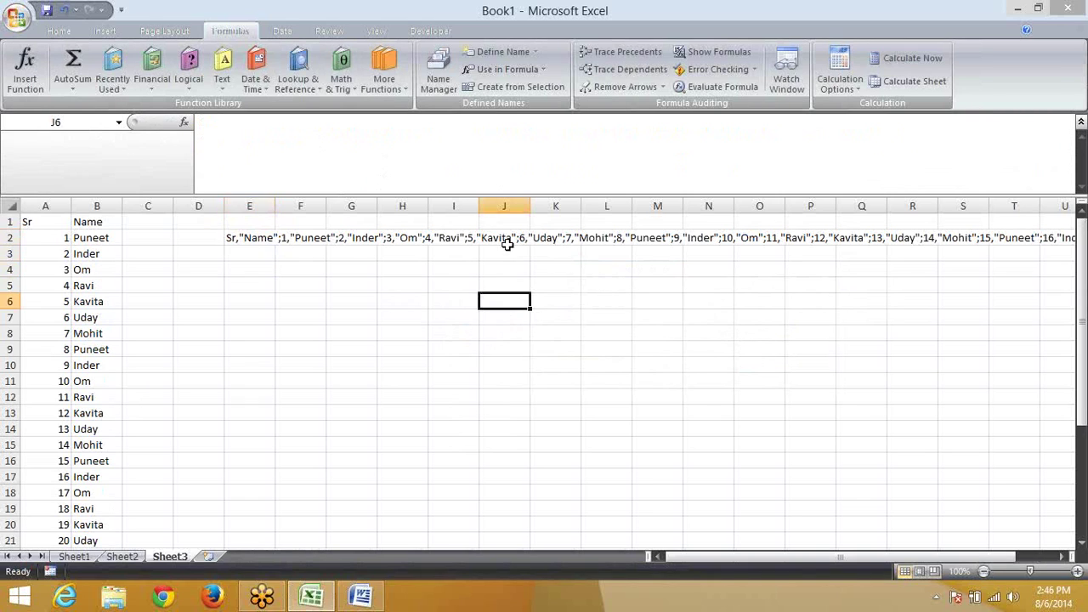
Step: Define a workbook name dd that refers to the copied string as an array constant in curly braces, and collapse the formula bar
left_click(495, 51)
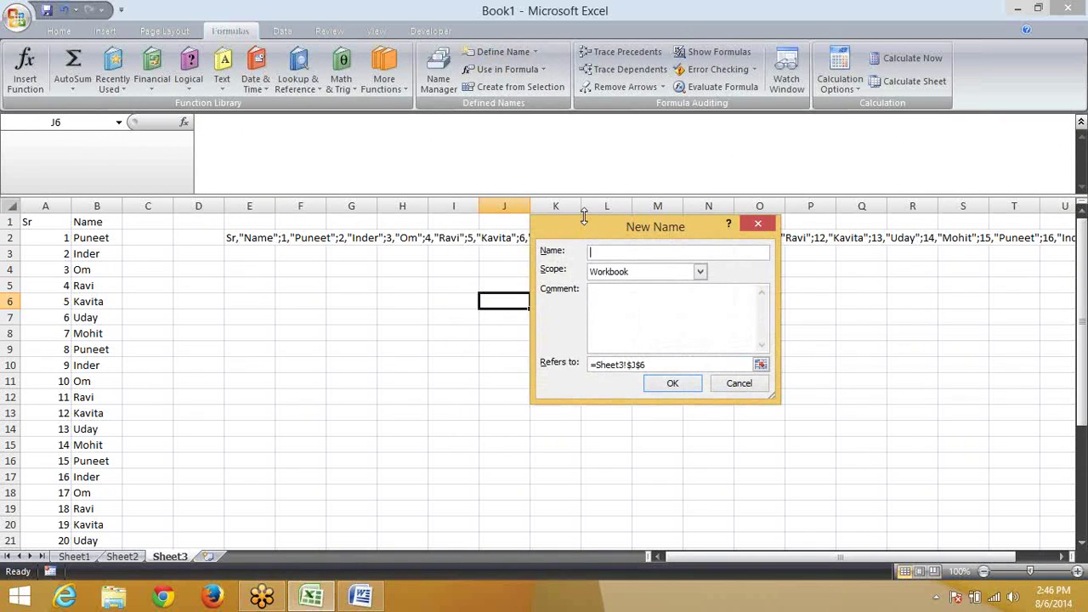
type("dd")
left_click_drag(668, 367, 598, 364)
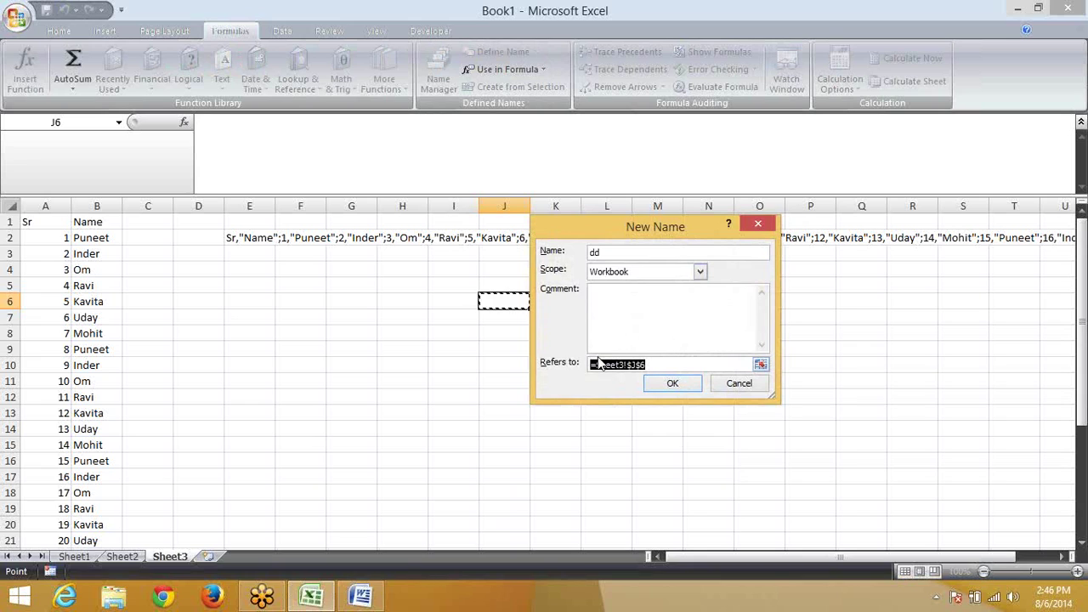
type("={")
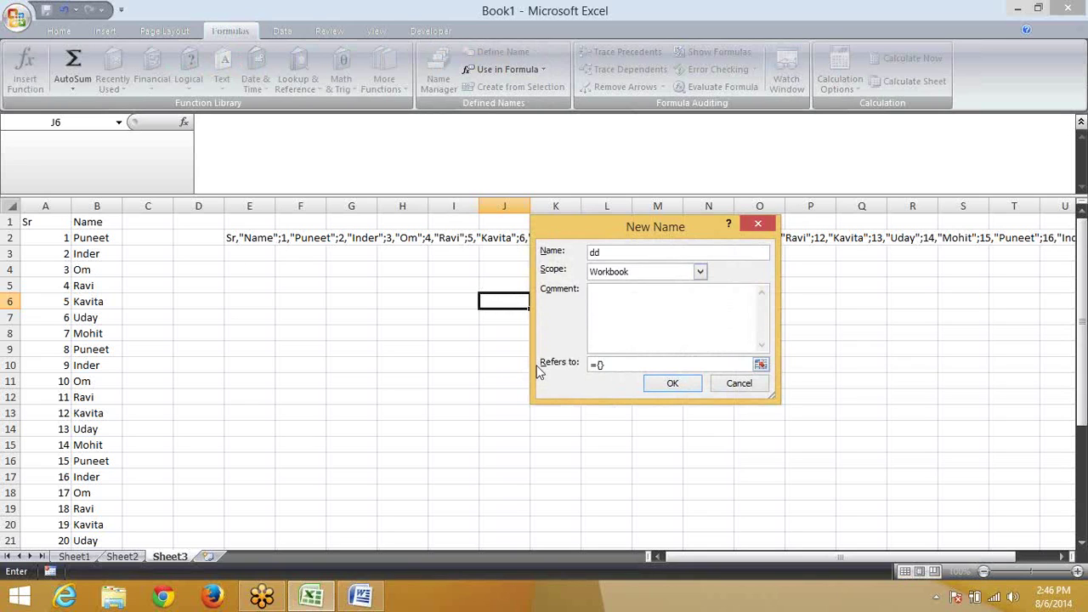
left_click(601, 365)
key("ctrl+v")
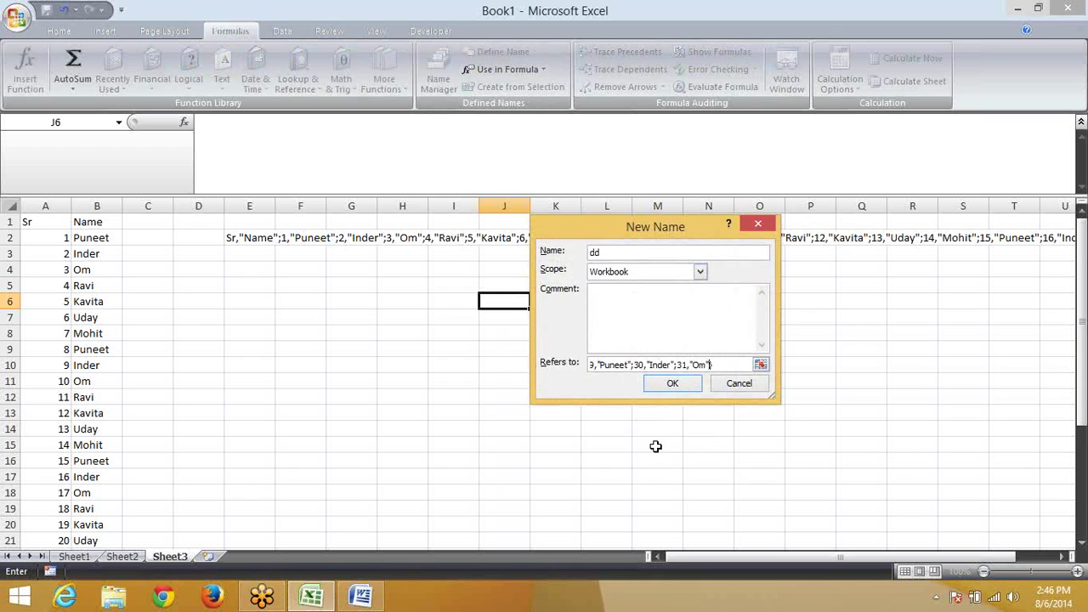
left_click(684, 385)
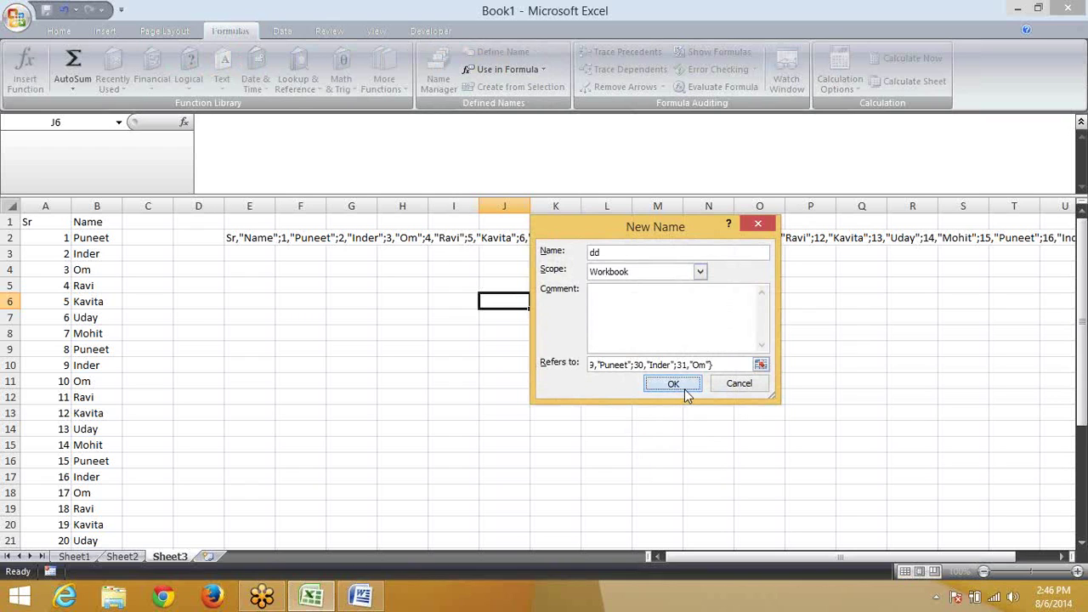
left_click(253, 193)
left_click_drag(255, 193, 267, 127)
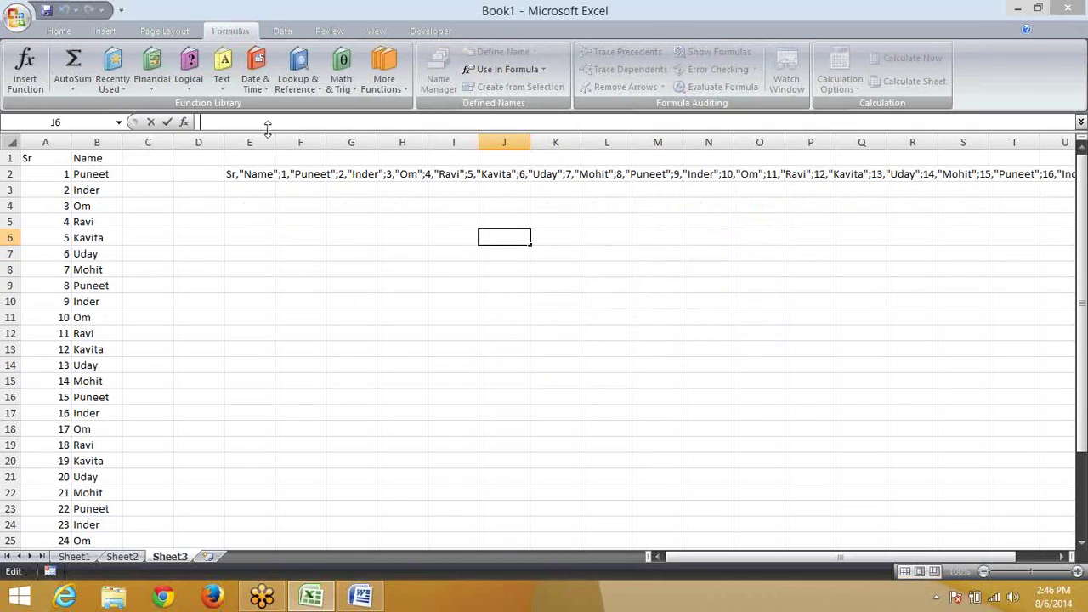
Step: Enter the lookup value 11 in cell E11 of Sheet2
left_click(136, 557)
left_click(260, 313)
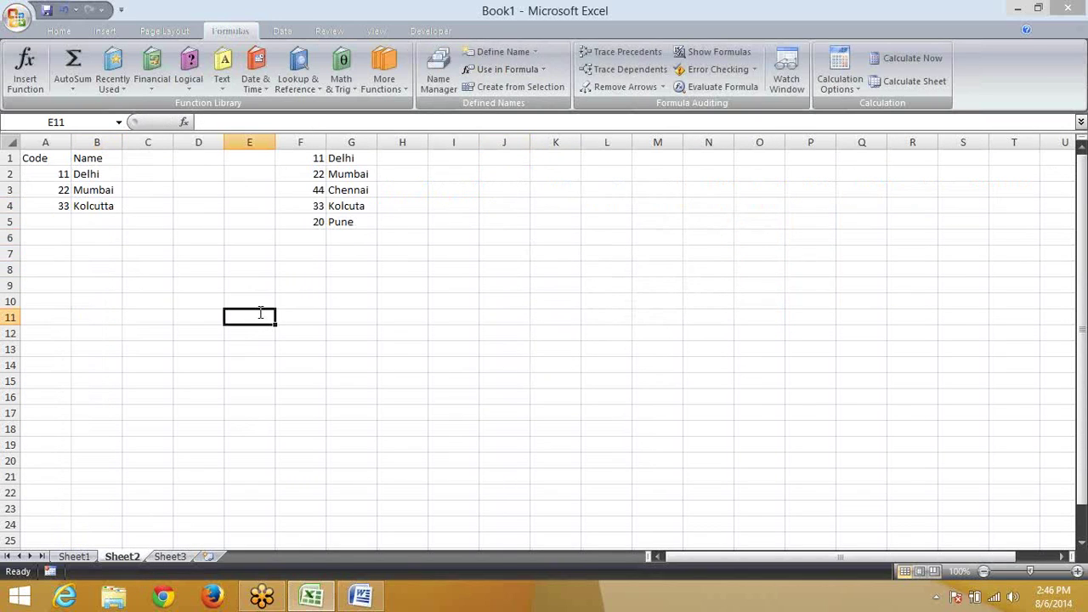
type("11")
key("Tab")
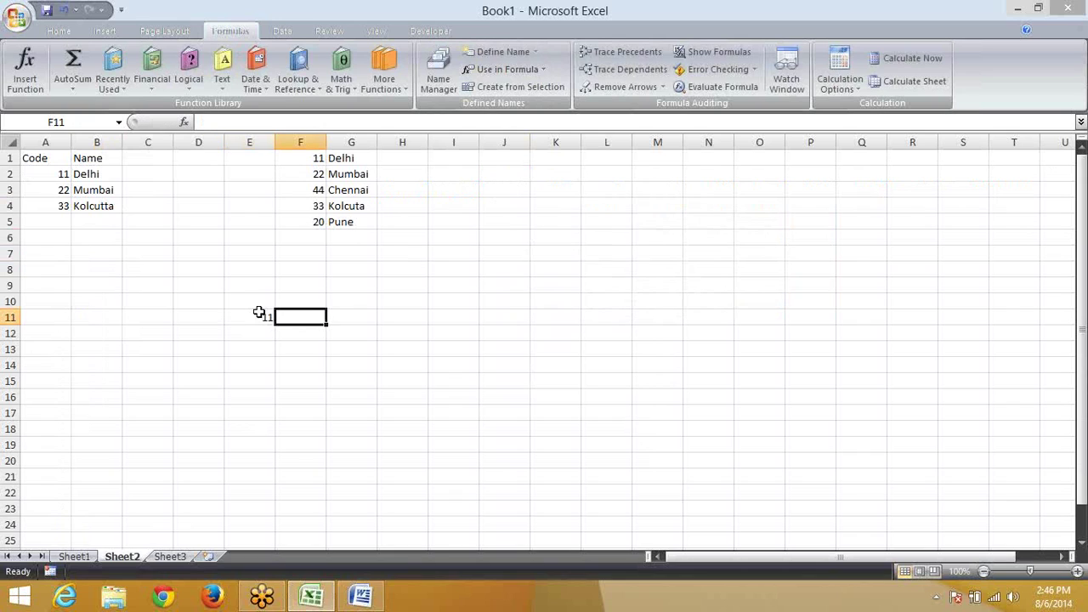
Step: Look up the E11 value in the named array with =VLOOKUP(E11,dd,2,1) in cell F11
type("=vl")
key("Tab")
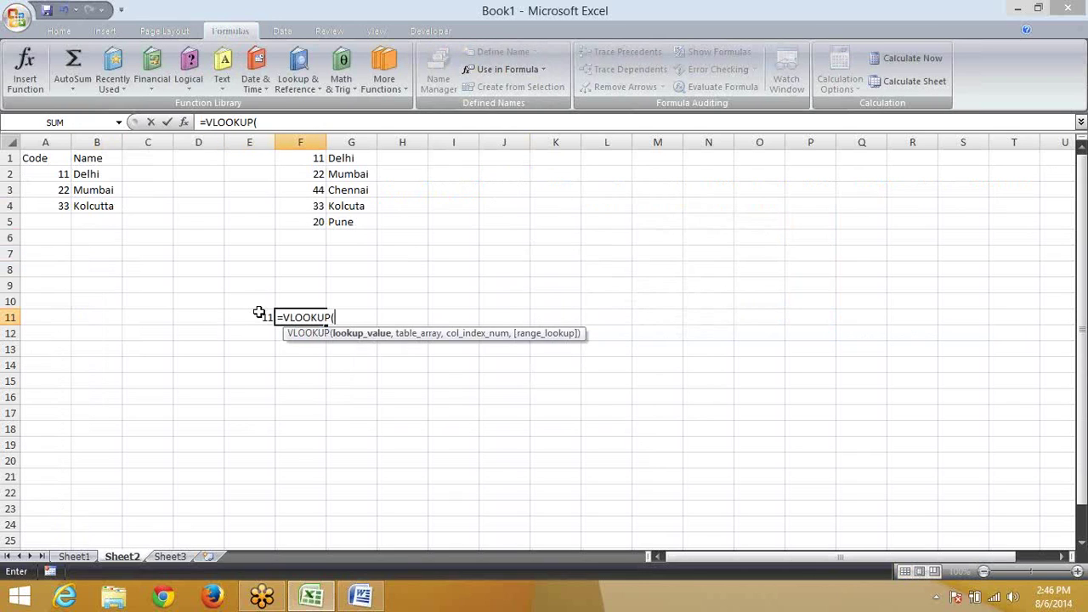
left_click(259, 314)
type(",d")
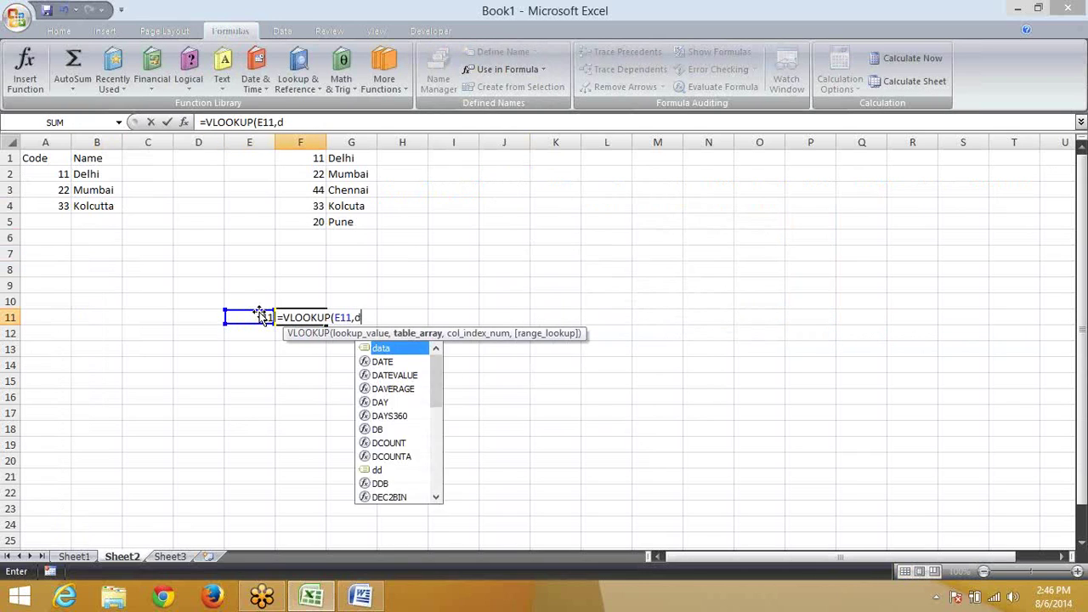
type("d,2,1")
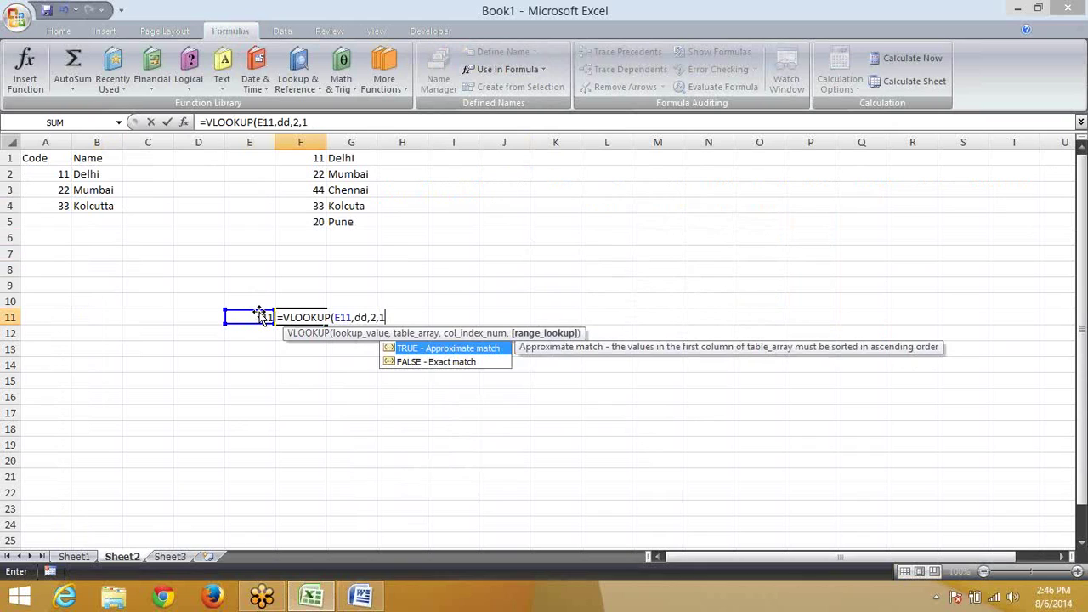
key("Return")
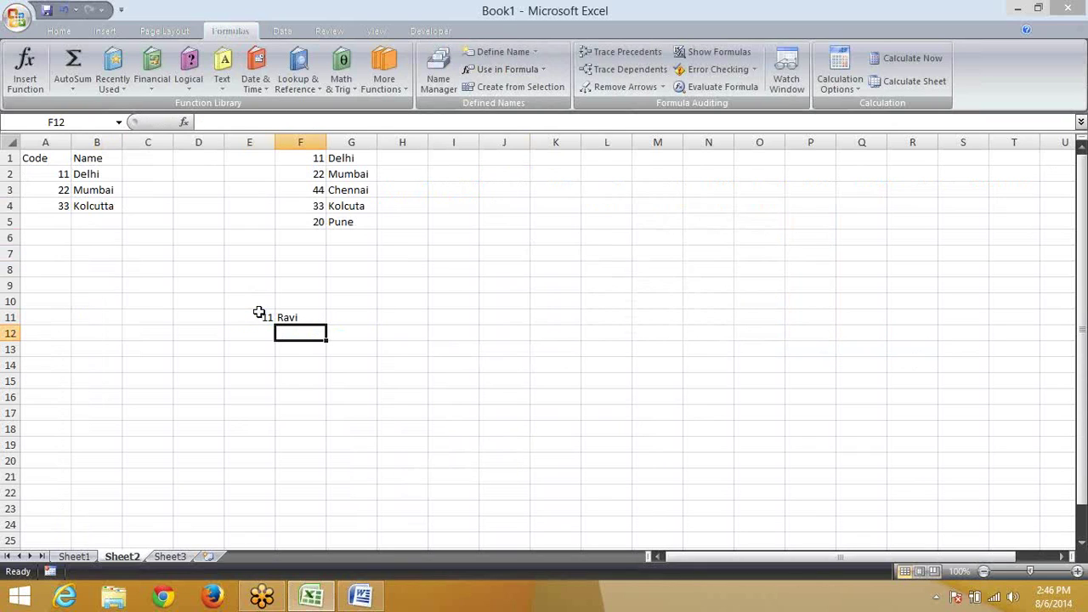
Step: Insert a new worksheet and enter the formula =dd in cell A1
left_click(208, 556)
type("=dd")
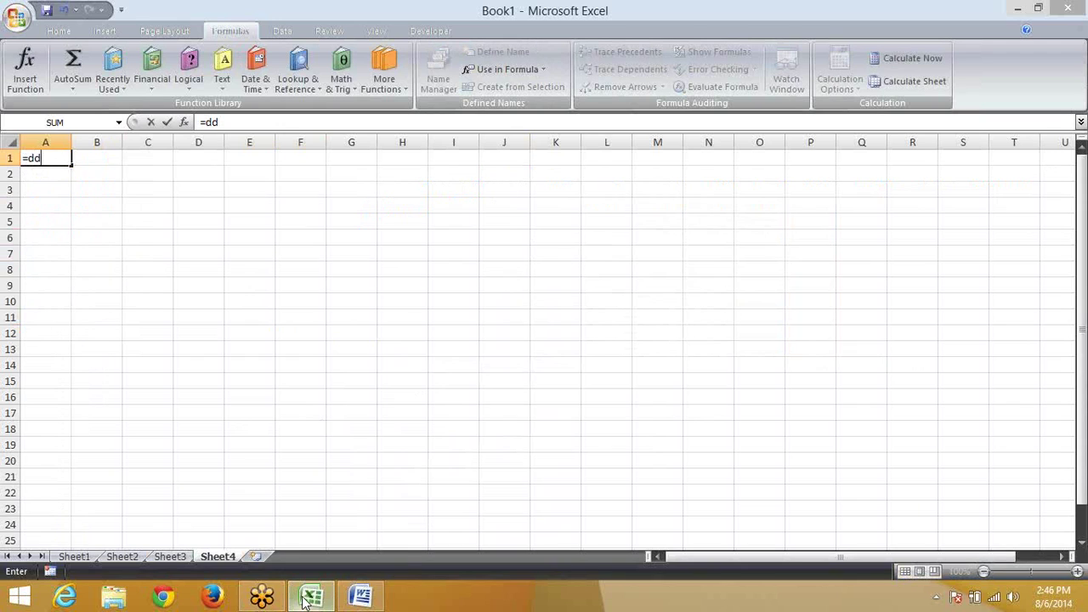
mouse_move(305, 600)
key("Return")
key("Up")
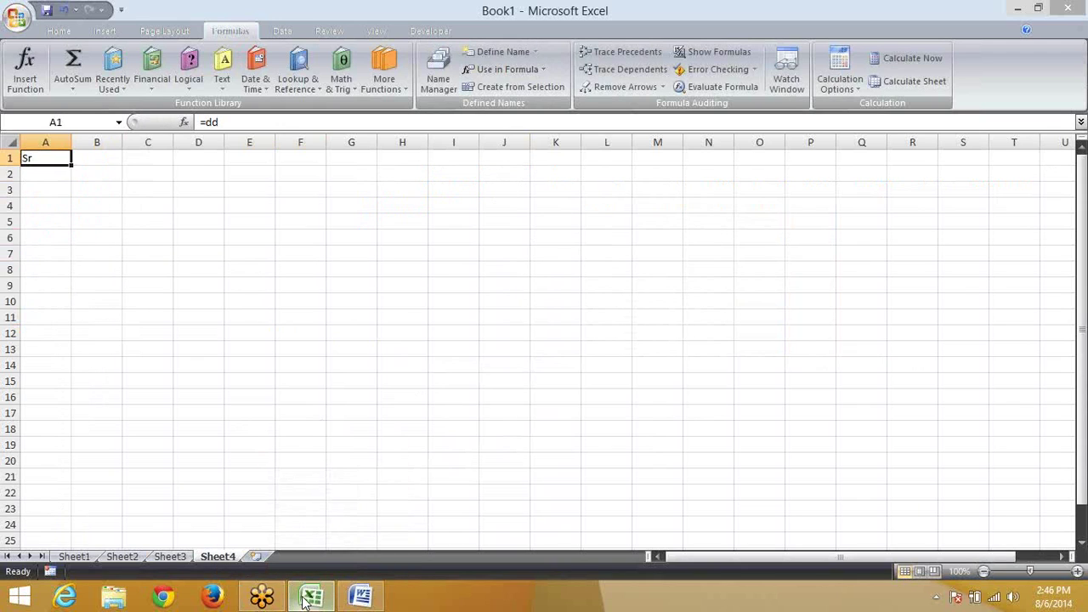
Step: Extend =dd over the range A1:B18 as an array formula
key("shift+Right")
key("shift+Down")
key("shift+Down")
key("shift+Down")
key("shift+Down")
key("shift+Down")
key("shift+Down")
key("shift+Down")
key("shift+Down")
key("shift+Down")
key("shift+Down")
key("shift+Down")
key("shift+Down")
key("shift+Down")
key("shift+Down")
key("shift+Down")
key("shift+Down")
key("shift+Down")
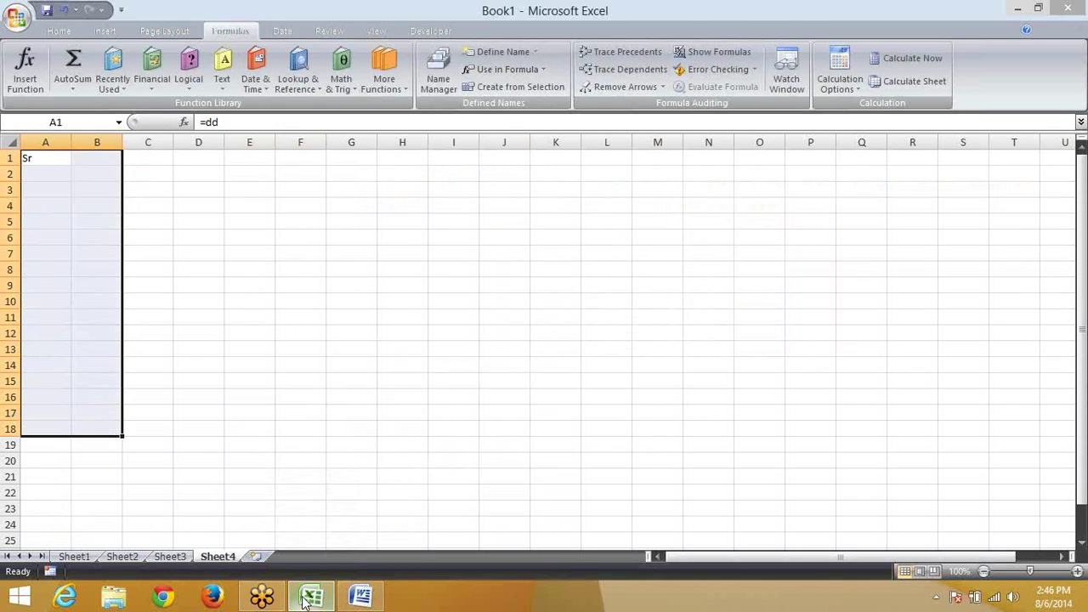
key("F2")
key("ctrl+shift+Return")
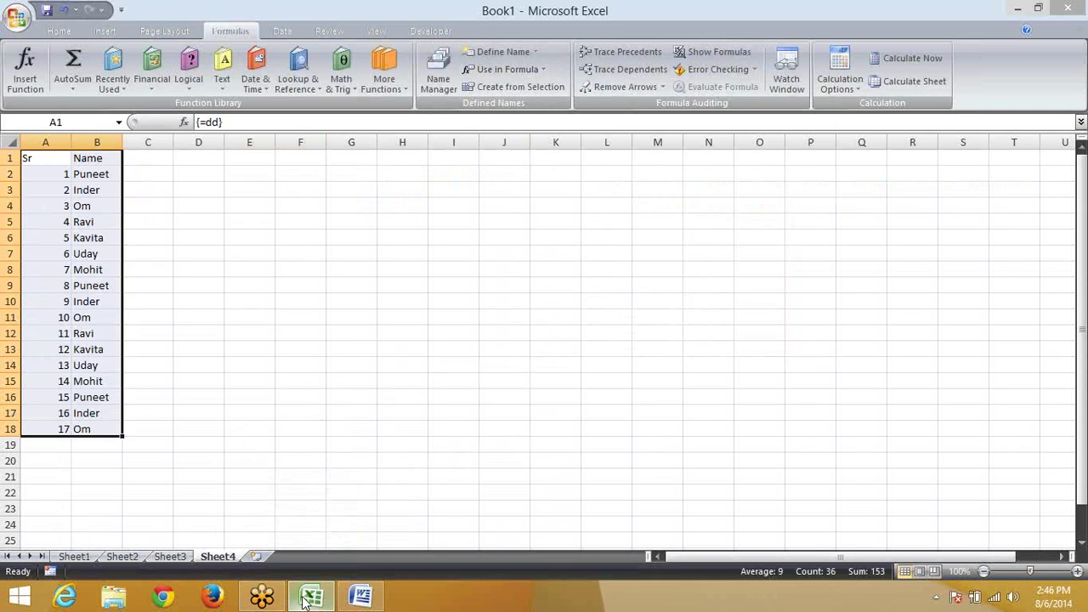
Step: Examine the array formula's cells on Sheet4 and review the examples on Sheet3, Sheet2 and Sheet1
key("Down")
key("Down")
key("Right")
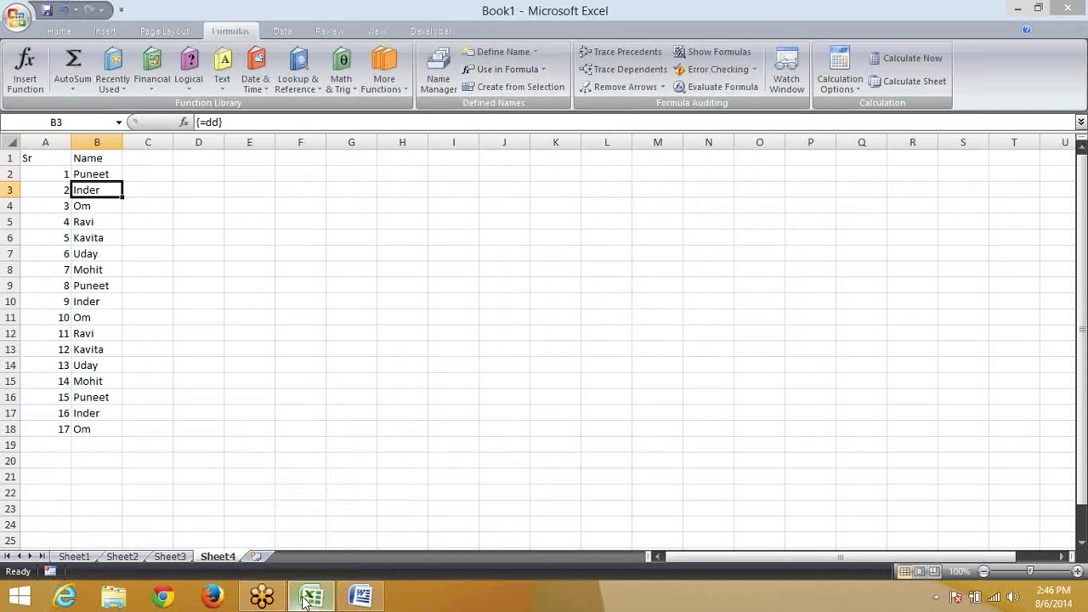
key("Down")
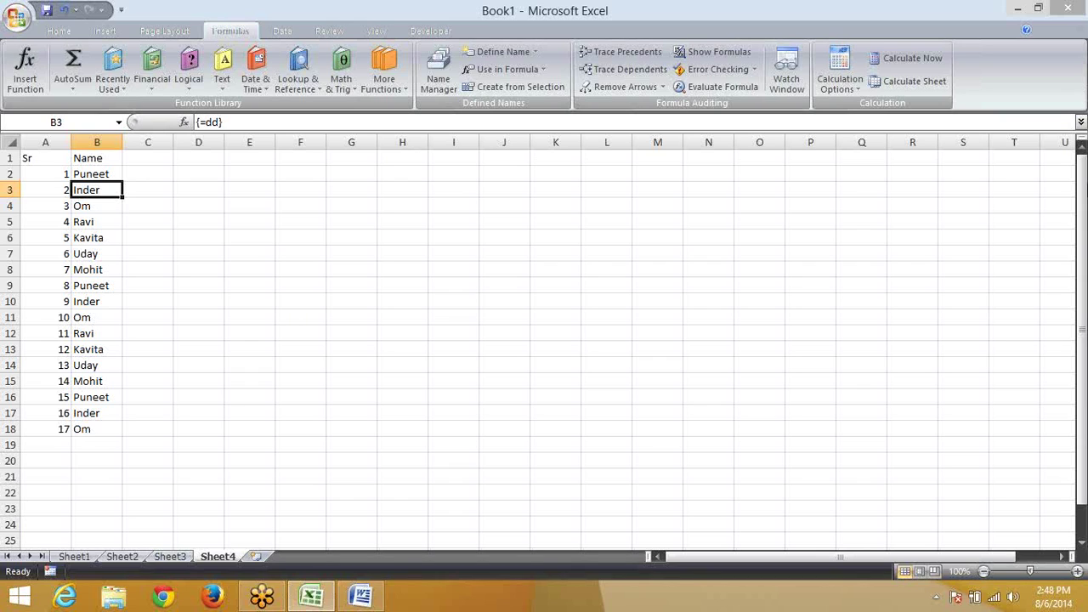
left_click(88, 207)
left_click(188, 560)
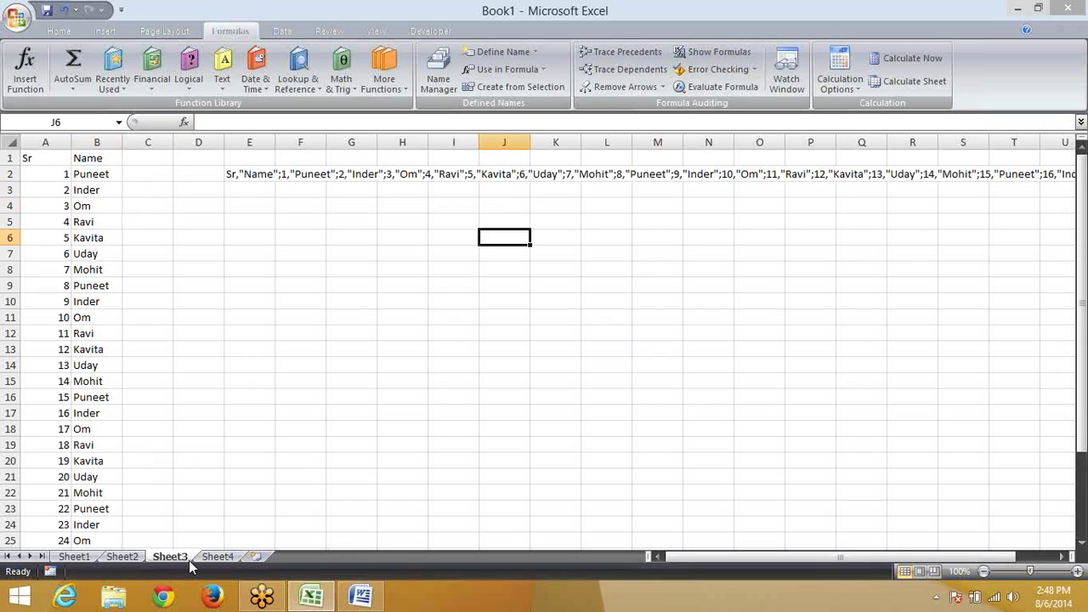
left_click(141, 546)
left_click(119, 558)
left_click(93, 558)
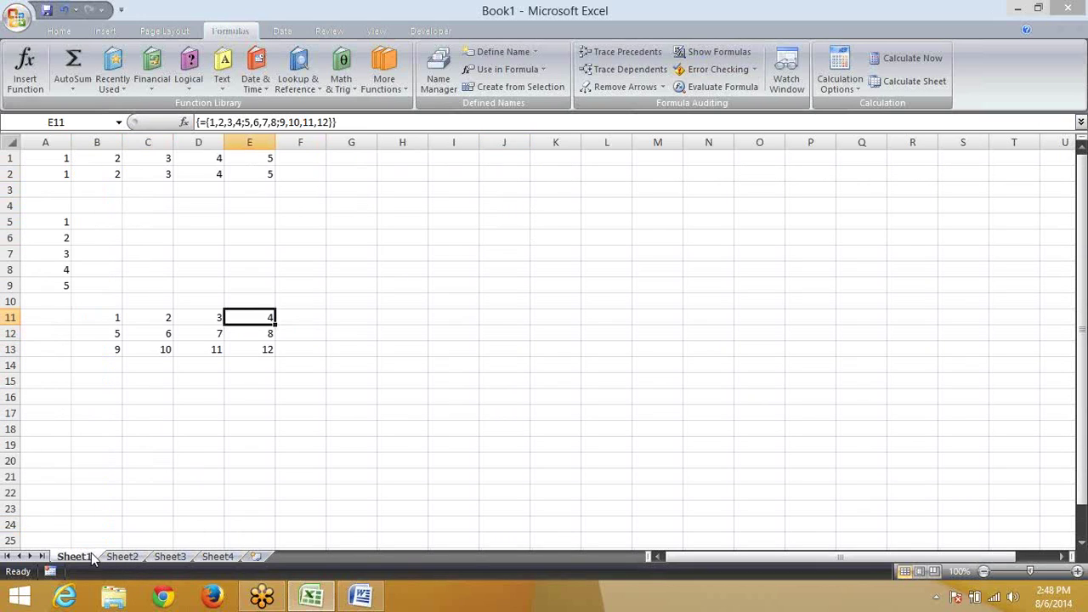
Step: Insert another worksheet and enter 12, 32, 43 and 54 in cells A1:D1
left_click(253, 558)
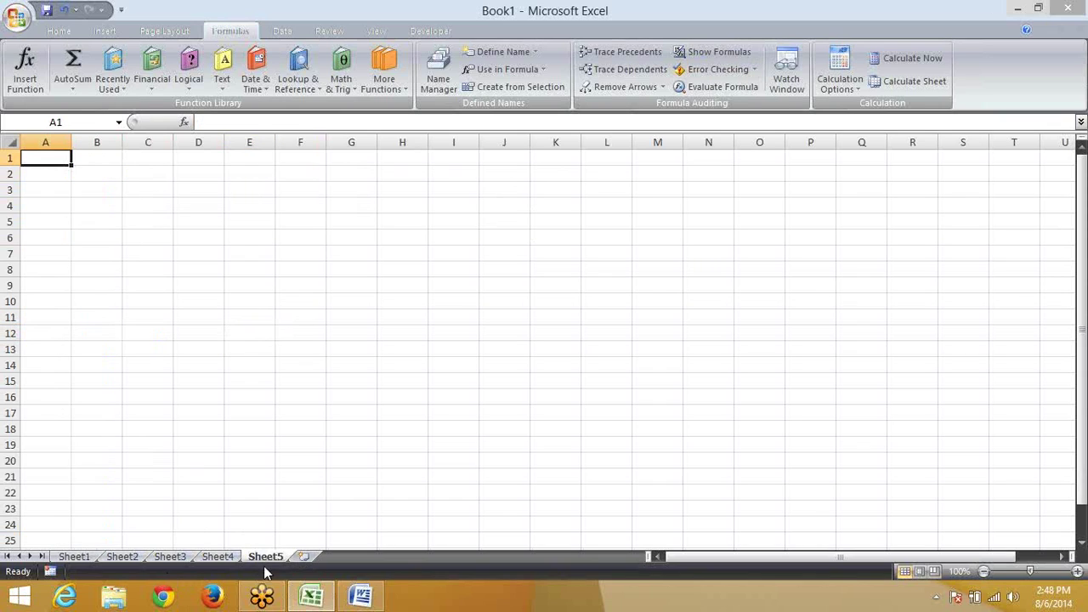
mouse_move(332, 602)
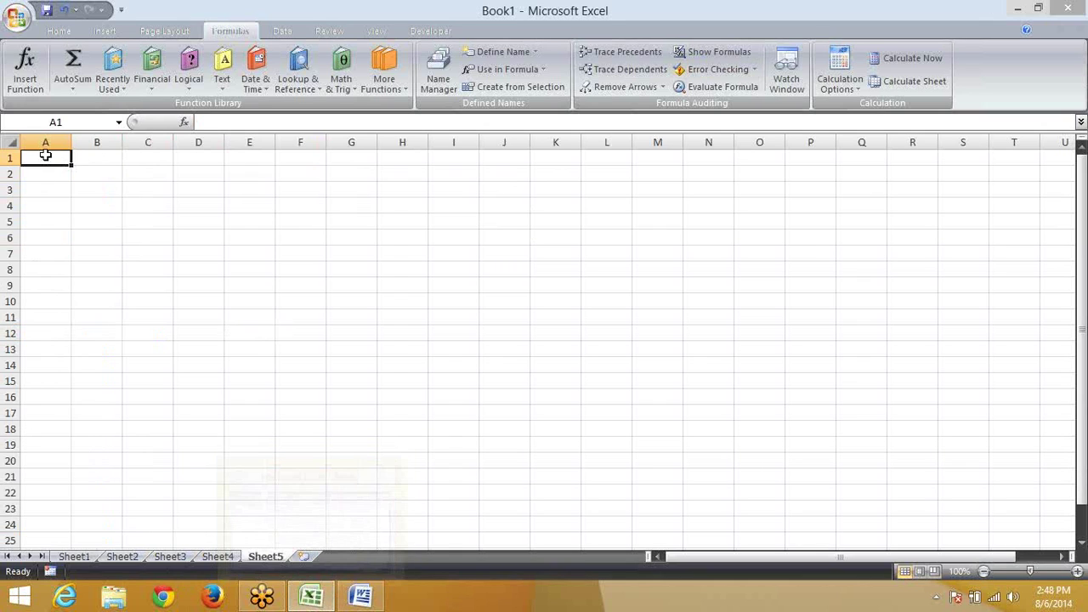
type("12")
key("Tab")
type("32")
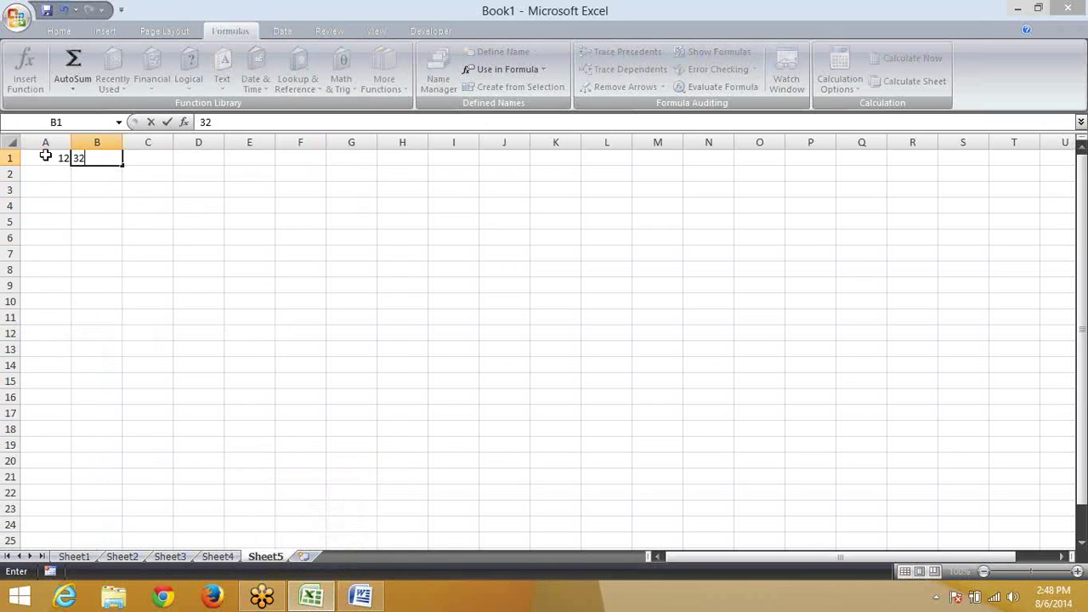
key("Tab")
type("43")
key("Tab")
type("54")
key("Tab")
Step: Enter 2, 3, 5 and 3 in cells A2:D2
key("Down")
key("Left")
key("Left")
key("Left")
key("Left")
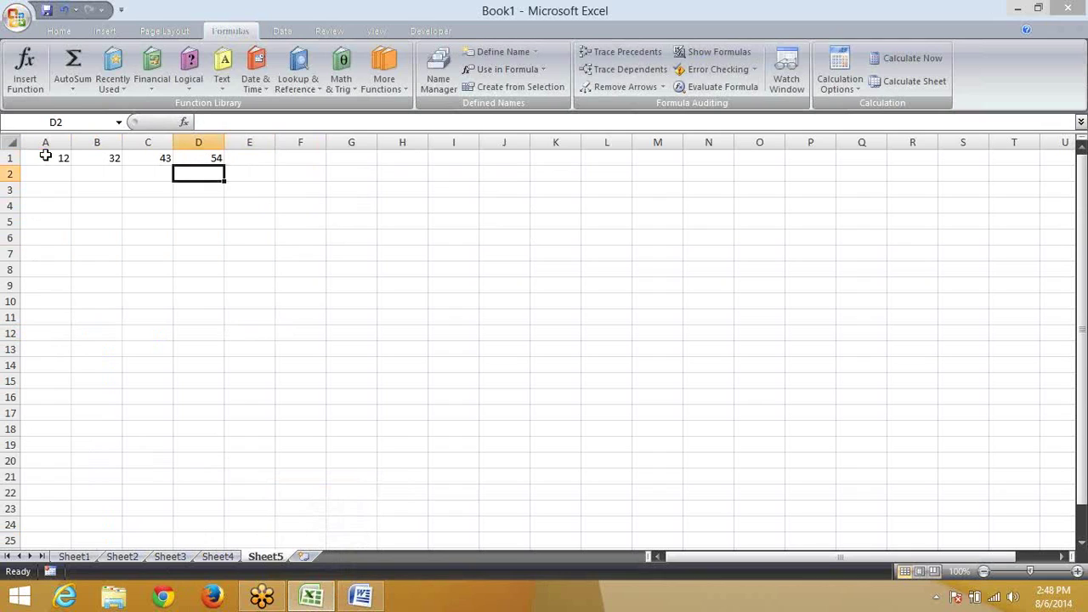
type("2")
key("Tab")
type("3")
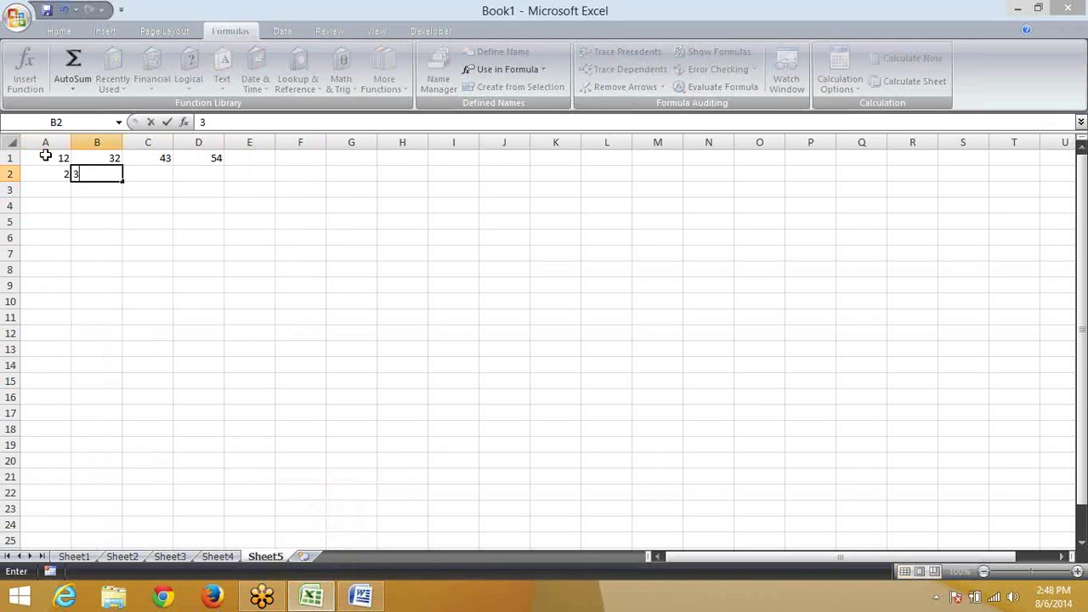
key("Tab")
type("5")
key("Tab")
type("3")
key("Tab")
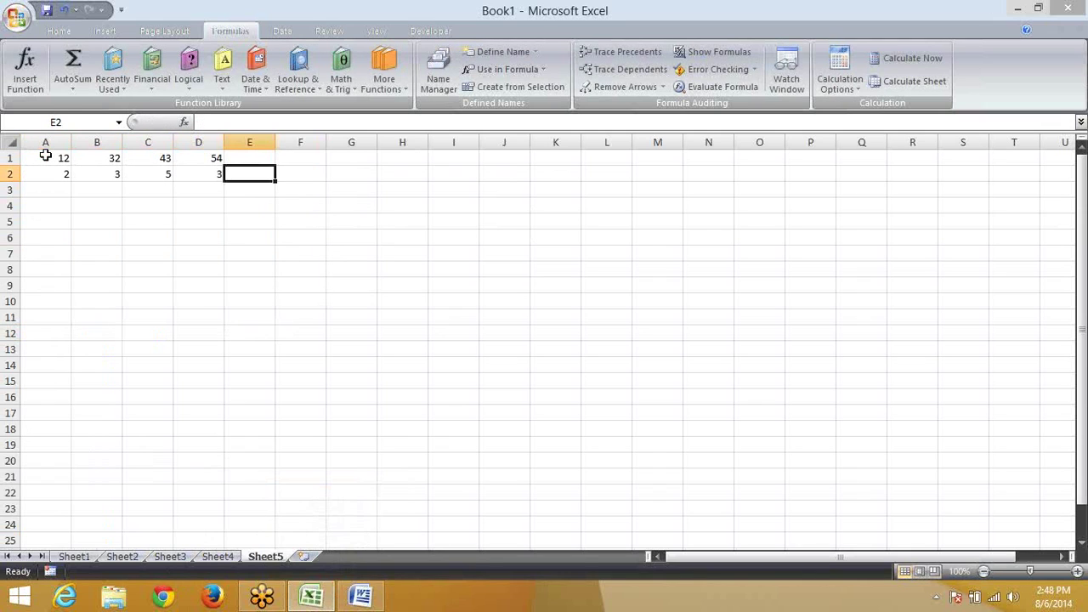
Step: Label the two number rows MRP in E1 and Qty in E2
key("Up")
type("MRP")
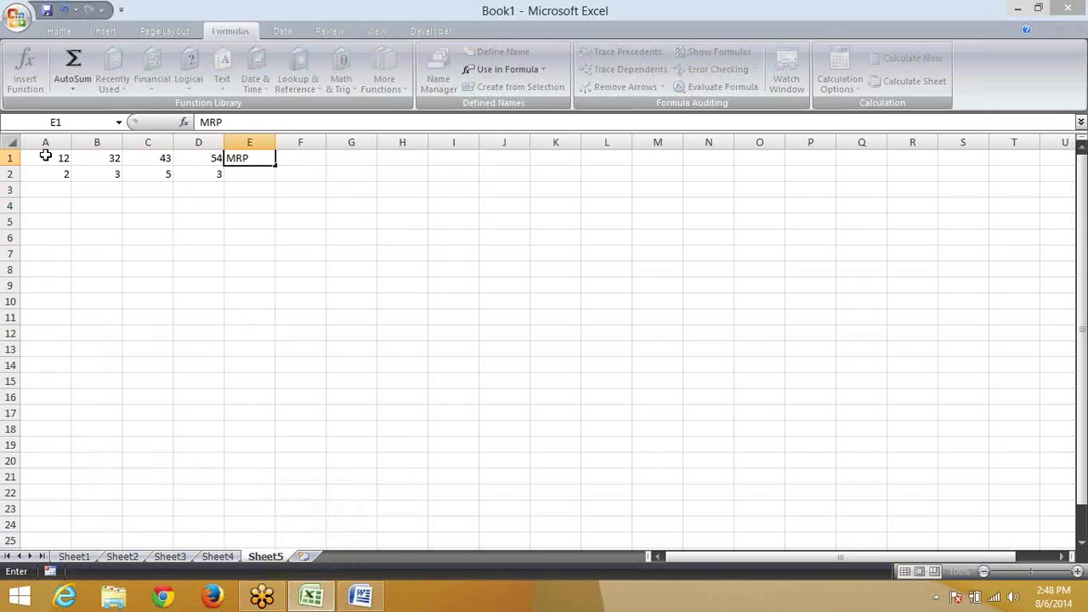
key("Return")
type("Qty")
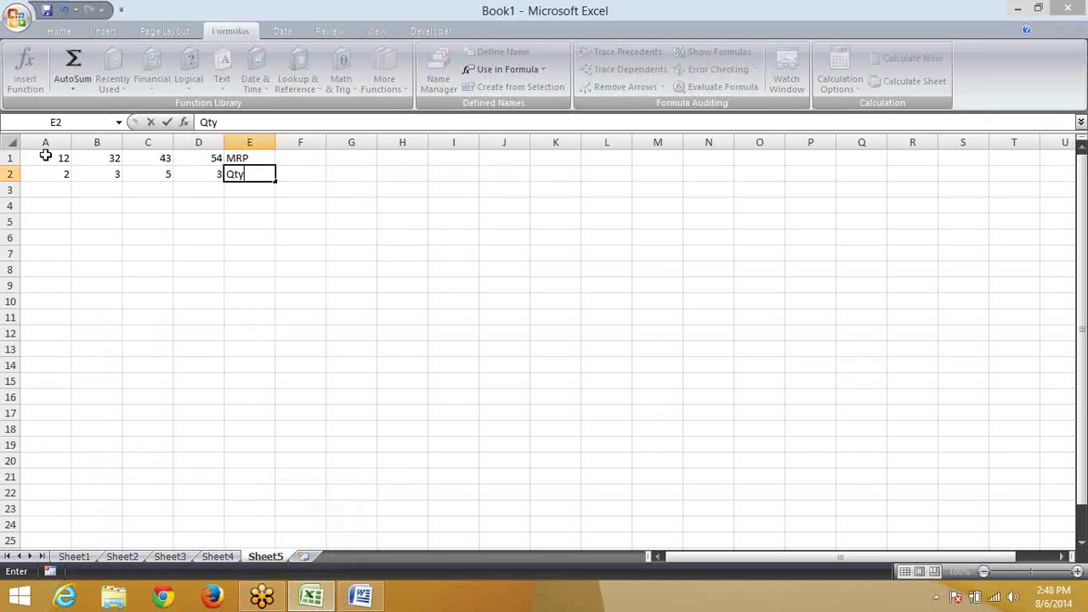
key("Return")
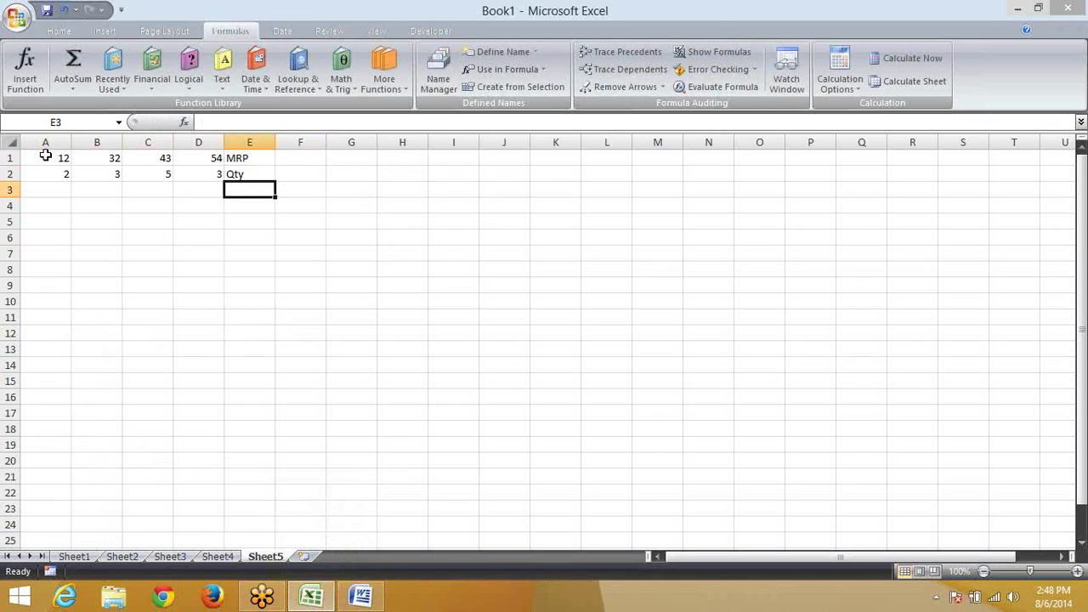
Step: Review the MRP and Qty values in the first two rows and select cell A3
left_click(62, 161)
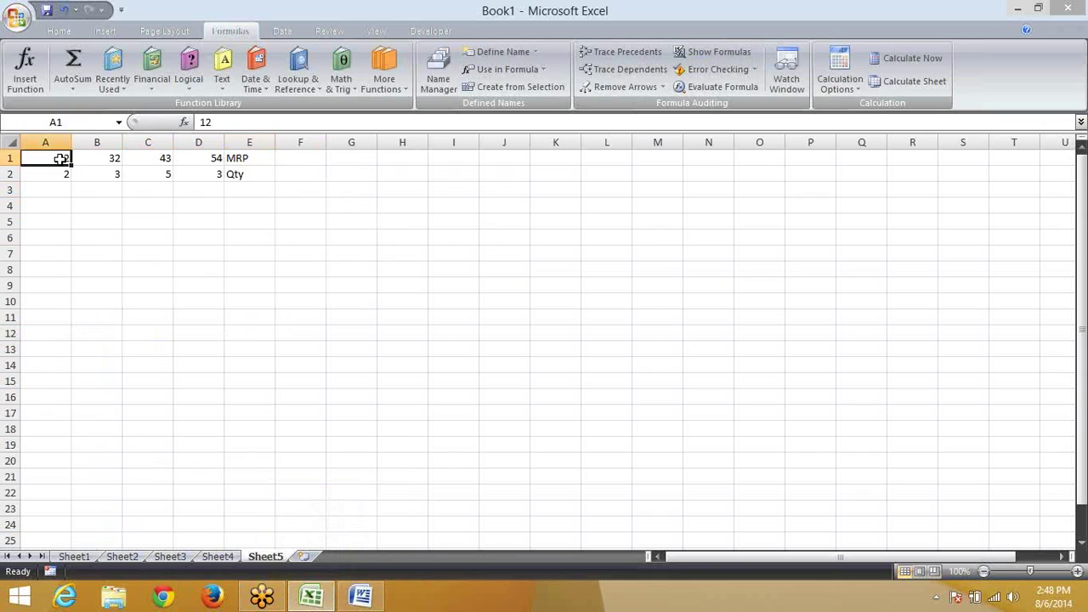
left_click(96, 176)
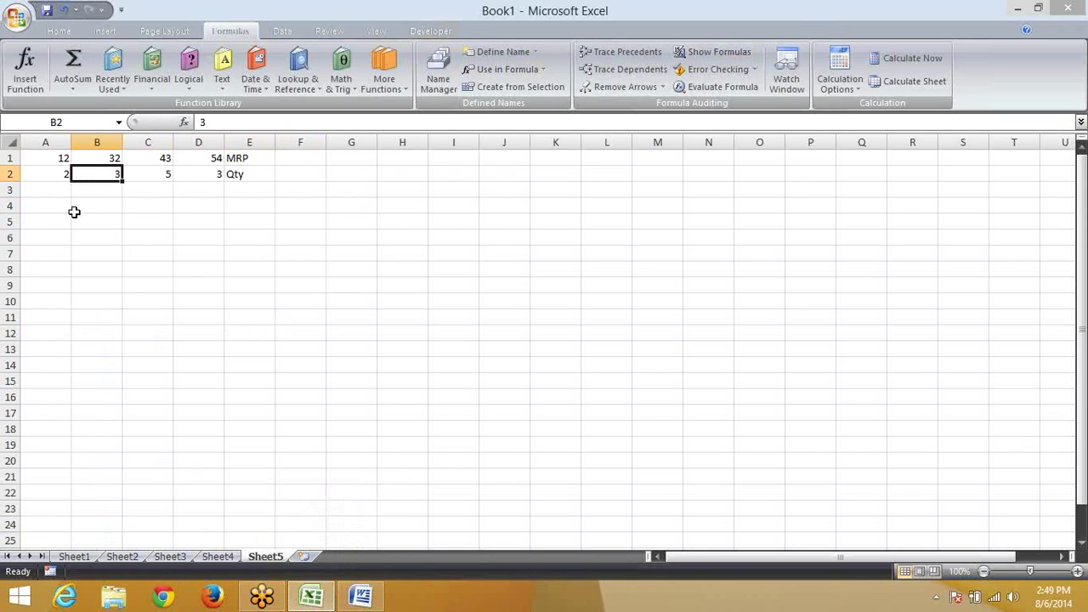
left_click(74, 211)
left_click(51, 191)
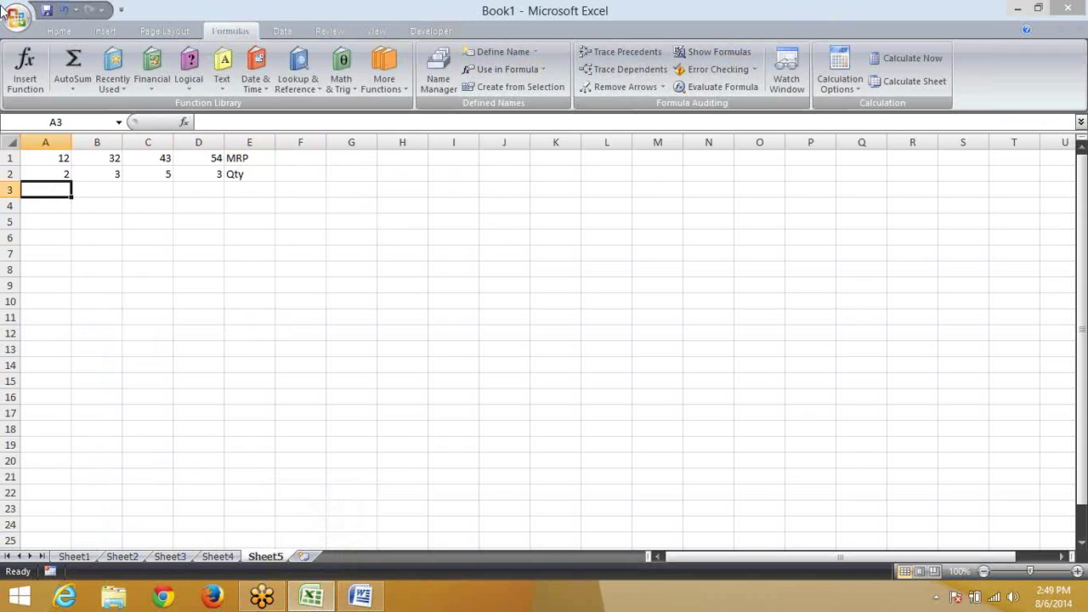
mouse_move(3, 118)
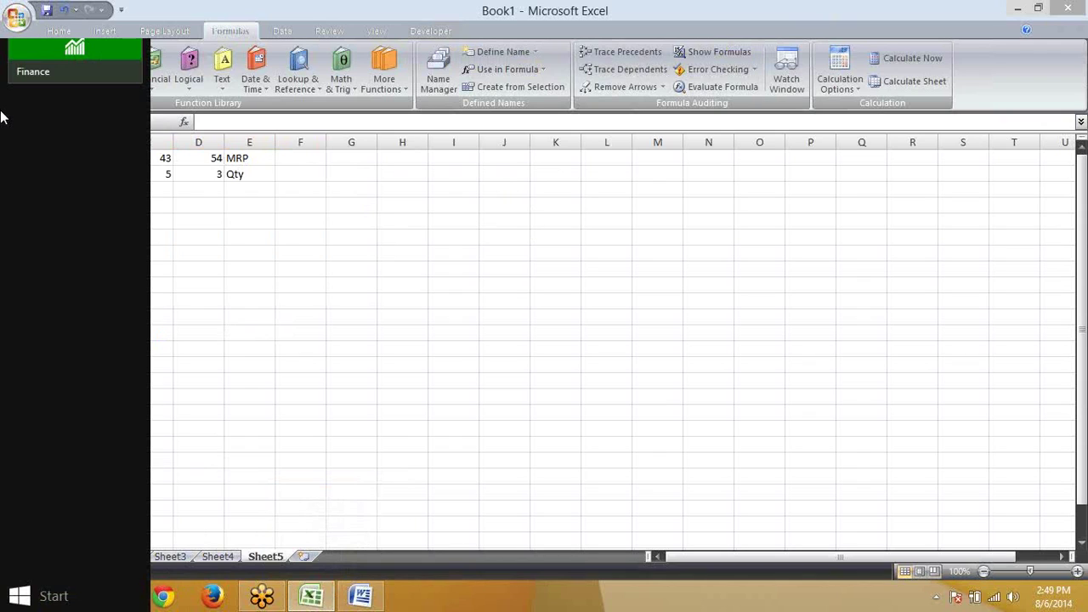
left_click(182, 189)
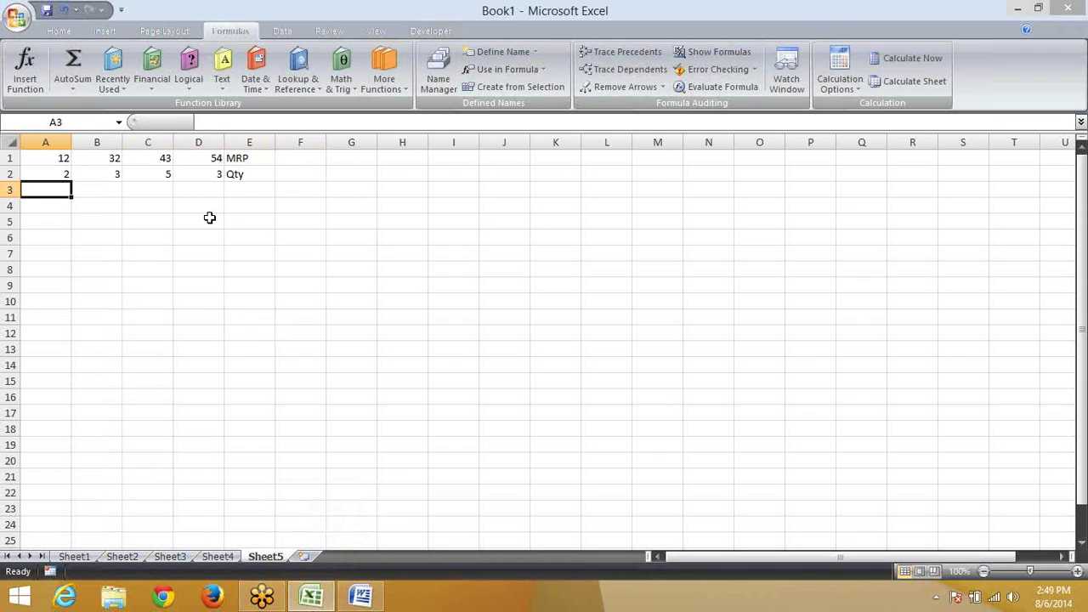
type("=")
key("Up")
key("Up")
key("Return")
key("Return")
key("Return")
key("Return")
key("Return")
key("Return")
key("Return")
key("Return")
key("Return")
key("Return")
key("Return")
key("Return")
key("Return")
key("Return")
key("Return")
key("Return")
key("Return")
key("Return")
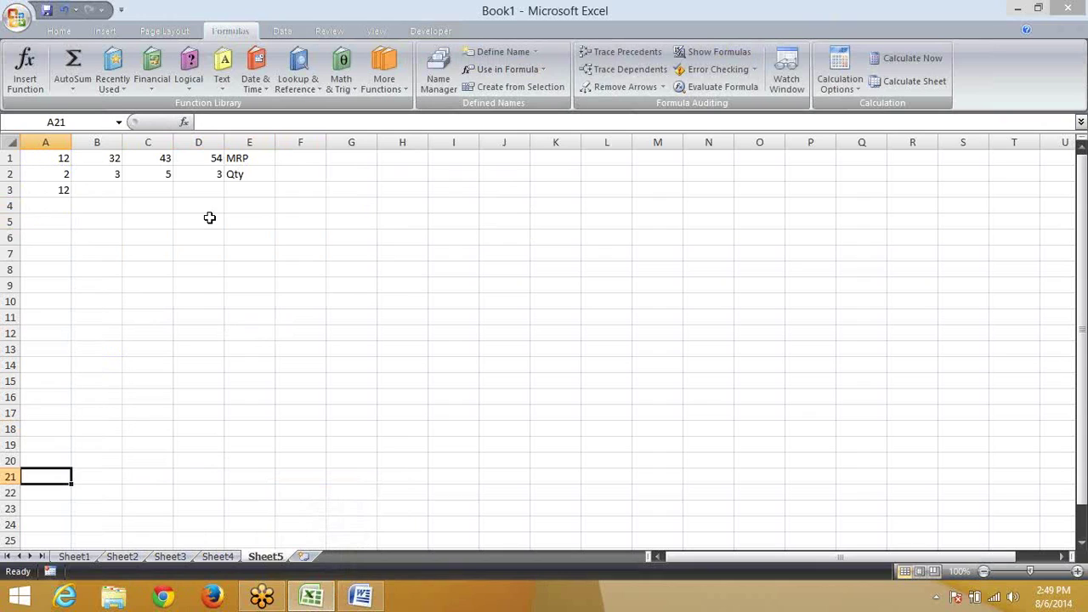
key("ctrl+Up")
key("Down")
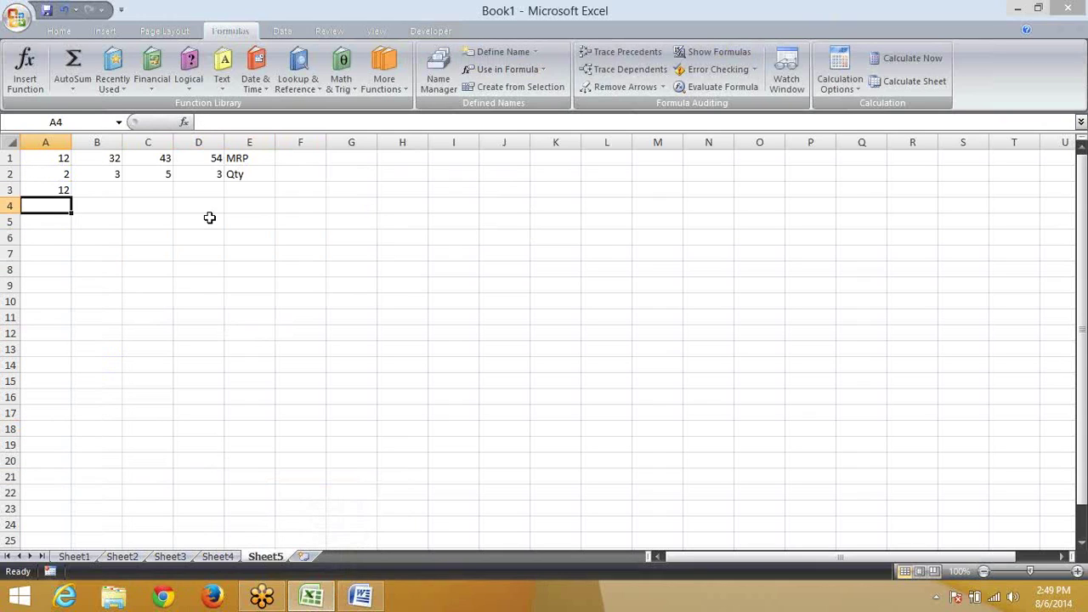
type("=")
key("Up")
key("Up")
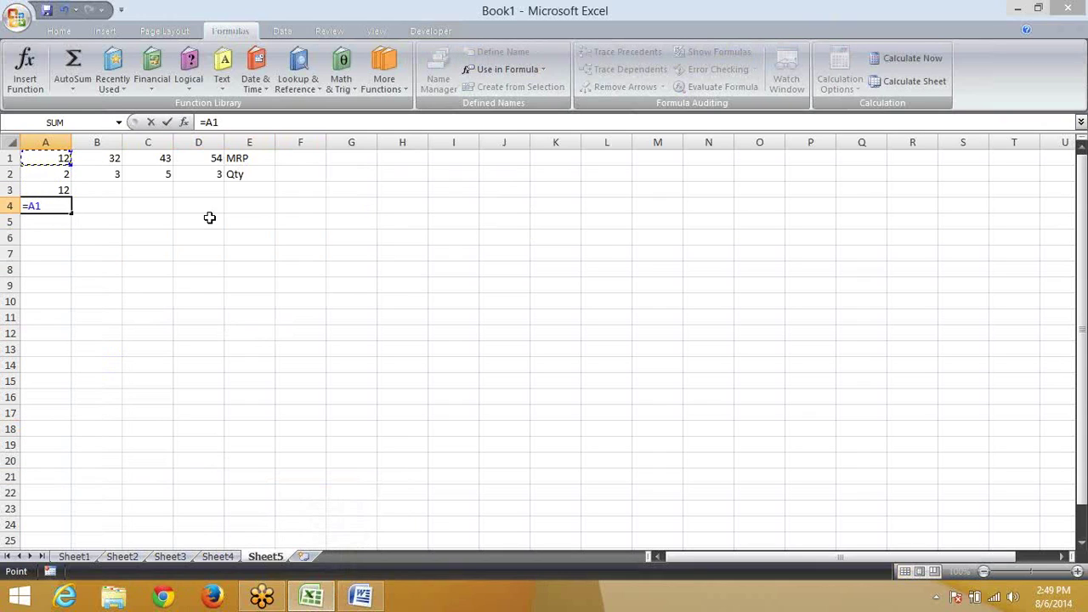
key("Escape")
key("Up")
key("Delete")
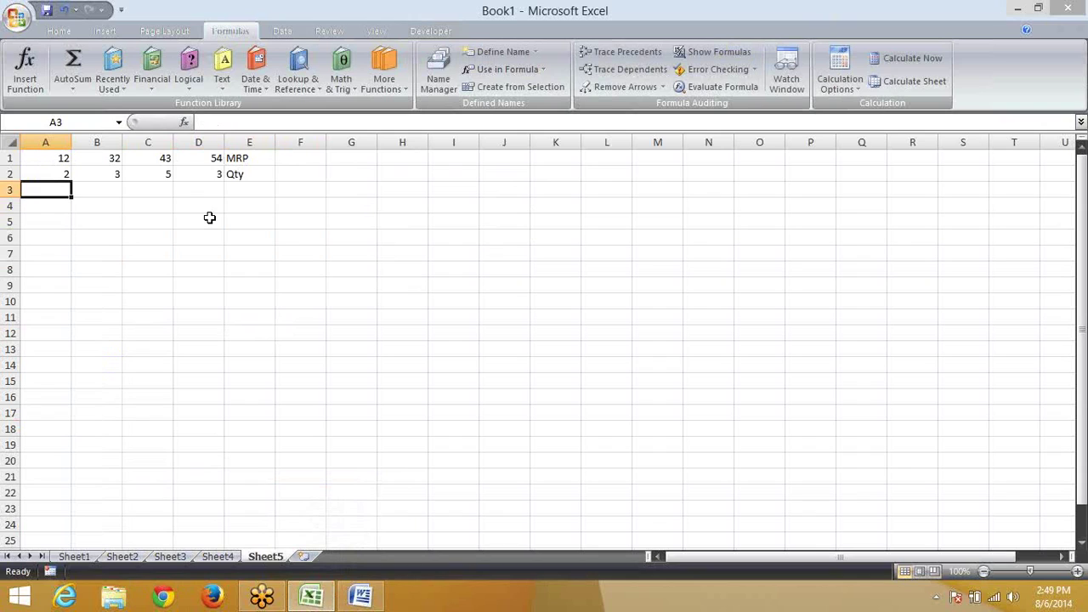
Step: Enter the formula =A1*A2 in cell A3 to multiply the first MRP by its quantity
type("=")
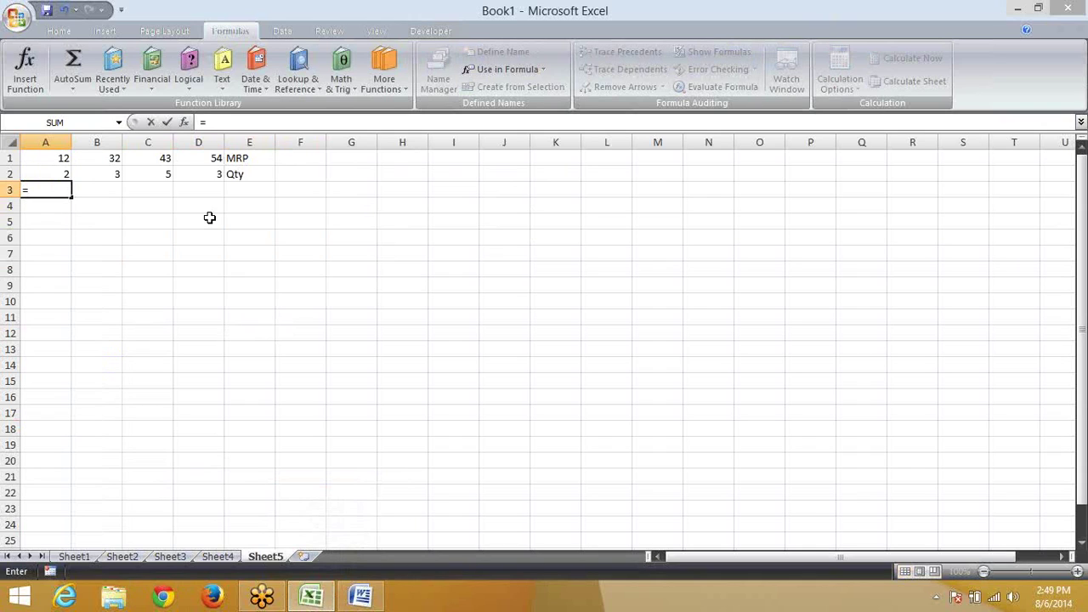
key("Up")
key("Up")
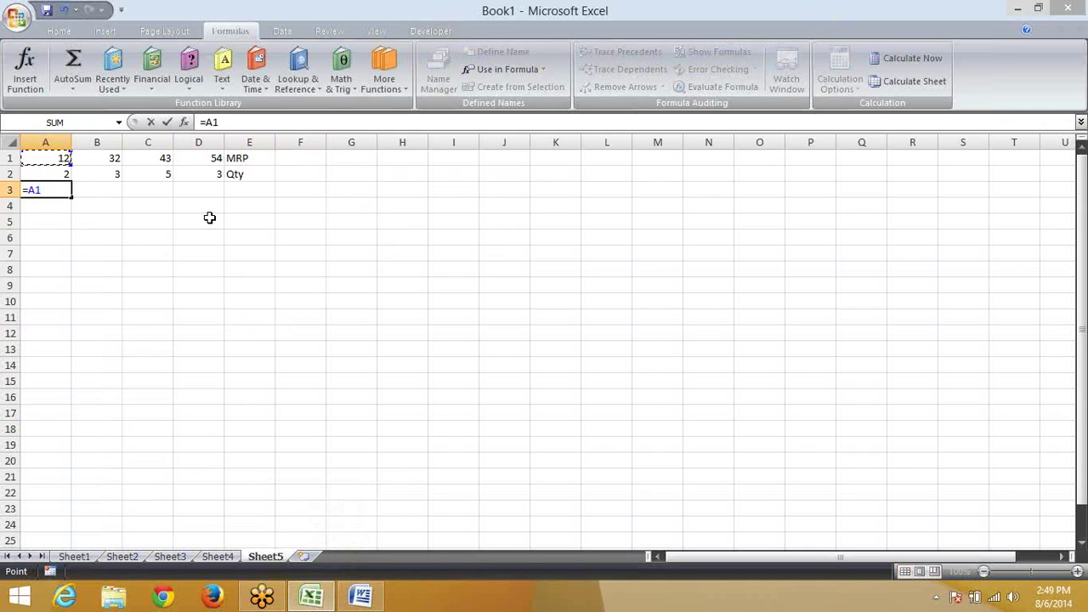
type("*")
key("Up")
key("Return")
Step: Fill the product formula in A3 across to D3
key("Up")
key("shift+Right")
key("shift+Right")
key("shift+Right")
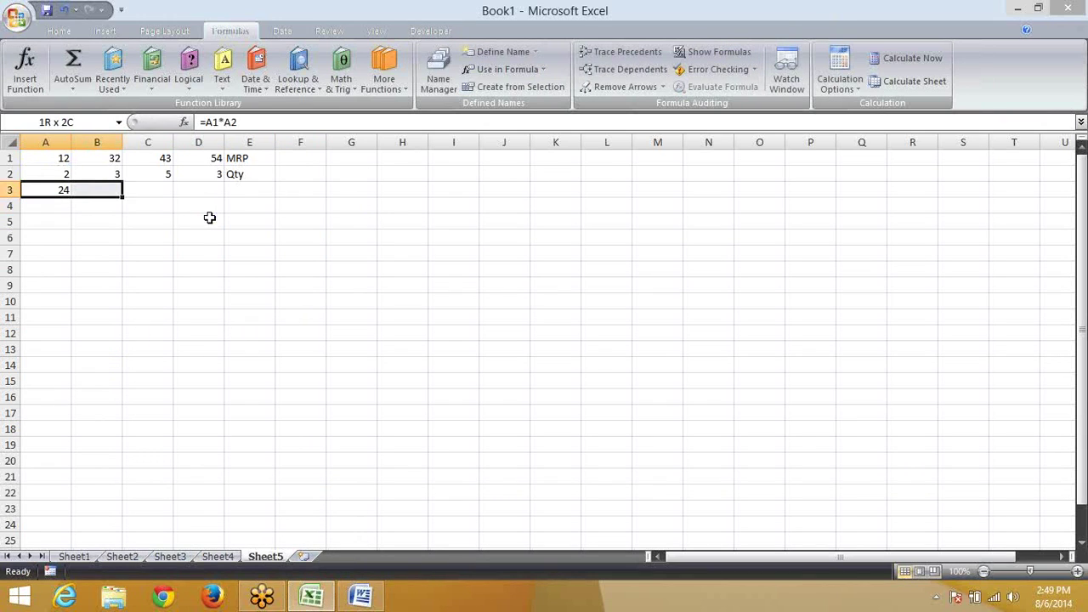
key("ctrl+r")
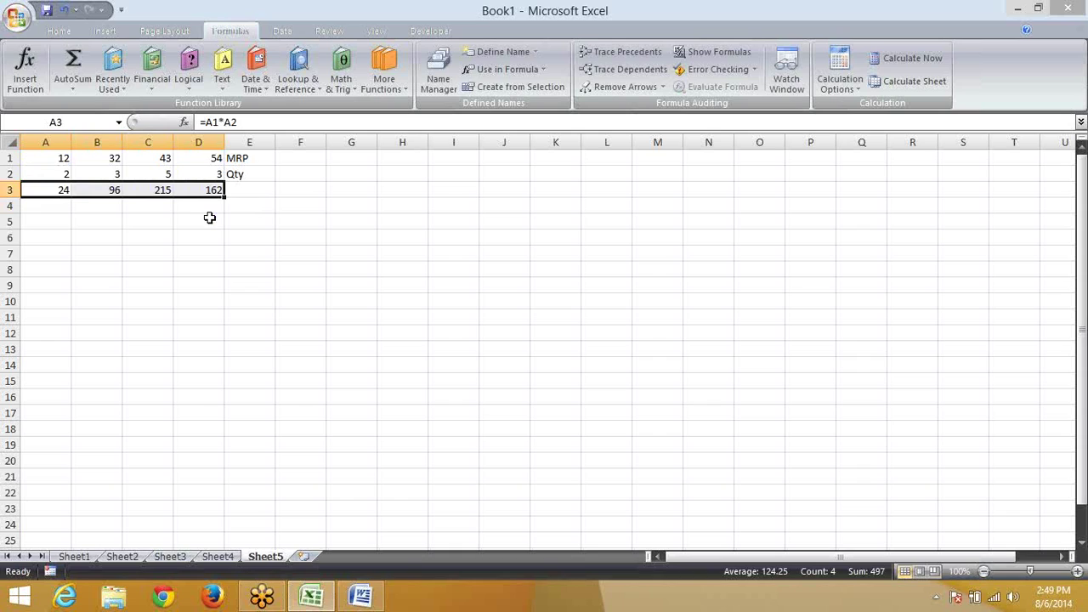
Step: Total the row of products in cell E3 with =SUM(A3:D3)
key("Right")
key("Right")
key("Right")
key("Right")
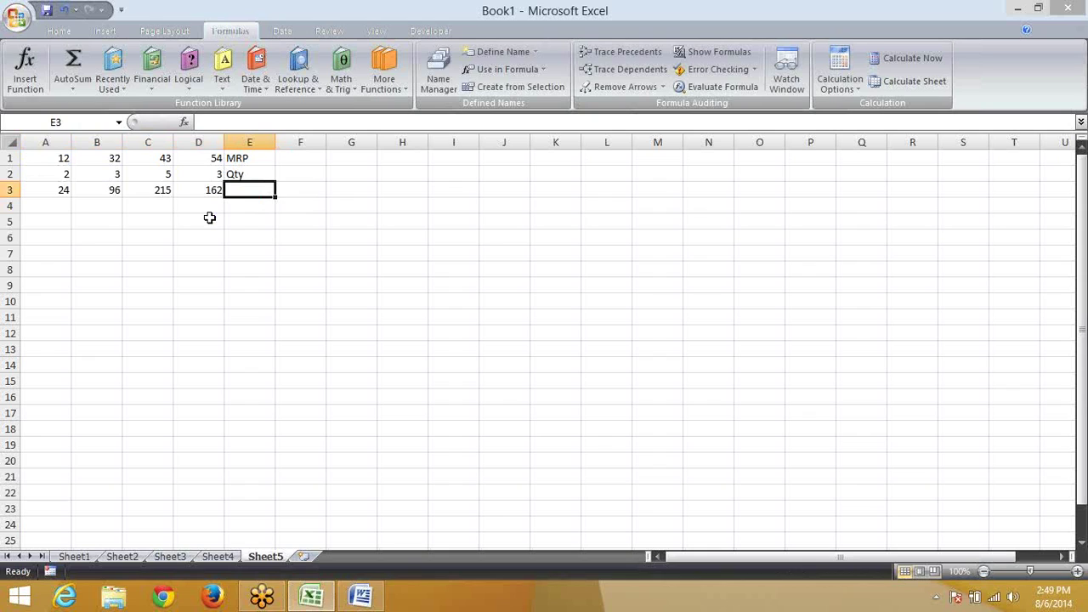
key("alt+equal")
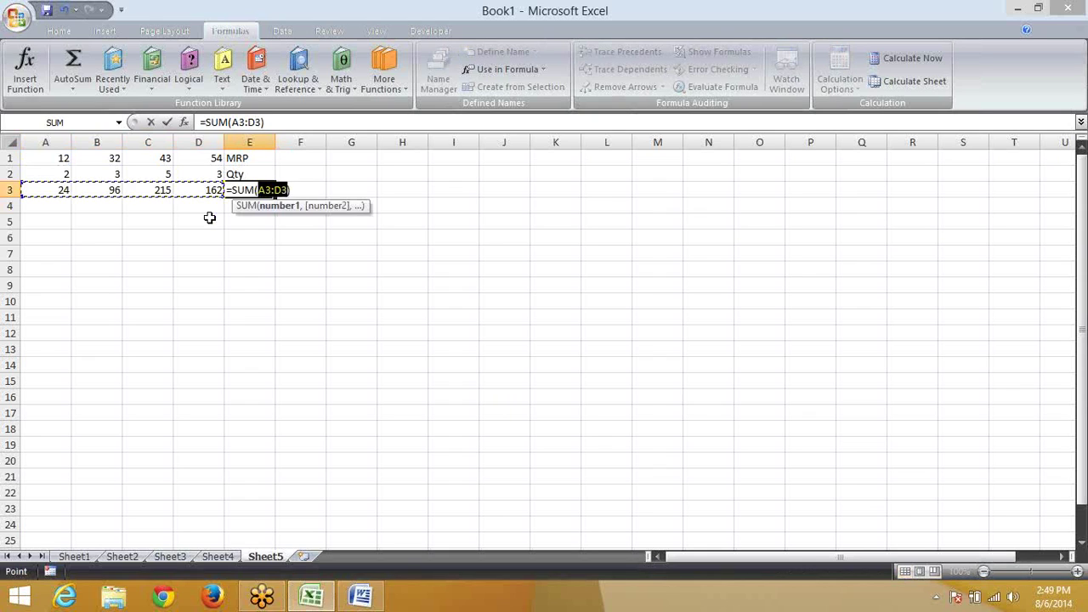
key("Return")
key("Up")
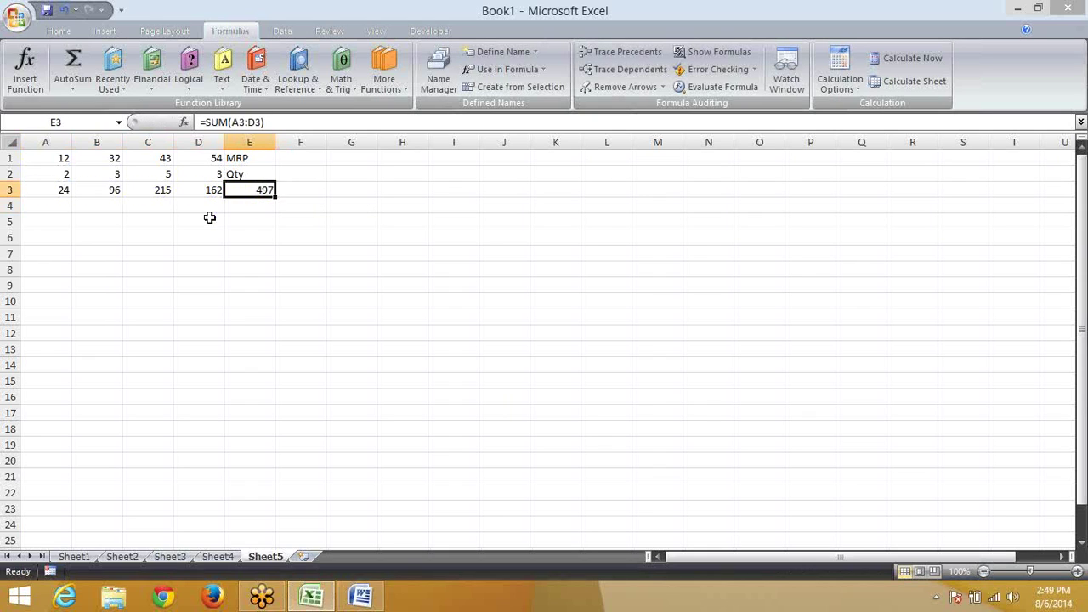
Step: Examine the product formulas in A3:D3 and the total formula in E3
key("Left")
key("Left")
key("Left")
key("Left")
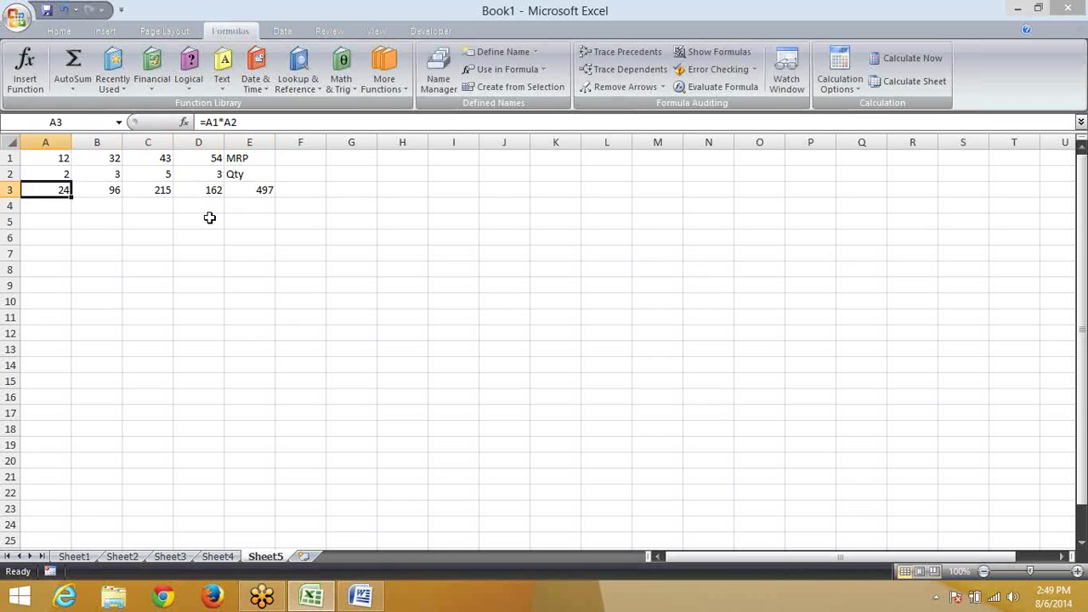
key("Right")
key("Right")
key("Right")
key("Right")
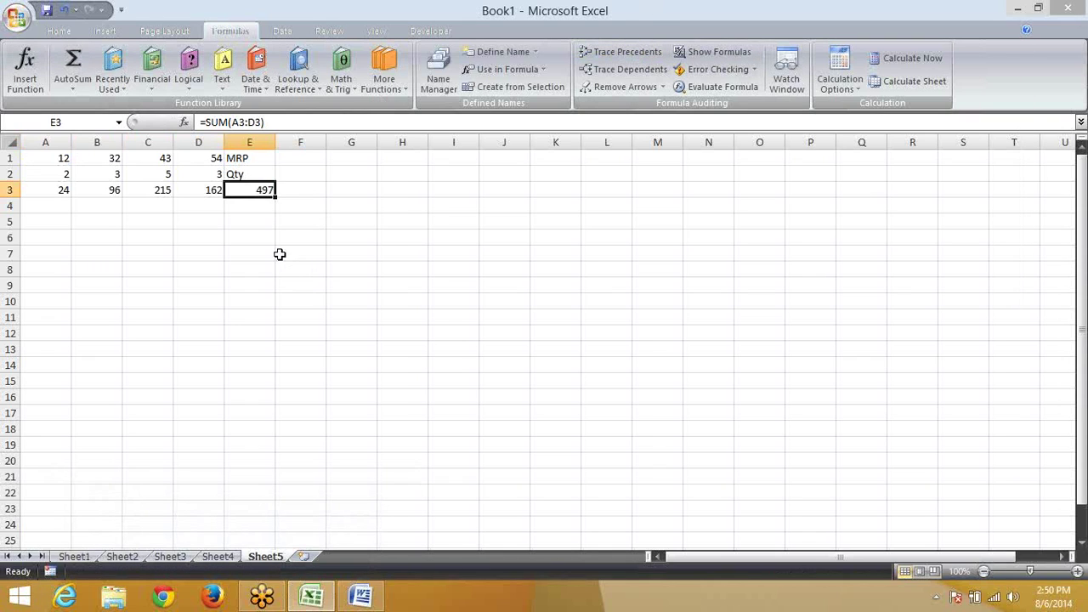
Step: Start a SUM formula in cell B5 that takes the MRP range A1:D1
left_click(104, 221)
type("=")
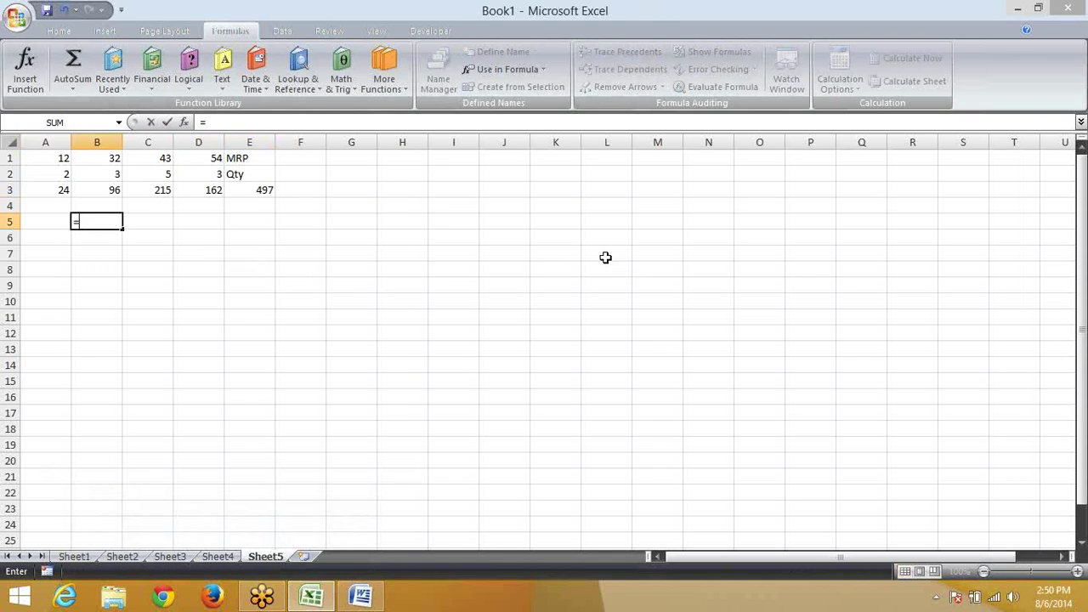
type("sum")
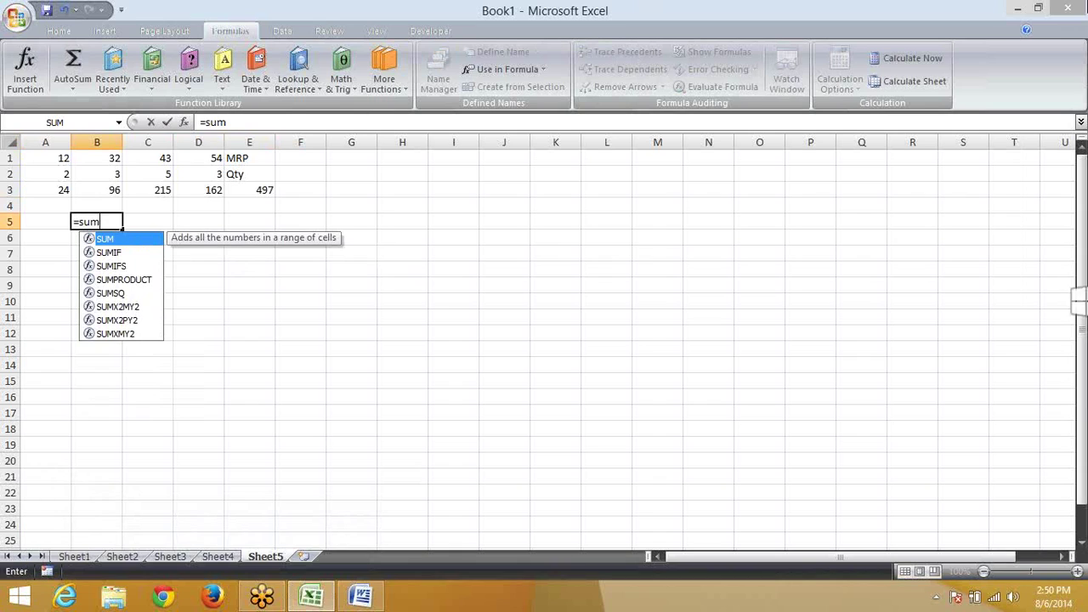
key("Tab")
key("Up")
key("Up")
key("Up")
key("Up")
key("Left")
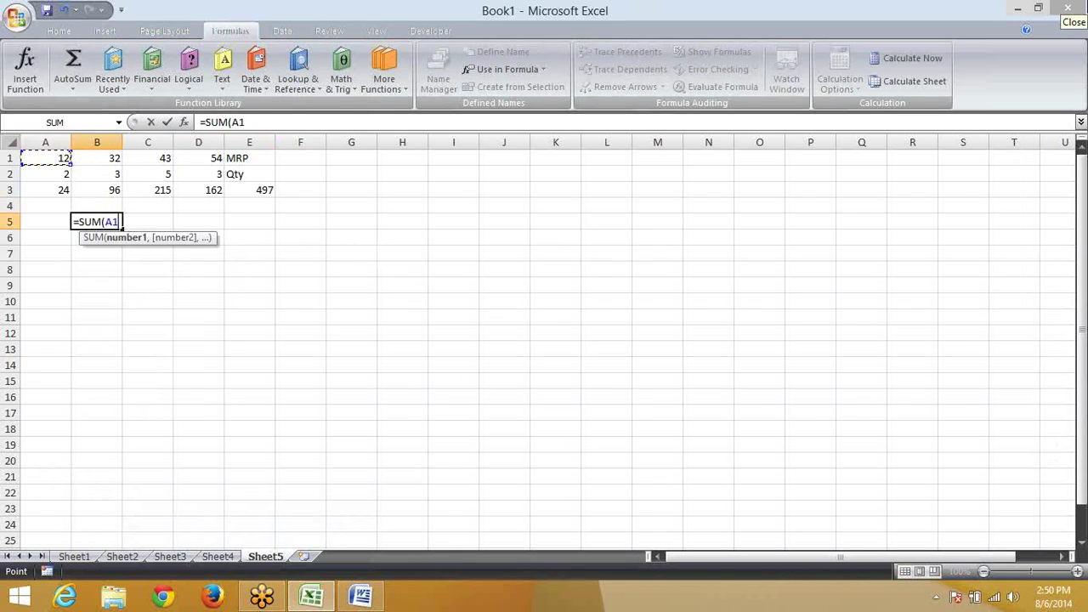
key("shift+Right")
key("shift+Right")
key("shift+Right")
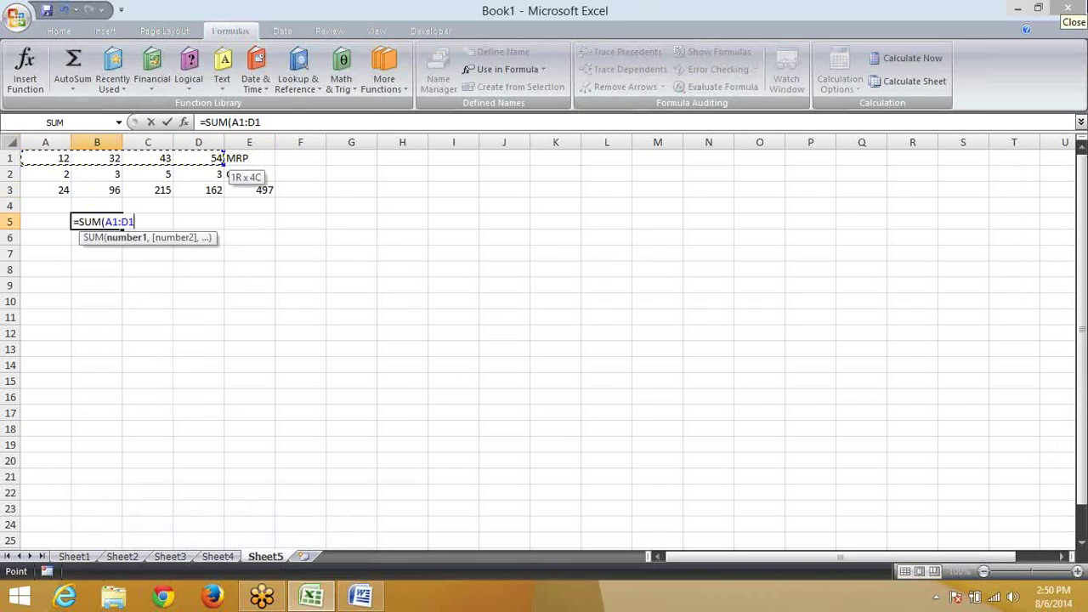
Step: Complete the B5 formula as =SUM(A1:D1*A2:D2), multiplying by the Qty range, and commit it as an array formula
type("*")
key("Up")
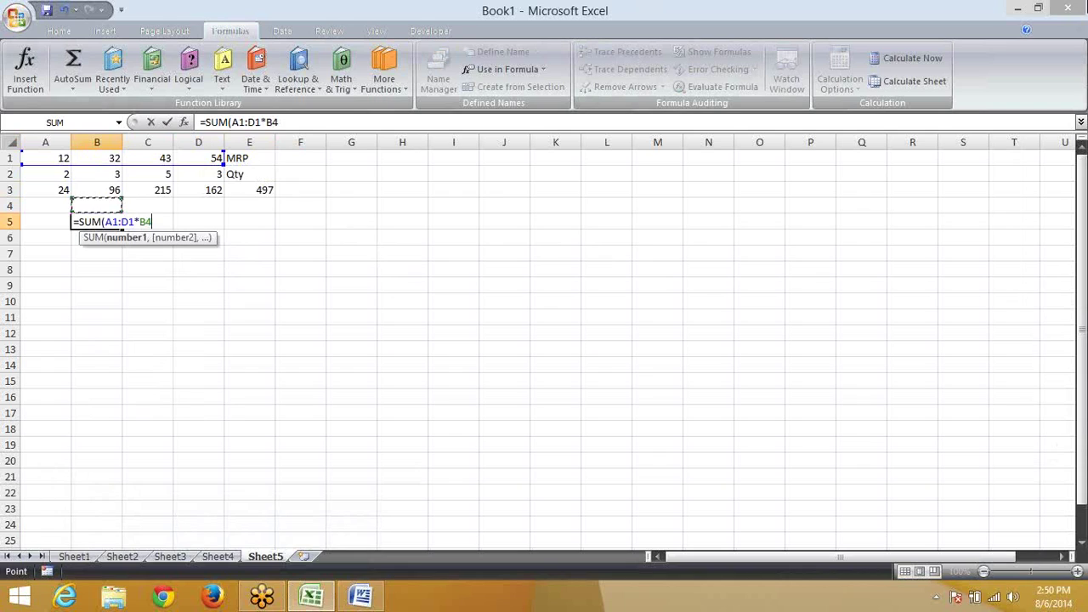
key("Up")
key("Up")
key("Up")
key("Down")
key("Left")
key("shift+Right")
key("shift+Right")
key("shift+Right")
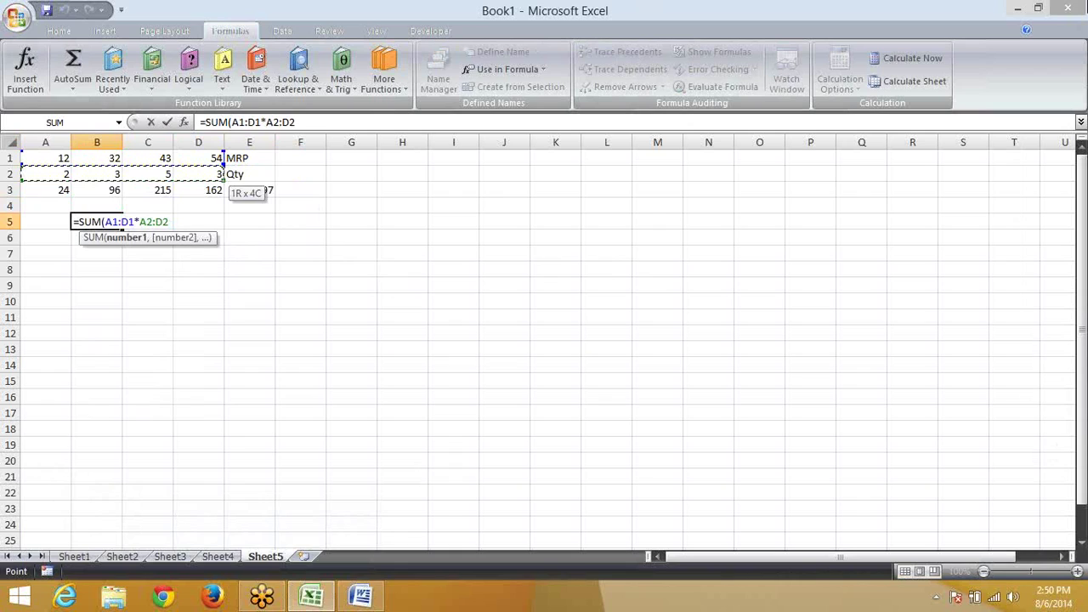
type(")")
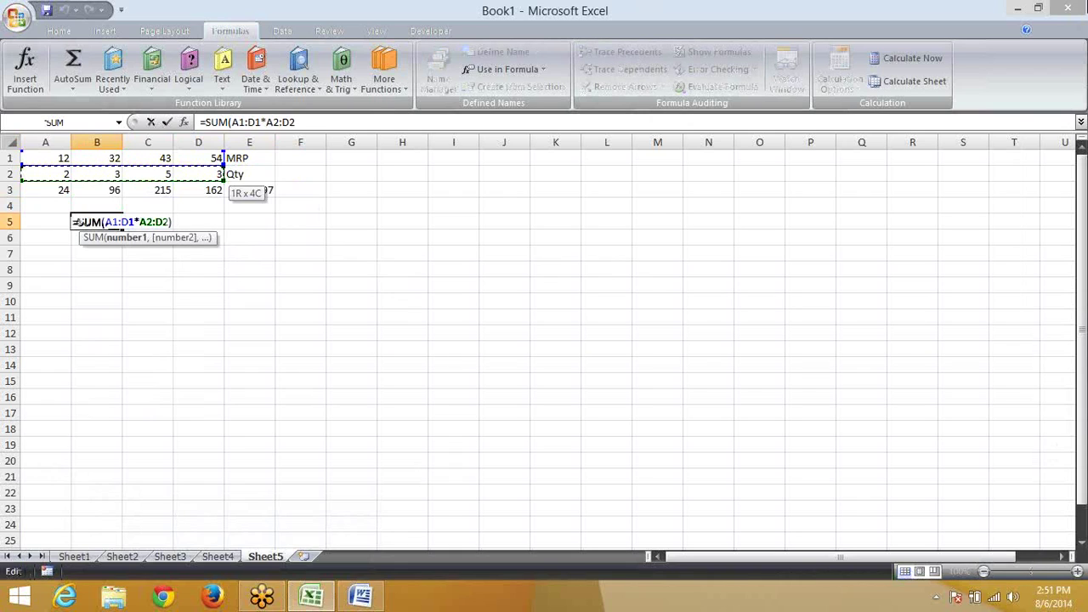
key("ctrl+shift+Return")
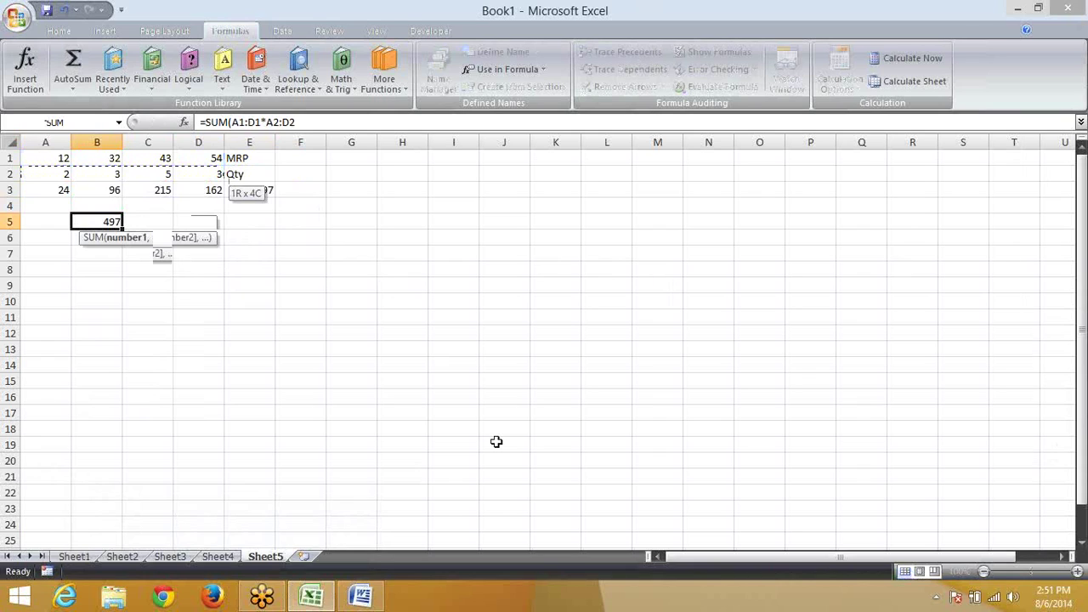
Step: Switch to Firefox and open google.com
left_click(214, 599)
left_click(195, 41)
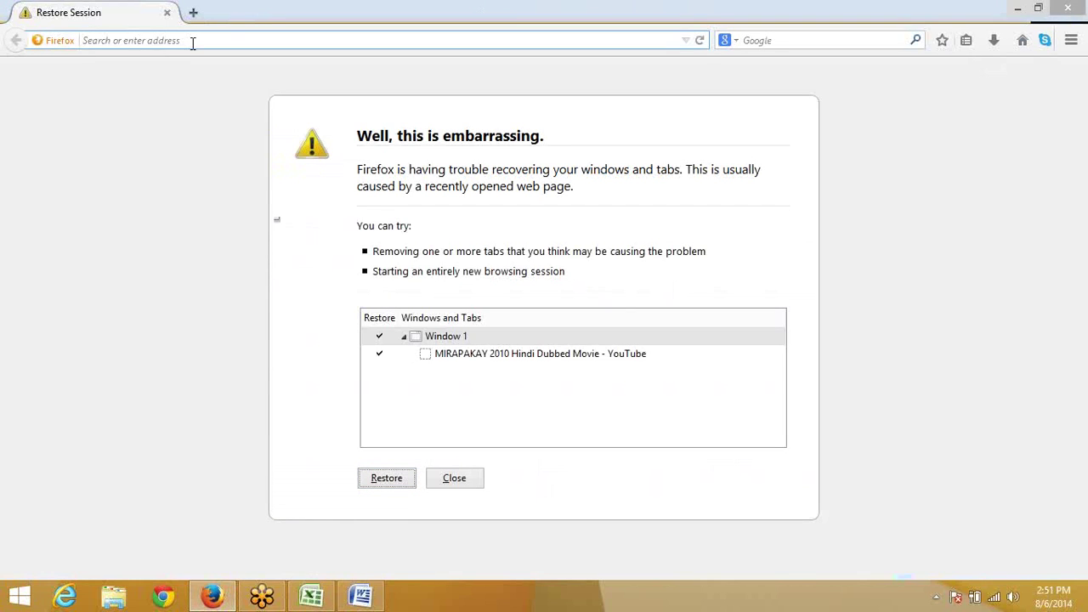
type("google.com/")
key("Return")
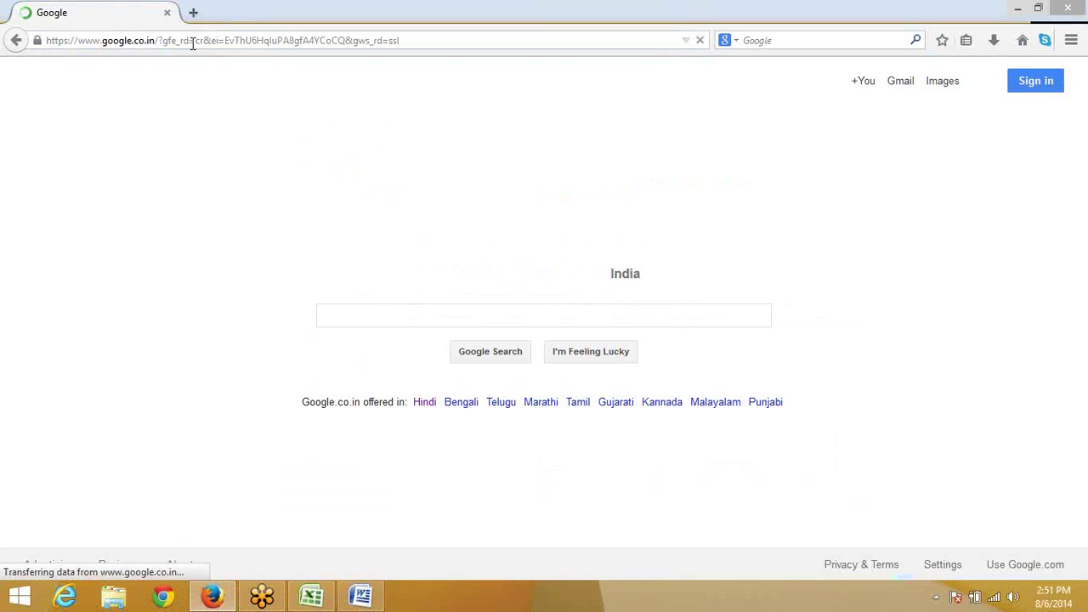
Step: Search for "ctrl shift enter mastering array formulas" and open the first Amazon book result in a new tab
left_click(348, 315)
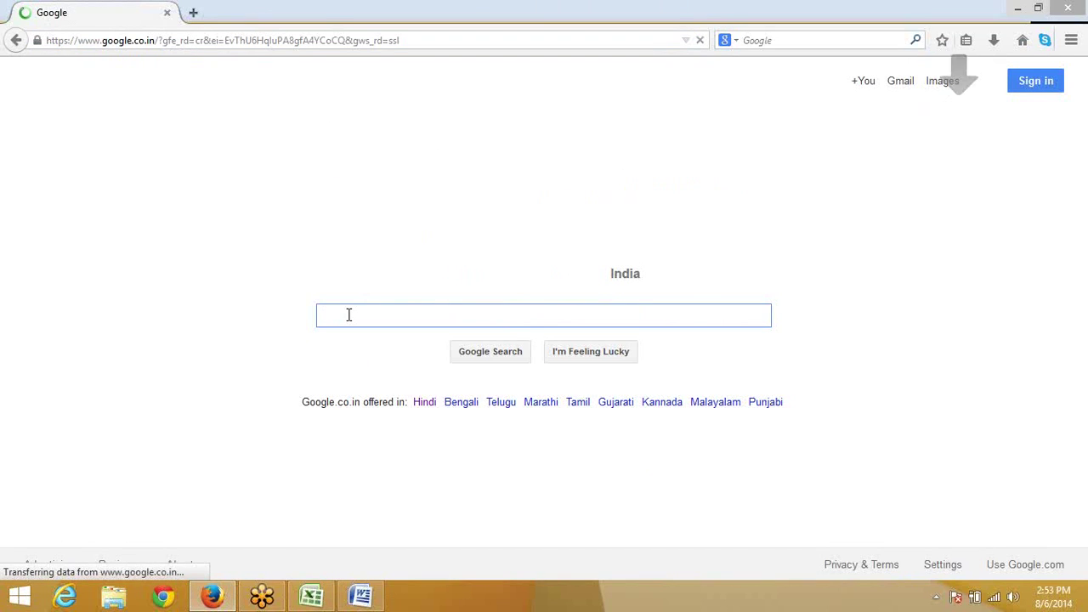
type("cn")
type("t")
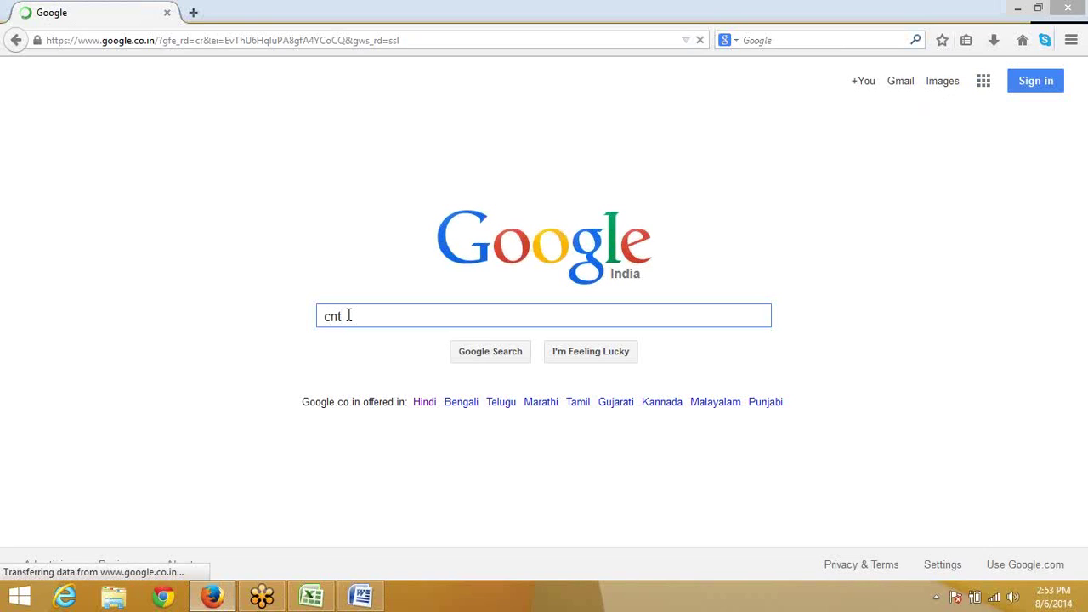
key("BackSpace")
key("BackSpace")
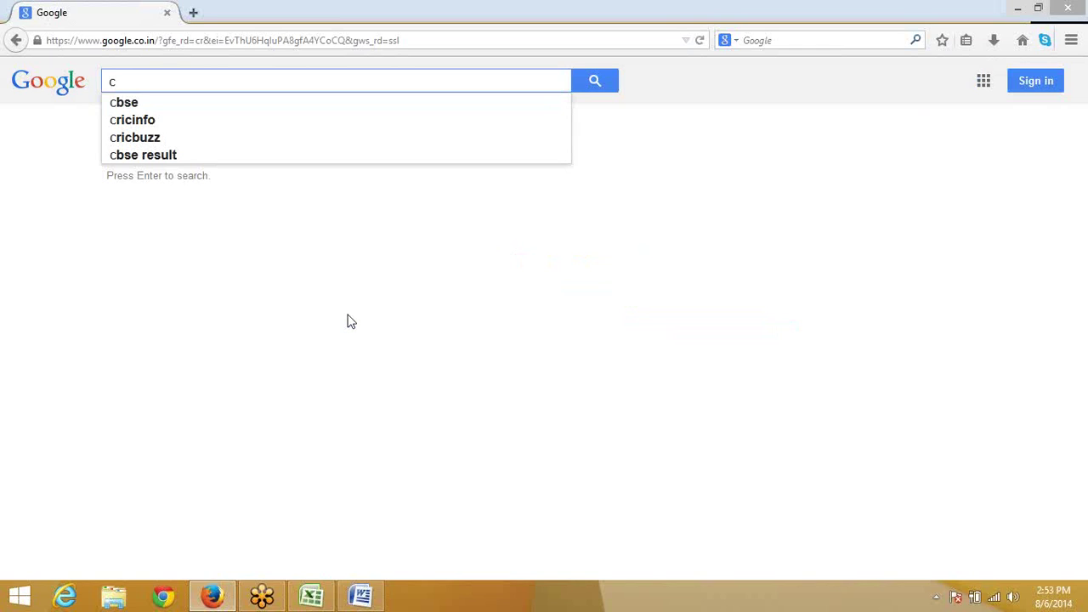
type("trl")
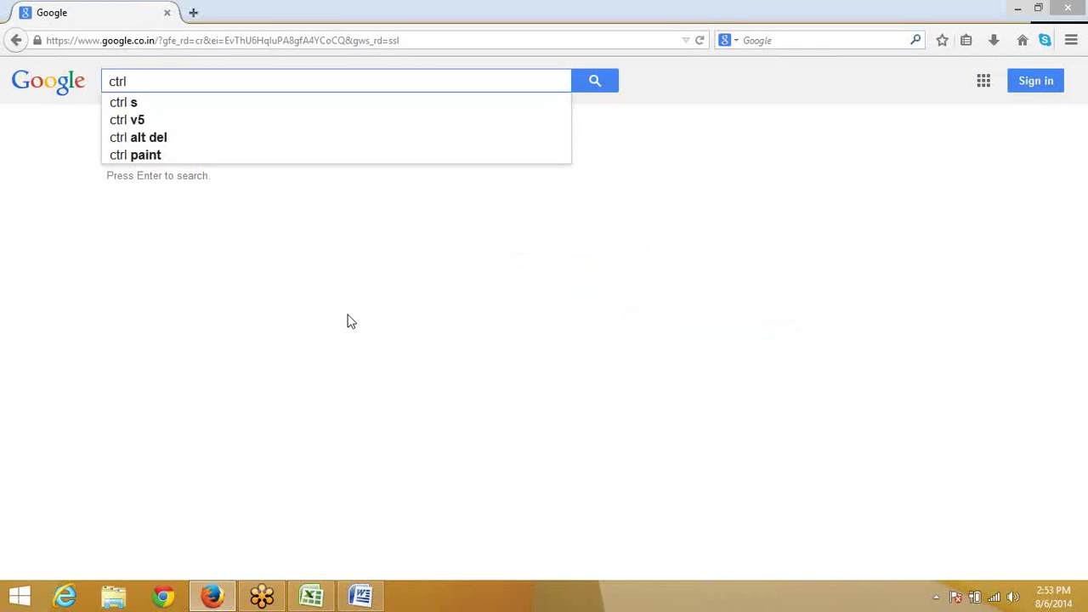
type(" shi")
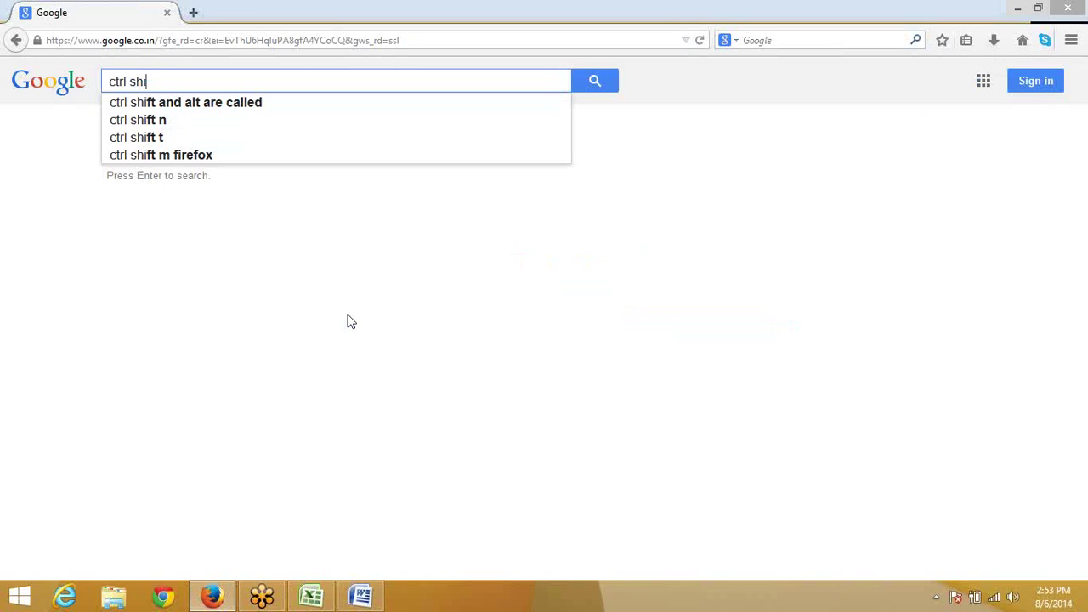
type("ft")
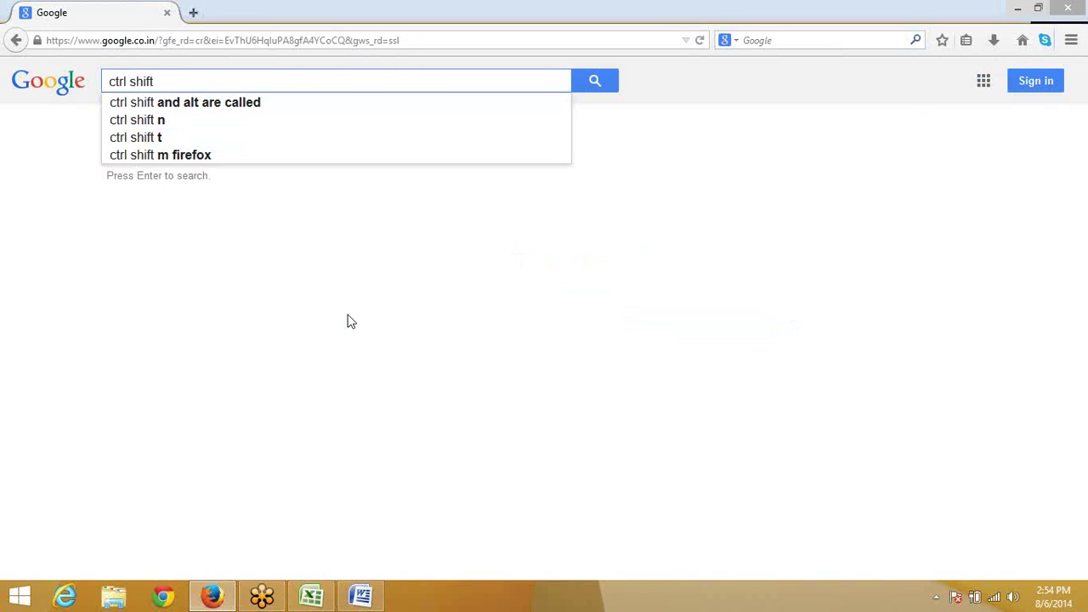
type(" e")
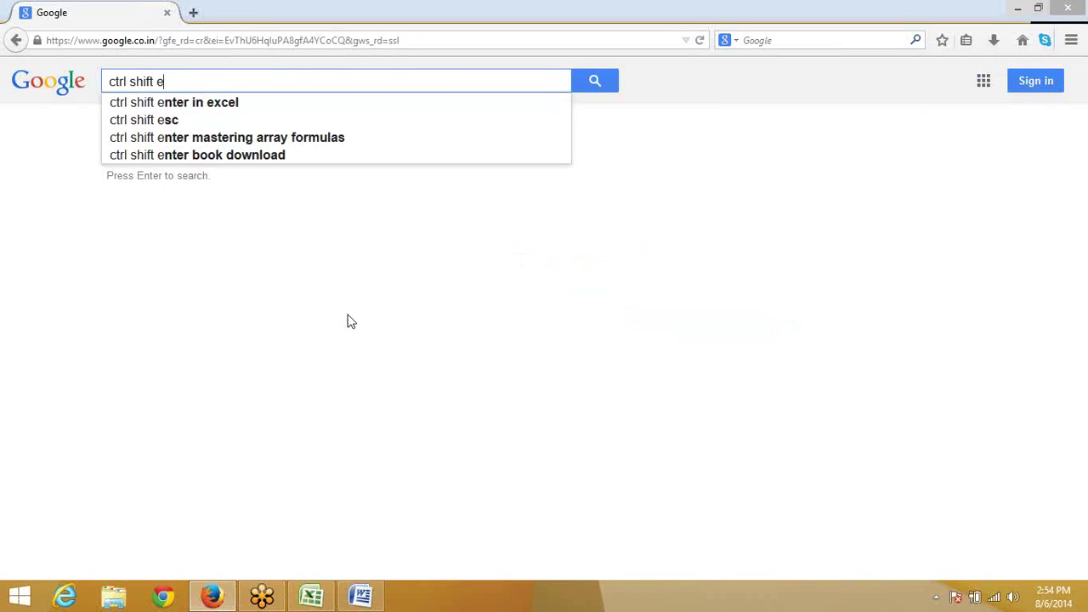
key("Down")
key("Down")
key("Down")
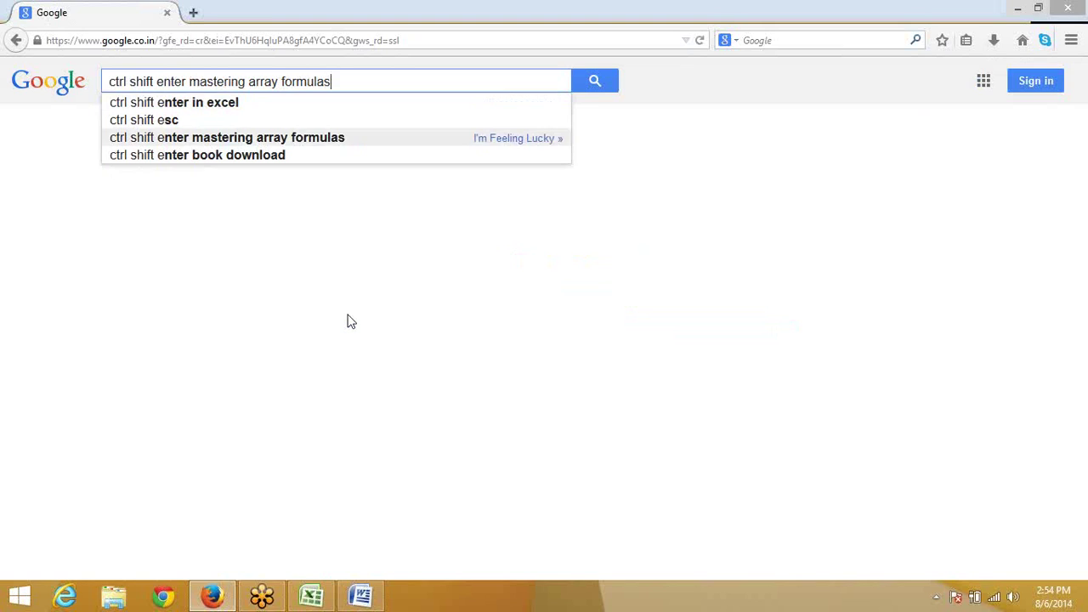
key("Return")
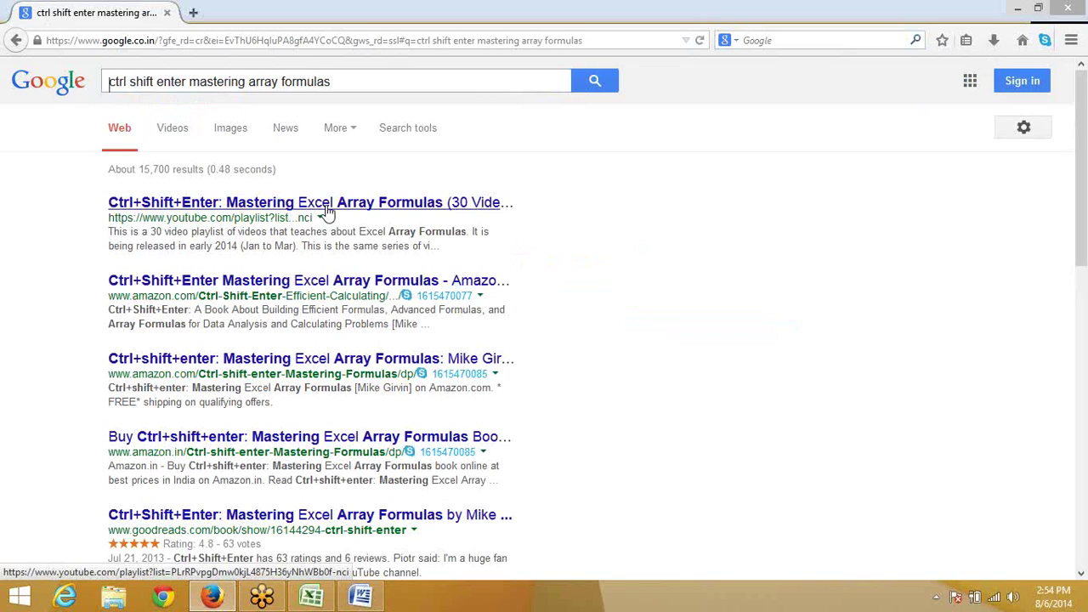
right_click(414, 282)
left_click(430, 289)
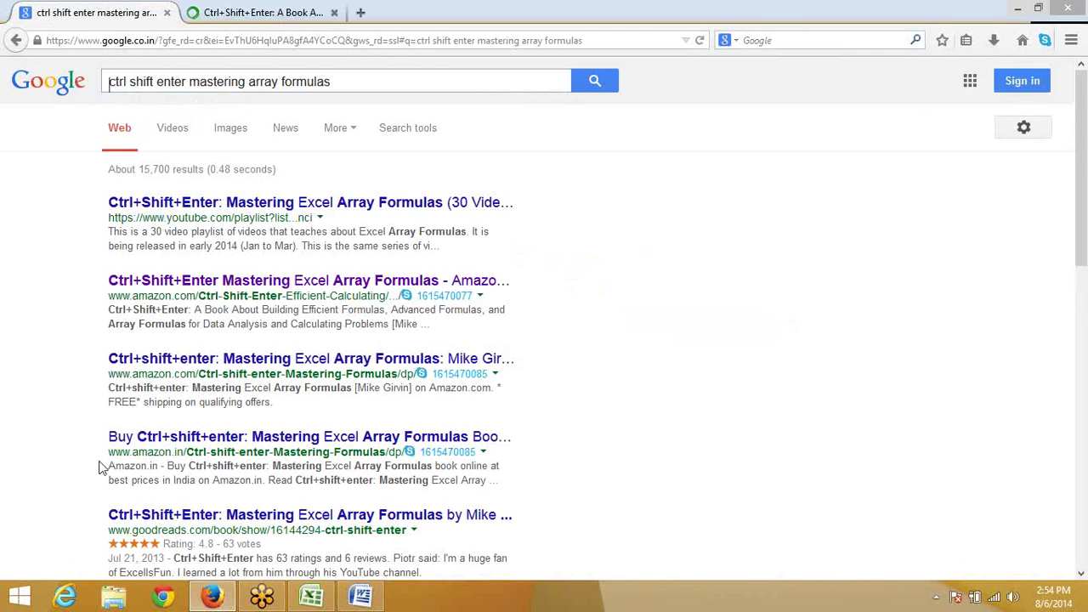
Step: Look over the image results for the search and the Amazon book page, returning the search to its web results
left_click(228, 130)
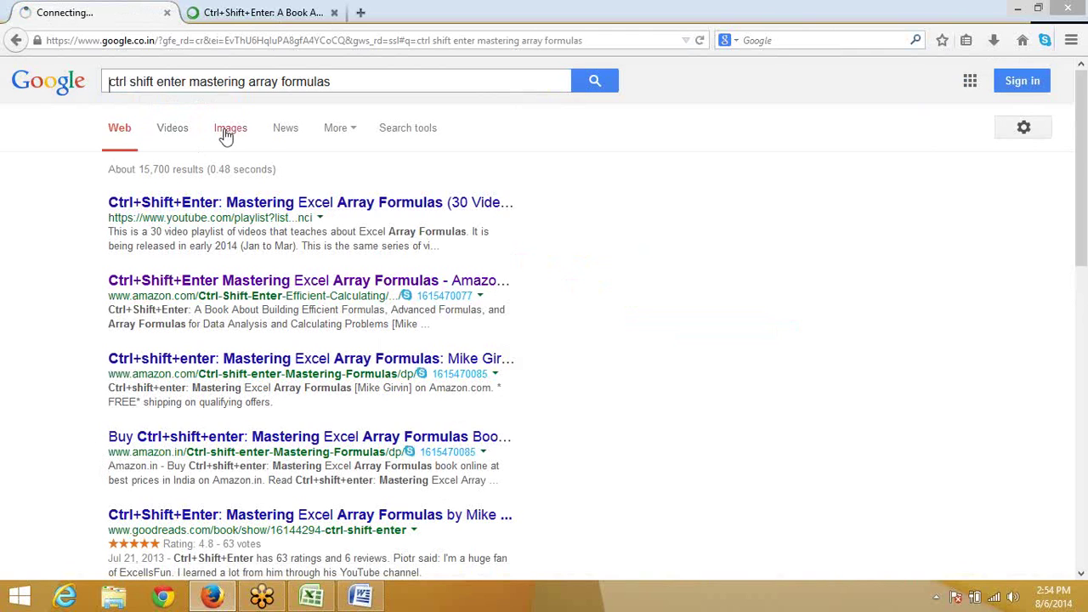
left_click(251, 13)
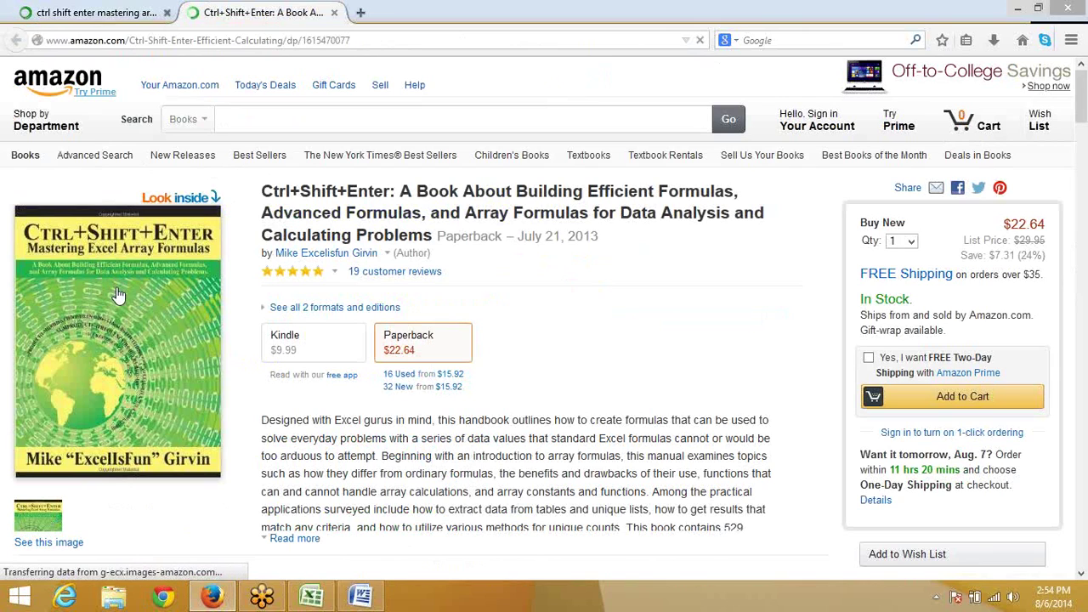
left_click(68, 13)
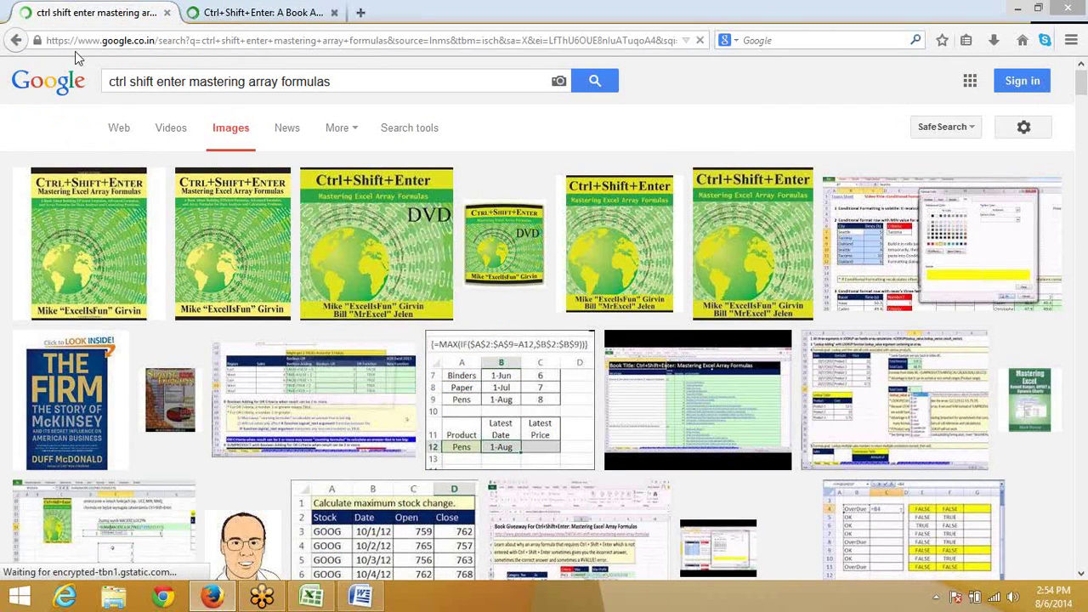
left_click(17, 40)
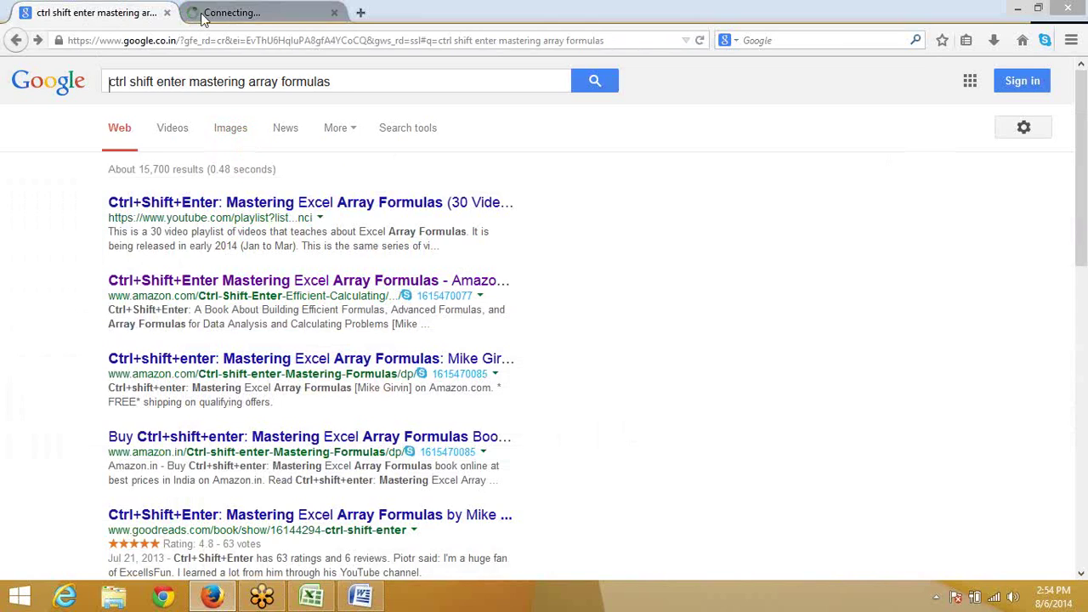
left_click(243, 12)
Step: Switch to Excel and enter 23 in cell A7 of Sheet5
left_click(311, 598)
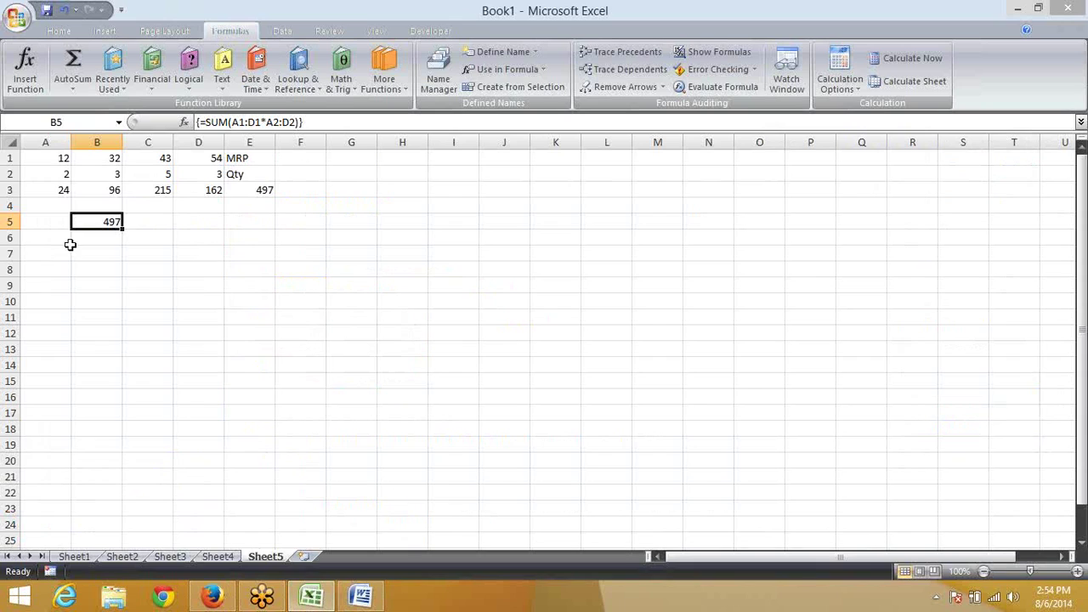
left_click(167, 238)
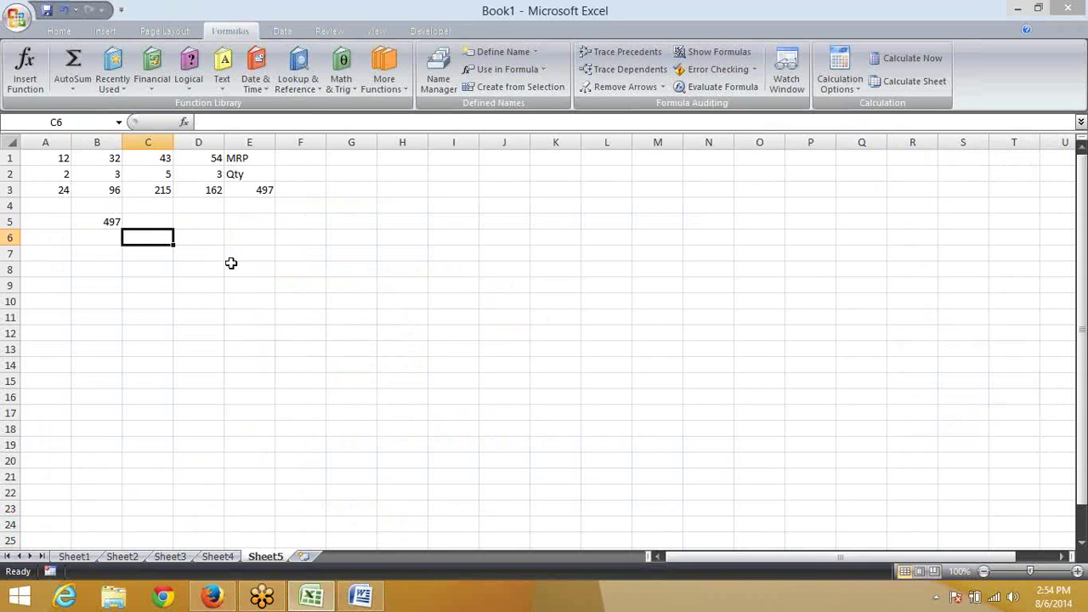
key("Left")
key("Left")
key("Down")
key("Up")
key("Up")
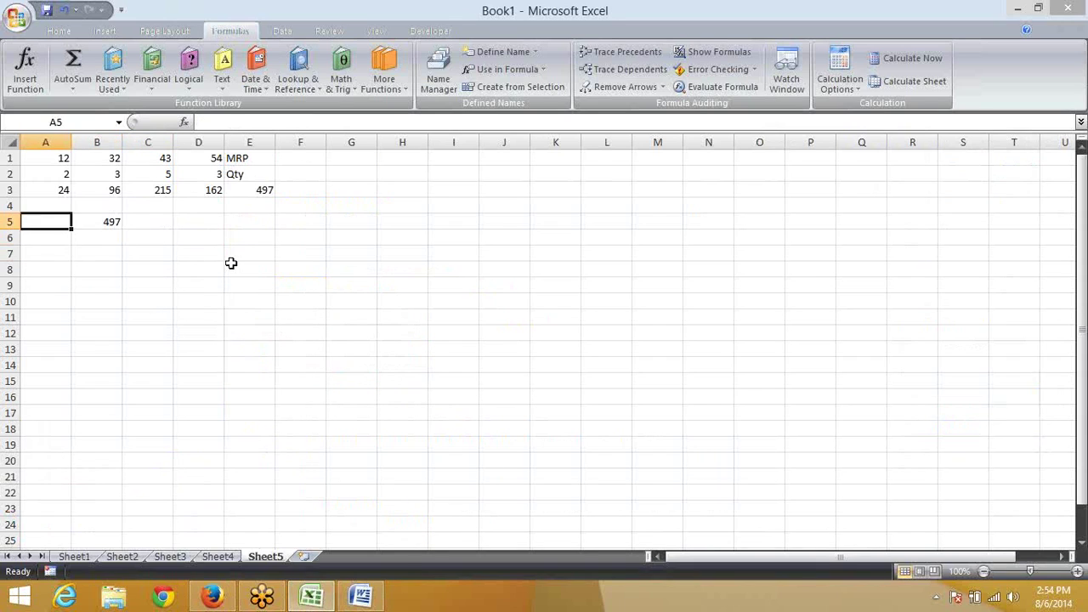
key("Right")
key("Down")
key("Down")
key("Left")
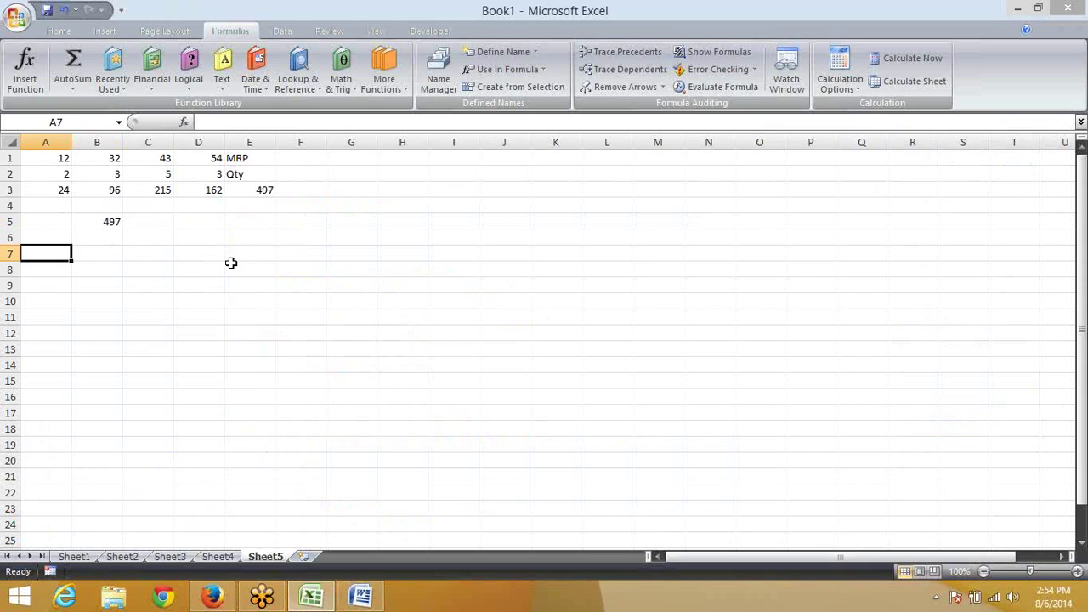
type("23")
key("Tab")
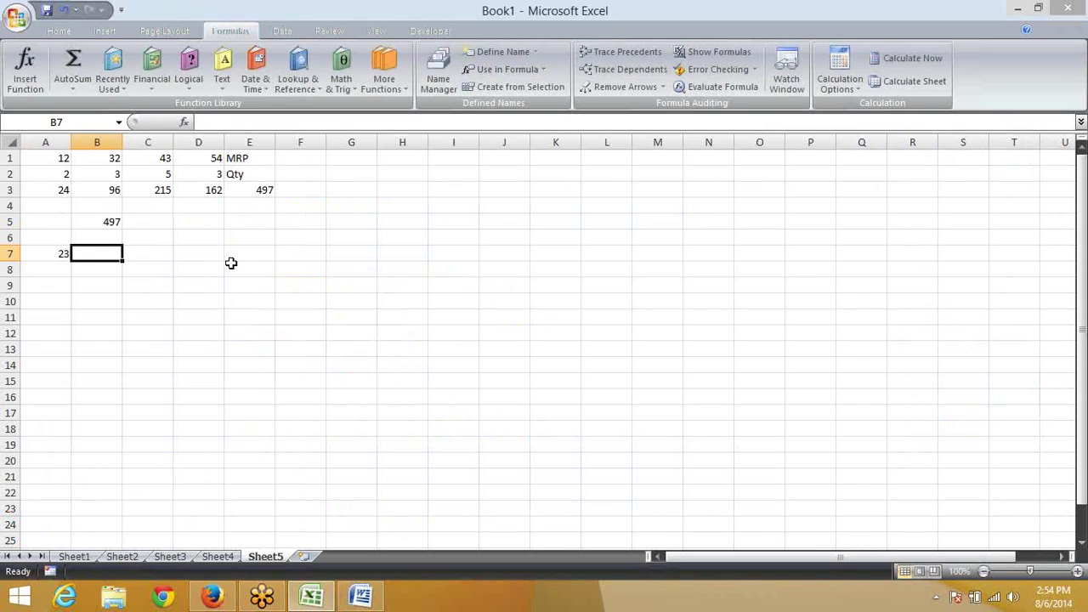
Step: Enter 45, 67 and 877 across cells B7 to D7
type("45")
key("Tab")
type("67")
key("Tab")
type("8")
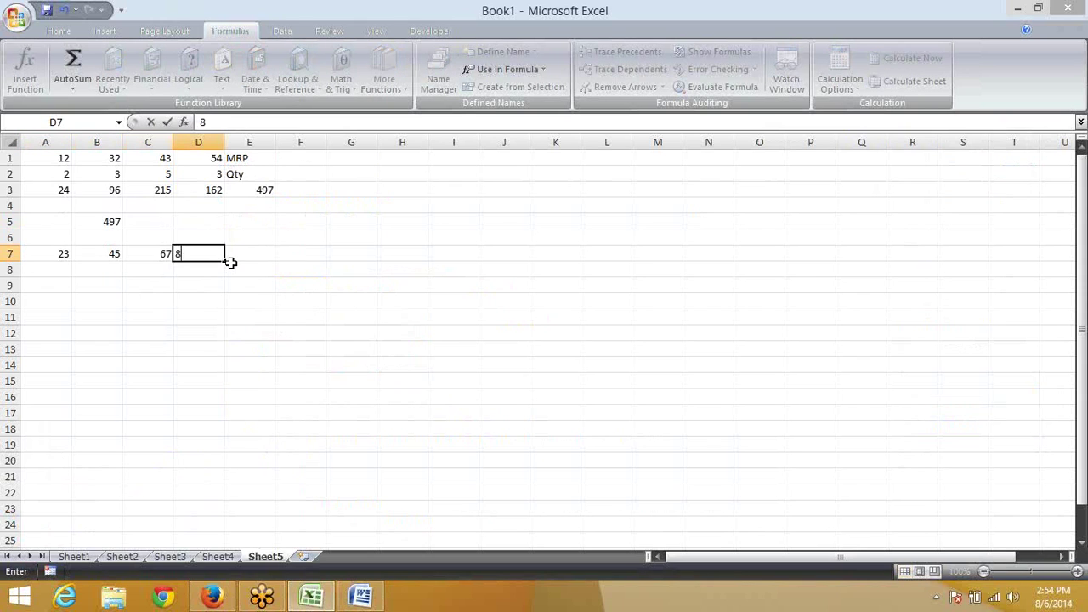
type("77")
key("Tab")
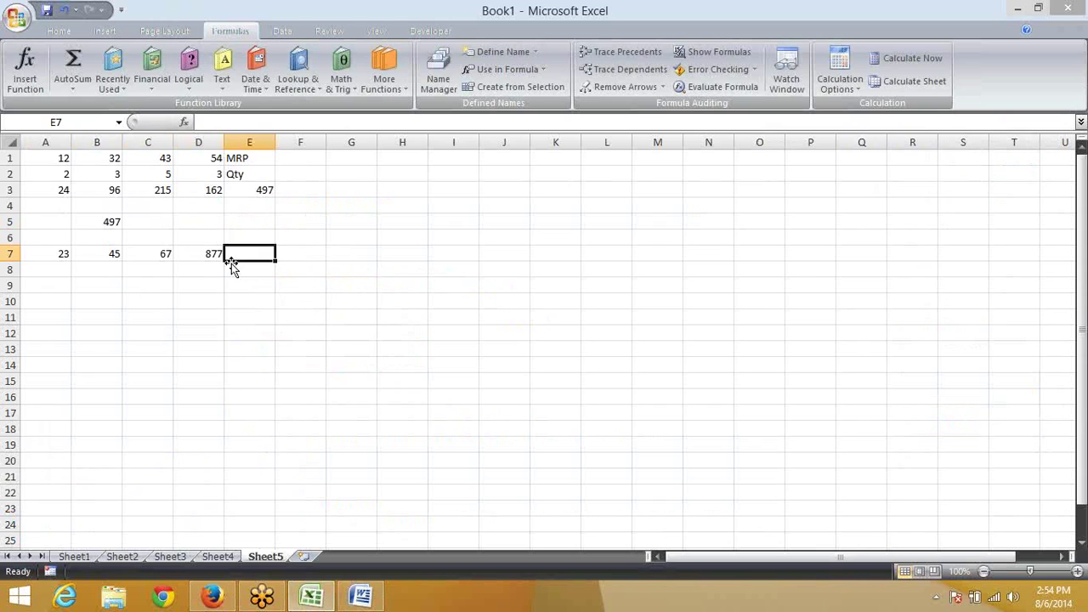
Step: Replace the value in D7 with 56 and enter 78 and 98 in cells E7 and F7
key("Left")
type("56")
key("Tab")
type("78")
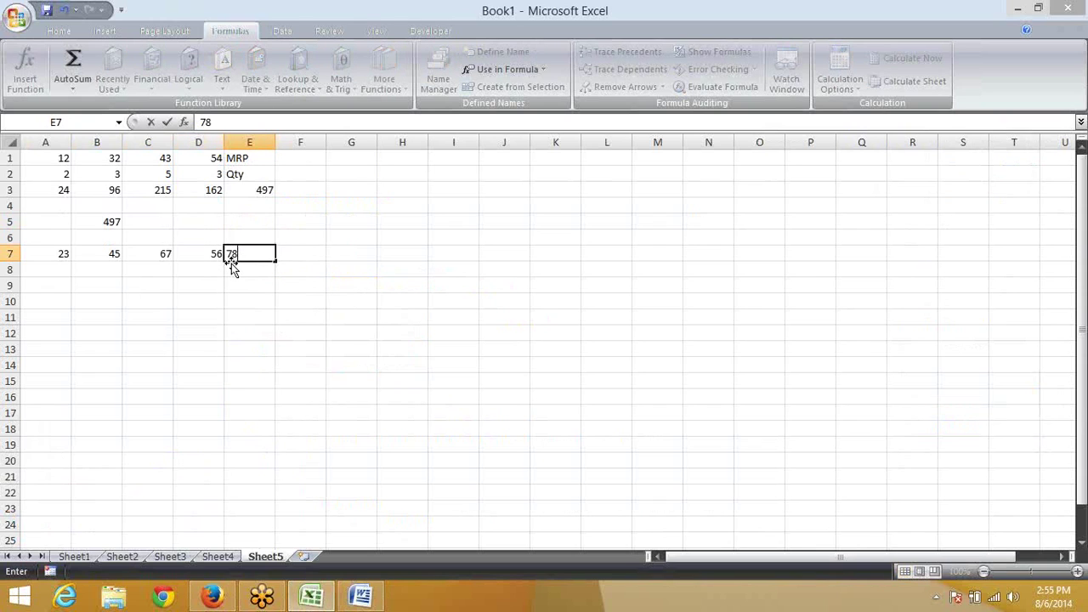
key("Tab")
type("98")
key("Return")
key("Left")
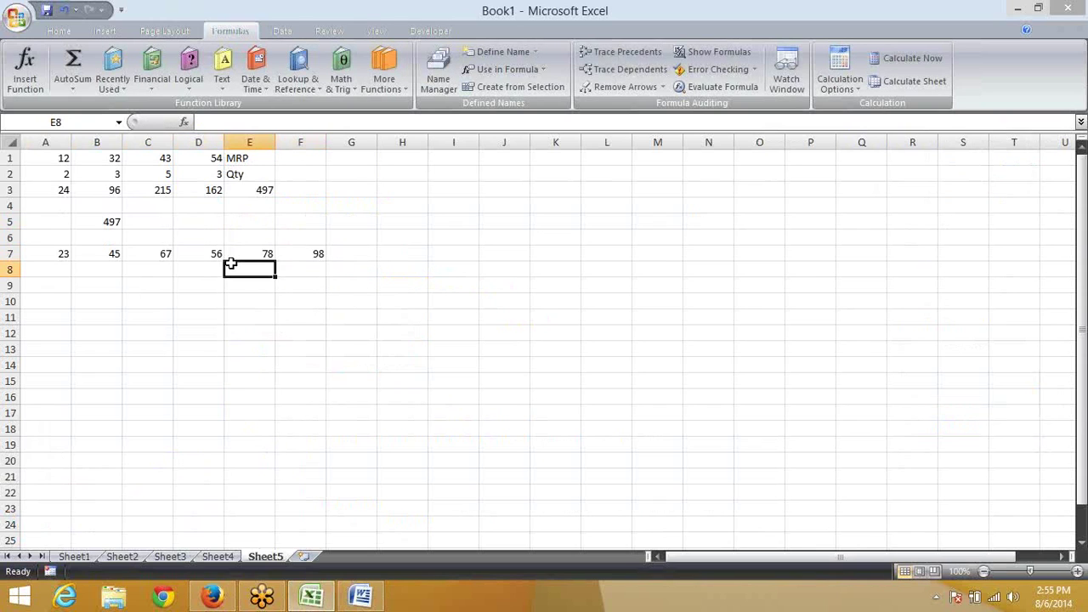
key("Home")
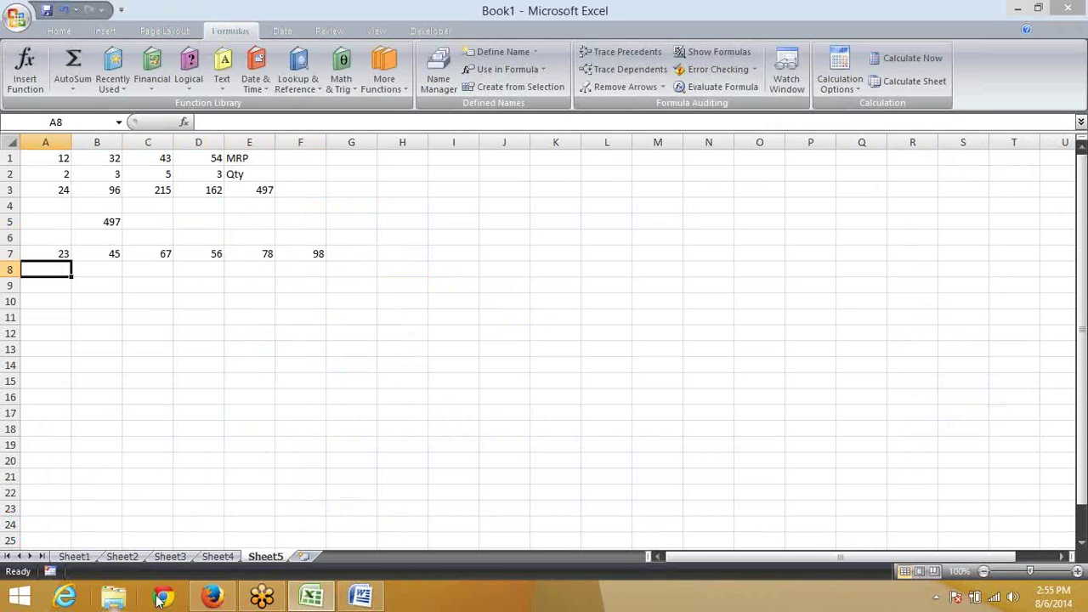
Step: Switch to Firefox, highlight "Ctrl+Shift+Enter" in the Amazon book title, and open the Goodreads search result in a new tab
left_click(223, 599)
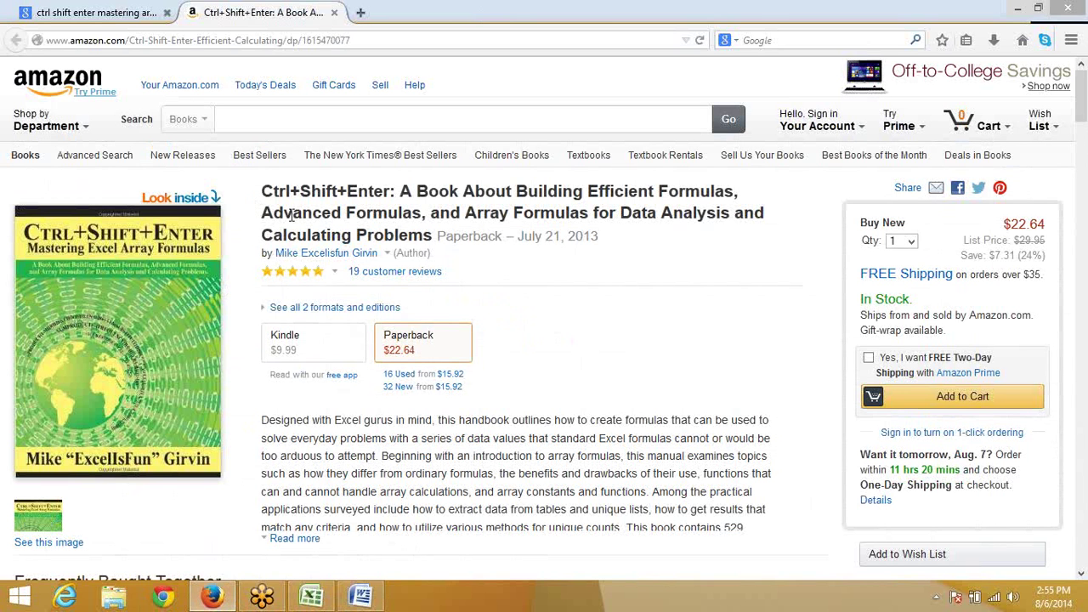
left_click_drag(262, 190, 391, 192)
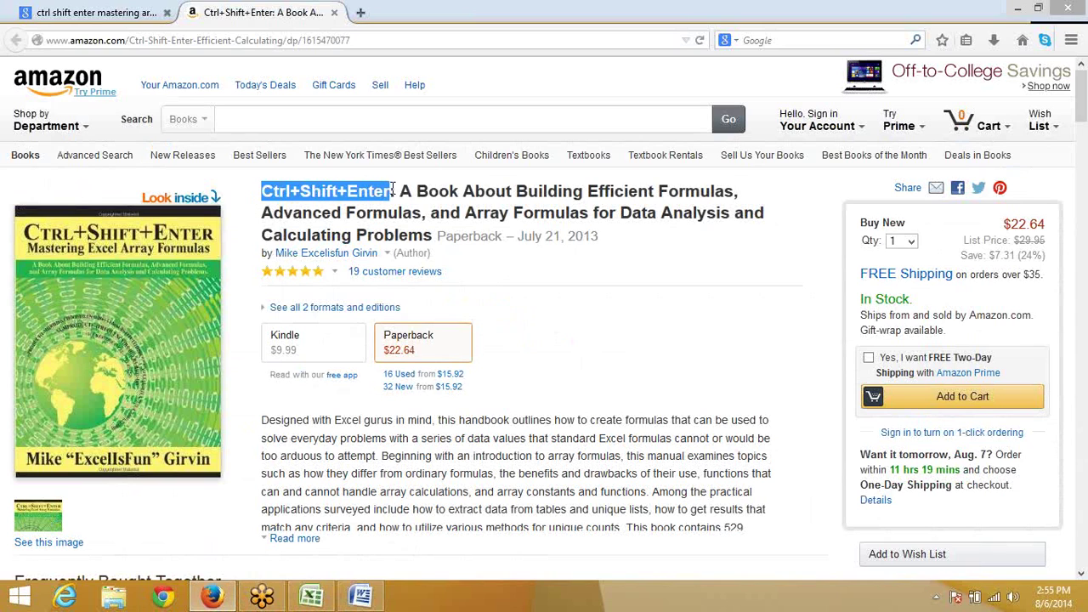
left_click(26, 12)
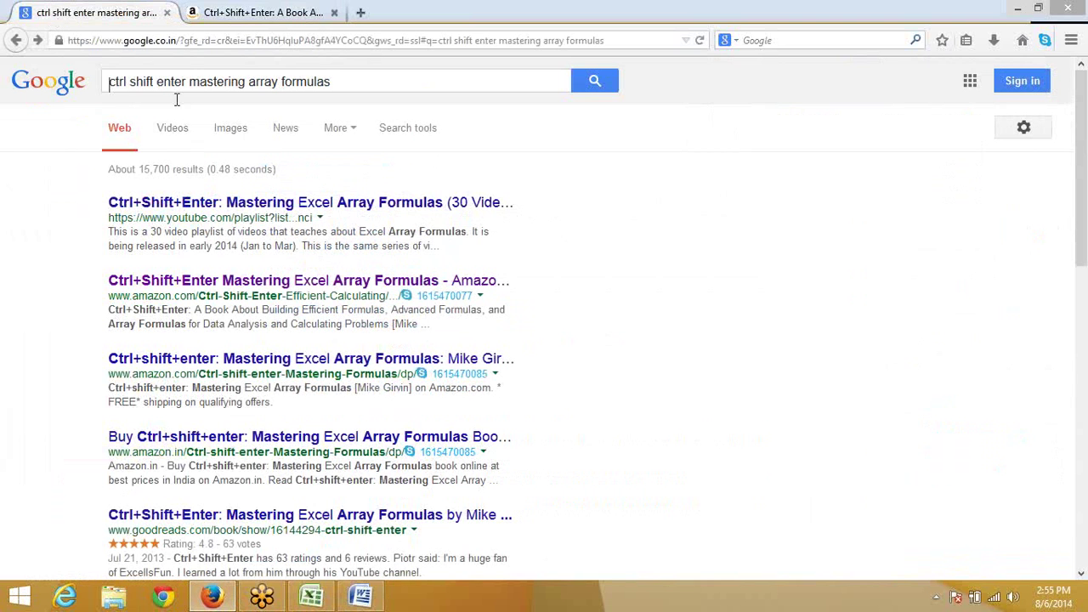
right_click(231, 517)
left_click(307, 375)
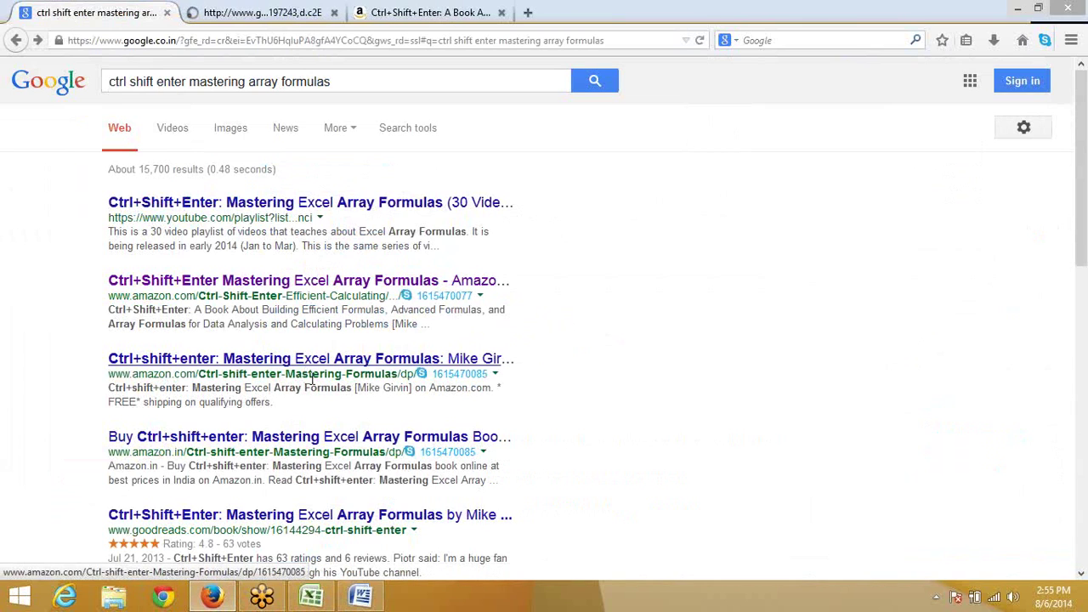
Step: Open the Scribd result for Ctrl+Shift+Enter Mastering Excel Array Formulas from the search results
scroll(301, 425, "down", 1)
scroll(301, 425, "down", 3)
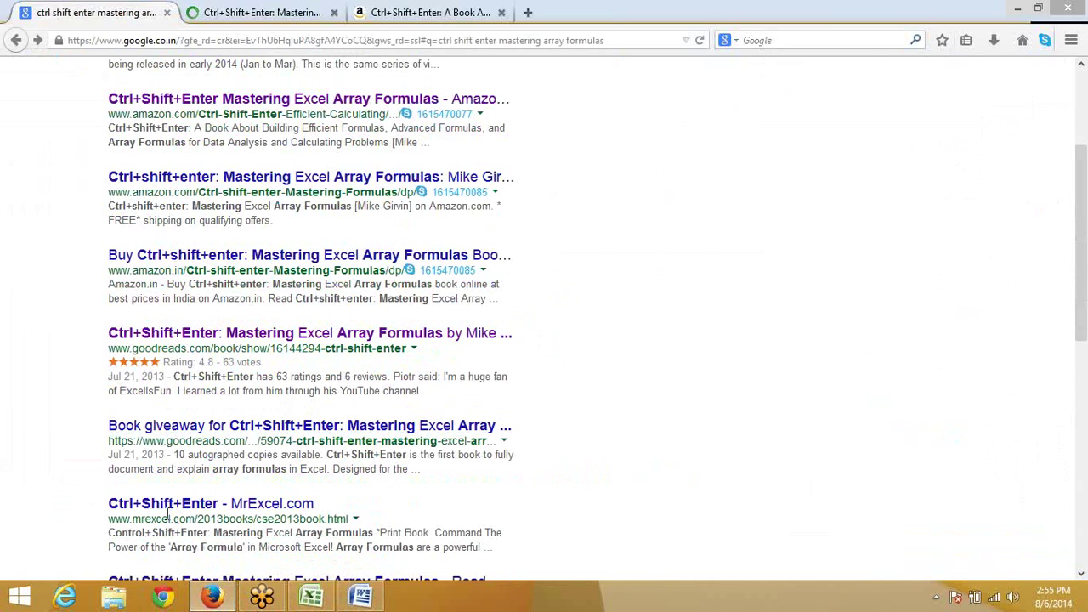
scroll(182, 485, "down", 2)
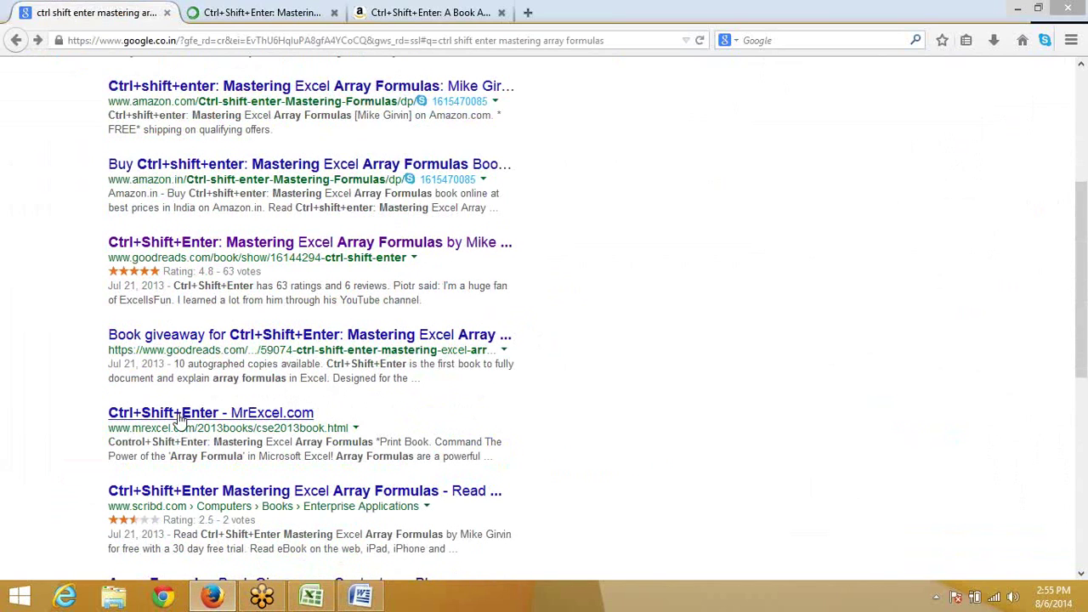
left_click(193, 495)
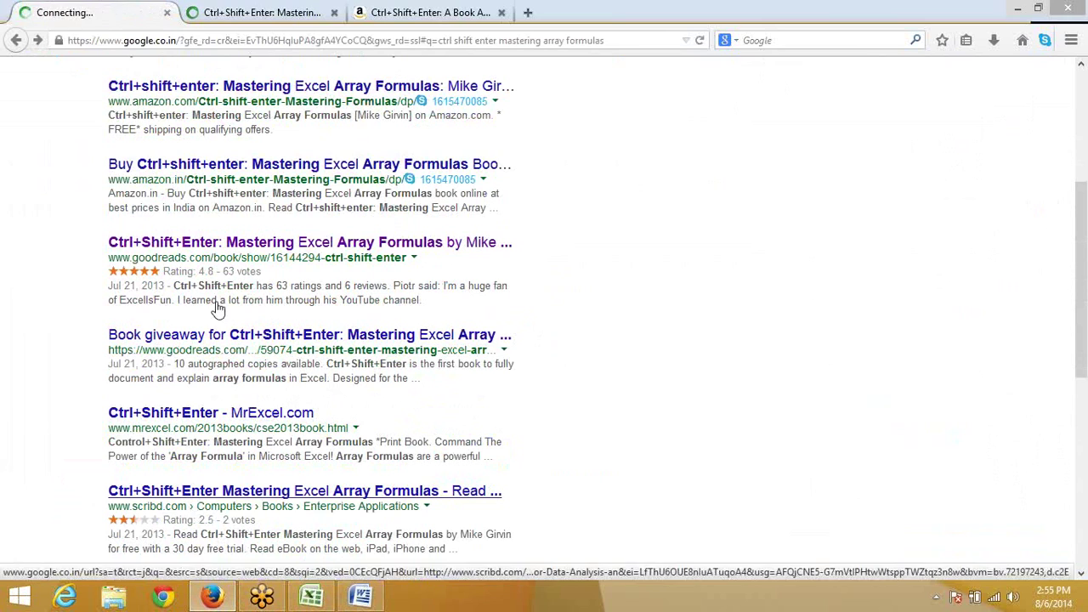
Step: Examine the book's details on the Goodreads, Amazon and Scribd pages
left_click(255, 13)
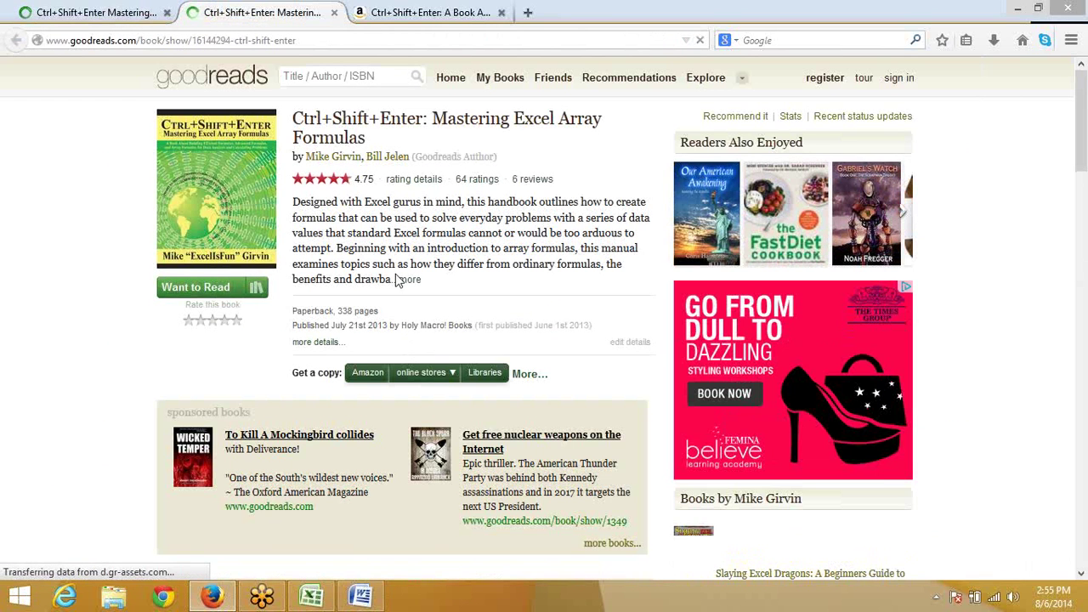
scroll(139, 296, "down", 2)
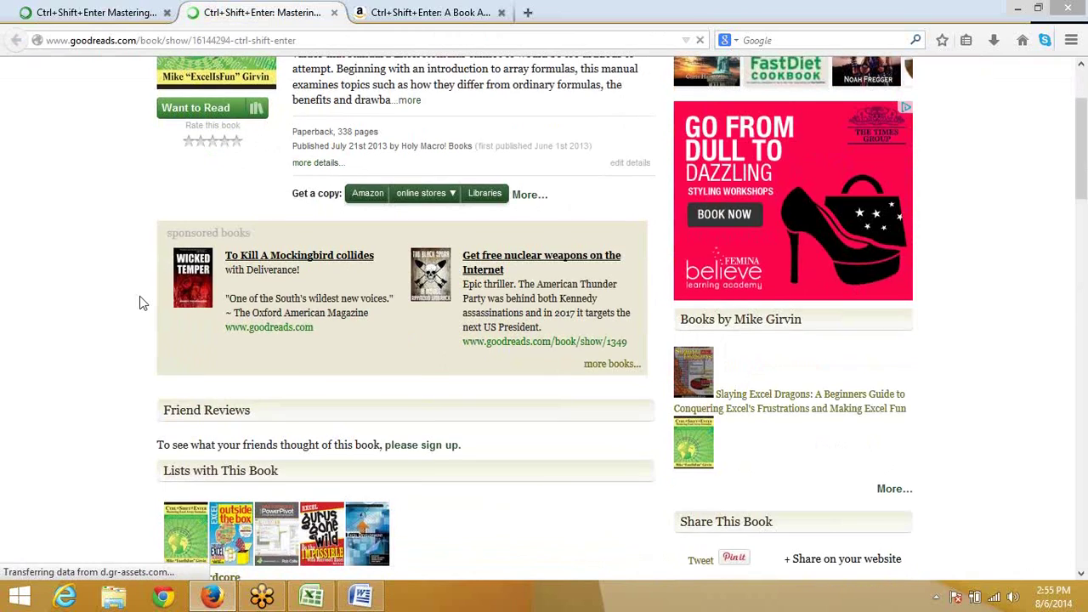
scroll(143, 304, "up", 1)
left_click(425, 12)
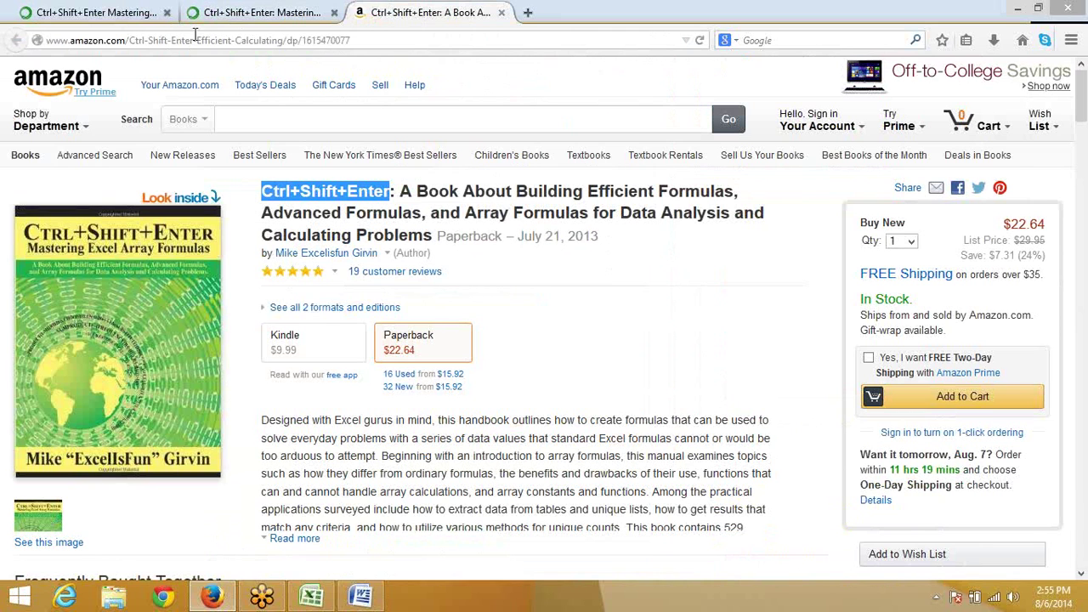
left_click(141, 12)
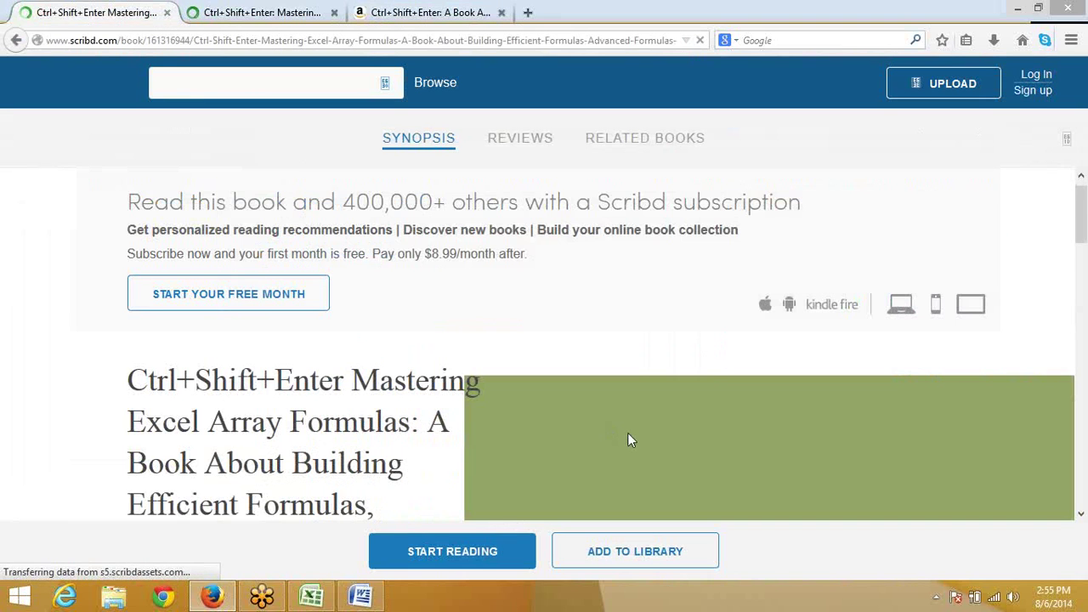
scroll(629, 435, "down", 4)
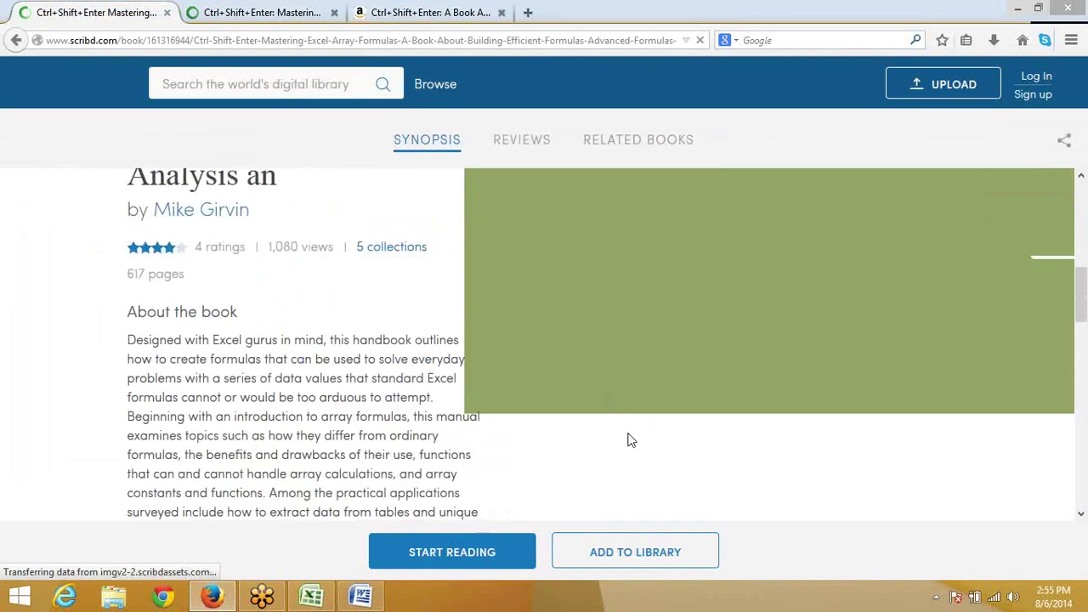
scroll(629, 439, "down", 3)
scroll(628, 439, "up", 7)
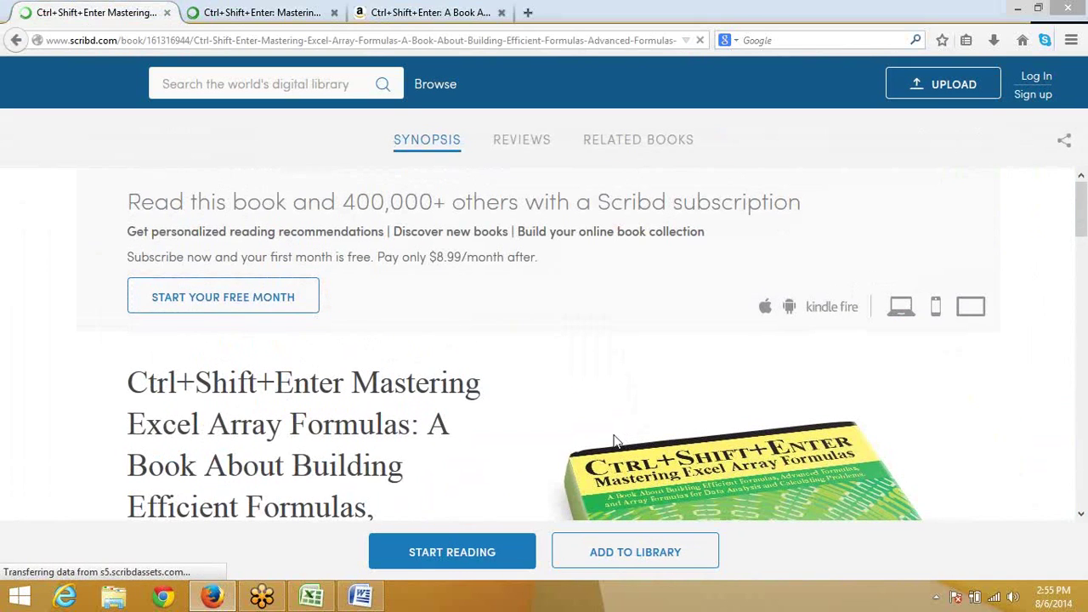
left_click(444, 12)
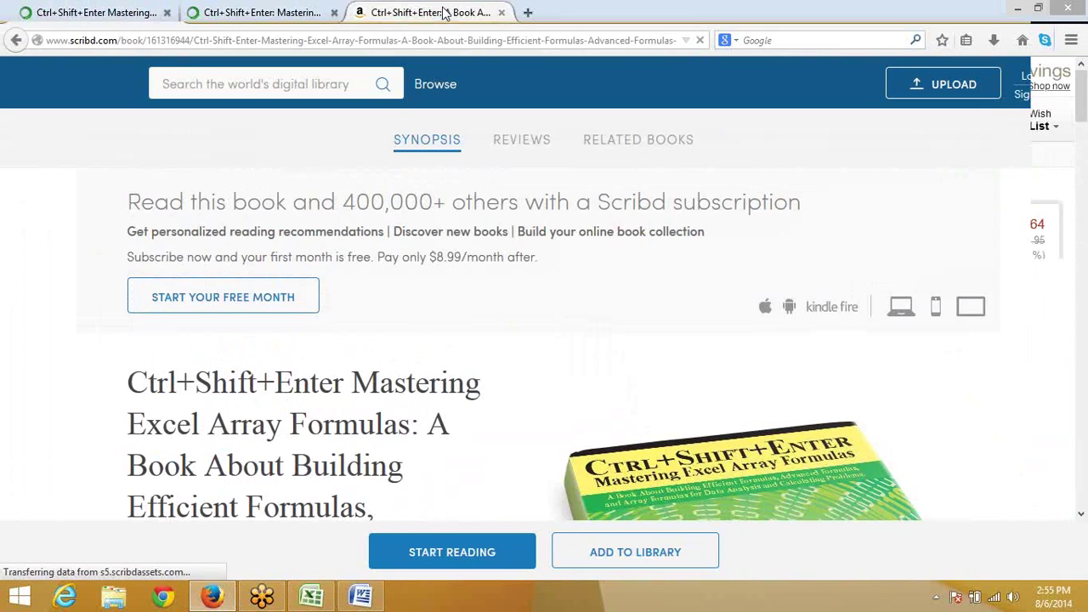
Step: Switch to Excel and enter 40% in cell A9, below the row of numbers
left_click(310, 597)
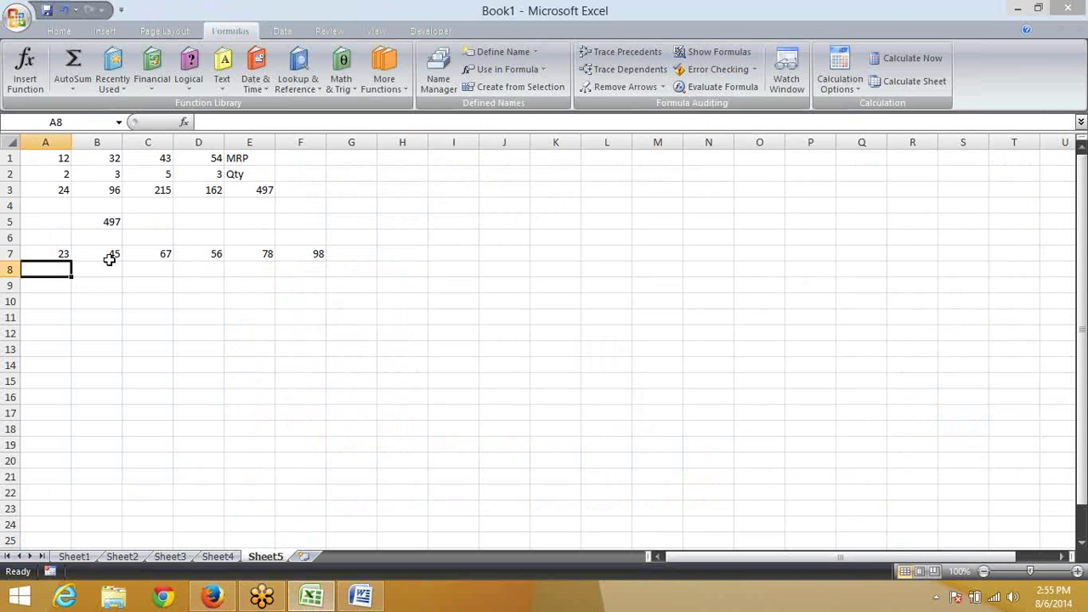
key("Right")
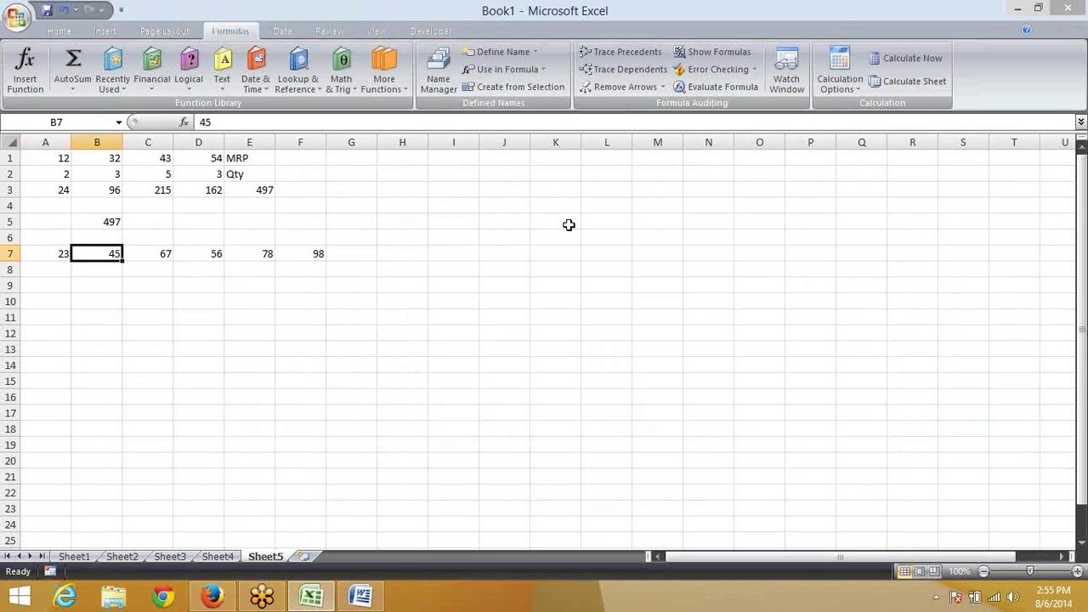
key("Right")
key("Right")
key("Right")
key("Right")
key("Down")
key("Down")
key("Left")
key("Left")
key("Left")
key("Left")
key("Left")
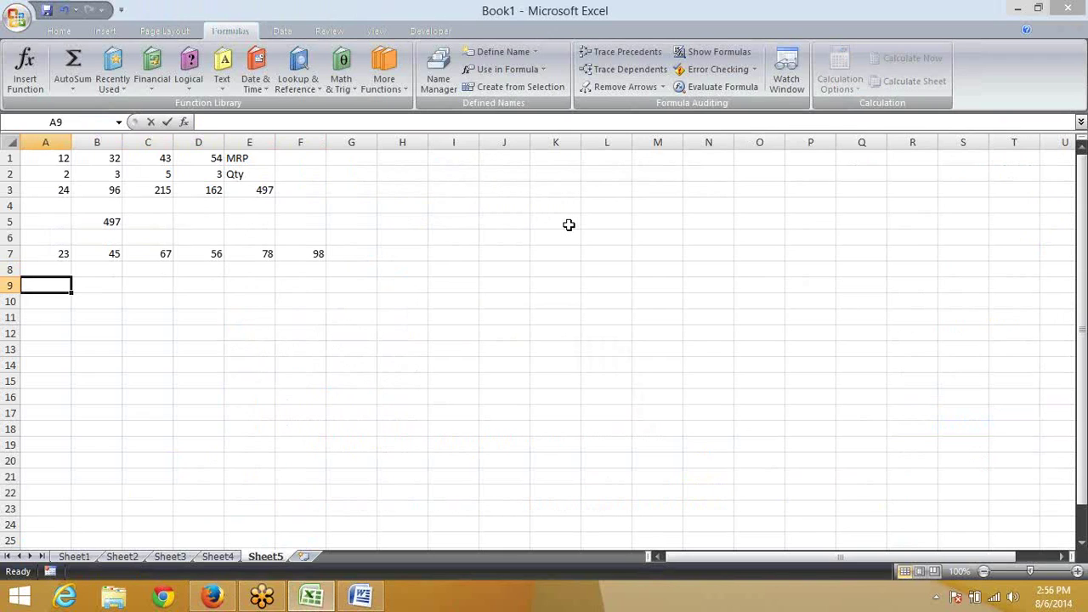
type("40%")
key("Return")
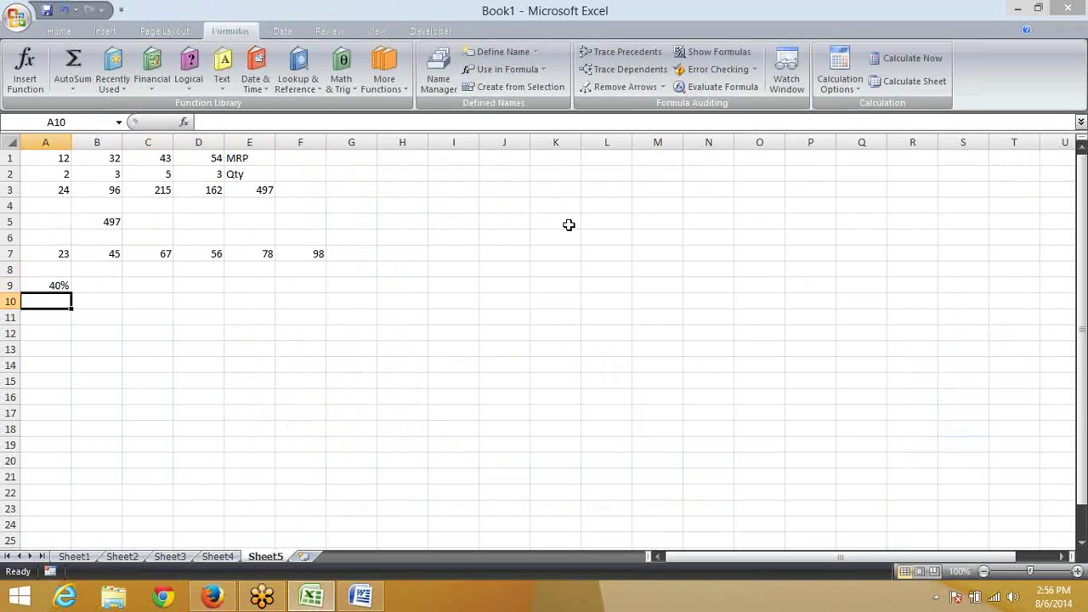
Step: Enter 4 in cell A10 and 10 in cell A11, below the 40% value
type("4")
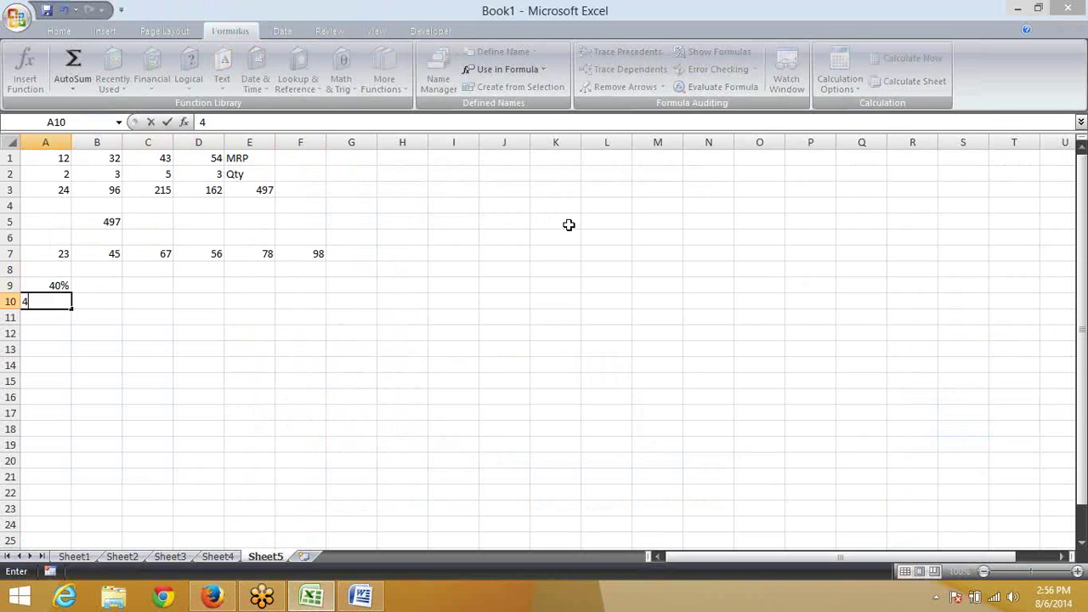
key("Return")
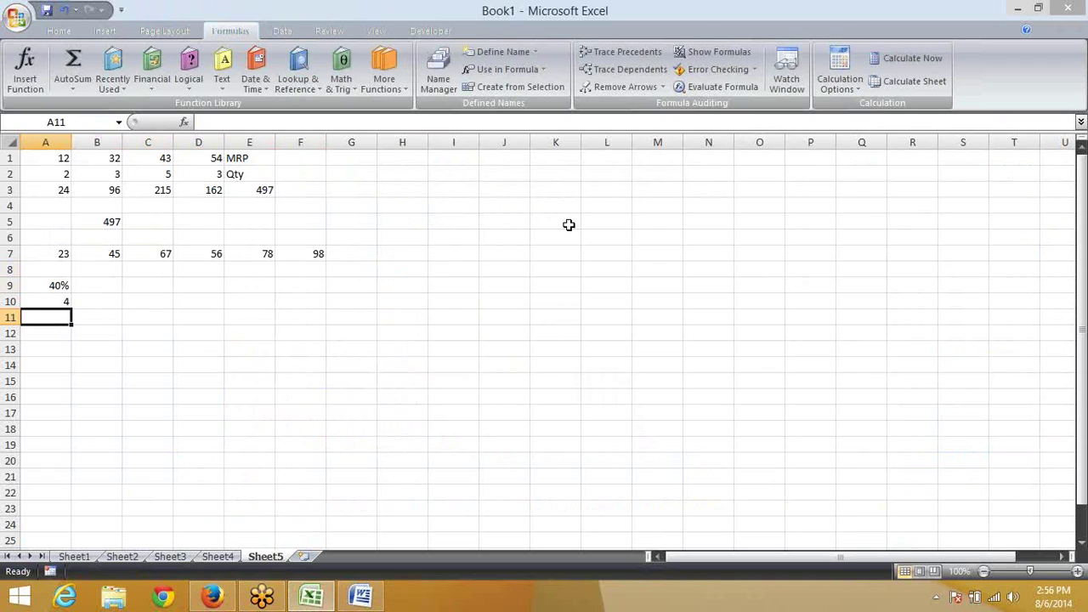
type("10")
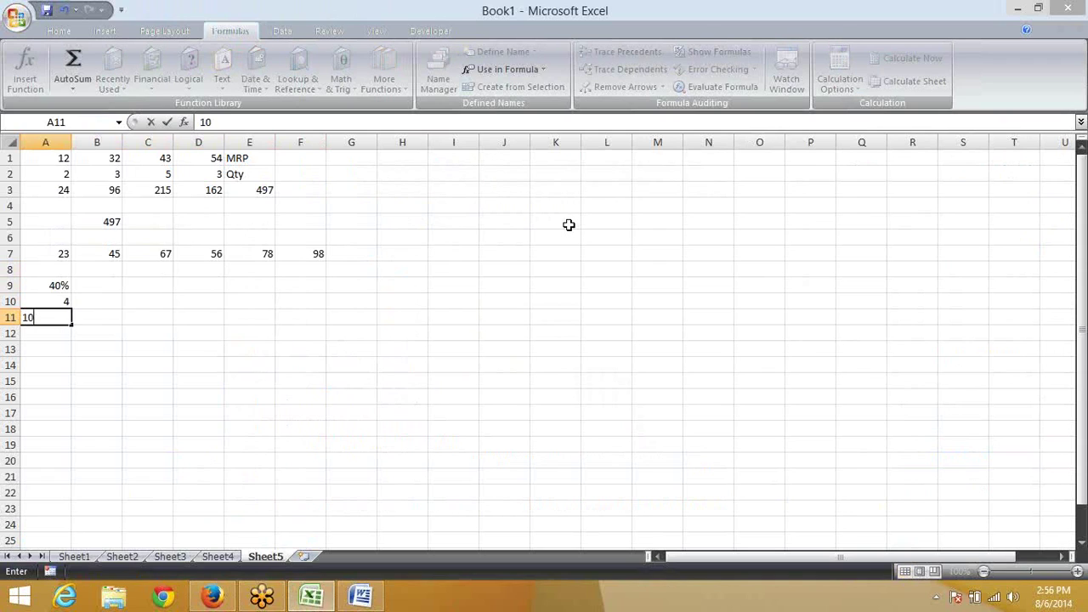
key("Return")
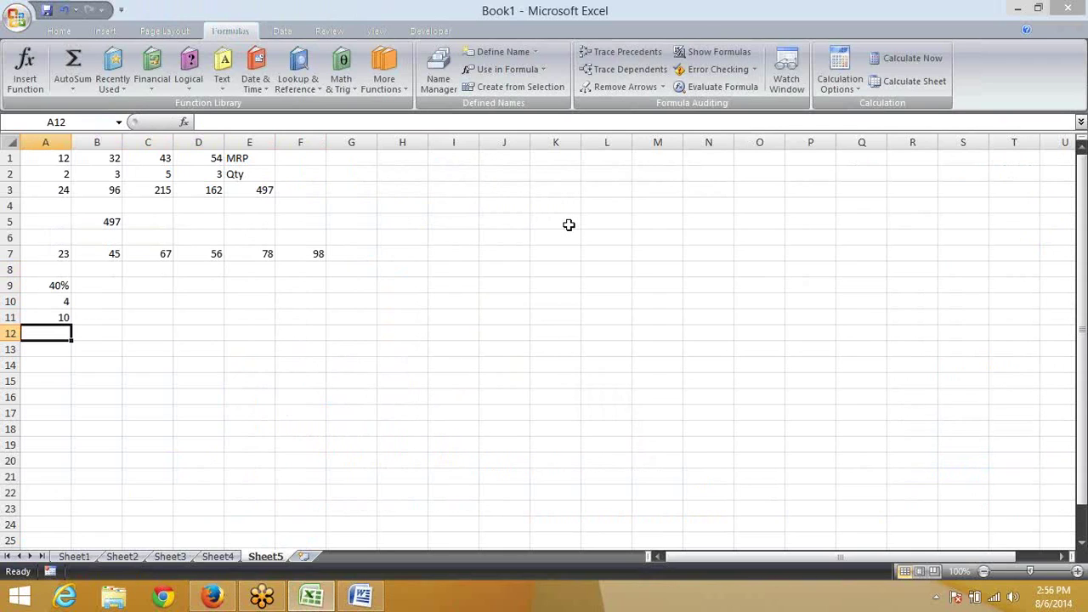
Step: Move the values 40%, 4 and 10 from A9:A11 down to A13:A15
key("Up")
key("Up")
key("Up")
key("shift+Down")
key("shift+Down")
key("ctrl+c")
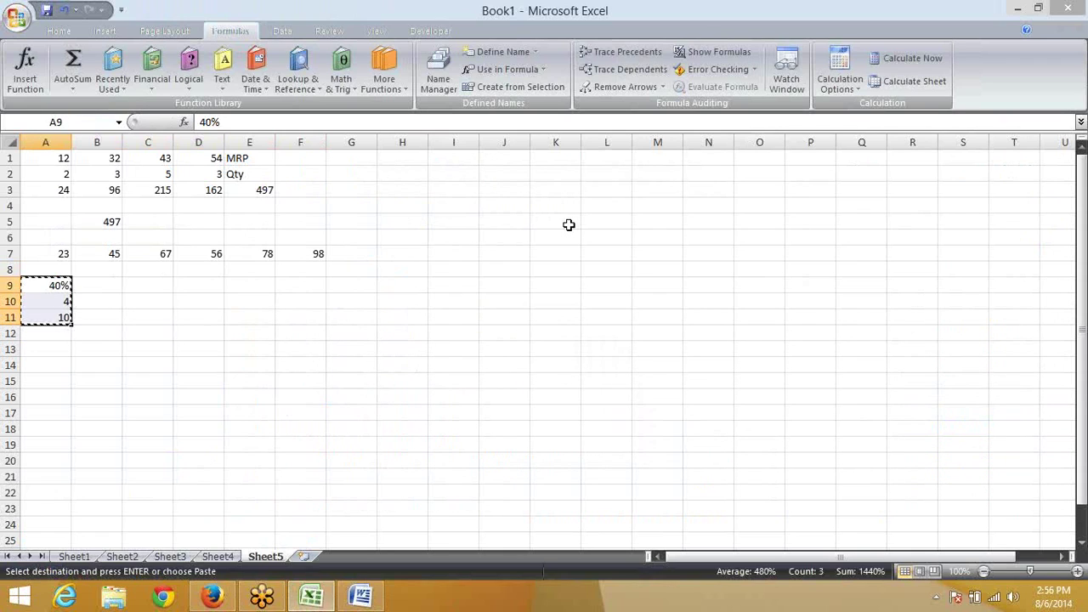
key("Down")
key("Down")
key("Down")
key("Down")
key("ctrl+v")
Step: Enter the formula =A7*40 in cell A8, beneath the first number of the row
key("Up")
key("Up")
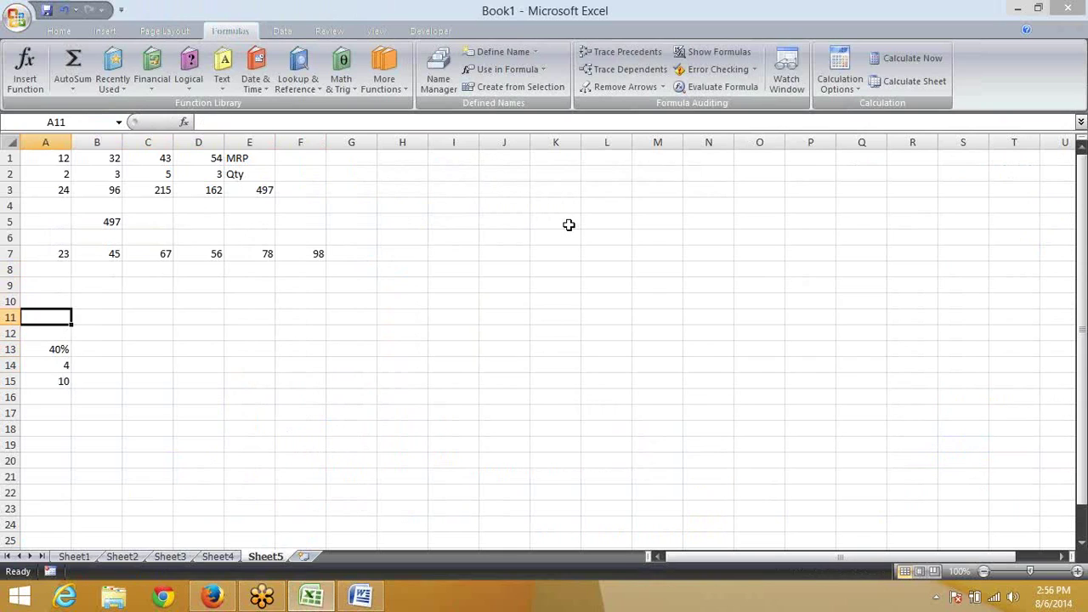
key("Up")
key("Up")
key("Up")
type("=")
key("Up")
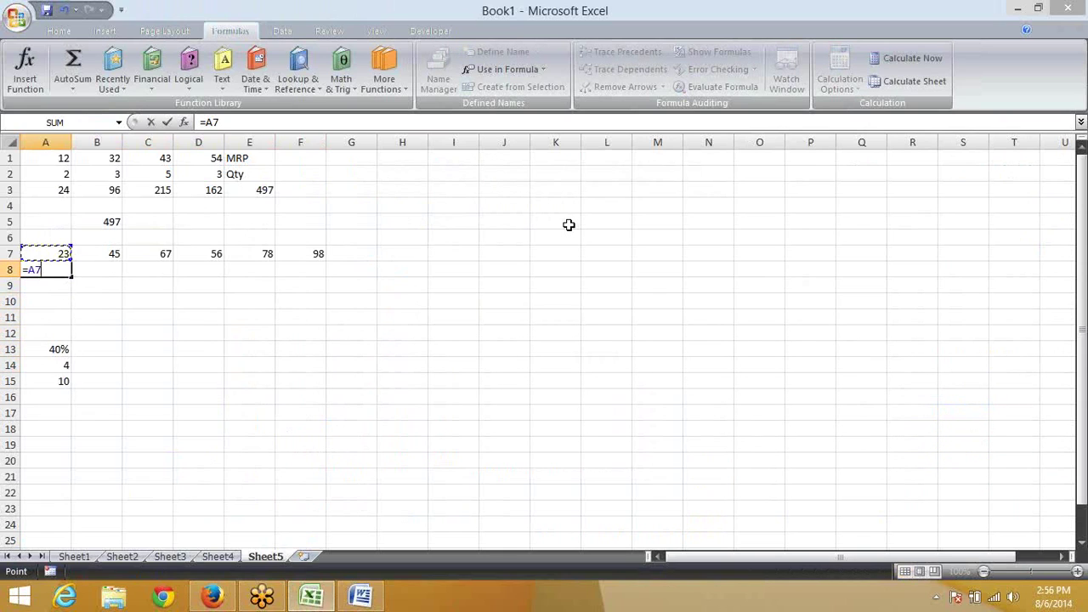
type("*40")
key("ctrl+Return")
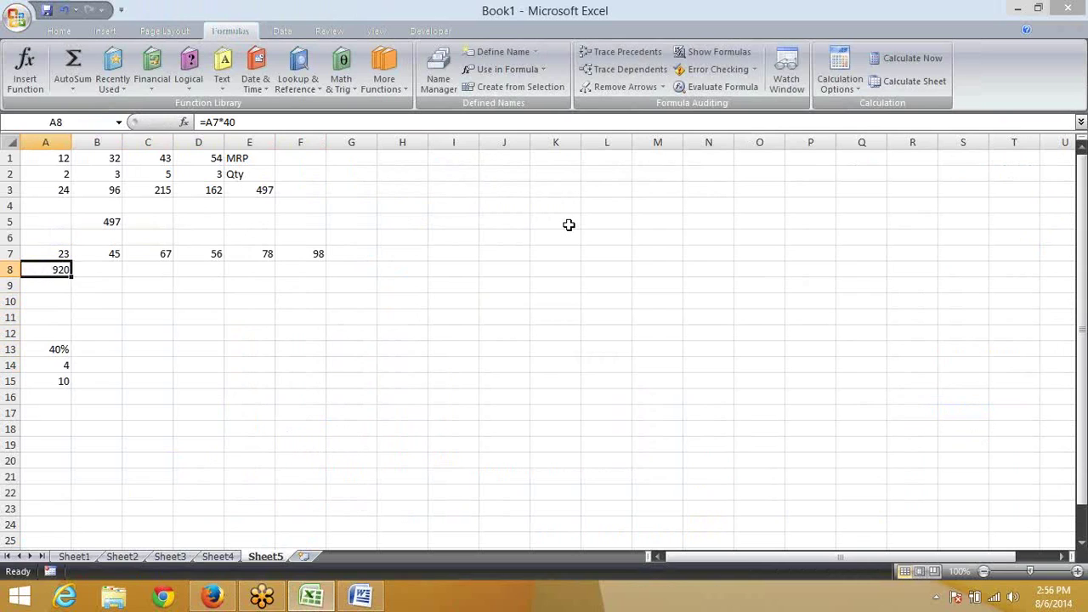
Step: Correct the formula in A8 to =A7*40%
key("shift+Right")
key("shift+Right")
key("shift+Right")
key("shift+Right")
key("shift+Right")
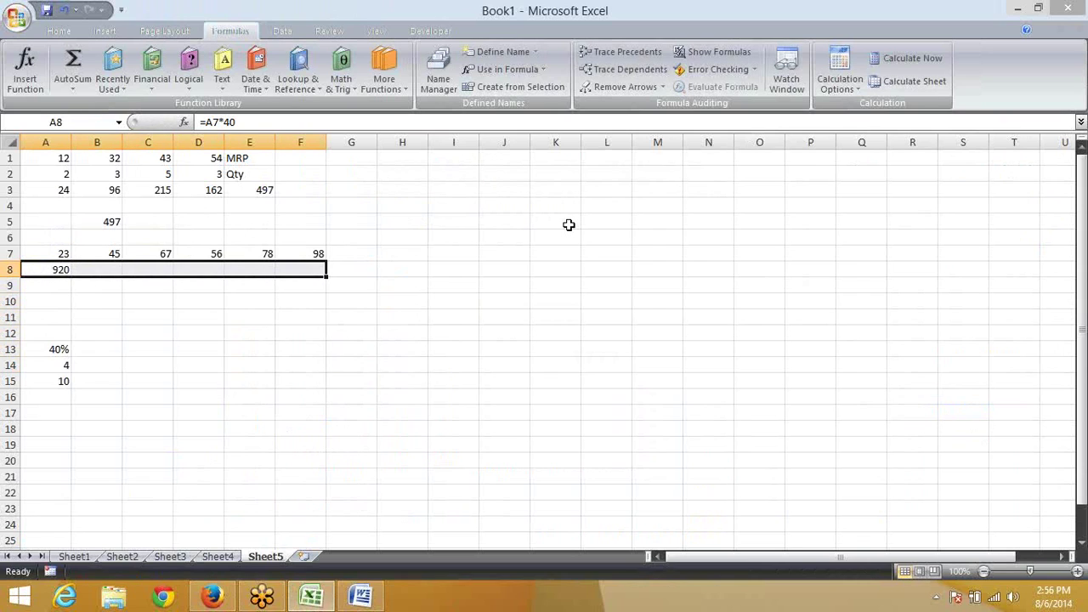
key("Right")
key("Left")
key("F2")
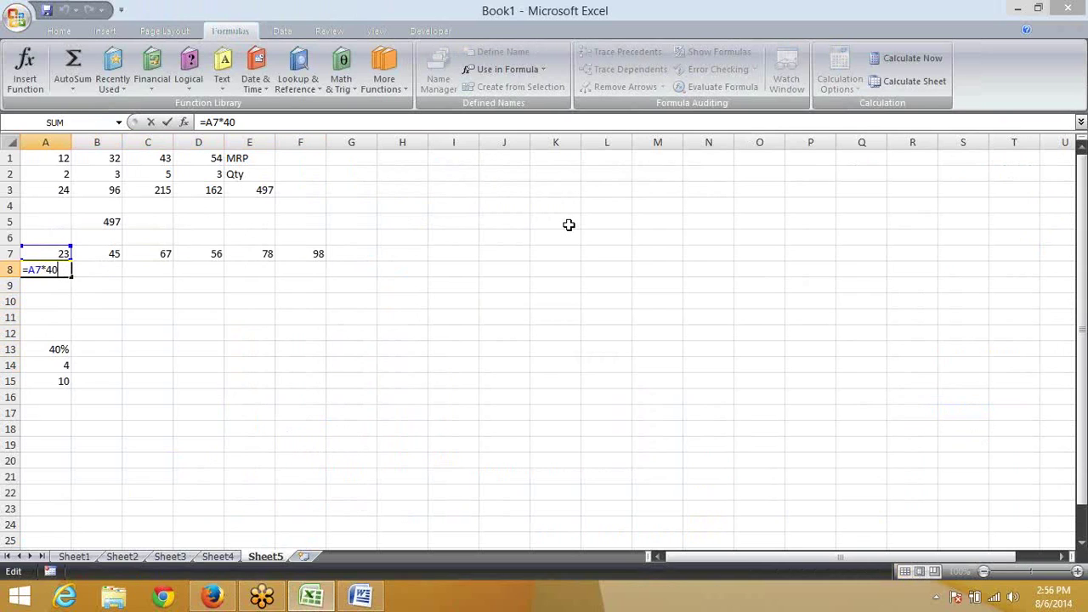
type("%")
key("Return")
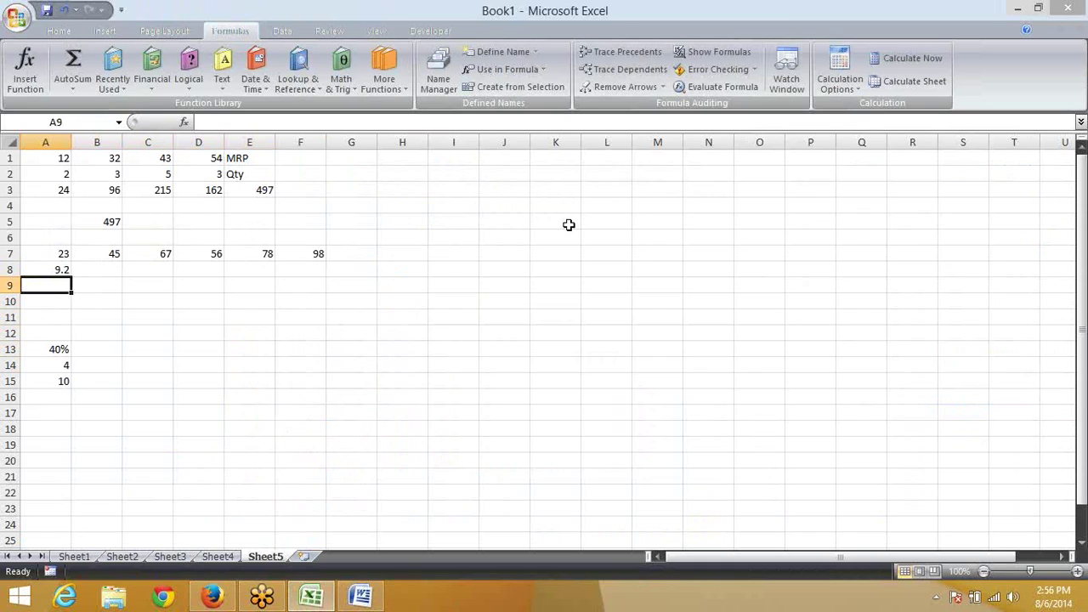
Step: Fill the A8 formula across the row through F8
key("Up")
key("shift+Right")
key("shift+Right")
key("shift+Right")
key("shift+Right")
key("shift+Right")
key("ctrl+r")
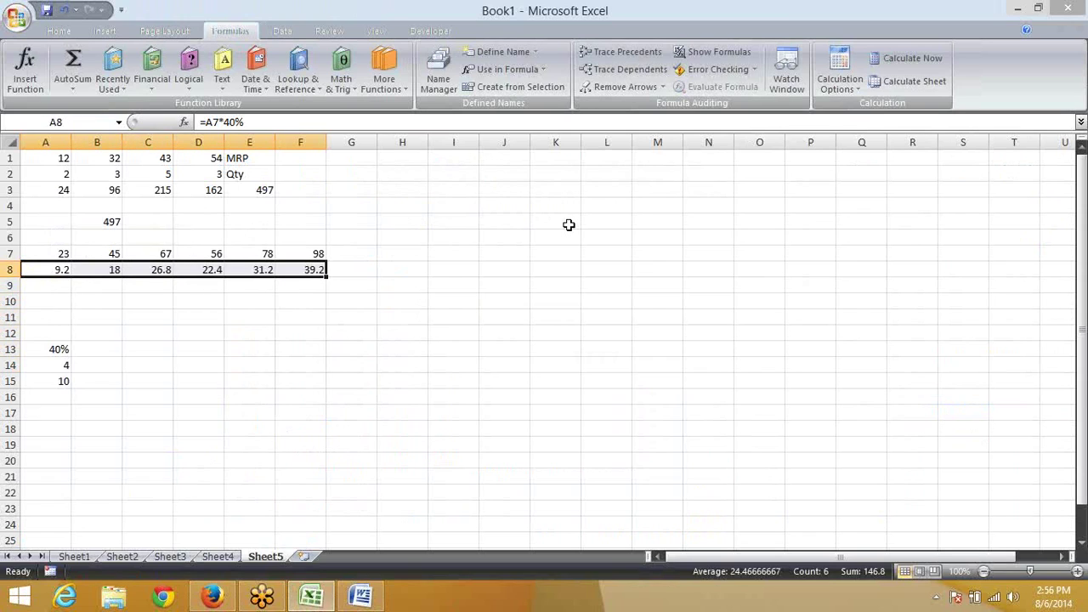
Step: Enter =A8*4 in cell A9 and fill it across through F9
key("Down")
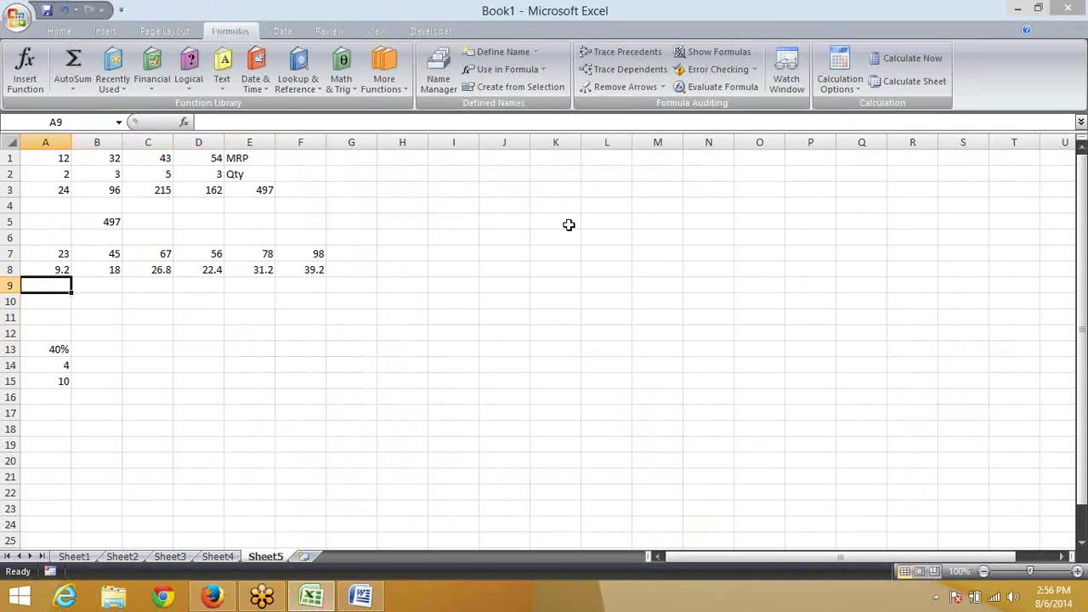
type("=A8")
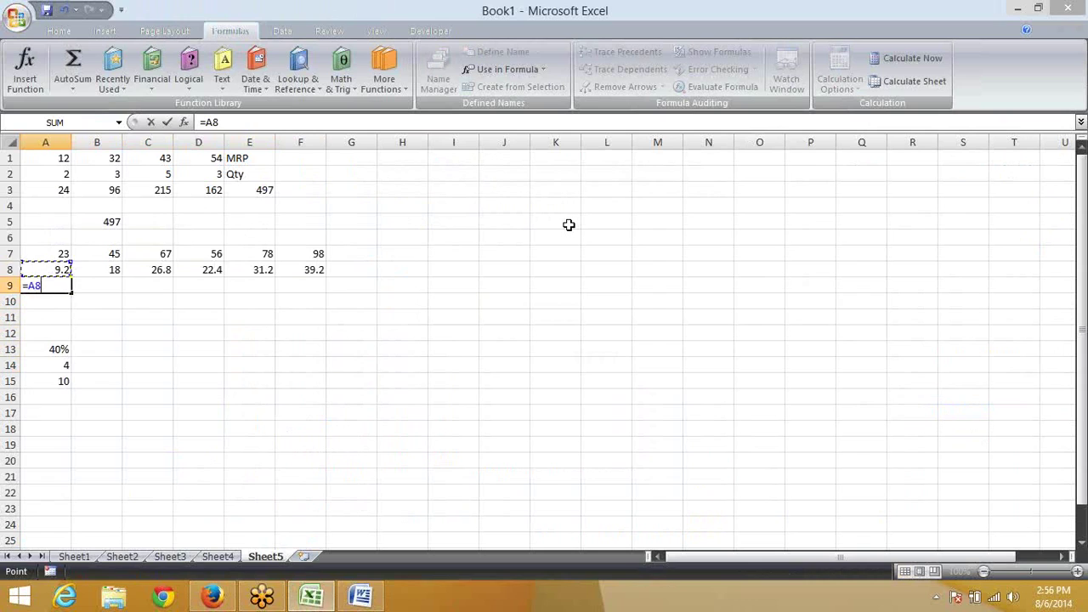
type("*4")
key("Return")
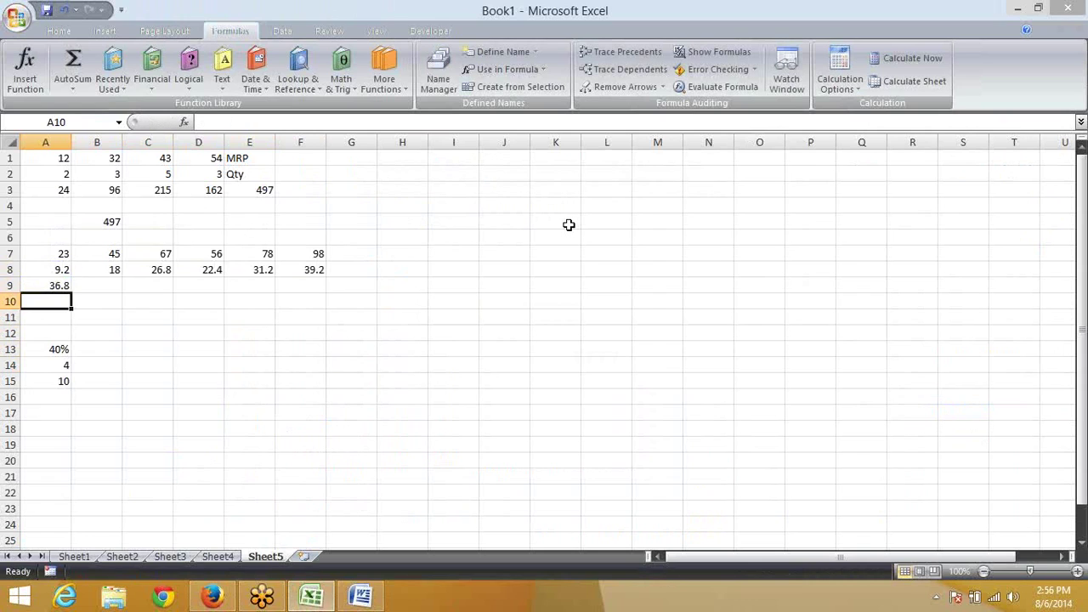
key("Up")
key("shift+Right")
key("shift+Right")
key("shift+Right")
key("shift+Right")
key("shift+Right")
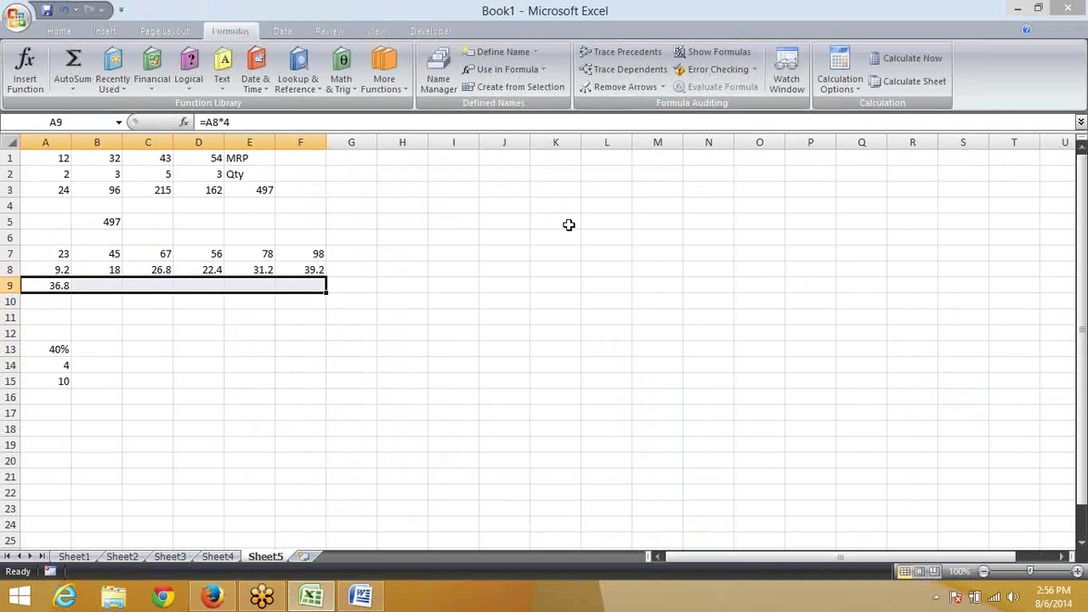
key("ctrl+r")
Step: Enter =A9+10 in cell A10 and fill it across through F10
key("Down")
type("=")
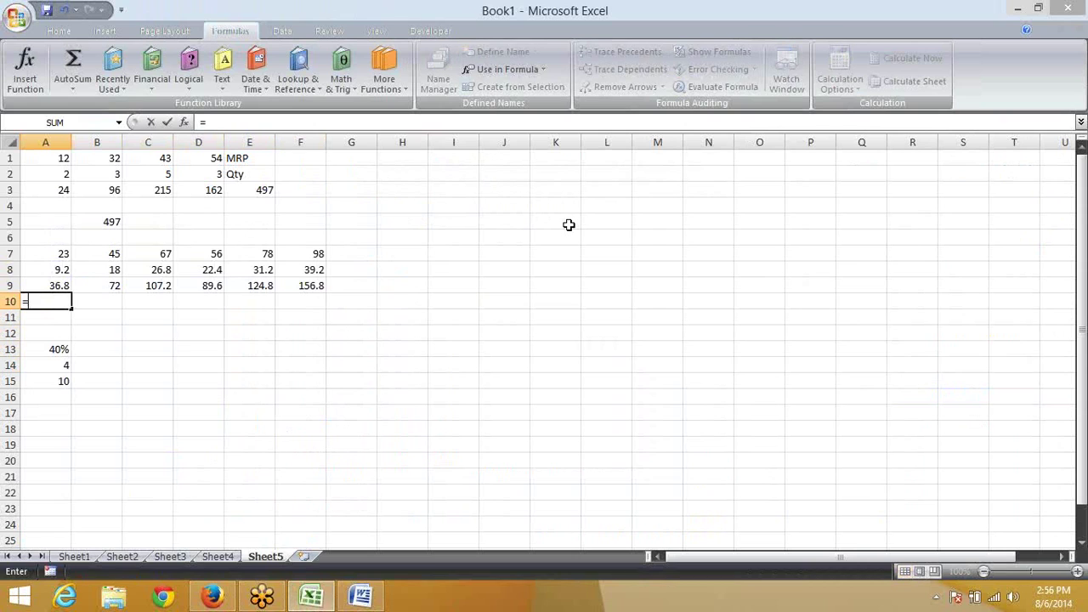
type("A9+10")
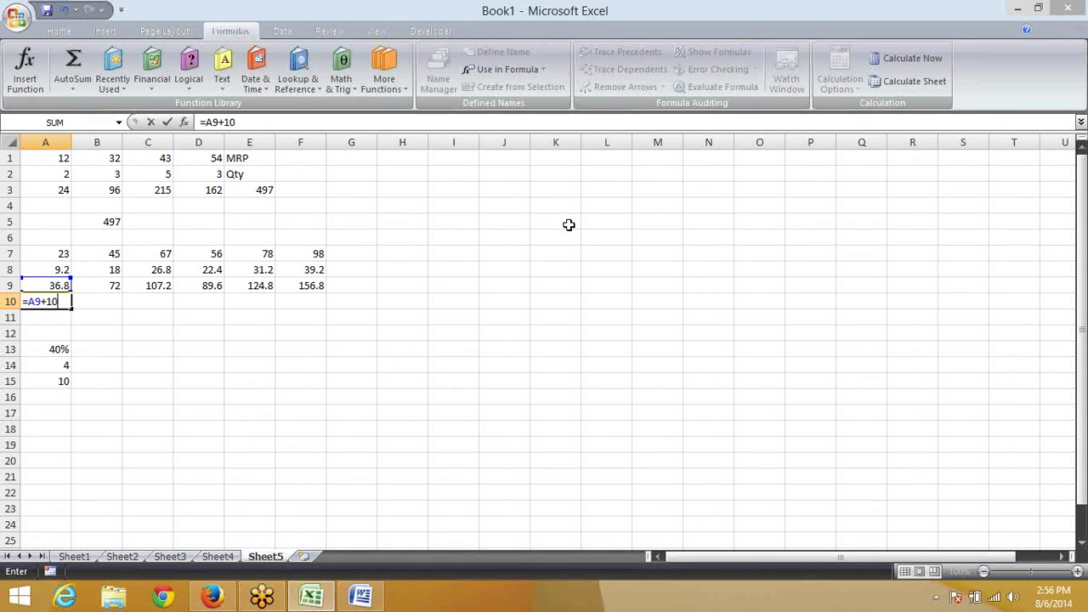
key("ctrl+Return")
key("shift+Right")
key("shift+Right")
key("shift+Right")
key("shift+Right")
key("shift+Right")
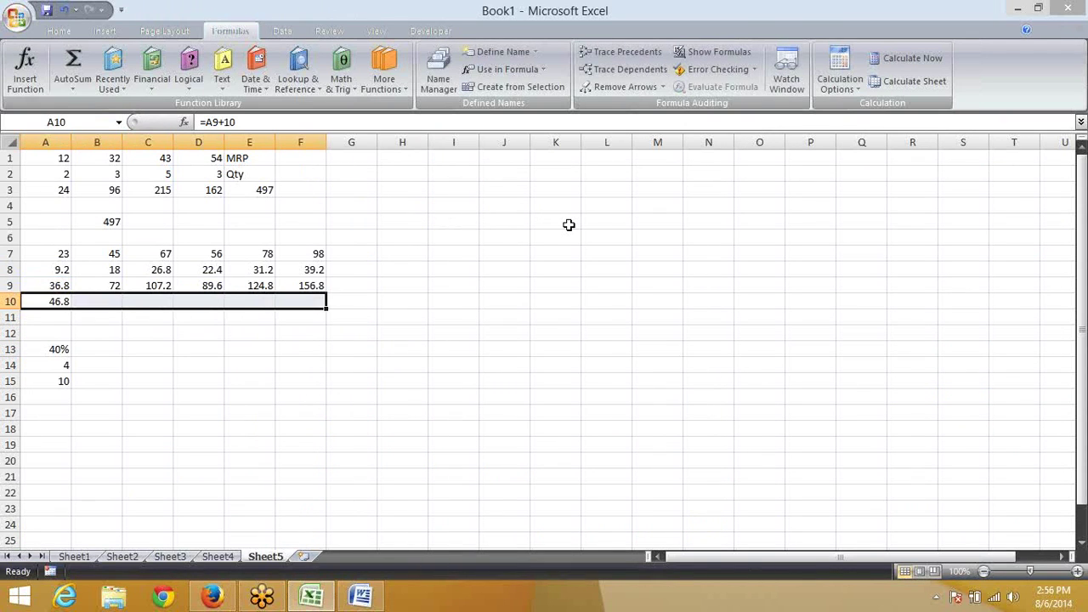
key("ctrl+r")
Step: Total the row A10:F10 with a SUM formula in cell G10
key("ctrl+Right")
key("Right")
type("=")
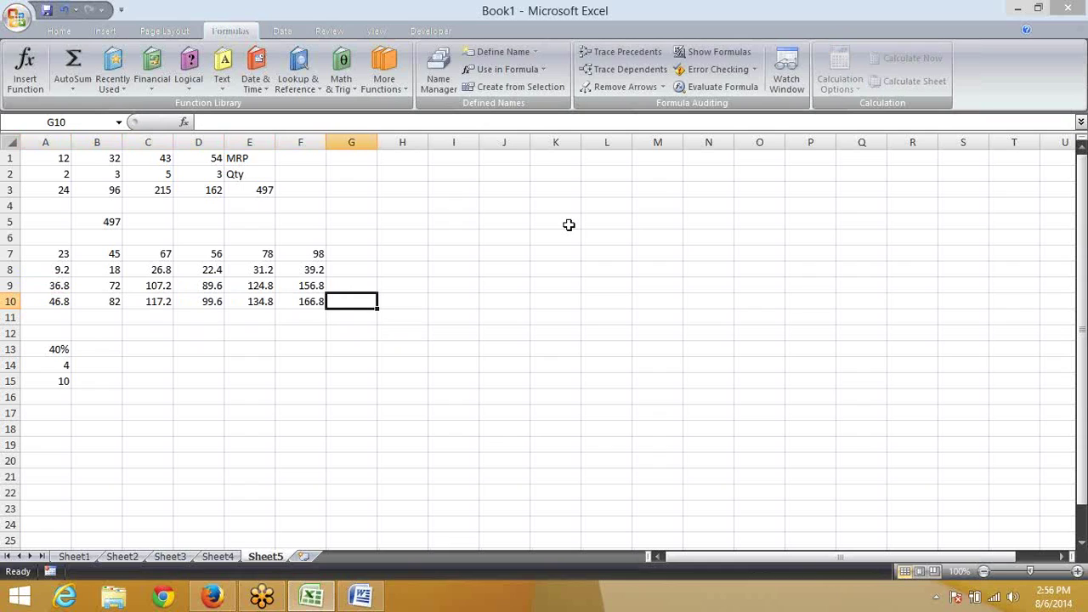
type("sum")
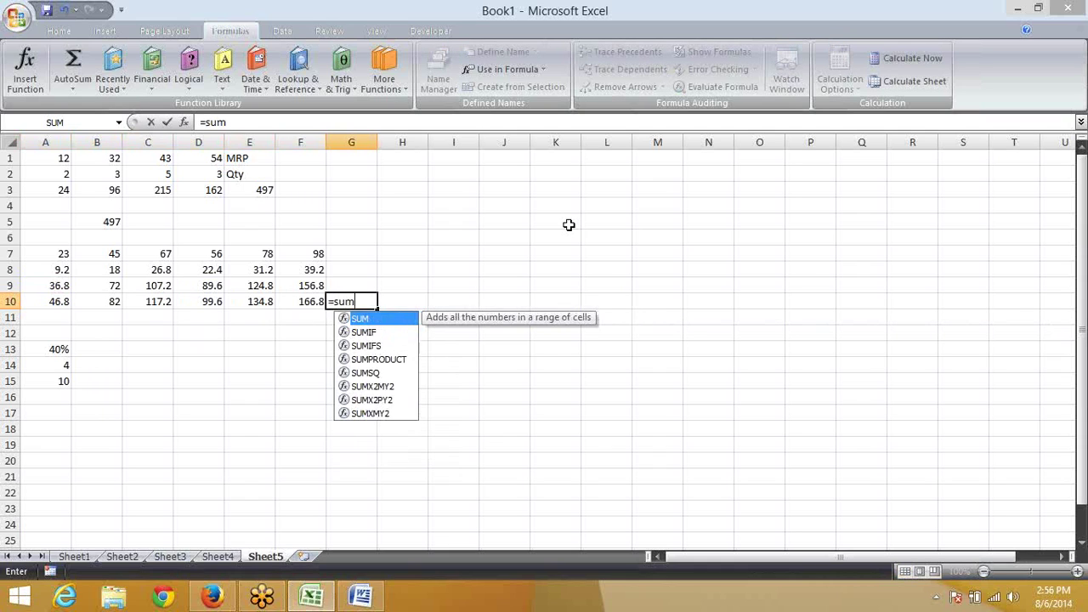
key("Tab")
key("Left")
key("ctrl+shift+Left")
key("Return")
key("Up")
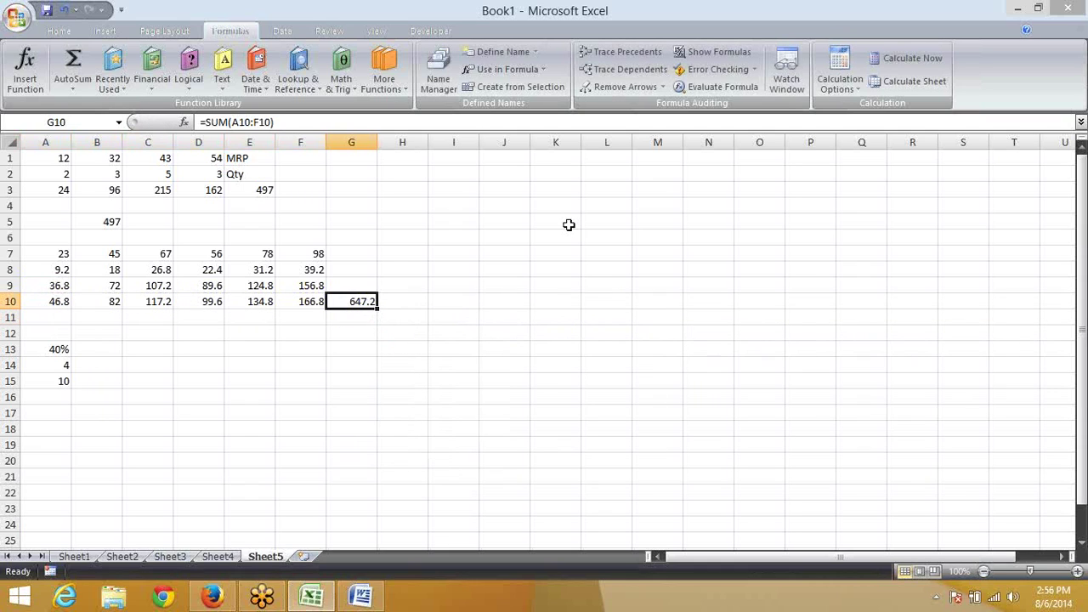
Step: Start a SUM formula in cell B12 that multiplies the range A7:F7 by 40%
key("Left")
key("Left")
key("Left")
key("Left")
key("Left")
key("Left")
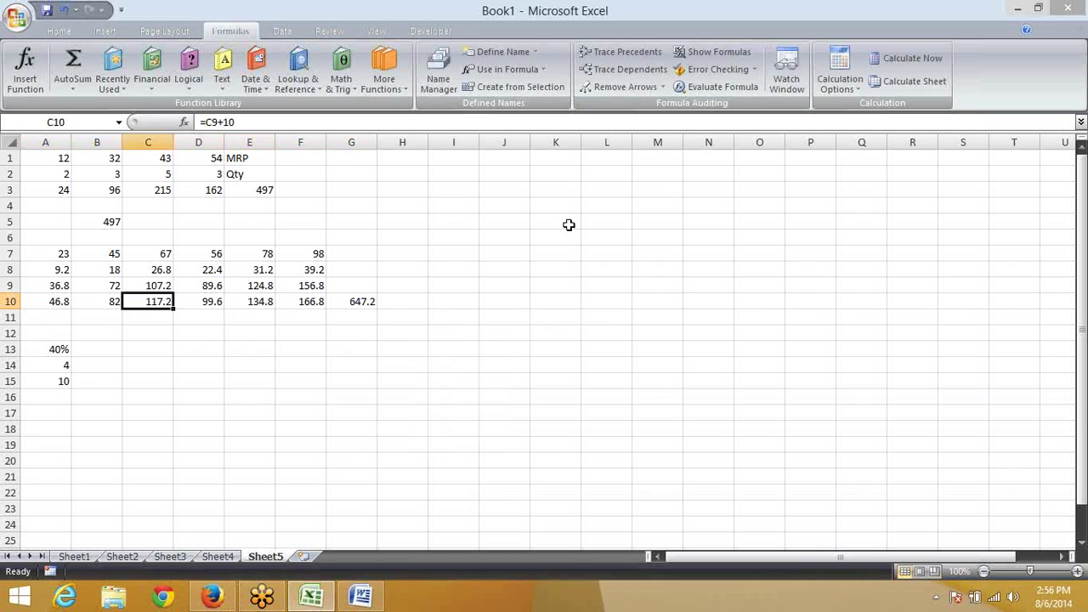
key("Down")
key("Down")
key("Down")
key("Right")
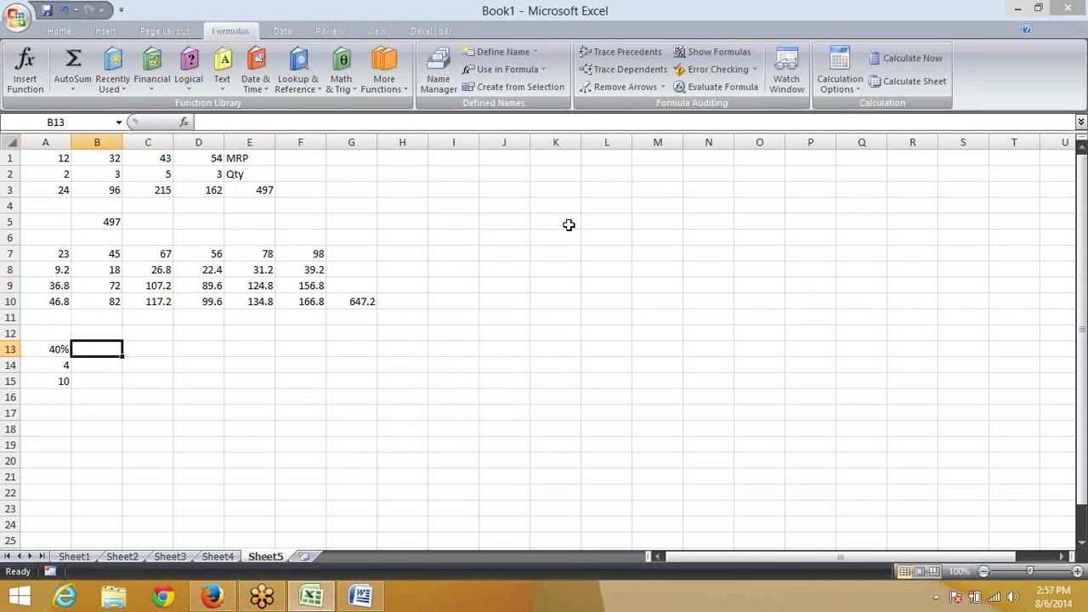
key("Up")
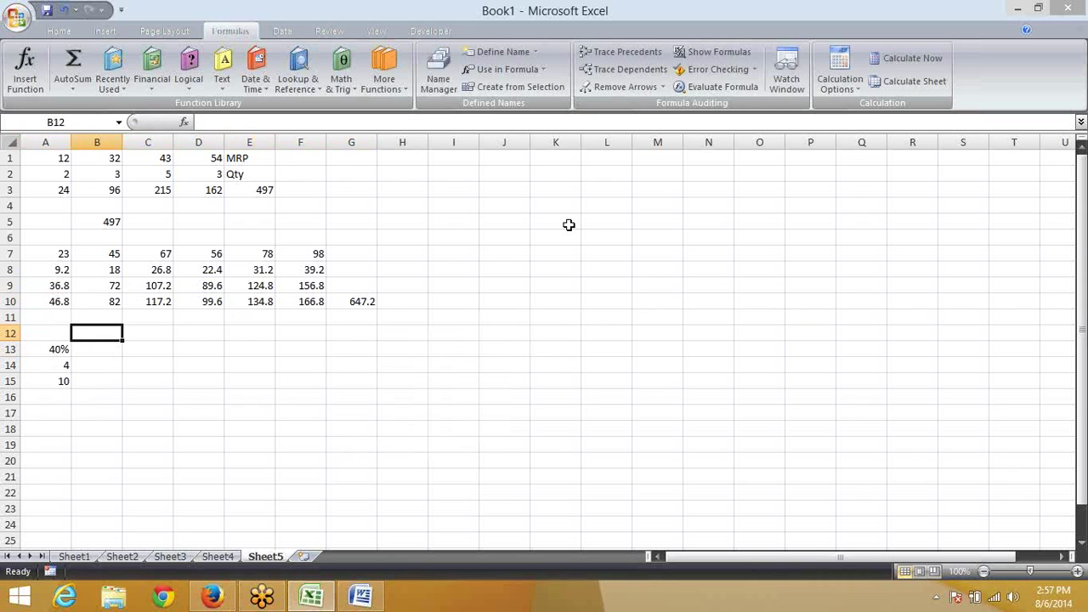
type("=sum")
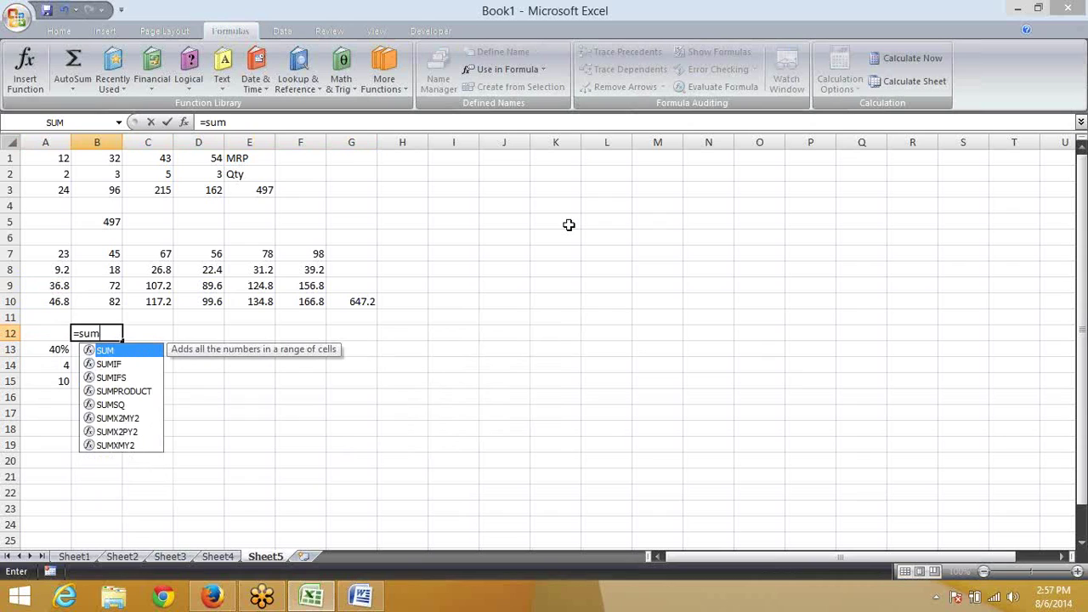
type("(")
key("Up")
key("Up")
key("Up")
key("Up")
key("Up")
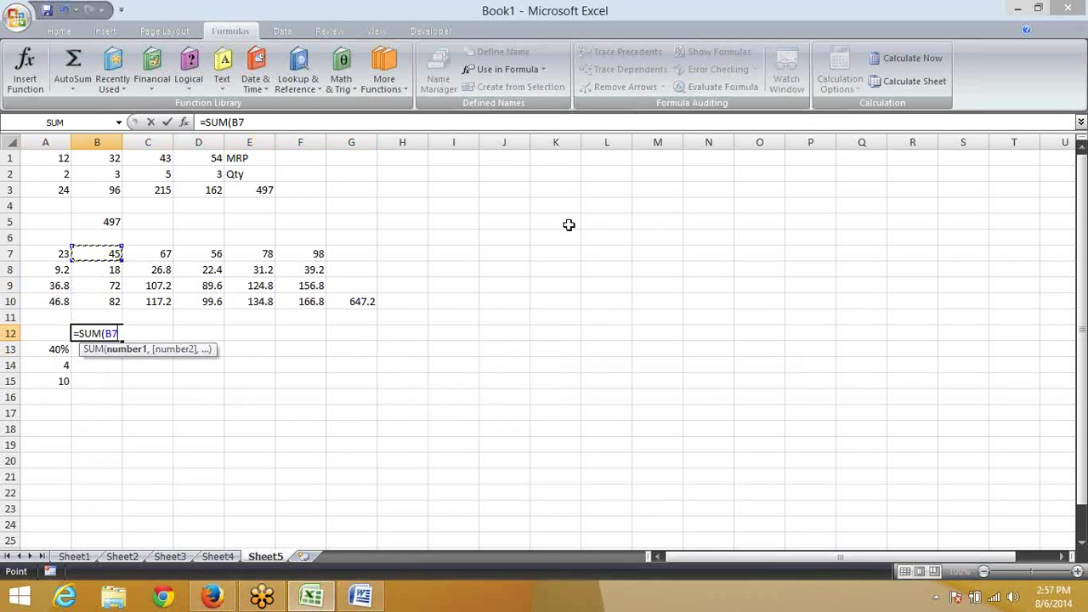
key("Left")
key("ctrl+shift+Right")
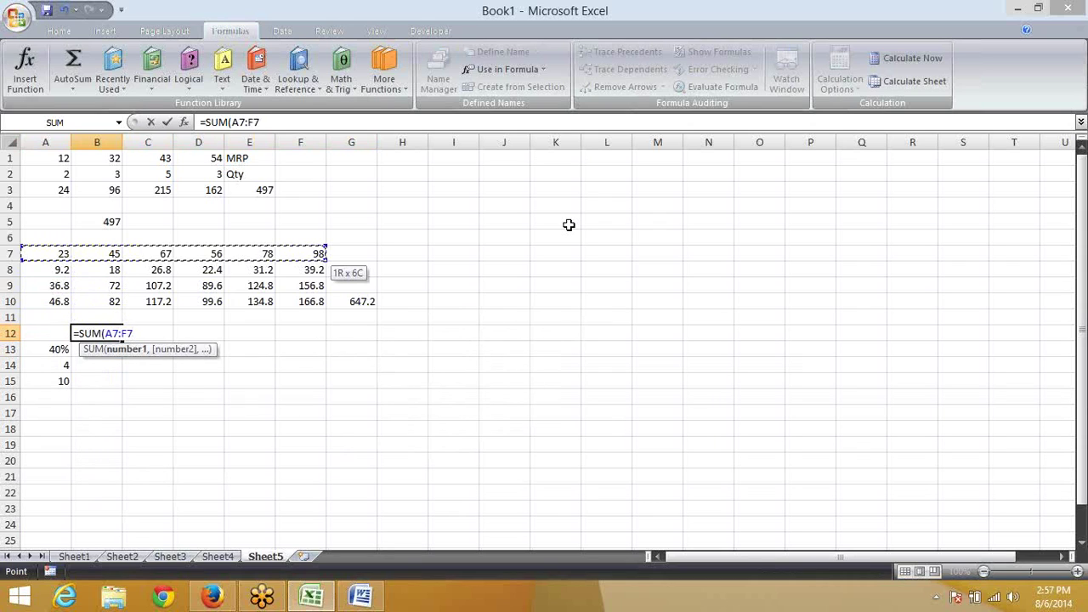
type("*40%")
Step: Extend the B12 formula with nested parentheses to =SUM(((A7:F7*40%)*4)+10) and enter it as a normal formula
left_click(236, 122)
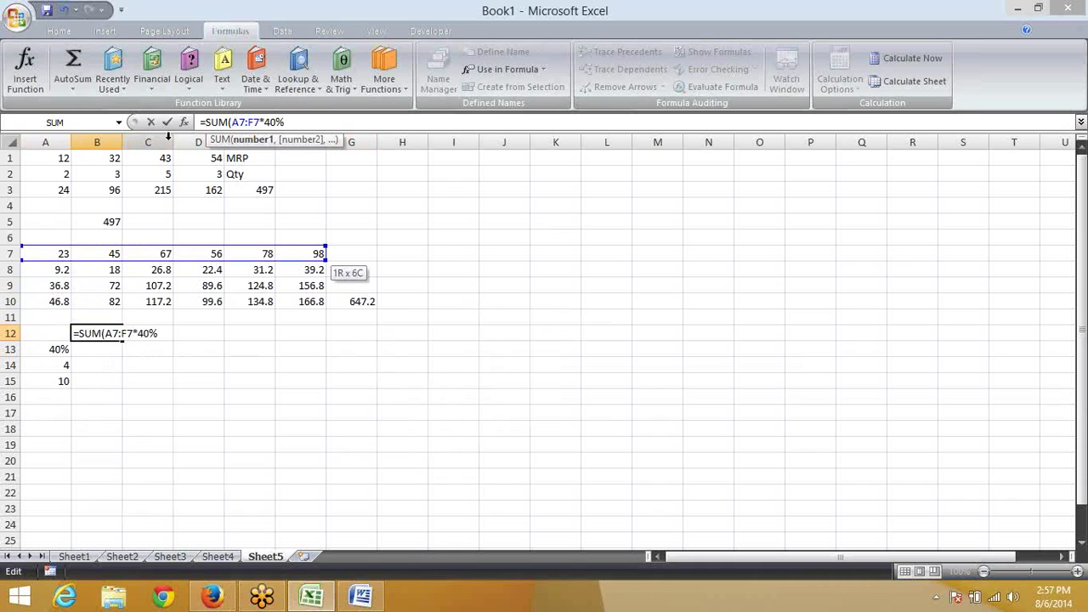
type("(")
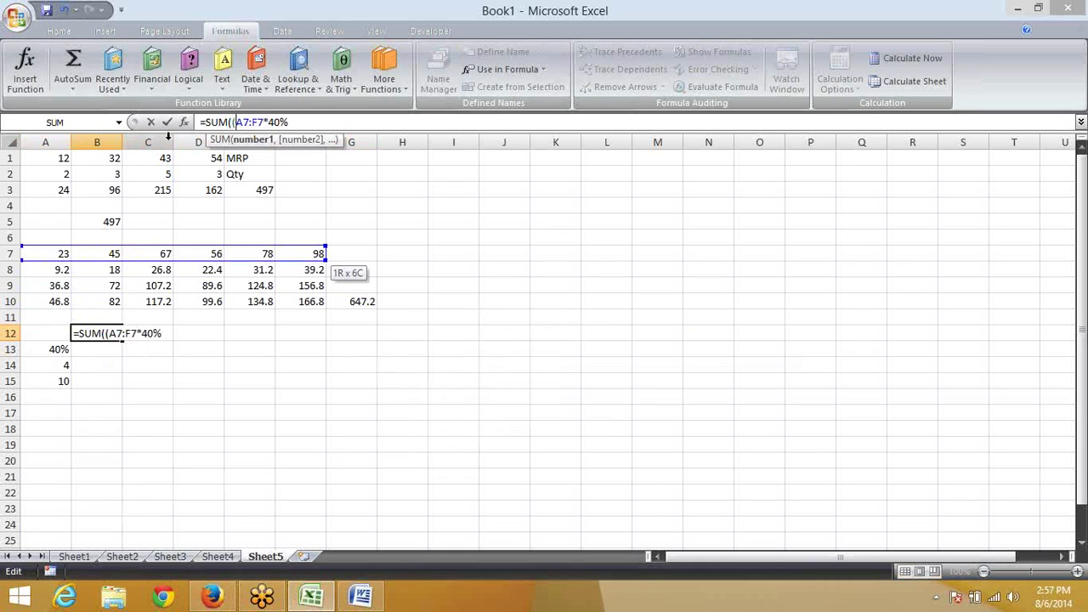
left_click(303, 119)
type(")*4")
left_click(237, 122)
type("(")
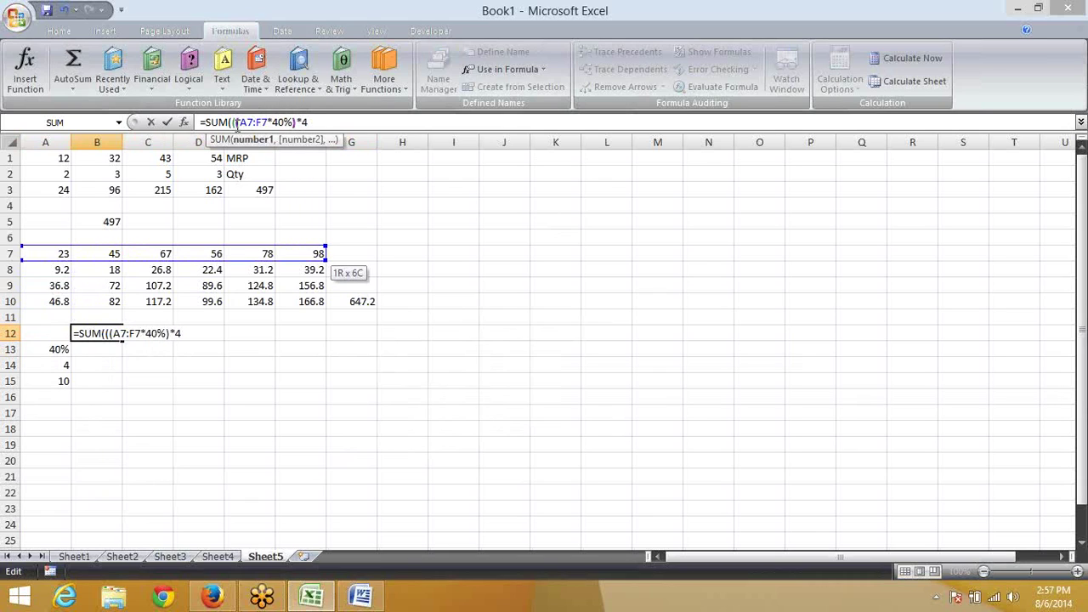
left_click(316, 121)
type(")+10")
key("Return")
key("Return")
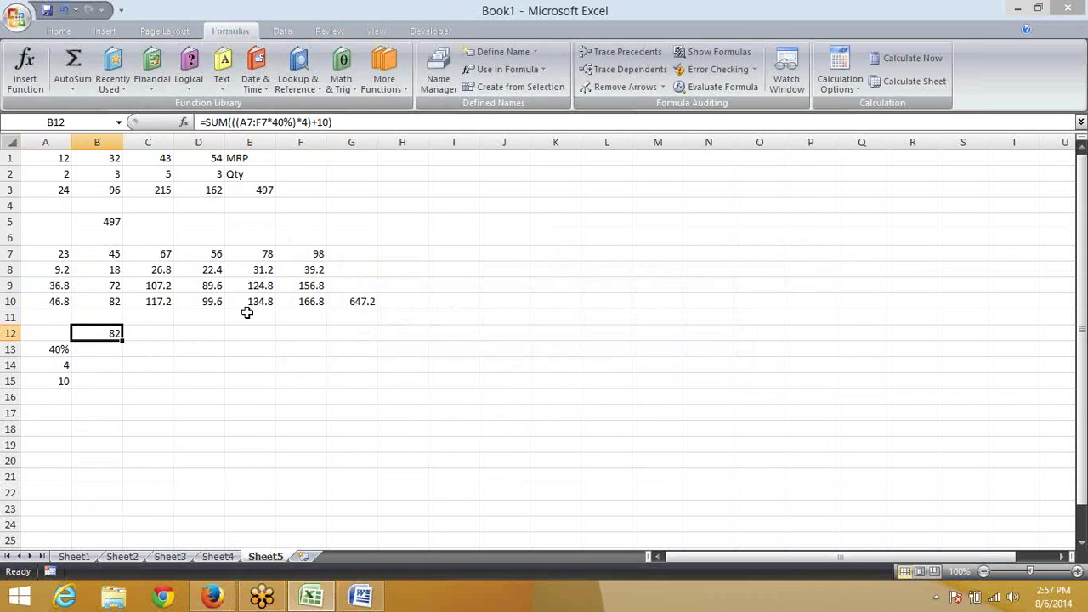
Step: Re-enter the B12 formula as an array formula and open Evaluate Formula for it
key("F2")
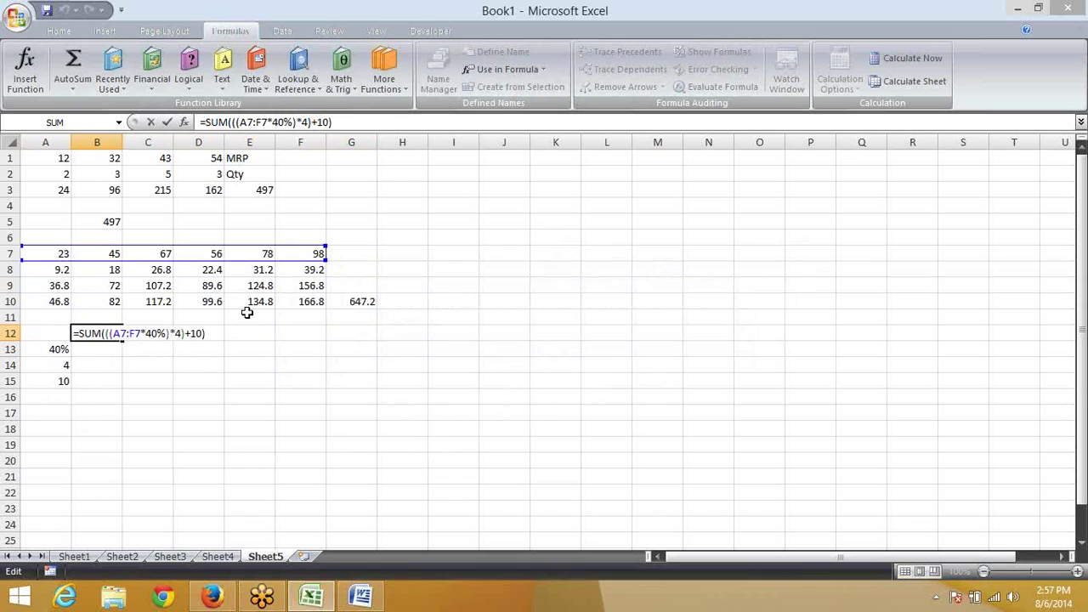
key("ctrl+shift+Return")
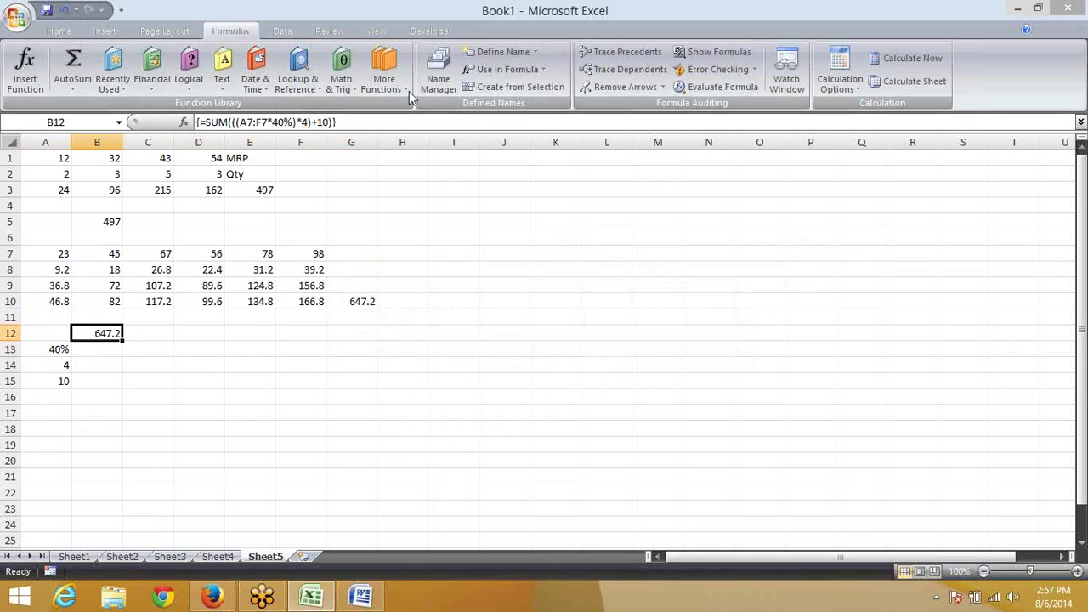
left_click(690, 88)
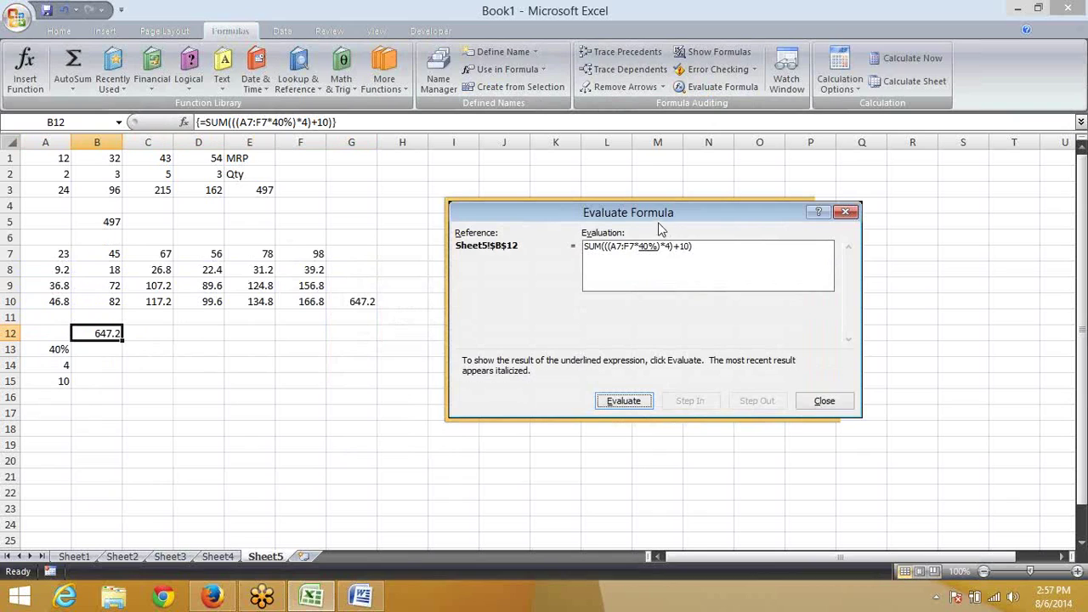
Step: Evaluate the B12 array formula one calculation at a time to its final result, and close the evaluation dialog
left_click(631, 406)
left_click(636, 403)
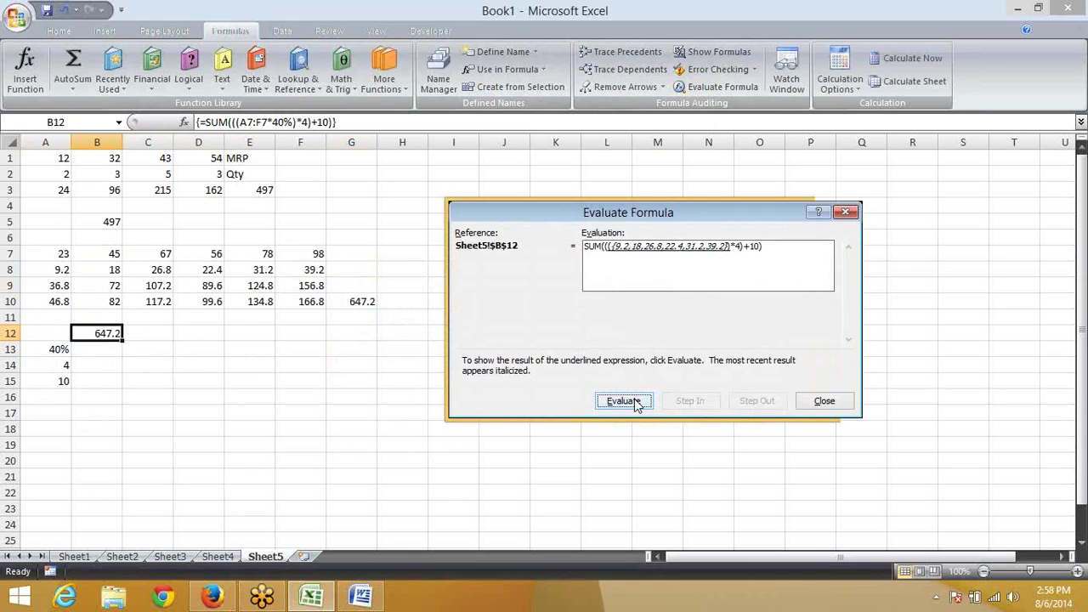
left_click(636, 403)
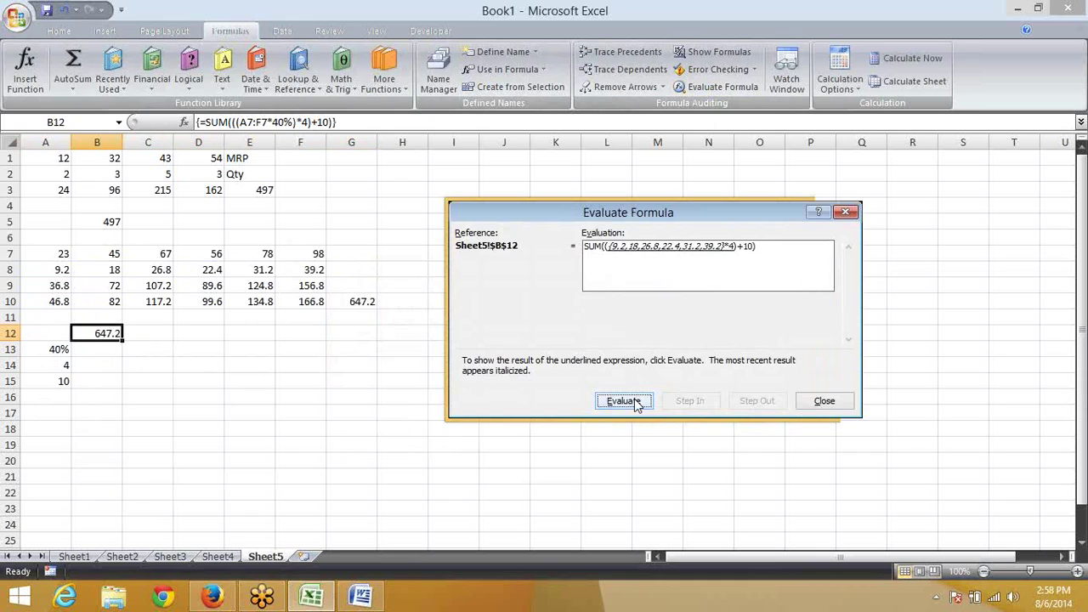
left_click(636, 403)
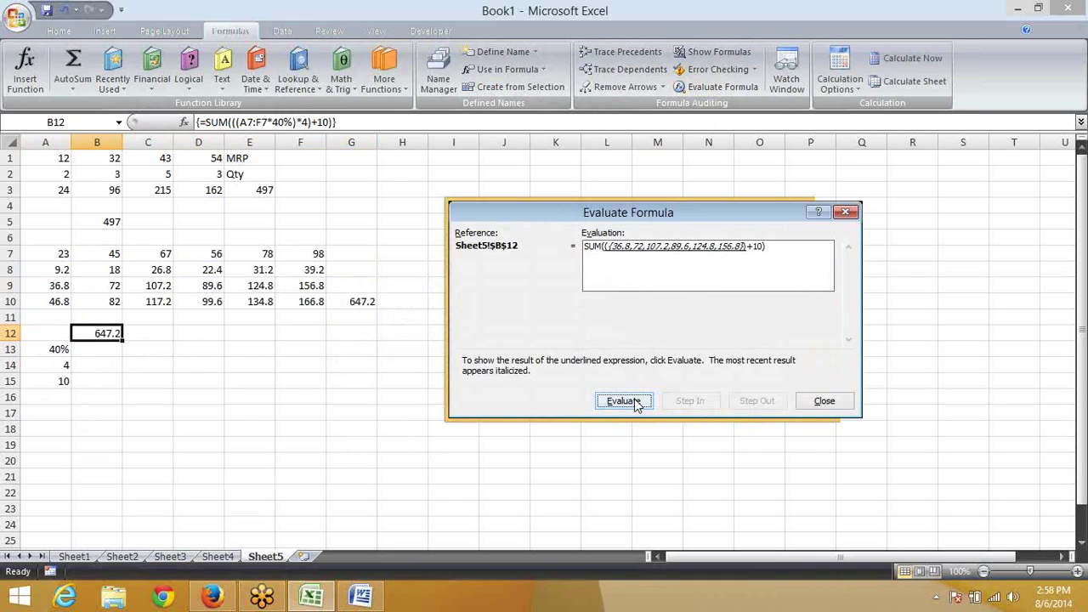
left_click(636, 403)
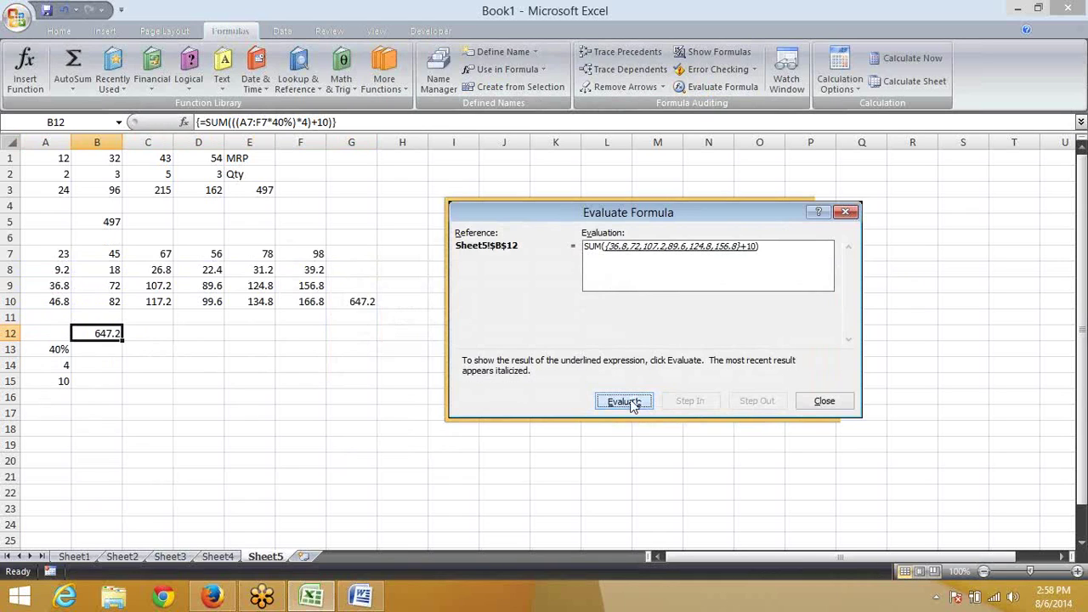
left_click(636, 403)
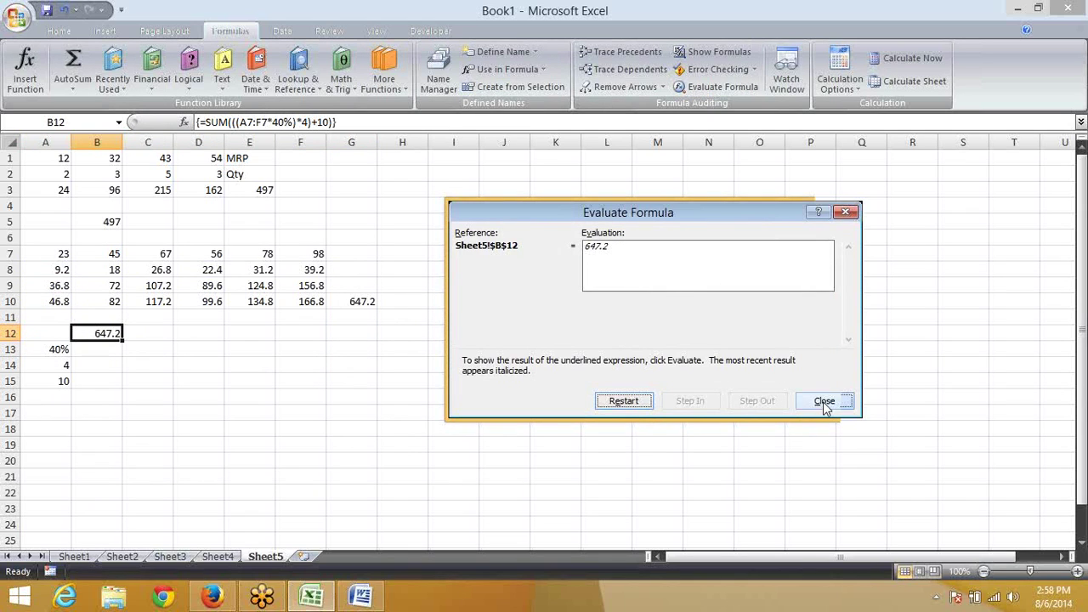
left_click(825, 402)
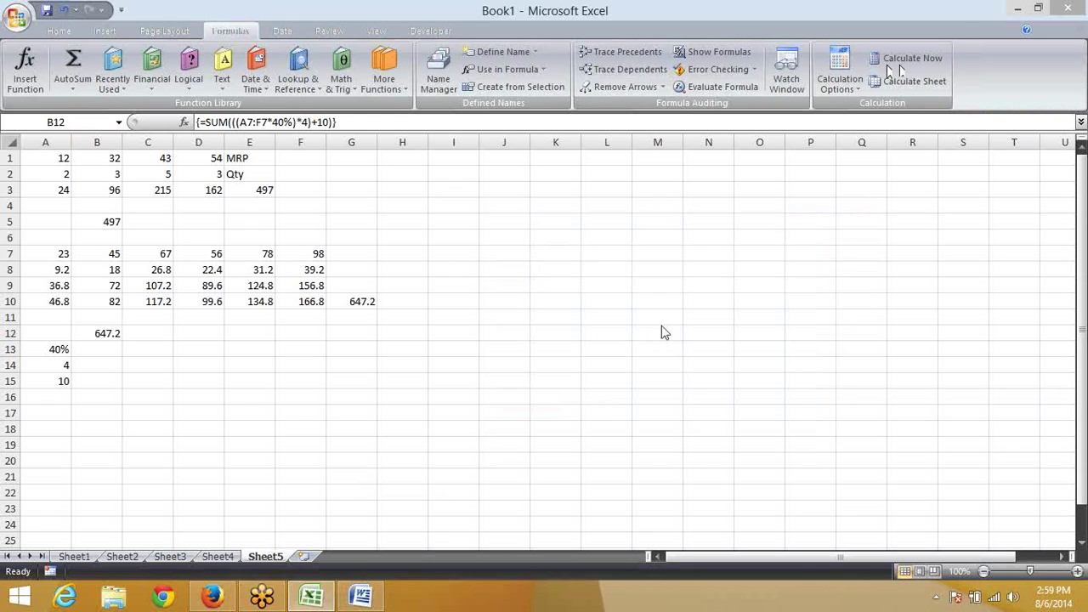
Step: Add a new worksheet and enter 12, 23 and 42 in cells A1, B1 and C1
left_click(306, 556)
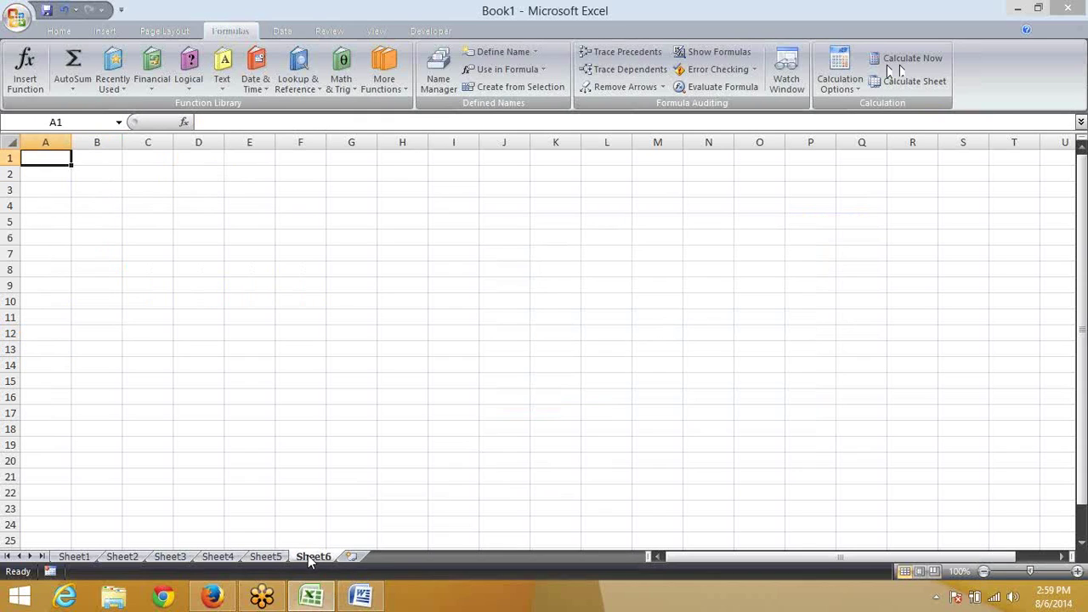
type("12")
key("Tab")
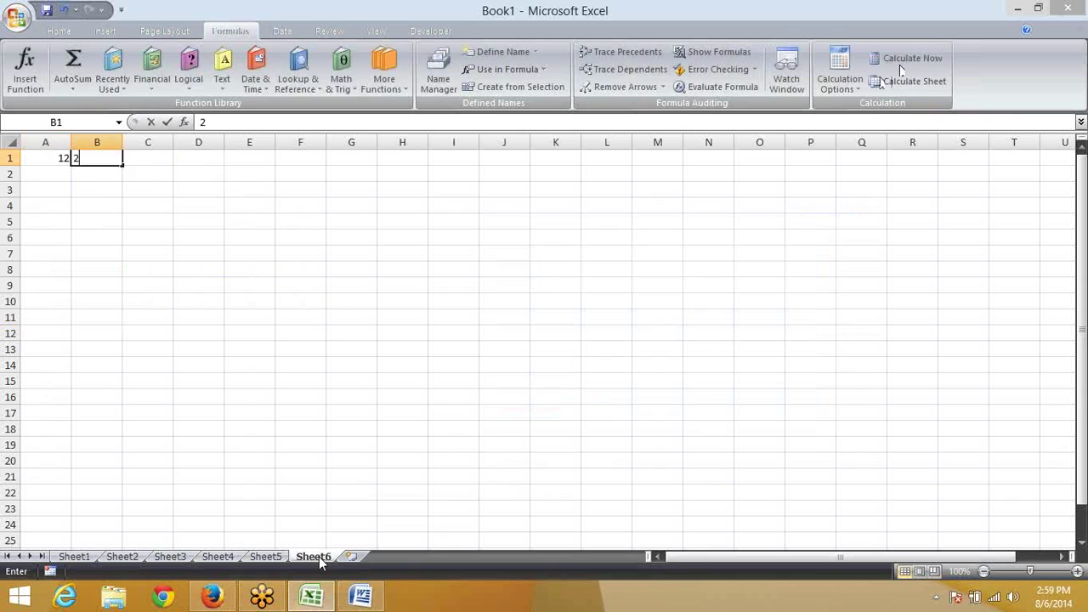
type("23")
key("Tab")
type("42")
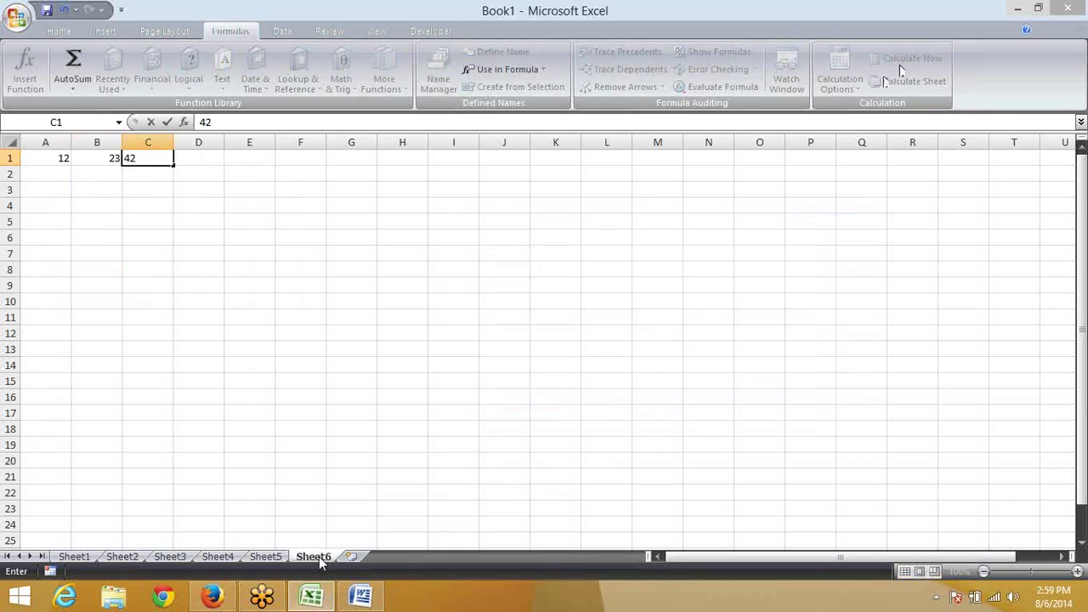
key("Tab")
Step: Replace the content of cell C1 with the division formula =B1/A1
key("Left")
type("=")
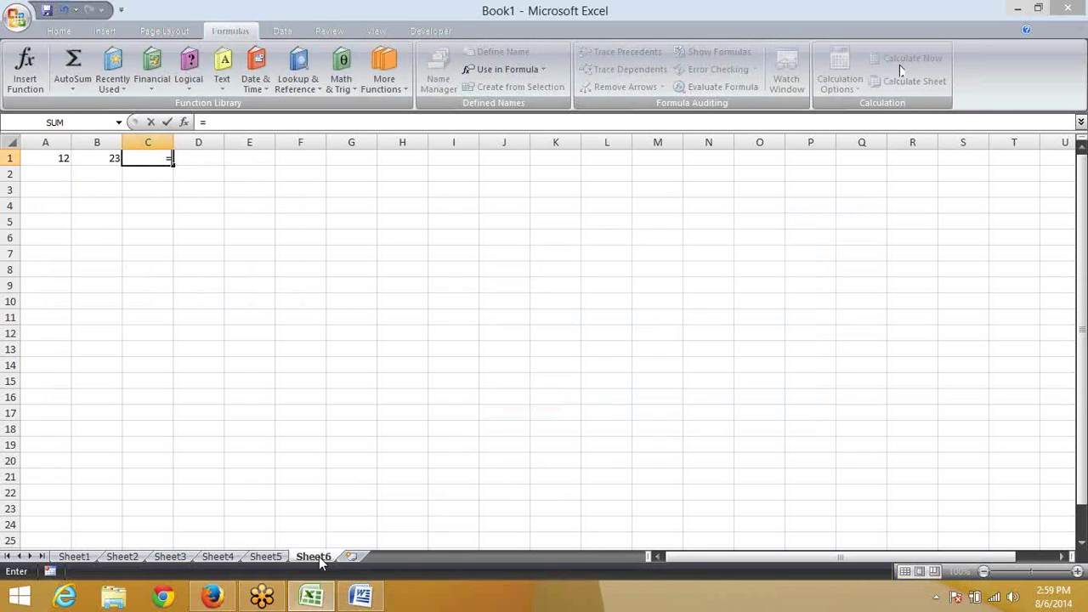
key("Left")
type("/")
key("Left")
key("Left")
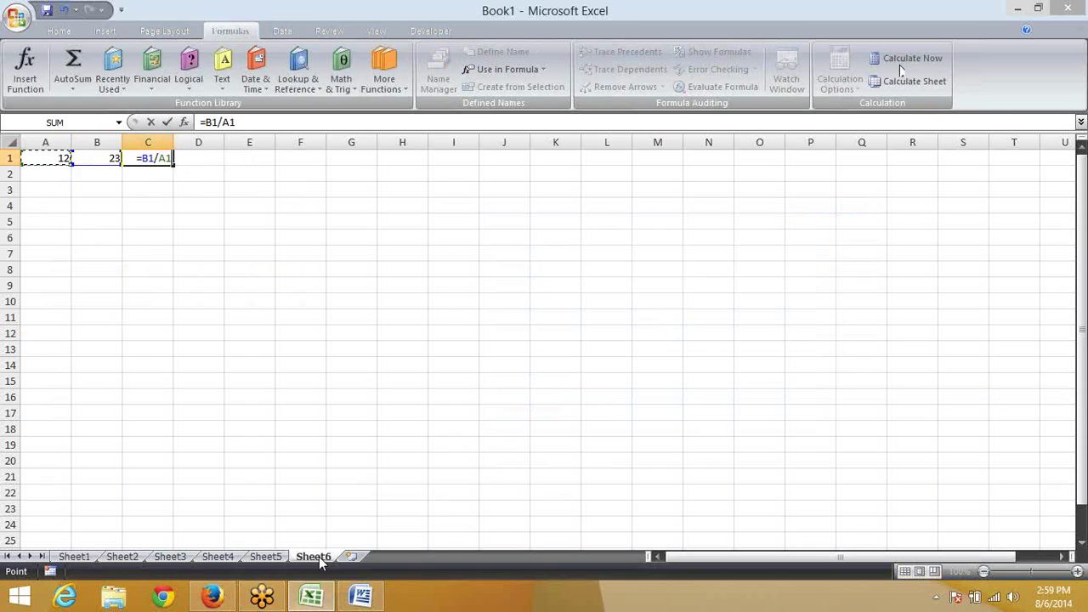
key("Return")
Step: Enter 12 in cell A2 and 43 in cell B2
key("Up")
key("Left")
key("Left")
key("shift+Right")
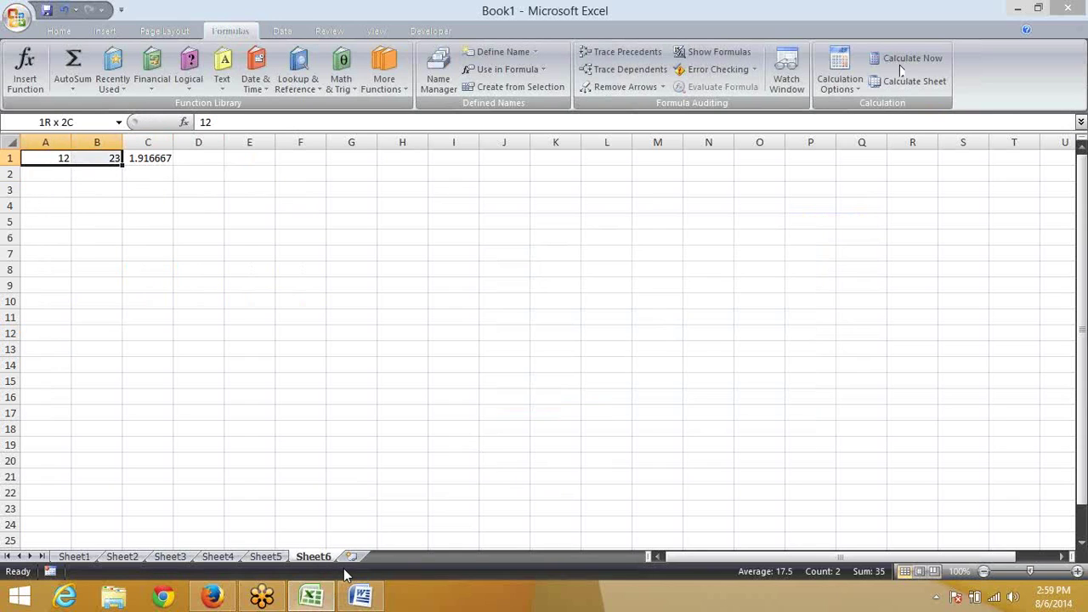
key("shift+Down")
key("Down")
type("12")
key("Right")
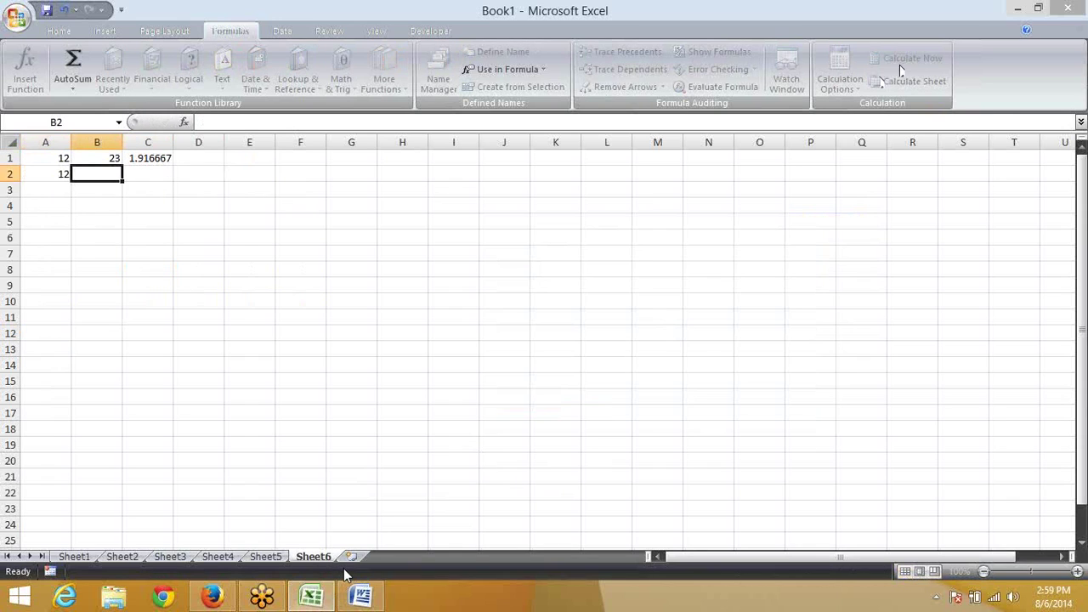
type("432")
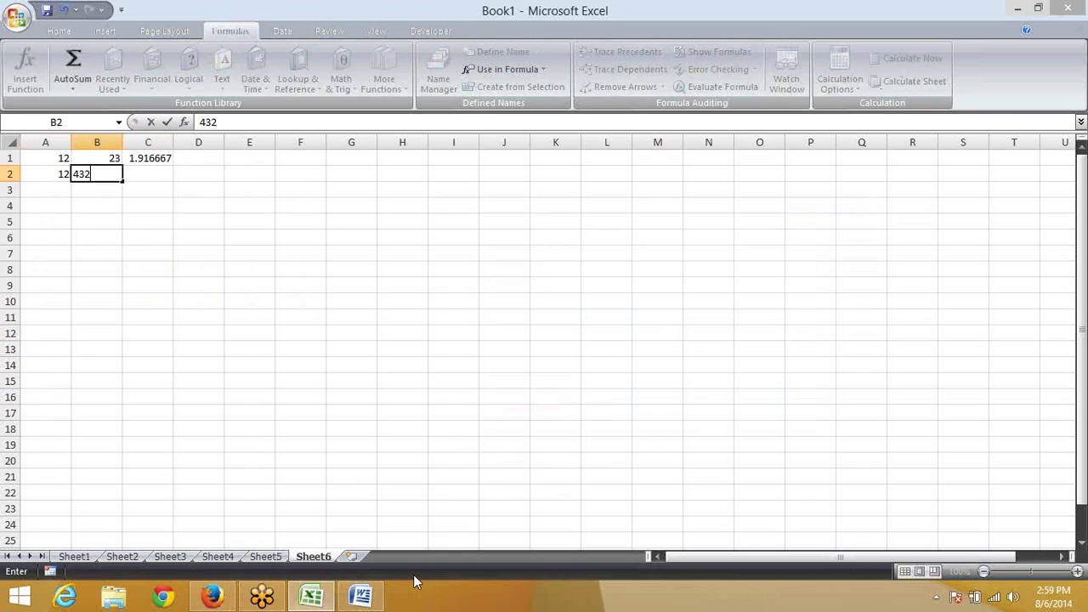
key("BackSpace")
key("Return")
Step: Fill A3:B5 with the row pairs 321 and 324, 213 and 324, and 213 and 43
type("321")
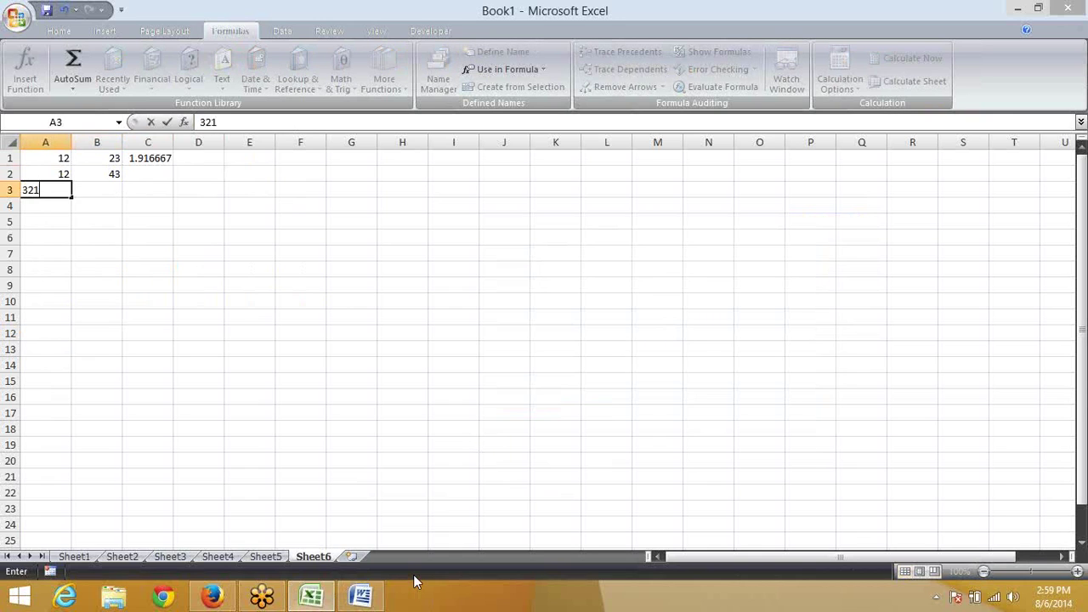
key("Tab")
type("324")
key("Return")
type("213")
key("Tab")
type("32")
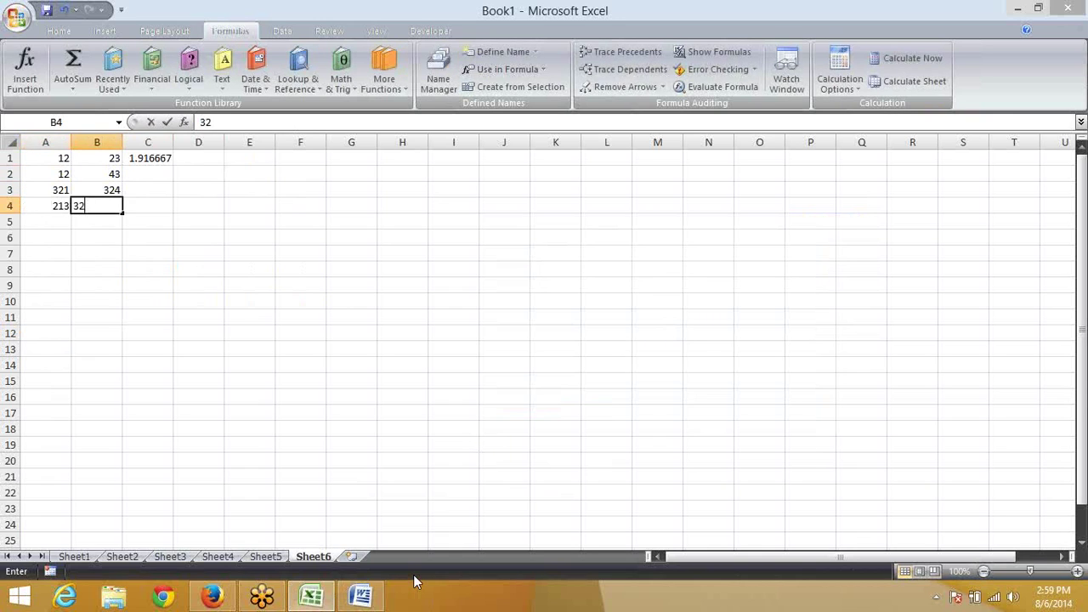
type("4")
key("Return")
type("213")
key("Tab")
type("43")
key("Return")
key("Return")
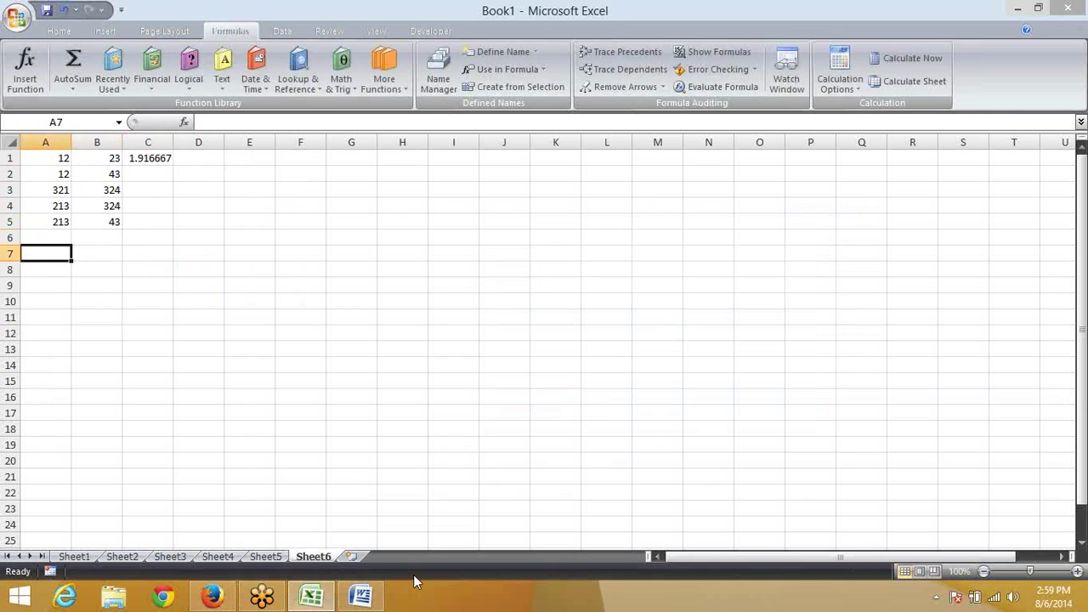
Step: Leaving row 6 blank, enter 234 and 234 in A7:B7 and 234 and 324 in A8:B8
type("234")
key("Tab")
type("234")
key("Return")
type("234")
key("Tab")
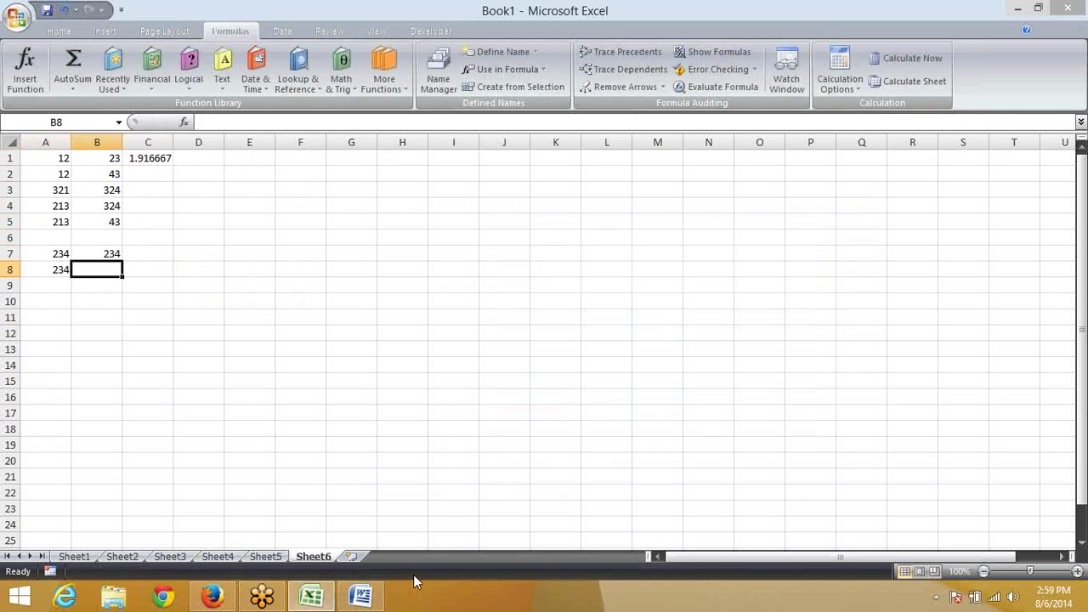
type("324")
key("shift+Tab")
key("Return")
key("Return")
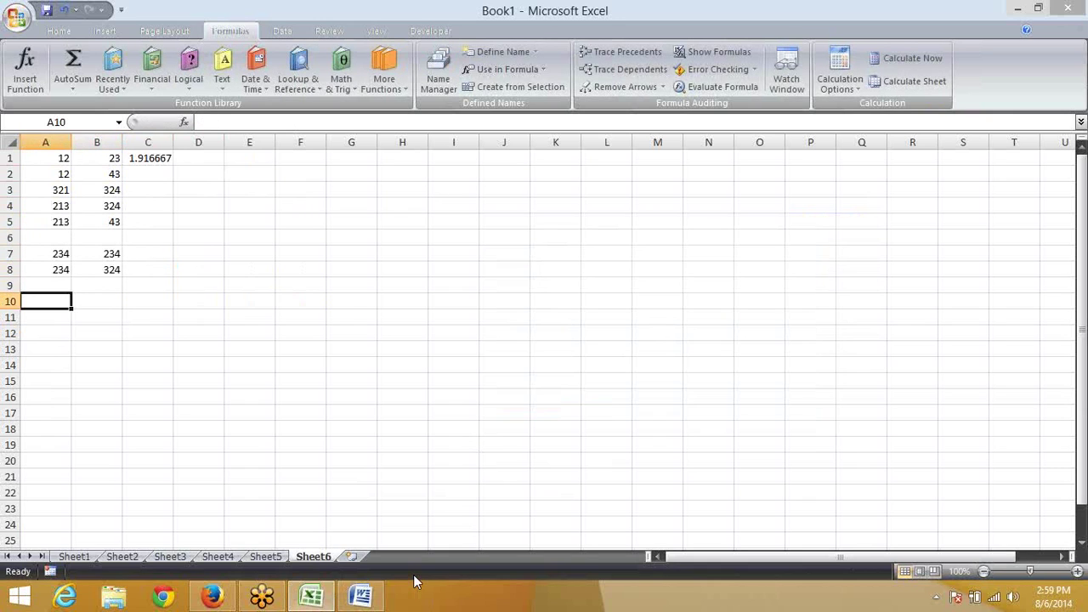
Step: Enter 34, 3 and 45 in cells A9, A10 and A11, leaving column B empty beside them
type("3")
key("Up")
type("34")
key("Tab")
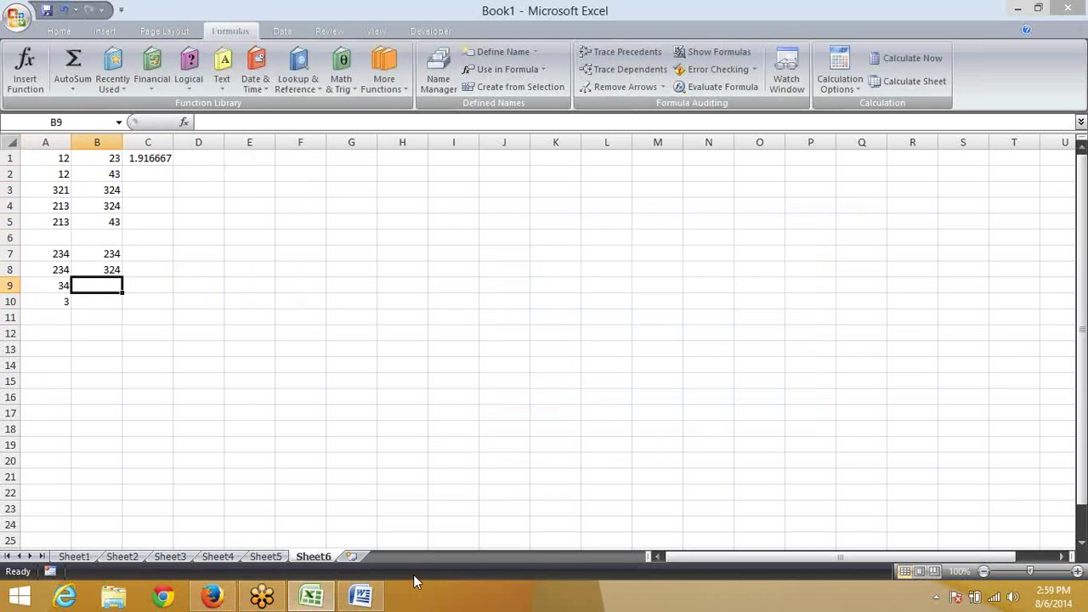
key("Down")
key("Down")
key("Left")
type("45")
key("Tab")
key("Tab")
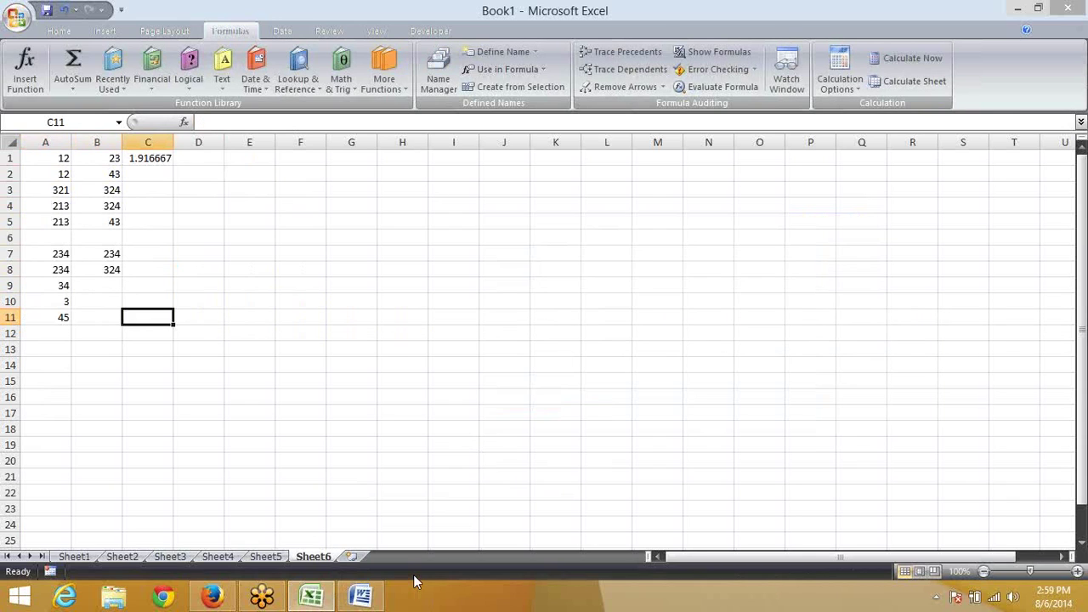
Step: Fill the division formula in C1 down through cell C11
key("ctrl+Up")
key("shift+Down")
key("shift+Down")
key("shift+Down")
key("shift+Down")
key("shift+Down")
key("shift+Down")
key("shift+Down")
key("shift+Down")
key("shift+Down")
key("shift+Down")
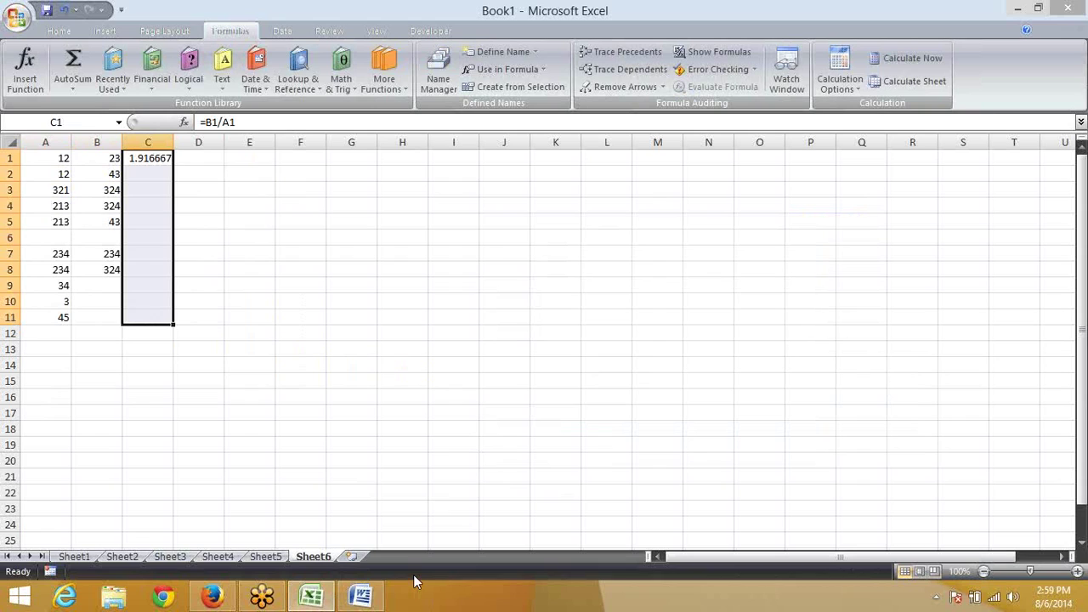
key("ctrl+d")
Step: Fill the values of A10:A11 across into B10:B11
key("Down")
key("Down")
key("Down")
key("Down")
key("Down")
key("Down")
key("Down")
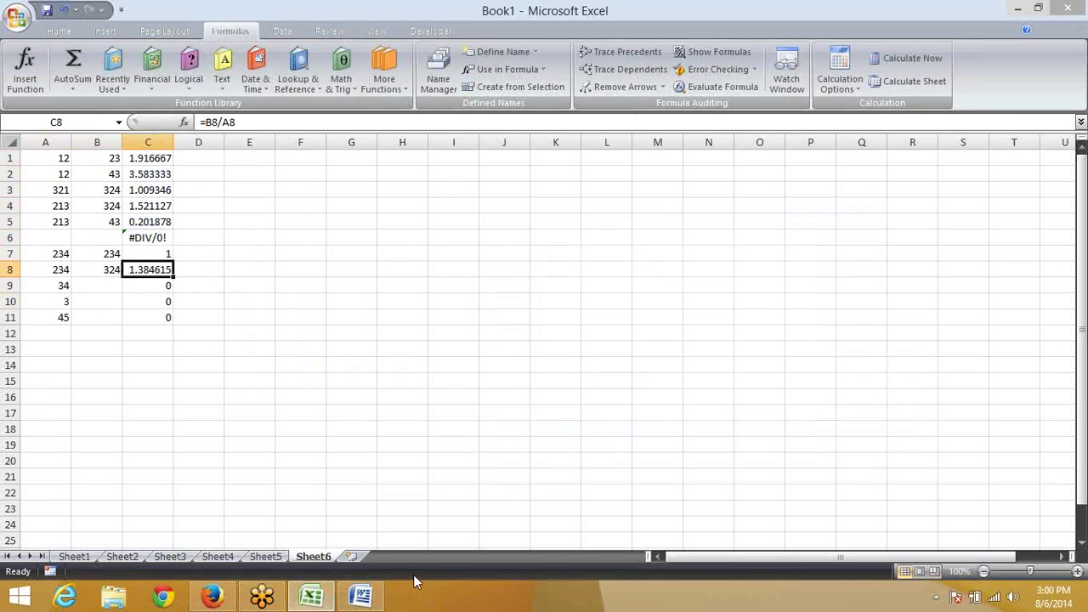
key("Down")
key("Down")
key("Left")
key("shift+Down")
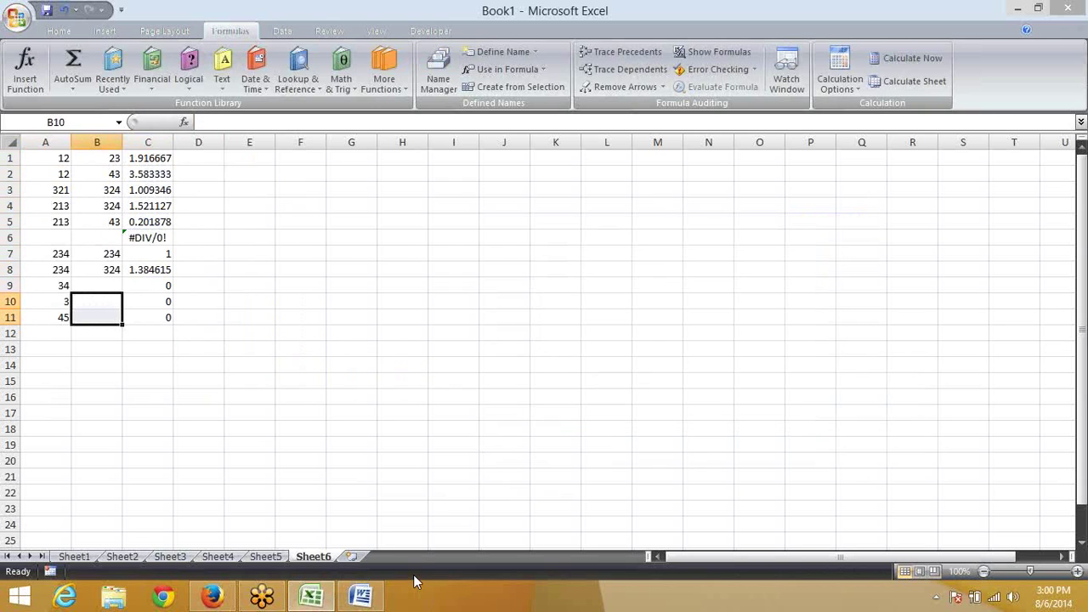
key("ctrl+r")
Step: Clear the divisor values in A10:A11
key("Left")
key("shift+Down")
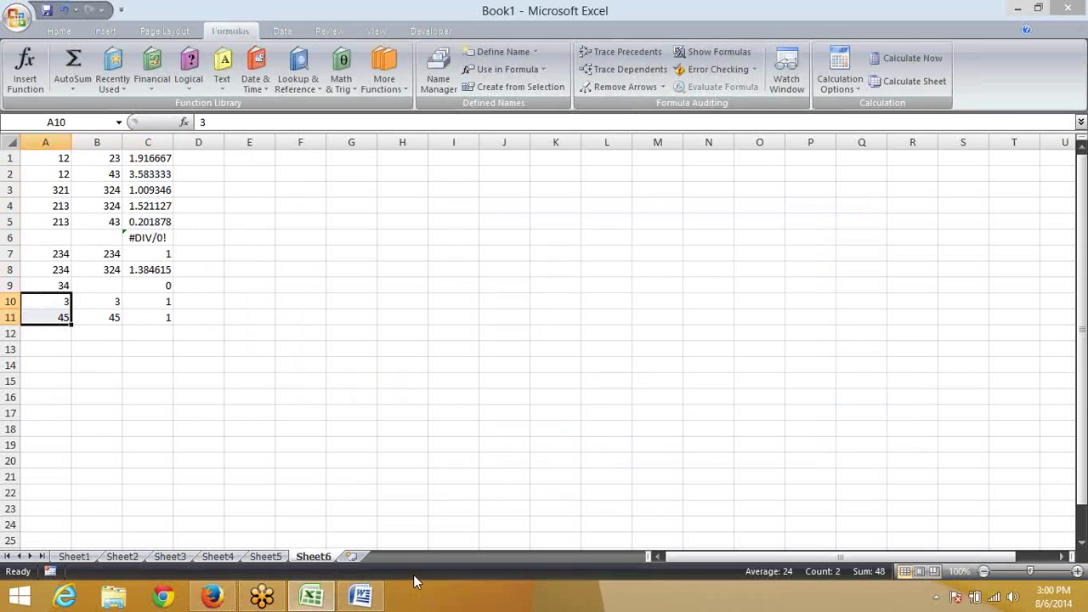
key("Delete")
key("Right")
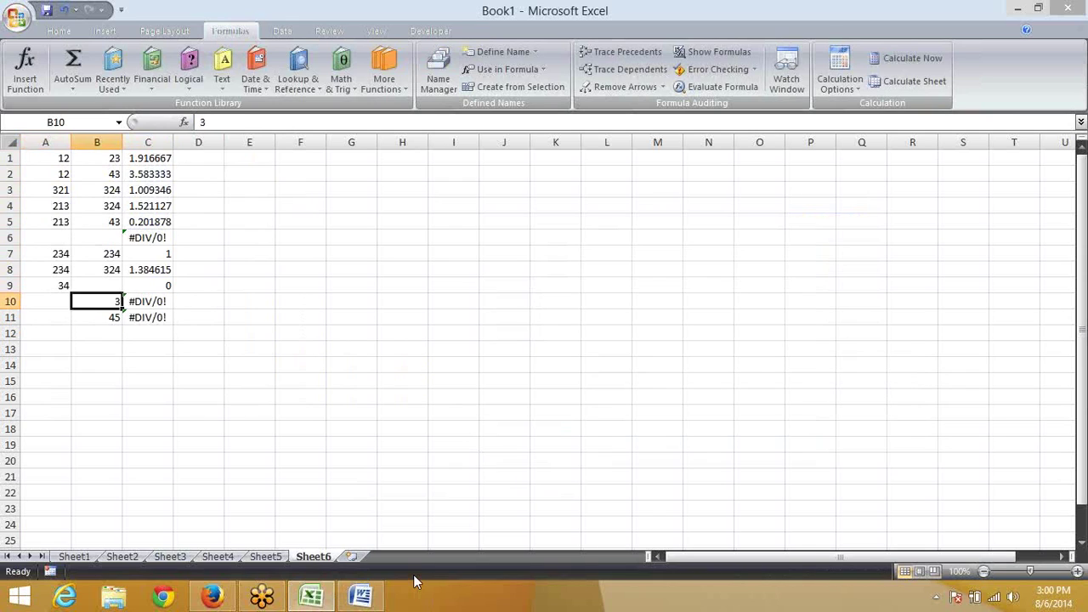
Step: Total the division results in cell C12 with the formula =SUM(C1:C11)
key("Right")
key("Down")
key("Down")
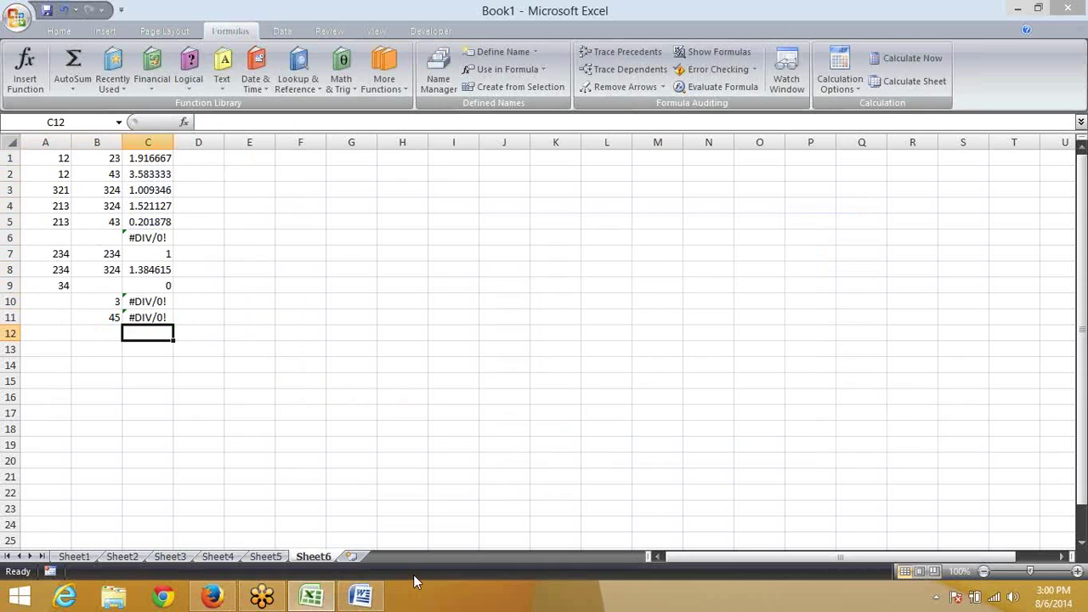
type("=sum")
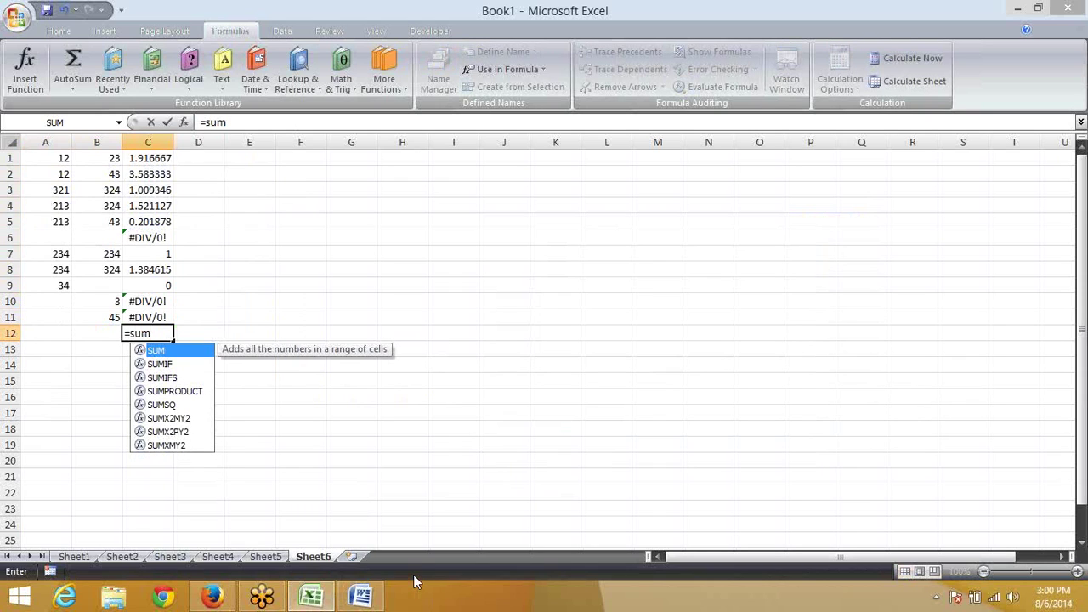
key("Tab")
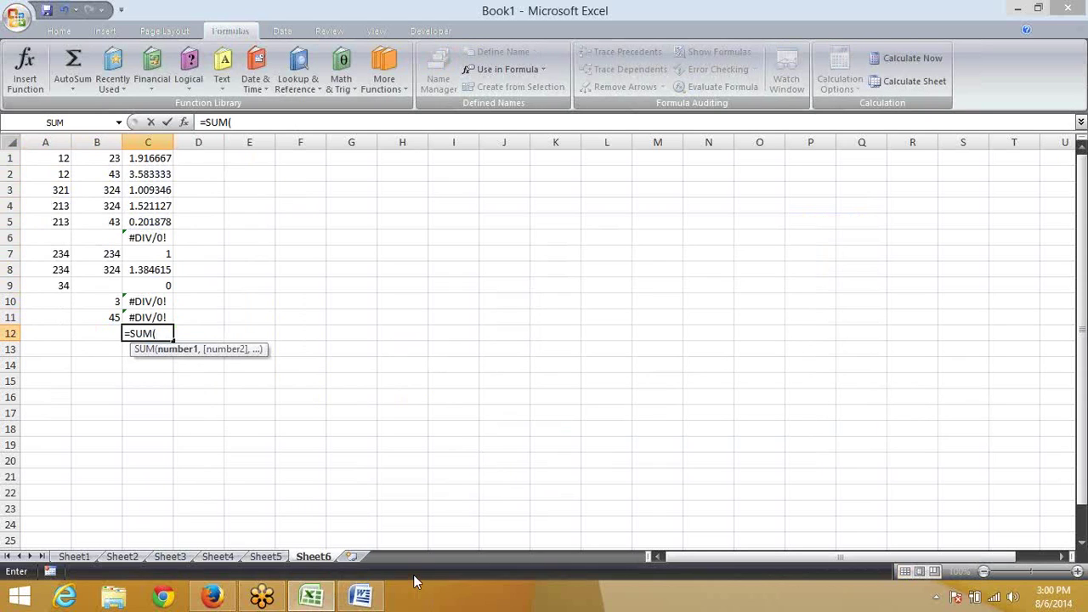
key("shift+Up")
key("shift+Up")
key("Up")
key("shift+Up")
key("shift+Up")
key("shift+Up")
key("shift+Up")
key("shift+Up")
key("shift+Up")
key("shift+Up")
key("shift+Up")
key("shift+Up")
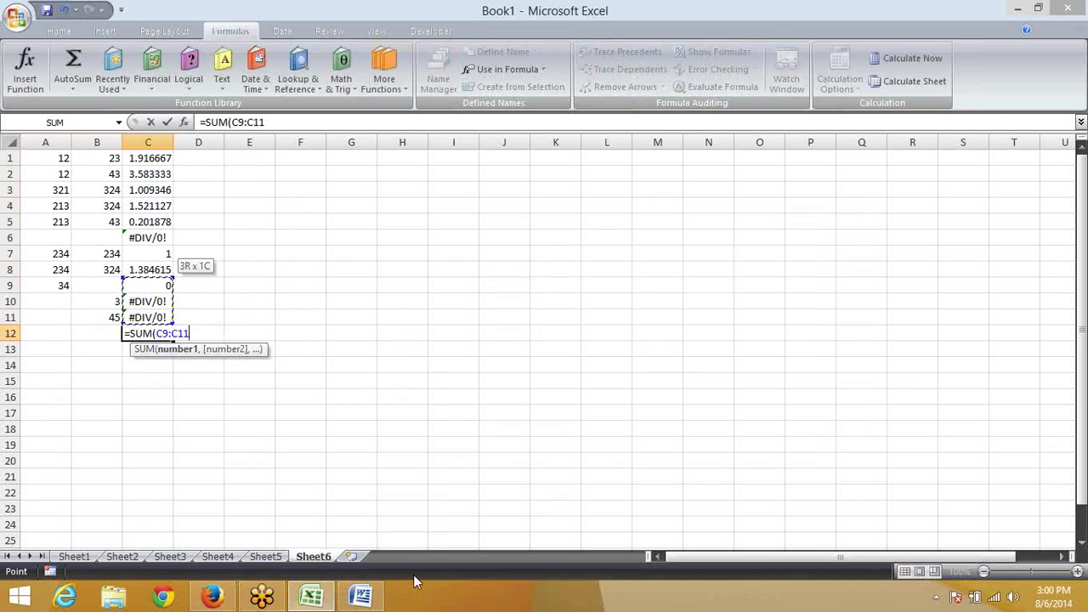
key("shift+Up")
key("Return")
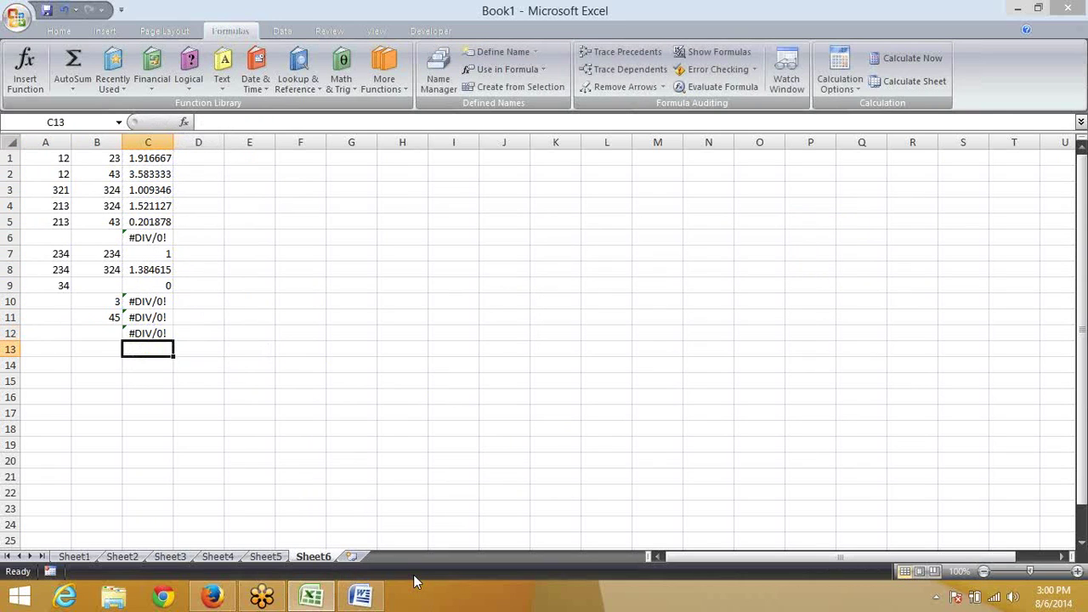
key("Up")
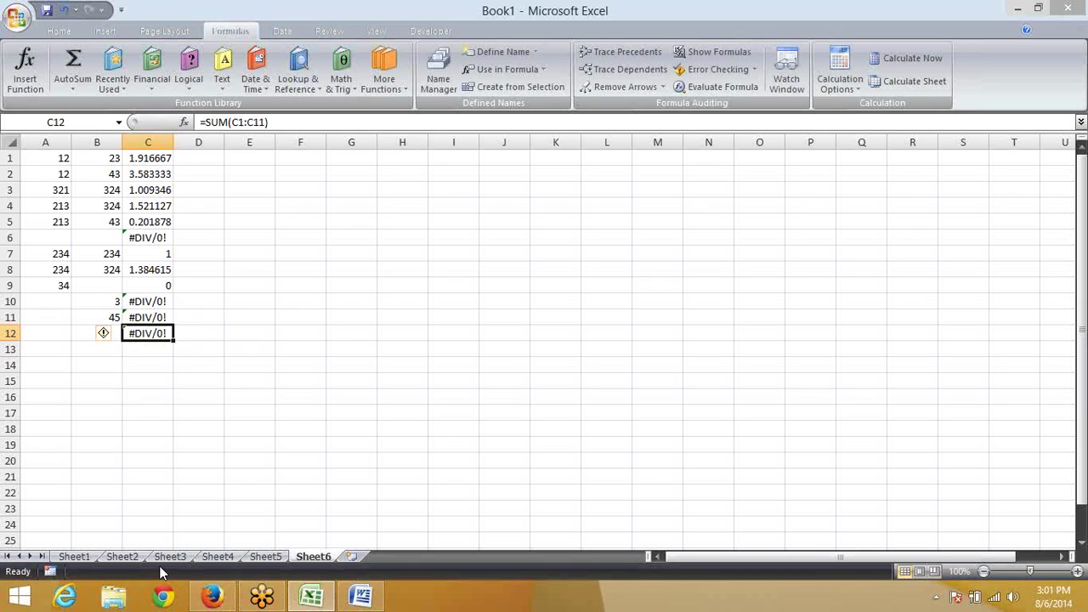
key("ctrl+Up")
key("Right")
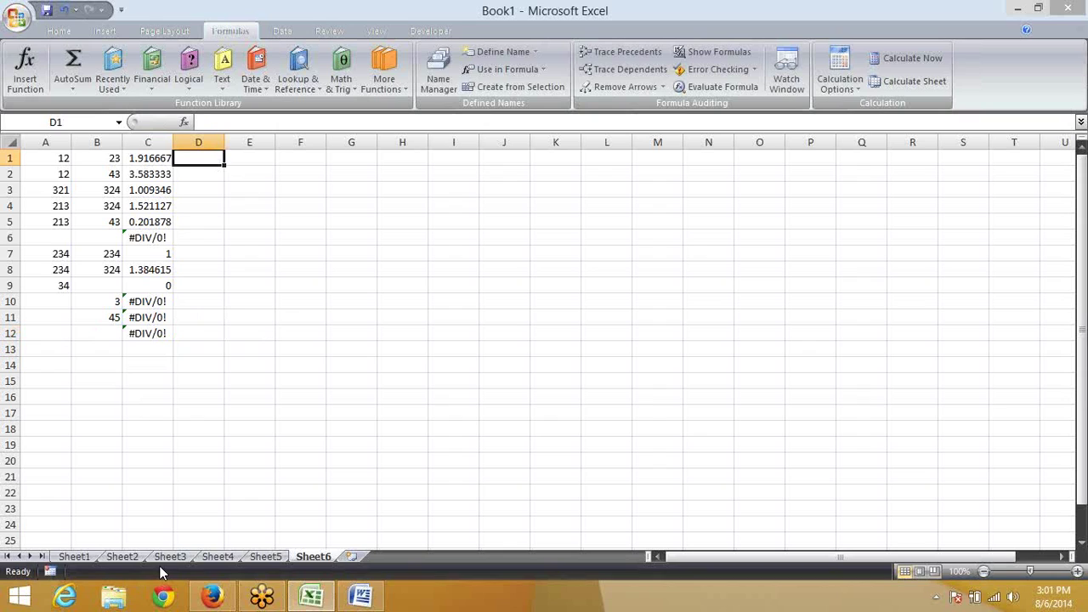
type("=if")
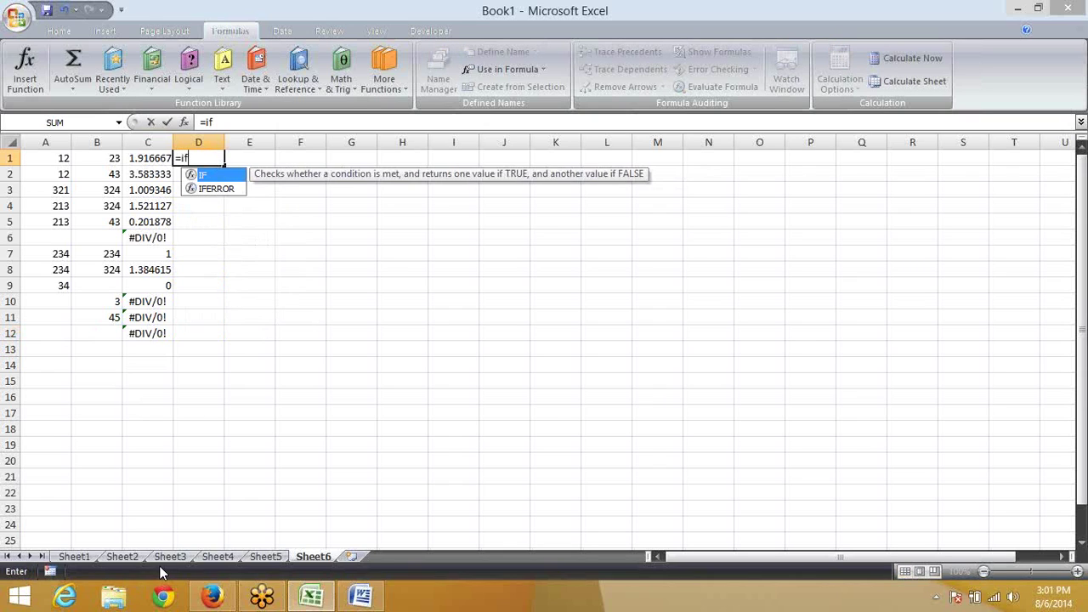
key("Down")
key("Left")
key("Right")
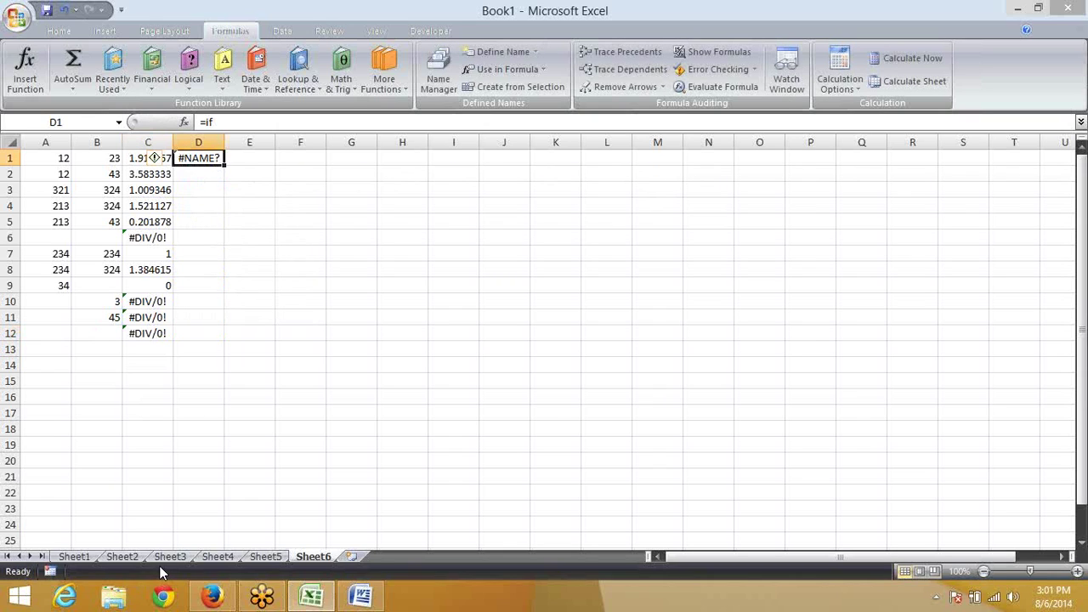
Step: Enter the formula =IFERROR(C1,0) in cell D1 to replace a division error with 0
type("=")
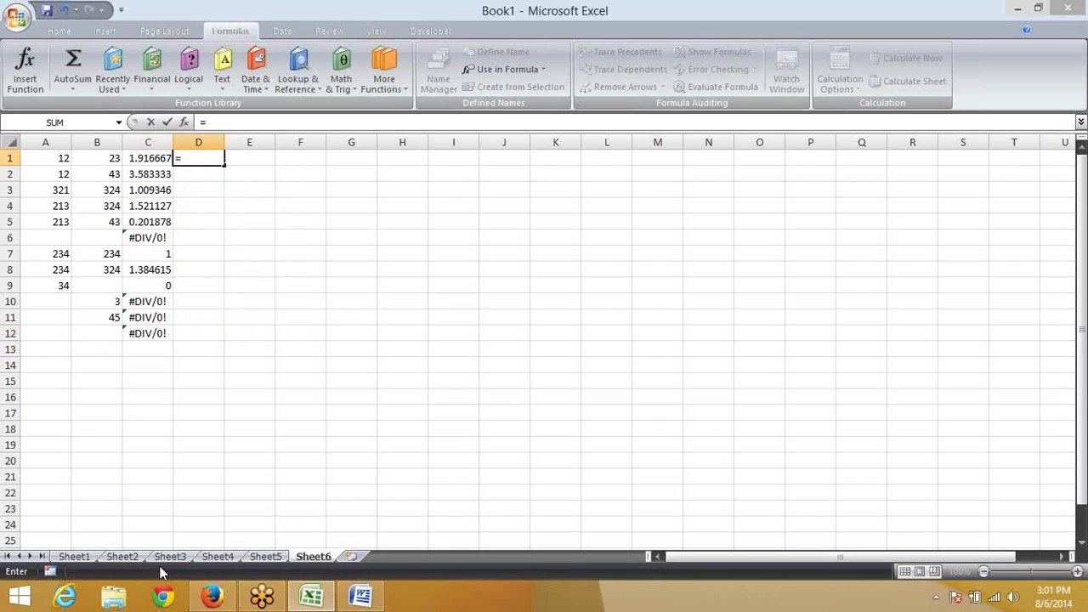
type("IF")
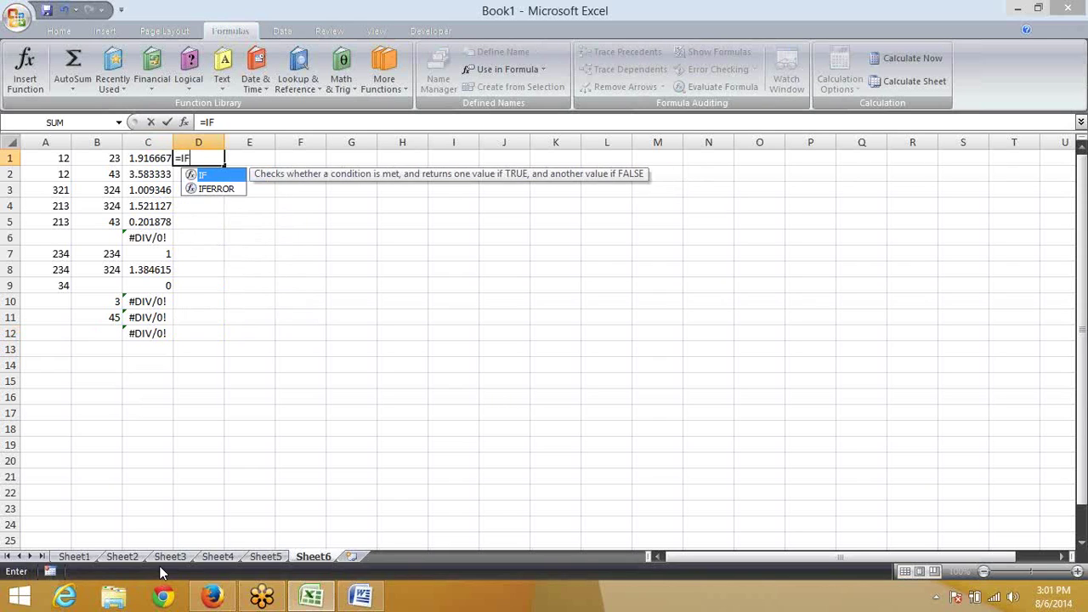
key("Down")
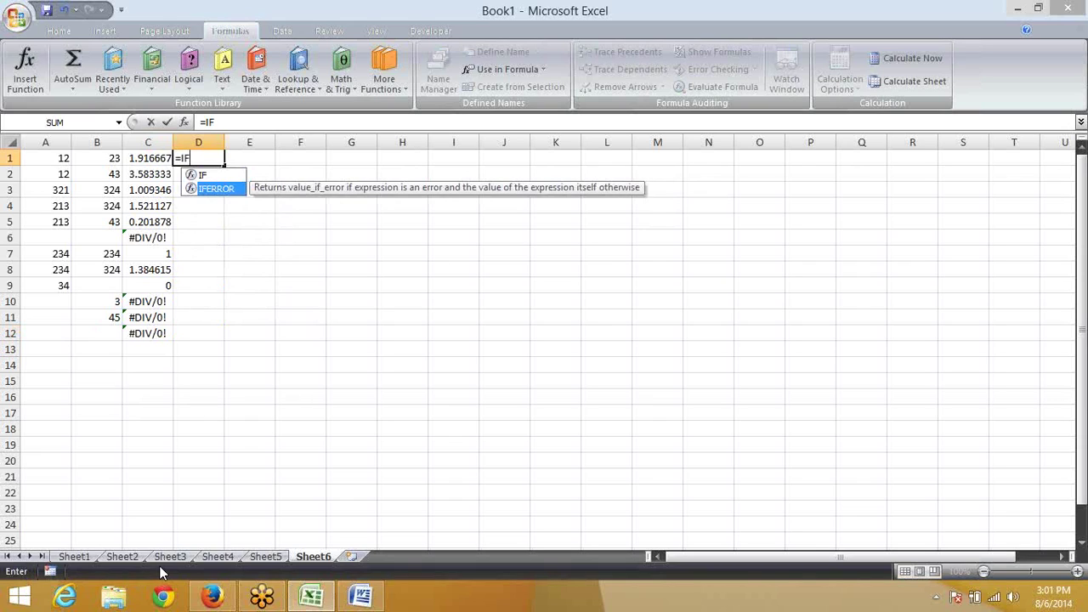
key("Tab")
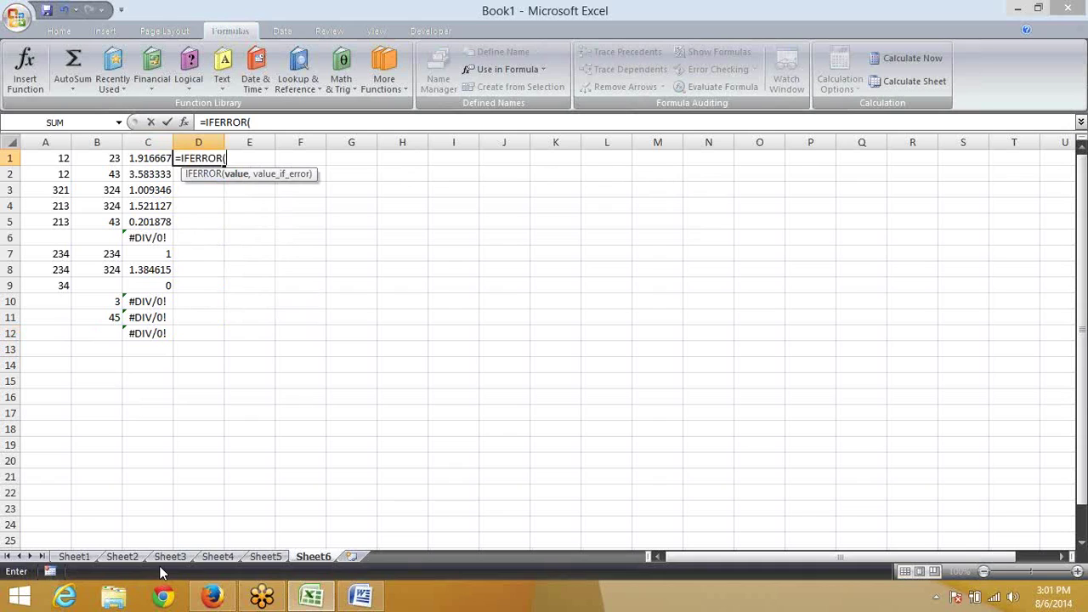
key("Left")
key("Left")
key("Right")
type(",0")
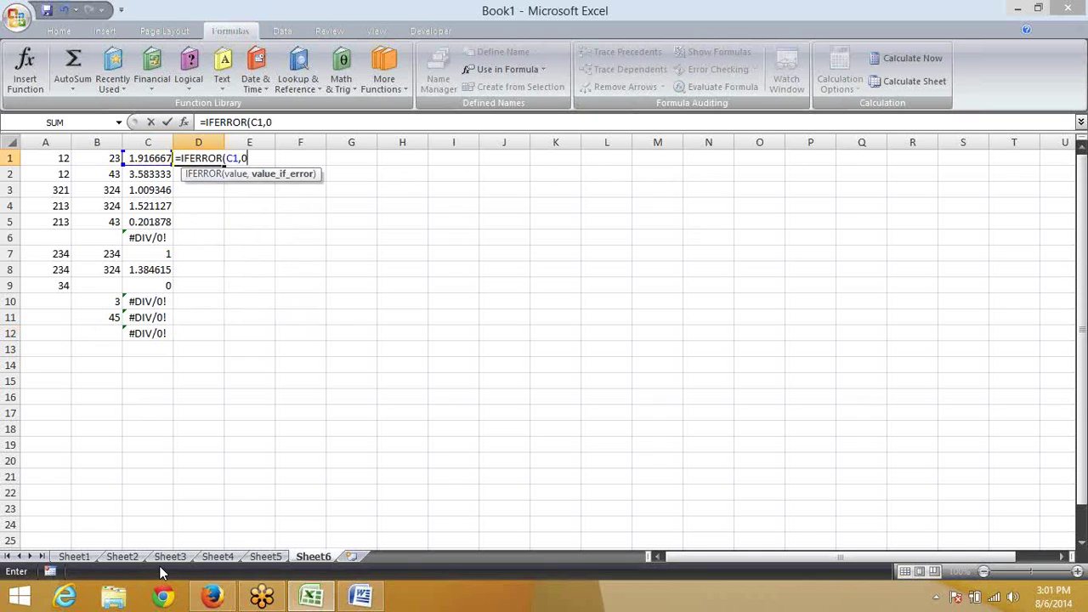
key("Return")
Step: Fill the IFERROR formula in D1 down through cell D11
key("Left")
key("ctrl+Down")
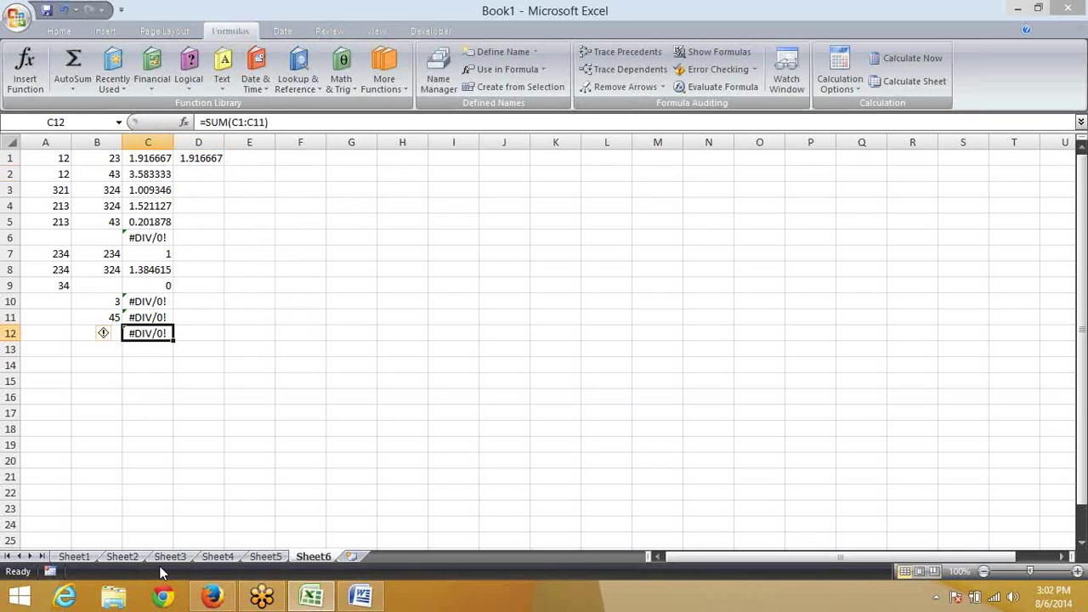
key("Up")
key("Right")
key("ctrl+shift+Up")
key("ctrl+d")
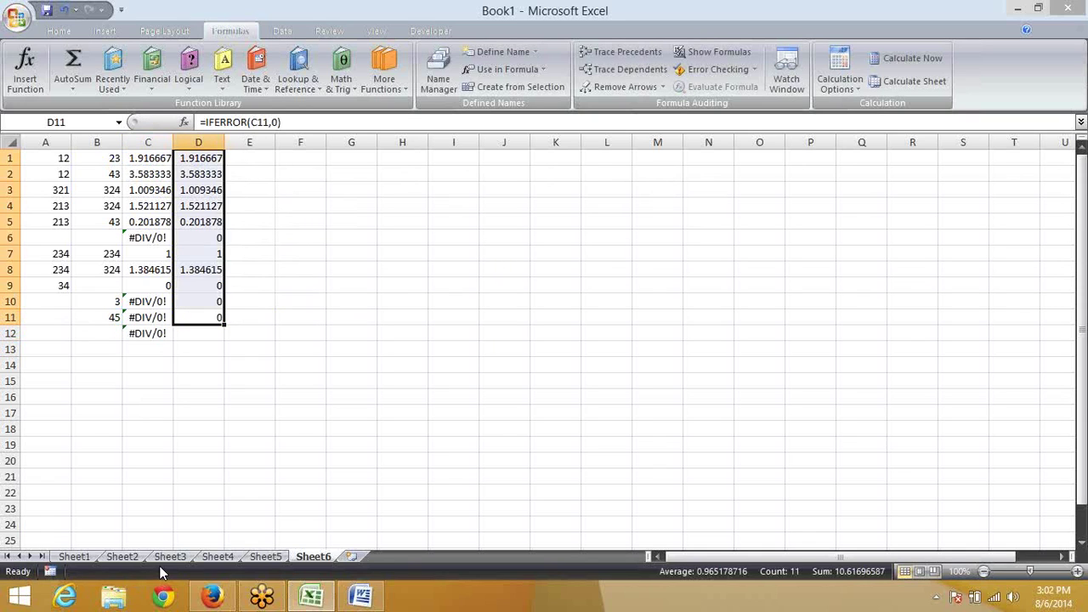
Step: Examine the IFERROR formulas in D1:D11 alongside the division results and the SUM formula in C12
key("ctrl+Down")
key("ctrl+Up")
key("ctrl+Up")
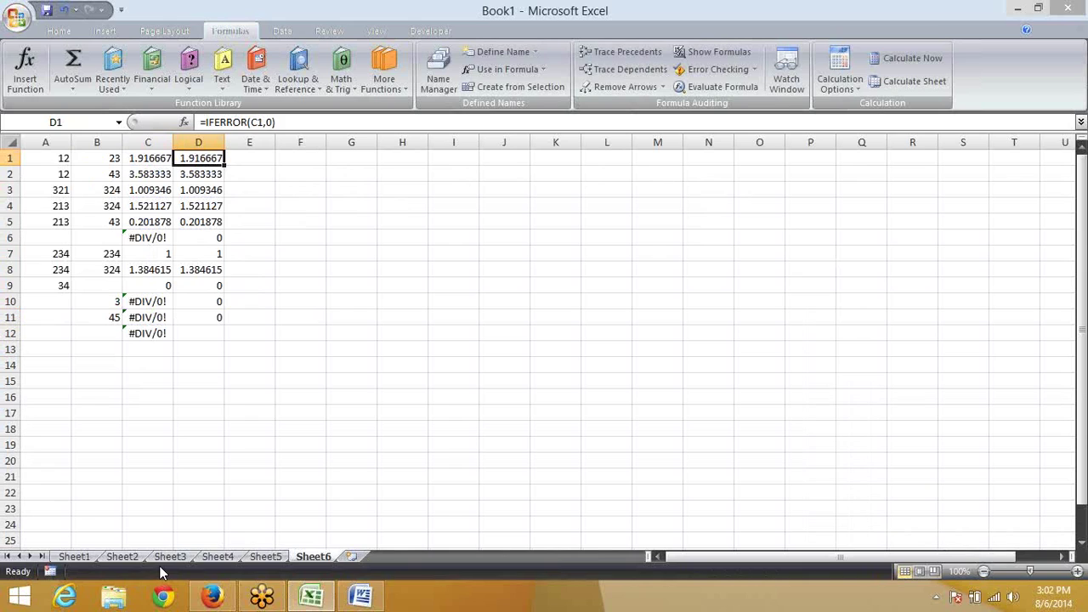
key("Down")
key("Down")
key("Down")
key("Down")
key("Down")
key("Down")
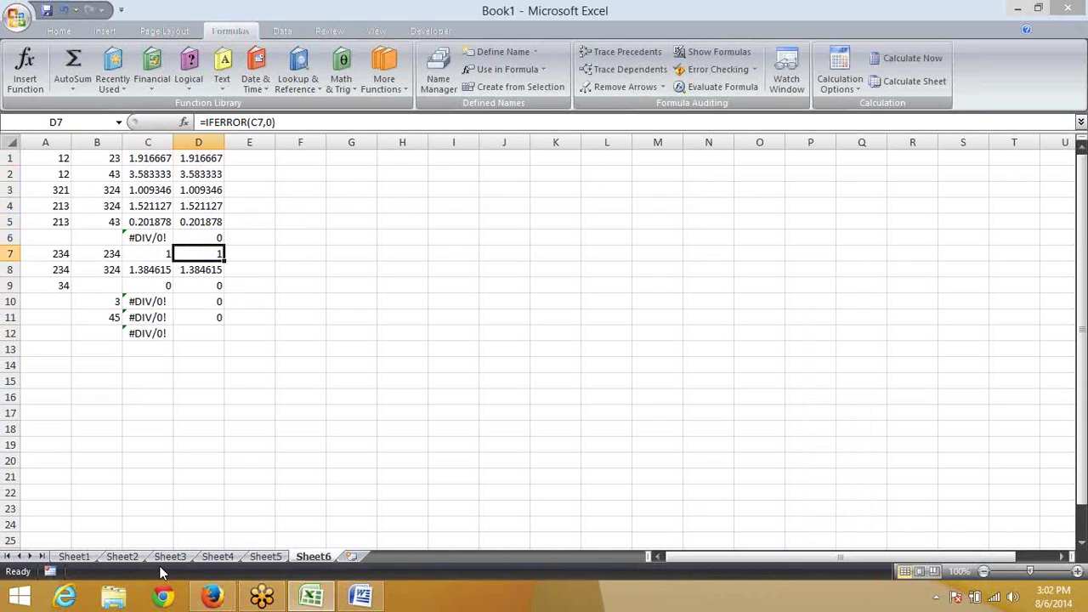
key("Down")
key("Down")
key("Down")
key("Down")
key("Down")
key("Left")
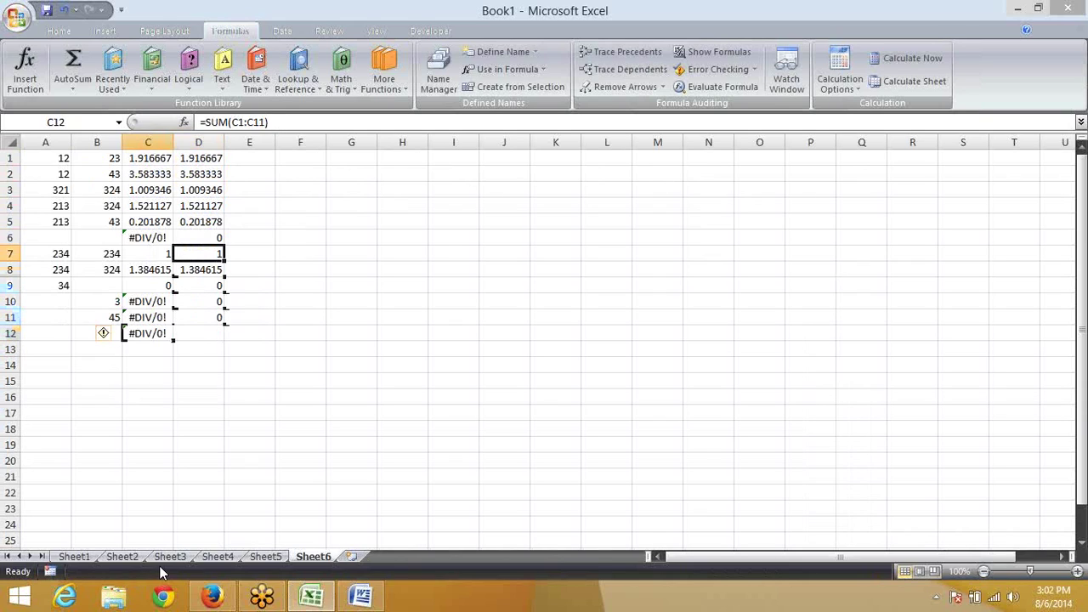
key("Right")
key("Left")
key("Right")
Step: Clear the IFERROR helper formulas in D1:D11 and the SUM formula in C12
key("Up")
key("ctrl+shift+Up")
key("Delete")
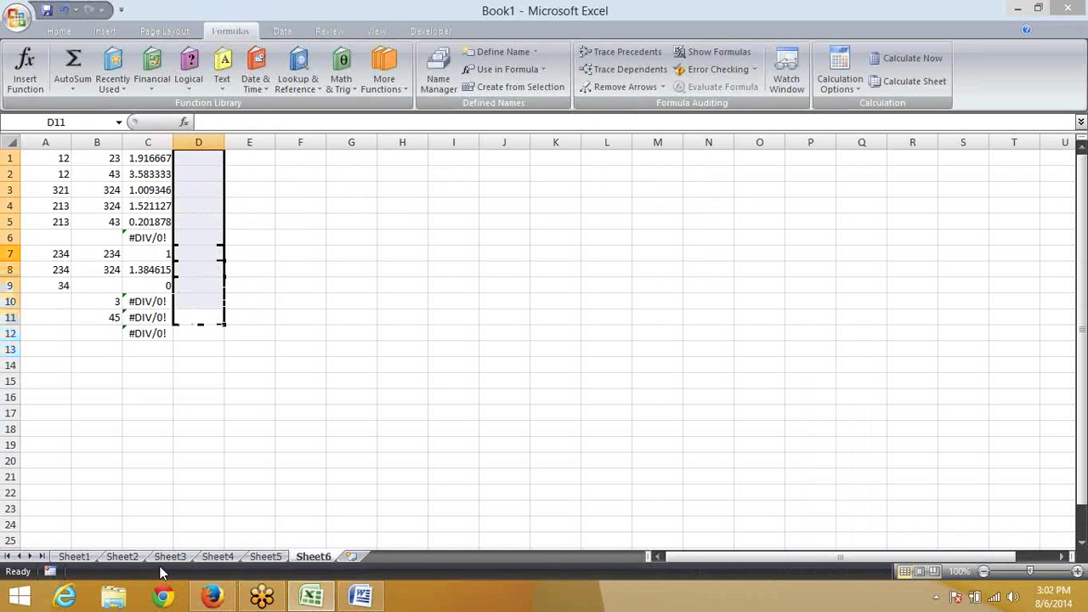
key("Down")
key("Left")
key("ctrl+c")
key("Delete")
Step: Enter the formula =SUM(IFERROR(C1:C11,0)) in cell C13 to total the division results with errors counted as 0
key("Down")
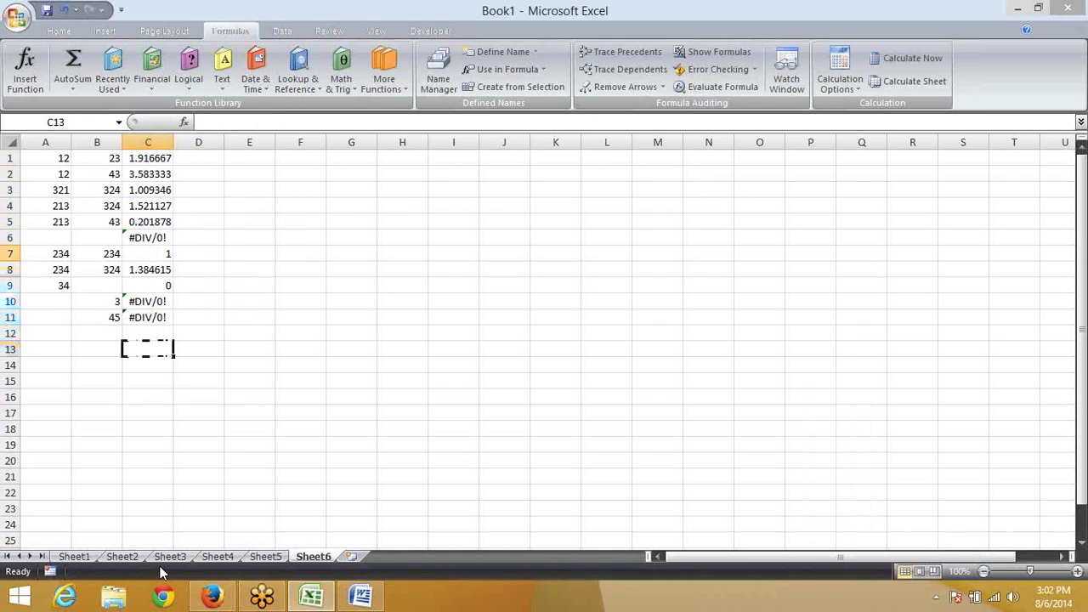
type("=SUM(")
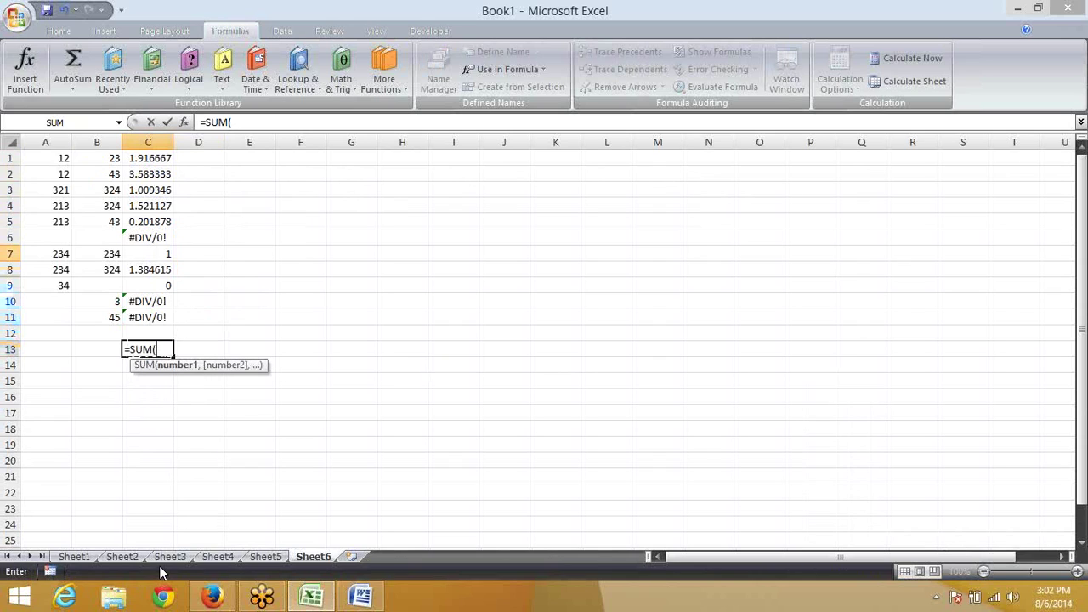
type("IF")
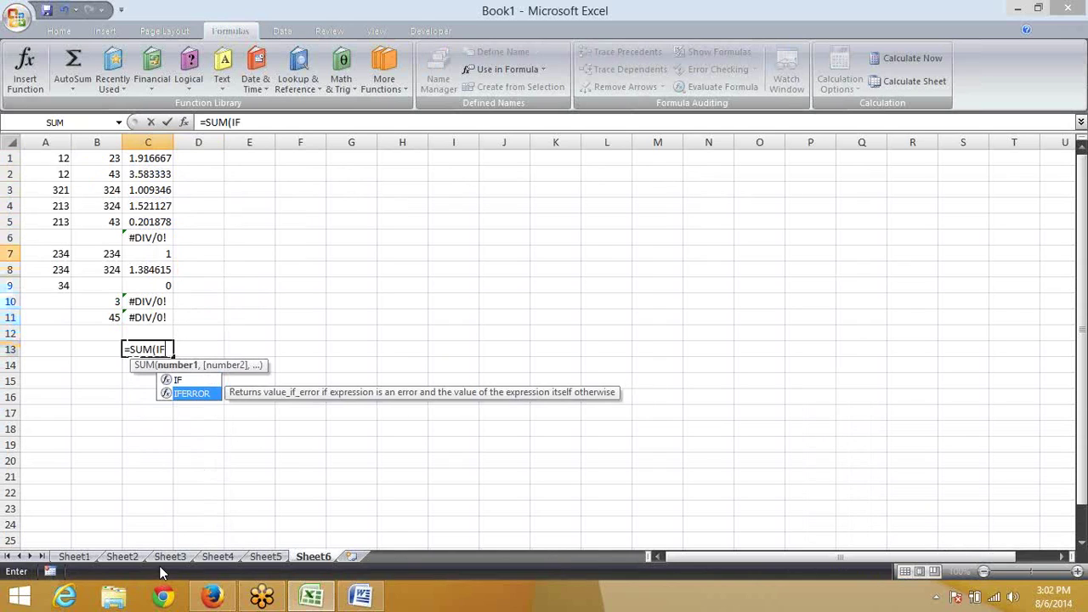
key("Tab")
key("Up")
key("Up")
key("ctrl+shift+Up")
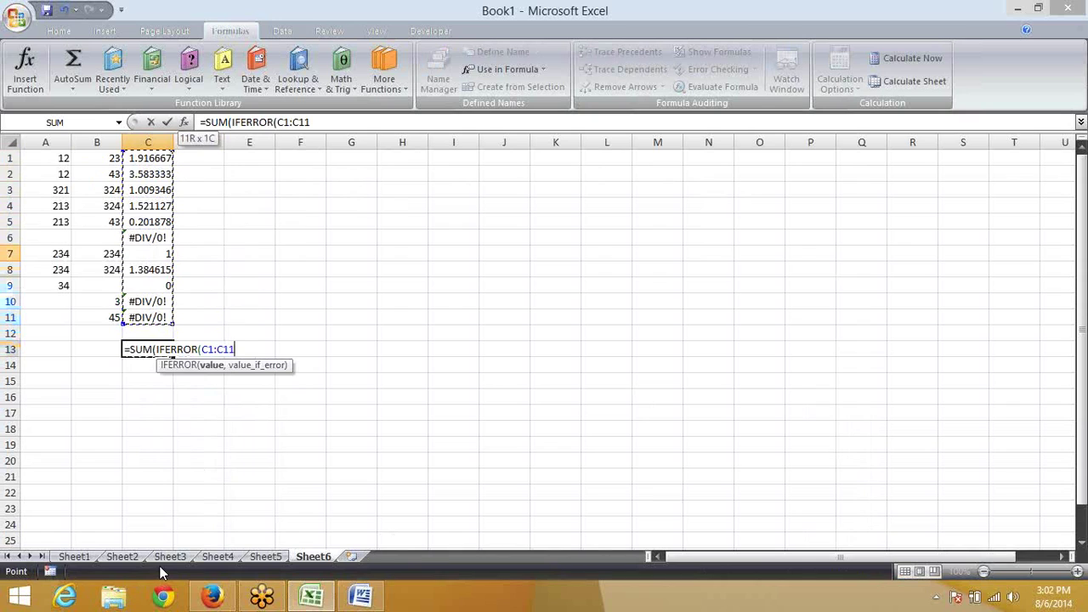
type(",0")
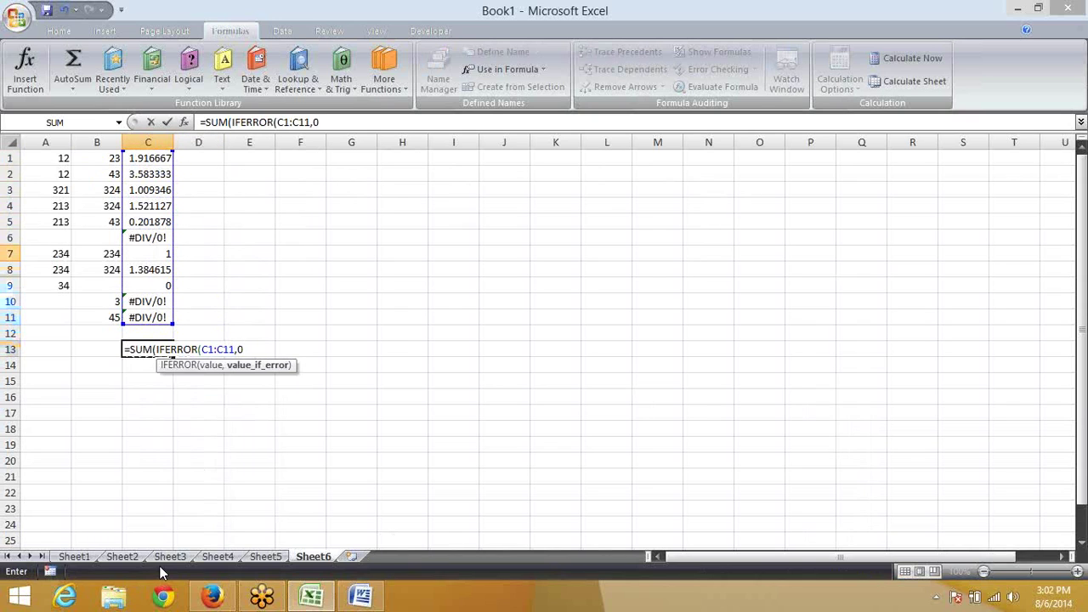
key("Return")
key("Return")
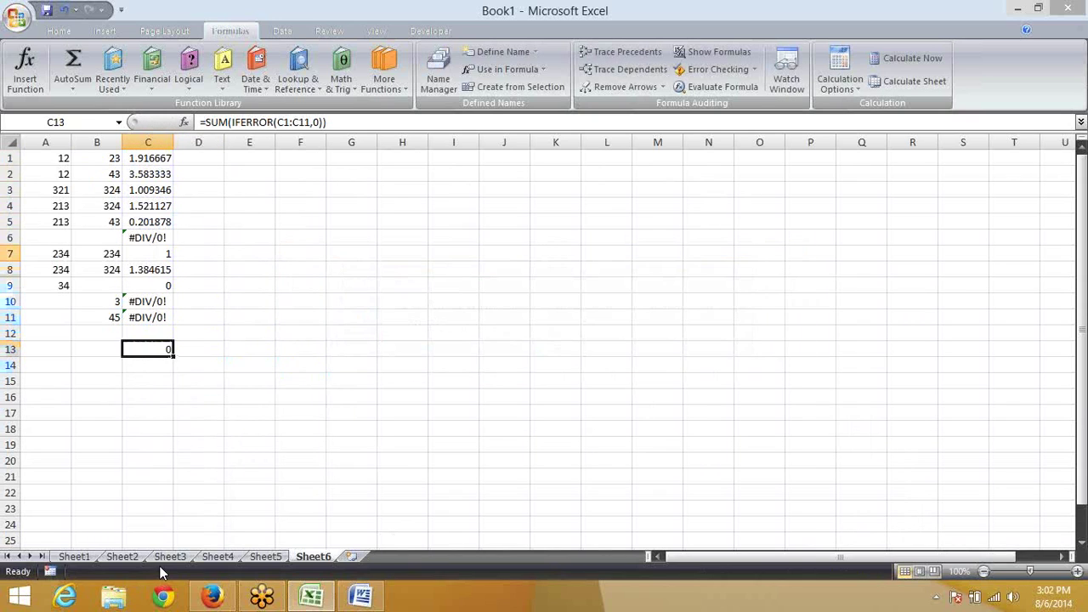
Step: Re-enter the SUM(IFERROR(C1:C11,0)) formula in C13 as an array formula
key("F2")
key("ctrl+shift+Return")
Step: Add a new worksheet and enter 12, 10, 3, 12 and 34 in cells A1 to A5
left_click(351, 556)
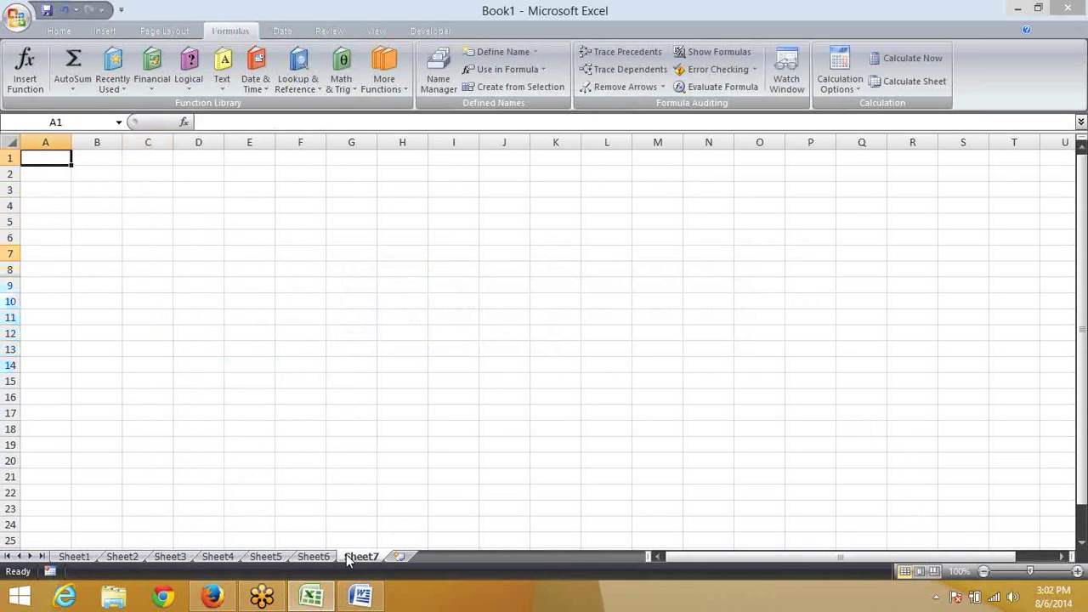
type("12")
key("Return")
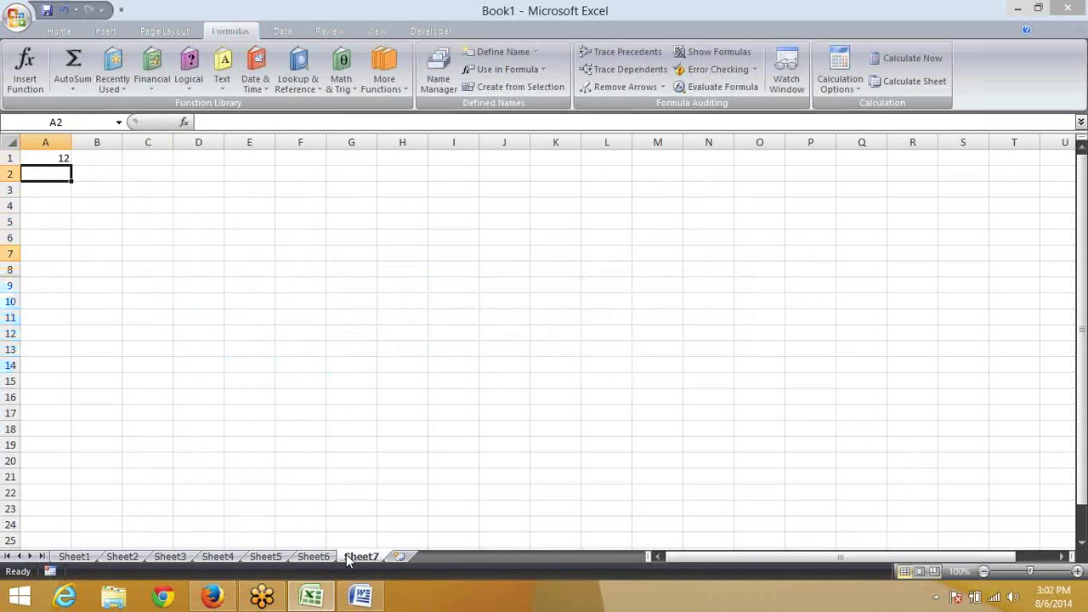
type("10")
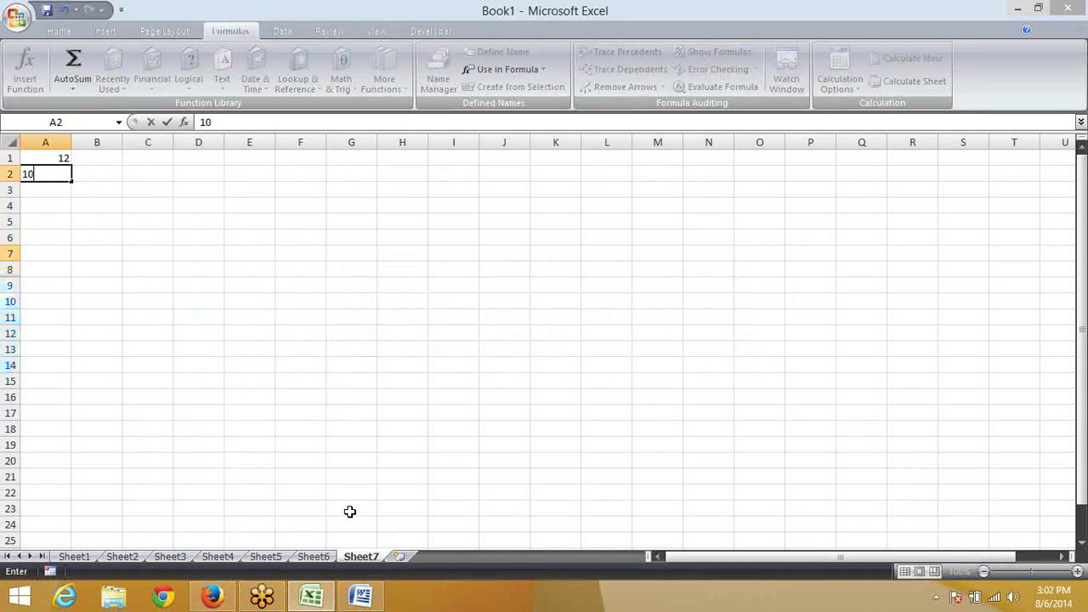
key("Return")
type("3")
key("Return")
type("12")
key("Return")
type("34")
key("Return")
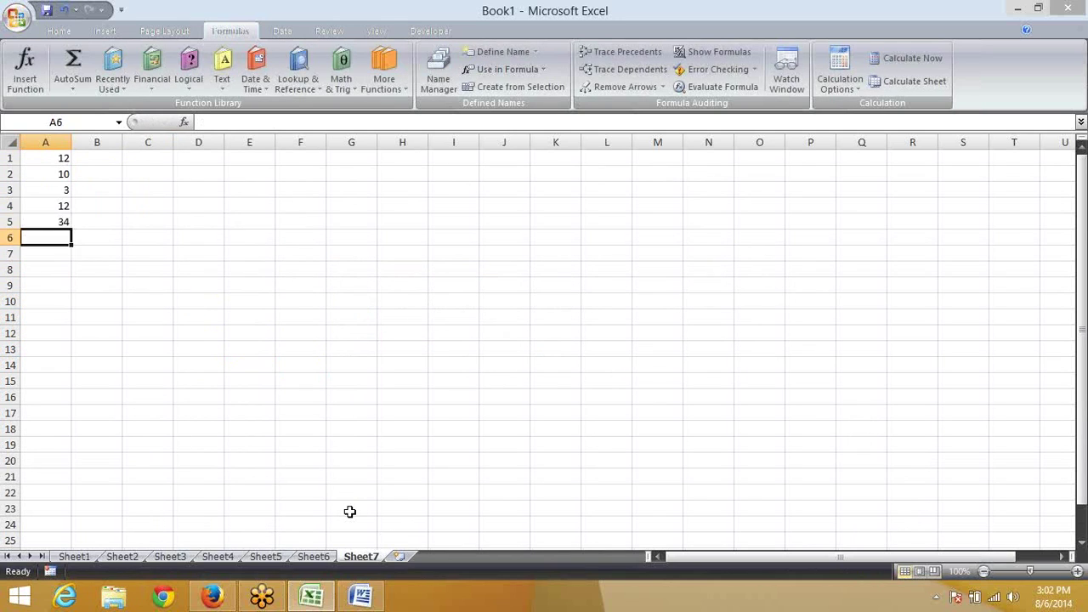
Step: Continue the column with 12, 0, 1, 32, 42, 21 and 43 in cells A6 to A12
type("12")
key("Return")
type("0")
key("Return")
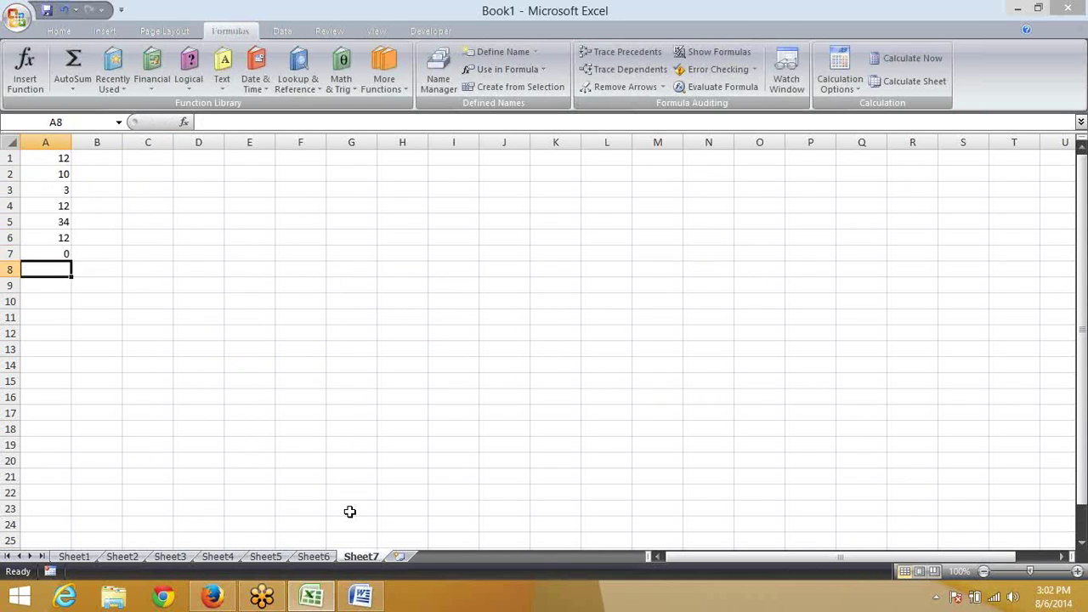
type("1")
key("Return")
type("32")
key("Return")
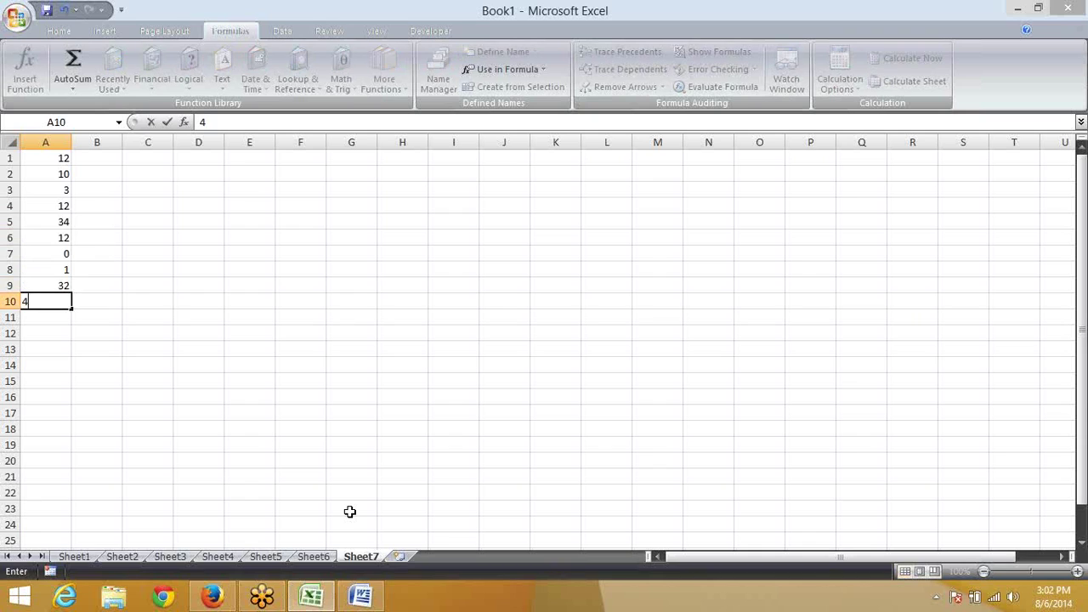
type("42")
key("Return")
type("21")
key("Return")
type("43")
key("Return")
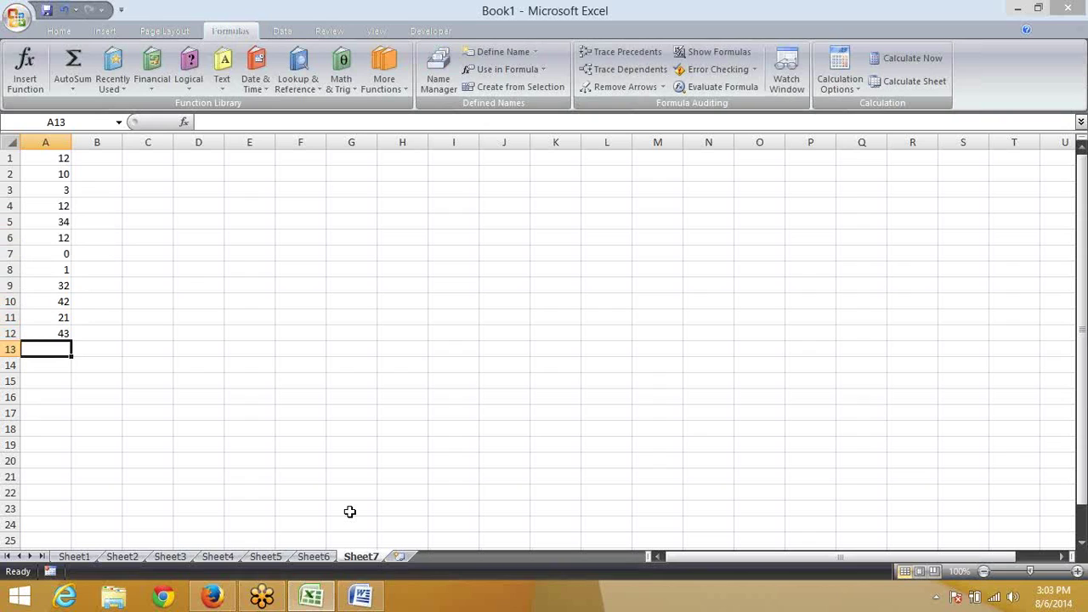
Step: Change the value in cell A3 to 0
key("Up")
key("Up")
key("Up")
key("Up")
key("Up")
key("Up")
key("Up")
key("Up")
key("Up")
key("Up")
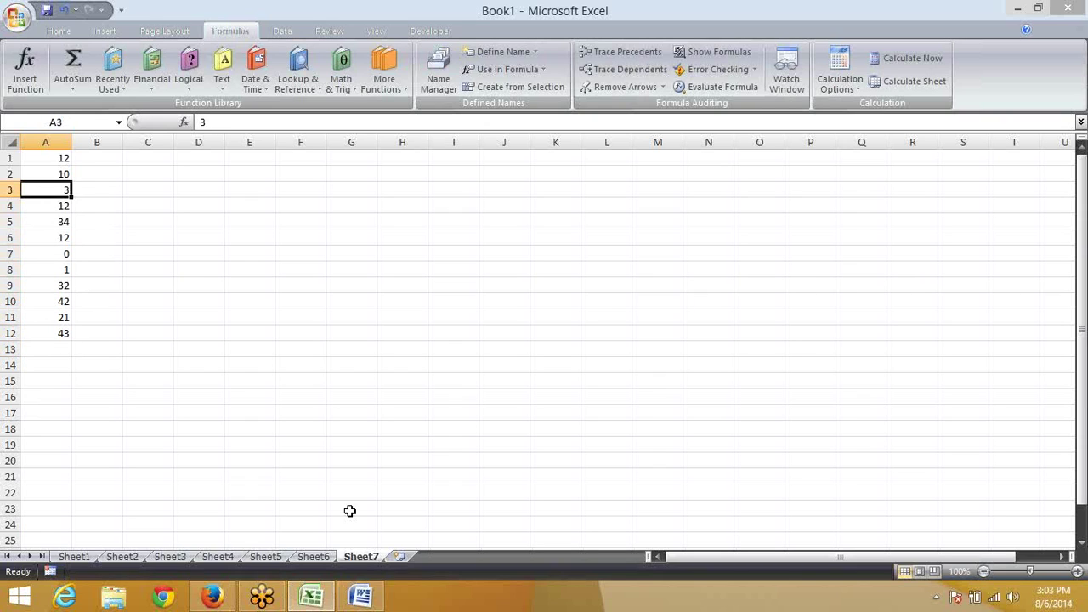
type("0")
key("Return")
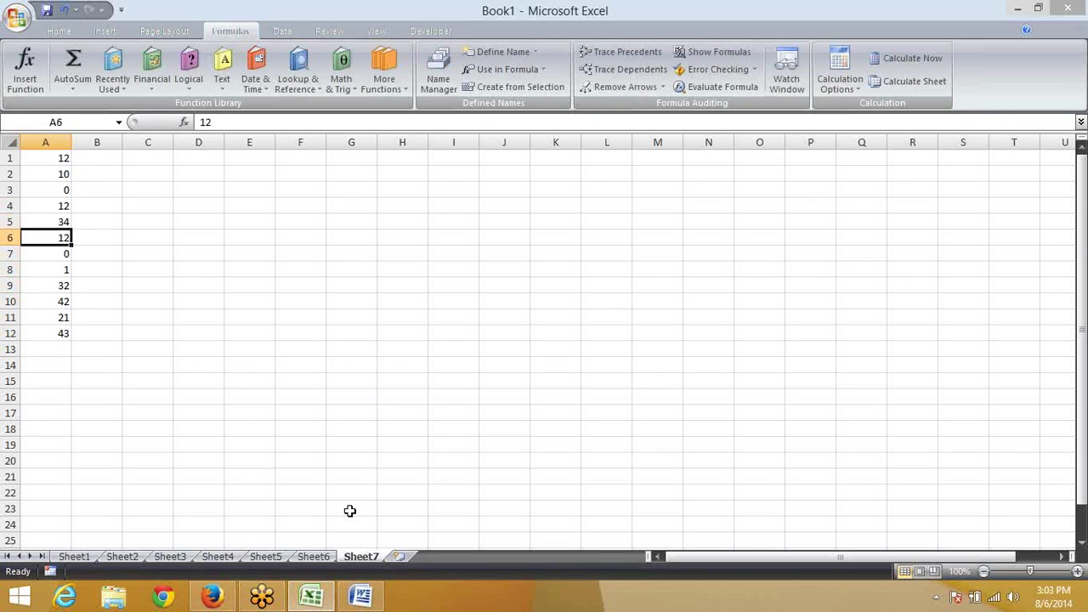
Step: Begin an AVERAGEIF formula in cell B13 with A1:A12 as its range
key("Down")
key("Down")
key("Down")
key("Down")
key("Down")
key("Down")
key("Down")
key("Down")
key("Down")
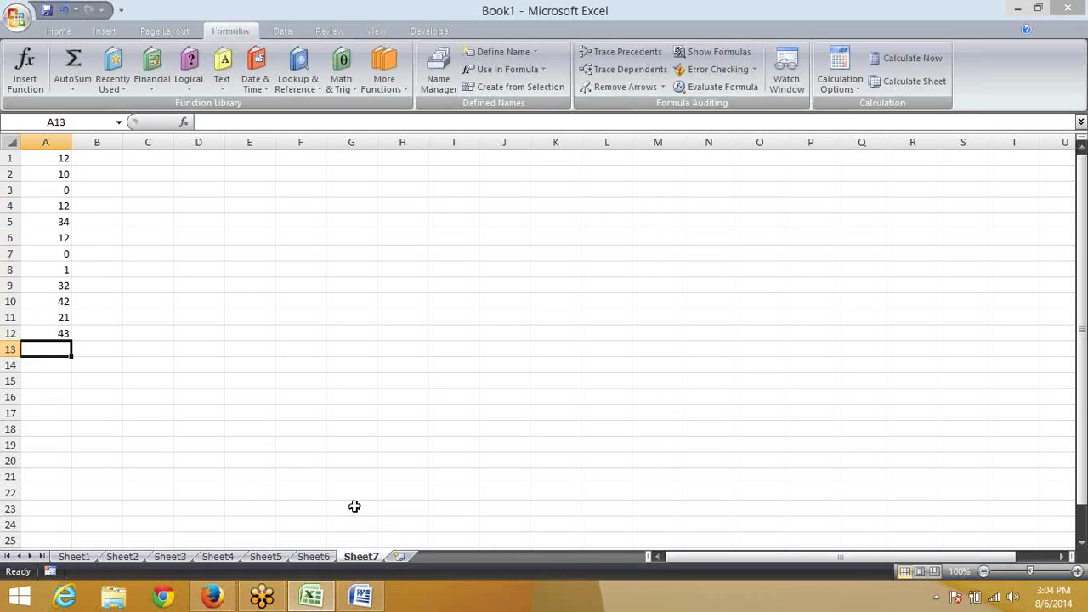
key("Right")
type("=")
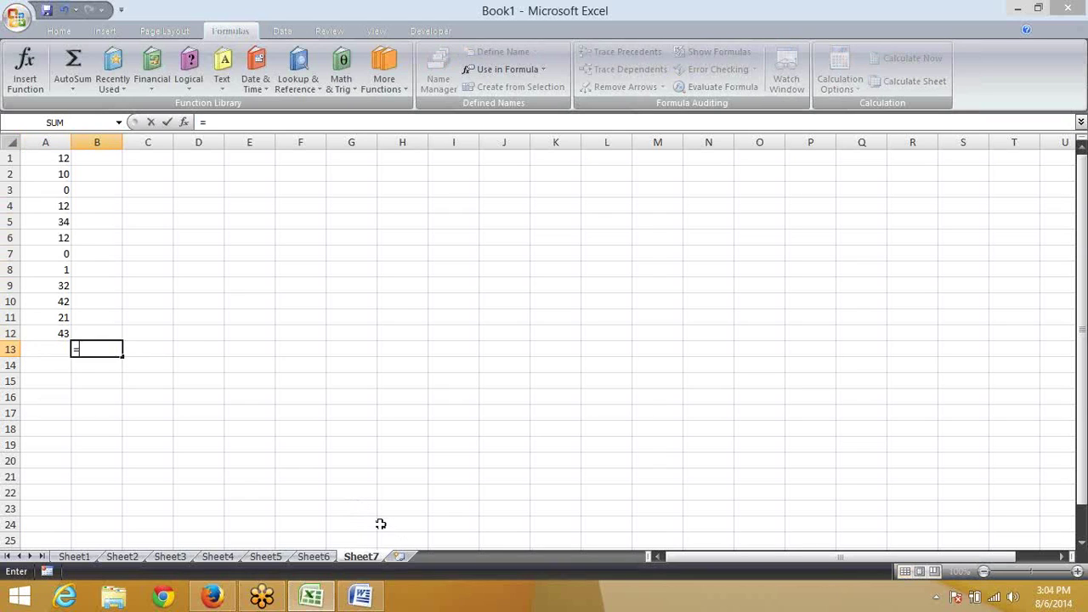
type("av")
key("Down")
key("Down")
key("Down")
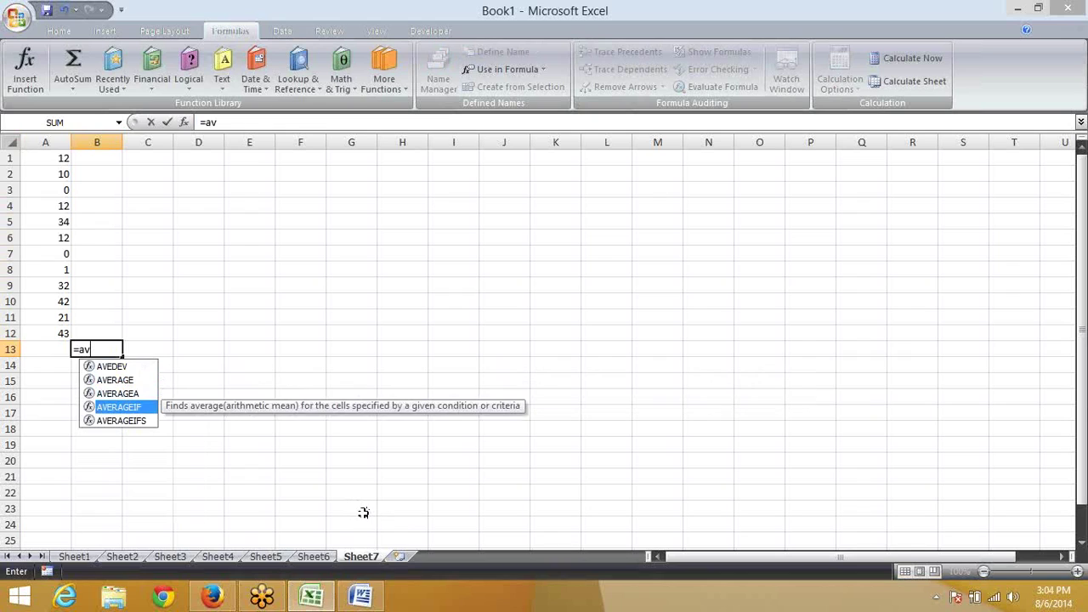
key("Tab")
key("Left")
key("Up")
key("ctrl+shift+Up")
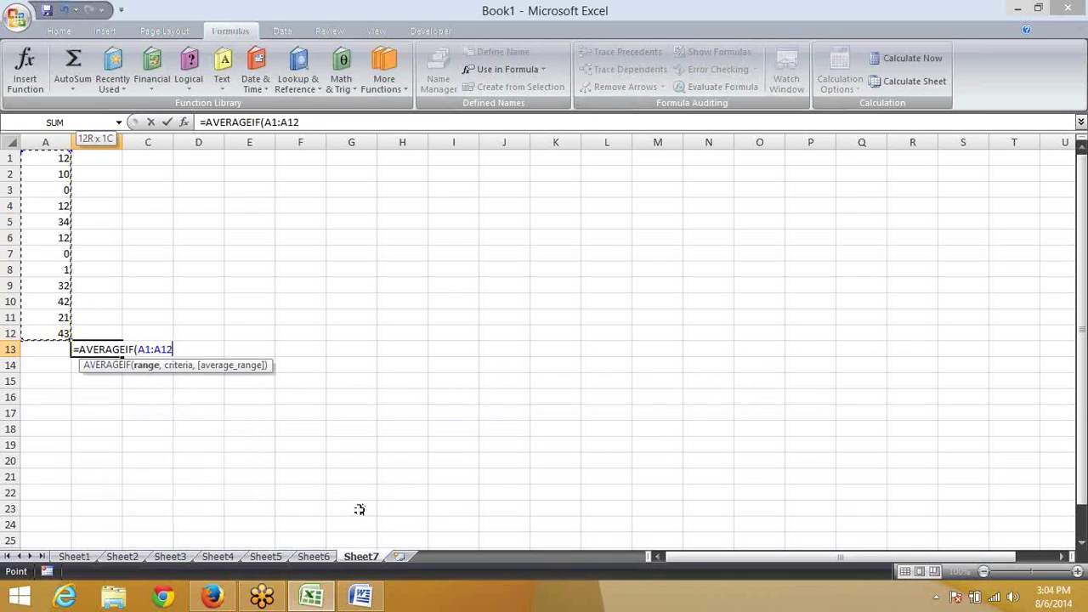
Step: Complete the AVERAGEIF formula with the criterion ">0" and A1:A12 as the average range, and review it
type(",\"")
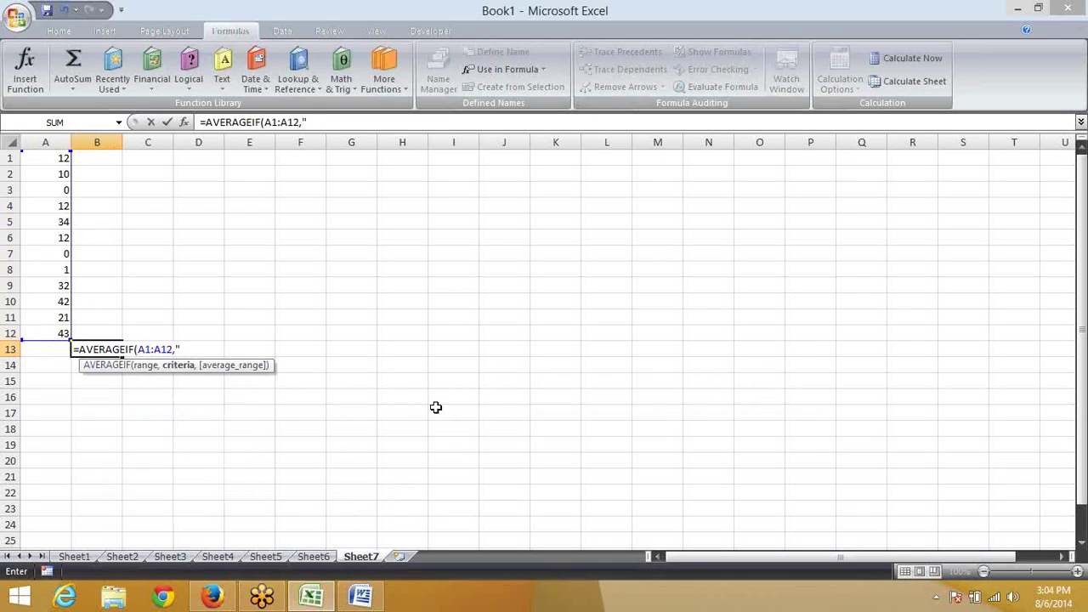
type(">0\",")
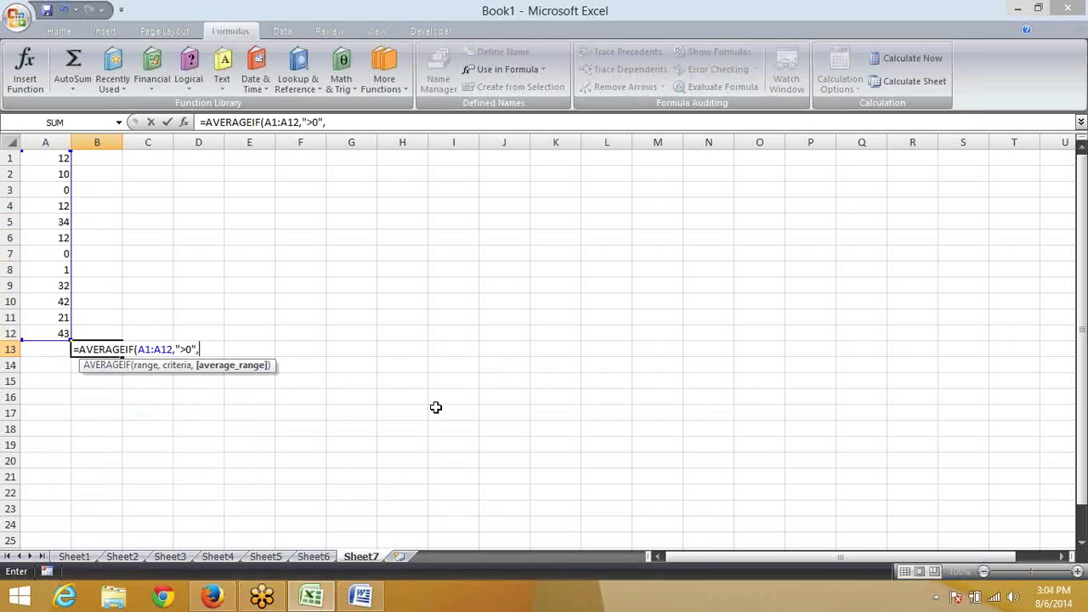
key("Left")
key("Up")
key("ctrl+shift+Up")
key("Return")
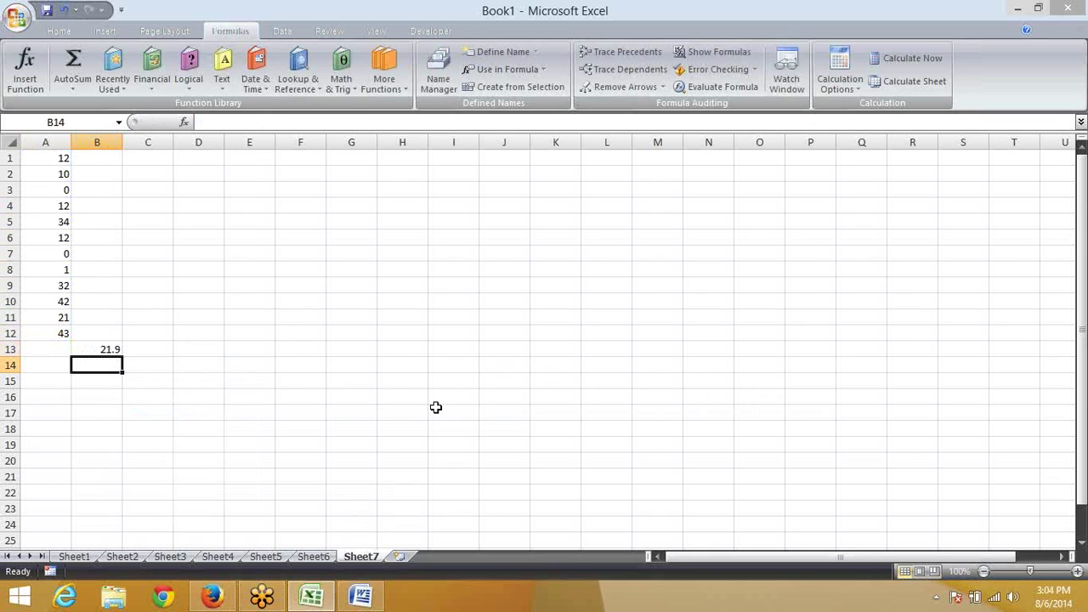
key("Up")
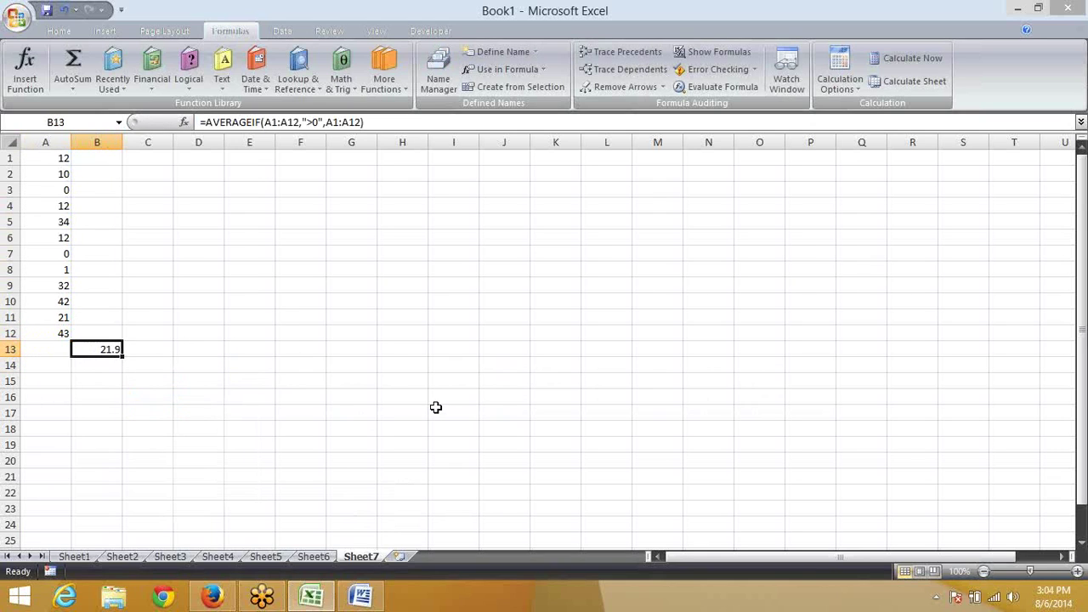
key("F2")
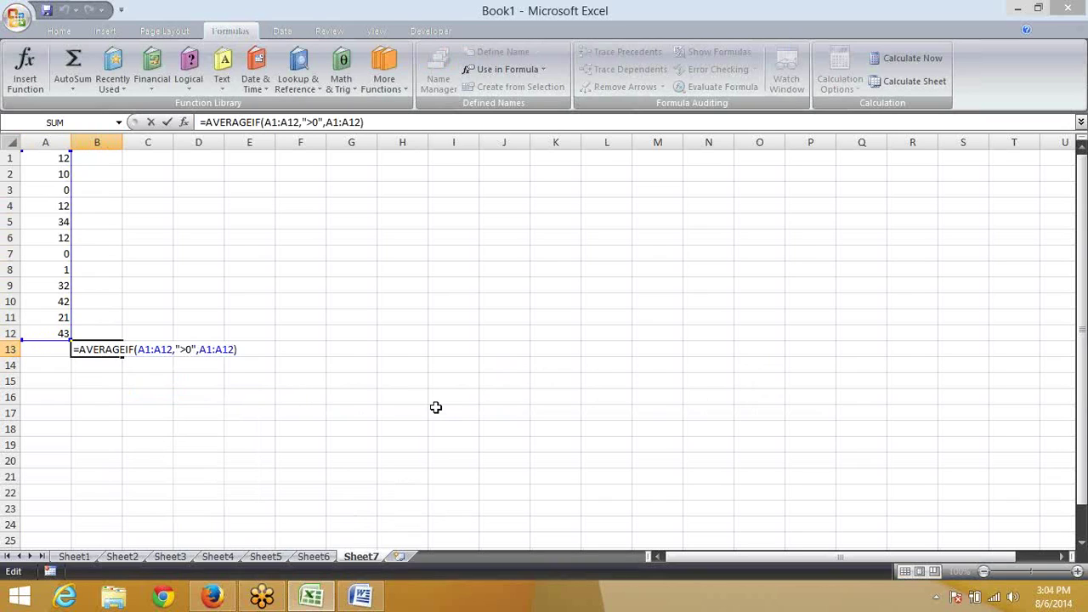
key("Return")
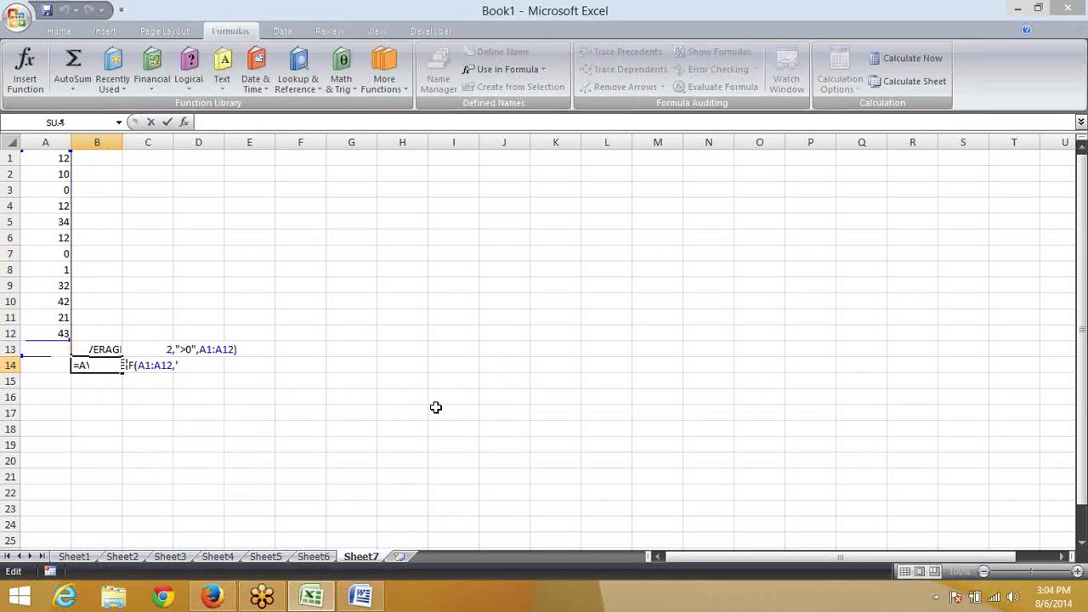
Step: Begin an AVERAGE formula in cell A14 with a nested IF testing A1:A12>0
key("Left")
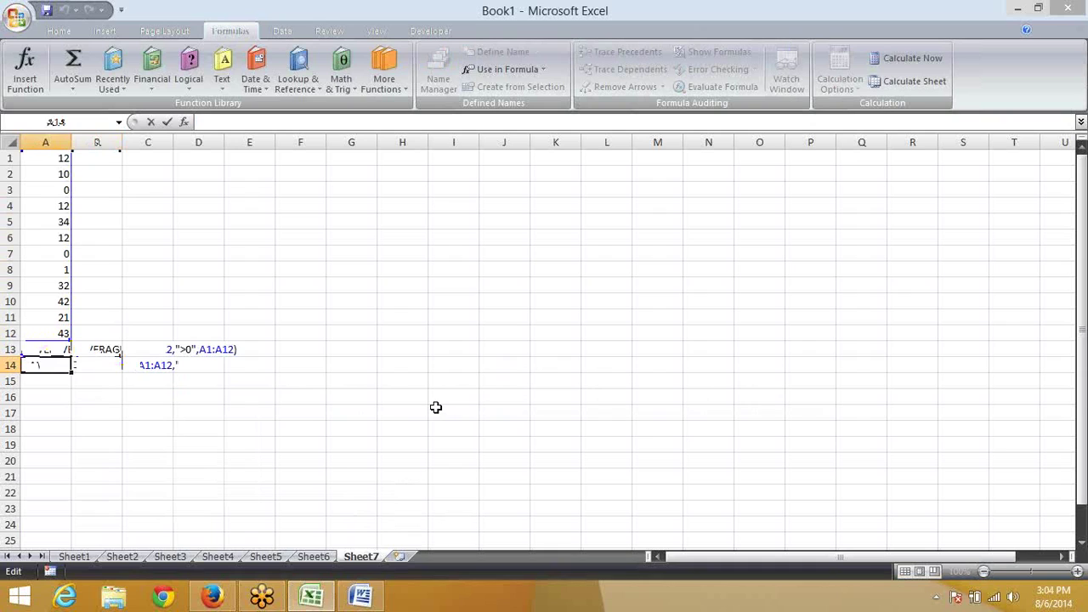
type("=")
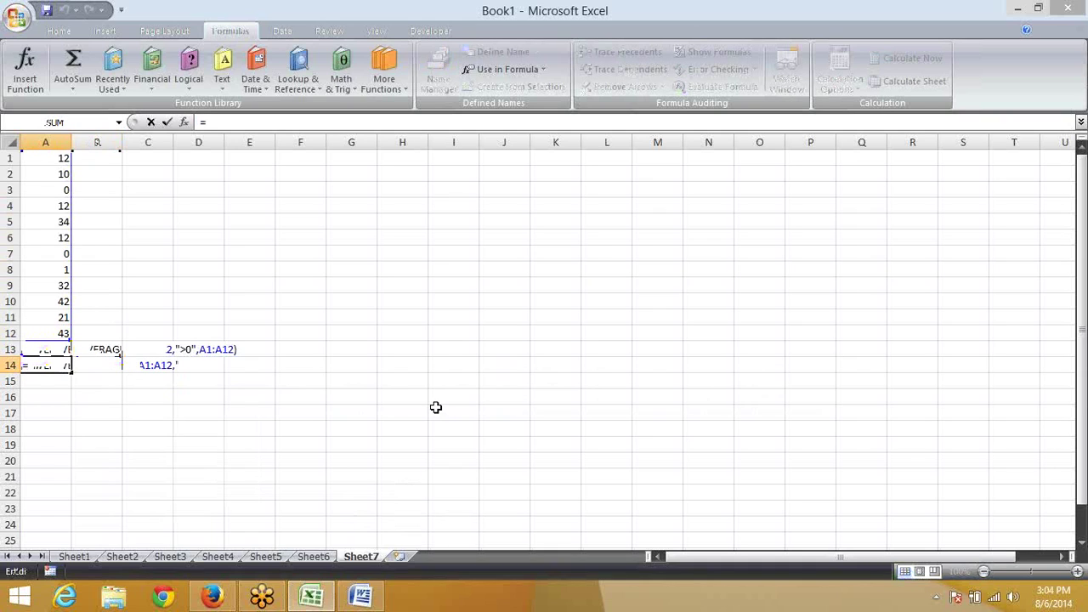
type("ave")
key("Down")
key("Tab")
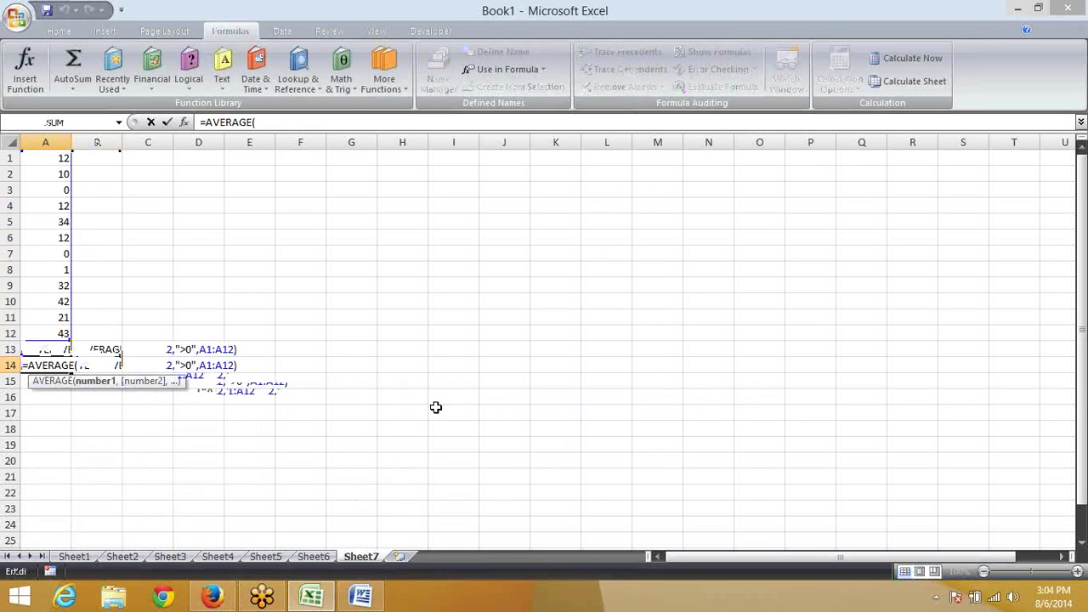
type("if")
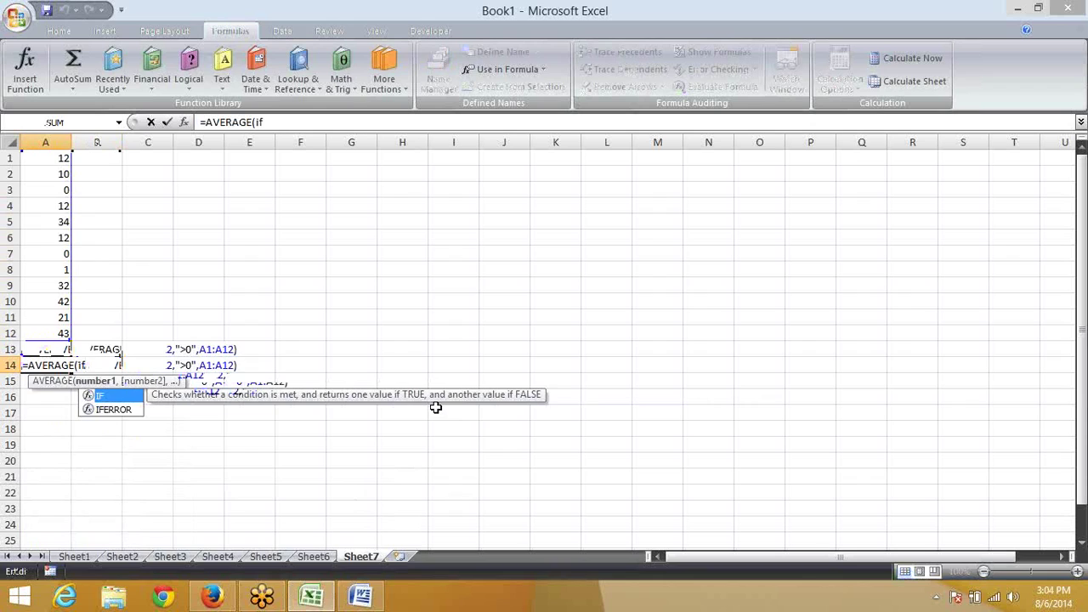
type("(")
key("Up")
key("Up")
key("ctrl+shift+Up")
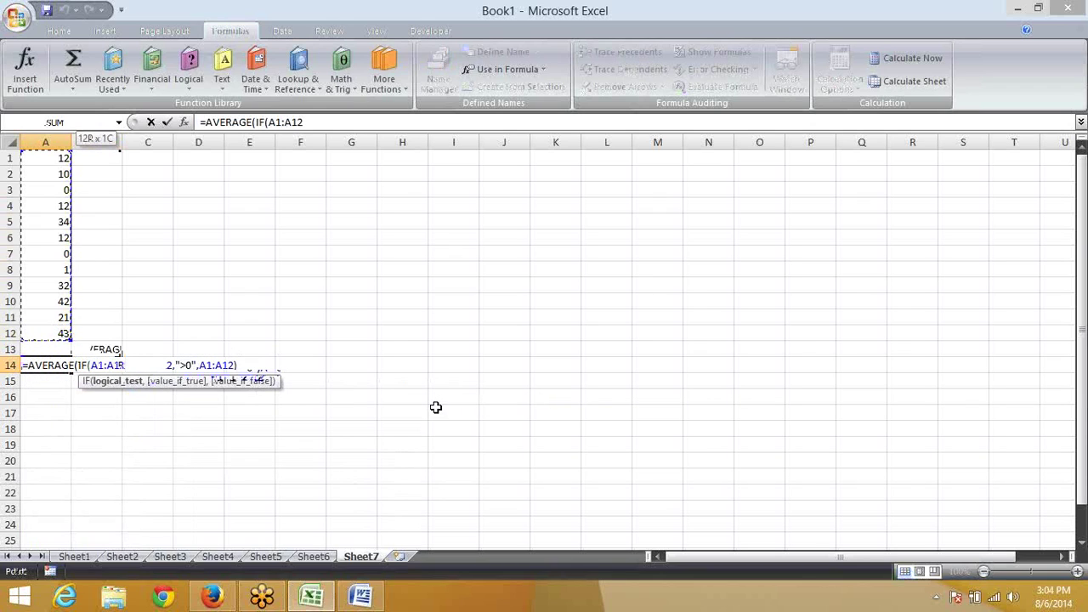
type(">0")
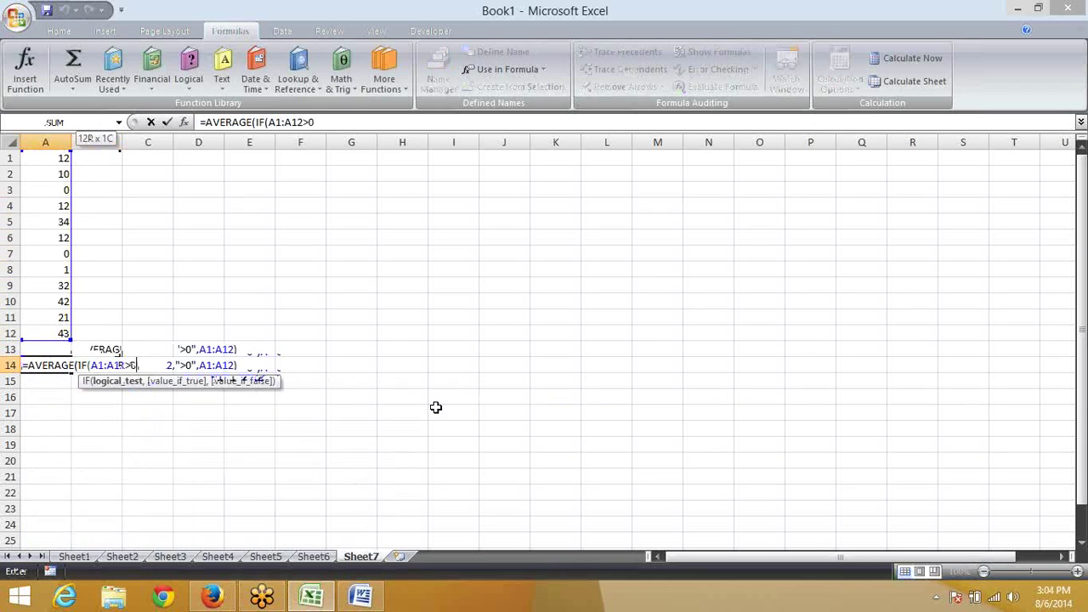
type(",")
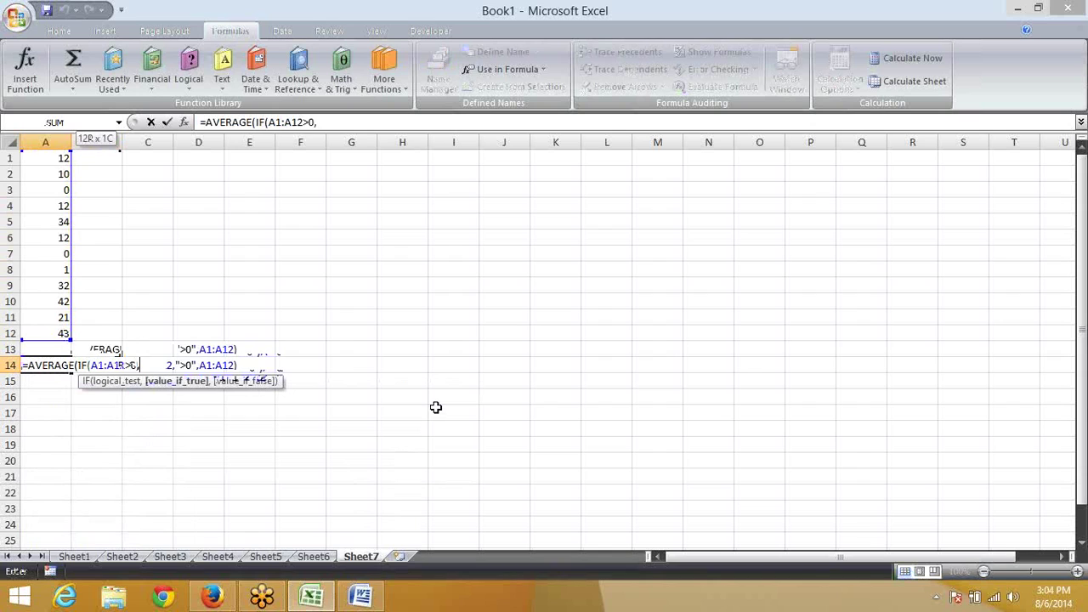
Step: Use A1:A12 as the IF function's true value and enter the A14 formula as an array formula
key("Up")
key("Up")
key("ctrl+shift+Up")
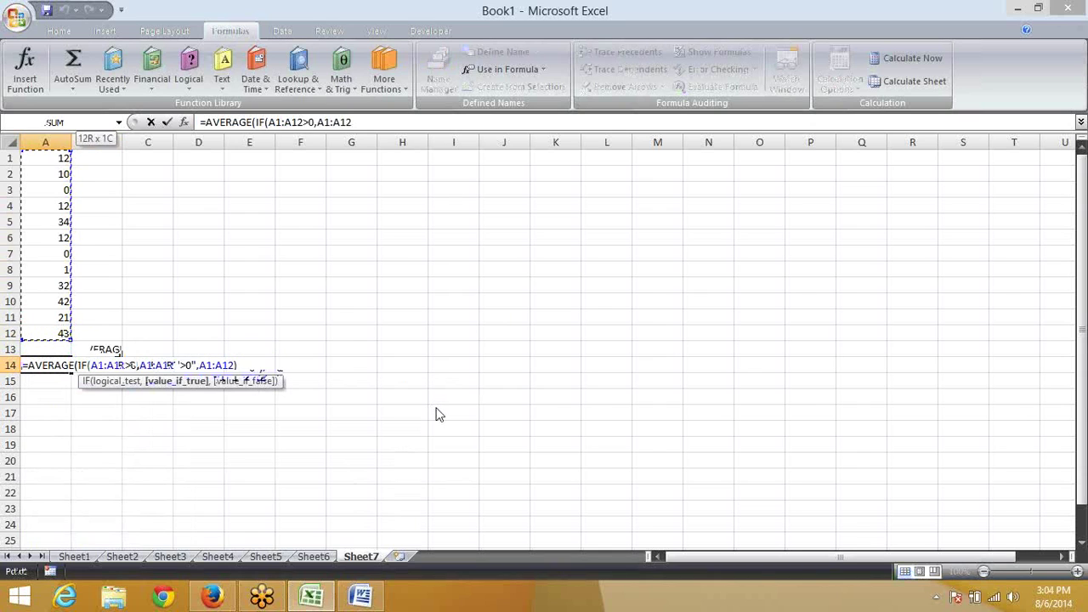
key("Return")
key("Return")
key("Up")
key("F2")
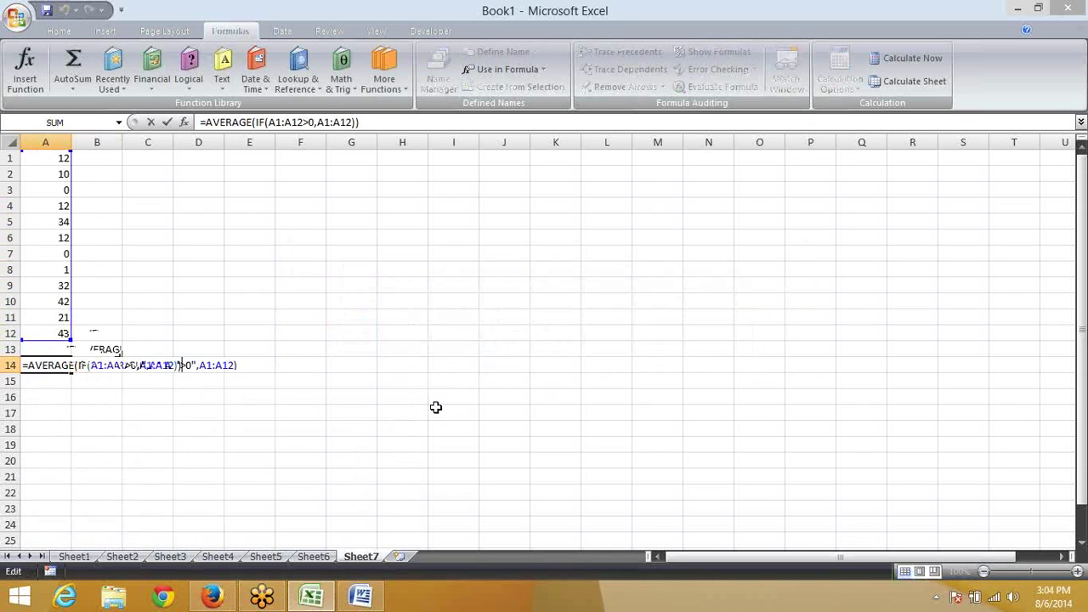
key("ctrl+shift+Return")
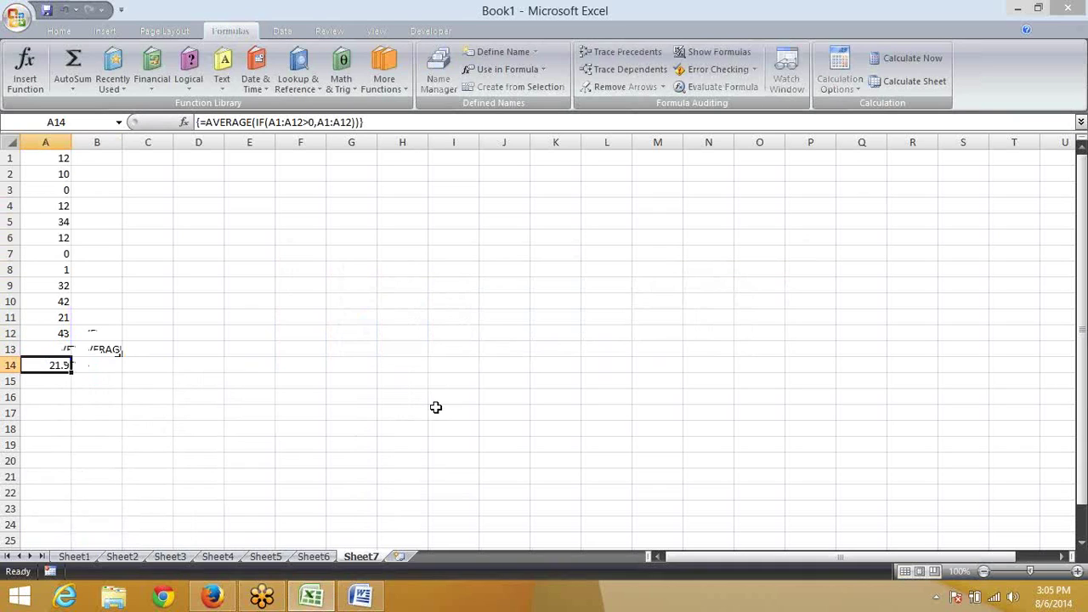
Step: Add another new worksheet and enter 12345 in cell A1
left_click(408, 559)
key("Right")
key("Right")
key("Down")
key("Left")
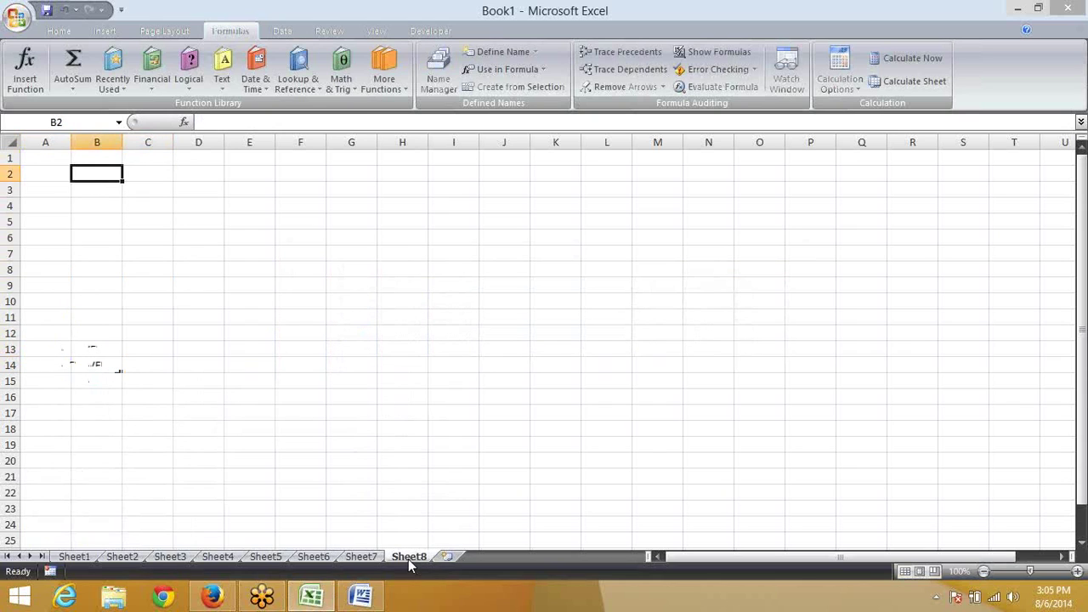
key("Up")
key("Left")
type("12345")
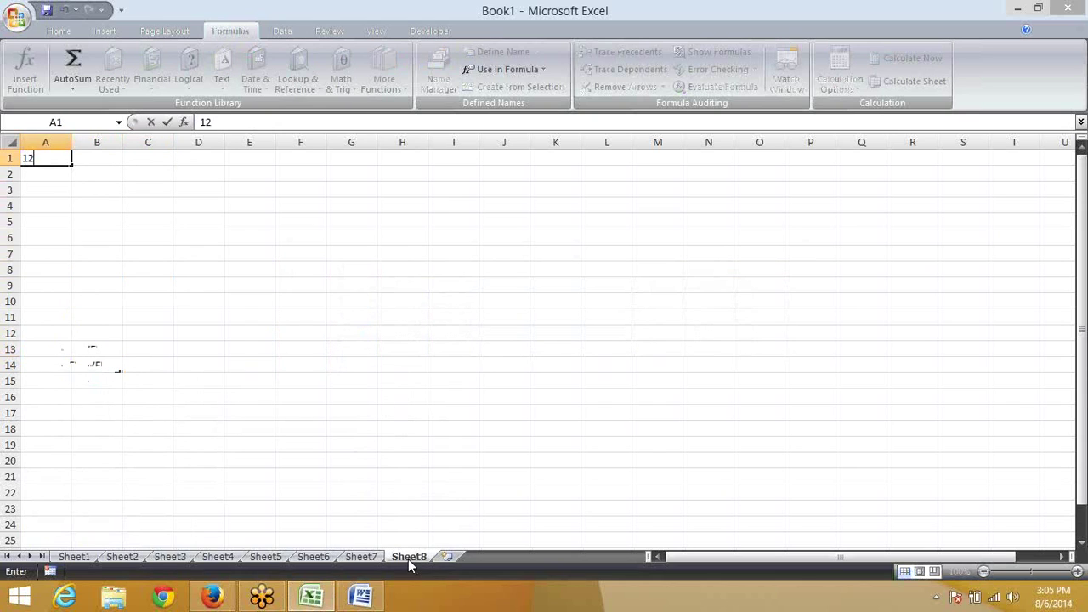
key("Tab")
Step: Enter 1+2+3+4+5 as plain text in cell B2
key("Down")
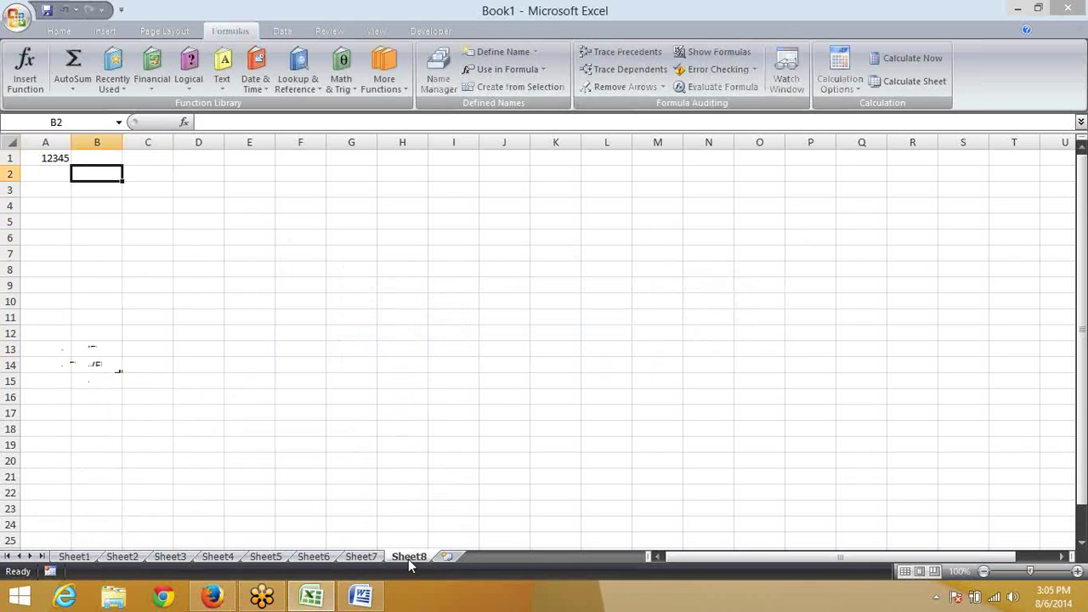
type("1")
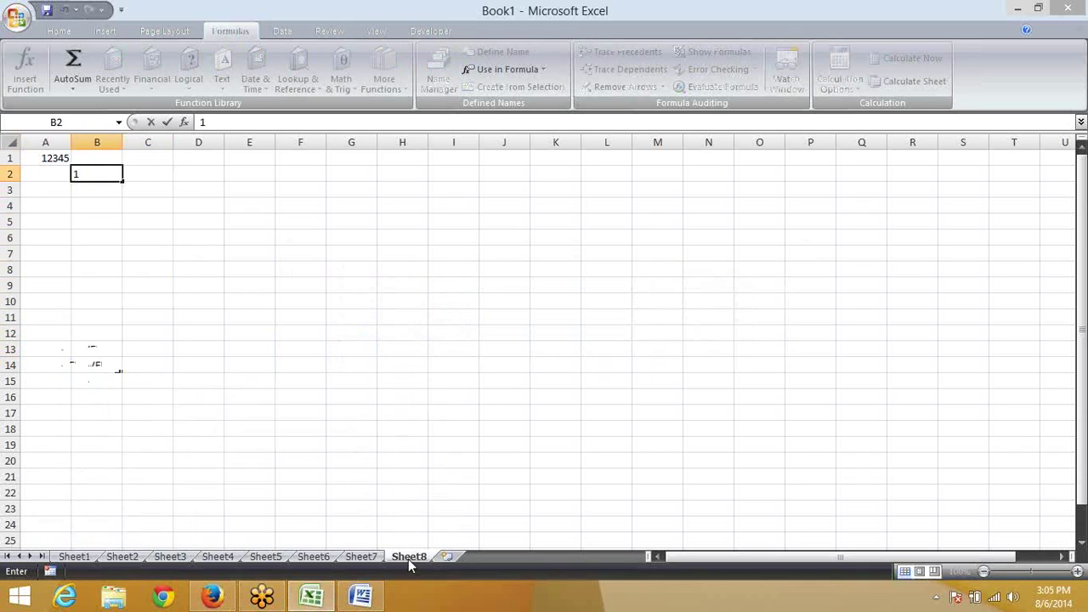
type("+2+")
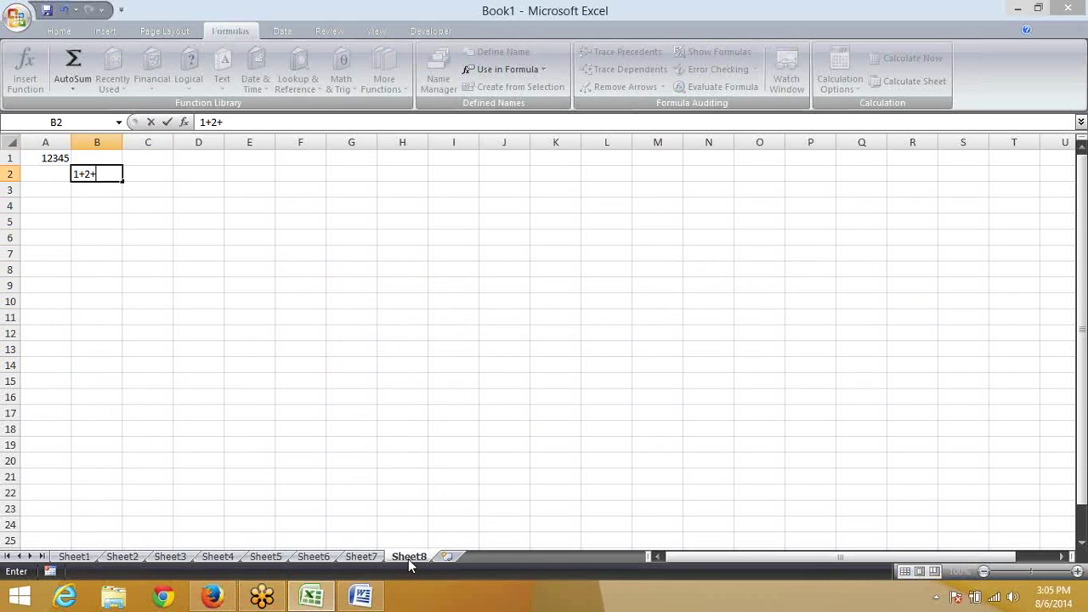
type("3+4+")
left_click(284, 125)
type("5")
key("Return")
key("Return")
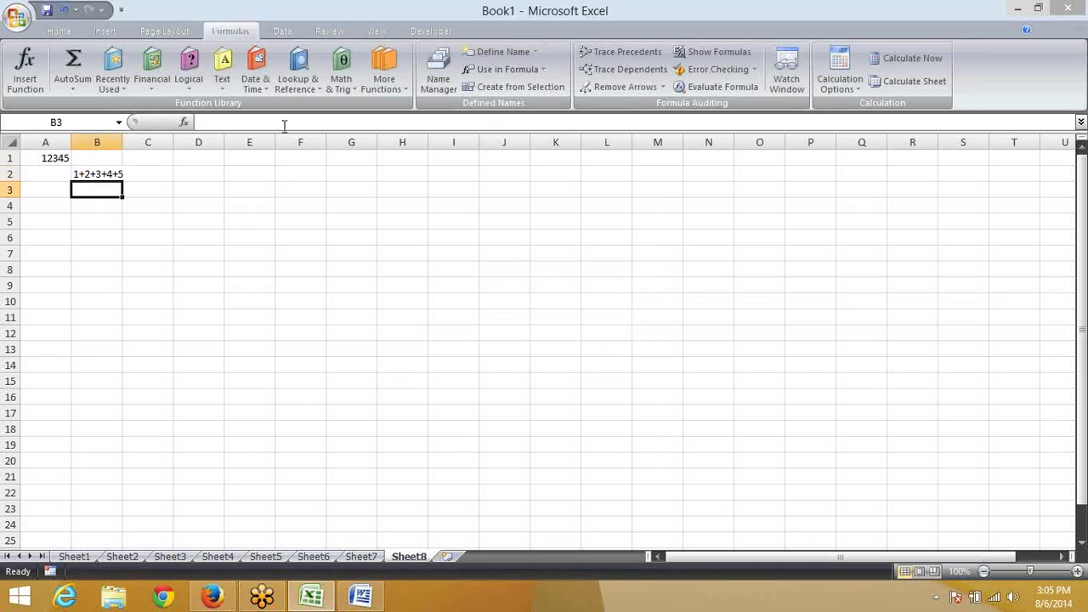
type("=sum")
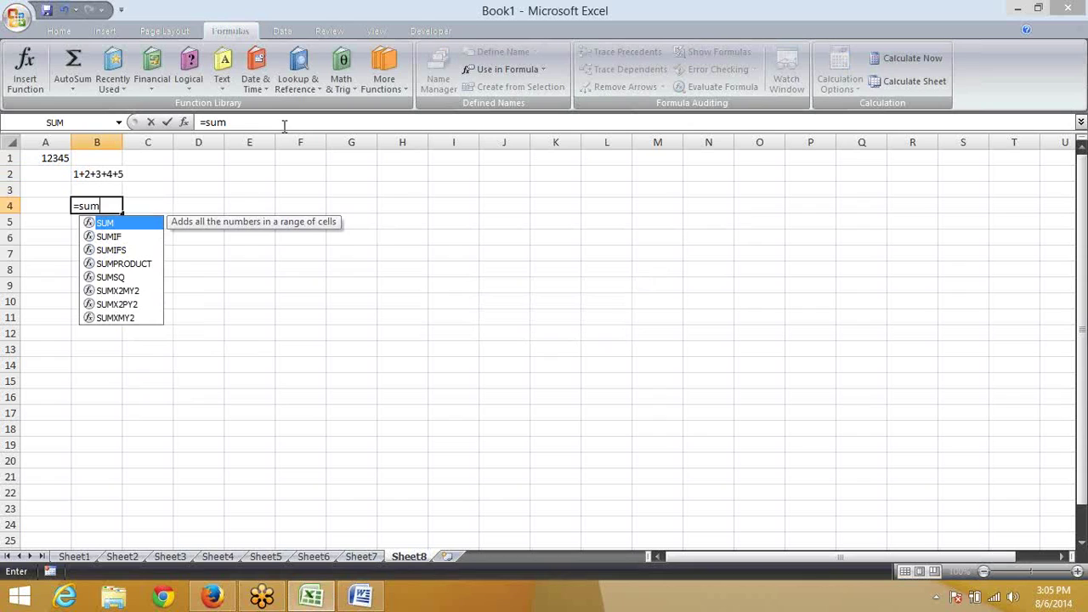
key("Escape")
key("Escape")
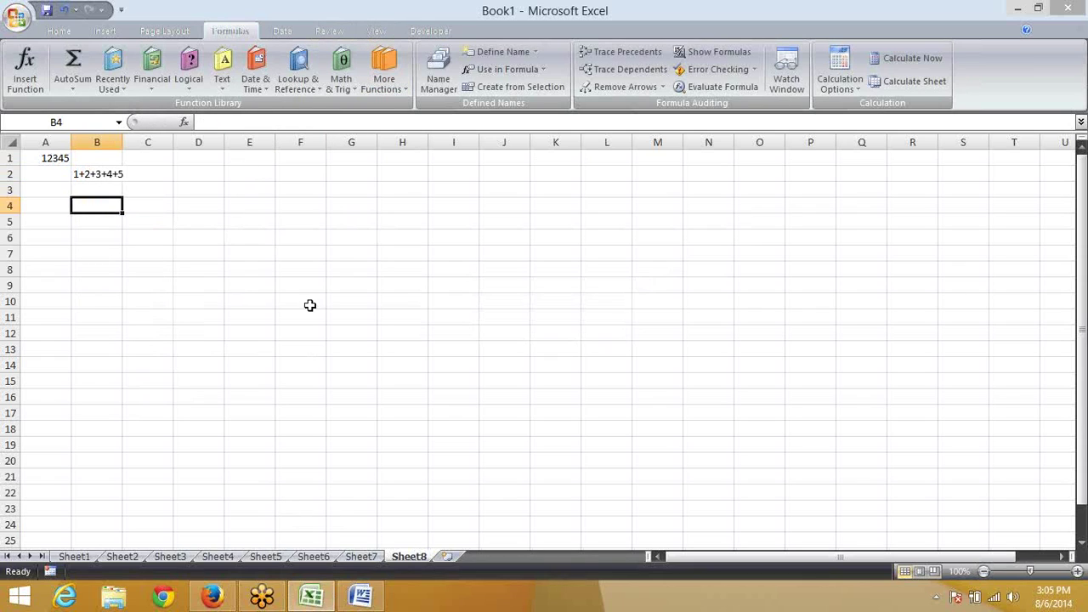
Step: Enter a person's first name as sample text in cell D1
left_click(195, 155)
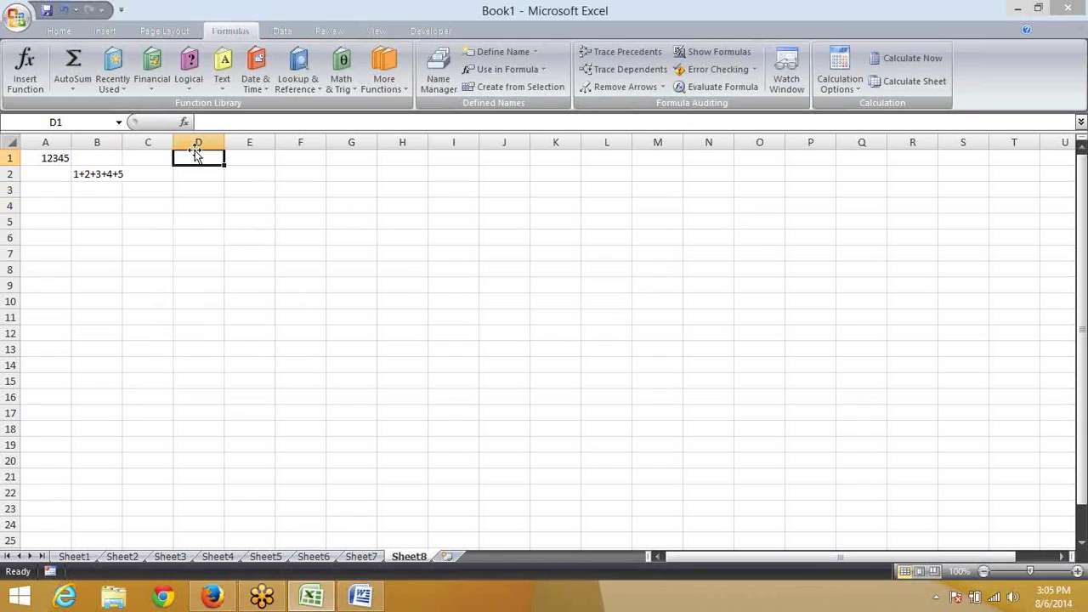
type("sujeet")
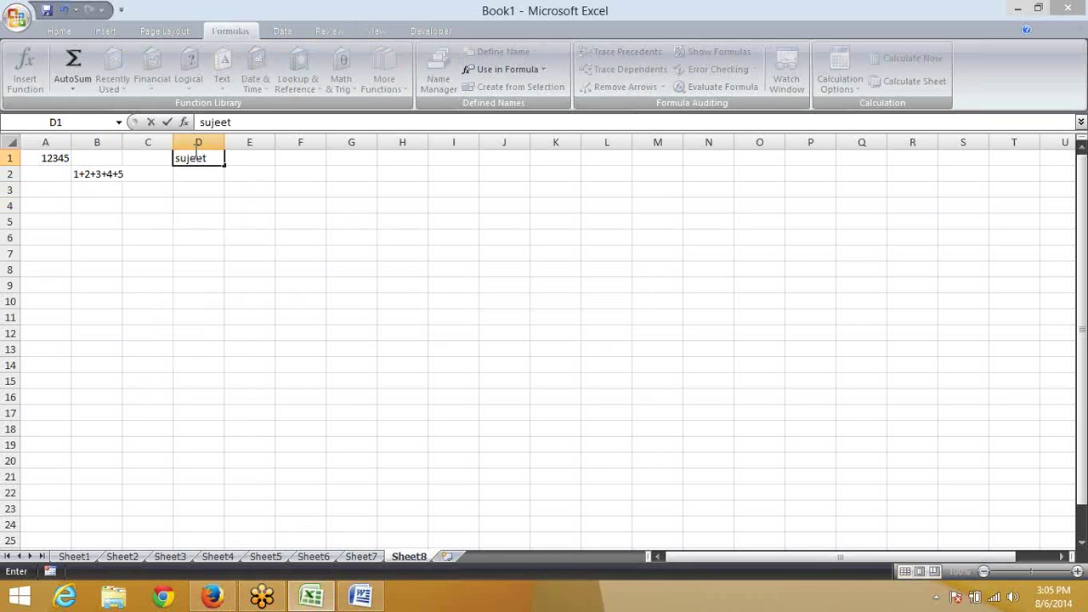
key("Tab")
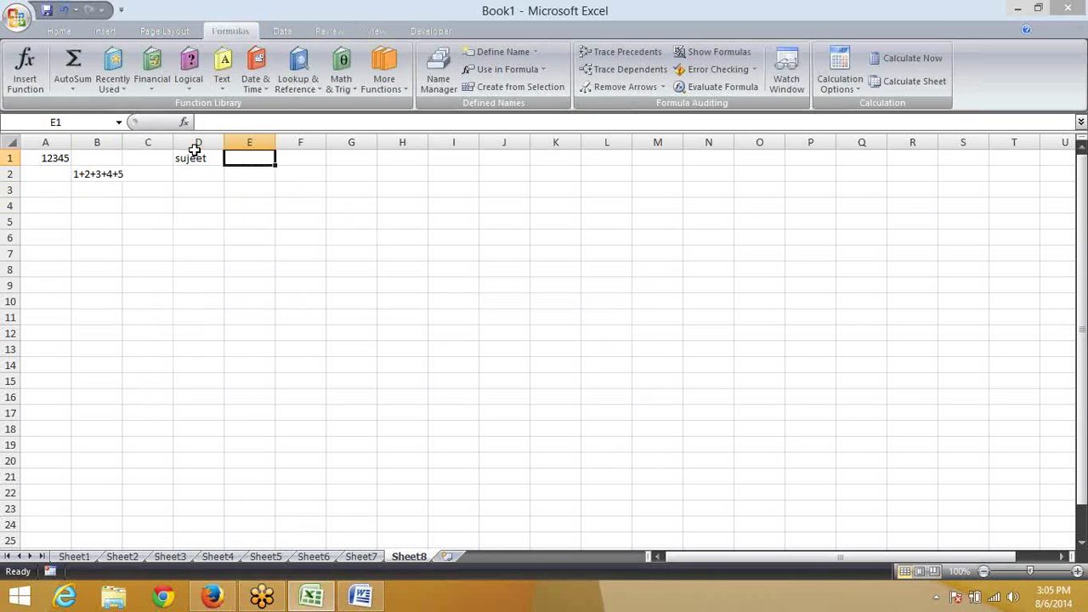
Step: Spell out the name from D1 manually across E2:J2, one letter per cell
key("Down")
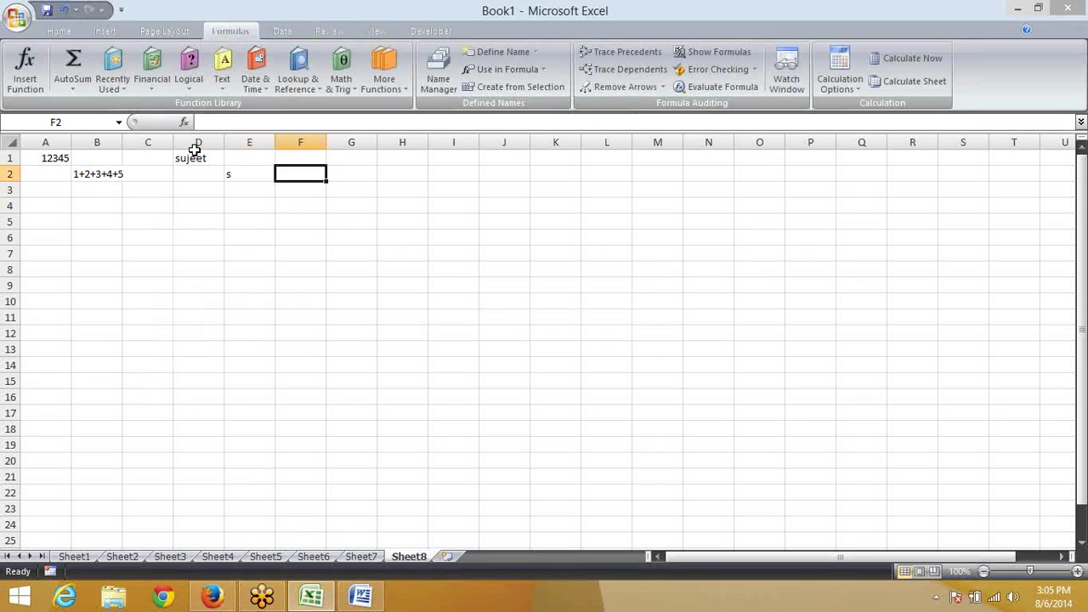
type("u")
key("Tab")
type("j")
key("Tab")
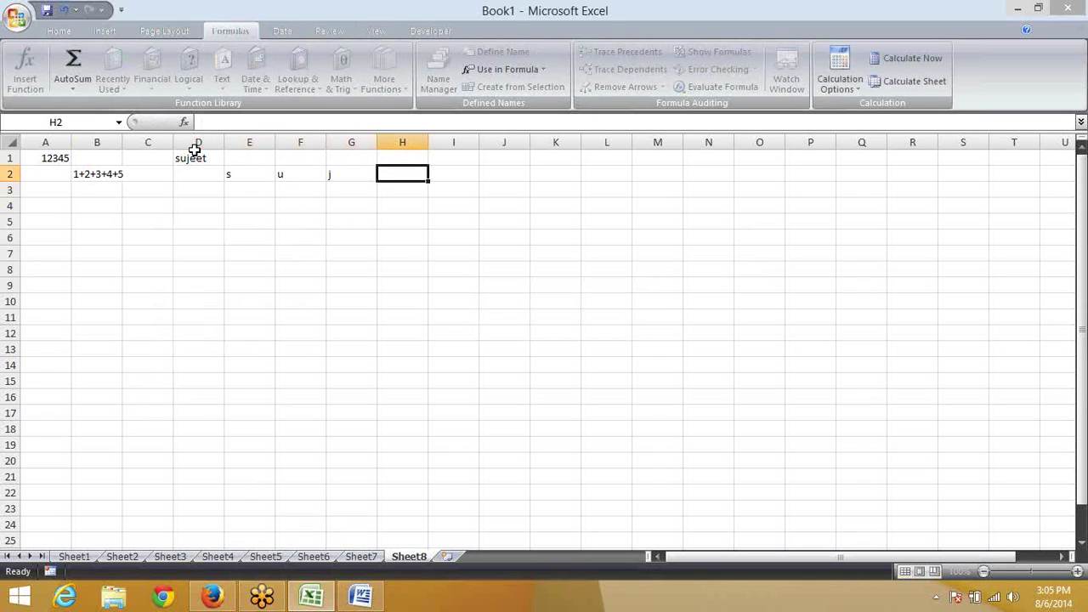
type("e")
key("Tab")
type("e")
key("Tab")
type("t")
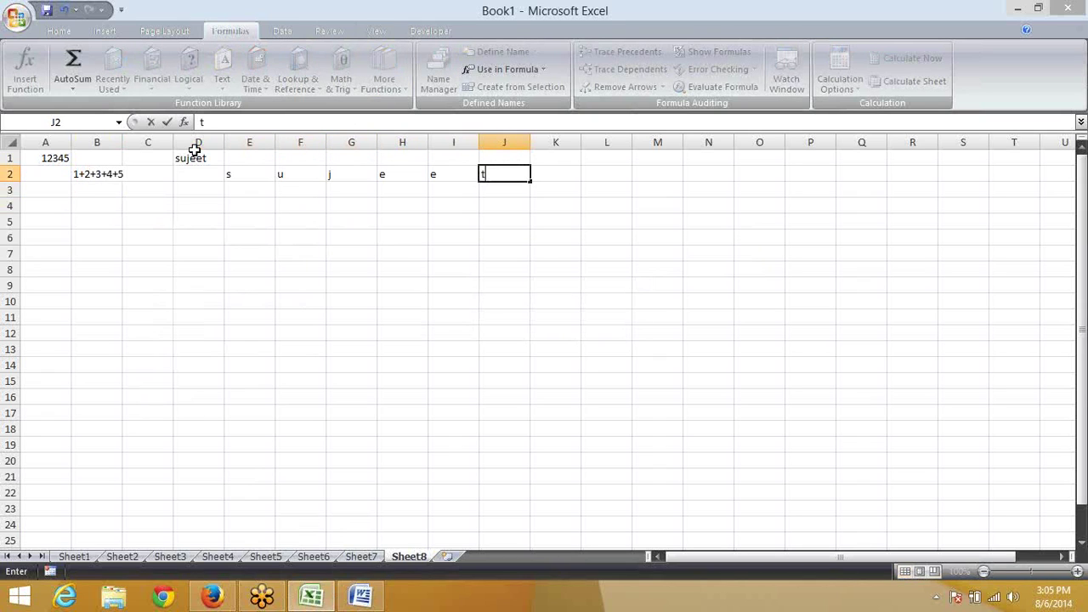
key("Tab")
Step: Clear the manually entered letters from cells E2:J2
key("Left")
key("Left")
key("Left")
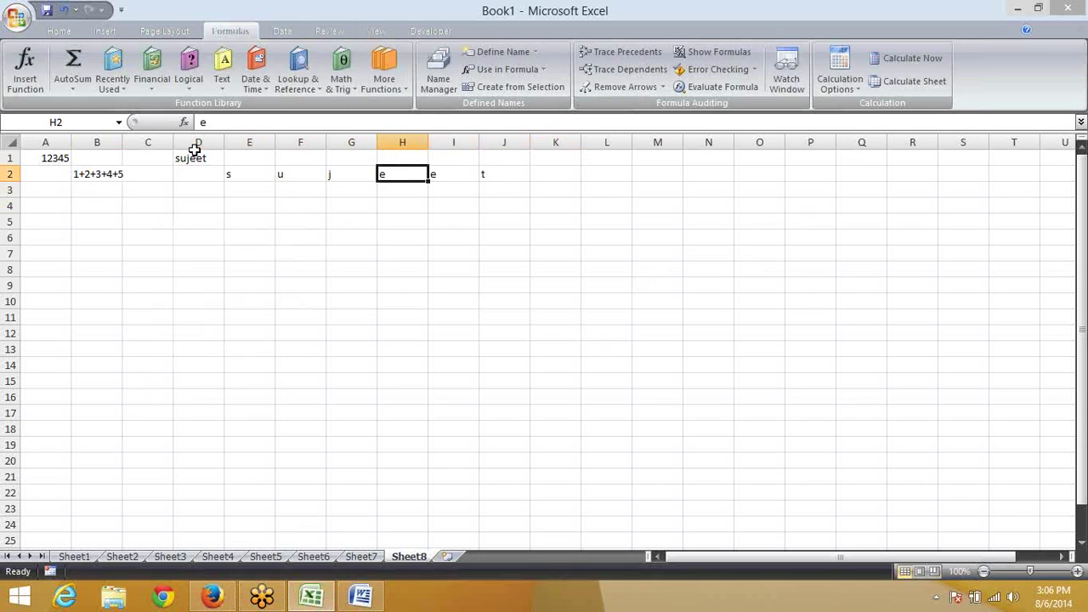
key("Left")
key("Left")
key("Left")
key("ctrl+shift+Right")
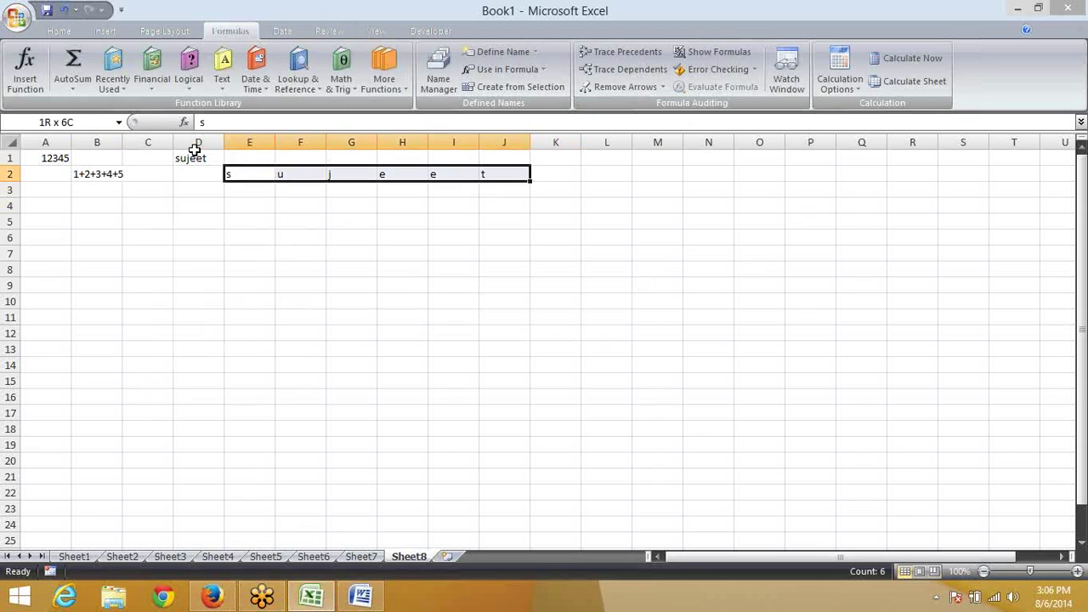
key("Delete")
Step: Extract the first character of D1 into cell E2 with the formula =MID(D1,1,1)
key("Left")
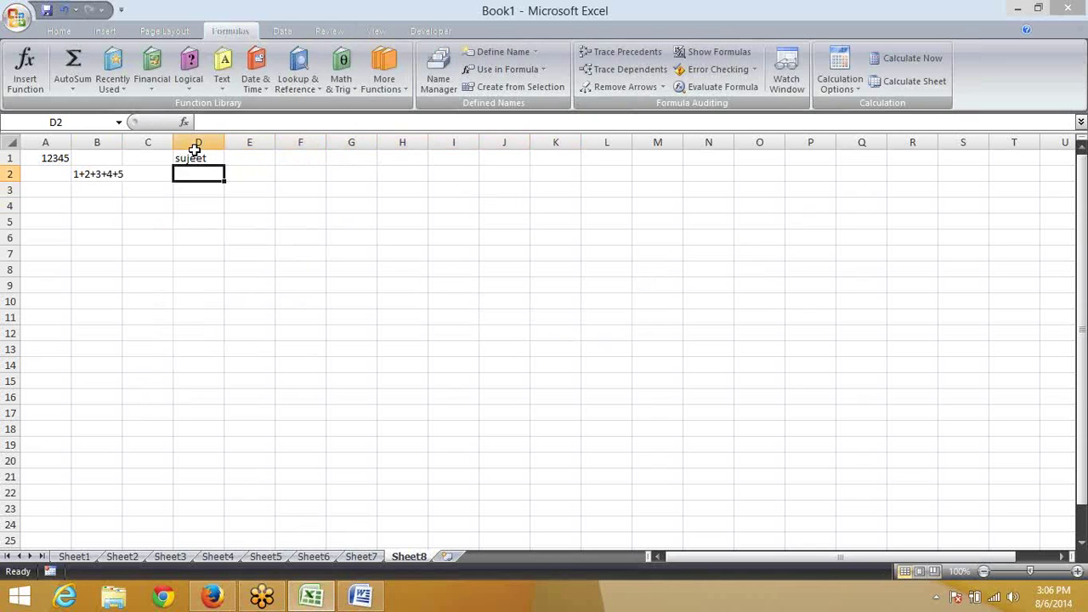
key("Right")
type("=mid")
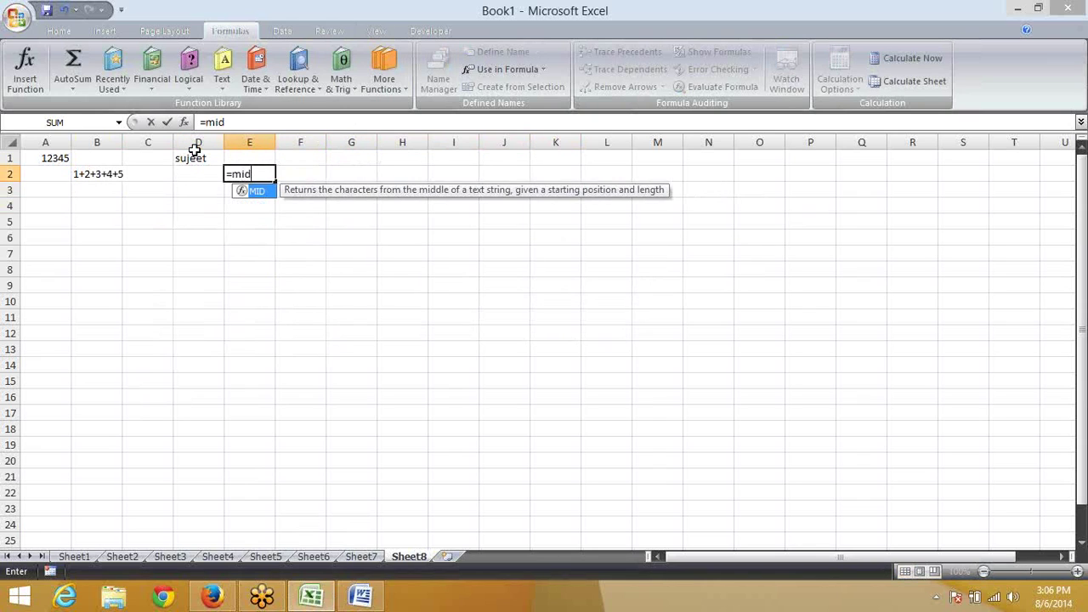
key("Tab")
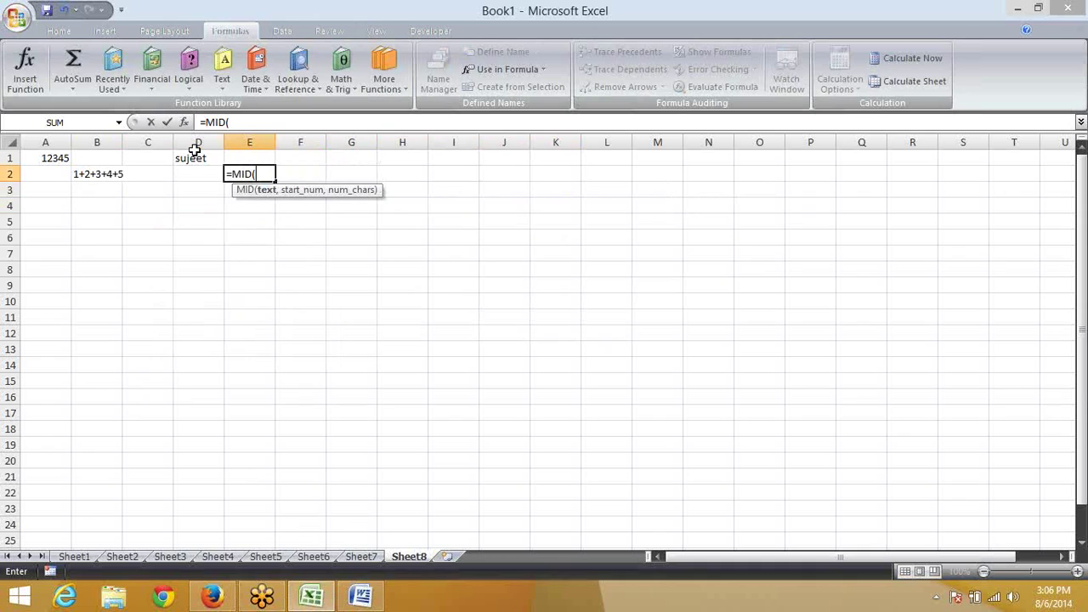
left_click(195, 151)
type(",")
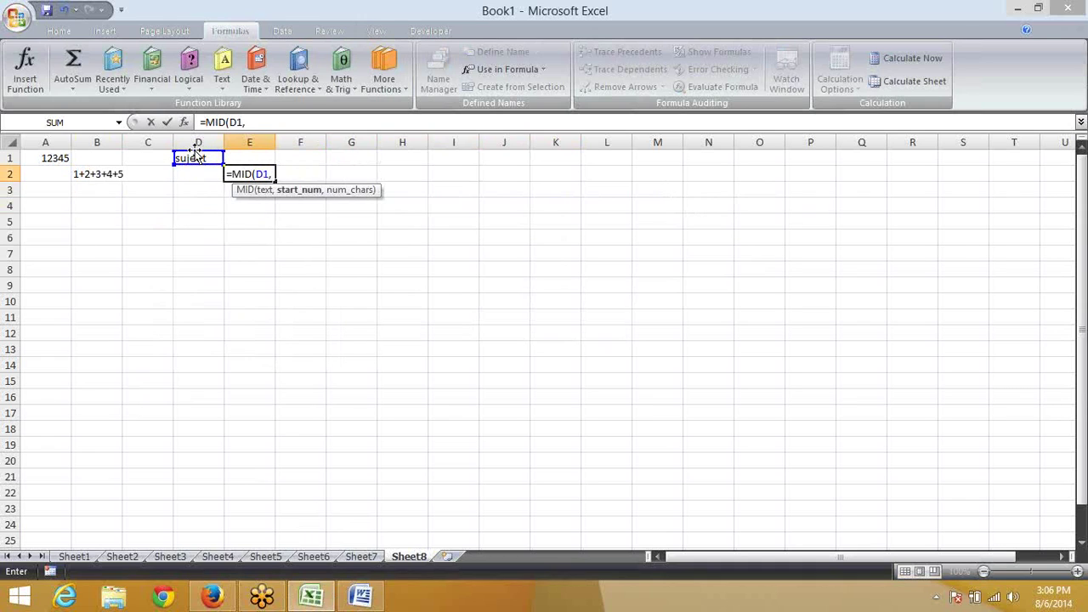
type("1,1")
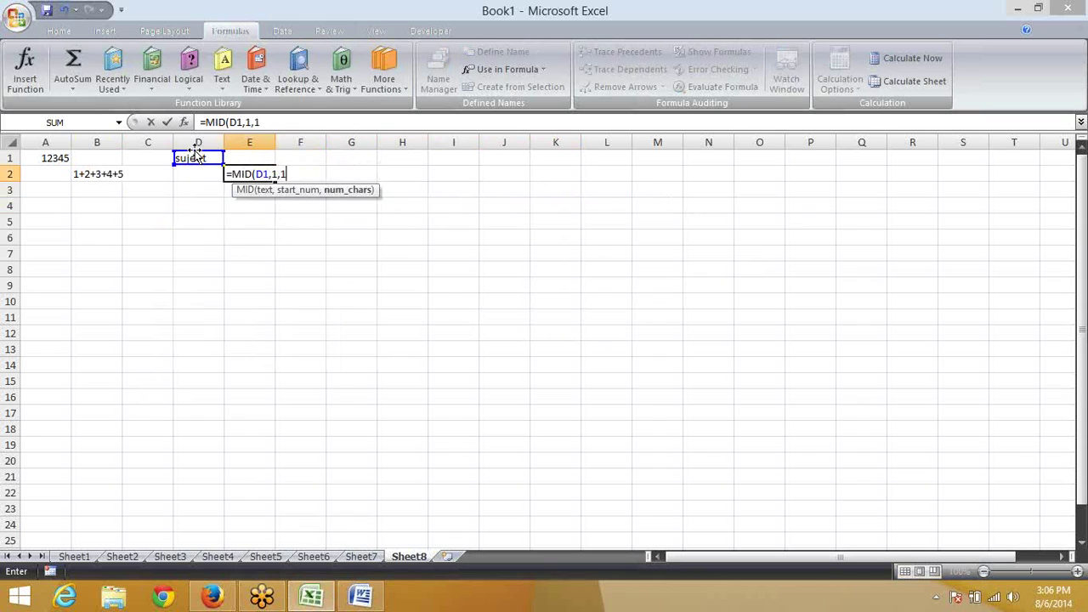
key("Return")
Step: Extract the second character of D1 into cell F2 with the formula =MID(D1,2,1)
key("Up")
key("Right")
type("=")
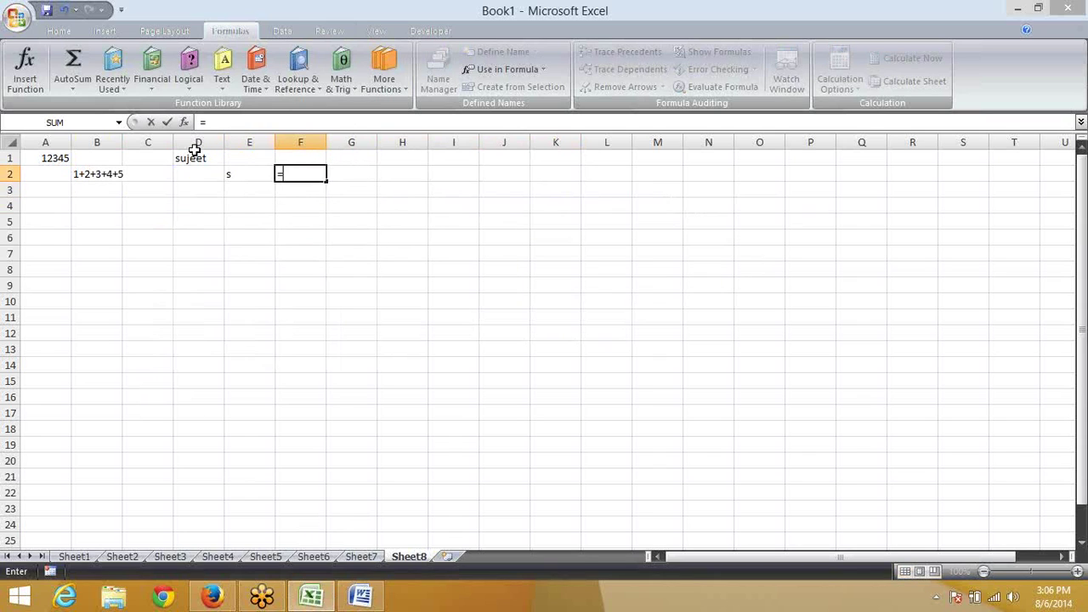
type("mid")
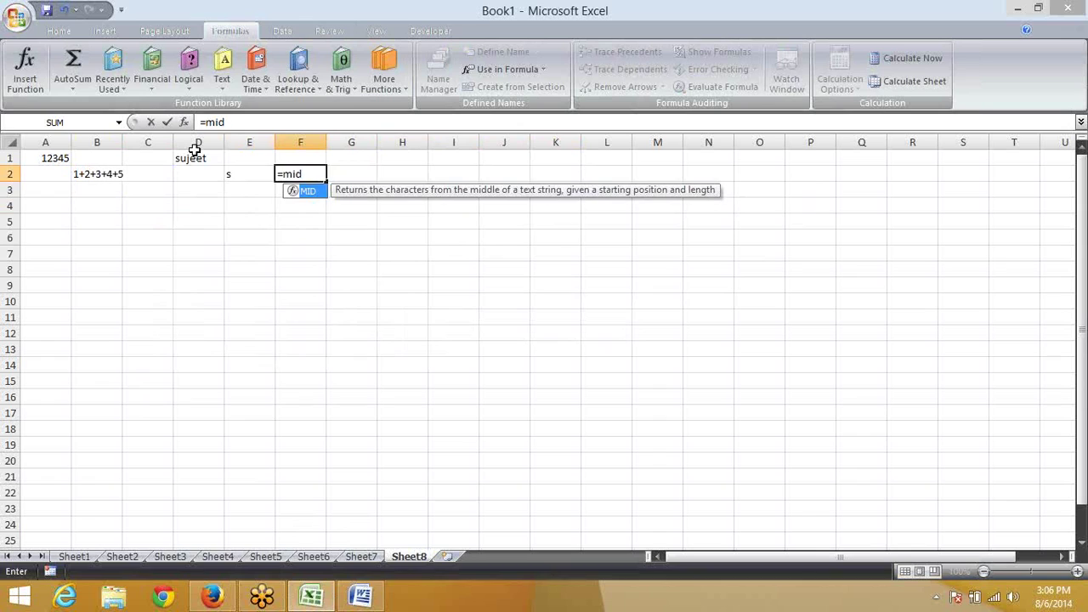
key("Tab")
left_click(195, 153)
type(",")
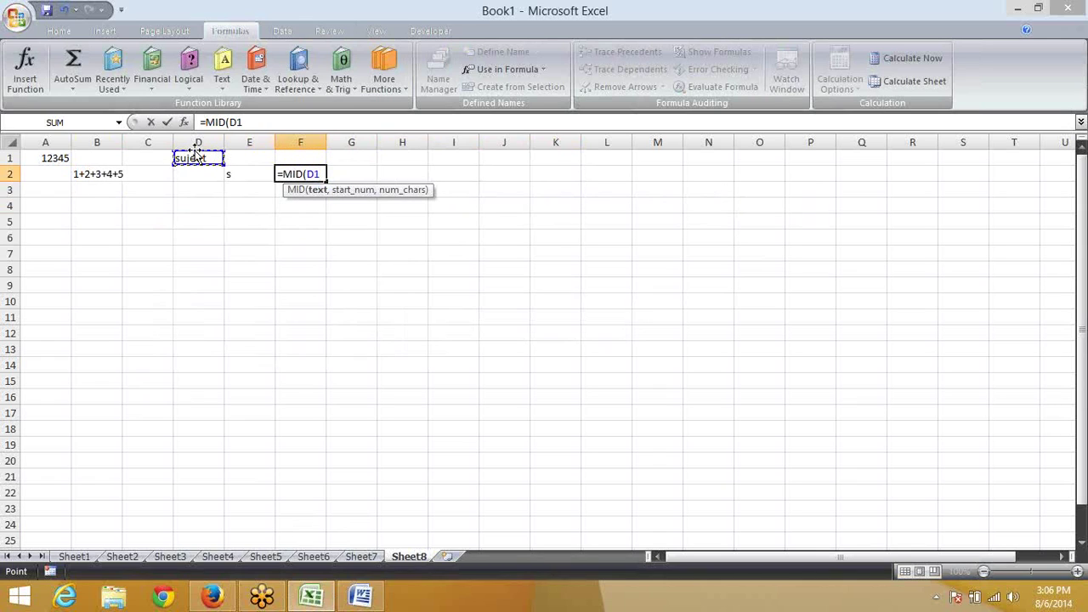
type("2")
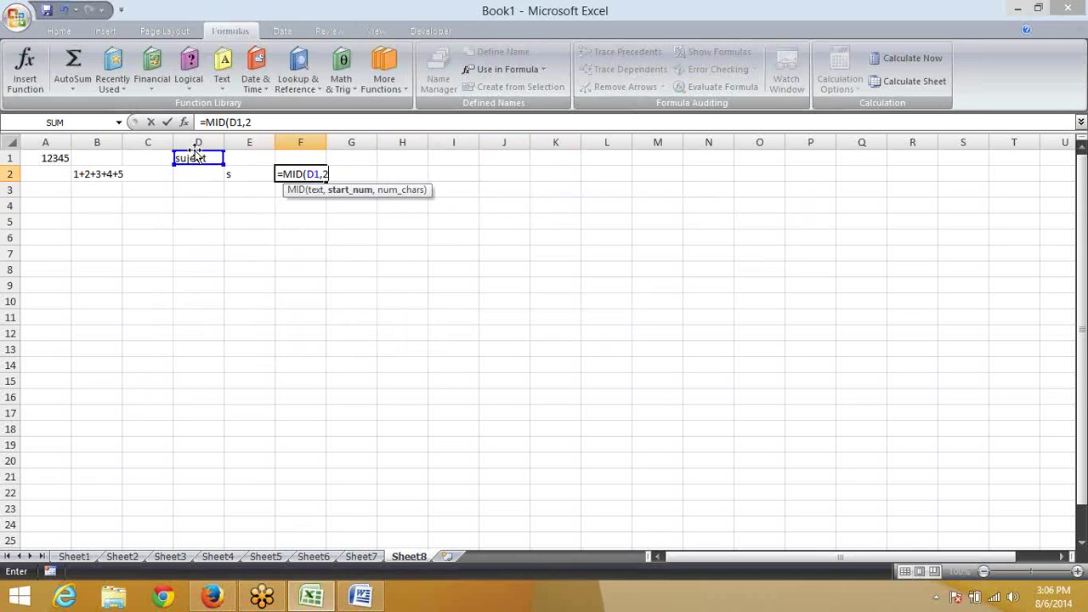
type(",1,")
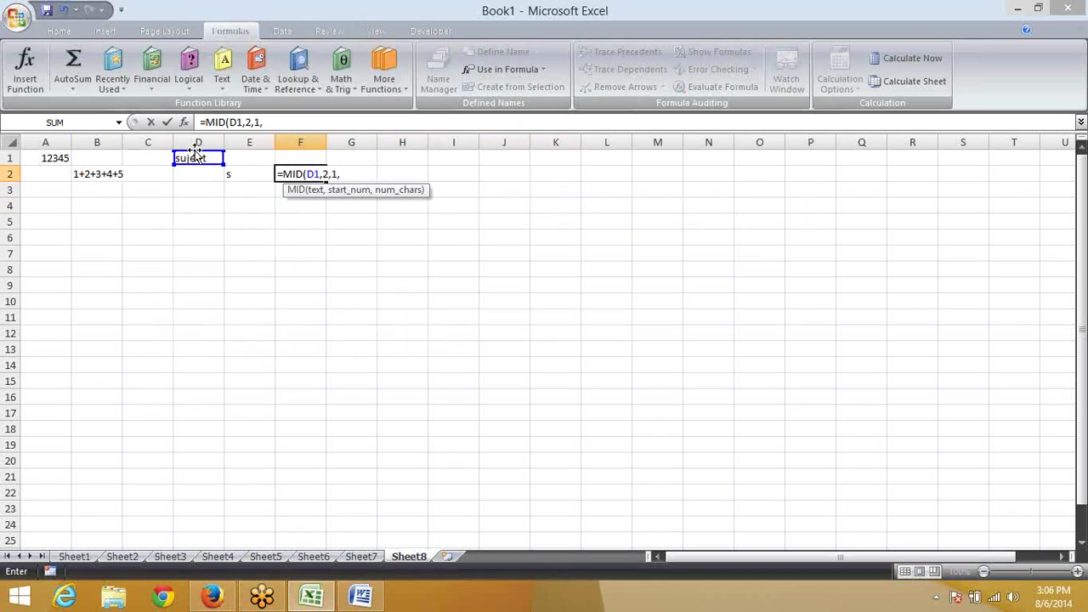
key("BackSpace")
type(")")
key("Return")
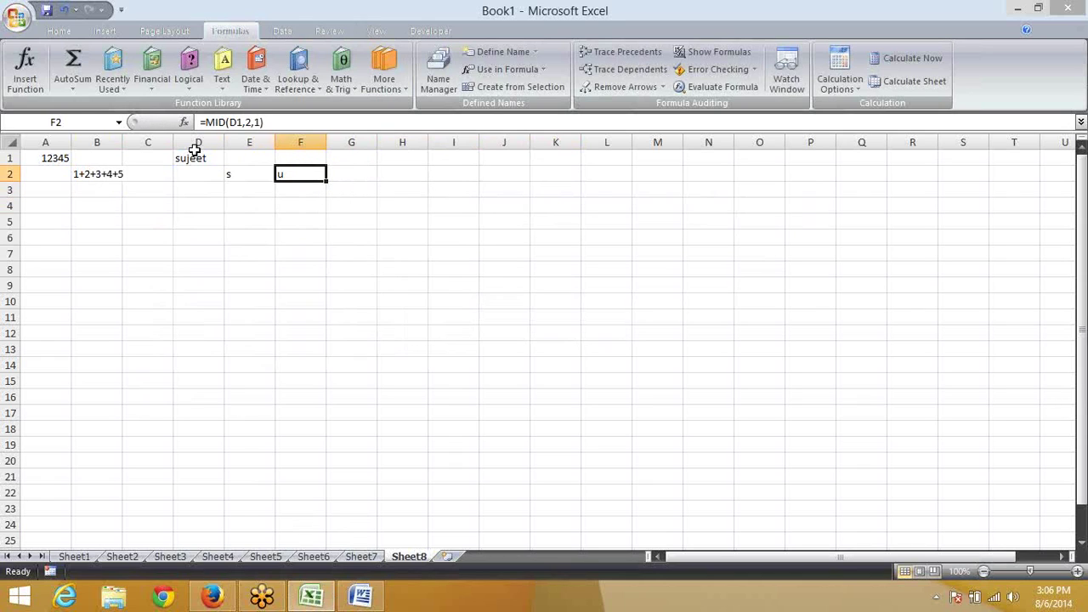
Step: Extract the third character of D1 into cell G2 with the formula =MID(D1,3,1)
key("Right")
type("=mid")
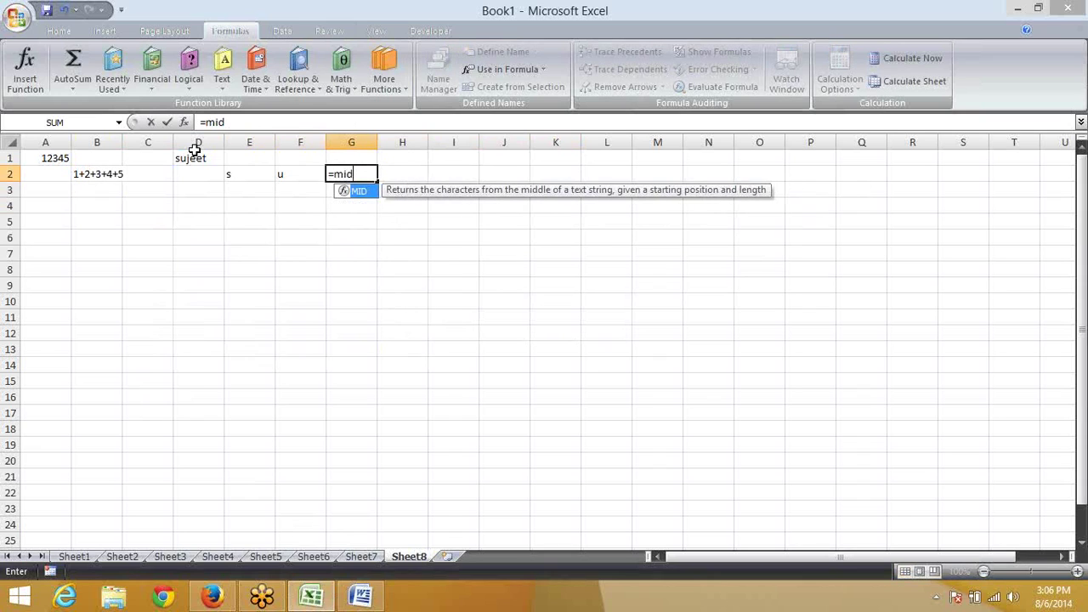
key("Tab")
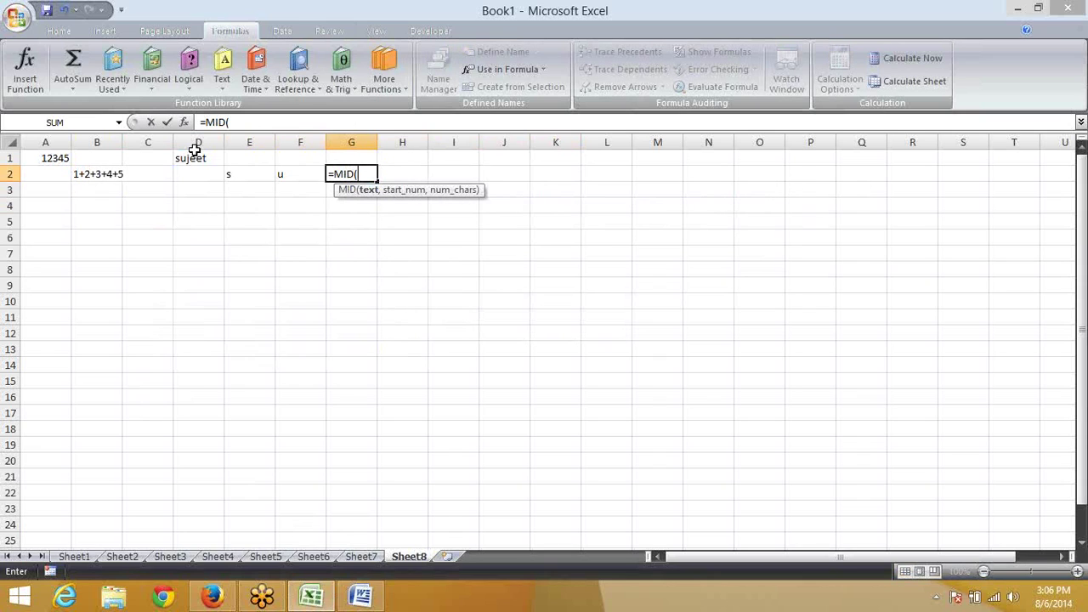
key("Left")
key("Left")
key("Left")
key("Left")
key("Up")
key("Right")
type(",")
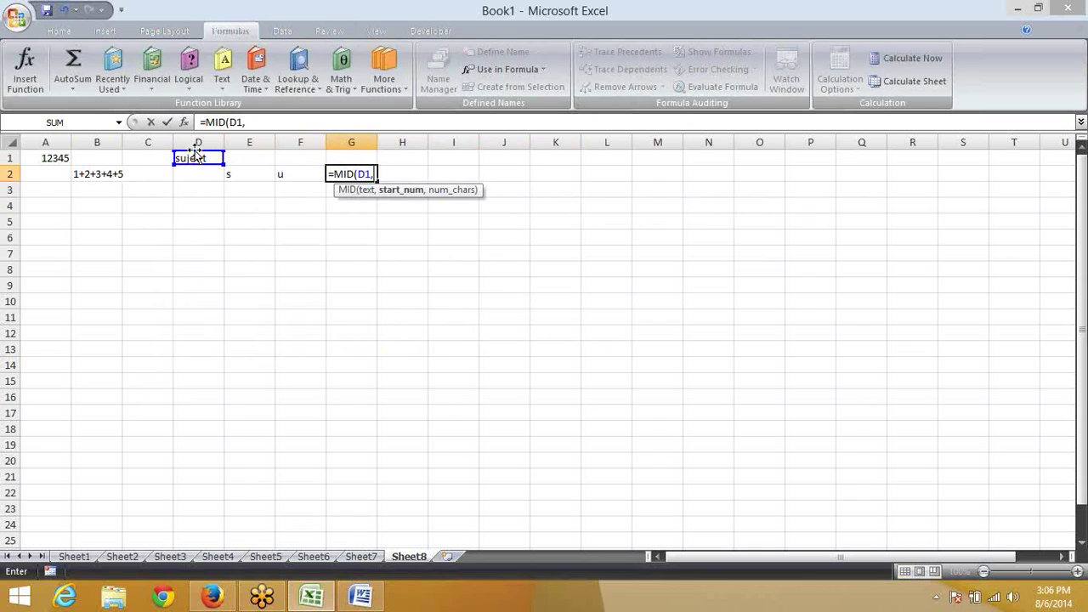
type("3,1,")
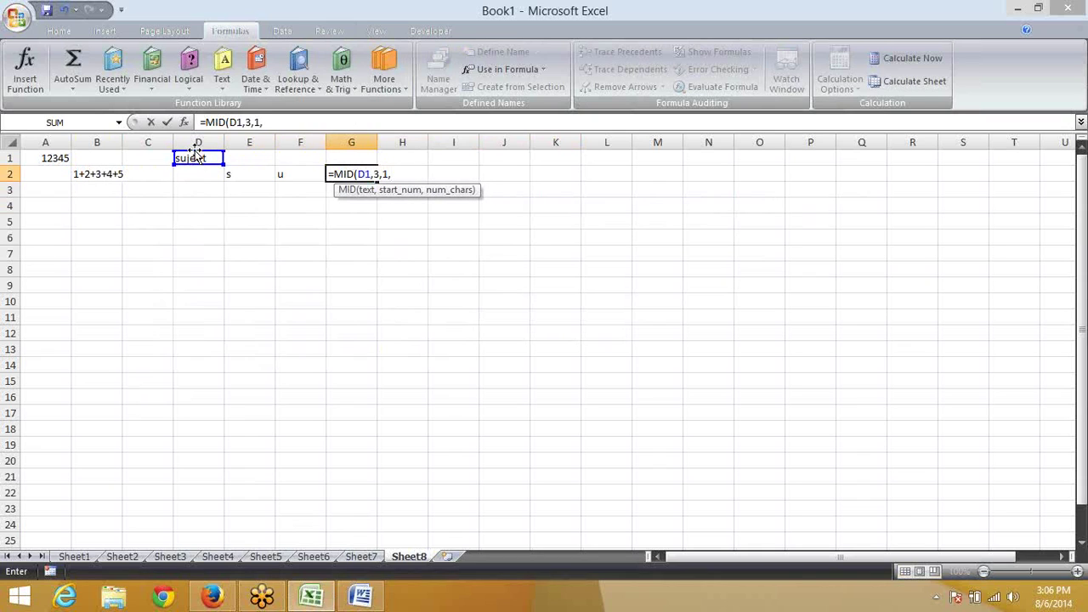
key("BackSpace")
key("Return")
Step: Extract the fourth character of D1 into cell H2 with the formula =MID(D1,4,1)
key("Up")
key("Right")
type("=")
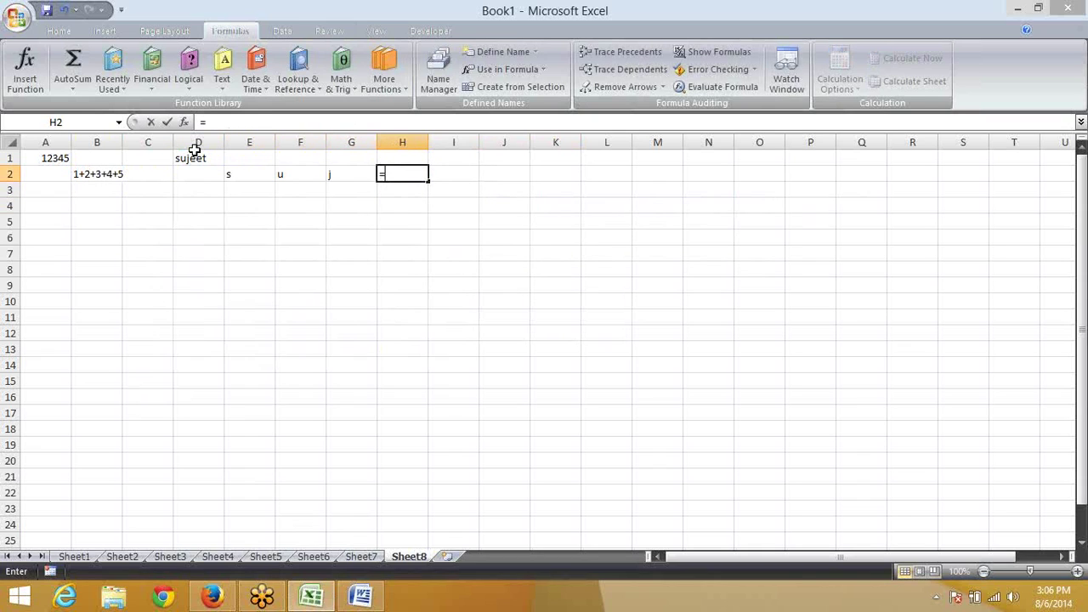
type("mid(")
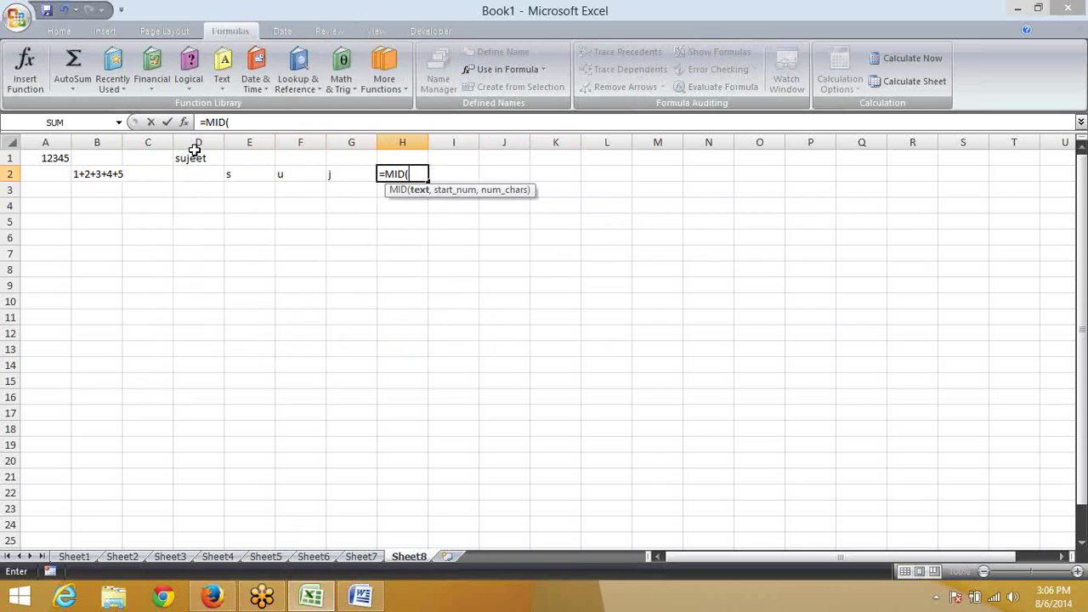
key("Left")
key("Left")
key("Left")
key("Left")
key("Up")
type(",4,1")
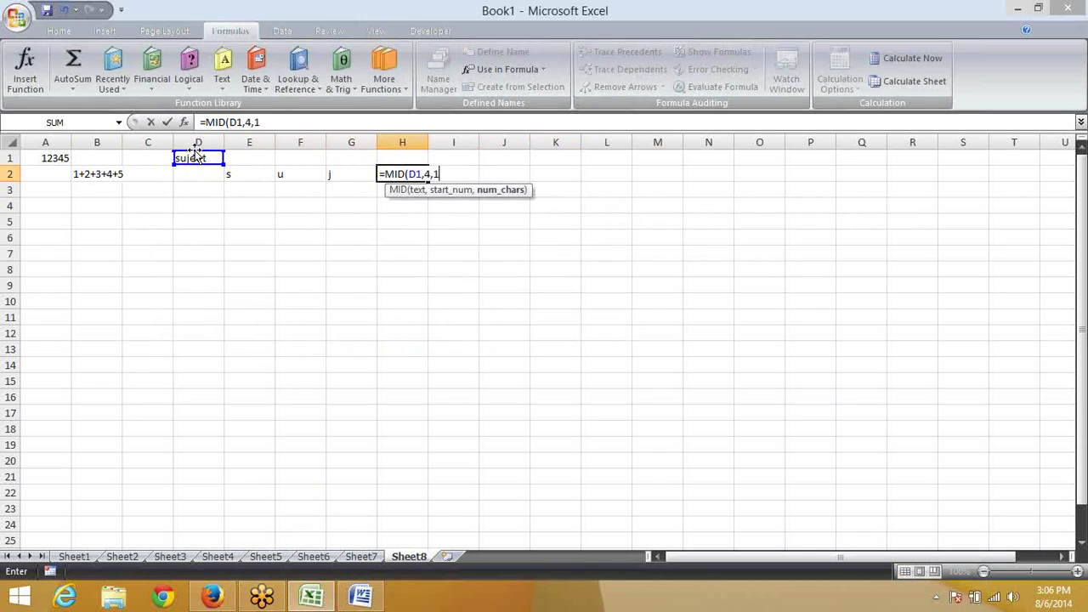
key("Tab")
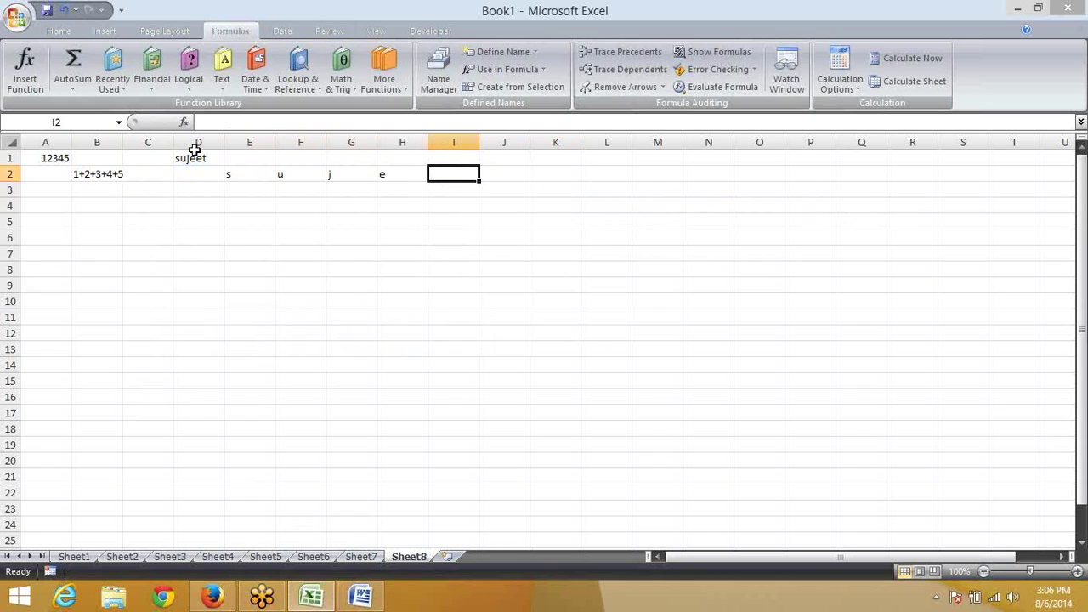
Step: Extract the fifth character of D1 into cell I2 with the formula =MID(D1,5,1)
type("=")
key("BackSpace")
type("=mid")
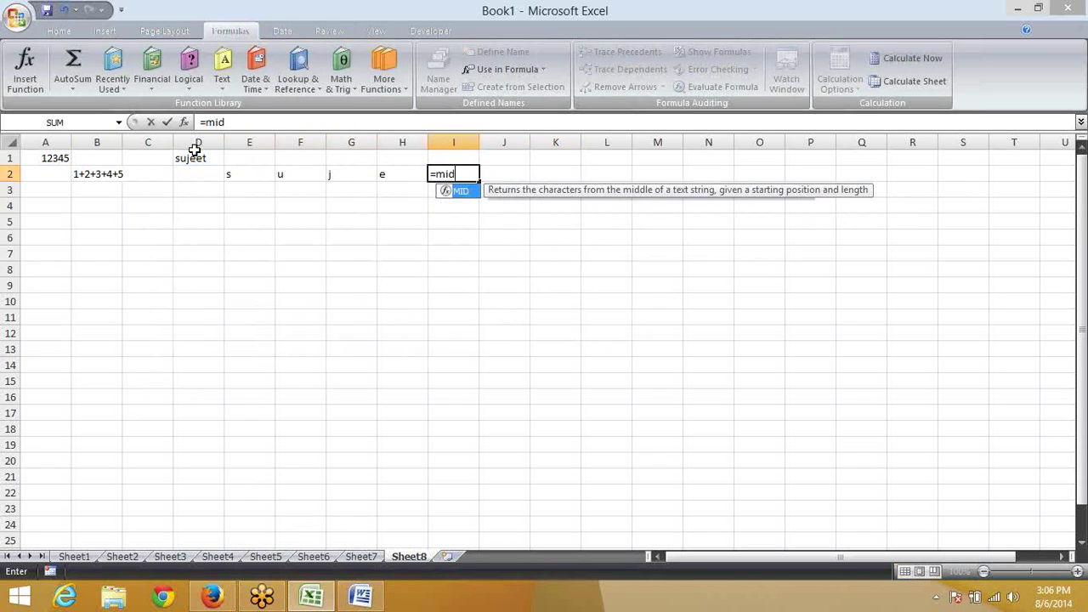
key("Tab")
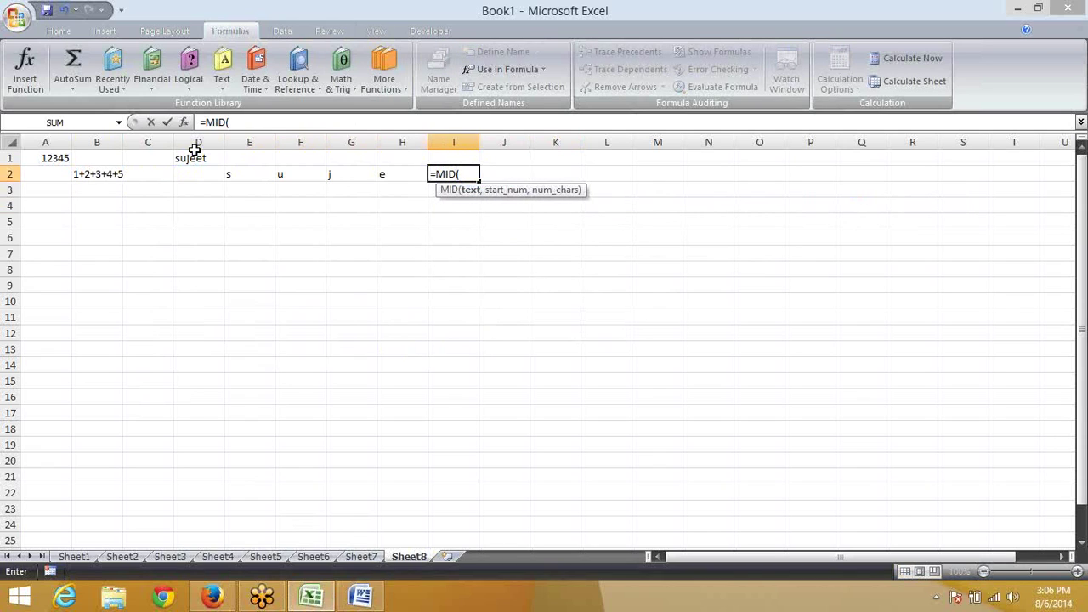
key("Left")
key("Left")
key("Left")
key("Left")
key("Left")
key("Up")
type(",5,1")
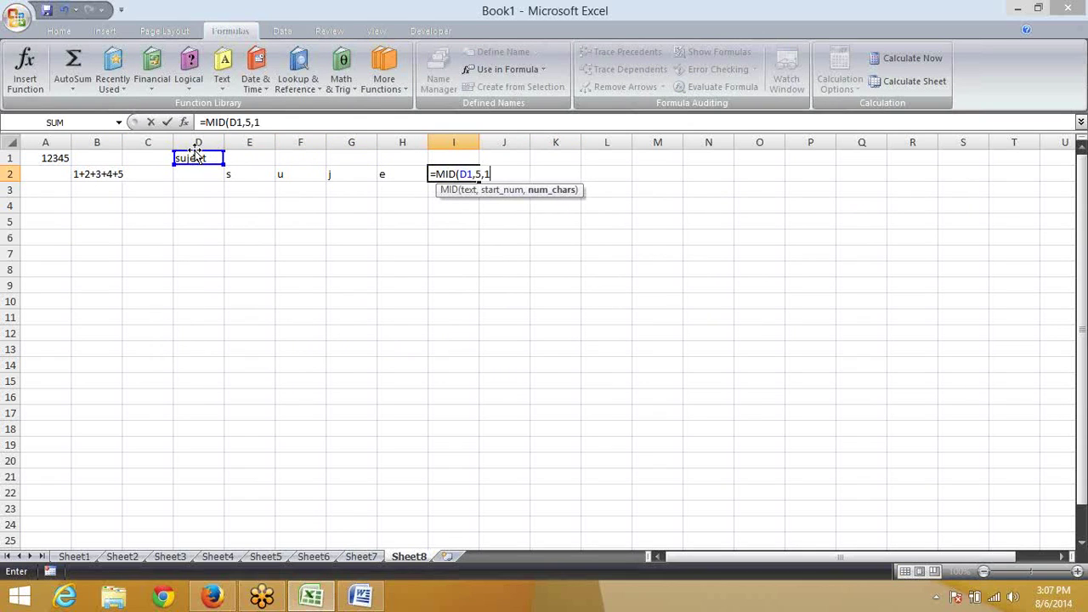
key("Return")
Step: Extract the sixth character of D1 into cell J2 with the formula =MID(D1,6,1)
key("Right")
key("Up")
type("=mid")
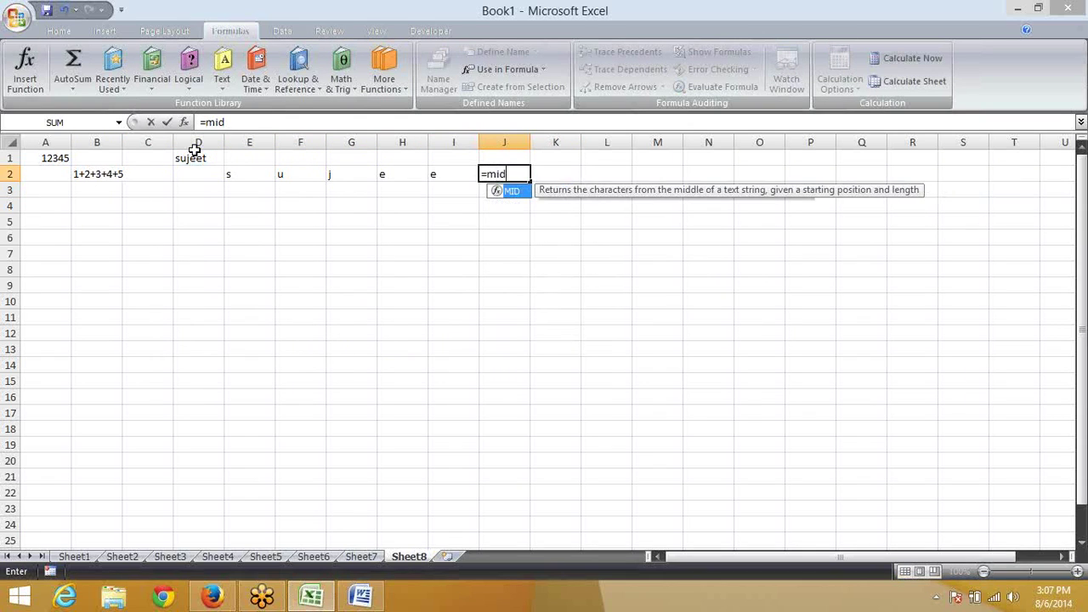
key("Tab")
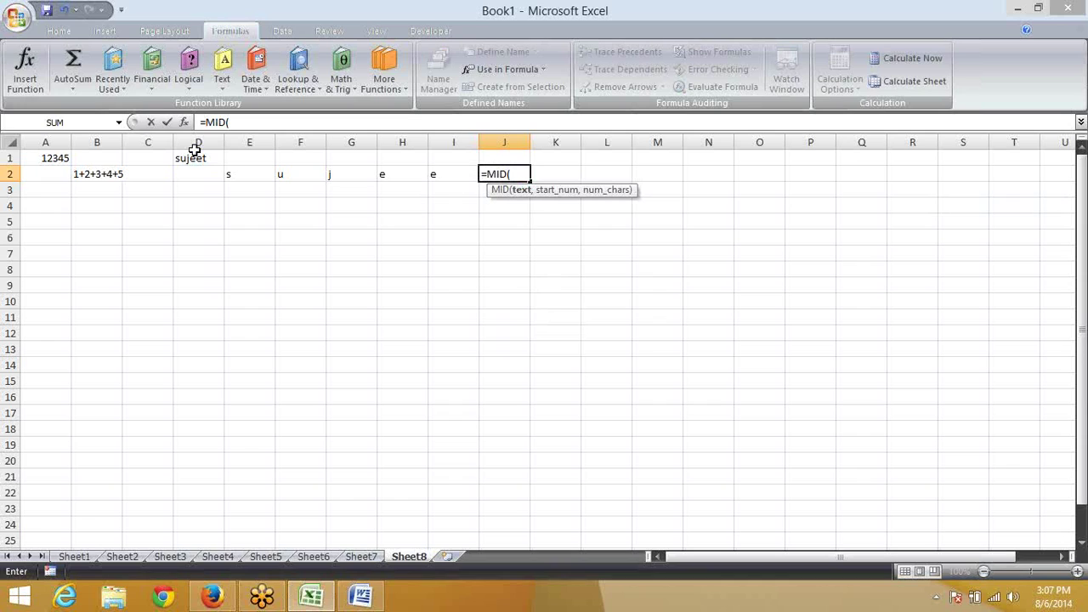
key("Left")
key("Left")
key("Left")
key("Left")
key("Left")
key("Left")
key("Up")
type(",")
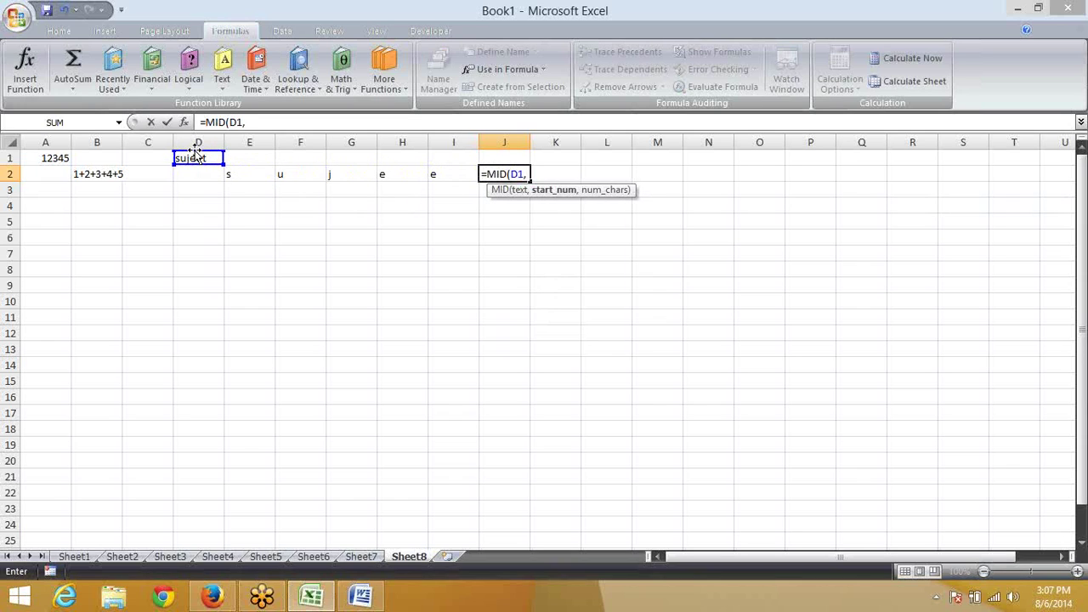
type("6,1")
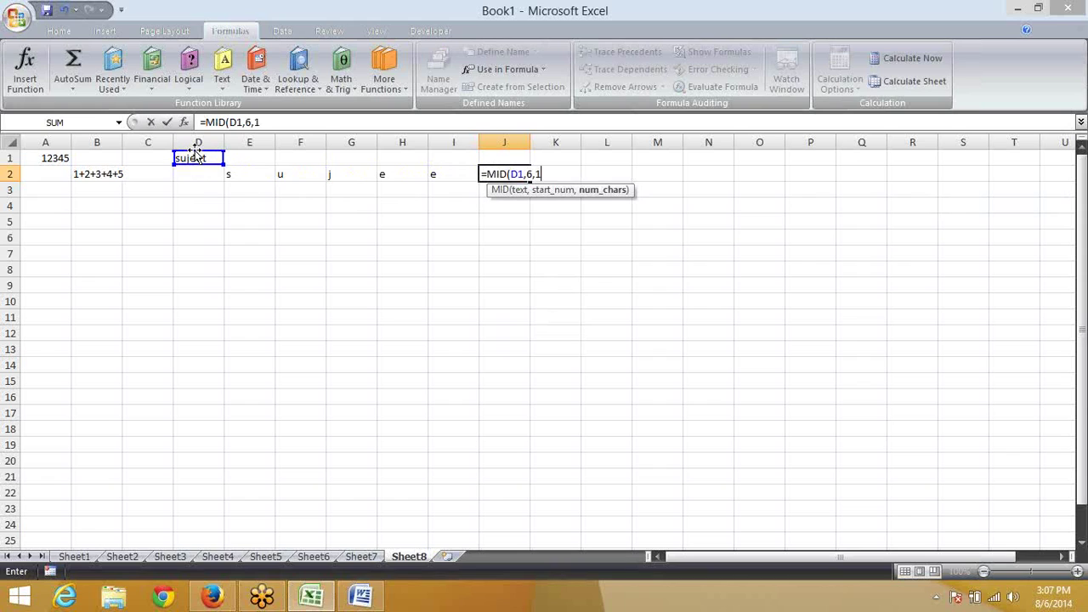
key("Return")
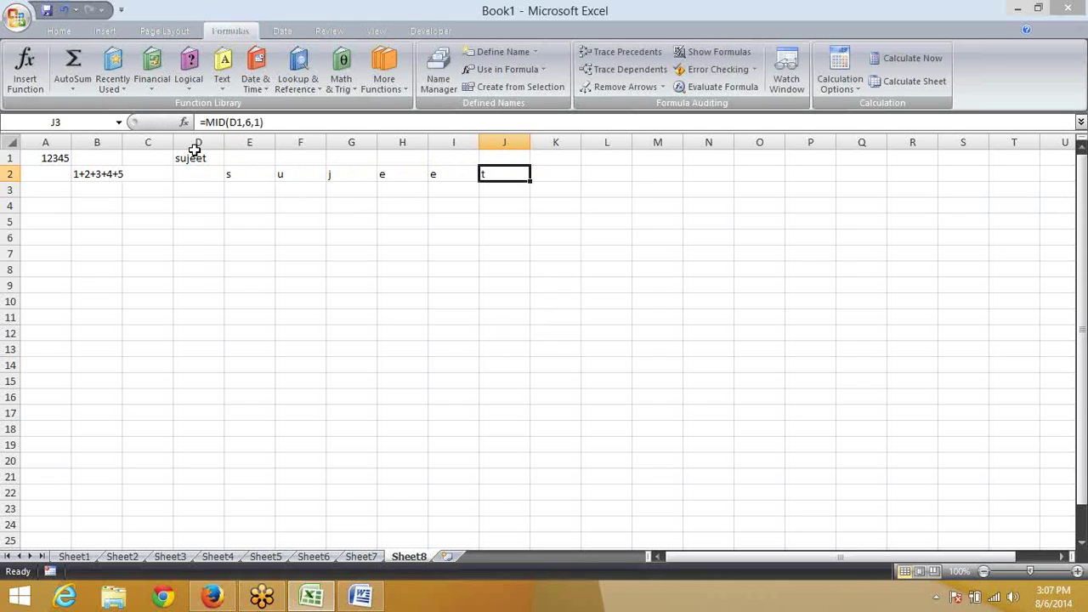
Step: Review the digit addition text in B2 and the single-character MID formulas along row 2
key("Left")
key("Left")
key("Left")
key("Left")
key("Left")
key("Left")
key("Left")
key("Left")
key("Left")
key("Right")
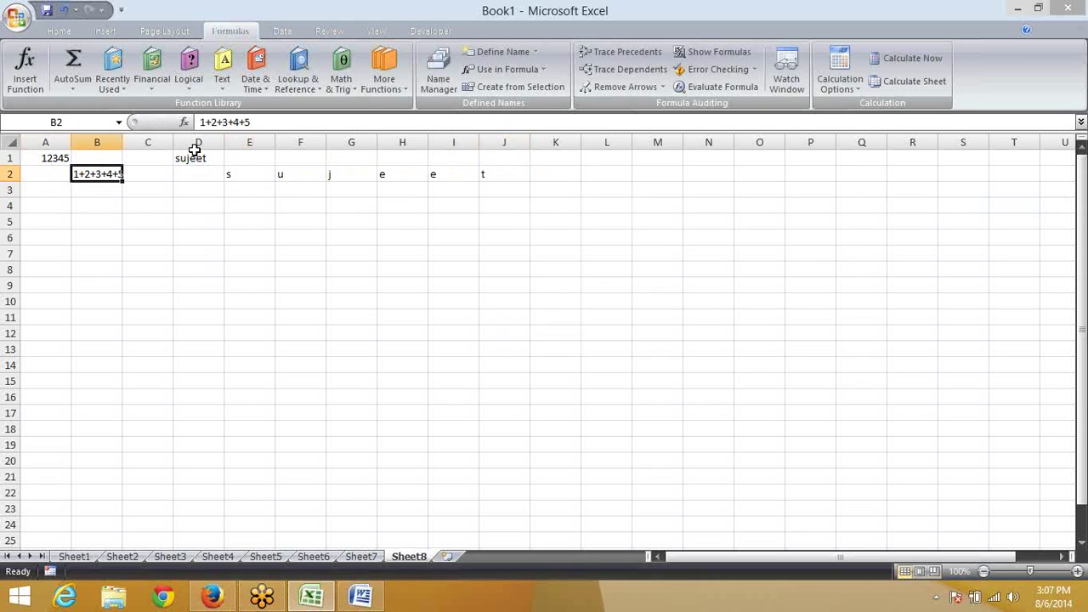
key("Right")
key("Right")
key("Right")
key("Right")
key("Right")
key("Right")
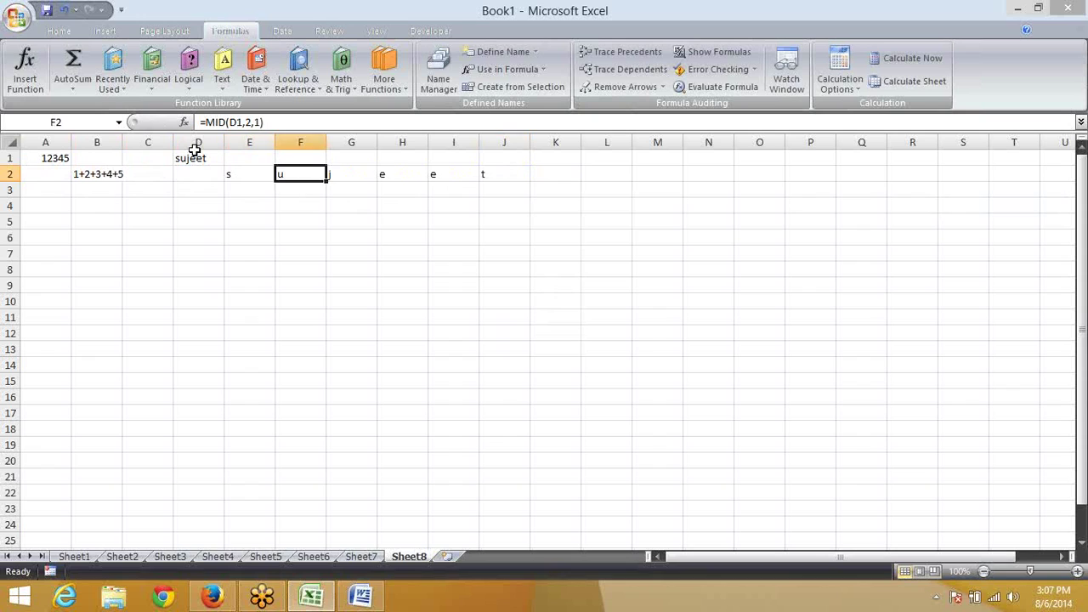
key("Right")
Step: Enter the formula =MID(D1,{1,2,3,4,5,6},1) in cell E3
key("Down")
key("Left")
key("Left")
key("Left")
key("Left")
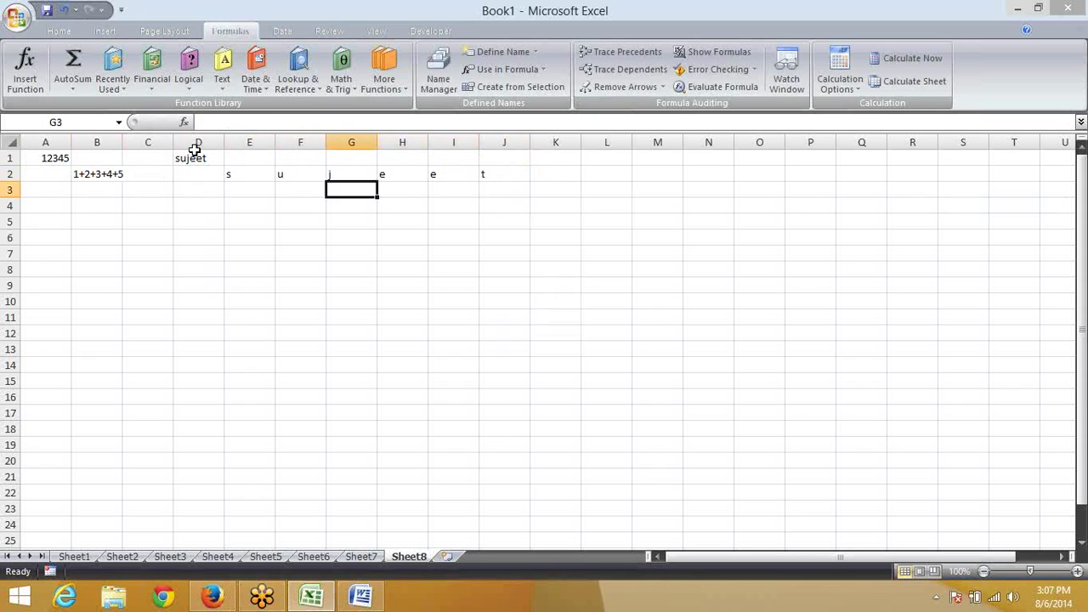
type("=md")
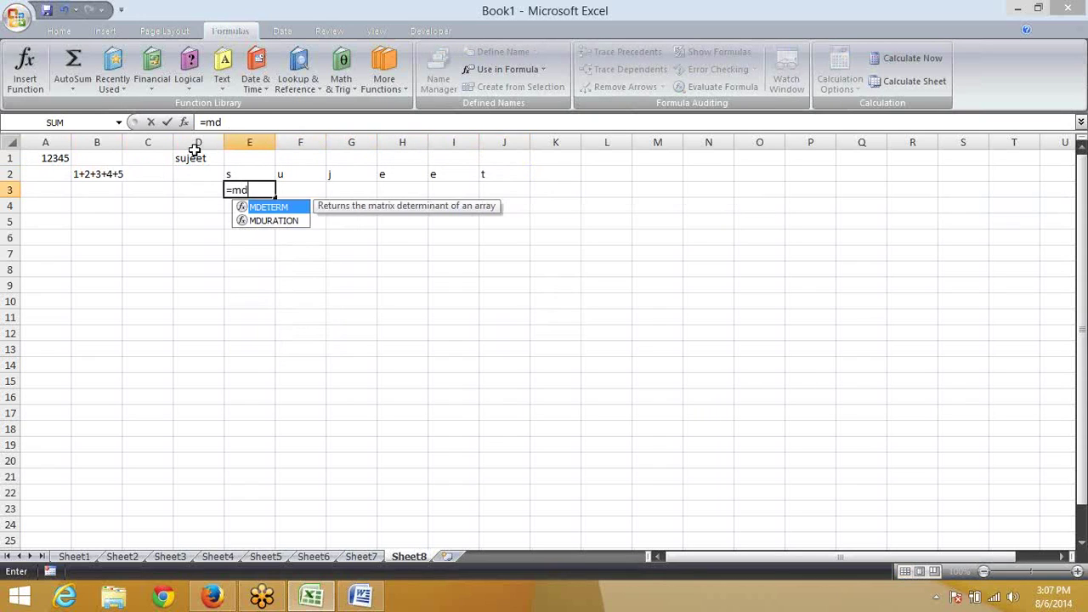
key("BackSpace")
type("id")
key("Tab")
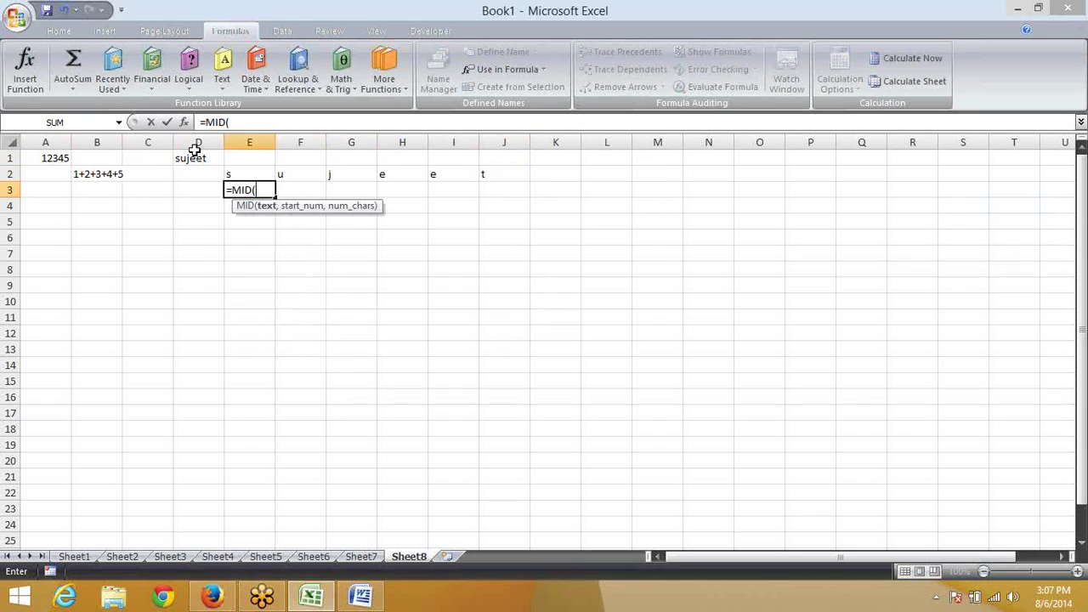
left_click(196, 154)
type(",(")
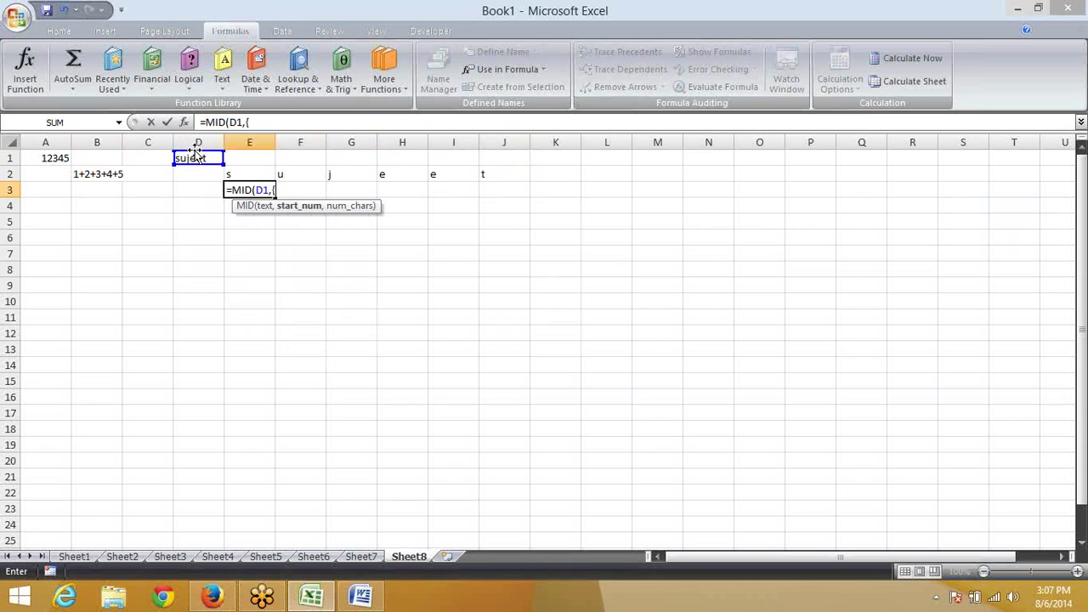
type("1,2,3,4,5,6")
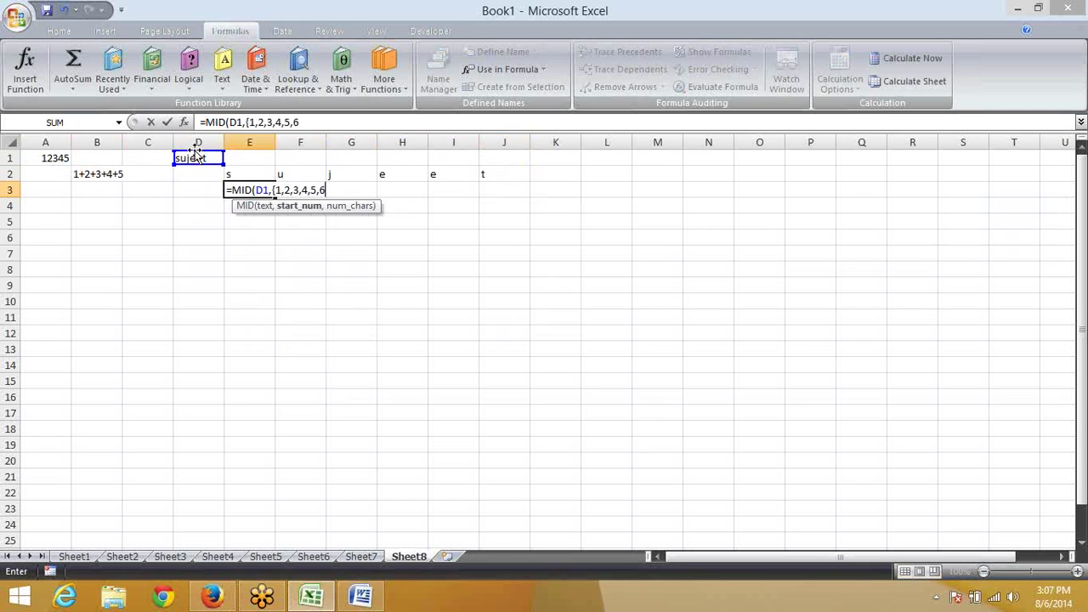
type("},1")
key("Return")
key("Up")
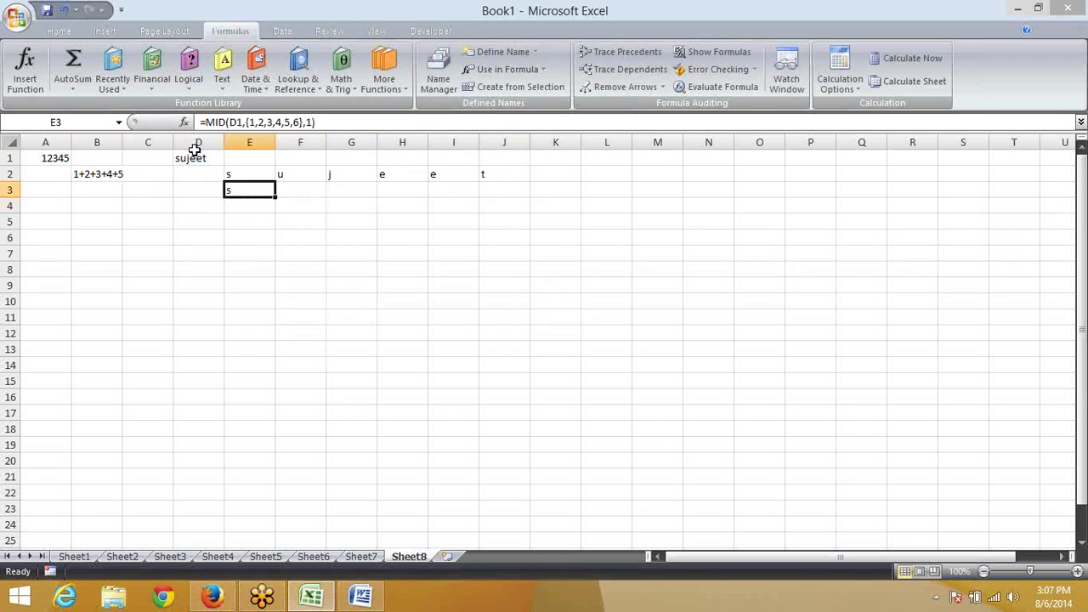
Step: Apply the E3 formula as an array formula across E3:J3
key("shift+Right")
key("shift+Right")
key("shift+Right")
key("shift+Right")
key("shift+Right")
key("F2")
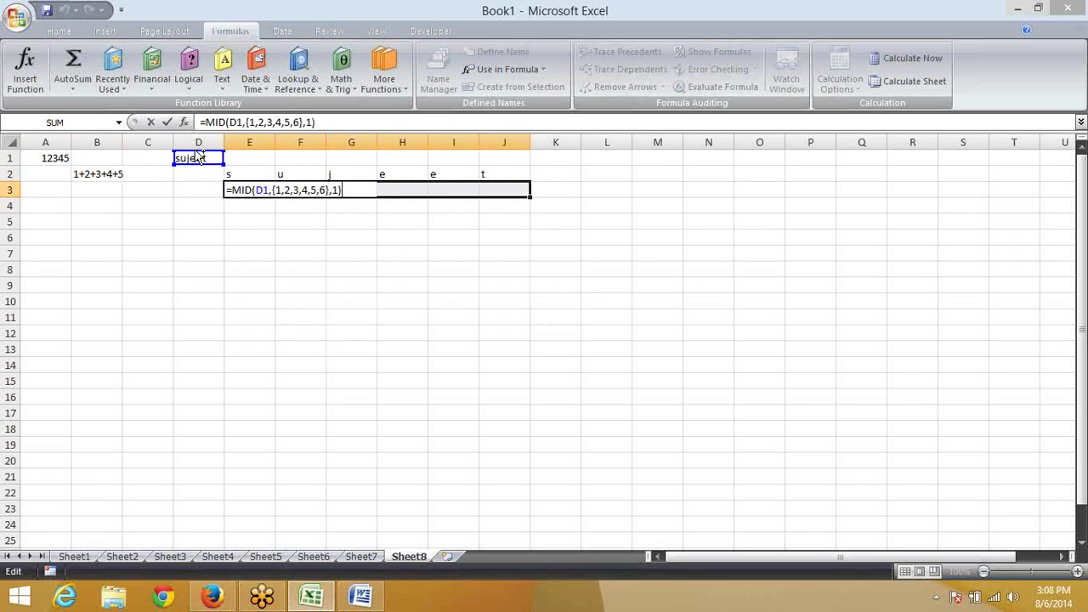
key("Return")
Step: Enter the formula =MID(D1,ROW(1:6),1) in cell E4
type("=")
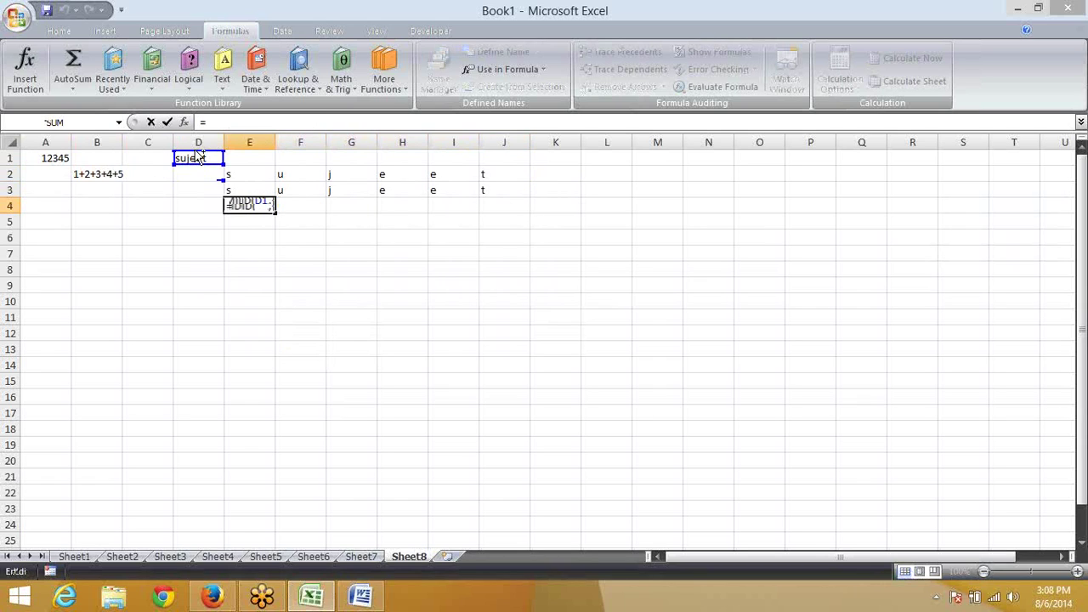
type("MID(")
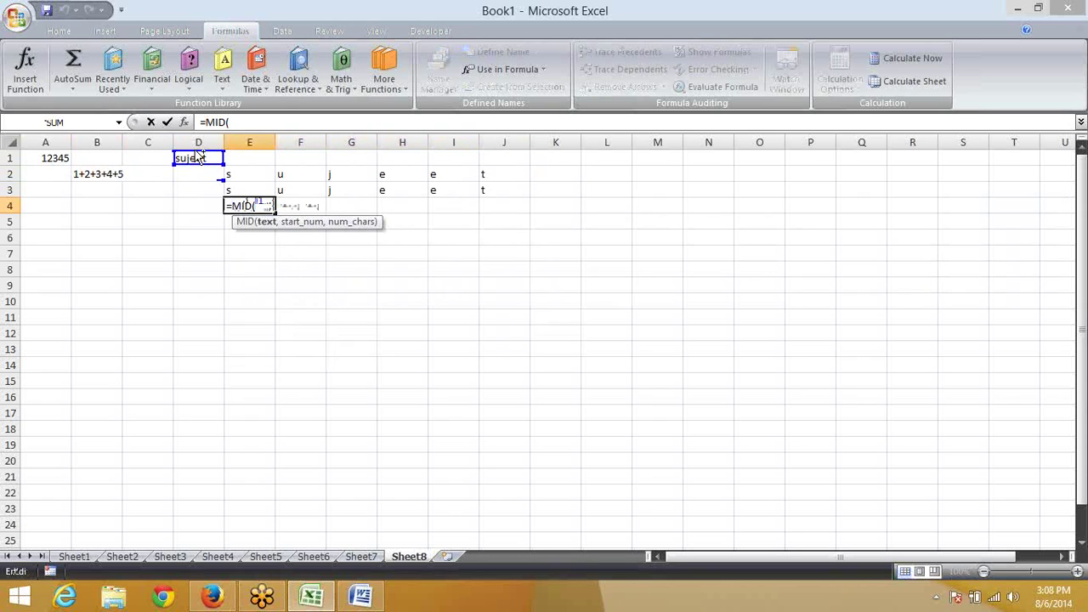
key("Left")
left_click(198, 158)
type(",row")
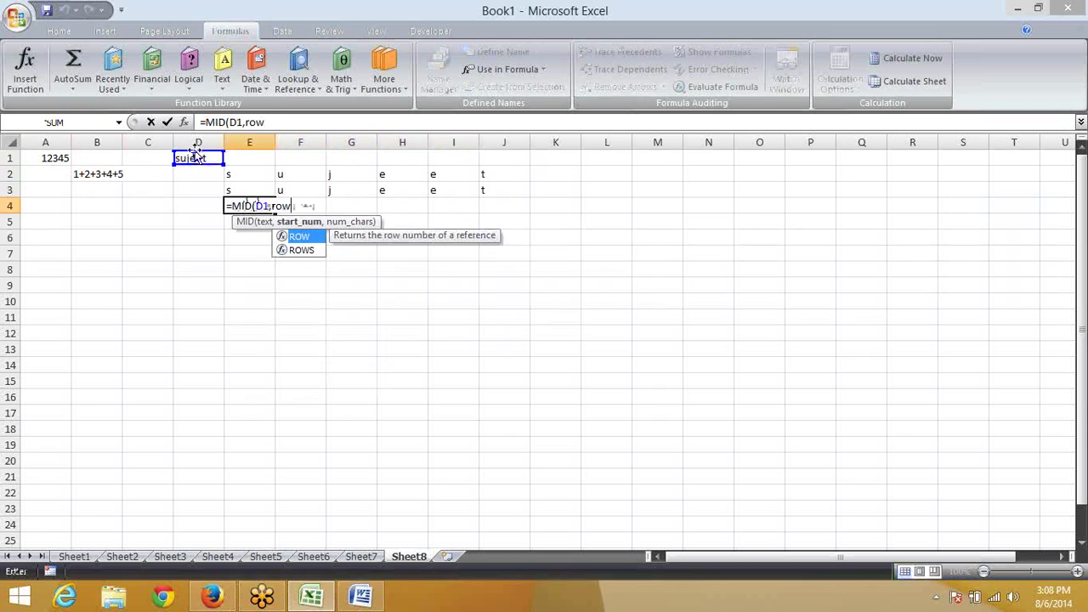
key("Tab")
type("1")
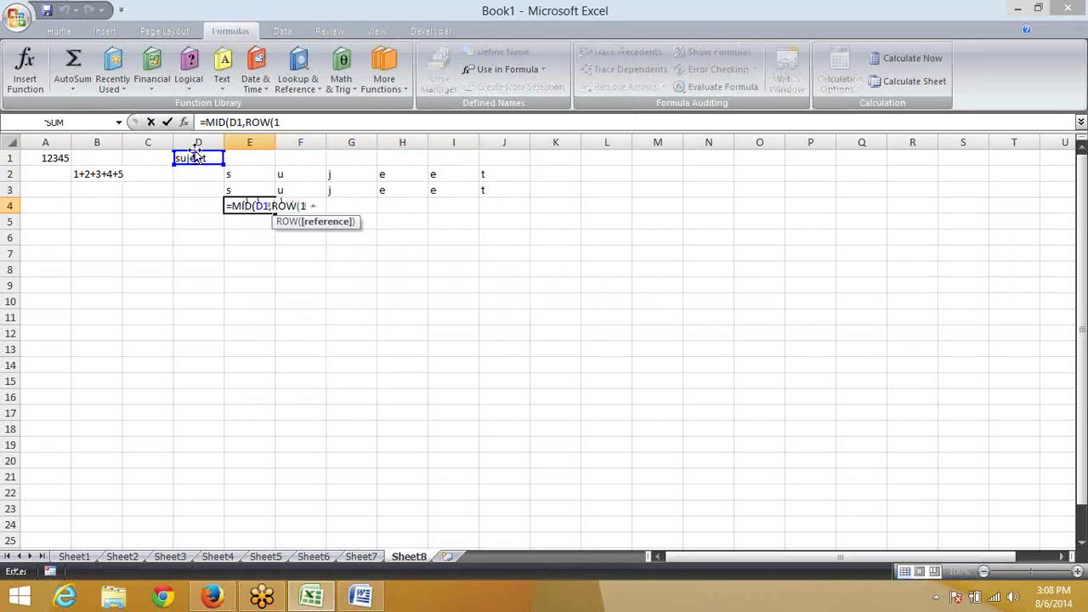
type(":6")
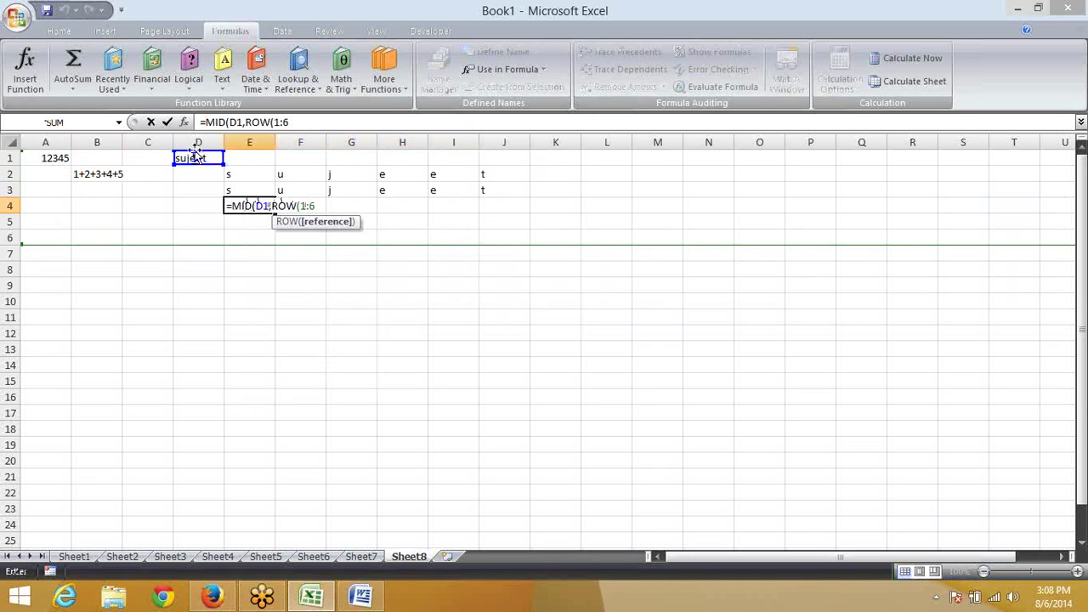
type("),")
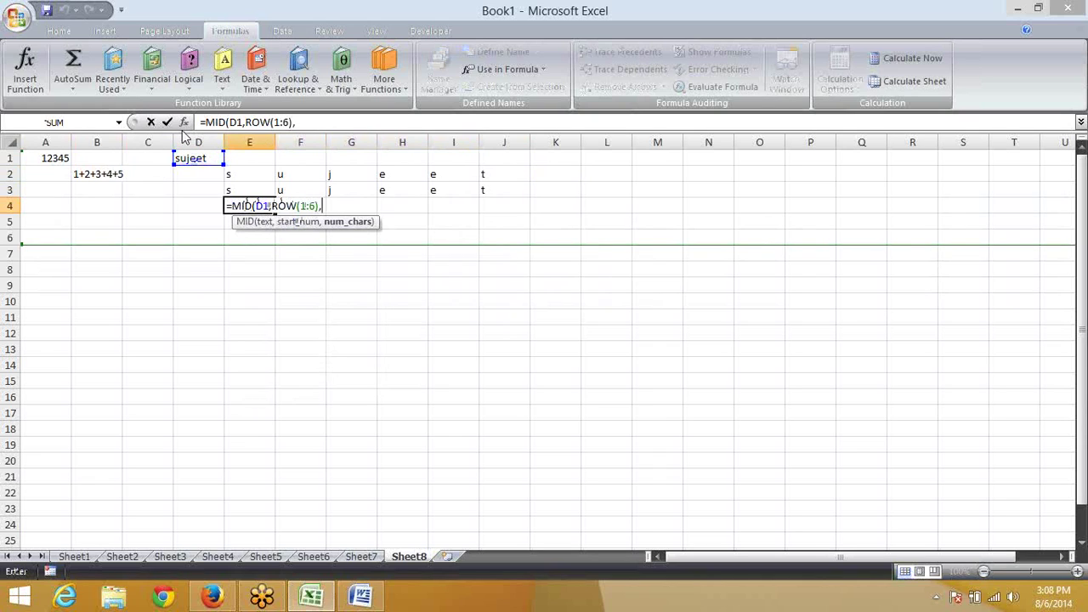
type("1")
key("Return")
key("Return")
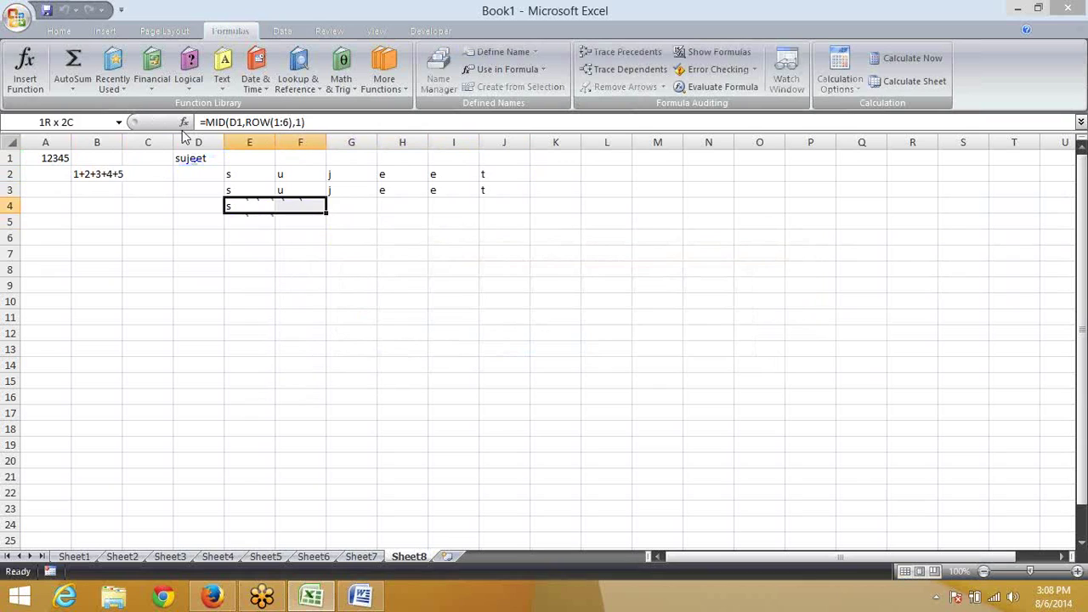
Step: Try the ROW-based MID formula as an array formula across E4:J4, and undo it
key("shift+Right")
key("shift+Right")
key("shift+Right")
key("shift+Right")
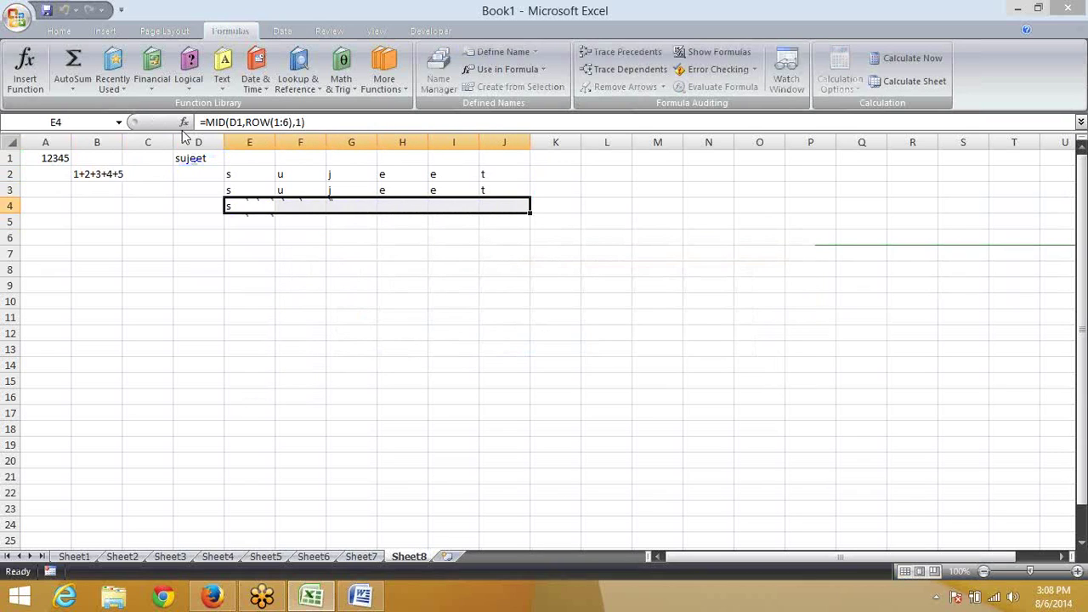
key("F2")
key("ctrl+shift+Return")
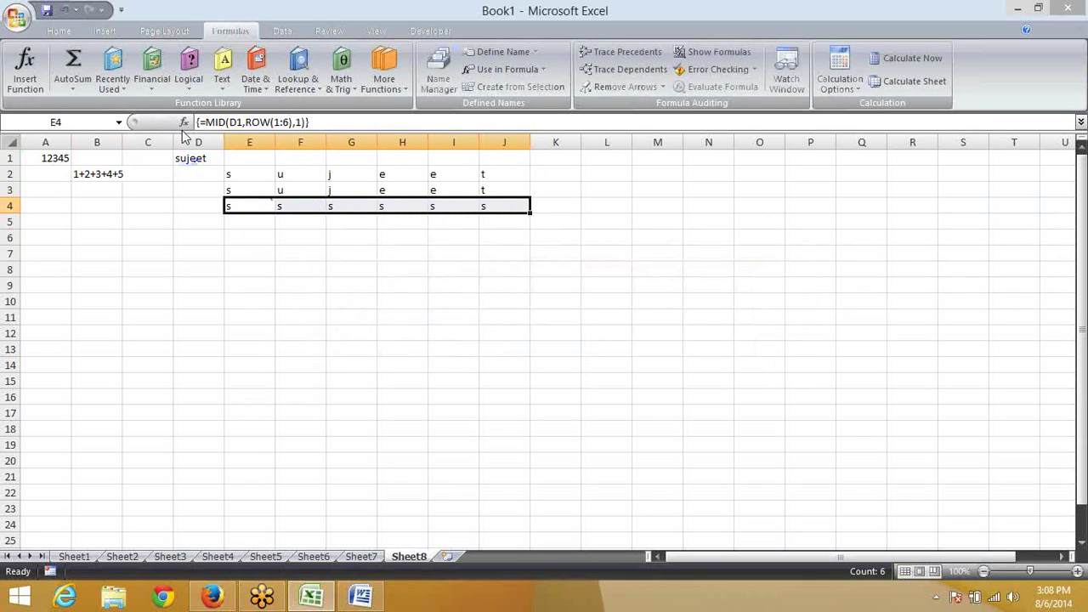
key("ctrl+z")
Step: Replace ROW with COLUMN in cell E4 so the formula reads =MID(D1,COLUMN(1:6),1)
key("F2")
key("Left")
key("Left")
key("Left")
key("Left")
key("Left")
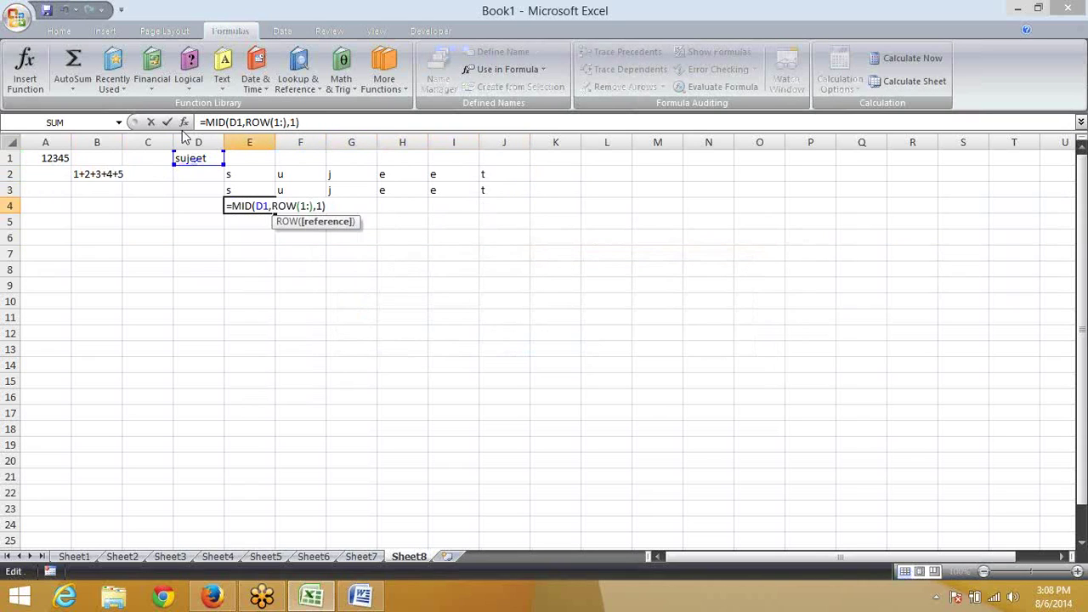
key("BackSpace")
key("BackSpace")
key("BackSpace")
key("BackSpace")
key("BackSpace")
key("BackSpace")
key("BackSpace")
key("Delete")
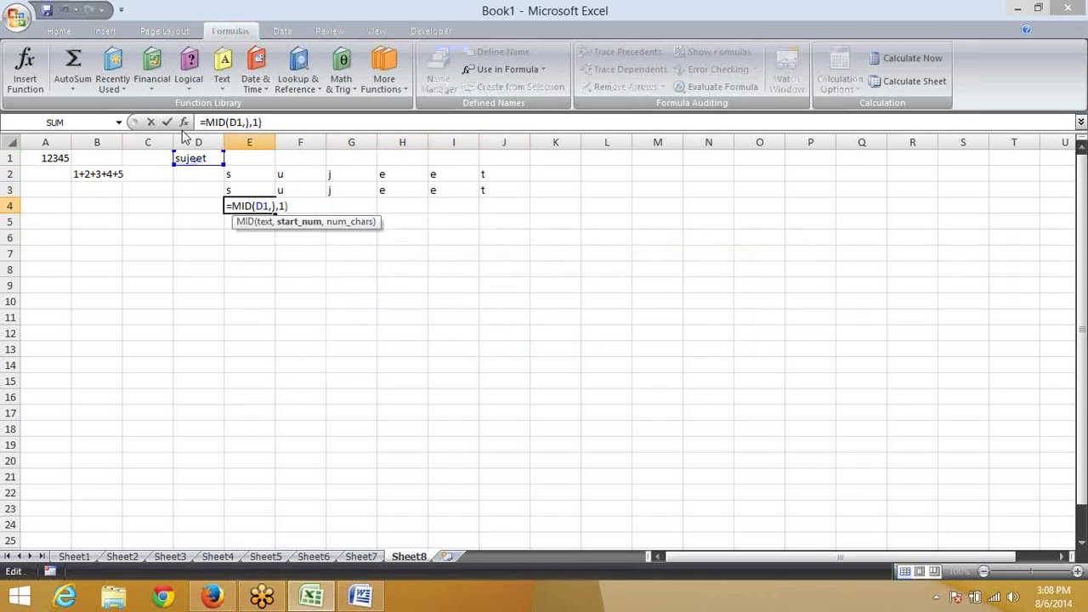
type("col")
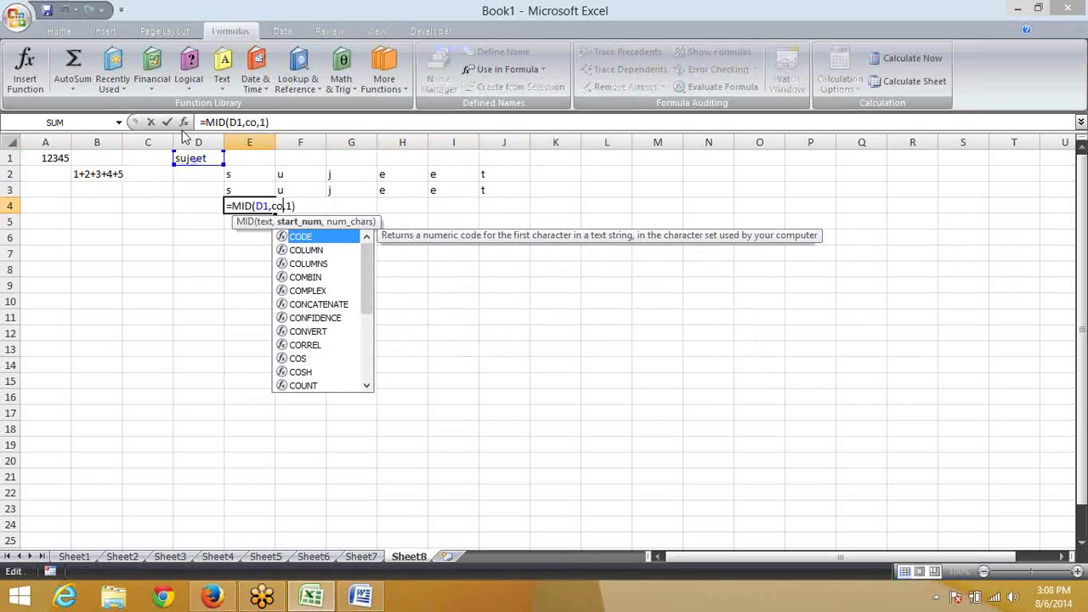
key("Tab")
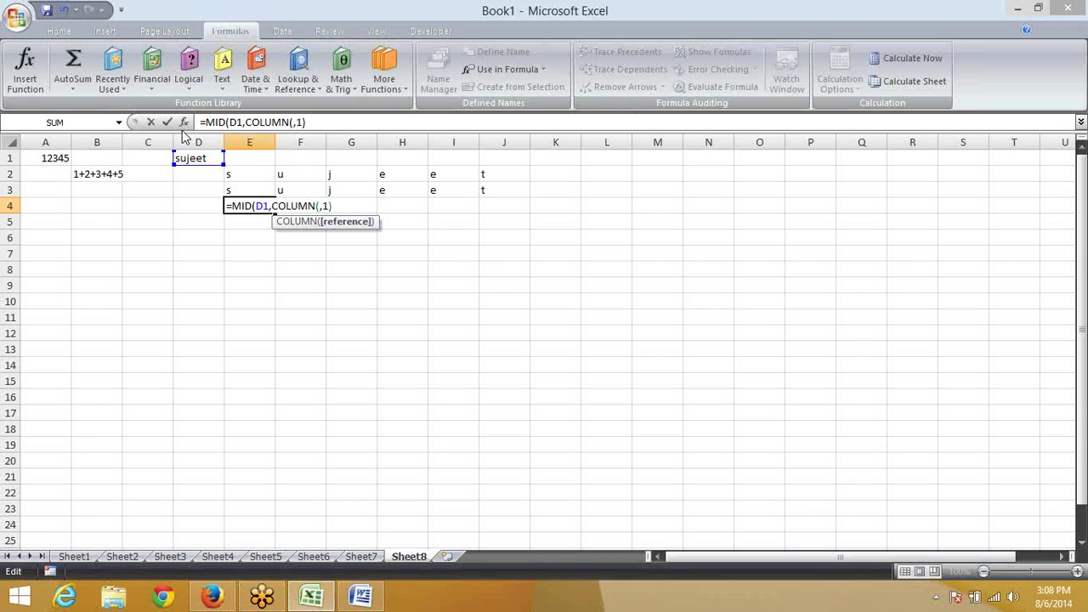
type("1:6")
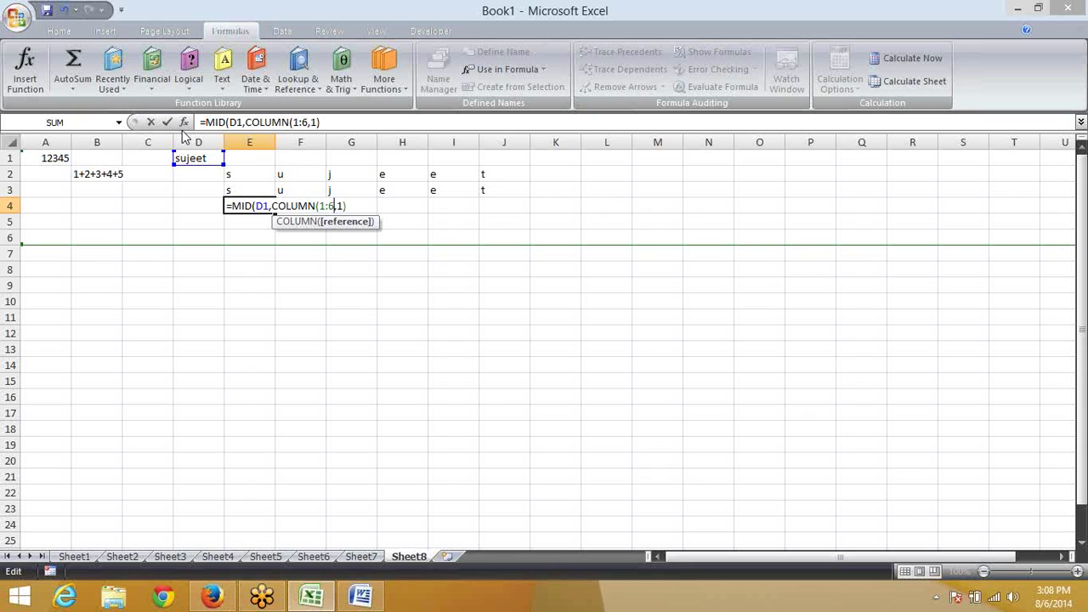
type(")")
key("ctrl+Return")
Step: Apply the COLUMN-based MID formula as an array formula across E4:J4 and compare it with E3's formula
key("shift+Right")
key("shift+Right")
key("shift+Right")
key("shift+Right")
key("shift+Right")
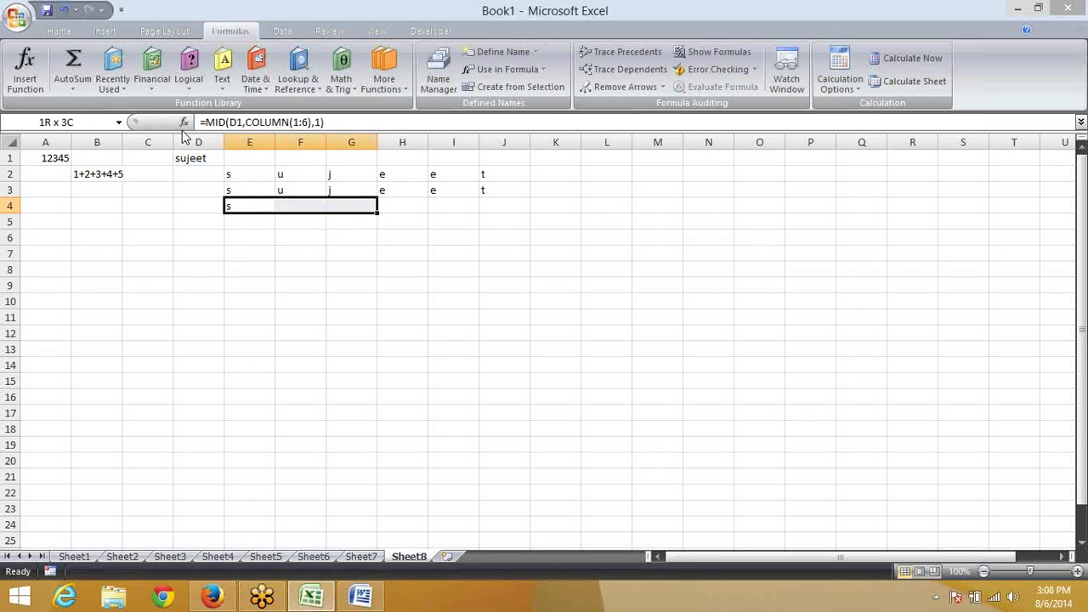
key("F2")
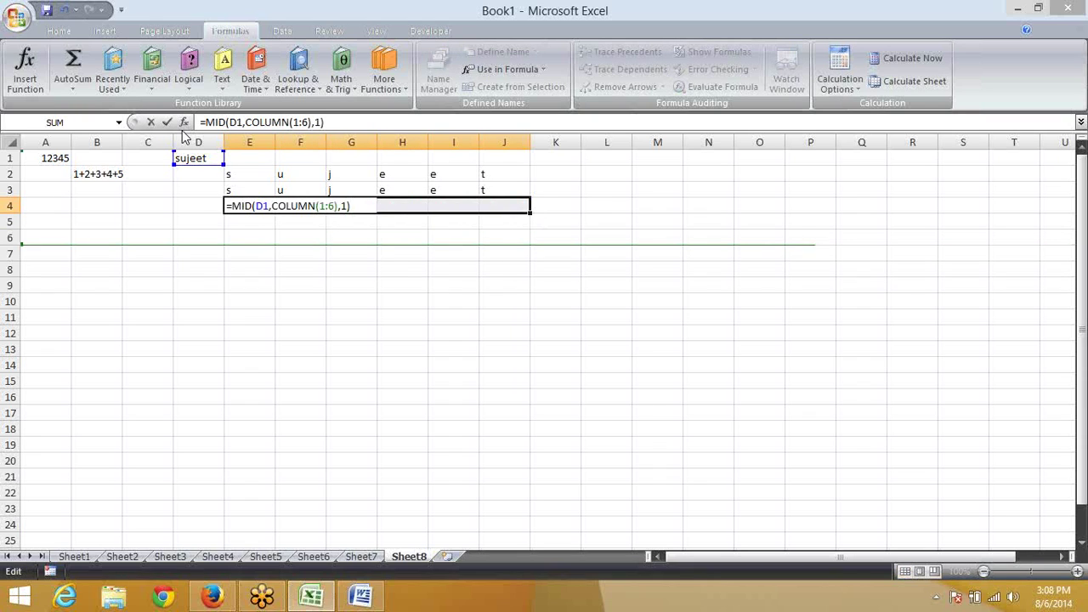
key("ctrl+shift+Return")
key("Up")
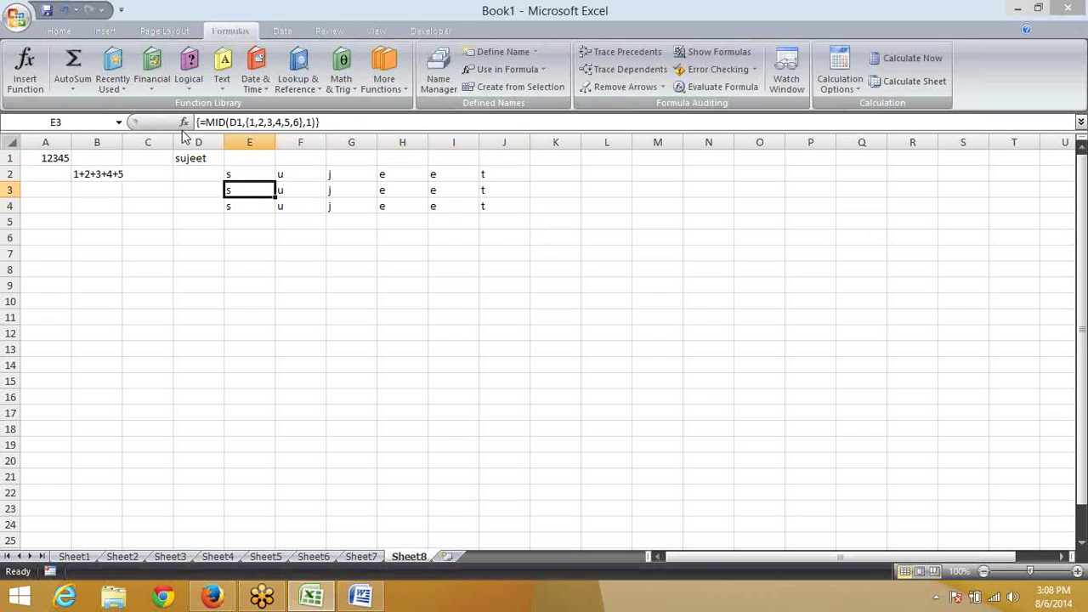
key("Down")
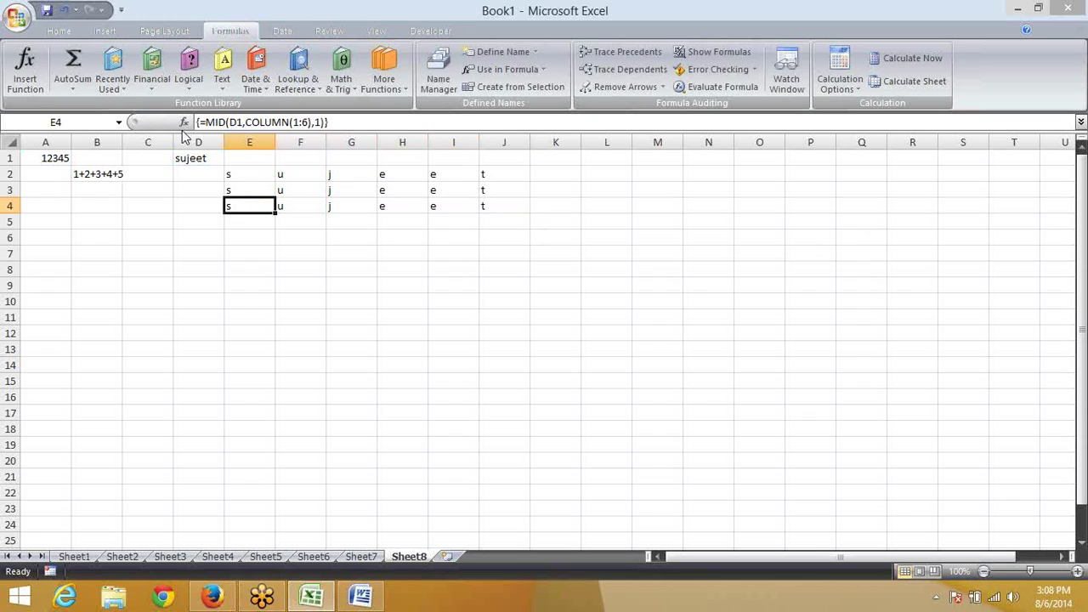
Step: Start a formula in cell B3 that nests MID inside SUM, with A1 as MID's text argument
key("Left")
key("Left")
key("Left")
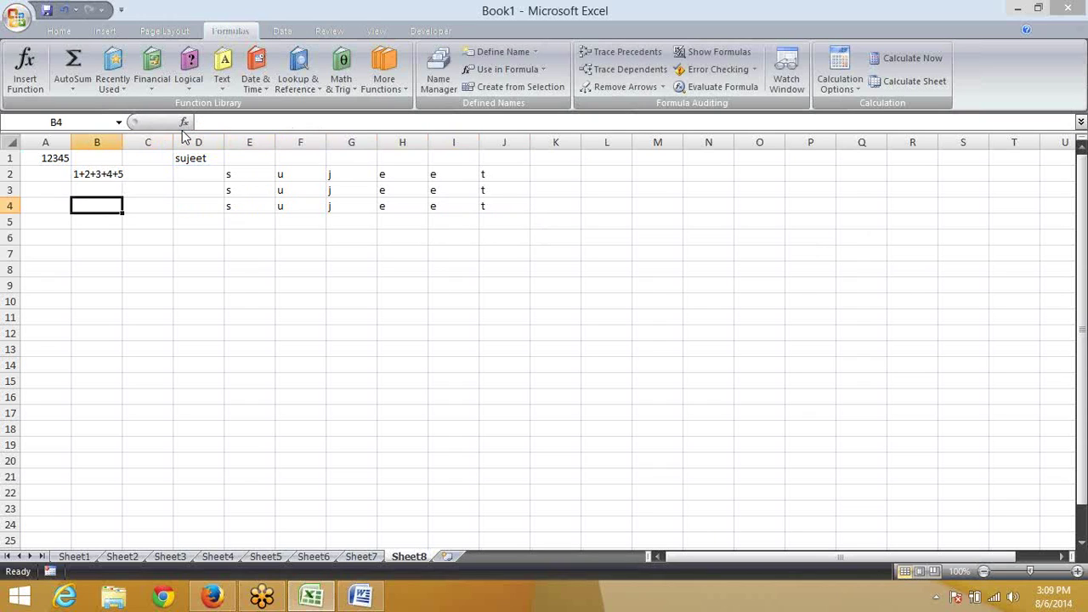
key("Up")
type("=sum")
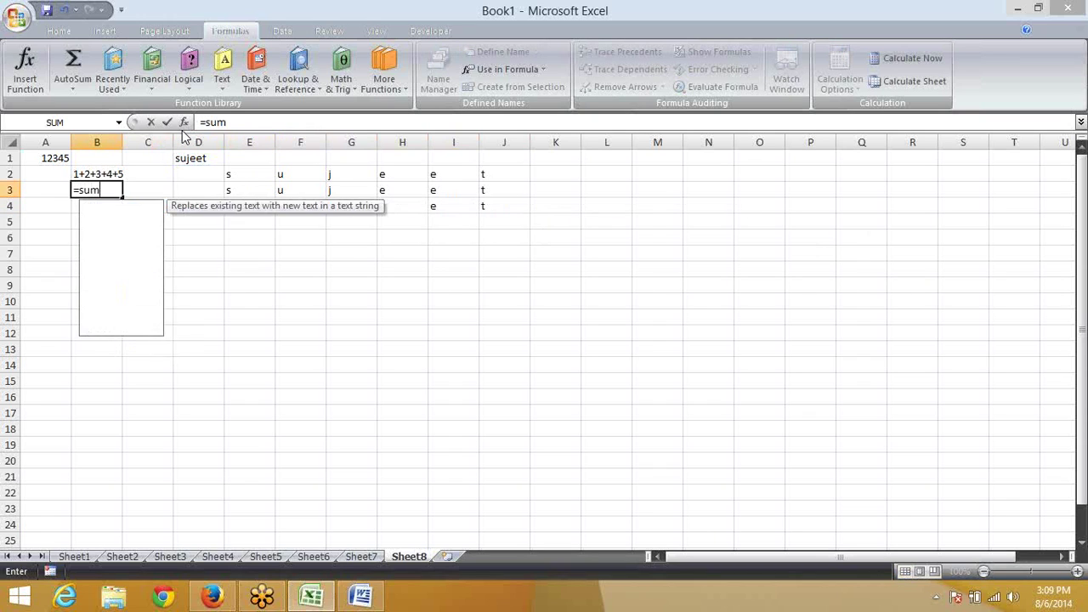
key("Tab")
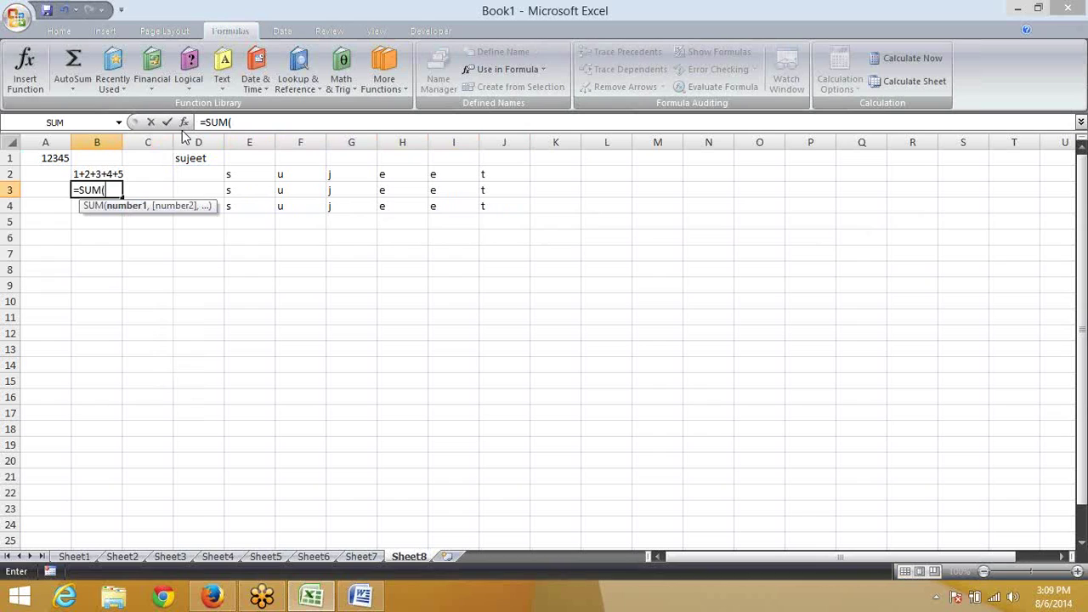
type("mid")
key("Tab")
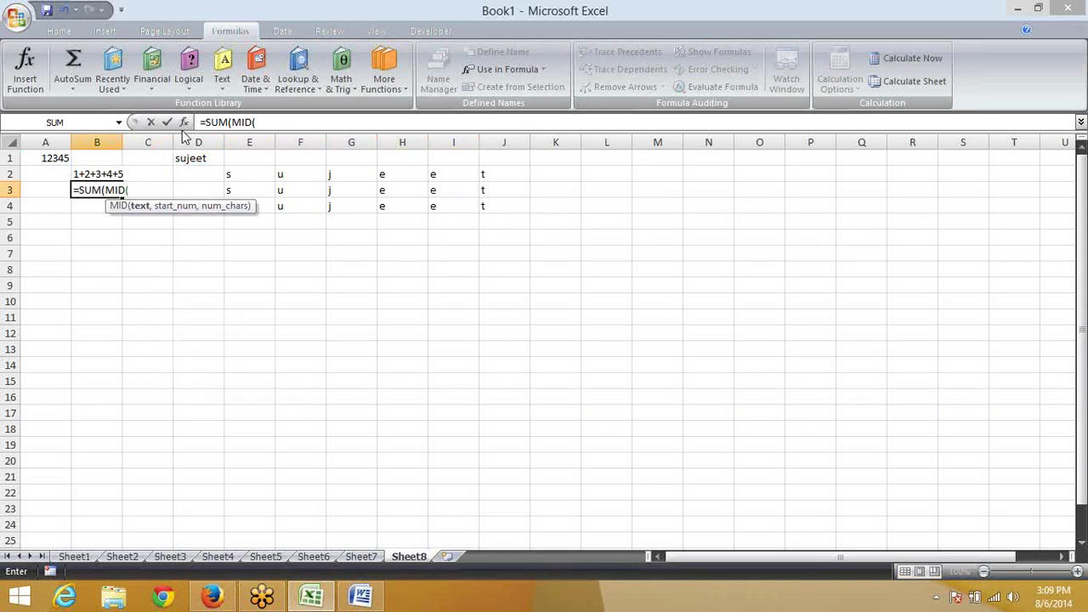
key("Left")
key("Up")
key("Up")
type(",")
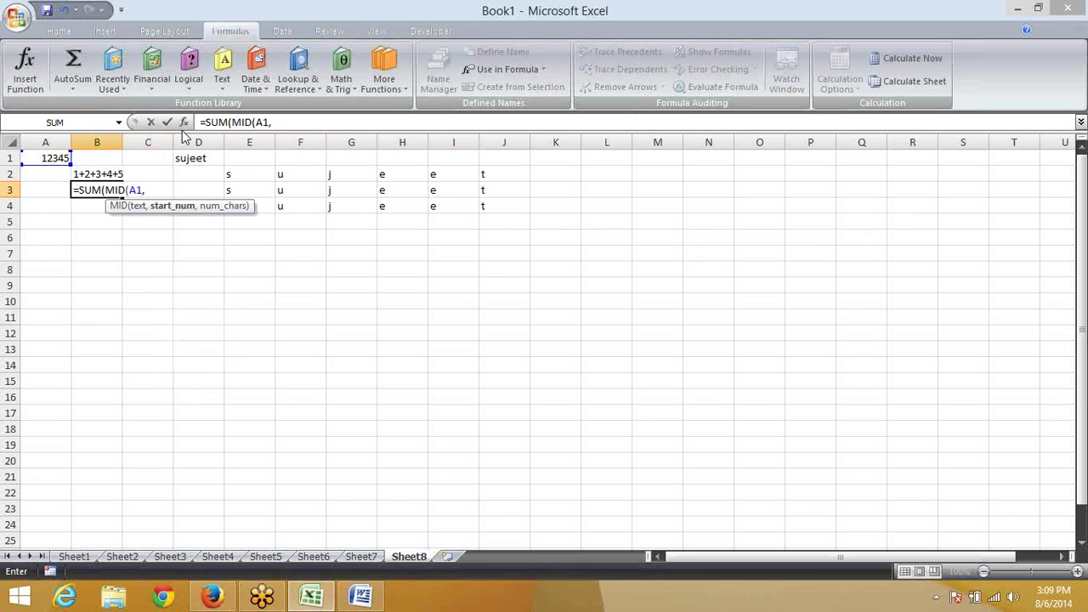
Step: Complete B3's formula with ROW(1:5) as the start position and 1 character, giving =SUM(MID(A1,ROW(1:5),1))
type("r")
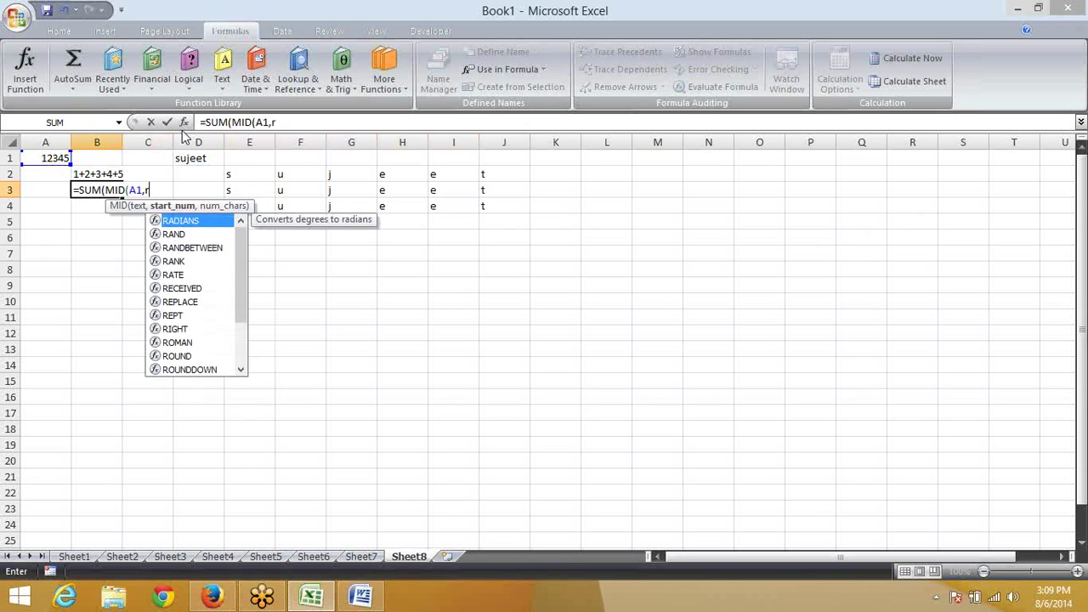
type("ow")
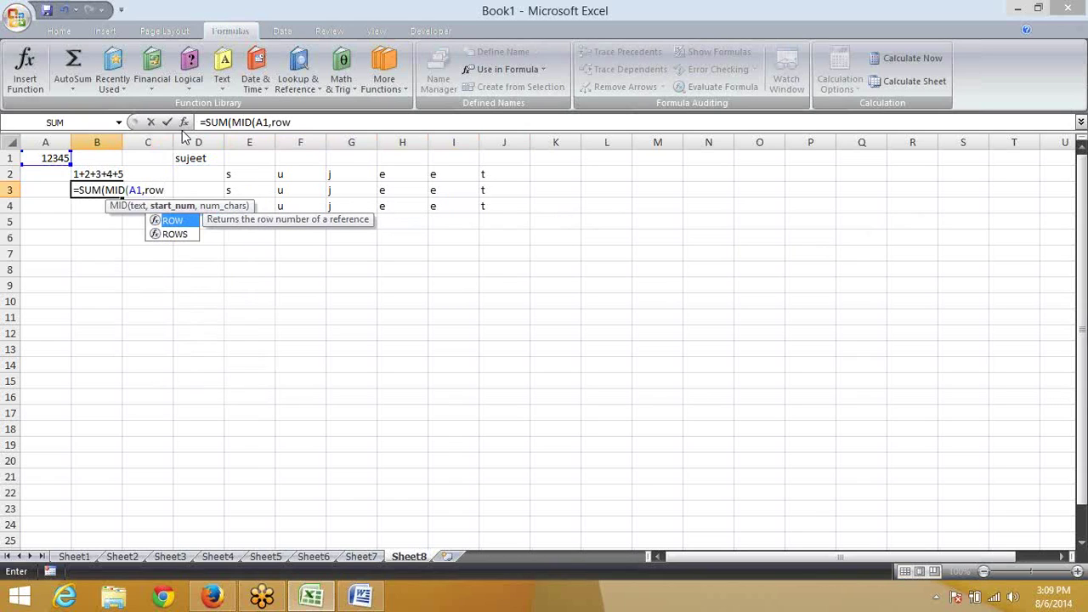
key("Tab")
type("1")
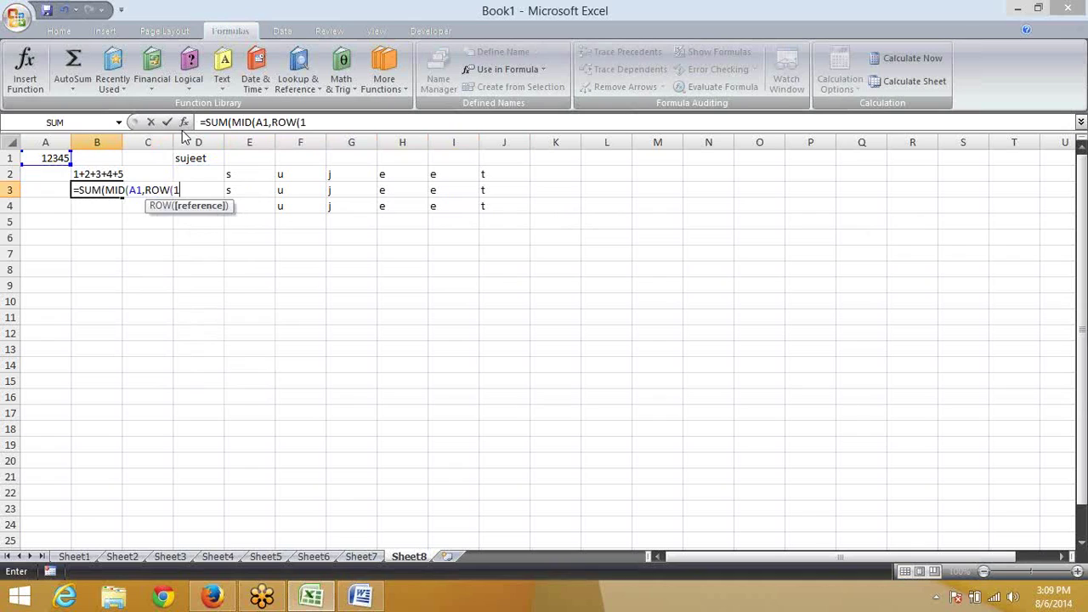
type(":5)")
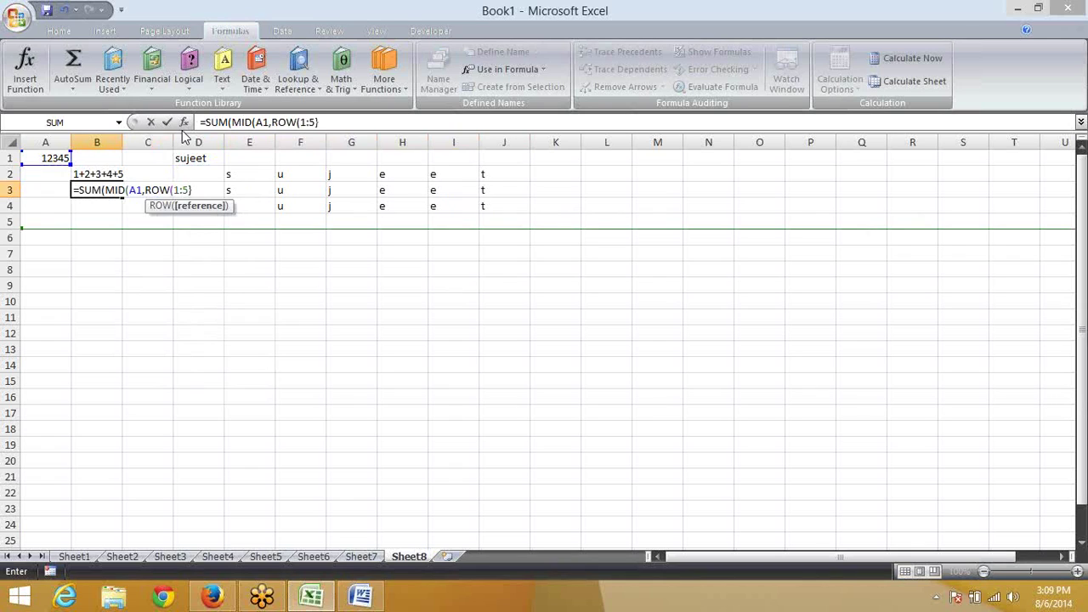
key("BackSpace")
type("),1")
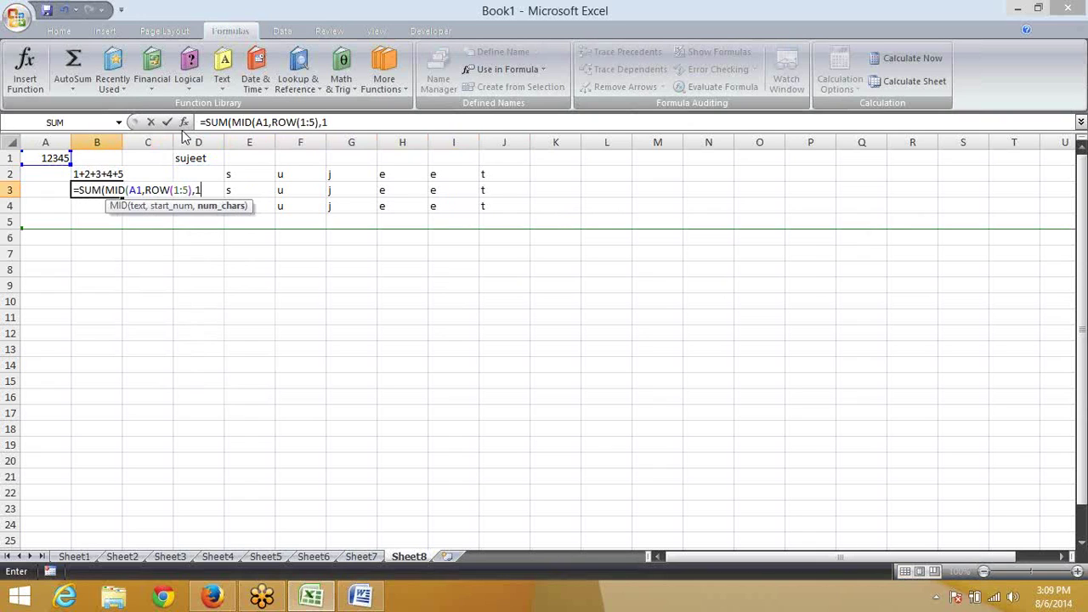
key("Return")
key("Return")
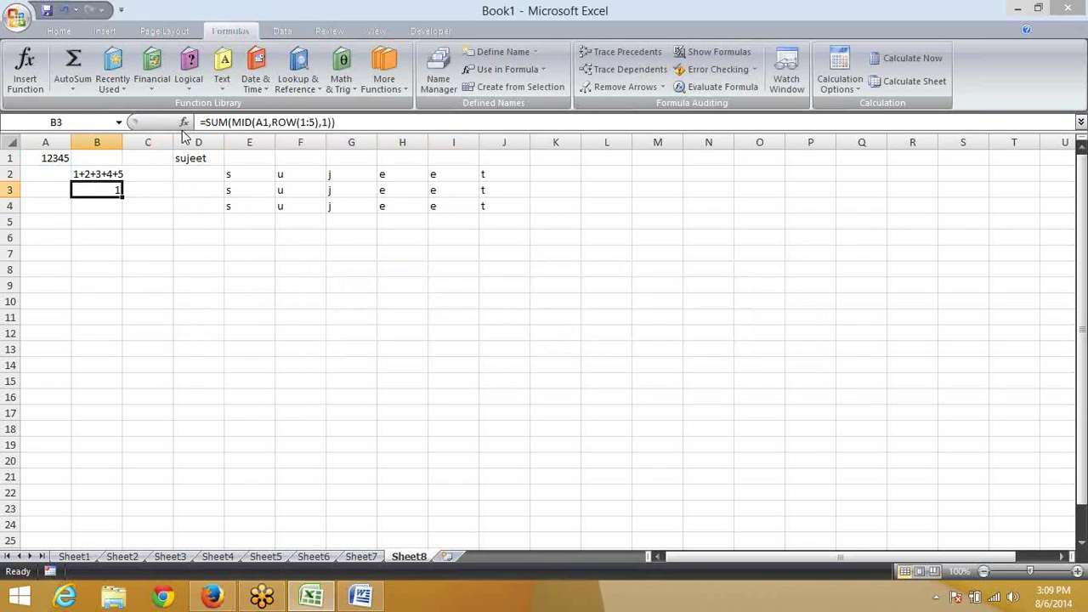
Step: Step through B3's formula with Evaluate Formula up to the SUM stage, and confirm the cell as an array formula
key("F2")
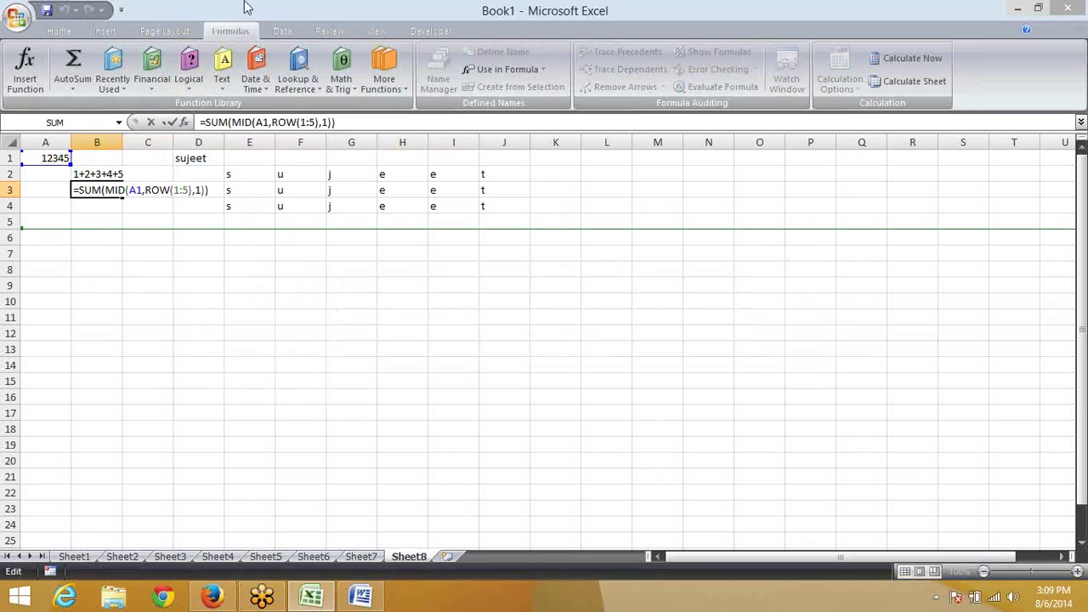
left_click(735, 87)
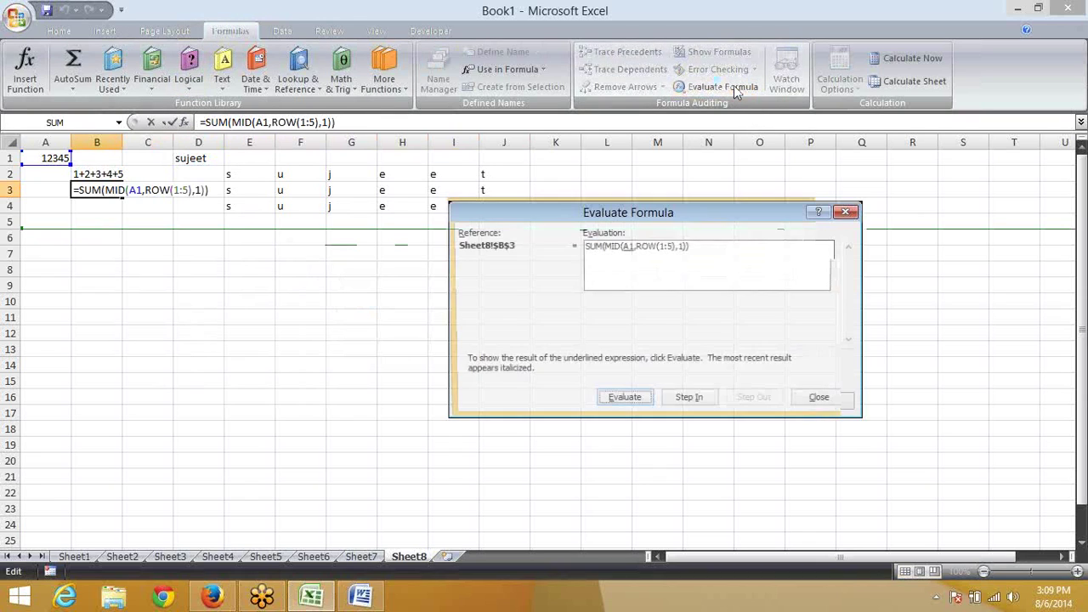
left_click(630, 407)
left_click(625, 401)
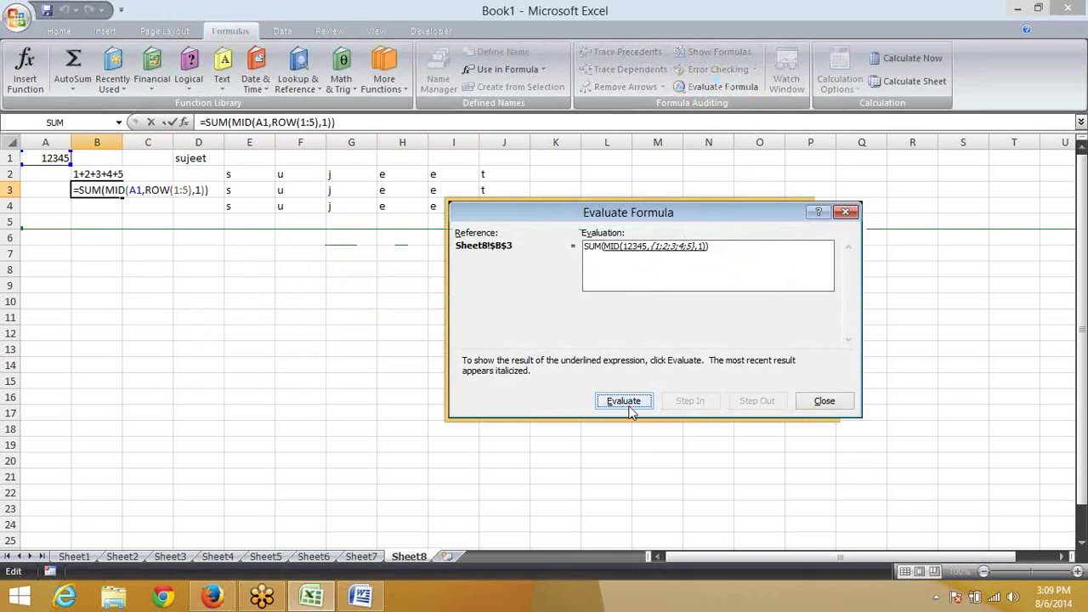
left_click(630, 408)
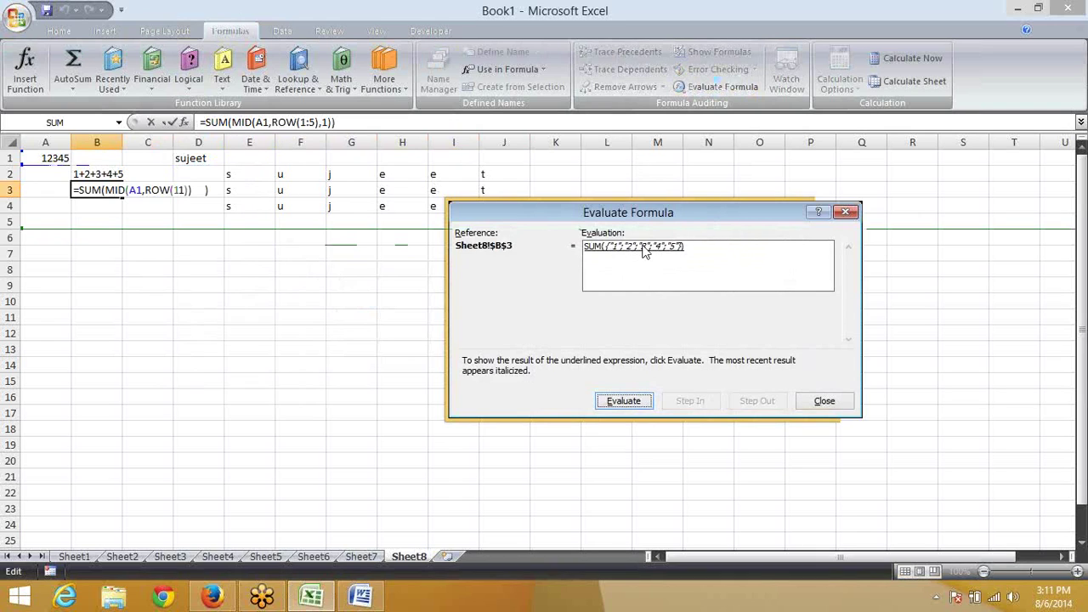
key("ctrl+shift+Return")
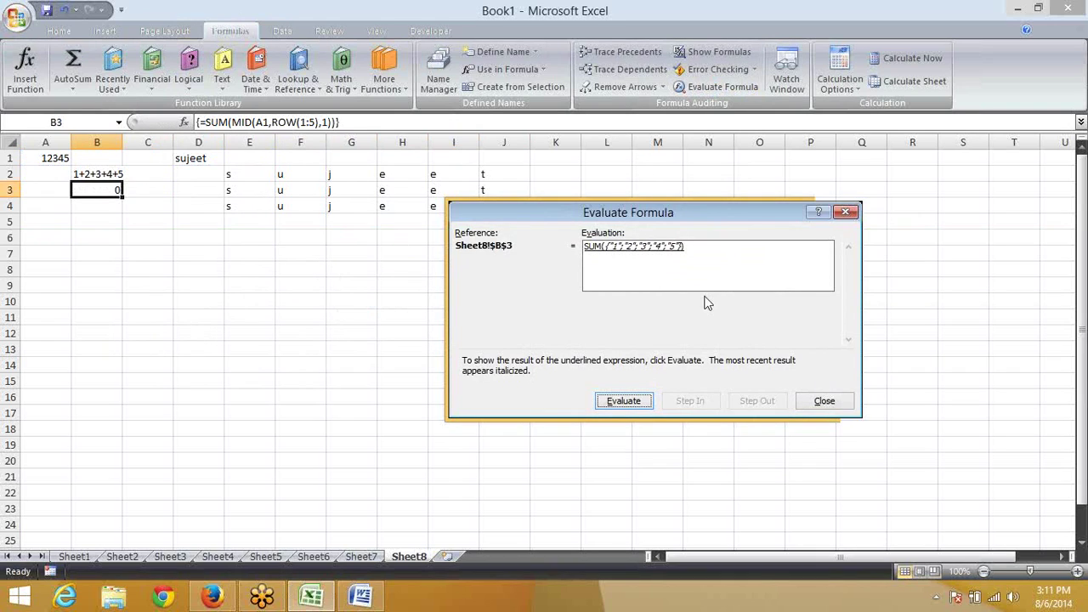
left_click(848, 406)
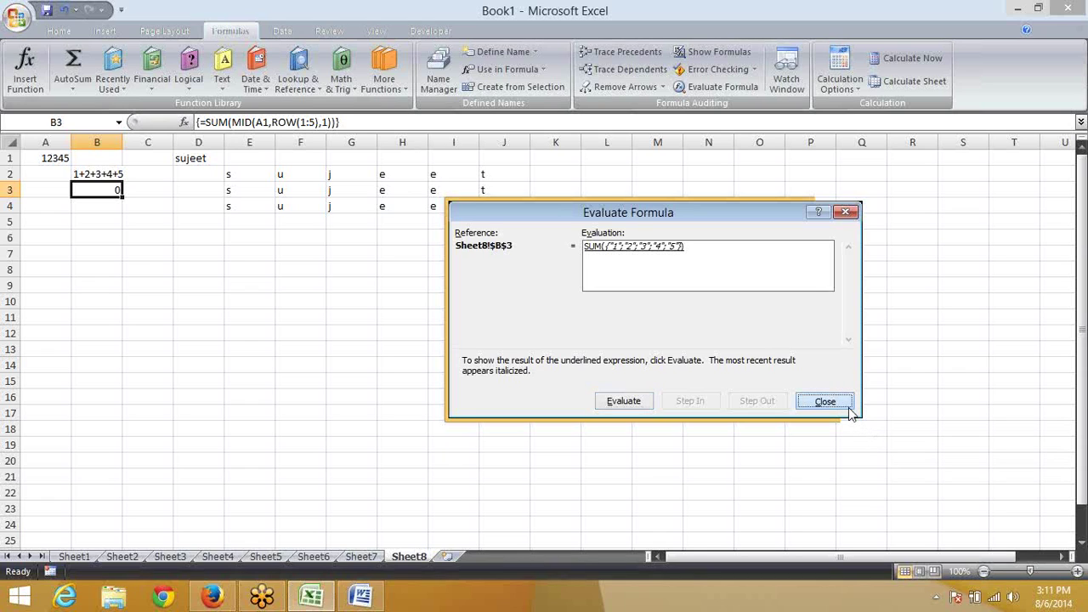
Step: Enter the digit 1 as text, with a leading apostrophe, in cells C6 and C7
key("Right")
key("Down")
key("Down")
key("Down")
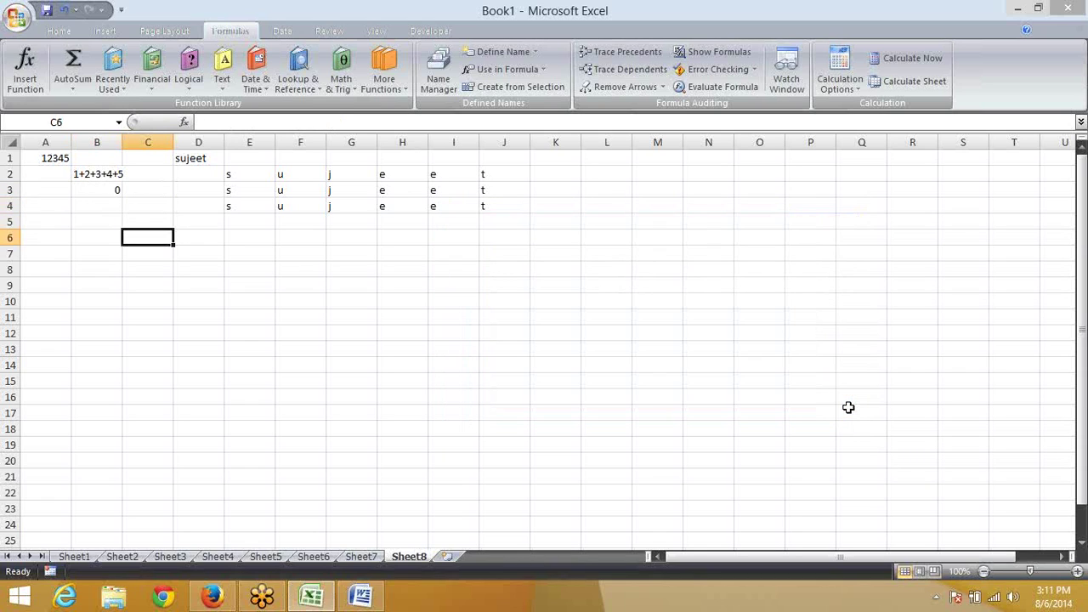
type("'1")
key("Return")
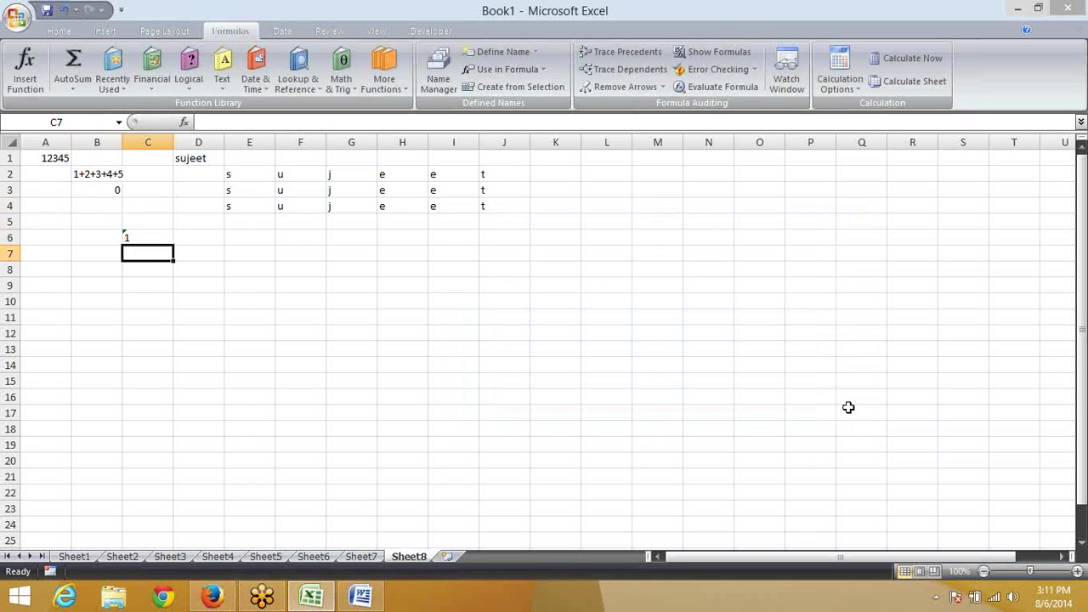
type("'1")
key("Tab")
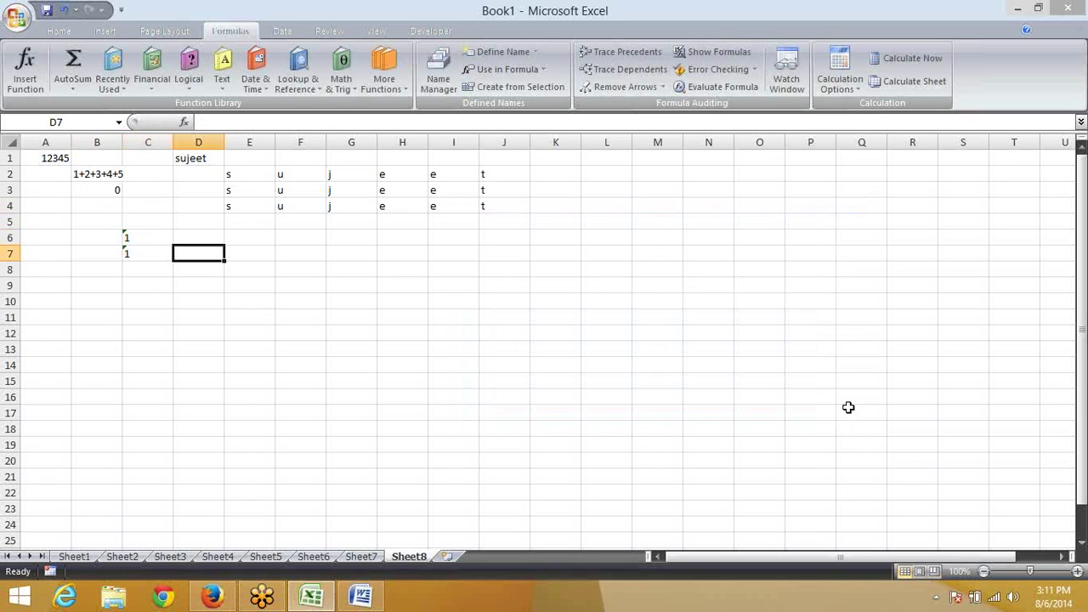
Step: Enter =SUM(C6:C7) in cell D7 to test adding the text digits
type("=s")
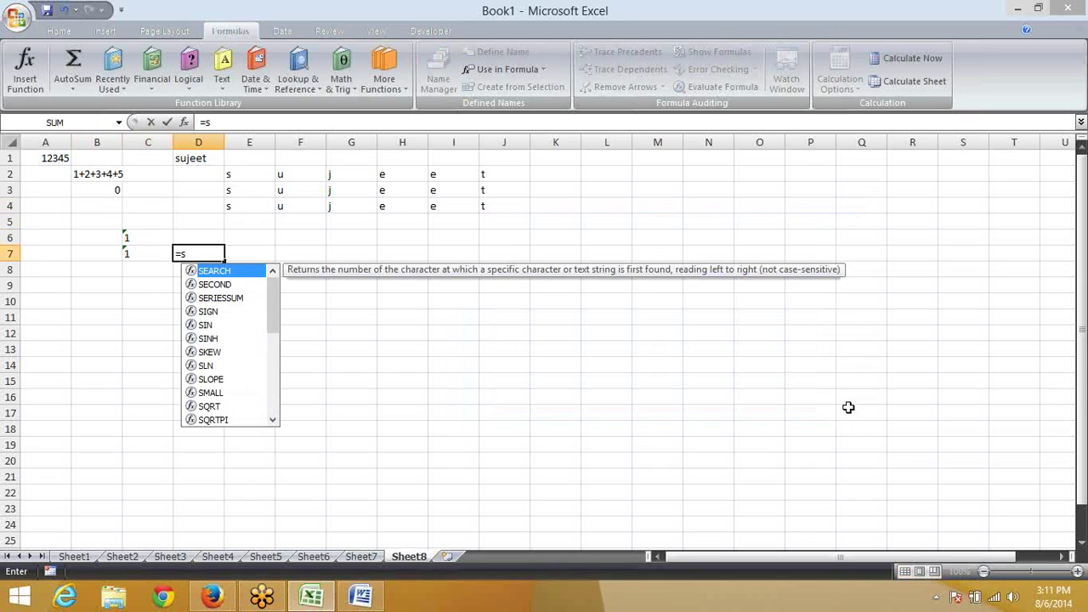
type("um")
key("Tab")
key("Left")
key("shift+Up")
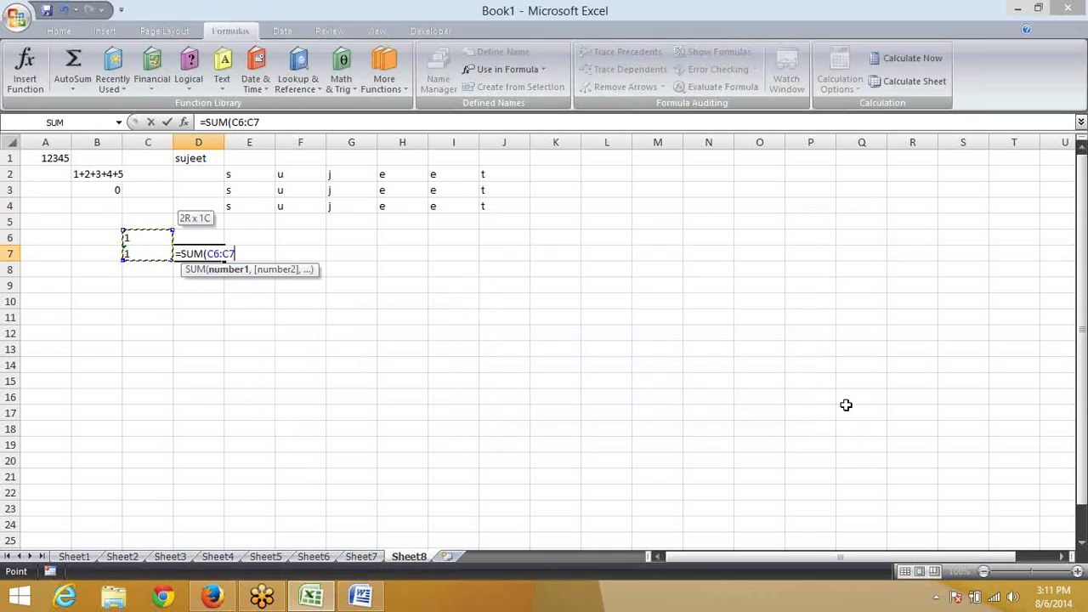
key("Return")
key("Up")
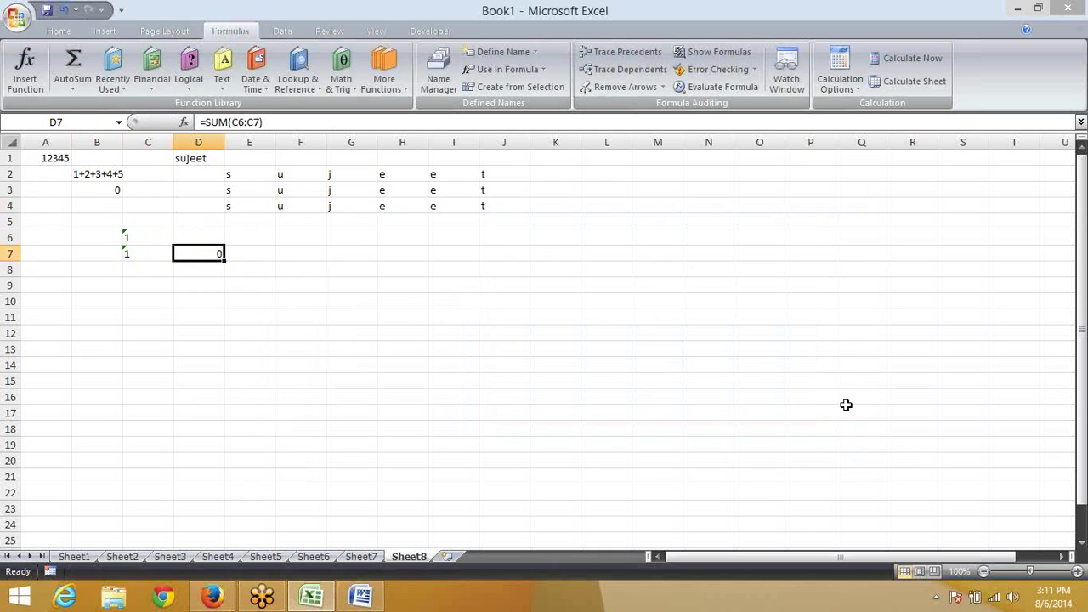
Step: Enter the plain number 1 in cells F6 and F7 for comparison with the text digits
key("Right")
key("Right")
key("Up")
type("1")
key("Return")
type("1")
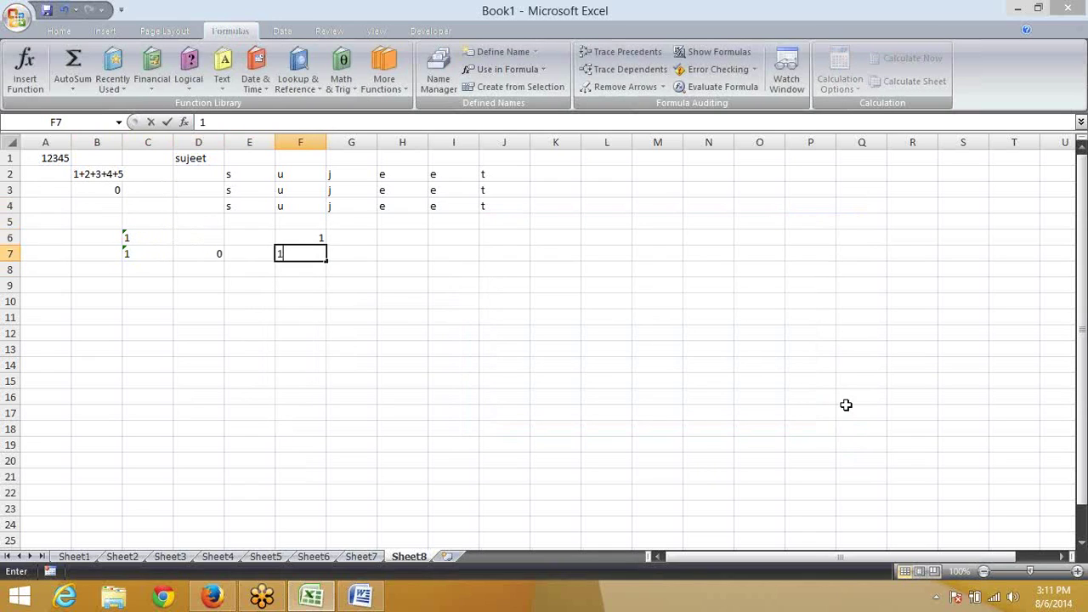
key("Return")
Step: Enter =VALUE(C6) in cell B6 to convert the text digit to a number
key("Left")
key("Left")
key("Left")
key("Left")
key("Up")
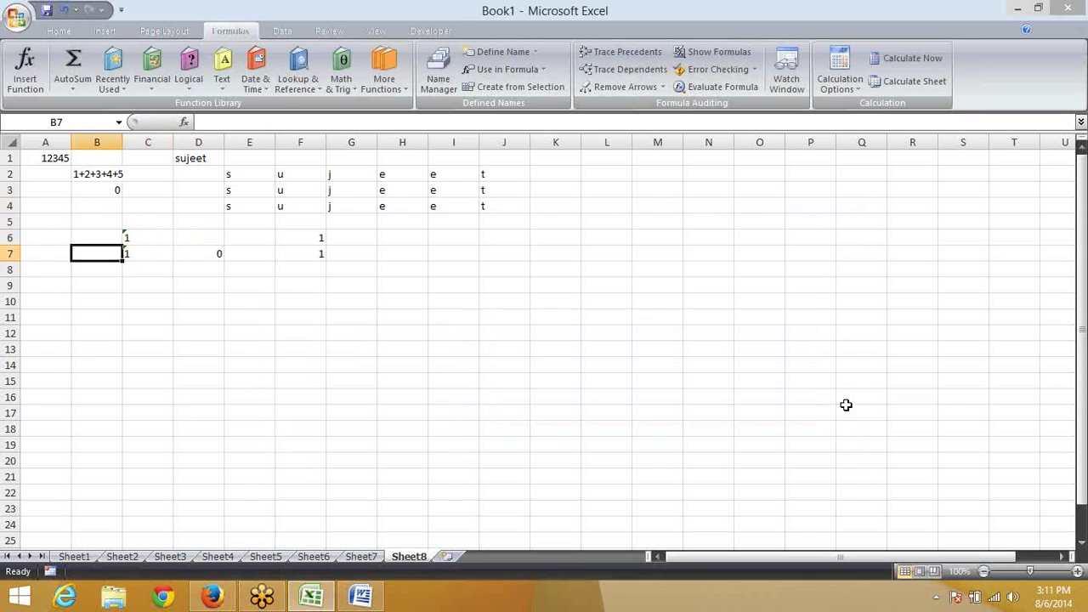
key("Up")
type("=")
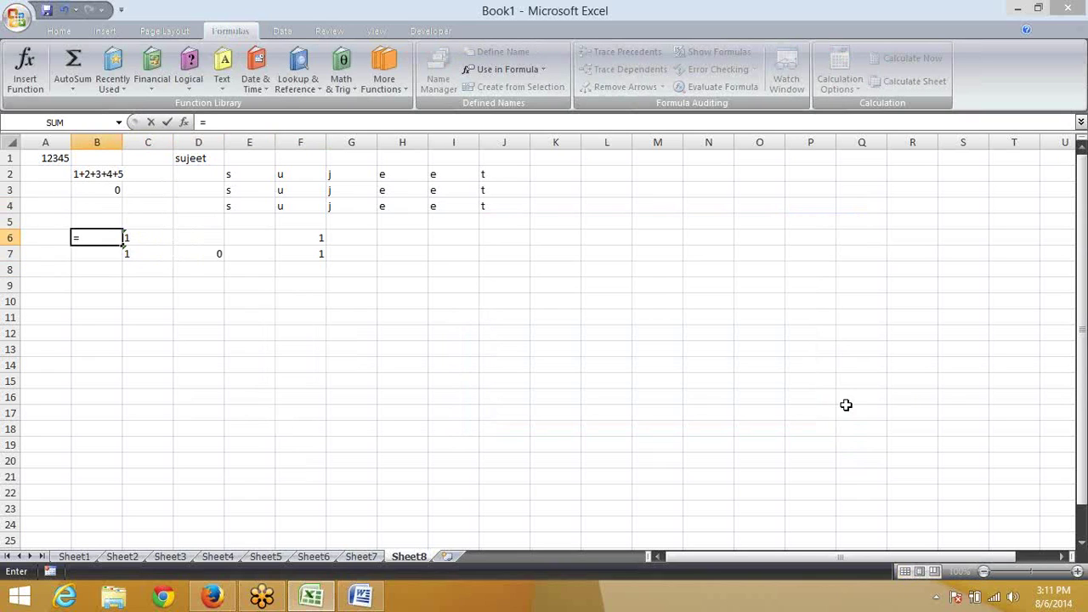
type("v")
key("Down")
key("Up")
key("Tab")
key("Right")
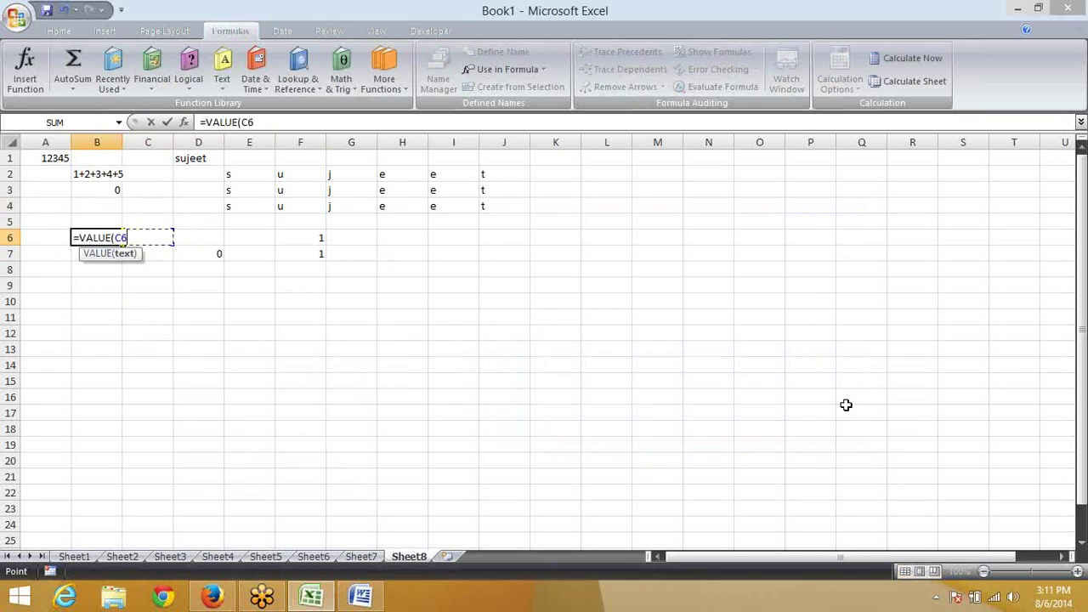
key("Return")
Step: Fill the VALUE formula from B6 down to B7
key("Up")
key("shift+Down")
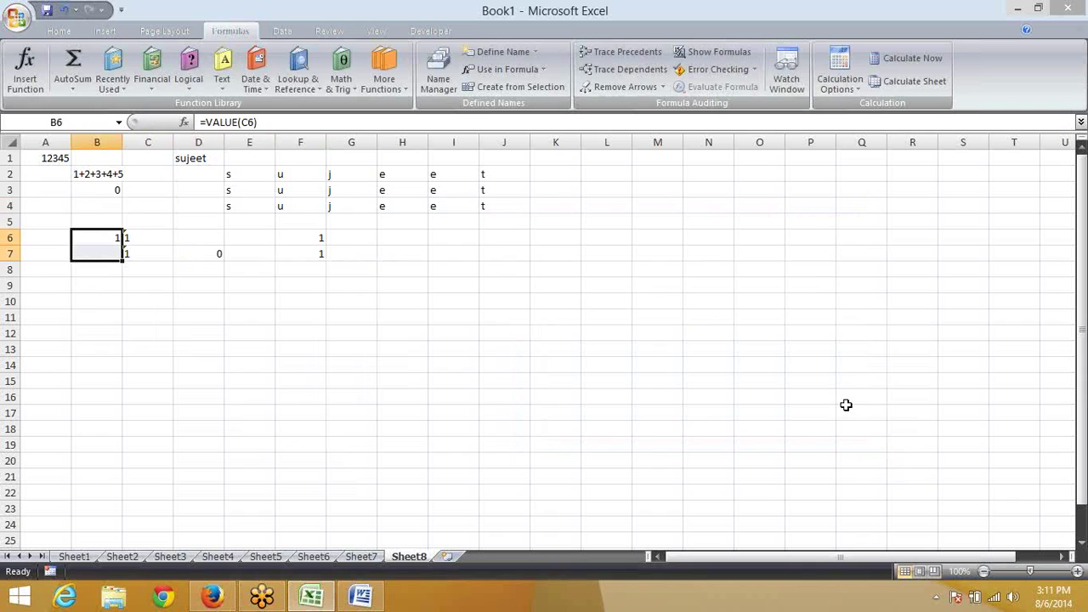
key("ctrl+d")
Step: Enter =C6+0 in cell C9 to convert the text digit by adding zero
key("Down")
key("Down")
key("Right")
key("Down")
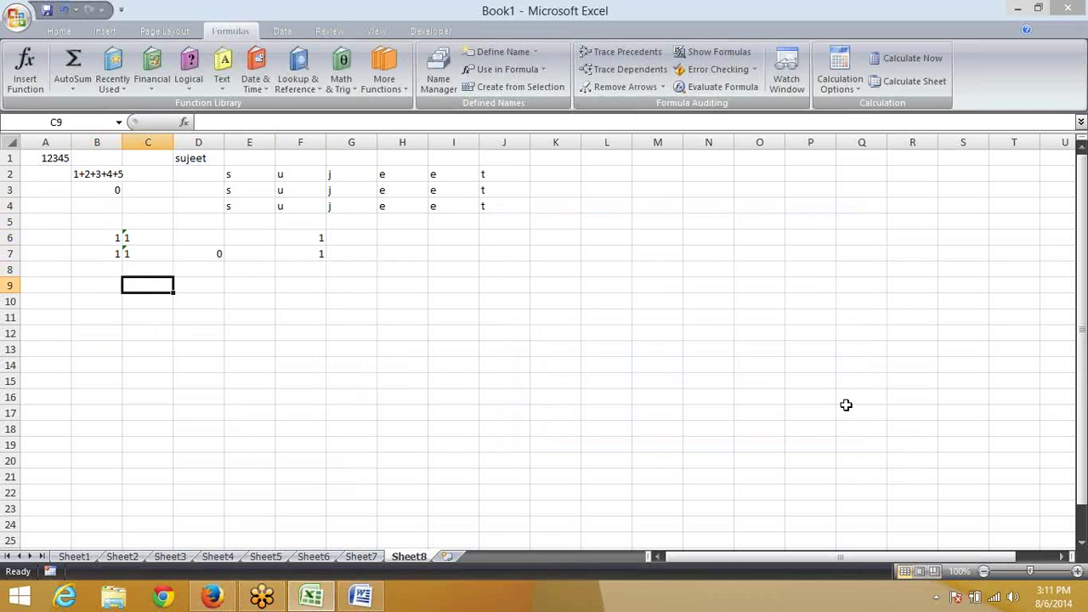
type("=")
key("Up")
key("Up")
key("Up")
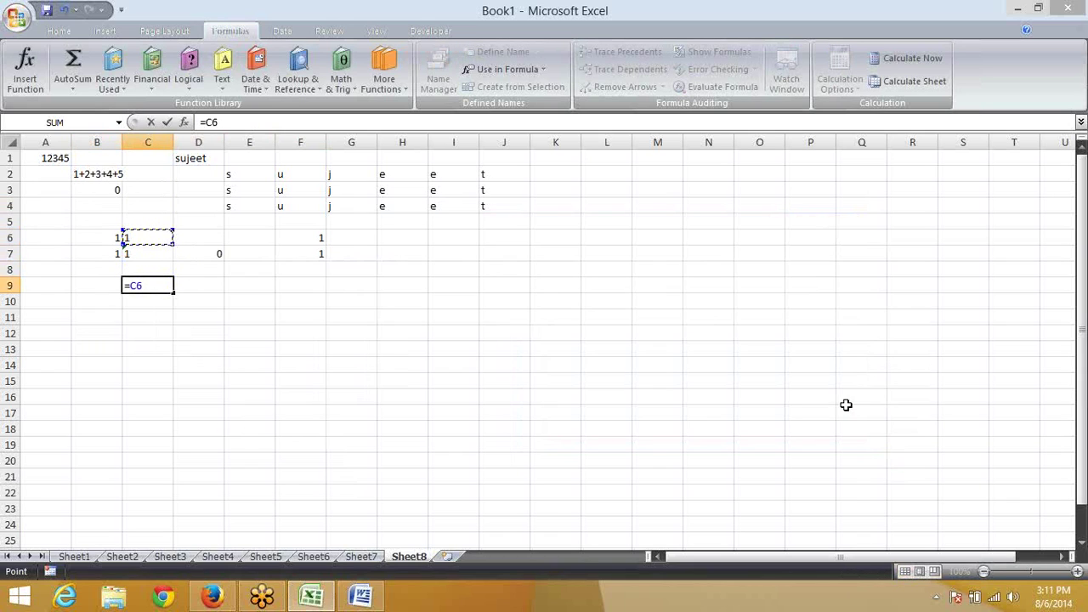
type("+0")
key("Return")
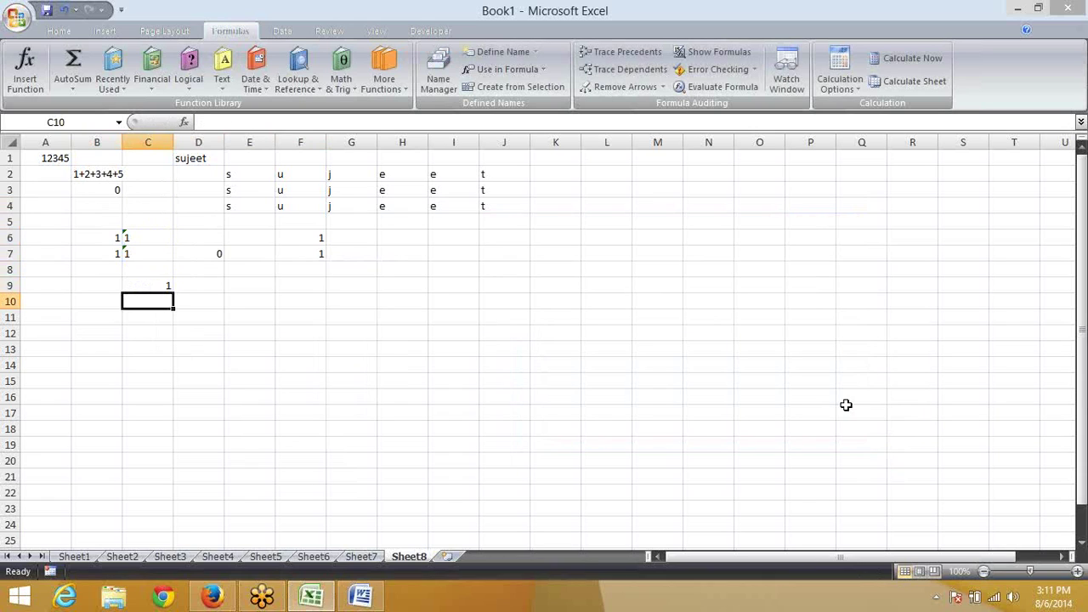
key("Up")
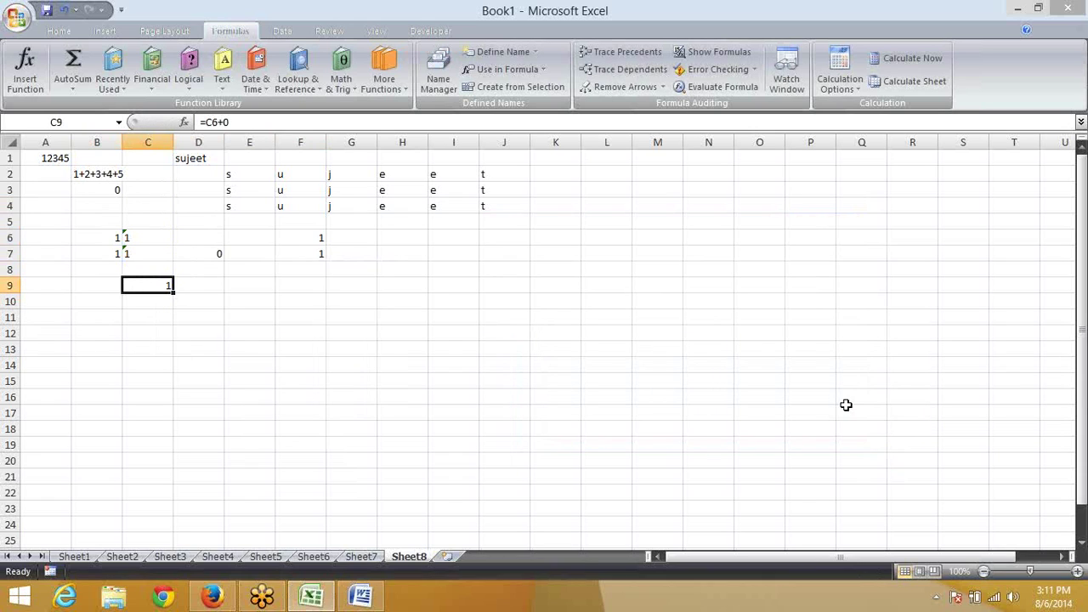
Step: Multiply the MID result by 1 in cell B3's formula, making it =SUM(MID(A1,ROW(1:5),1)*1)
key("Up")
key("Up")
key("Up")
key("Up")
key("Up")
key("Up")
key("Up")
key("Up")
key("Down")
key("Left")
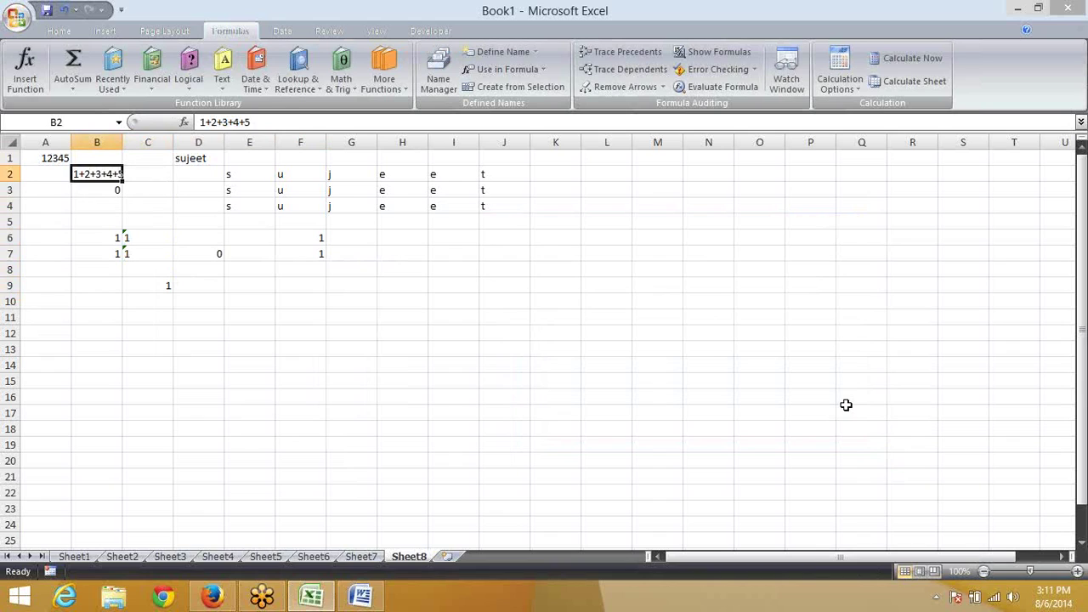
key("Down")
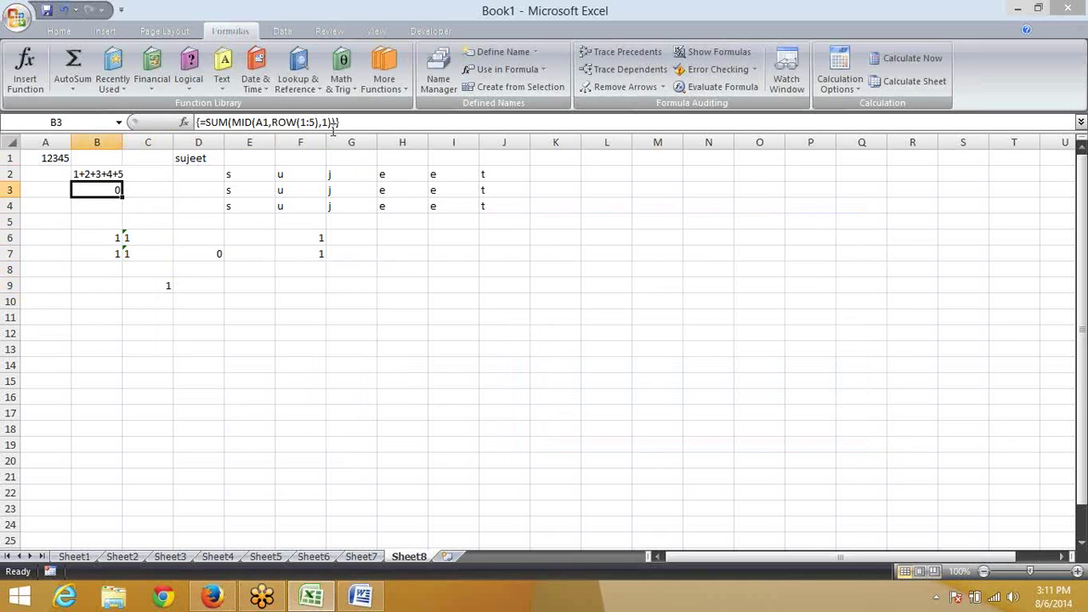
left_click(331, 122)
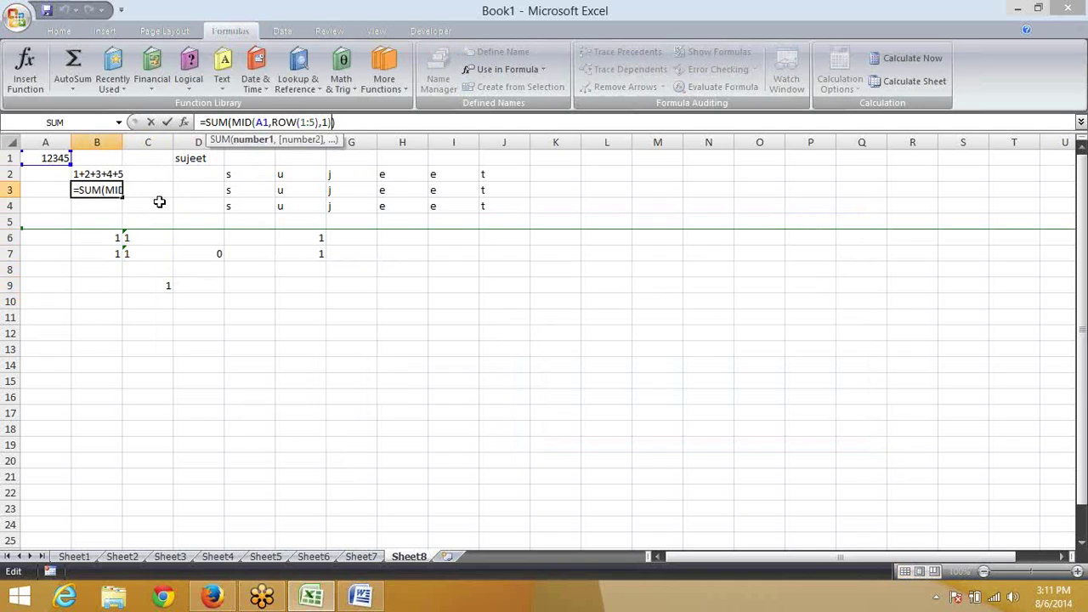
key("Left")
type("*1")
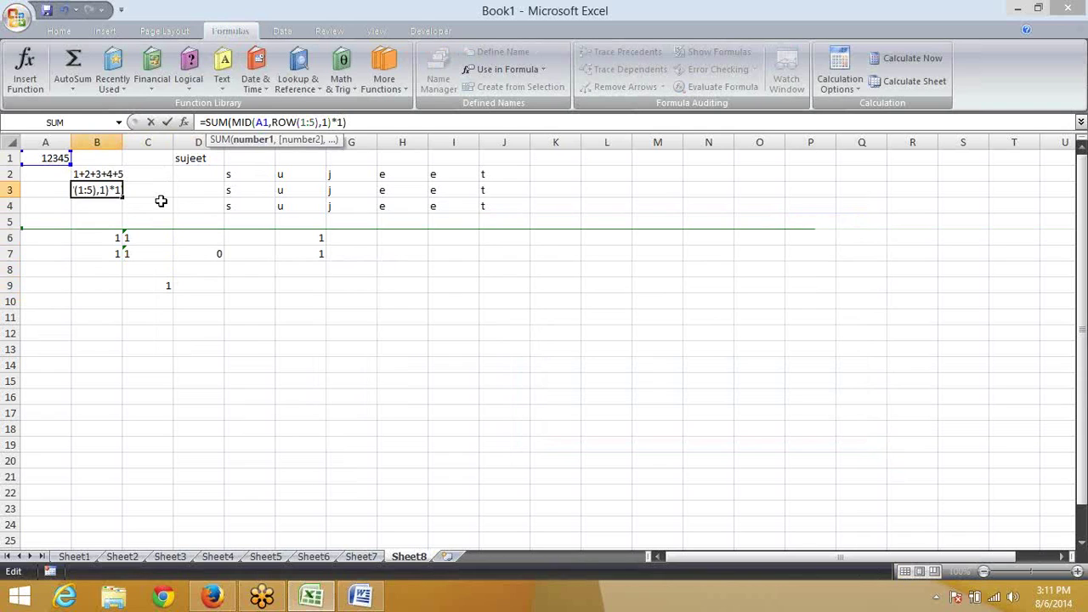
key("Return")
Step: Re-enter the SUM formula in B3 as an array formula
key("Up")
key("F2")
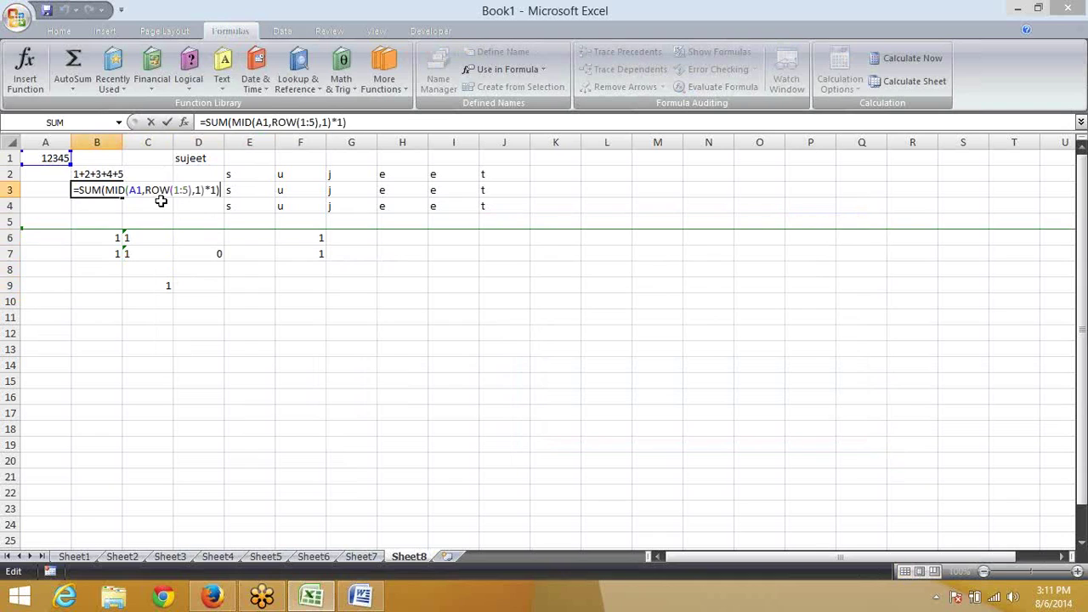
key("ctrl+shift+Return")
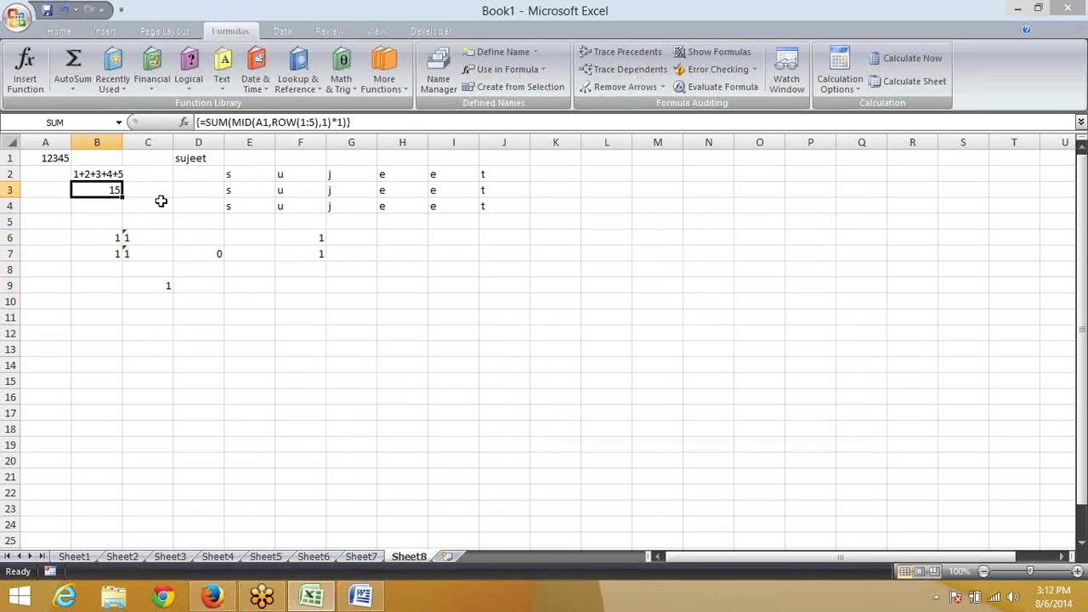
Step: Change the number in A1 to 123456 and re-enter the array formula in B3
key("Up")
key("Up")
key("Left")
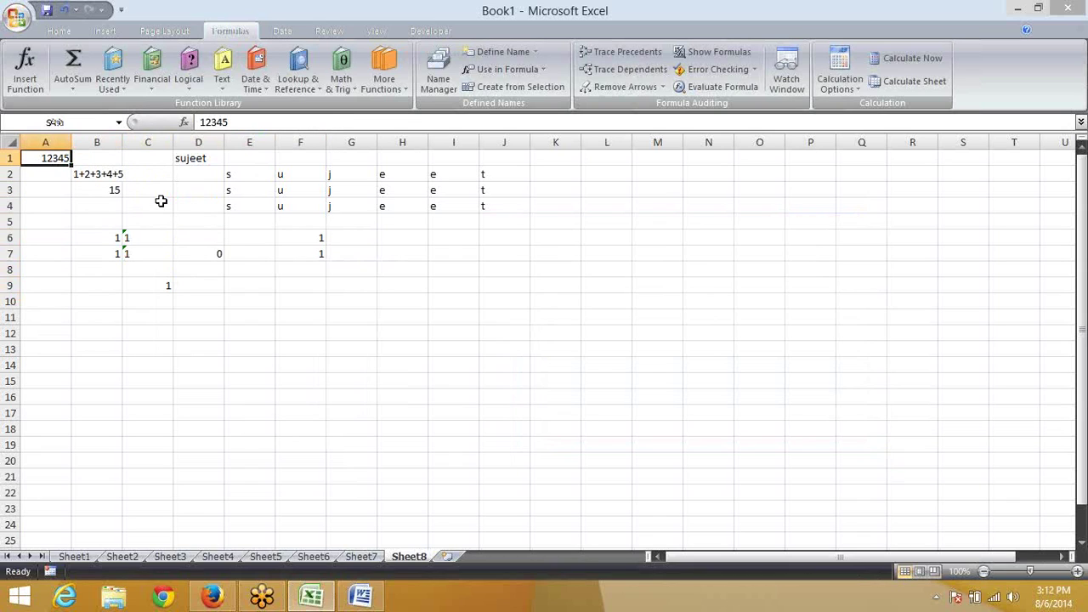
key("F2")
type("6")
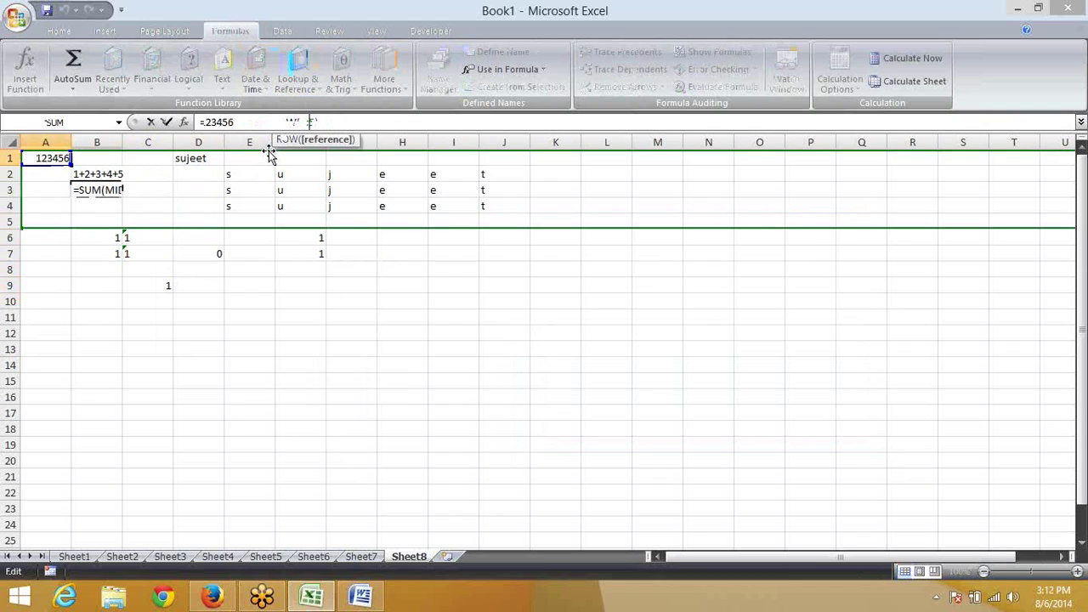
key("ctrl+shift+Return")
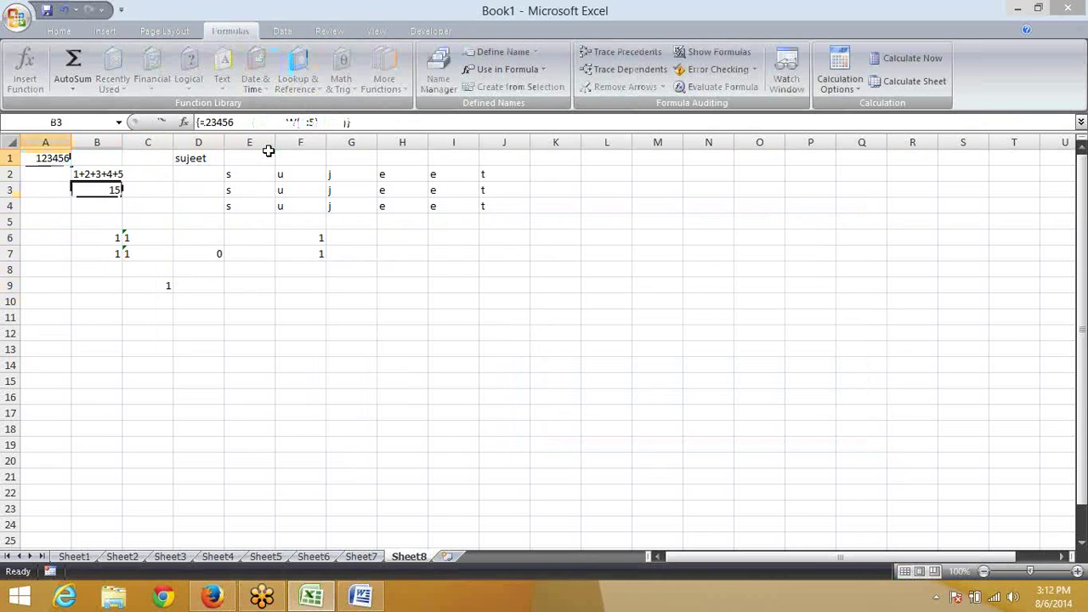
Step: Replace the fixed row range in B3's formula with "1:"&LEN(A1) inside ROW and try to enter it as an array formula
left_click(301, 122)
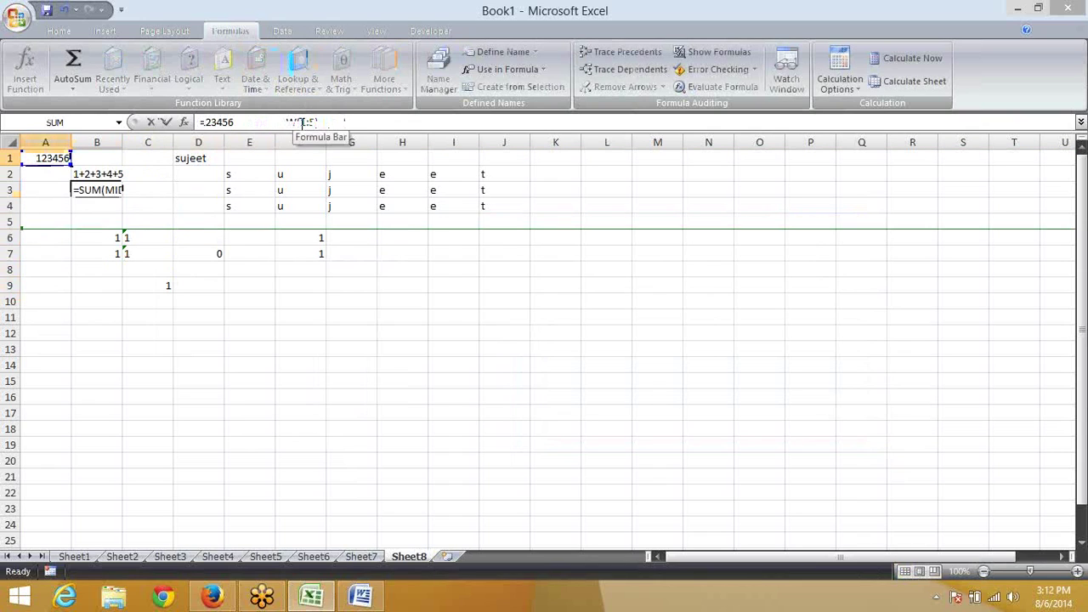
type("\"")
key("Right")
key("Right")
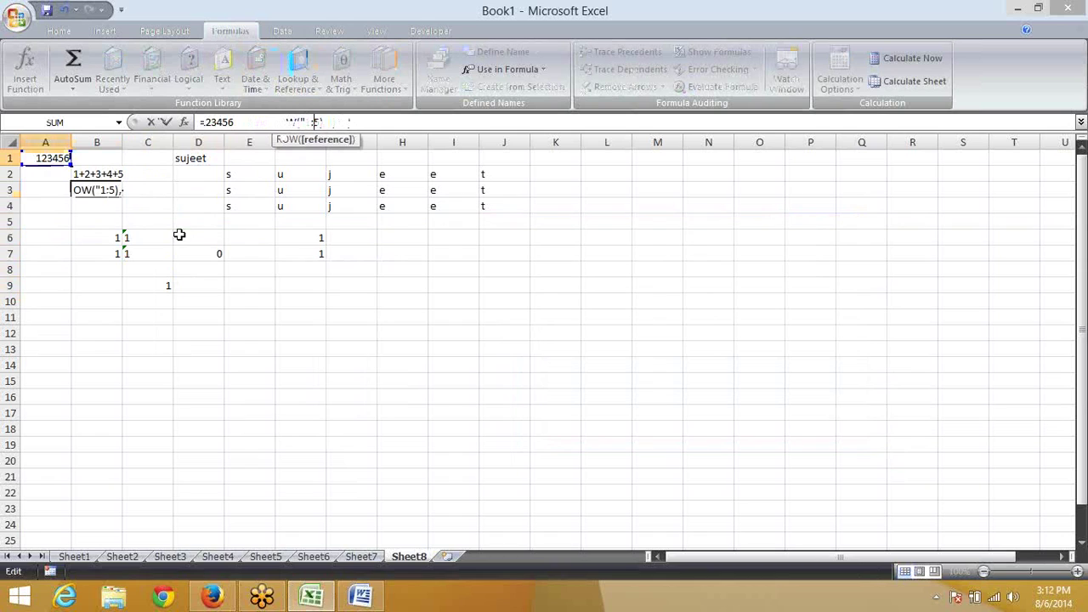
type("\"&le")
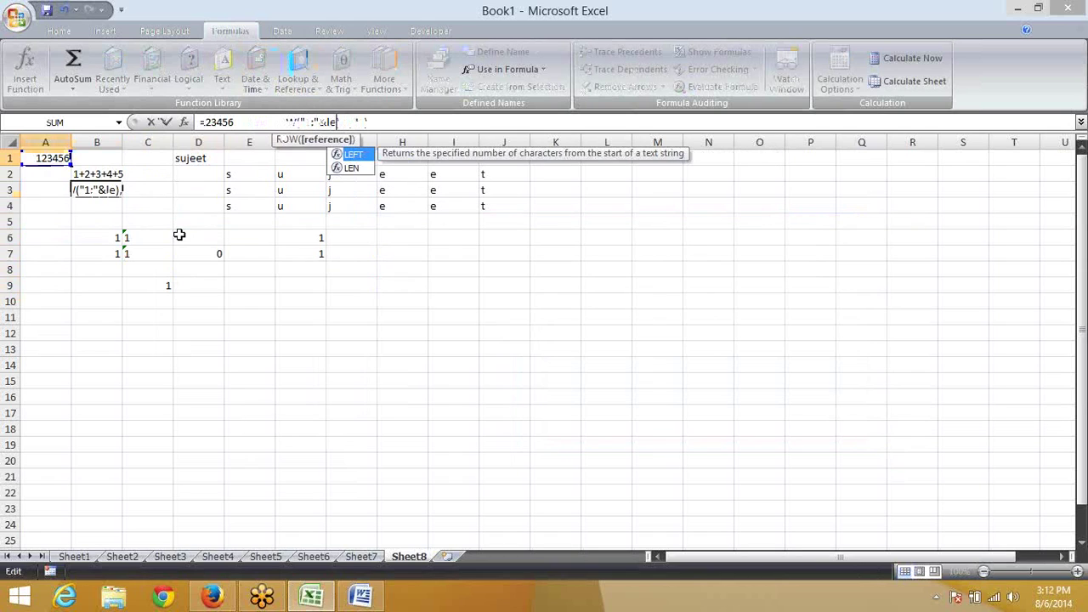
type("n")
key("Tab")
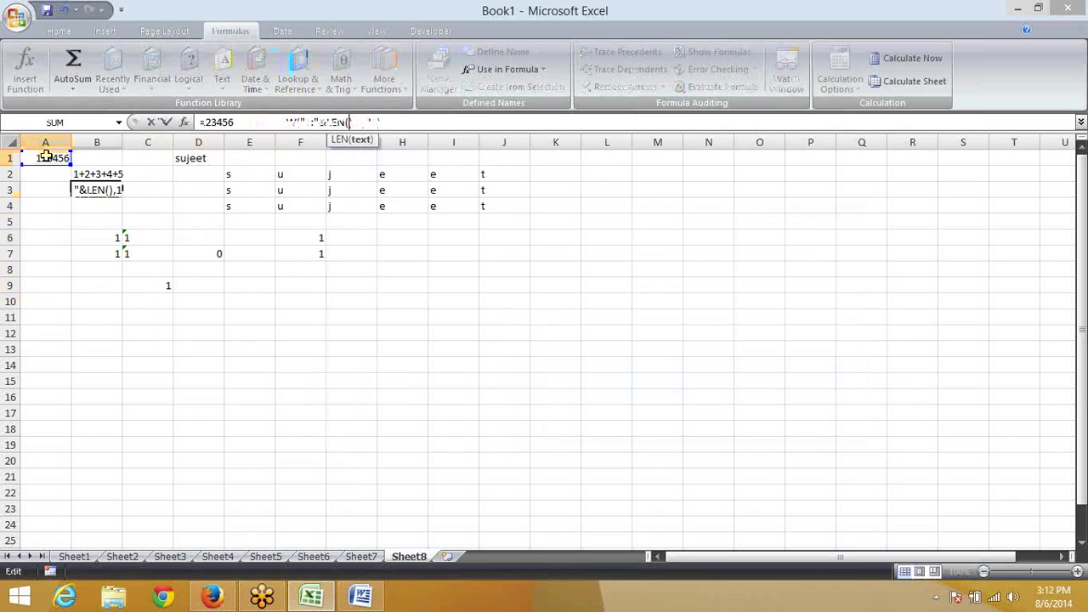
left_click(47, 158)
type(")")
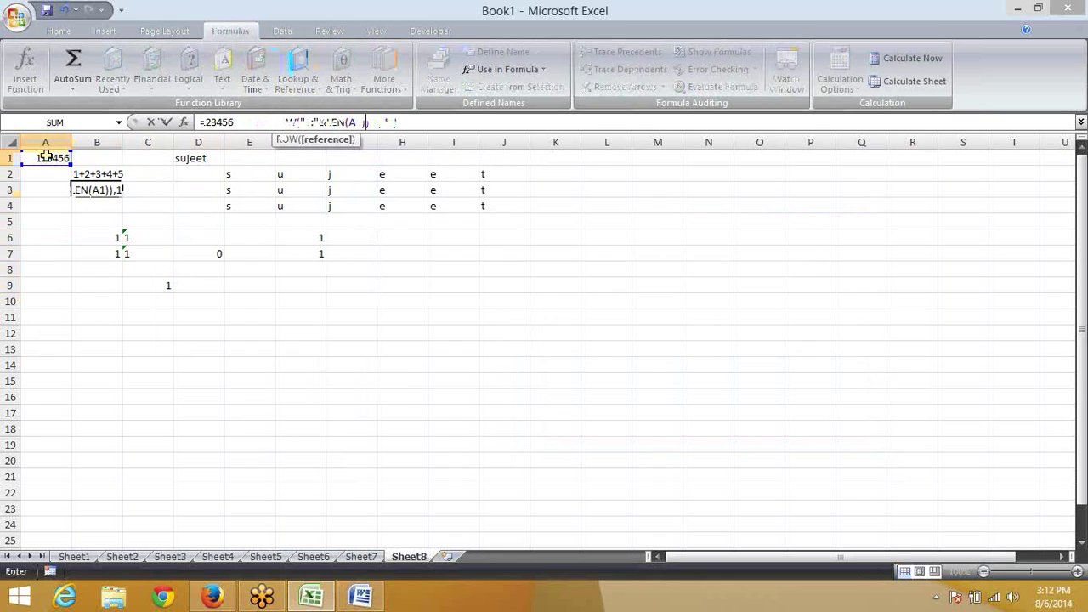
key("ctrl+shift+Return")
key("Return")
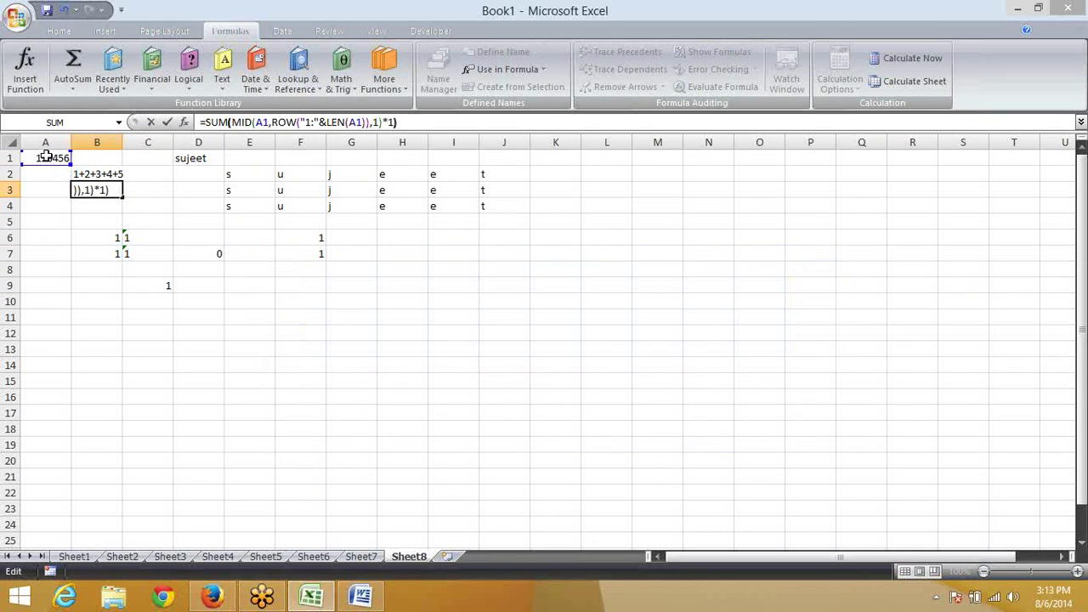
Step: Highlight the "1:"&LEN(A1) argument of ROW in B3's formula to examine it
key("Left")
key("Left")
key("Left")
key("Left")
key("Left")
key("Left")
key("Left")
key("Left")
key("Left")
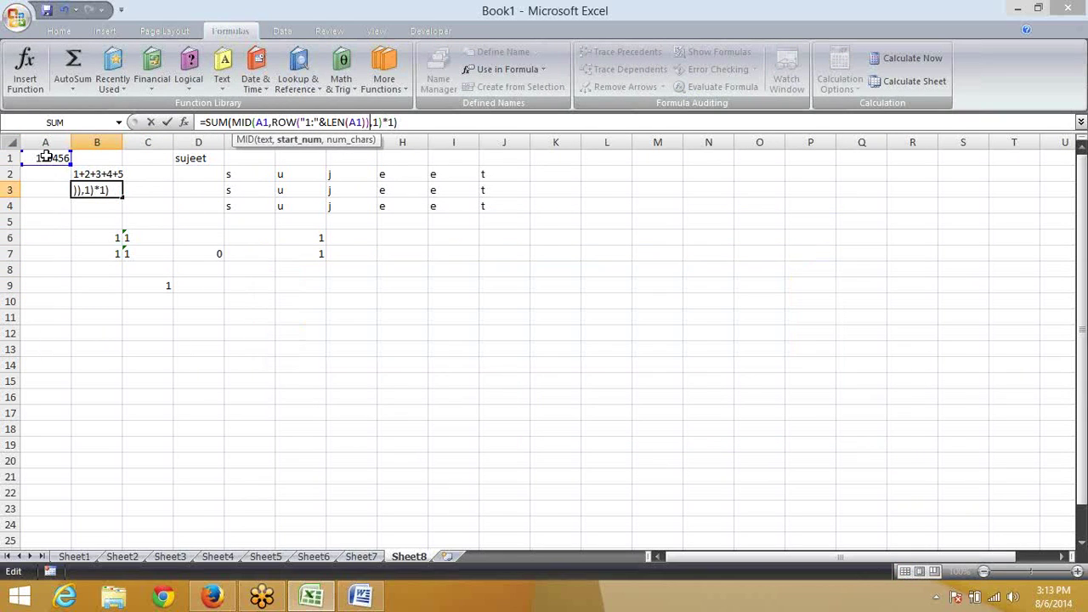
key("Left")
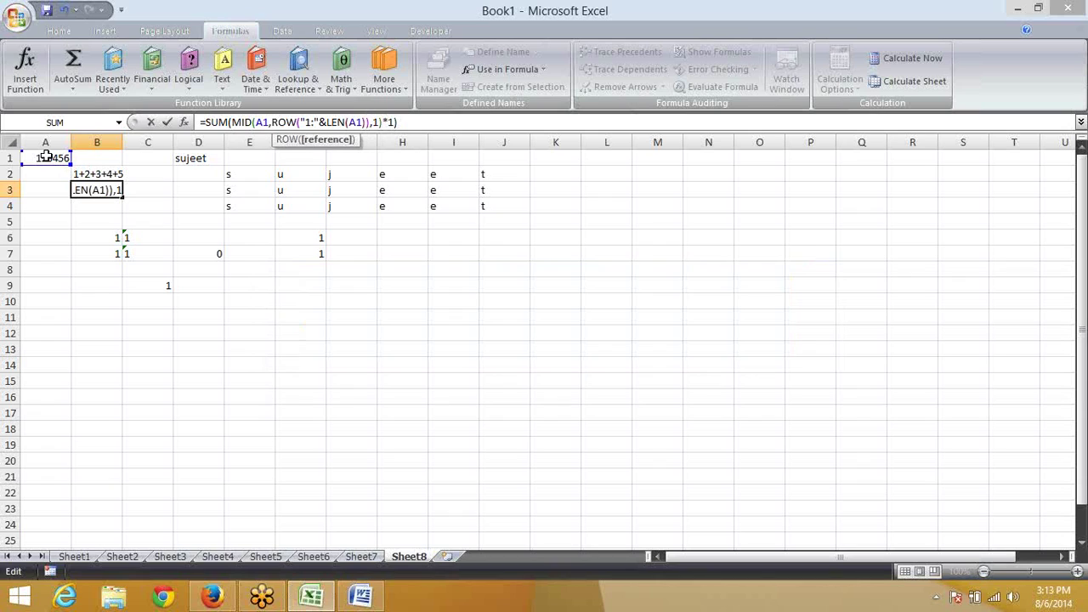
key("shift+Left")
key("shift+Left")
key("shift+Left")
key("shift+Left")
key("shift+Left")
key("shift+Left")
key("shift+Left")
key("shift+Left")
key("shift+Left")
key("shift+Left")
key("shift+Left")
key("shift+Left")
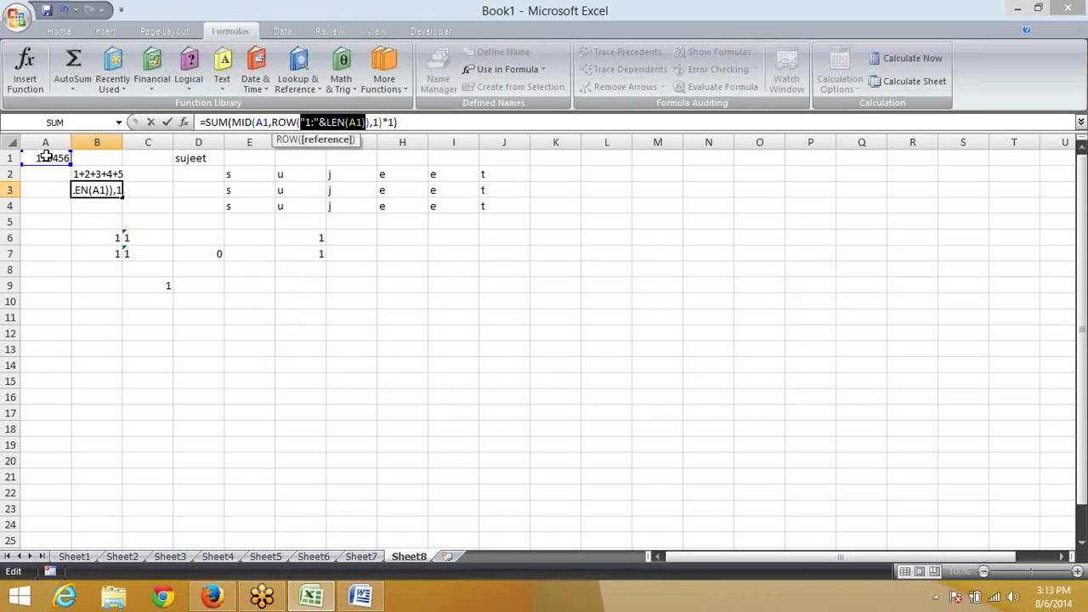
Step: Wrap the "1:"&LEN(A1) argument in INDIRECT so B3 reads =SUM(MID(A1,ROW(INDIRECT("1:"&LEN(A1))),1)*1)
key("Left")
key("Left")
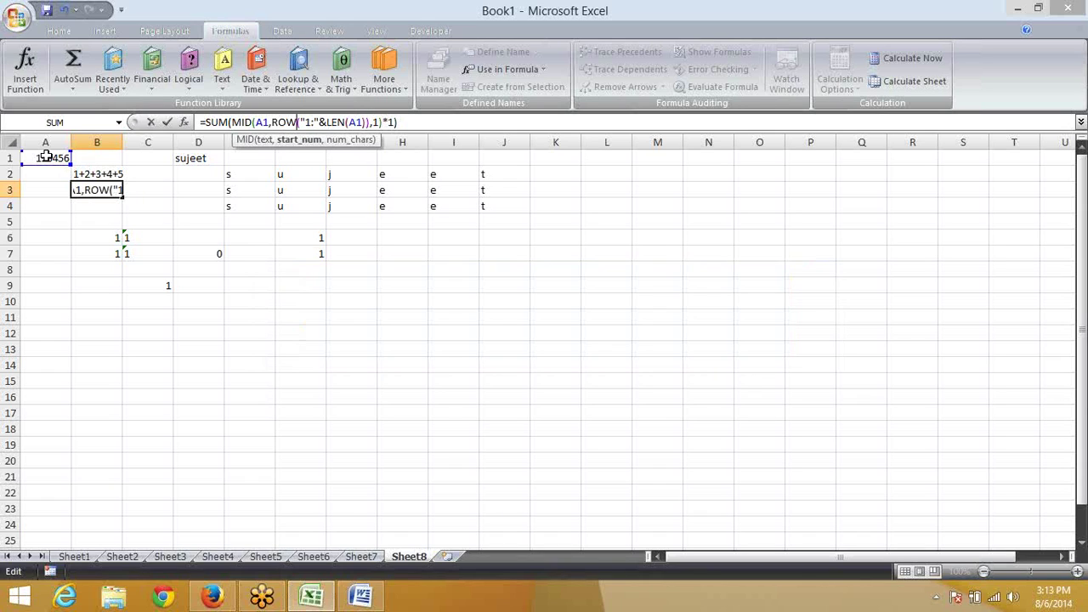
key("Right")
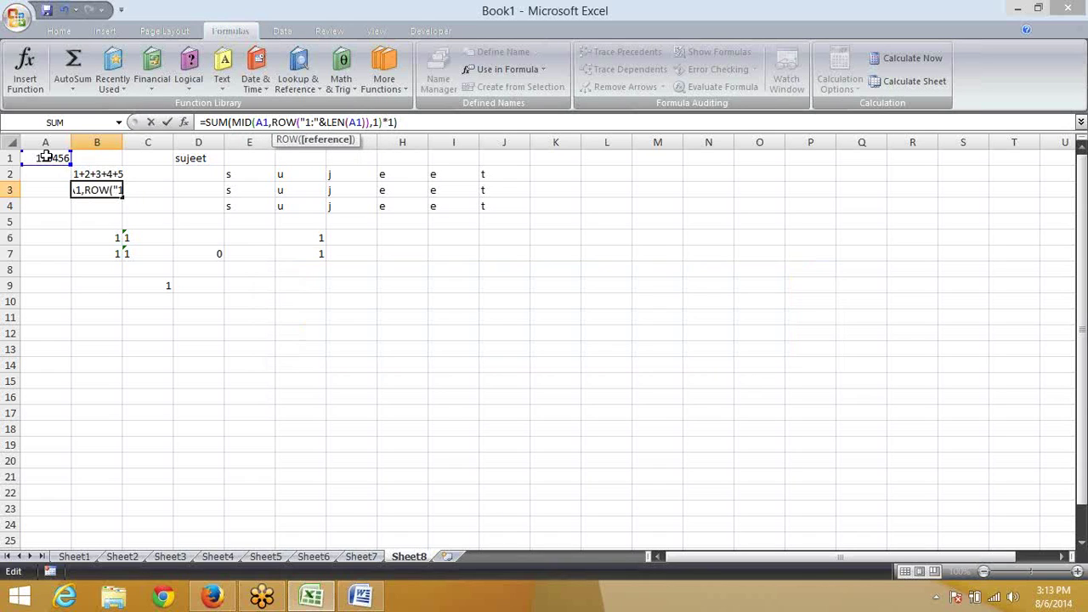
type("ind")
key("Down")
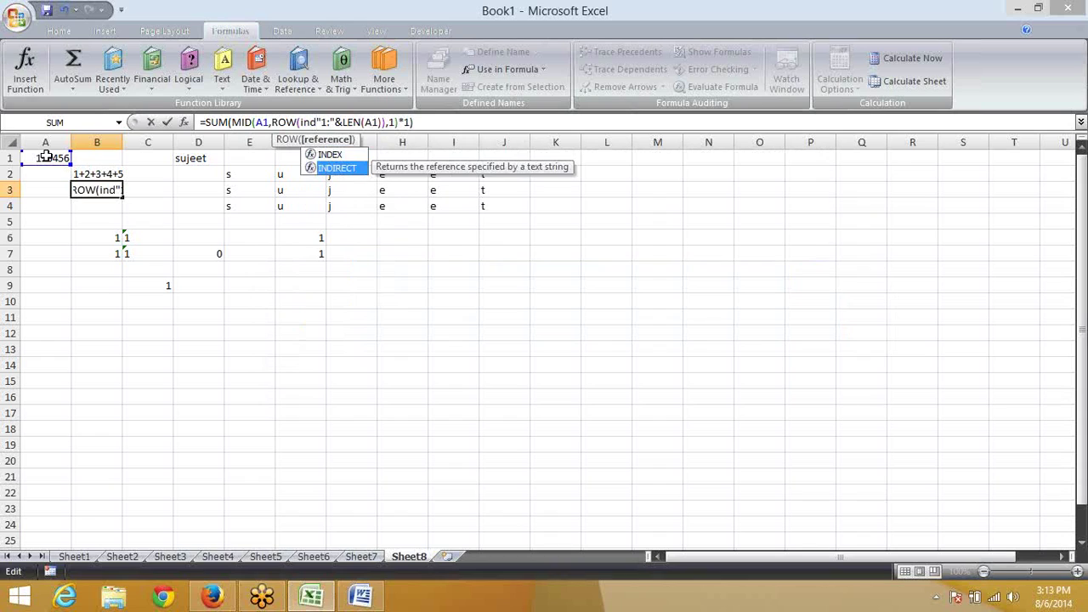
key("Tab")
type(":")
key("Right")
key("Right")
key("Right")
key("Right")
key("Right")
key("Right")
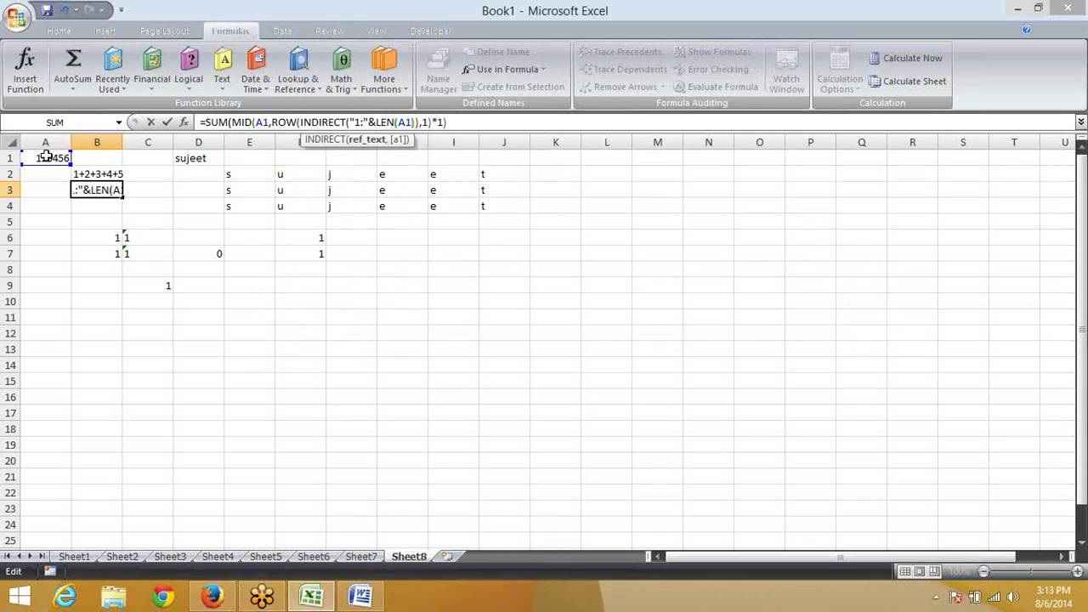
key("Right")
key("Right")
key("Right")
type(")")
key("Return")
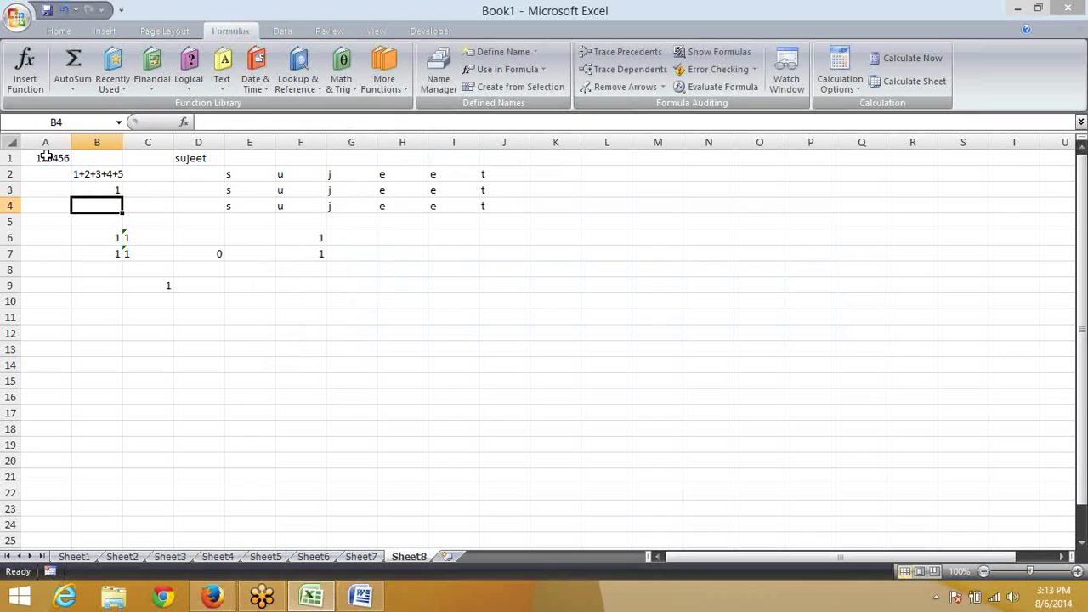
Step: Convert the INDIRECT version of the B3 formula into an array formula
key("Up")
key("F2")
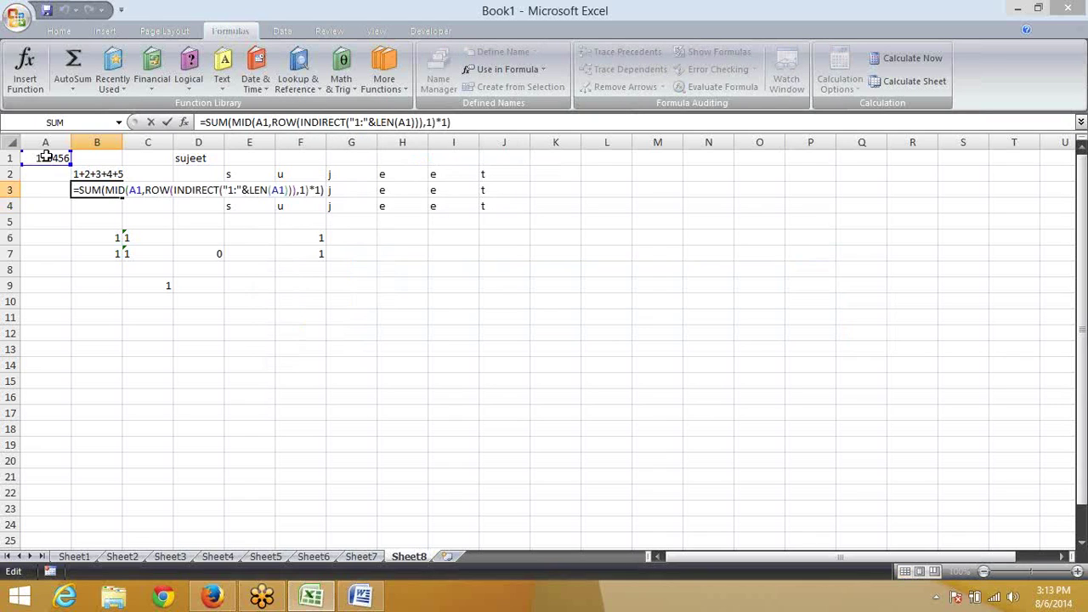
key("ctrl+shift+Return")
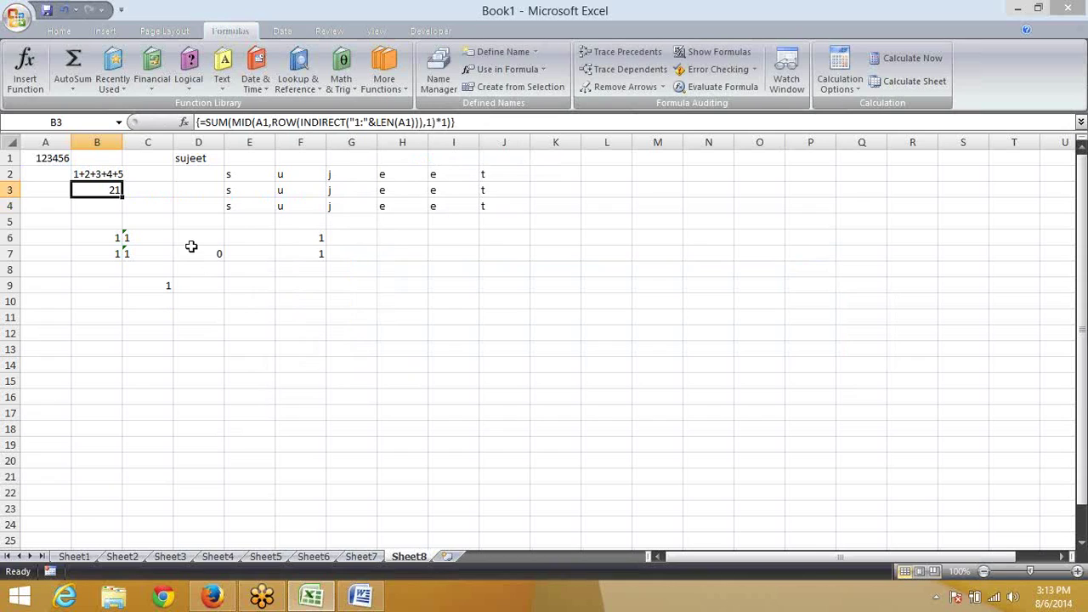
Step: Insert a new blank worksheet after Sheet8
left_click(447, 557)
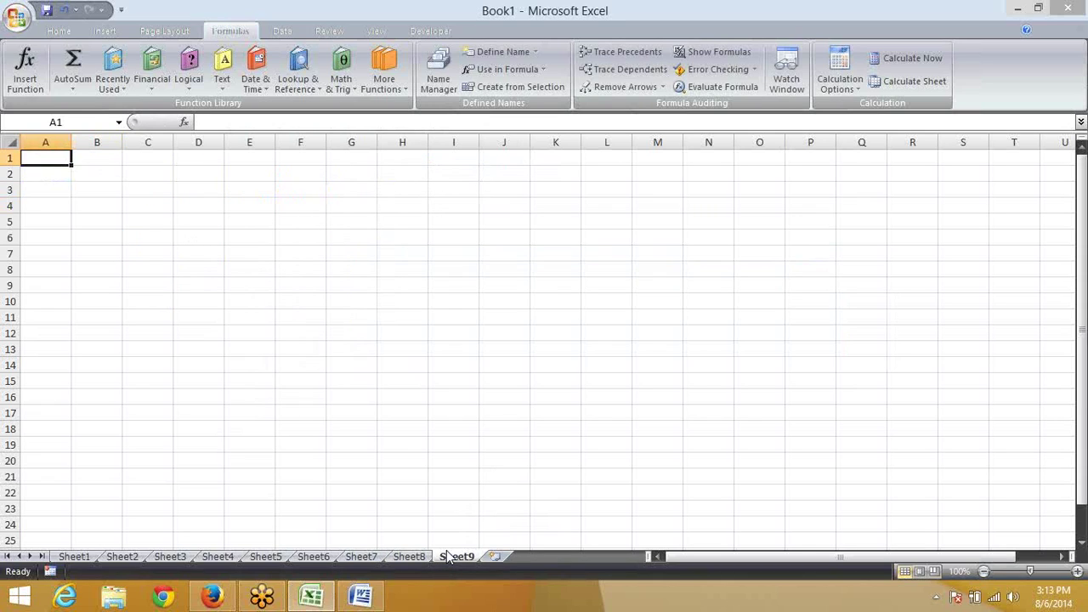
key("Return")
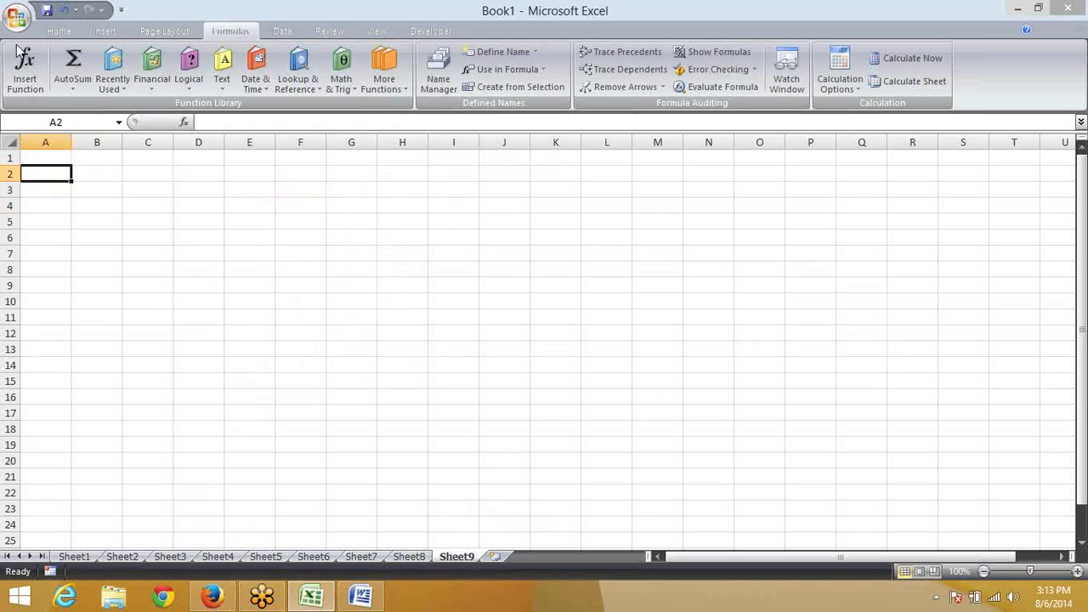
Step: Open the recent workbook Excel Training Part 1 and browse its logical formula sheets through to the nested IF sheet
left_click(15, 19)
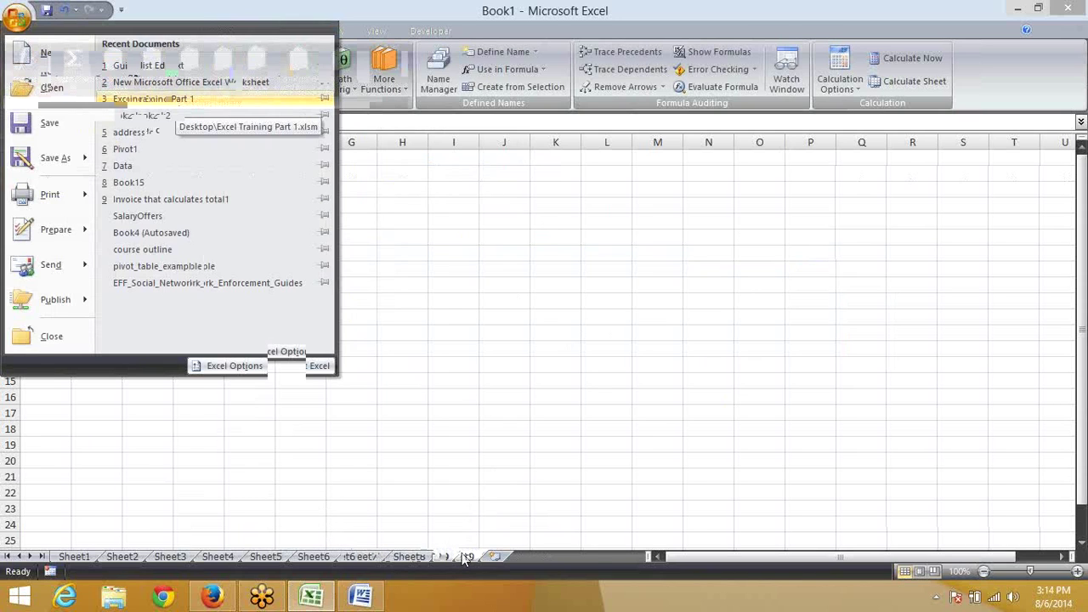
left_click(463, 557)
left_click(529, 558)
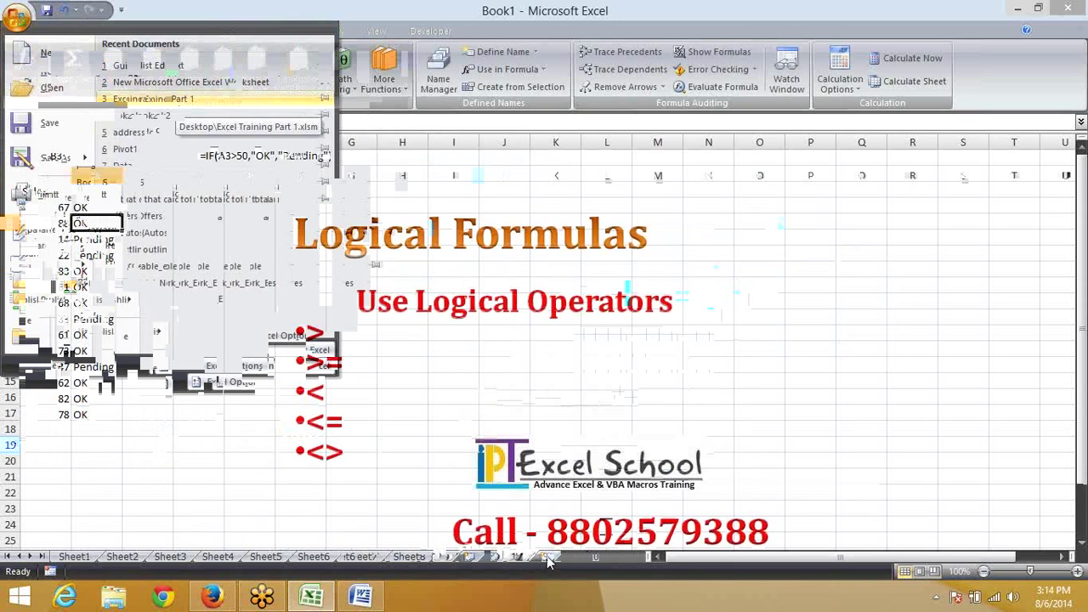
left_click(548, 560)
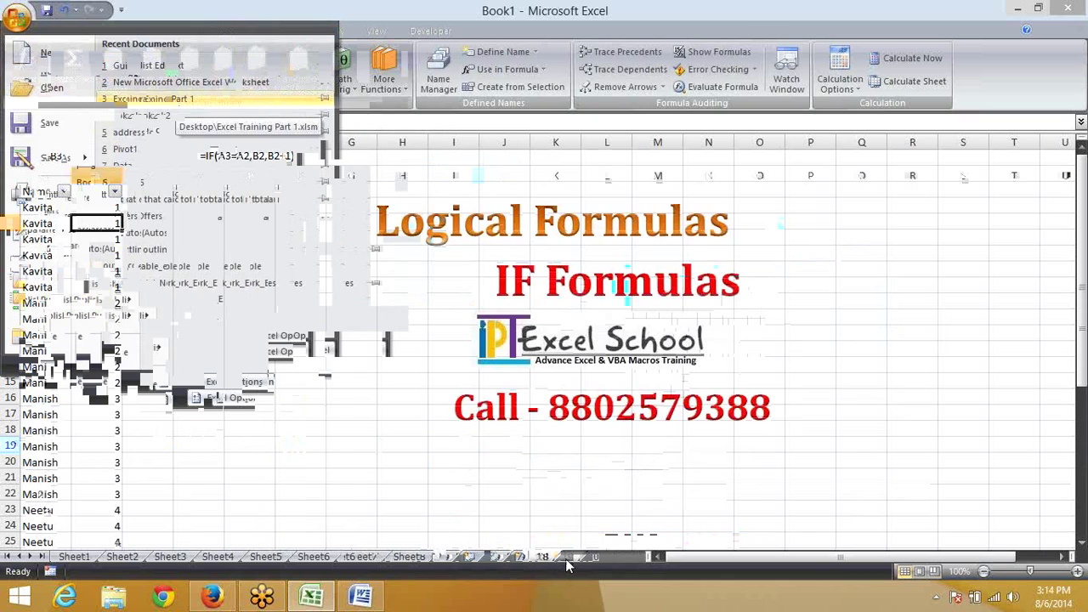
left_click(566, 559)
left_click(580, 559)
left_click(591, 557)
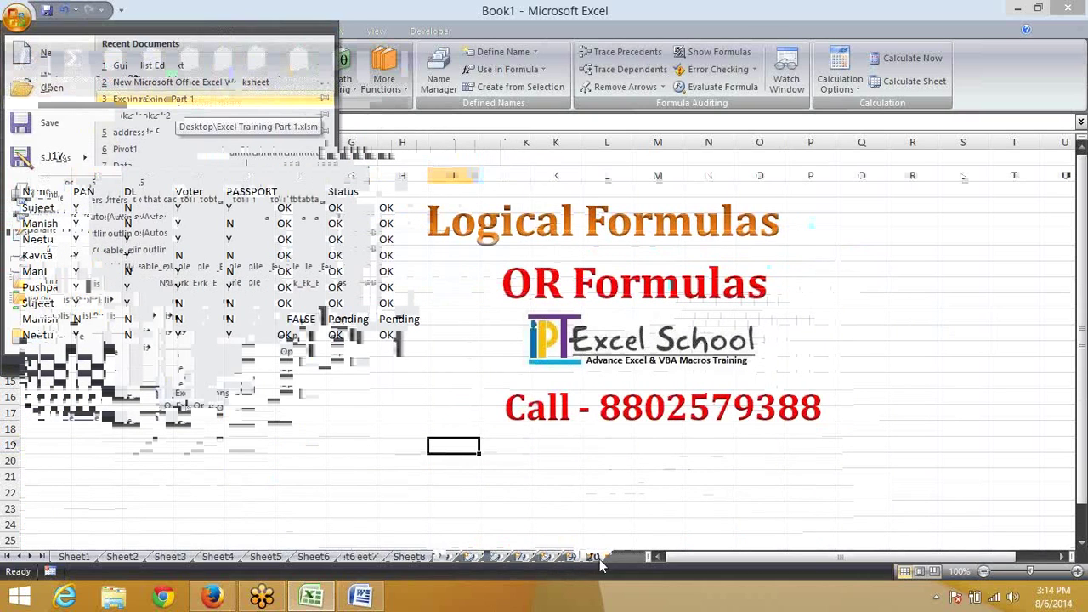
left_click(612, 558)
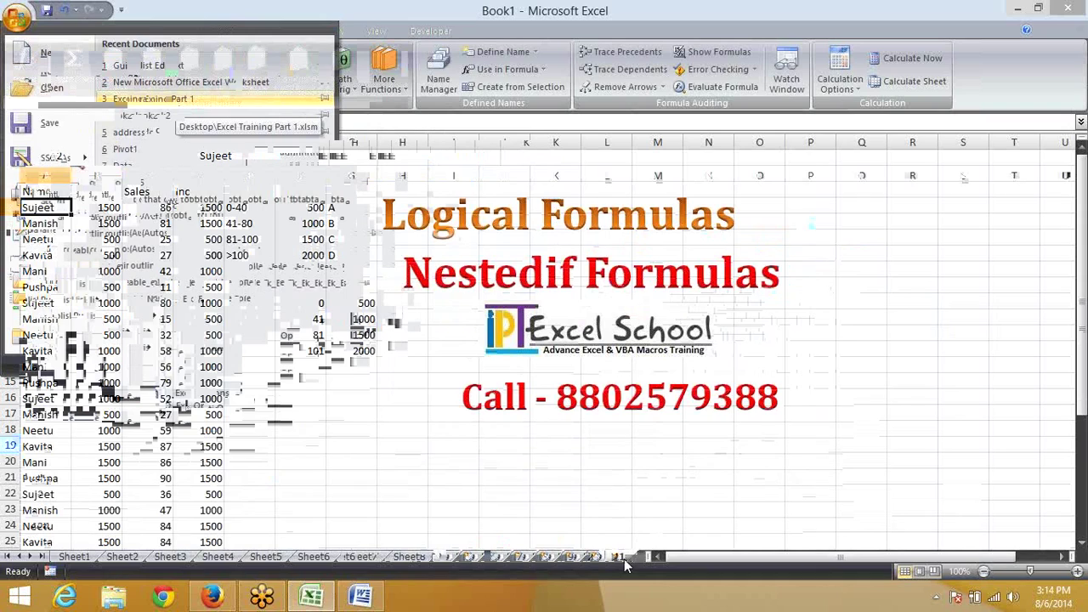
key("Down")
key("Down")
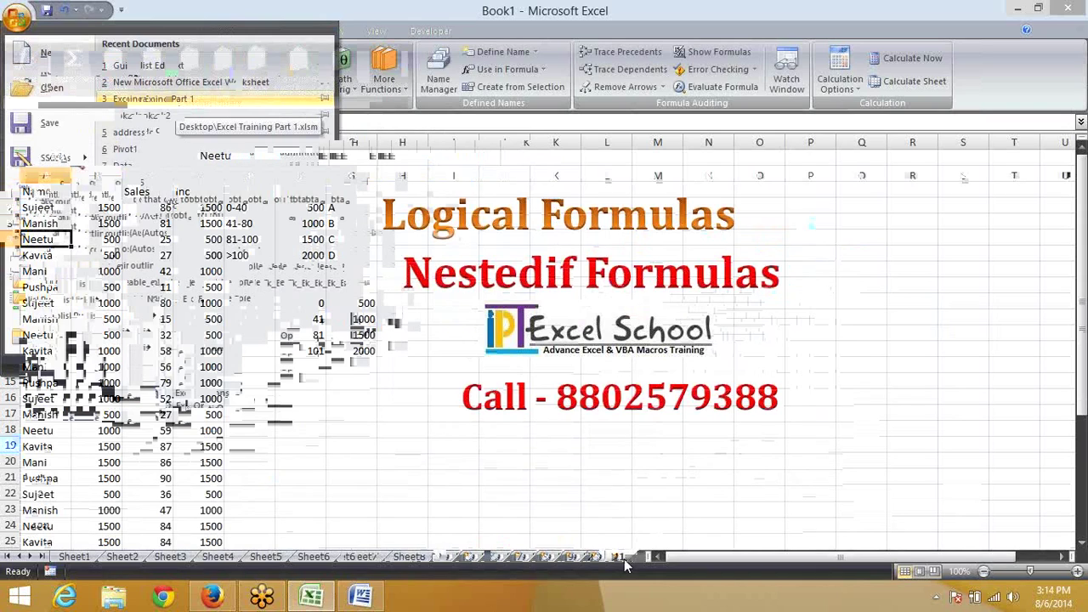
key("Up")
key("Up")
key("Up")
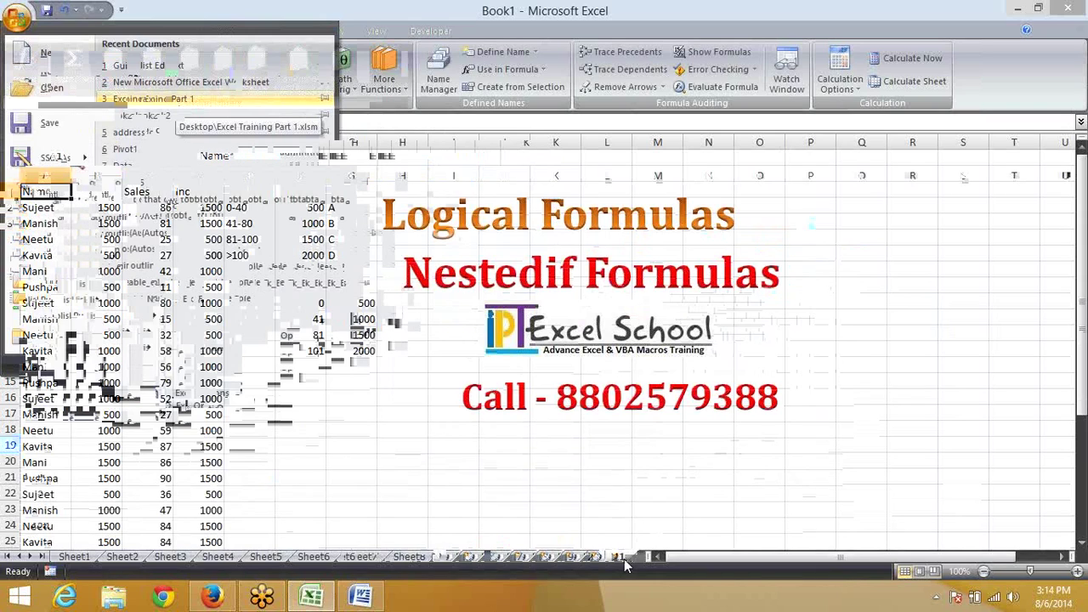
key("shift+Right")
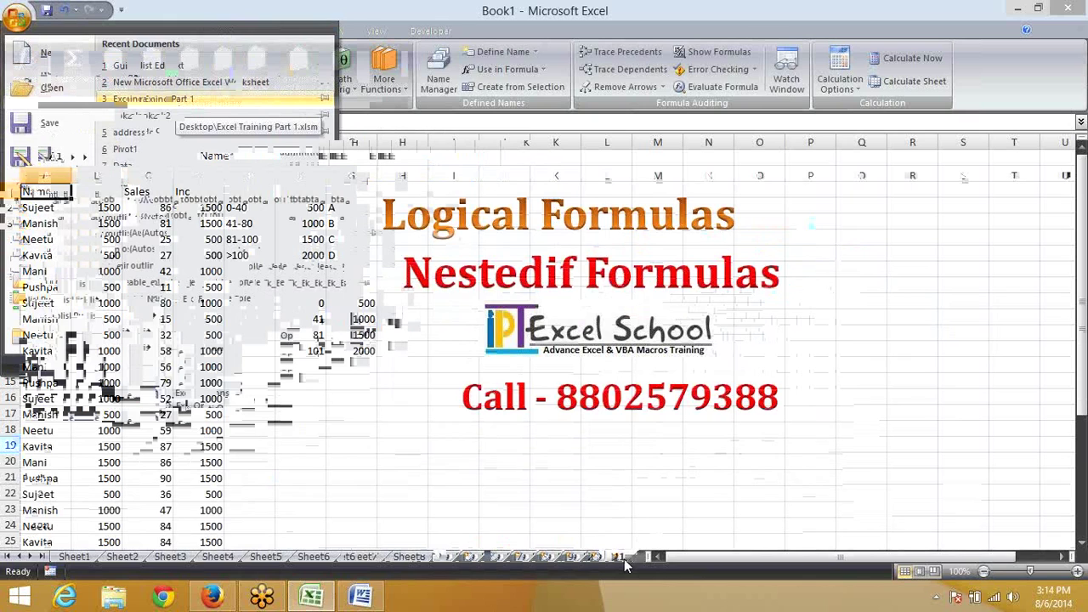
key("ctrl+shift+Down")
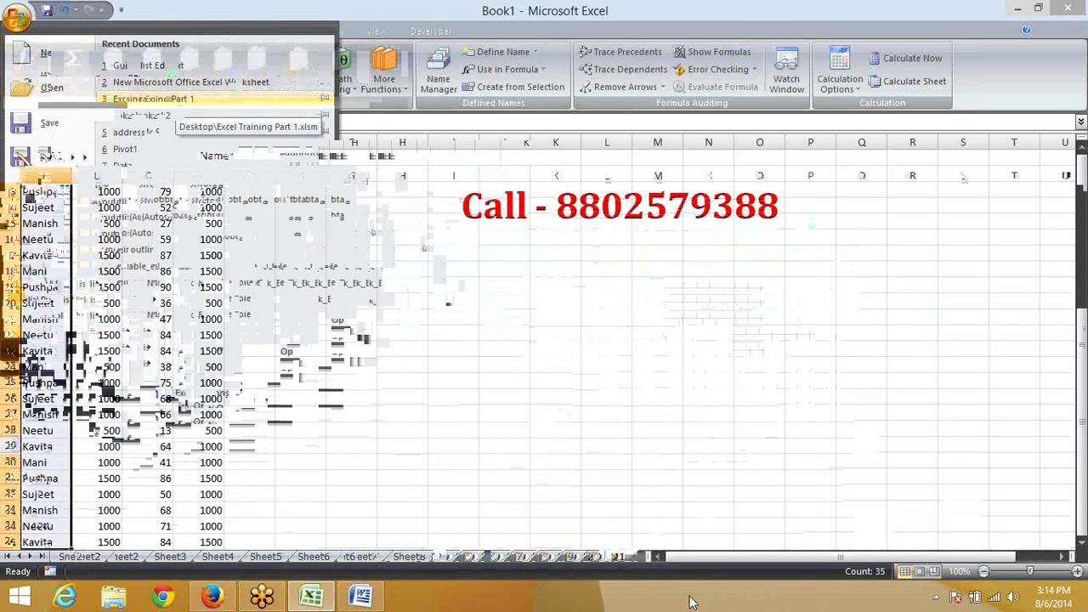
Step: Browse the sheets after the nested IF sheet through to the Array sheet
left_click(642, 561)
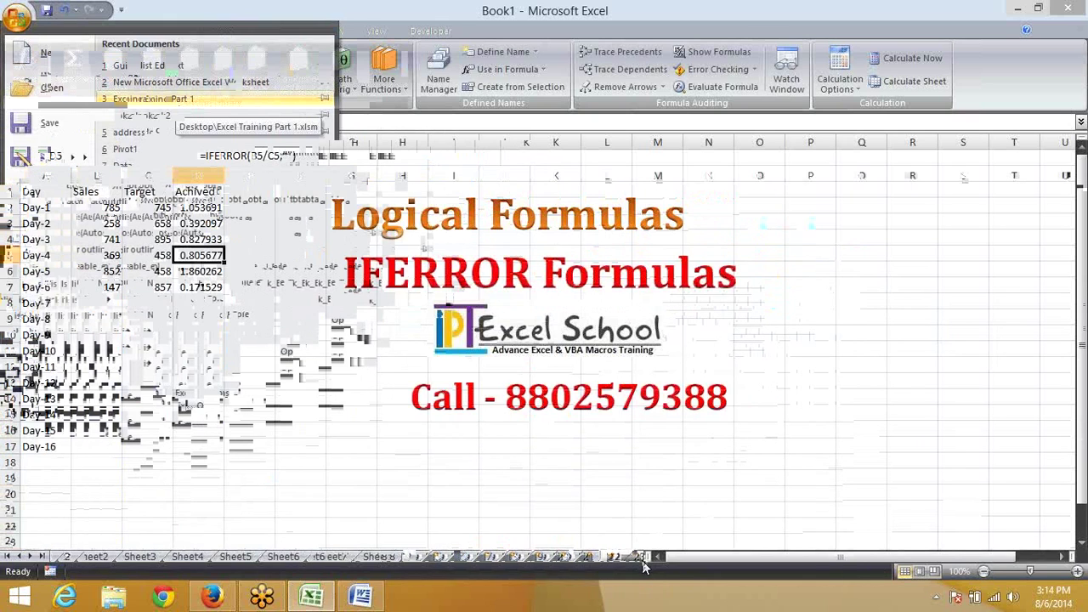
left_click(642, 560)
left_click(642, 561)
left_click(642, 560)
left_click(642, 561)
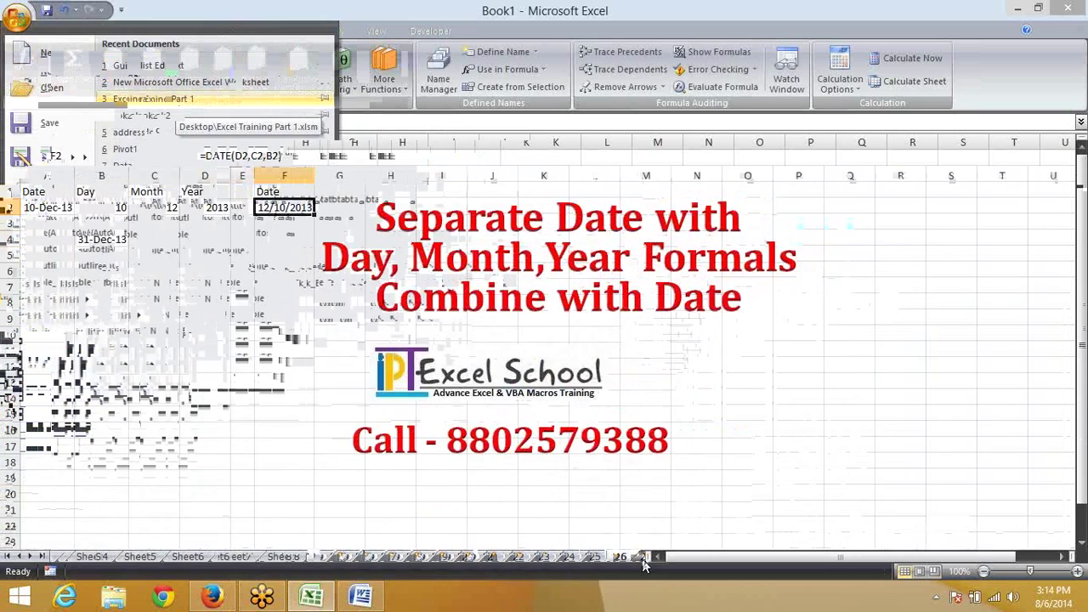
left_click(642, 561)
left_click(642, 561)
left_click(642, 561)
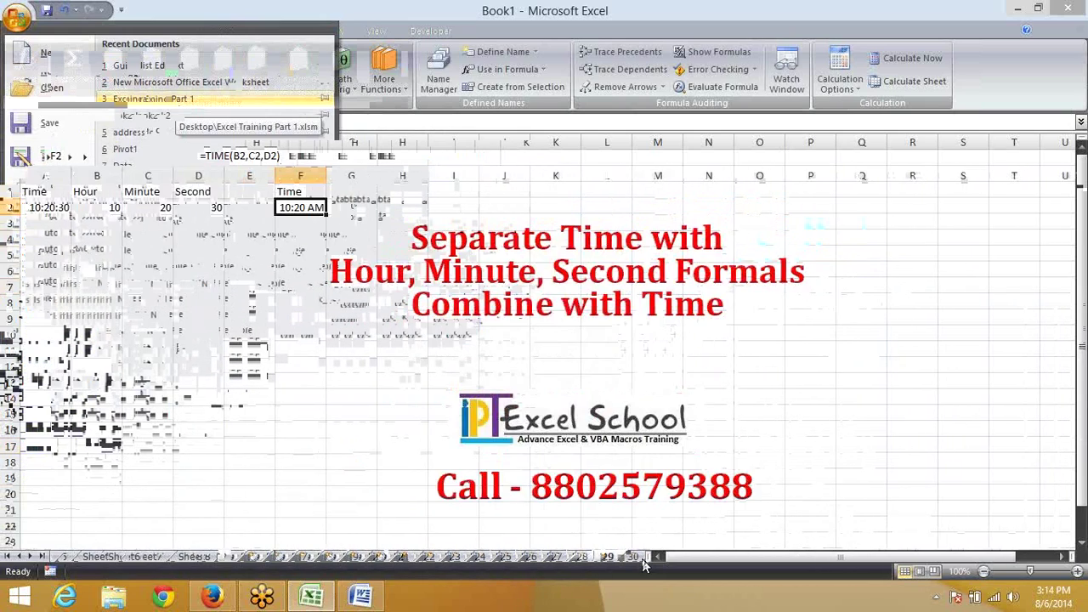
left_click(642, 560)
left_click(642, 560)
left_click(642, 560)
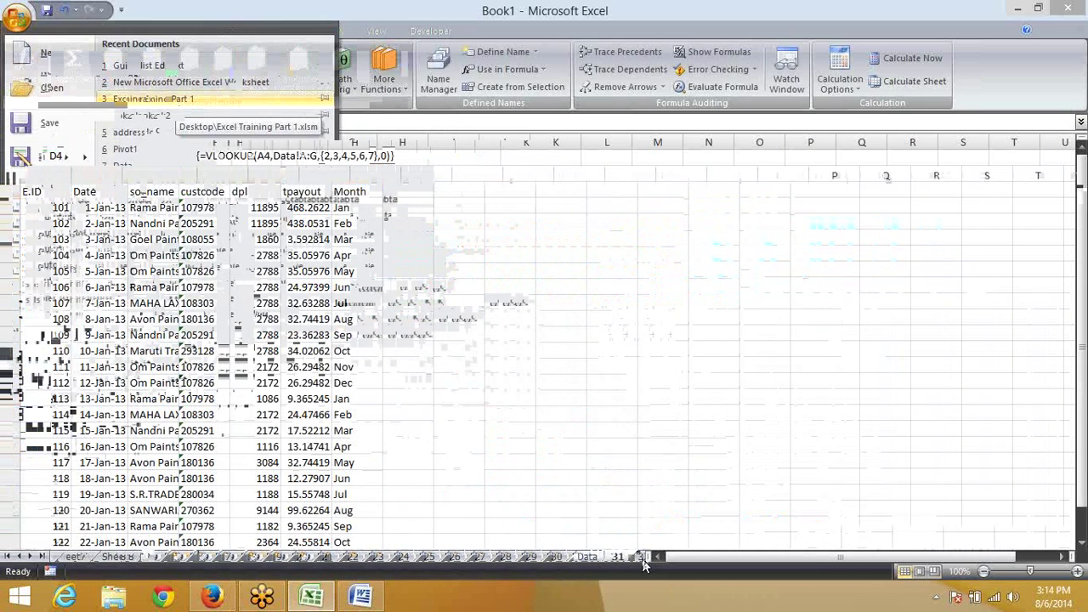
left_click(642, 561)
left_click(642, 561)
left_click(642, 560)
left_click(642, 560)
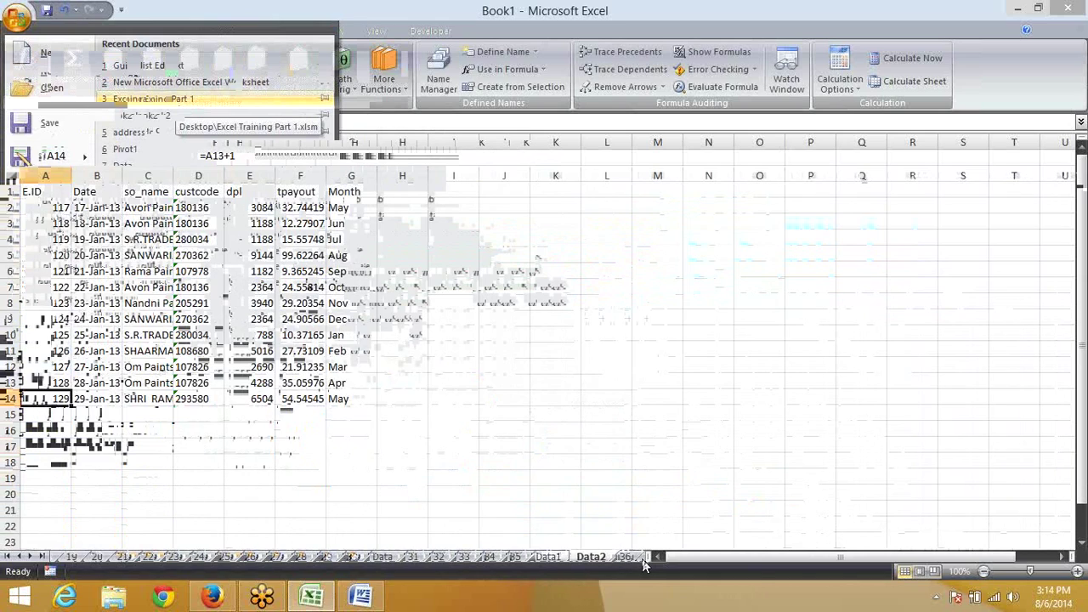
left_click(642, 560)
left_click(642, 560)
left_click(642, 561)
left_click(642, 560)
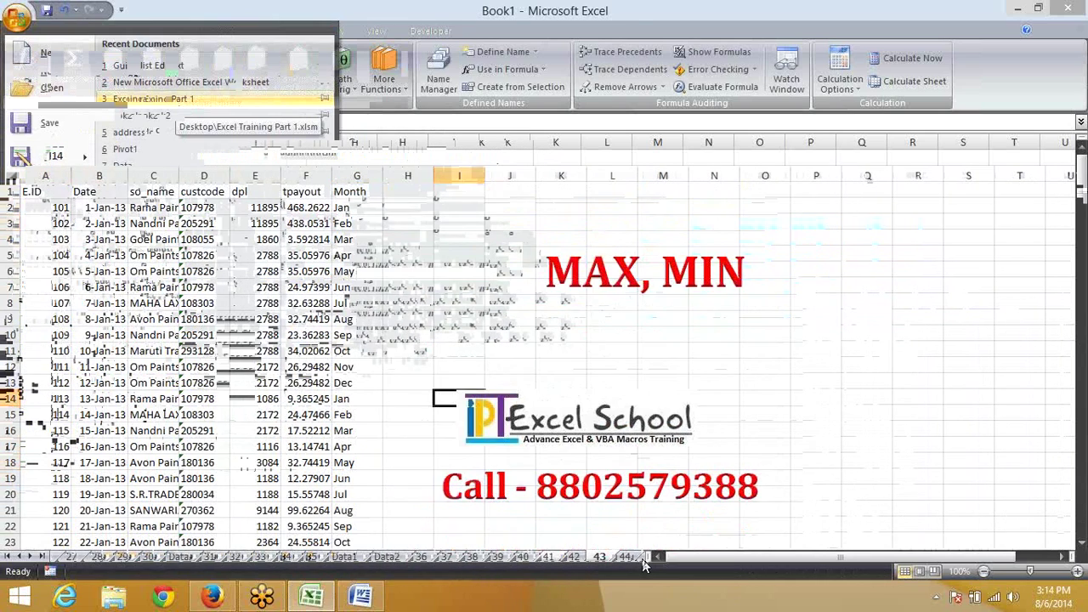
left_click(642, 560)
left_click(642, 561)
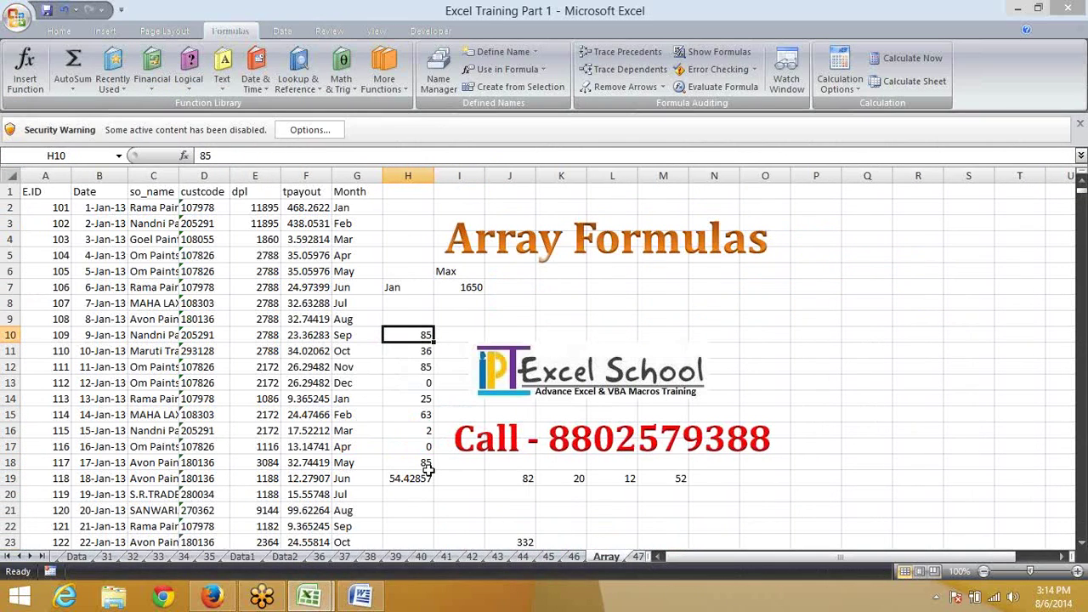
Step: Clear the old example values in columns H and I beside the data on the Array sheet
key("Up")
key("Up")
key("Up")
key("Up")
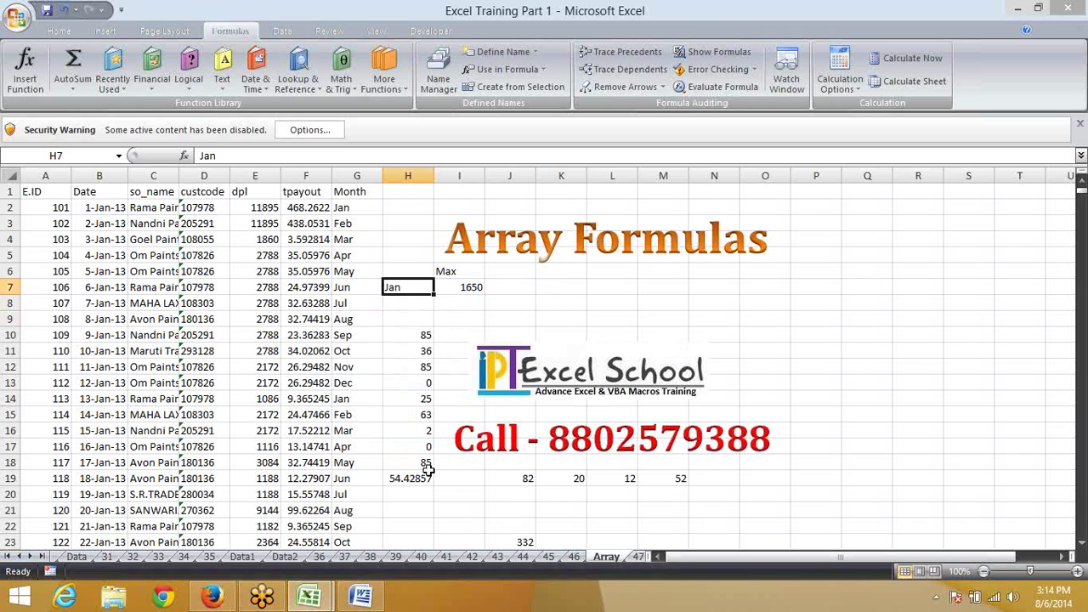
key("shift+Right")
key("shift+Down")
key("ctrl+shift+Down")
key("ctrl+shift+Down")
key("ctrl+shift+Down")
key("ctrl+shift+Down")
key("ctrl+shift+Down")
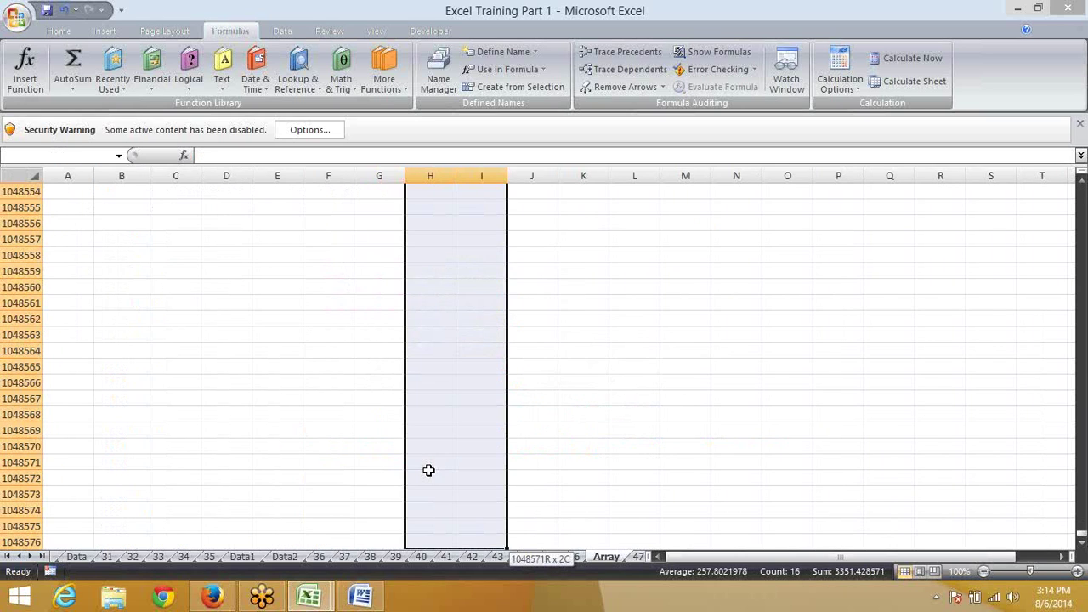
key("Up")
key("shift+Right")
key("shift+Down")
key("shift+Down")
key("shift+Down")
key("shift+Down")
key("shift+Down")
key("shift+Down")
key("shift+Down")
key("shift+Down")
key("shift+Down")
key("shift+Down")
key("shift+Down")
key("shift+Down")
key("shift+Down")
key("shift+Down")
key("shift+Down")
key("shift+Down")
key("shift+Down")
key("shift+Down")
key("shift+Down")
key("shift+Down")
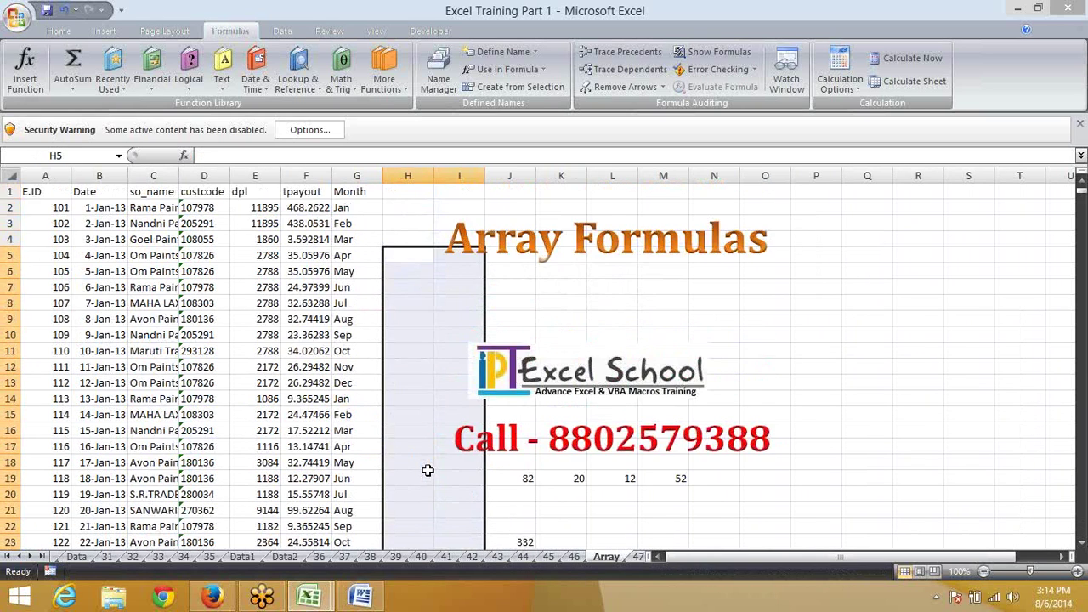
Step: Resolve the security warning, keeping the option to be protected from unknown content
key("Left")
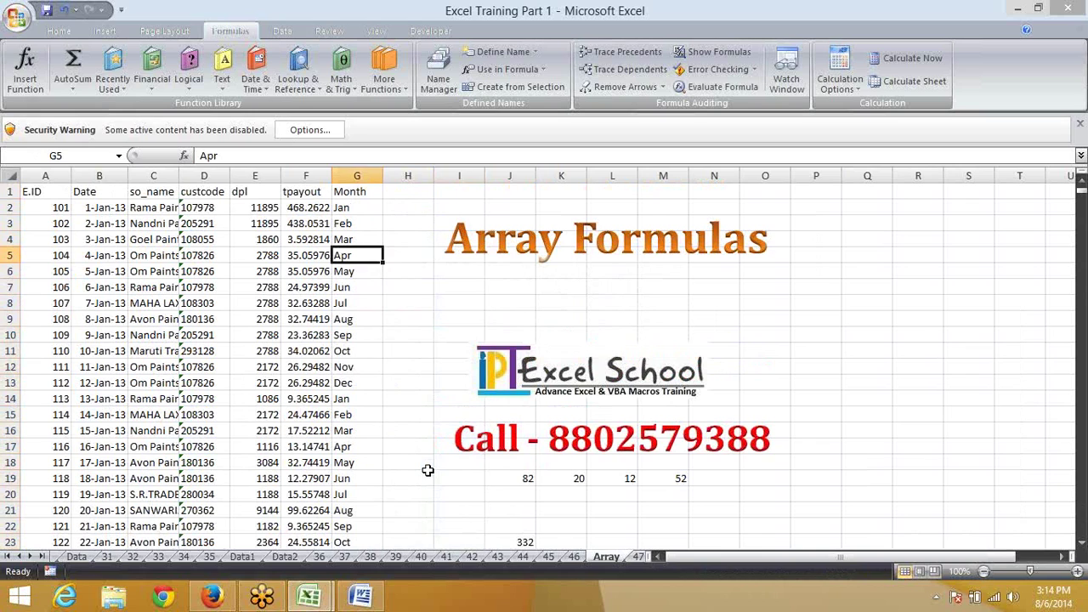
key("Home")
key("Right")
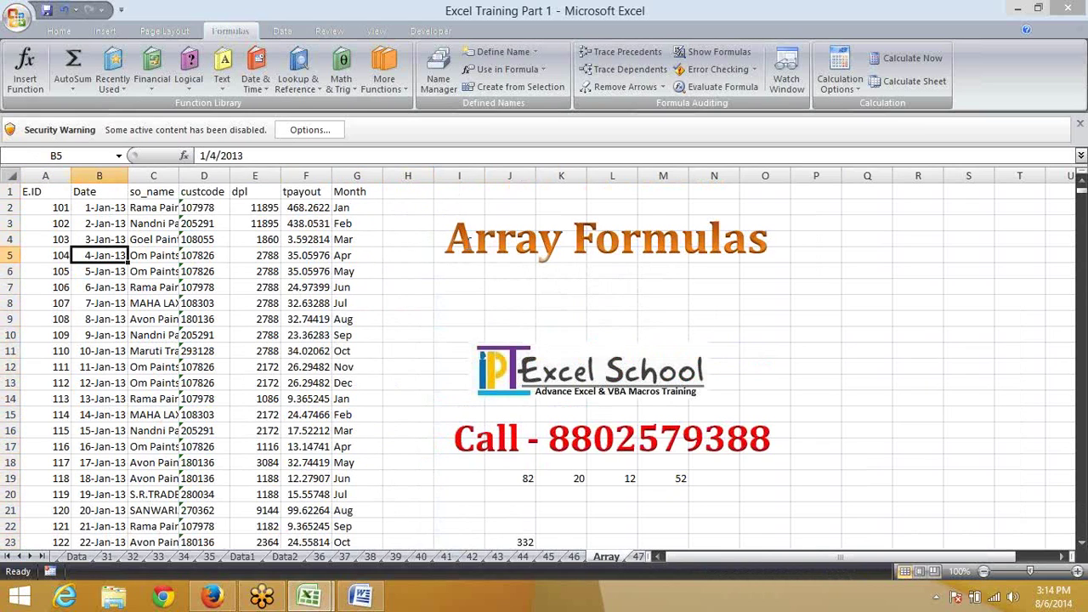
left_click(298, 133)
left_click(629, 443)
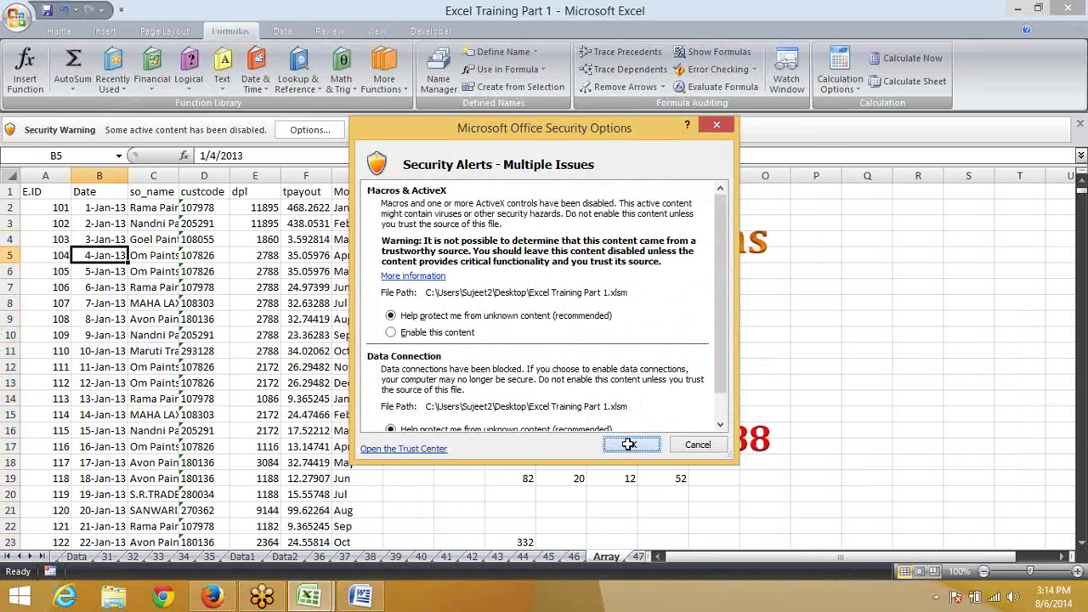
Step: Clear the leftover values in J18:M24 and auto-fit the width of the so_name column
left_click_drag(525, 431, 687, 527)
key("Delete")
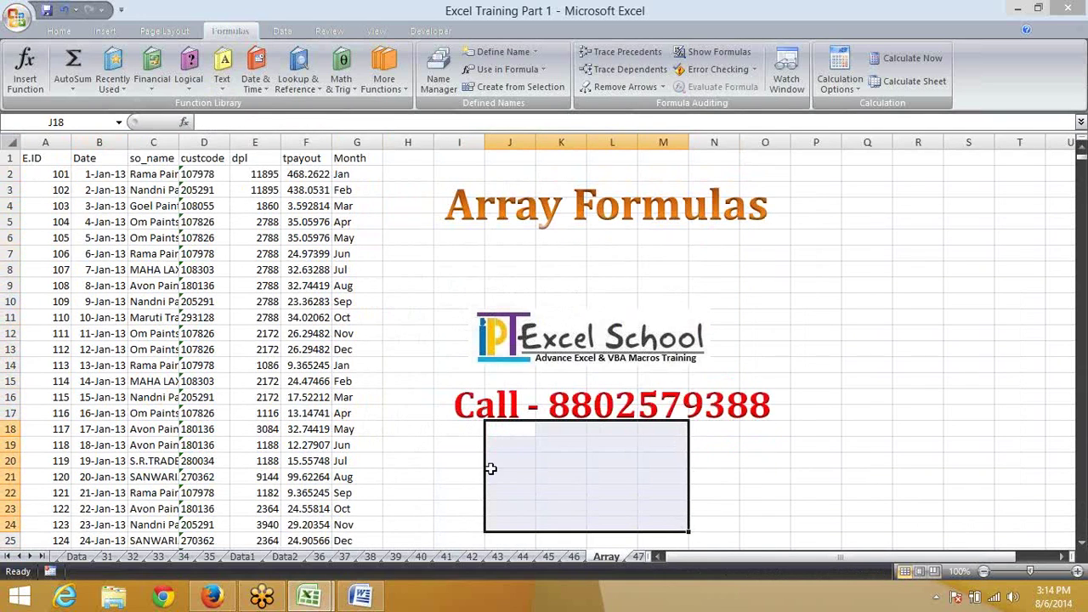
double_click(179, 142)
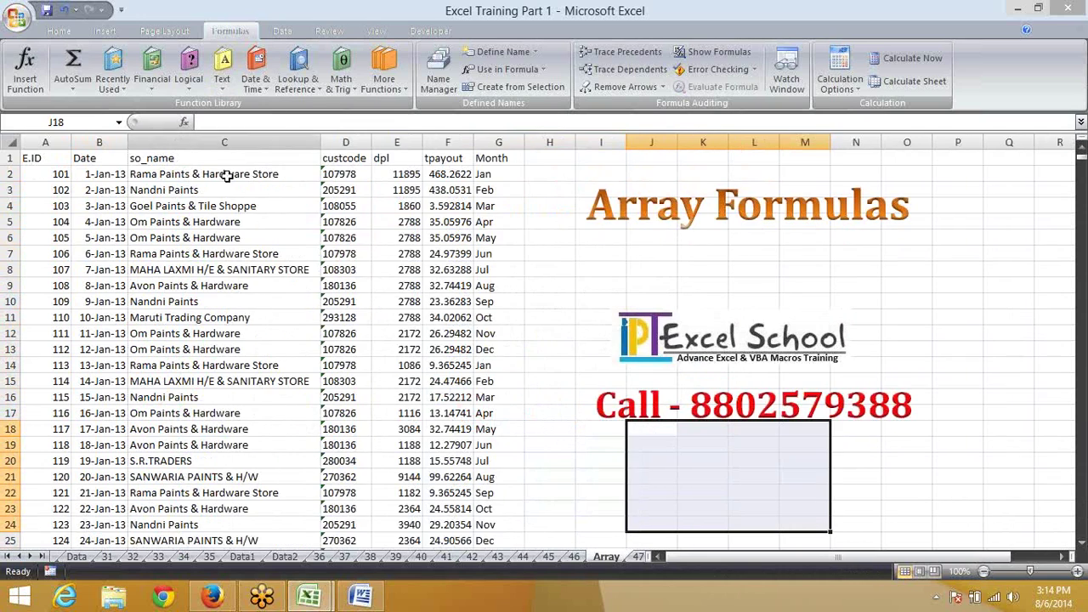
Step: Copy Jan from G2 into J19 as a heading, and enter Feb in K19 and Mar in L19
left_click(485, 174)
key("ctrl+c")
left_click(633, 444)
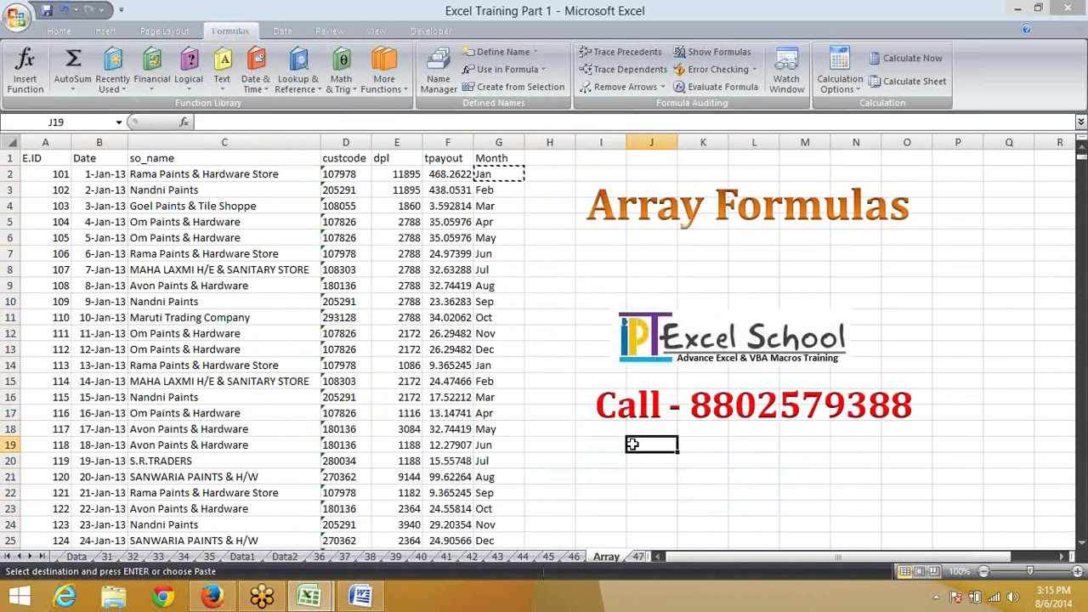
key("ctrl+v")
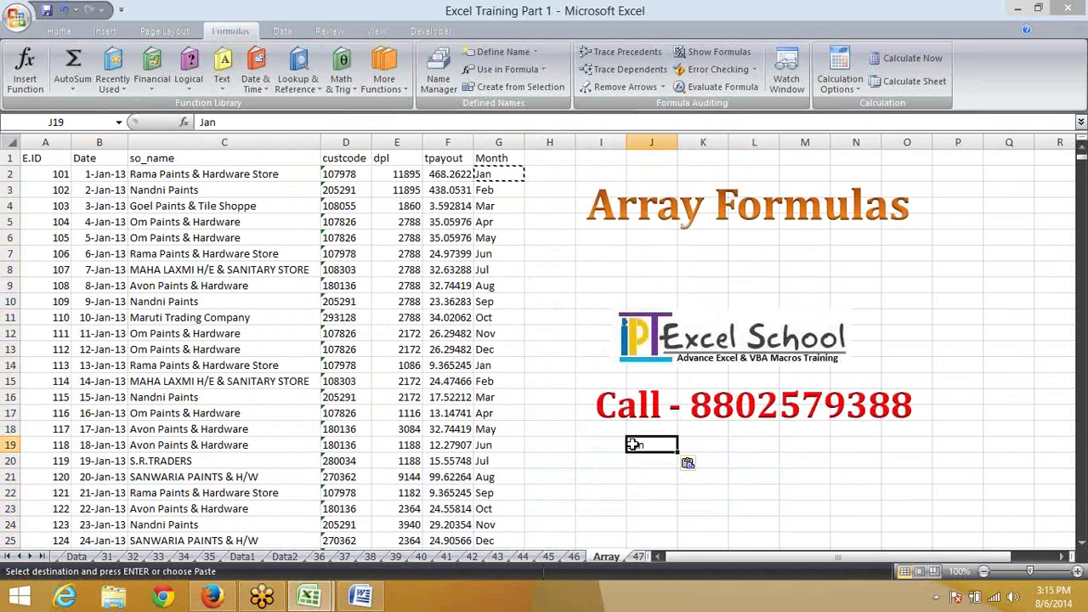
key("Right")
type("Feb")
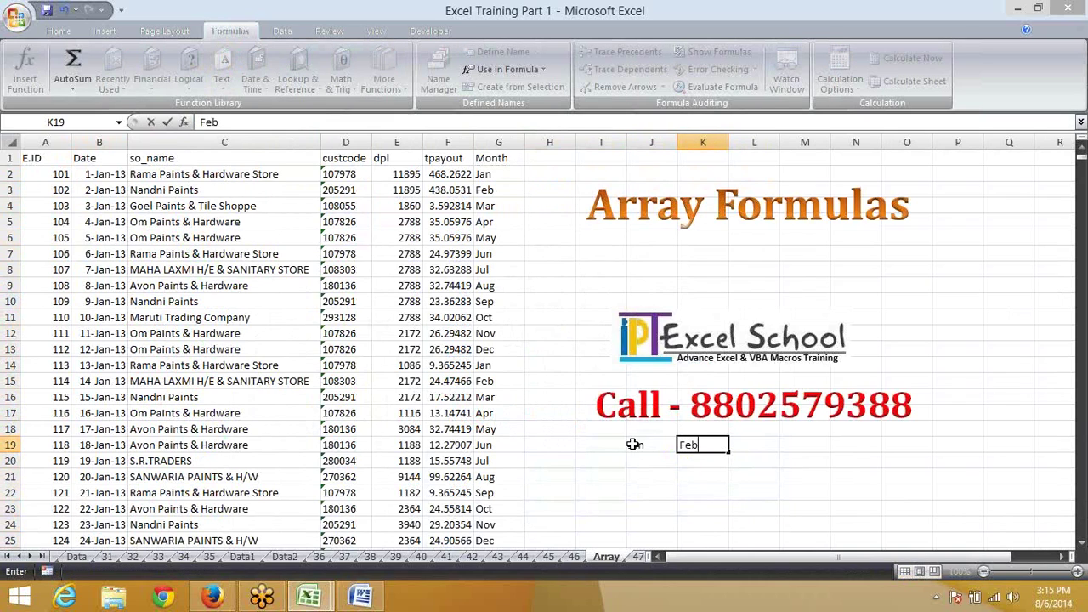
key("Right")
type("Mar")
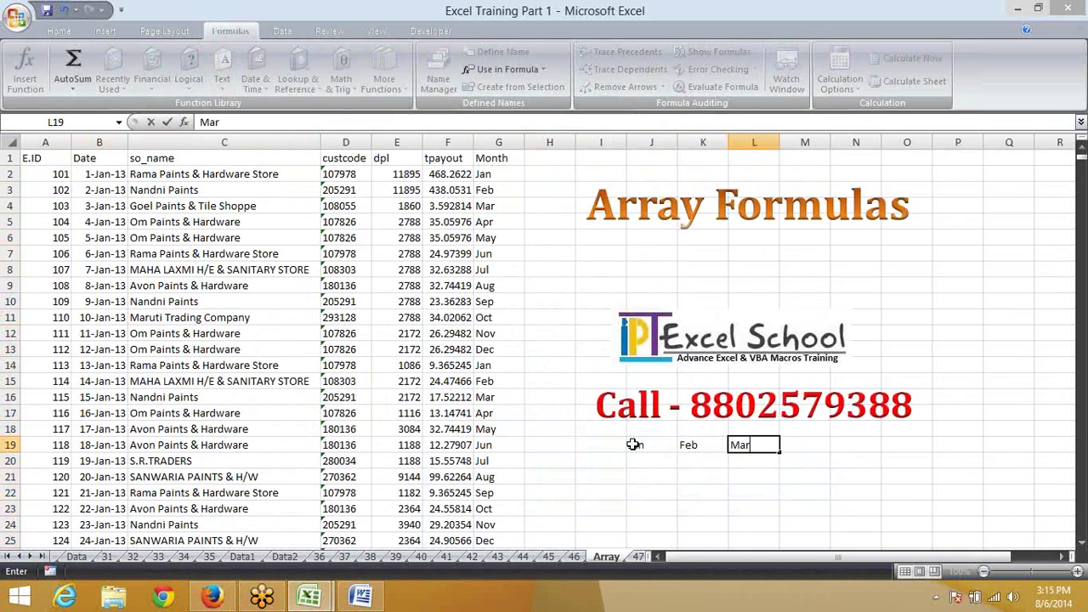
left_click(630, 462)
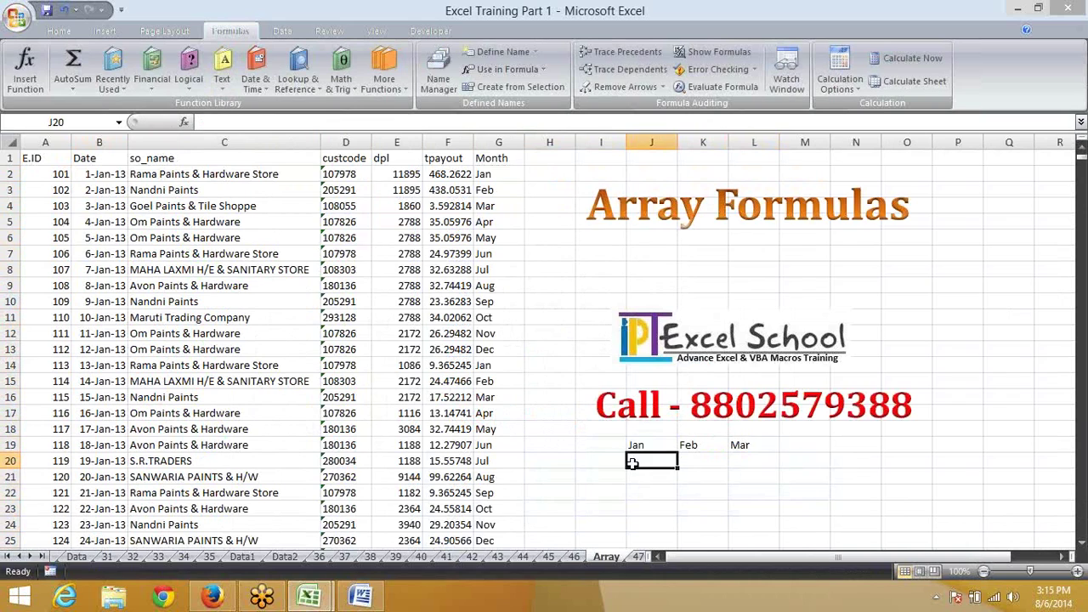
Step: Start a SUMIF formula in J20 with the whole Month column, G:G, as its range
left_click(857, 39)
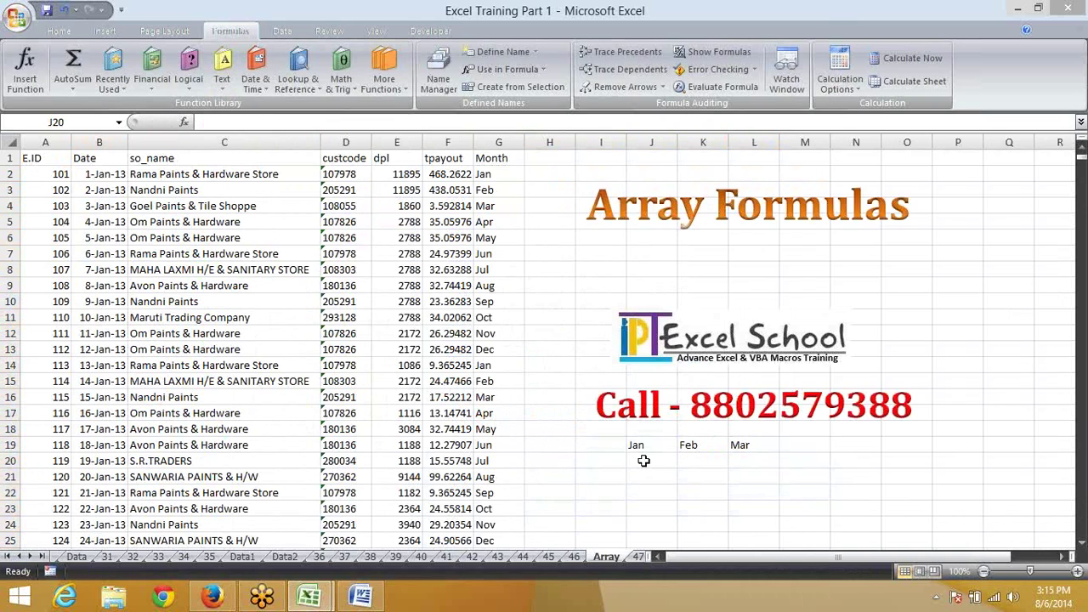
left_click(644, 460)
type("=sum")
key("Down")
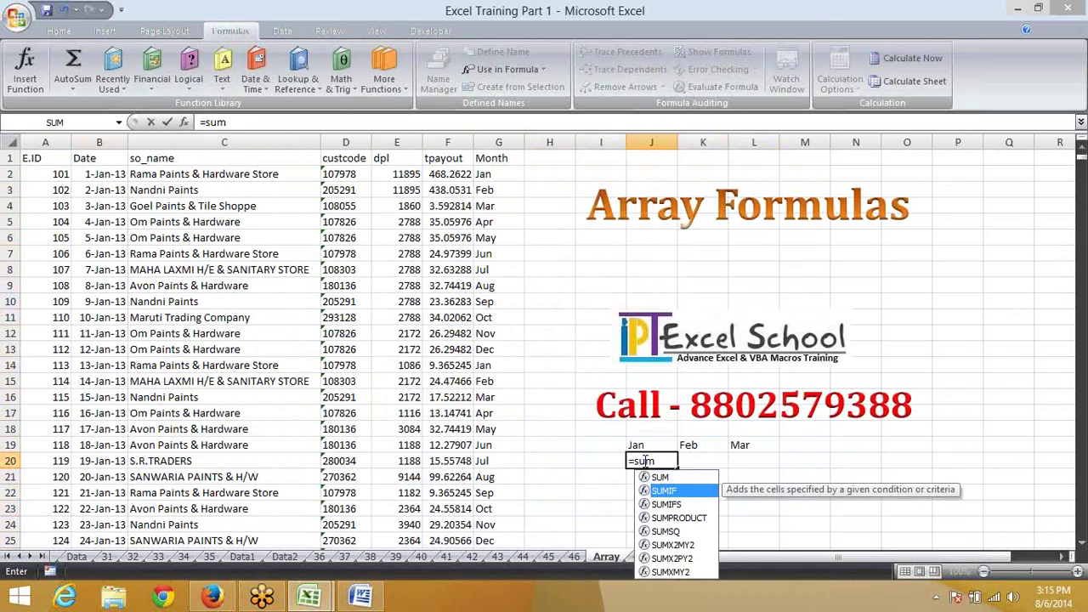
key("Tab")
key("Left")
key("Left")
key("Left")
key("Left")
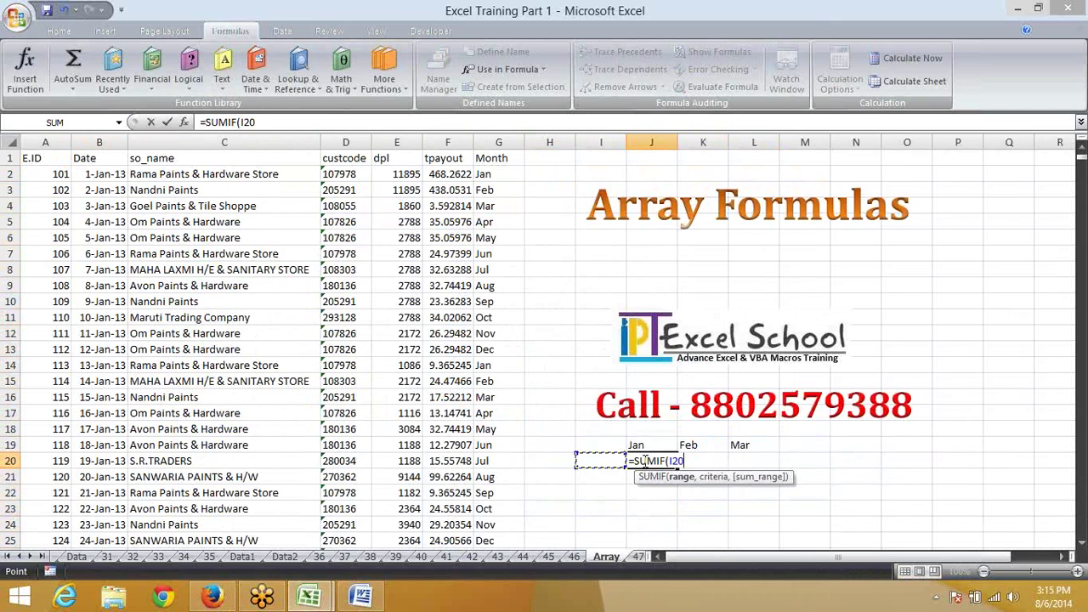
key("Right")
key("ctrl+space")
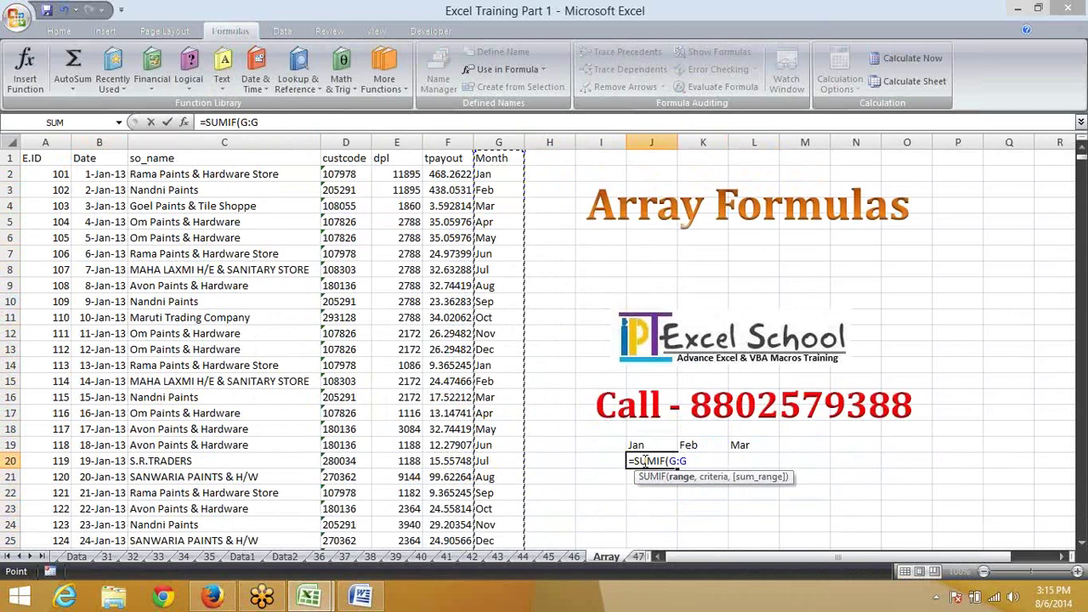
type(",")
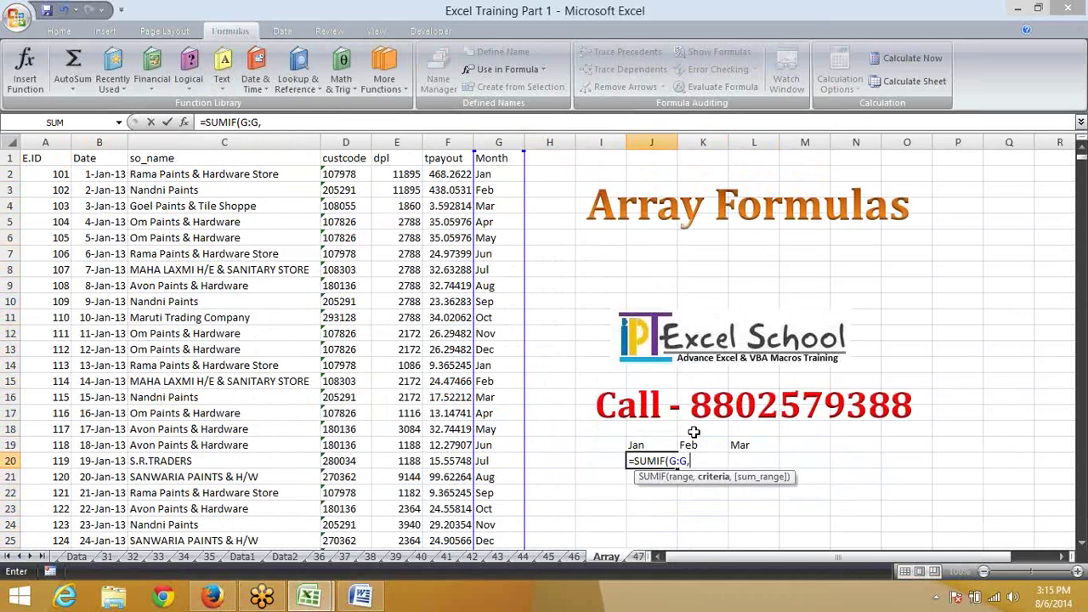
Step: Complete the J20 formula with J19 as the criteria and the dpl column E:E as the sum range
left_click(658, 445)
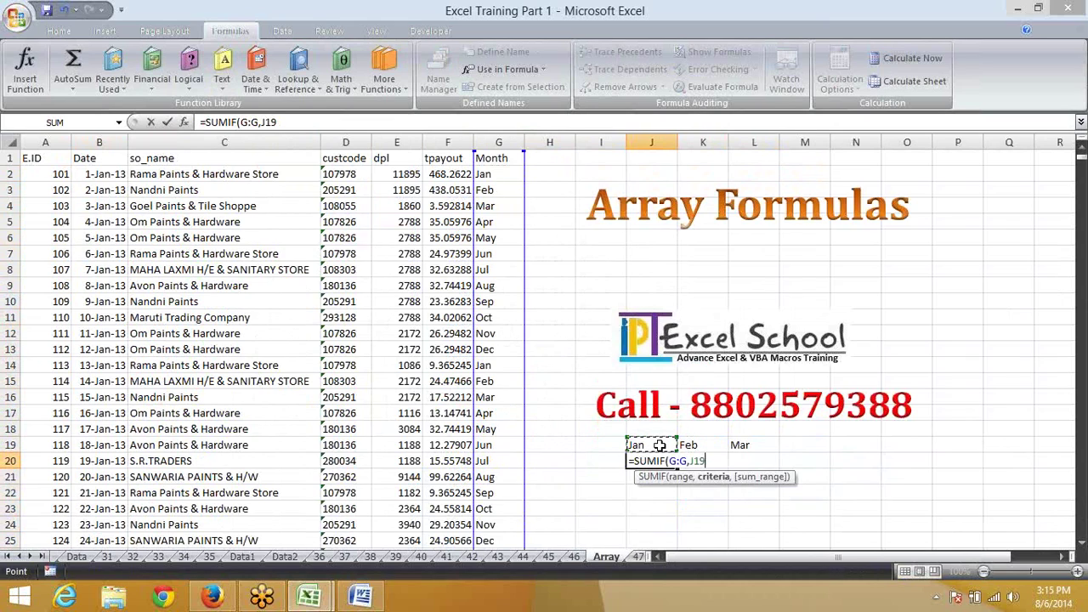
type(",")
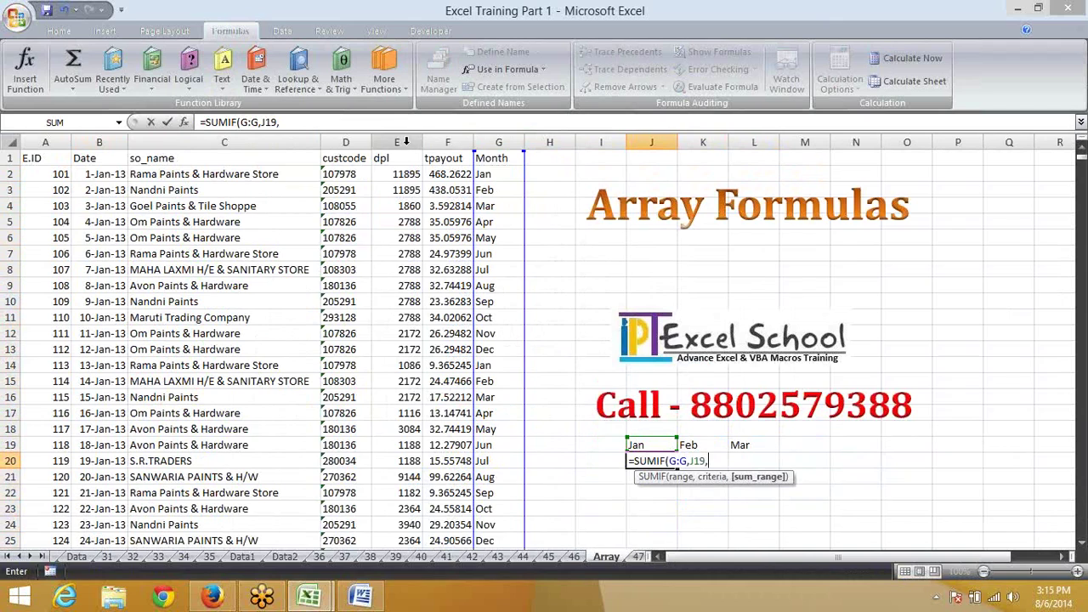
left_click(405, 142)
key("ctrl+Return")
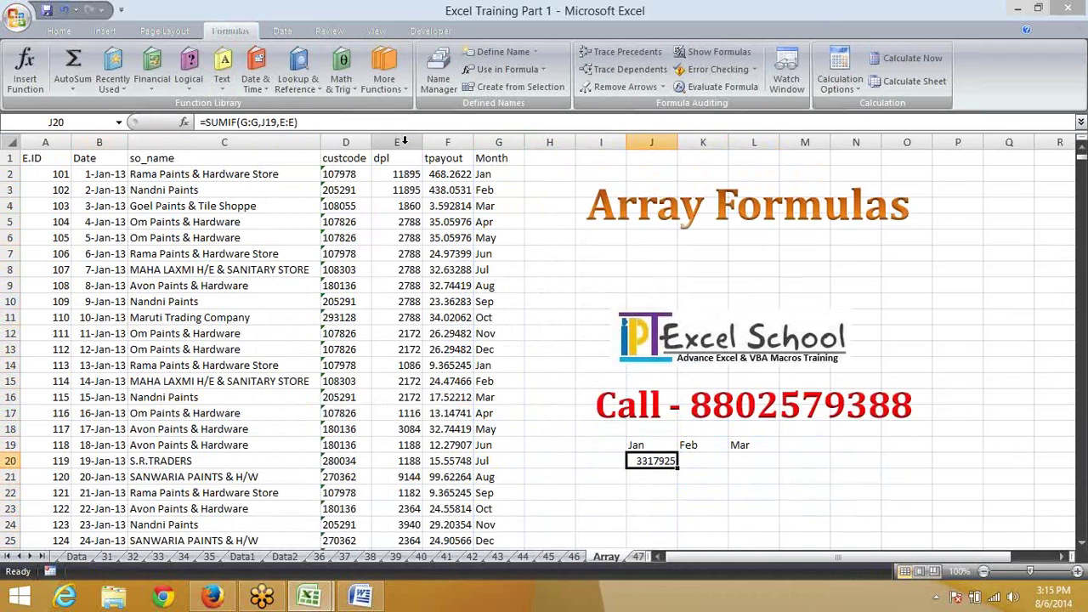
key("Right")
key("Right")
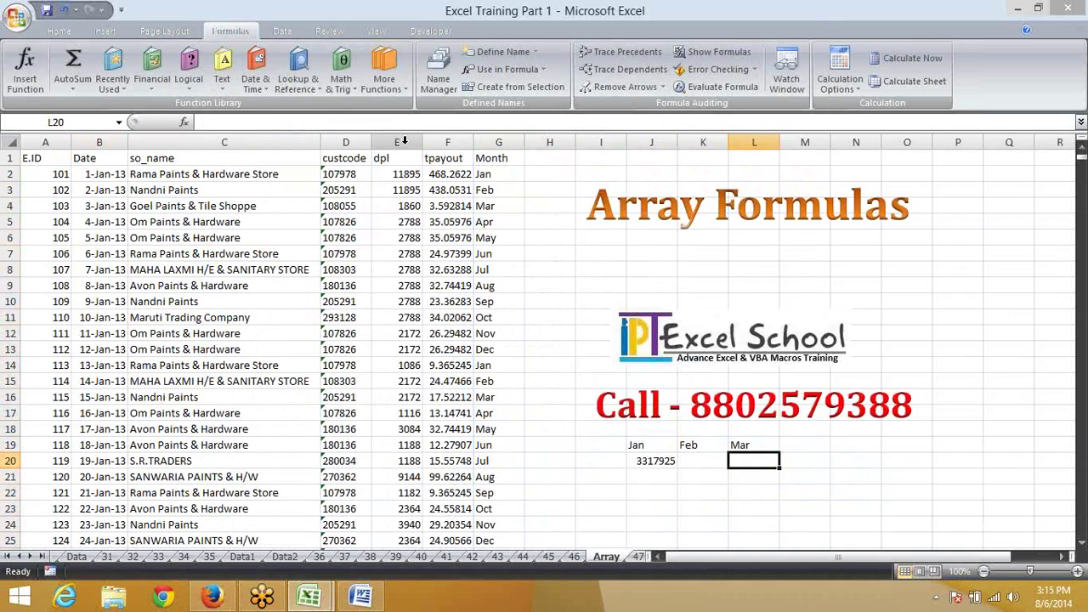
key("Left")
key("Left")
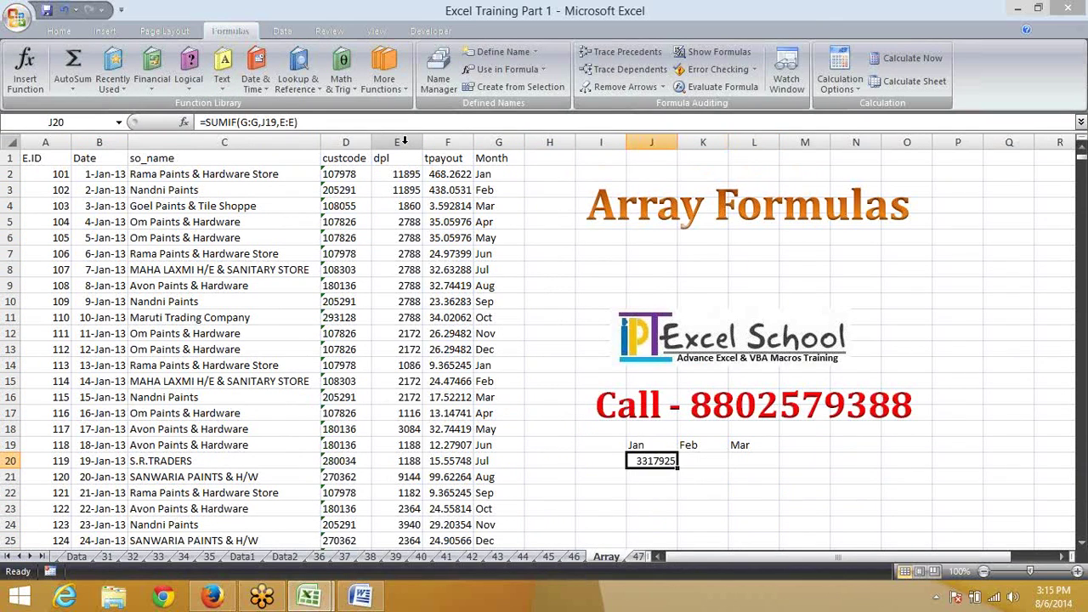
double_click(268, 121)
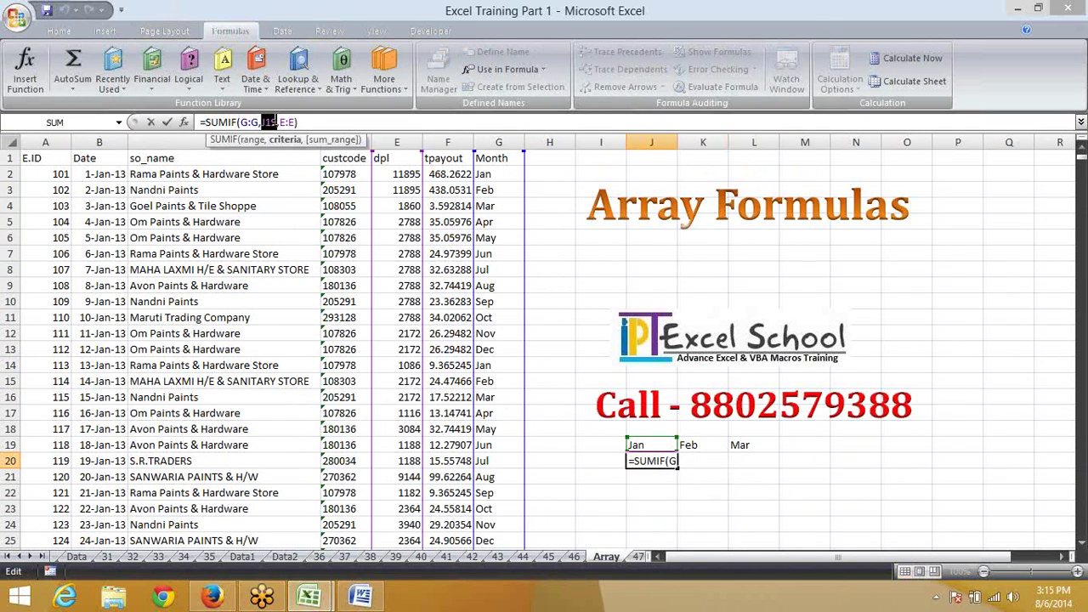
type("{")
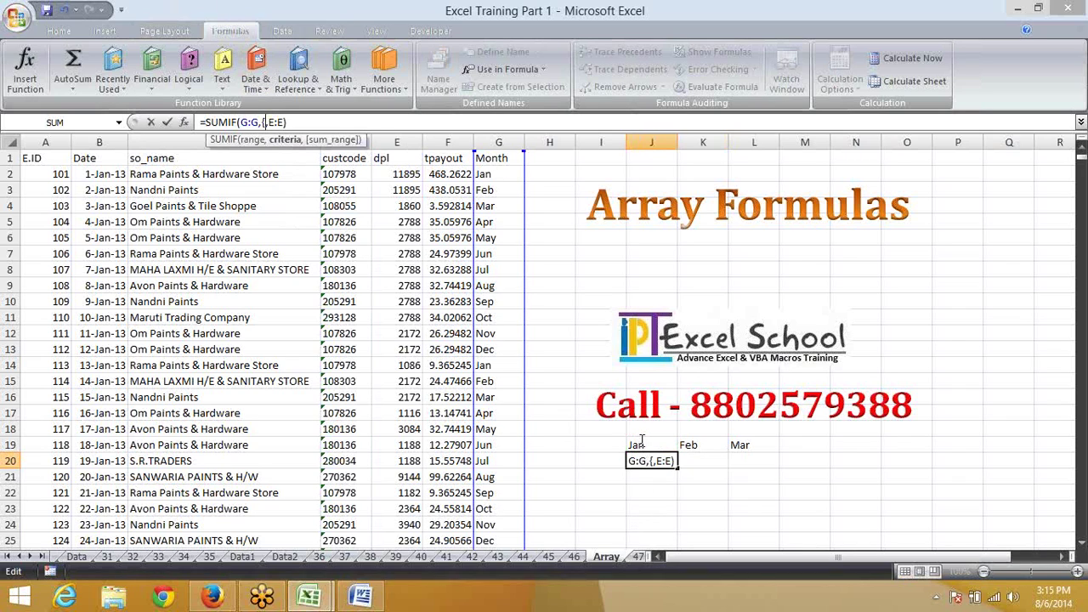
key("Return")
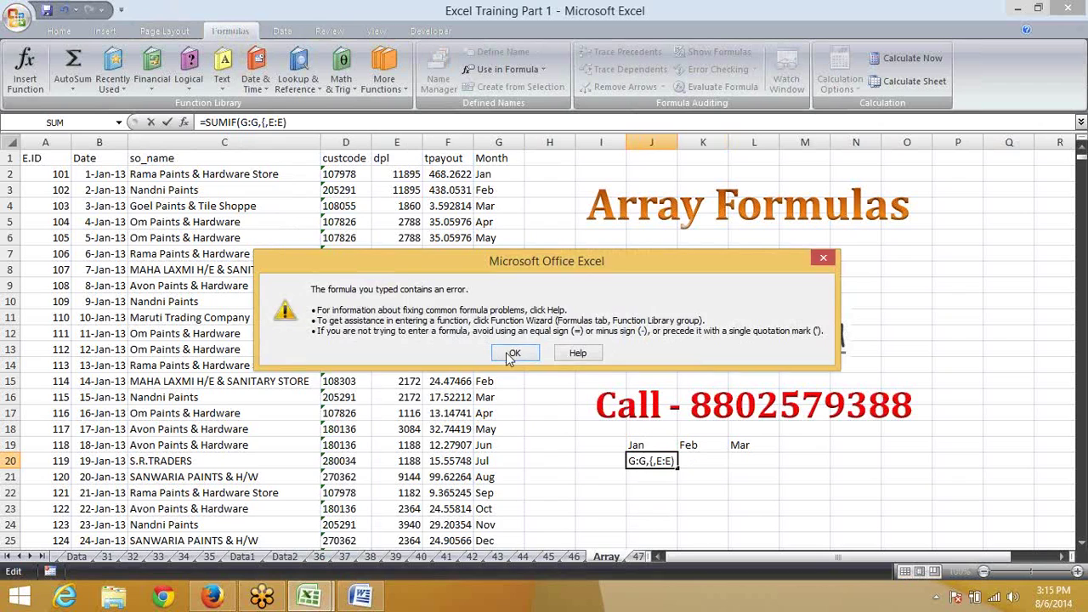
left_click(514, 352)
Step: Complete the J20 SUMIF formula with the month headings J19:L19 as criteria and column E:E as the sum range
key("BackSpace")
key("BackSpace")
key("BackSpace")
key("BackSpace")
key("BackSpace")
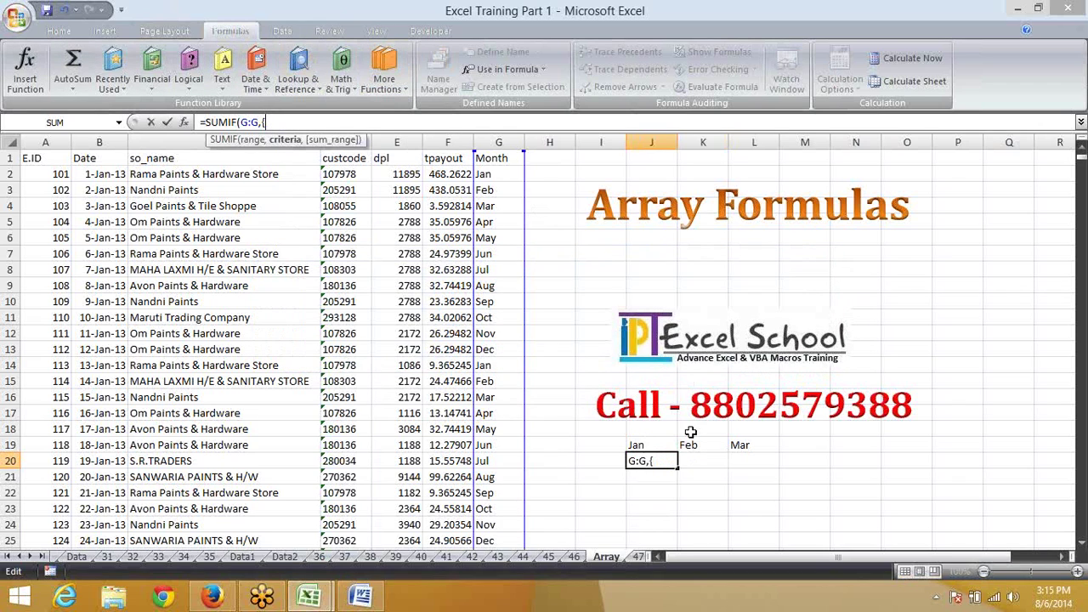
key("BackSpace")
left_click_drag(638, 445, 734, 446)
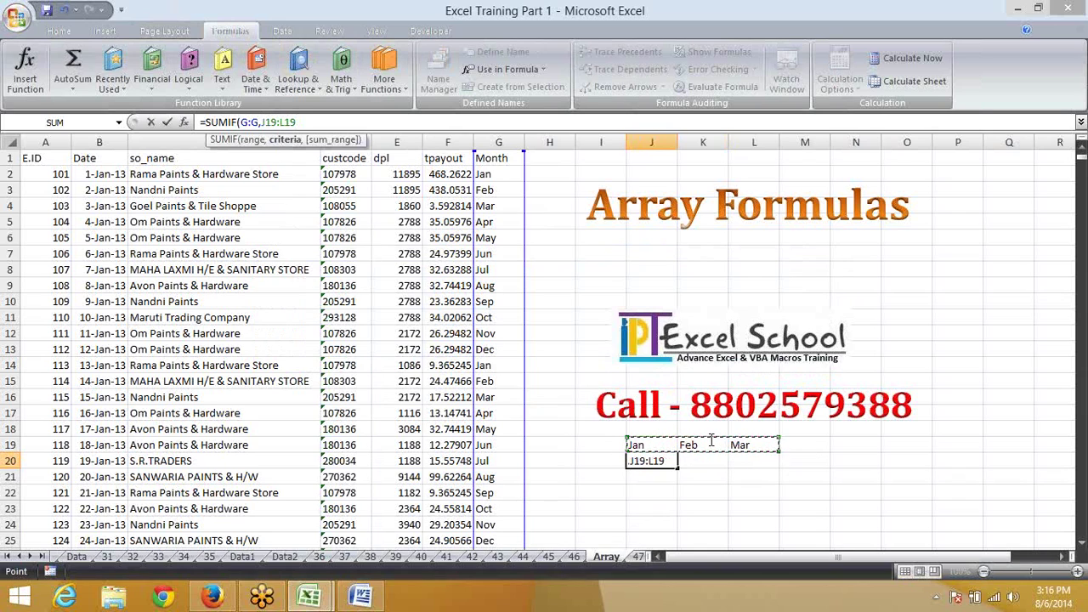
type(",")
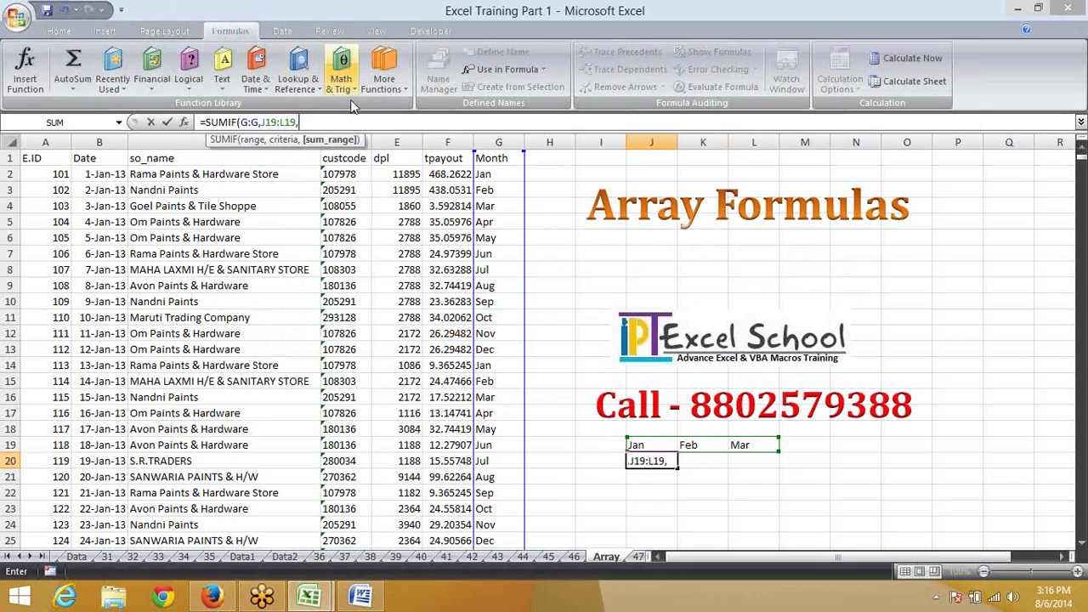
left_click(404, 142)
key("ctrl+Return")
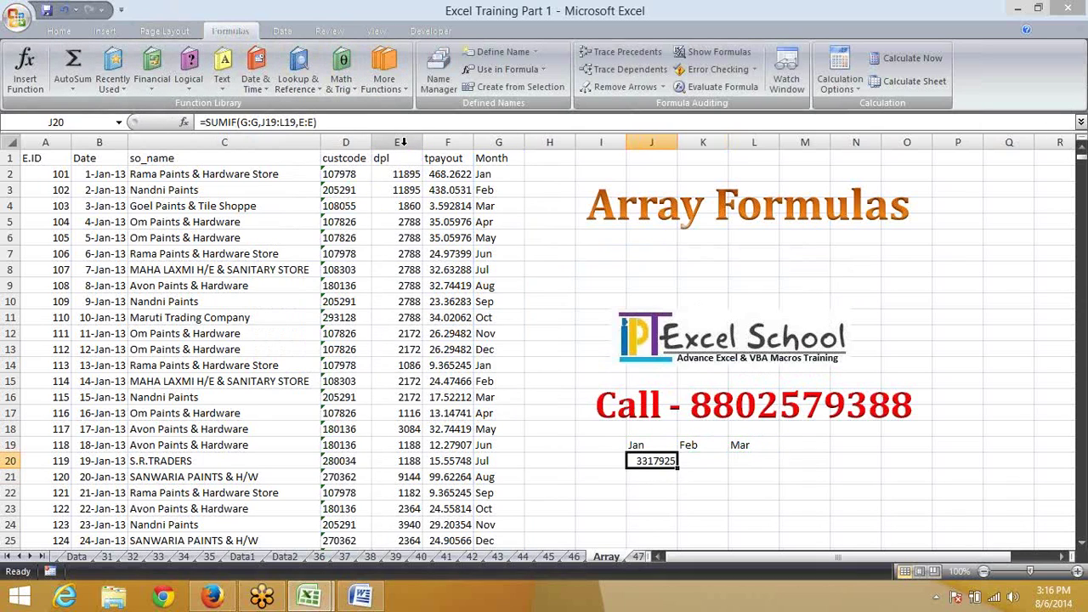
Step: Enter the J20 SUMIF formula as one array formula across J20:L20
key("shift+Right")
key("shift+Right")
key("F2")
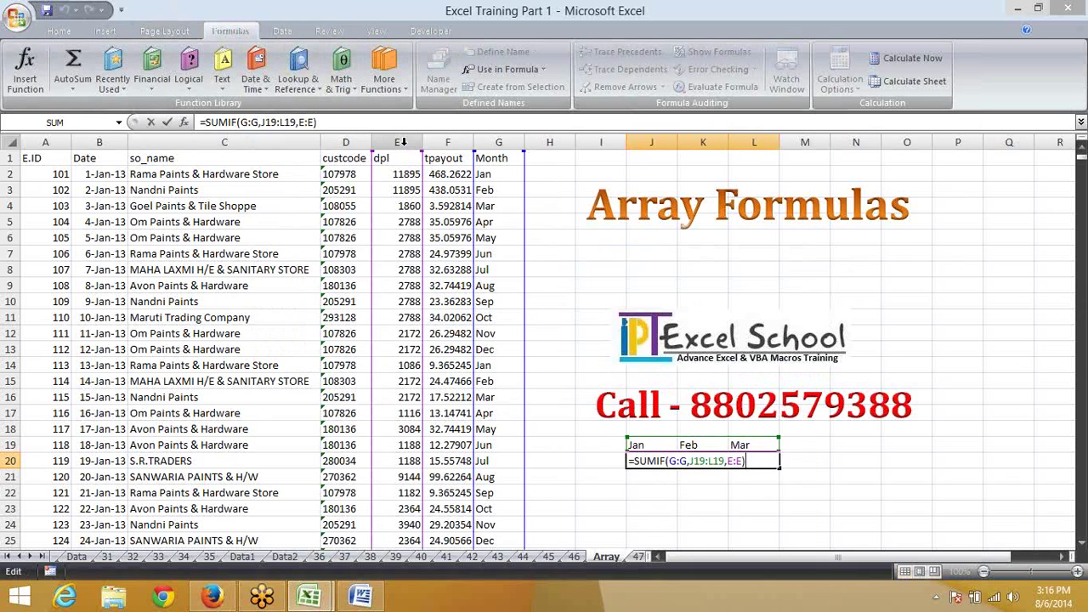
key("ctrl+shift+Return")
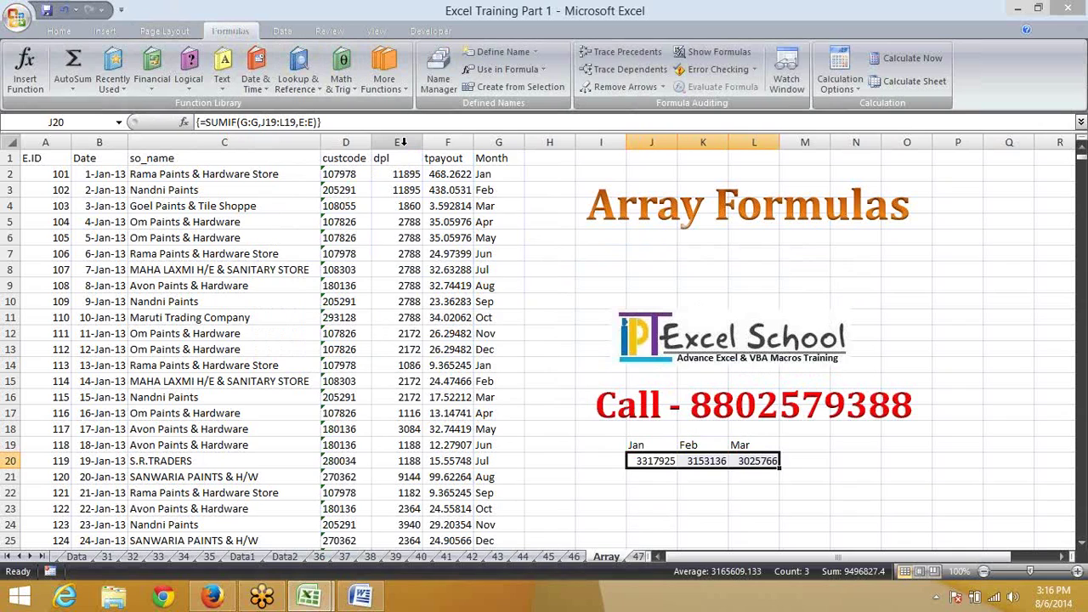
Step: Add up the three monthly results in M20 with =SUM(J20:L20)
key("Down")
key("Left")
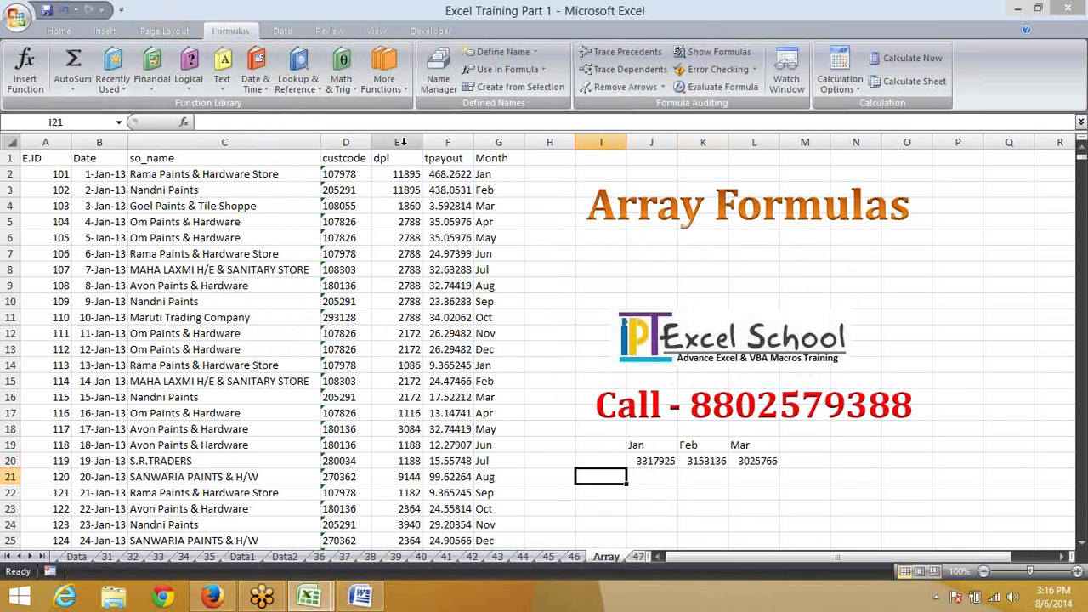
key("Up")
key("Right")
key("Right")
key("Right")
key("Right")
type("=SUM(J20:L20)")
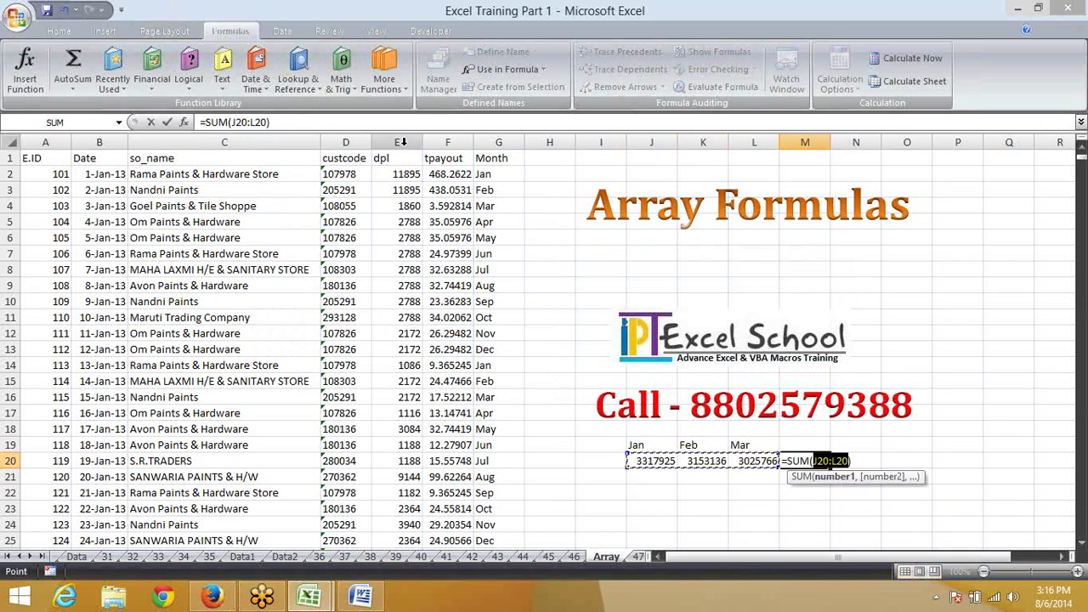
key("Return")
Step: Clear the month headings and their totals from J19:M20
key("Up")
key("shift+Left")
key("shift+Left")
key("shift+Left")
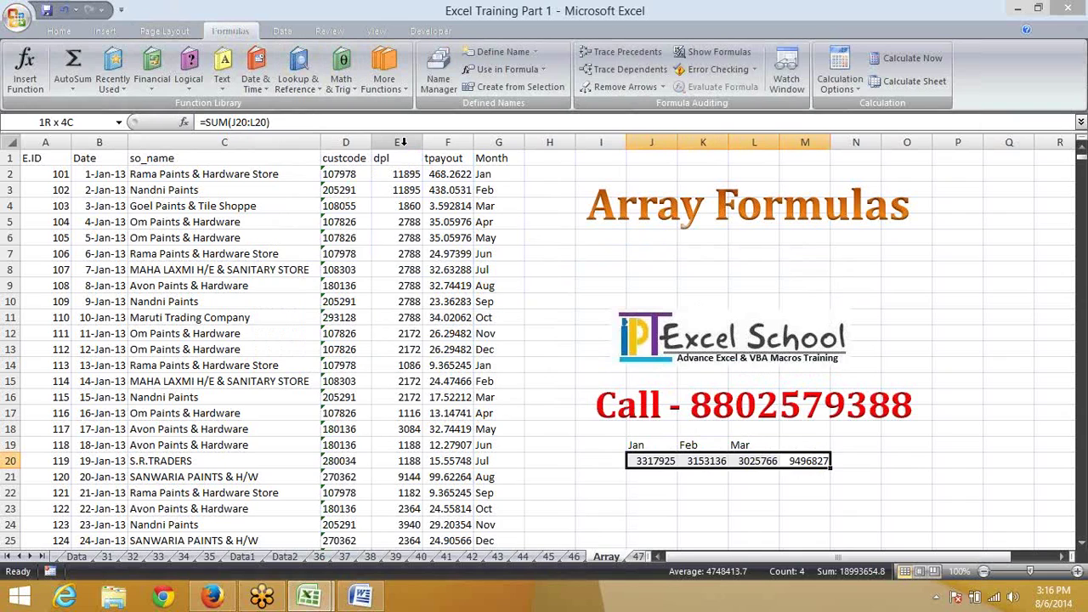
key("shift+Up")
key("Delete")
Step: Enter the label JAN+FEB+MAR in I20
key("Left")
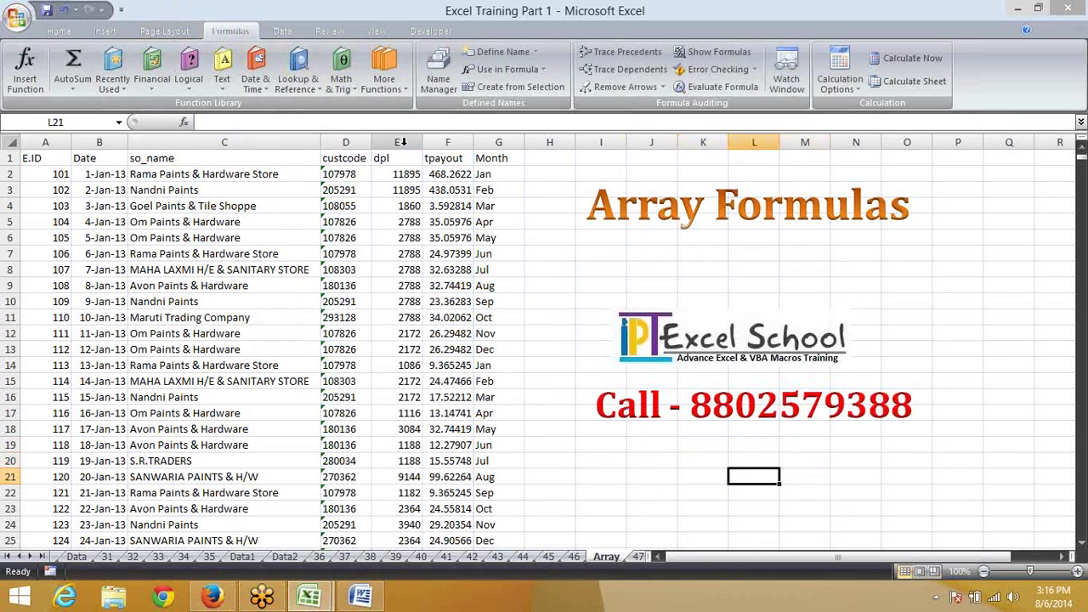
key("Left")
key("Left")
key("Left")
type("JN")
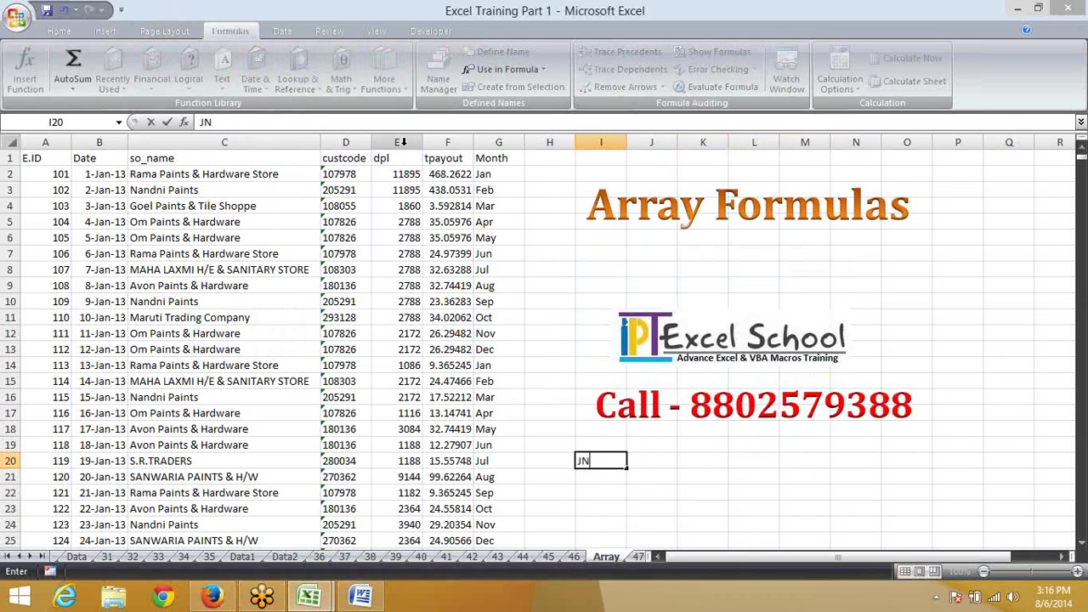
key("BackSpace")
type("AN+feb")
key("BackSpace")
key("BackSpace")
key("BackSpace")
type("FEB+MA")
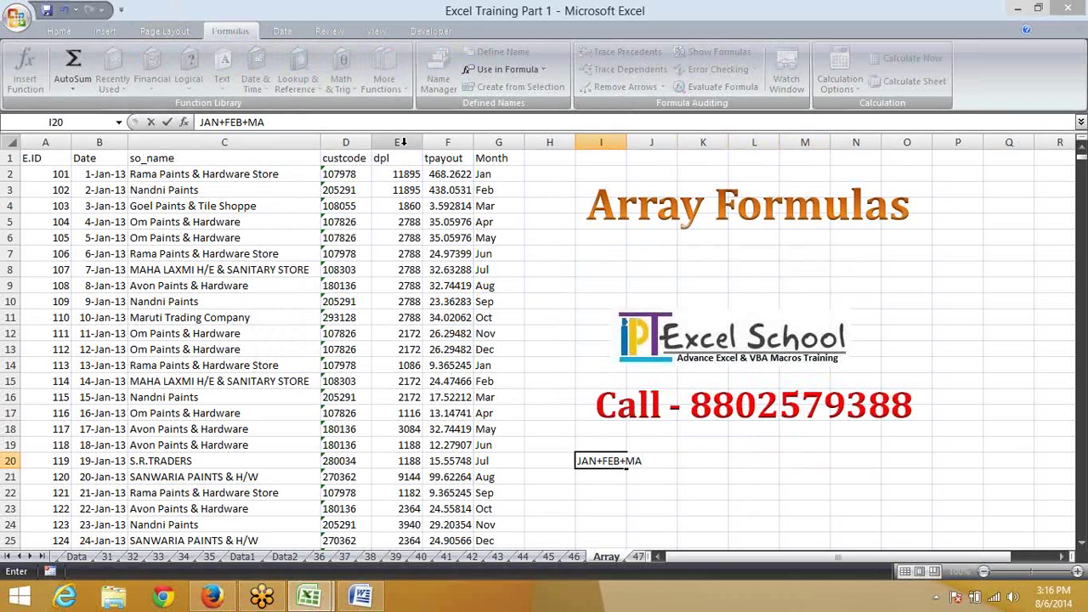
type("R")
key("Return")
key("Right")
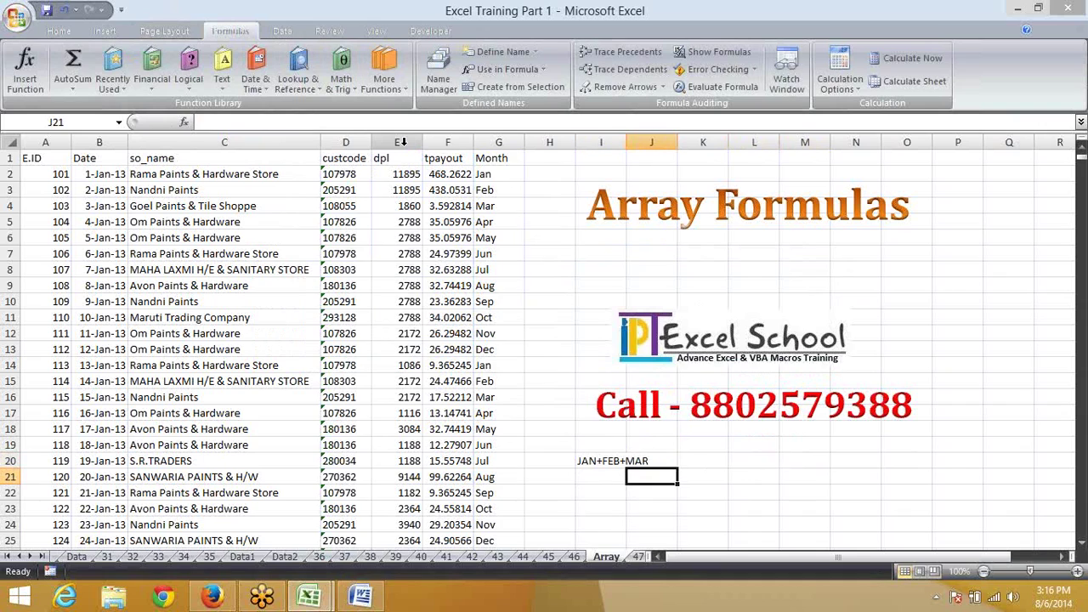
Step: Start a formula in I22 with an IF function nested inside SUM
key("Down")
key("Left")
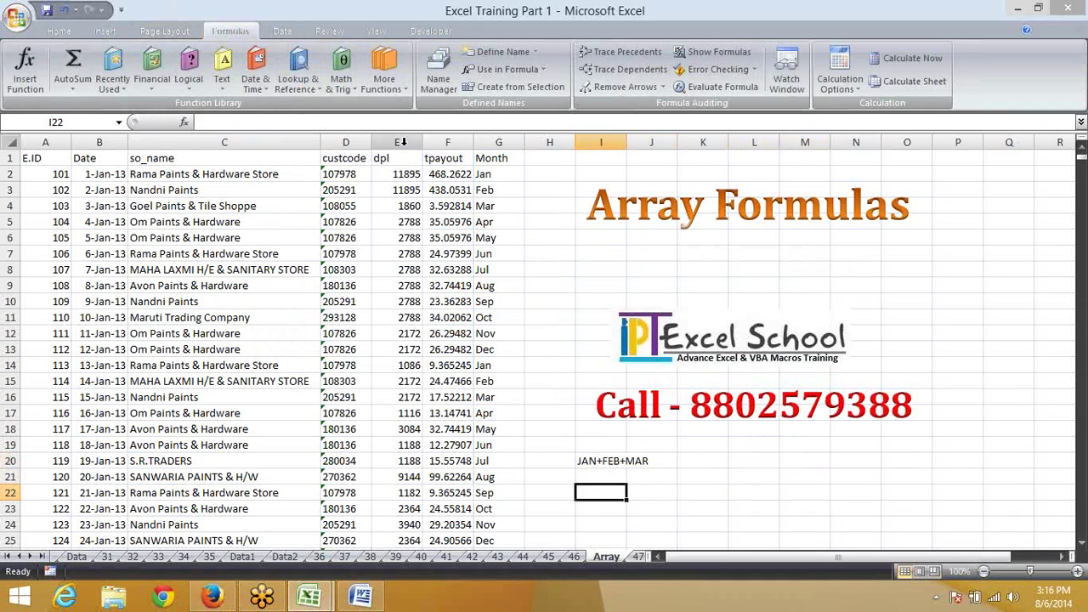
type("=")
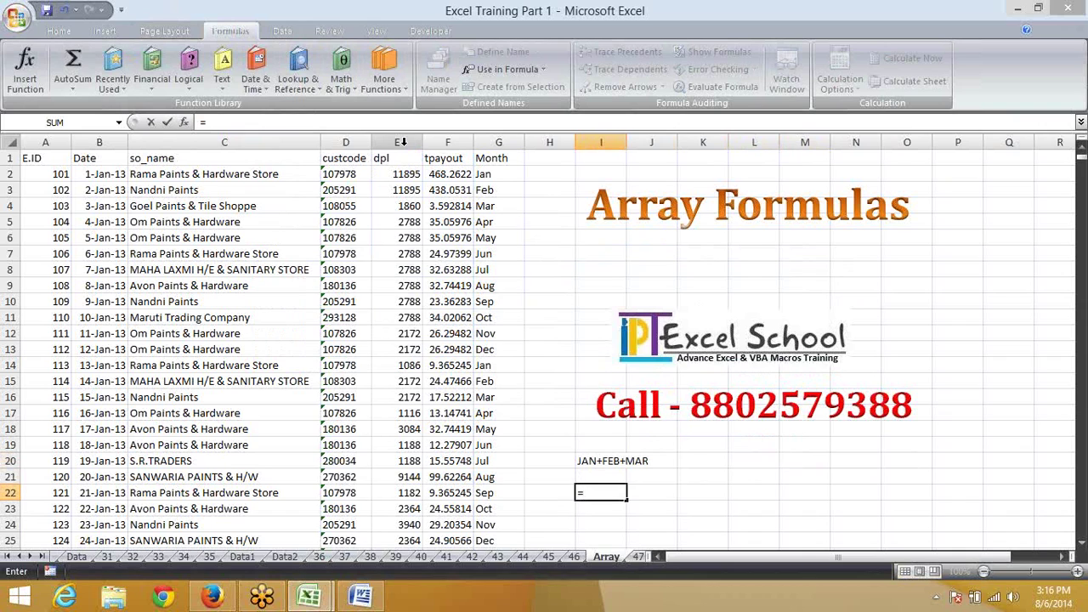
type("SUMM")
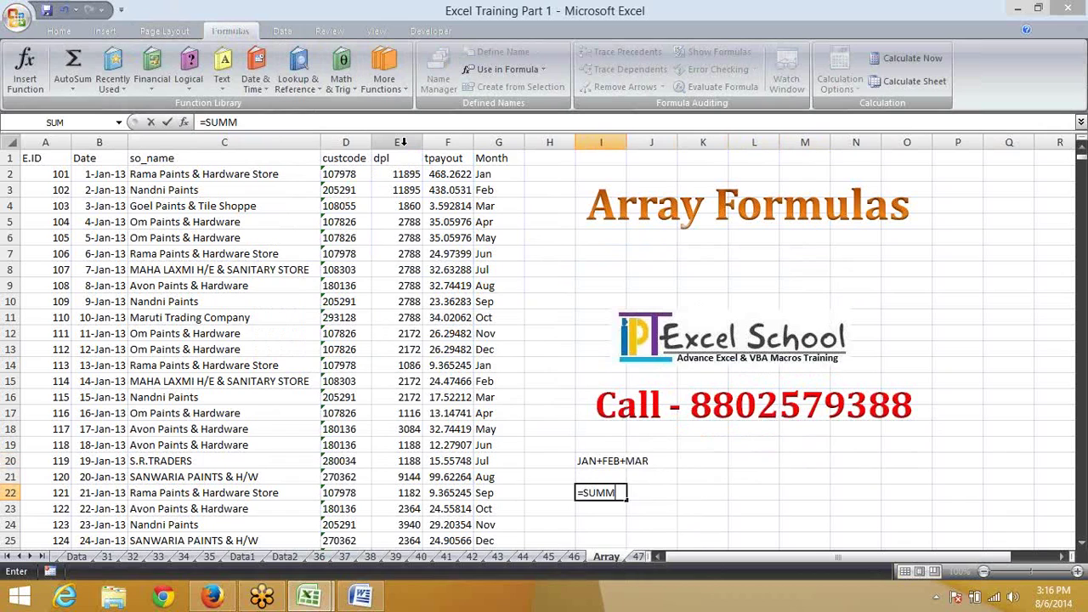
key("BackSpace")
type("(")
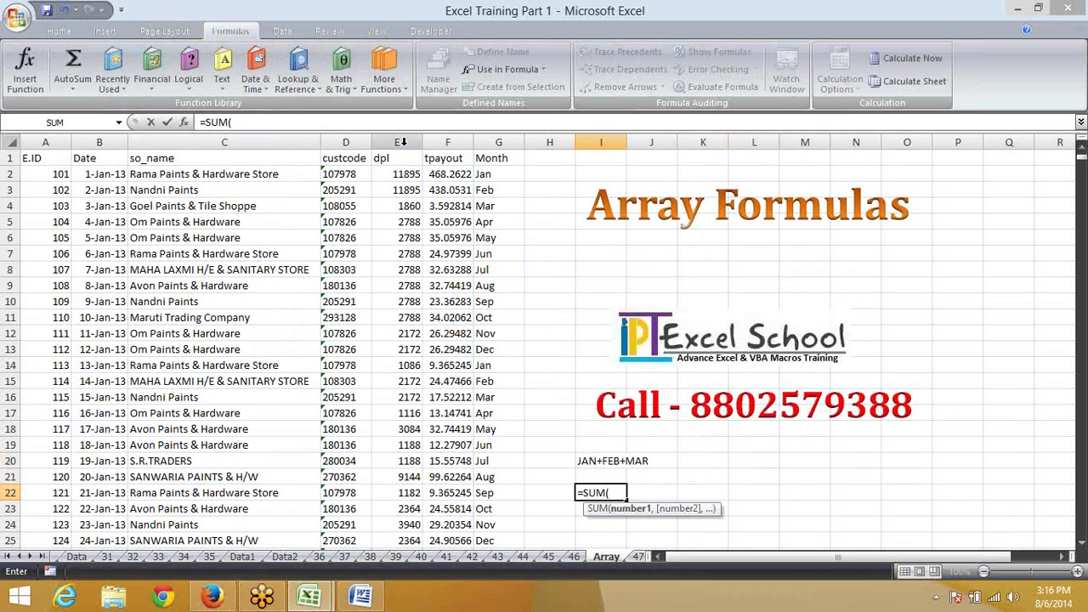
type("IF(")
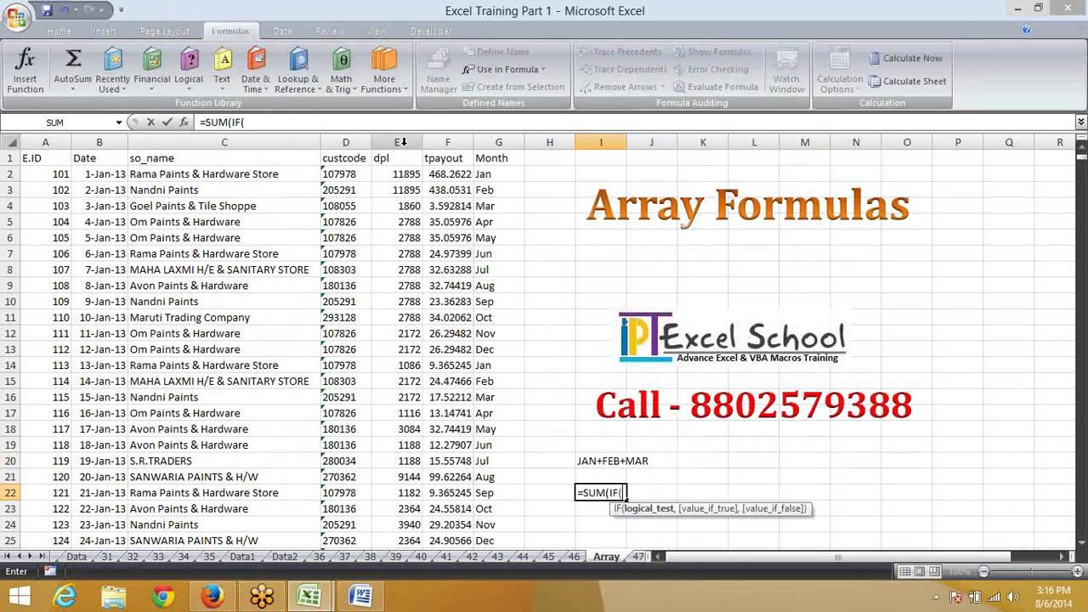
Step: Set the IF's logical test to the Month range G2:G7887={"JAN","FEB","MAR"}
key("Left")
key("Left")
key("Left")
key("Up")
key("Right")
key("ctrl+Up")
key("Down")
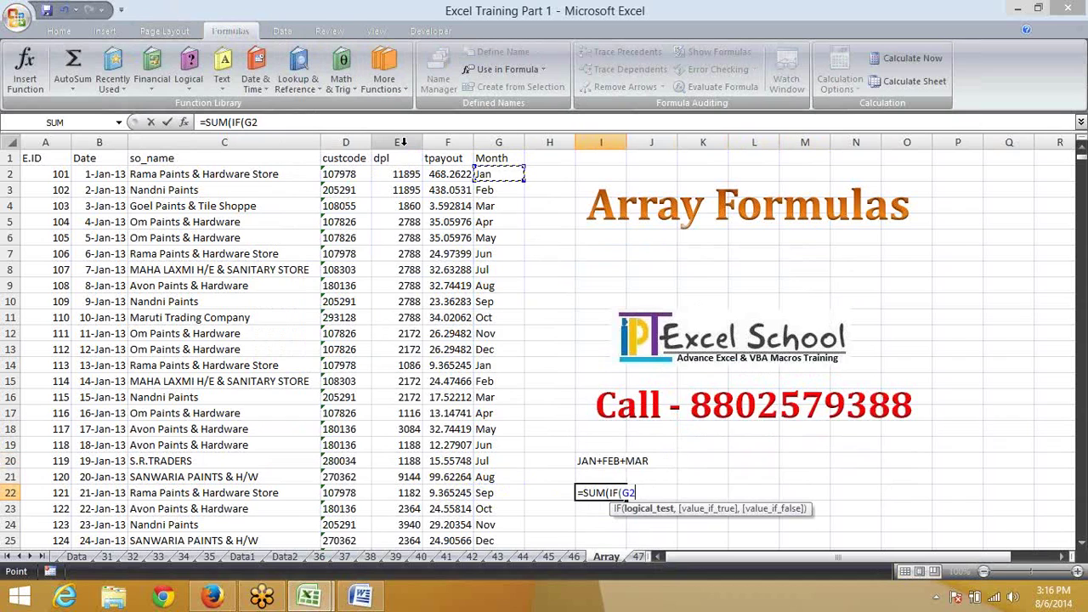
key("ctrl+shift+Down")
type("=")
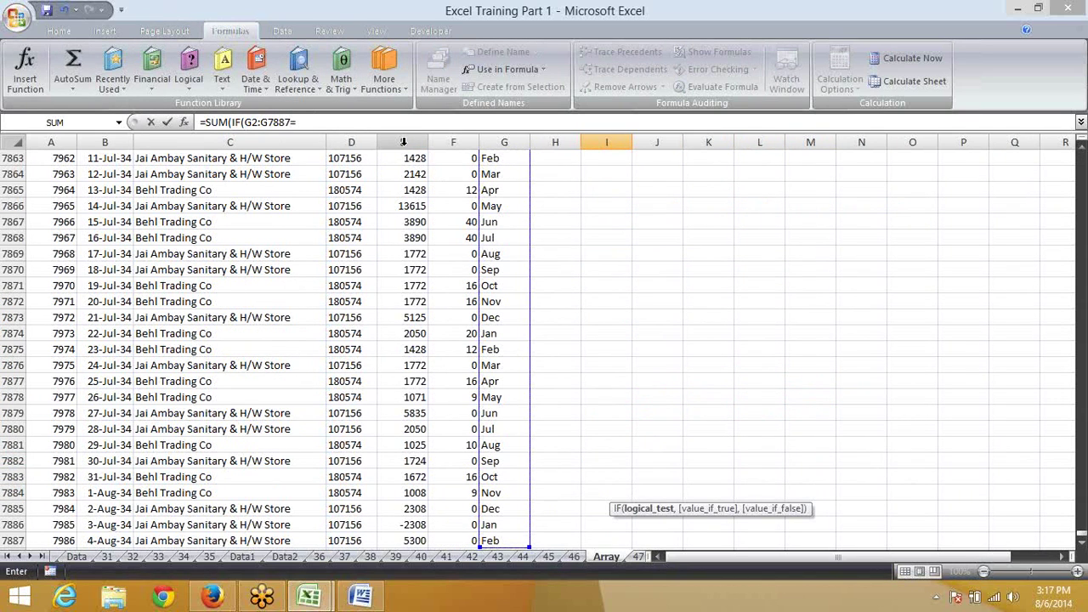
type("{\"JAN\",\"FEB\",\"MAR\"},")
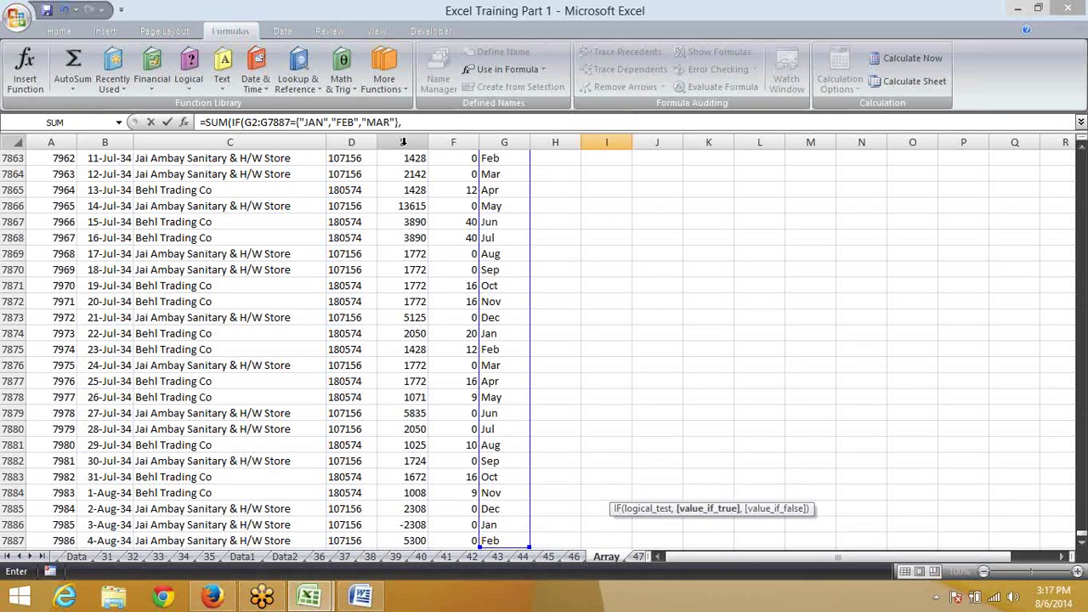
Step: Use the dpl range E2:E7887 as the value if true and enter the formula, accepting the proposed closing-bracket correction
key("Left")
key("Left")
key("Left")
key("Left")
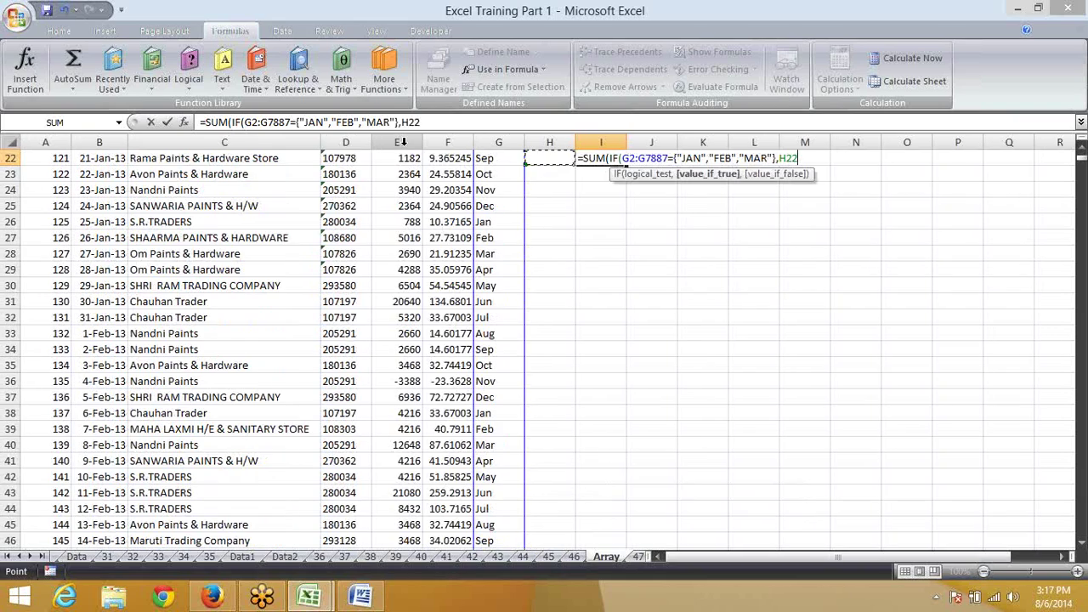
key("ctrl+Up")
key("Down")
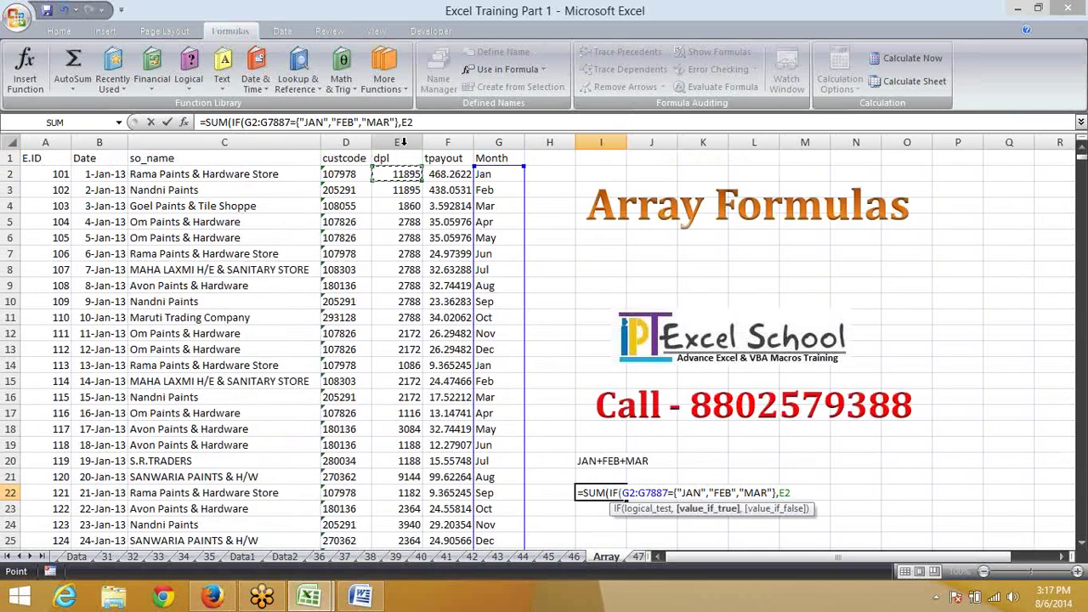
key("ctrl+shift+Down")
key("Return")
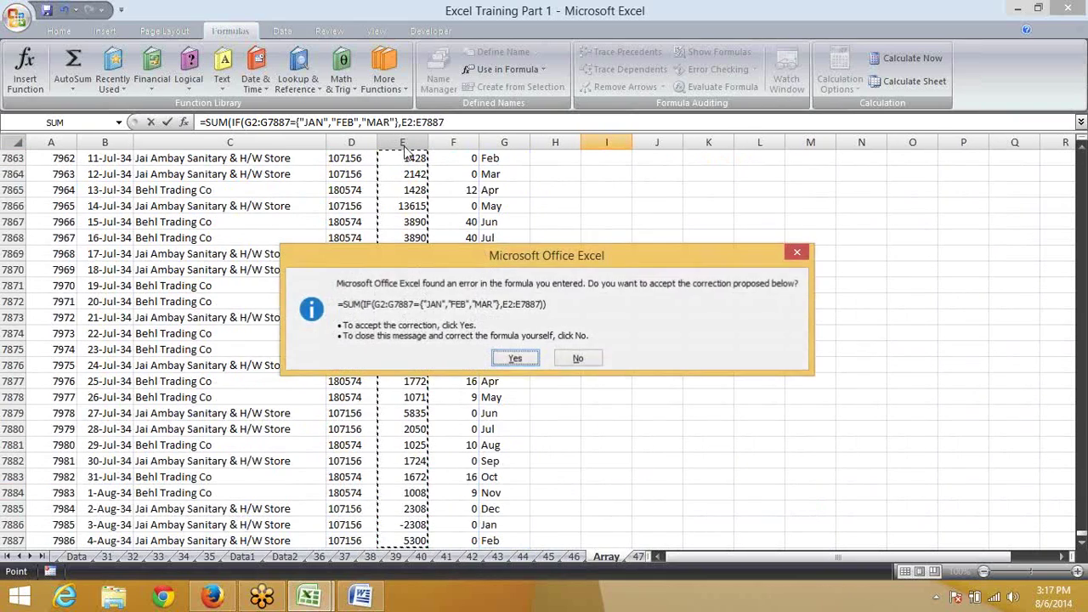
key("Return")
Step: Re-enter the SUM(IF) formula in I22 as an array formula
key("Up")
key("Up")
key("Up")
key("Down")
key("Down")
key("Down")
key("Up")
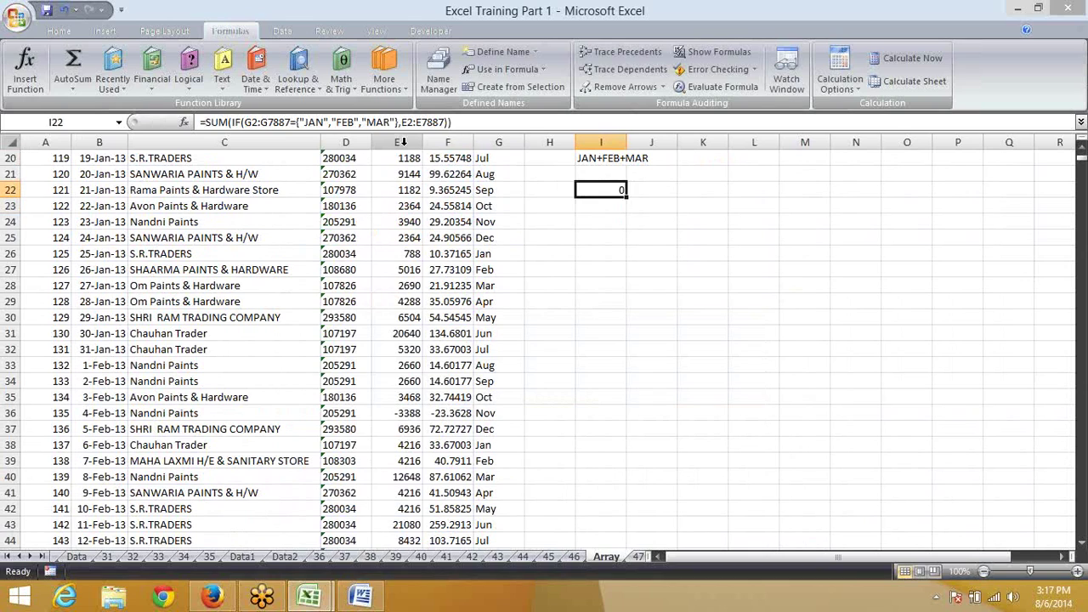
key("F2")
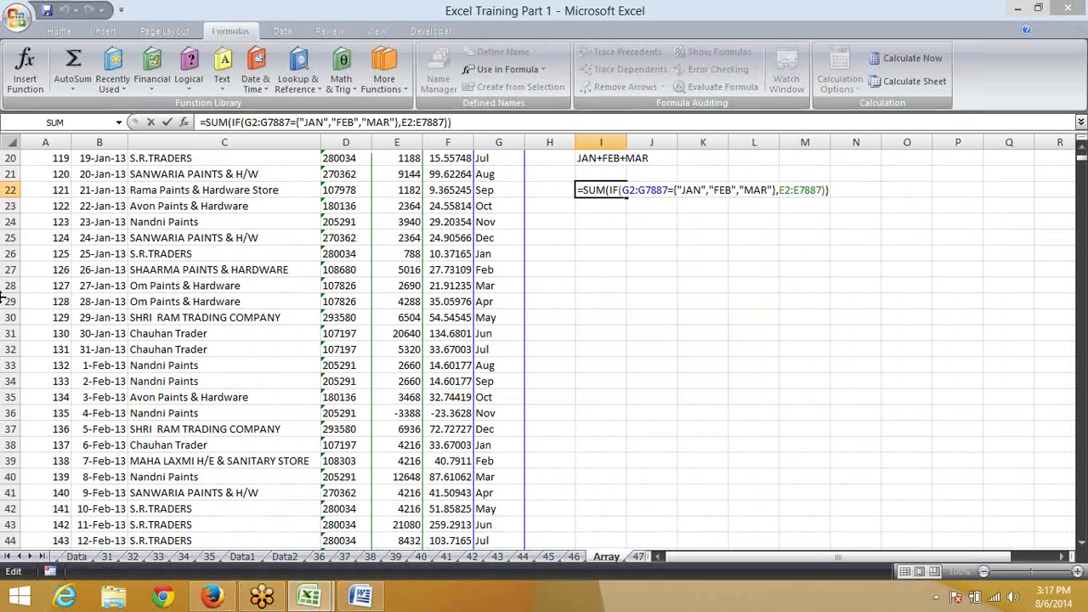
key("ctrl+shift+Return")
Step: Copy Jan from G2 into K20 and select the adjacent cell L20
scroll(388, 445, "up", 6)
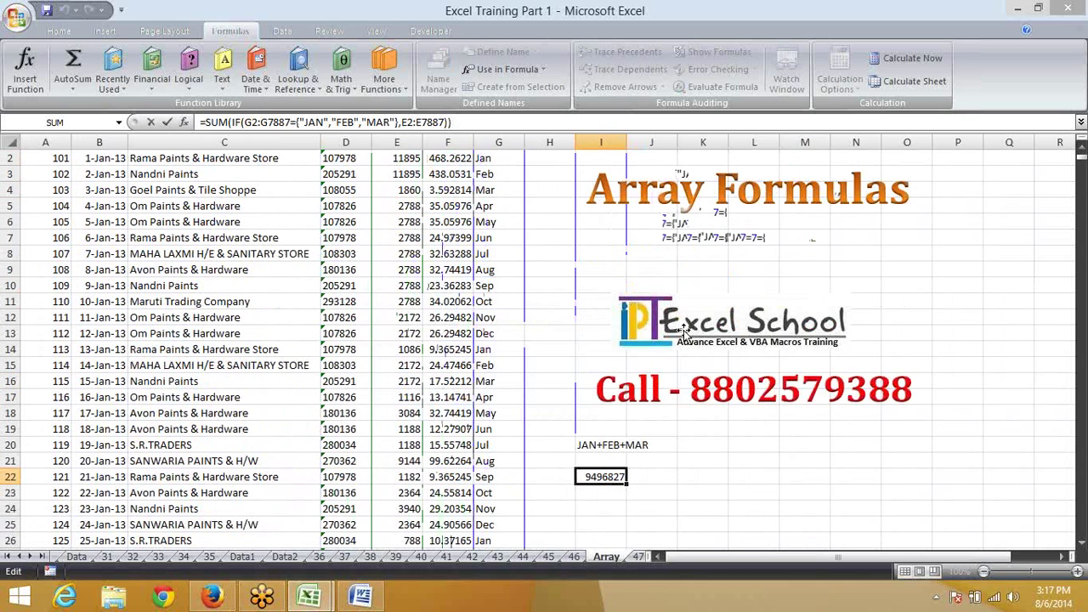
left_click(493, 161)
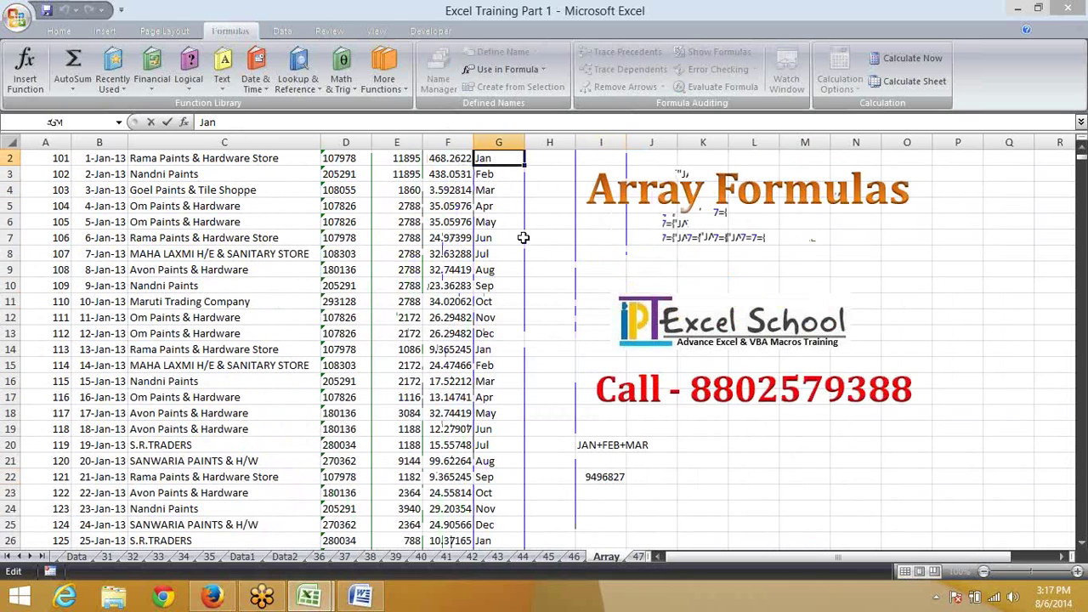
key("ctrl+c")
left_click(715, 443)
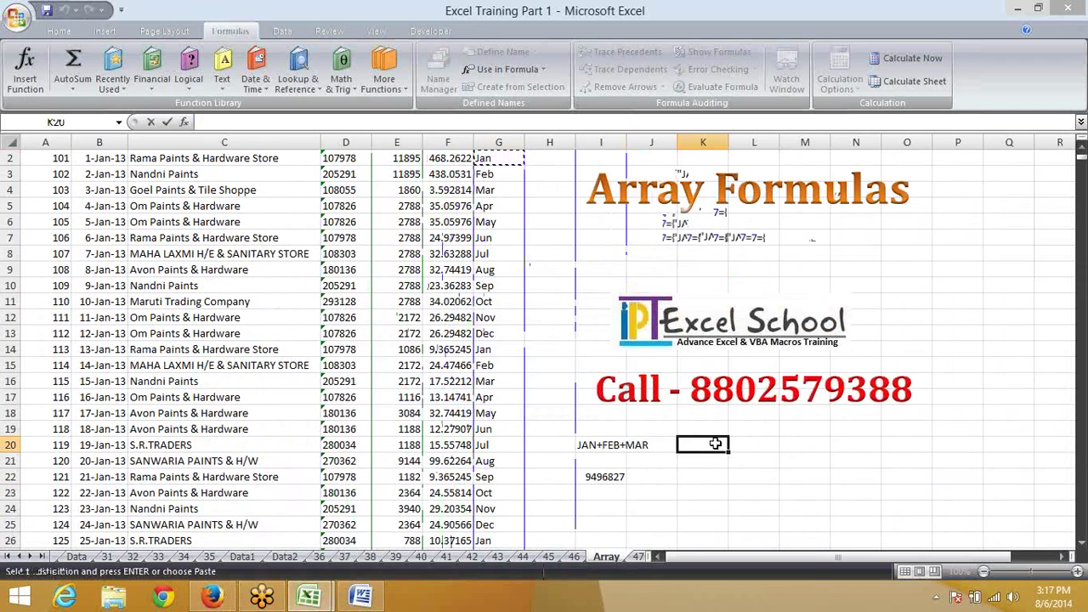
key("ctrl+v")
left_click(746, 451)
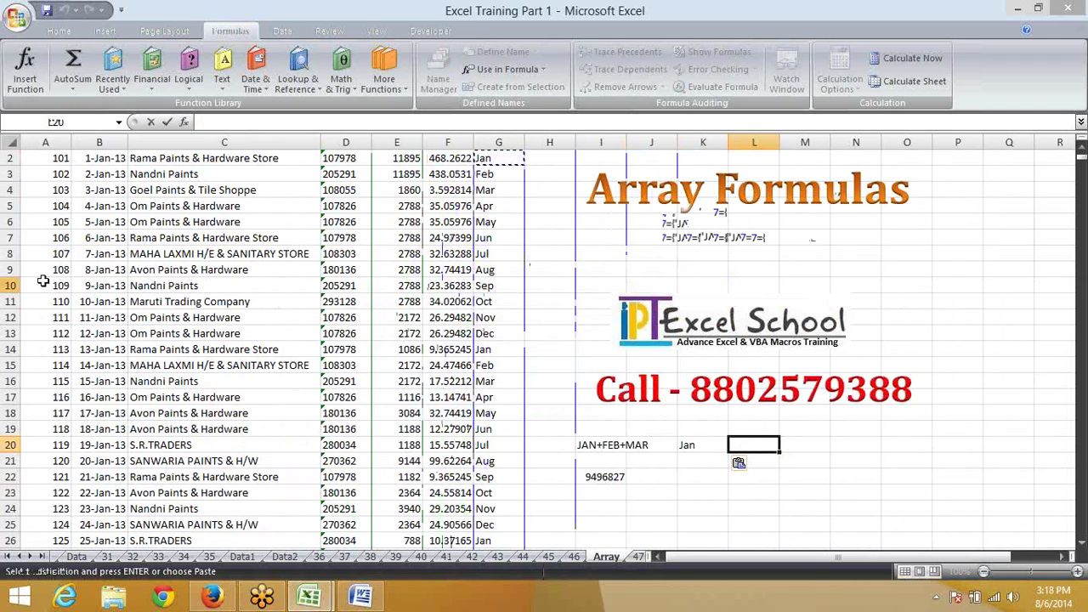
type("`")
scroll(81, 222, "up", 1)
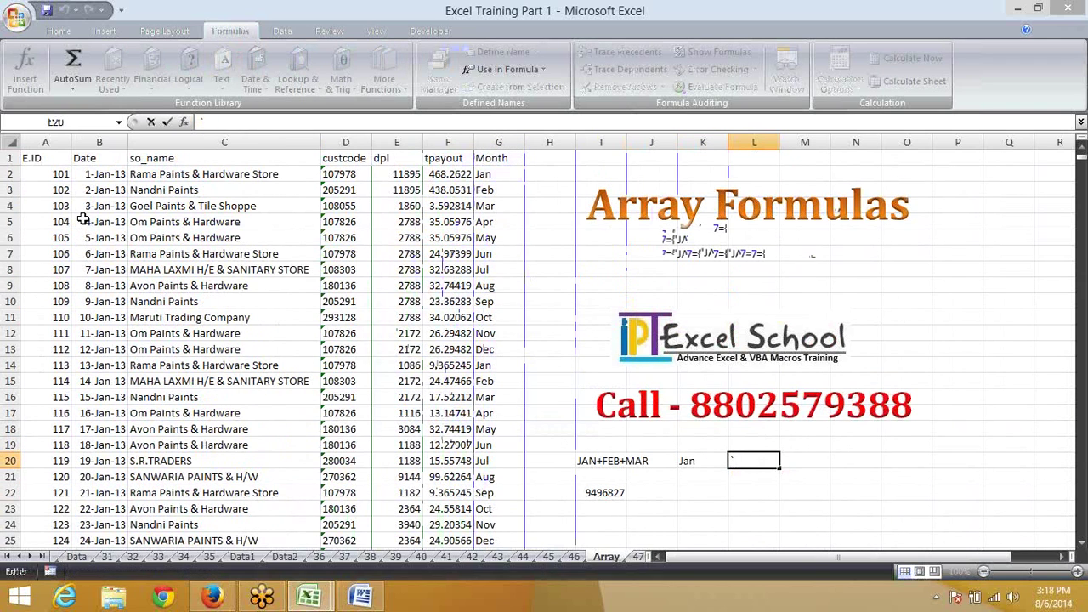
left_click(415, 174)
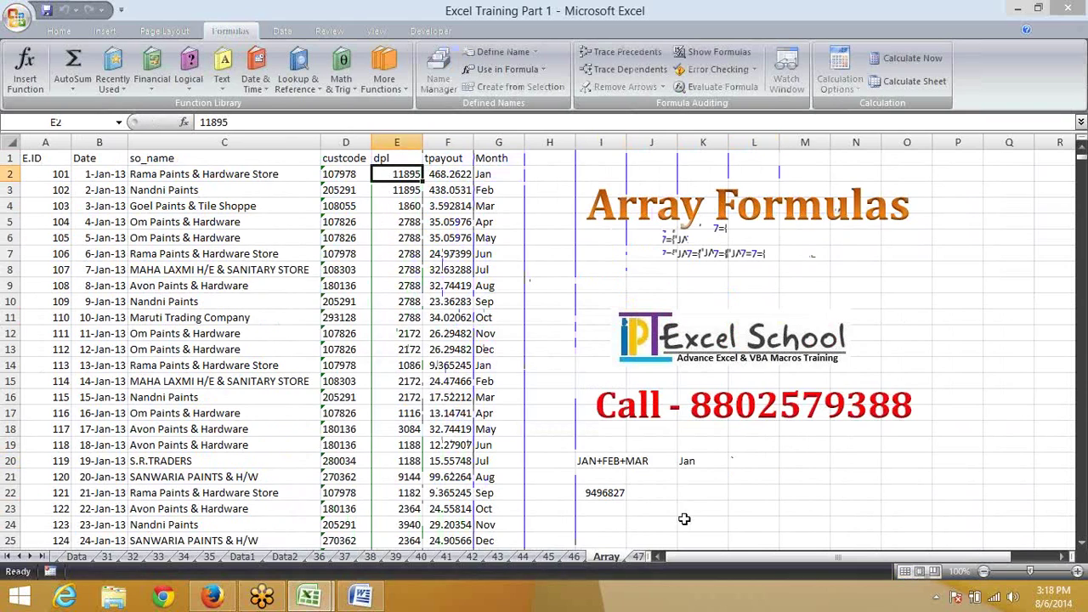
Step: Start a MAX formula in L20, beside the Jan label
left_click(734, 464)
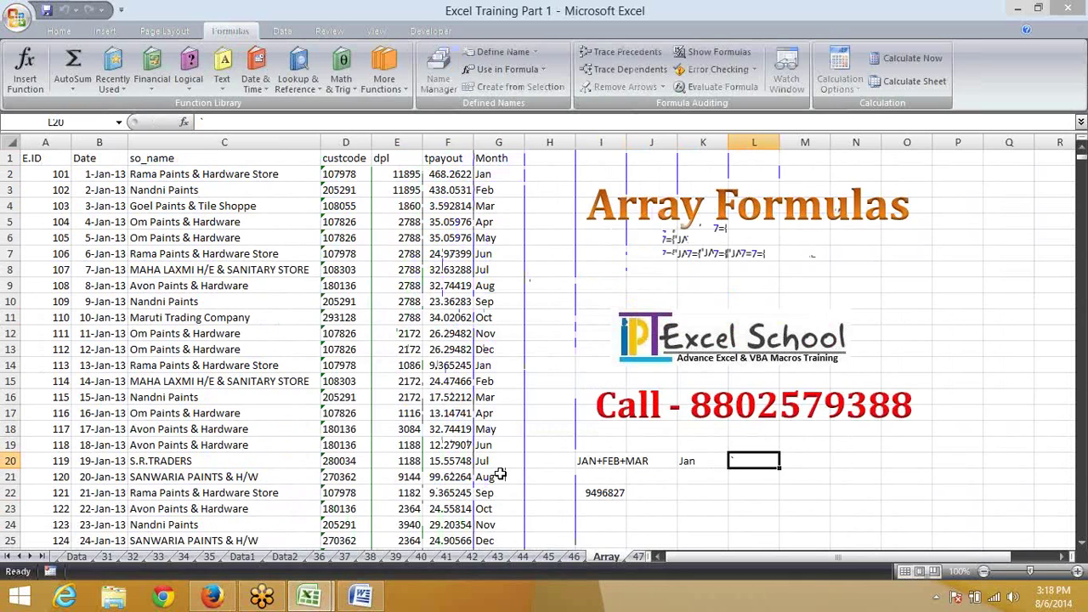
type("=")
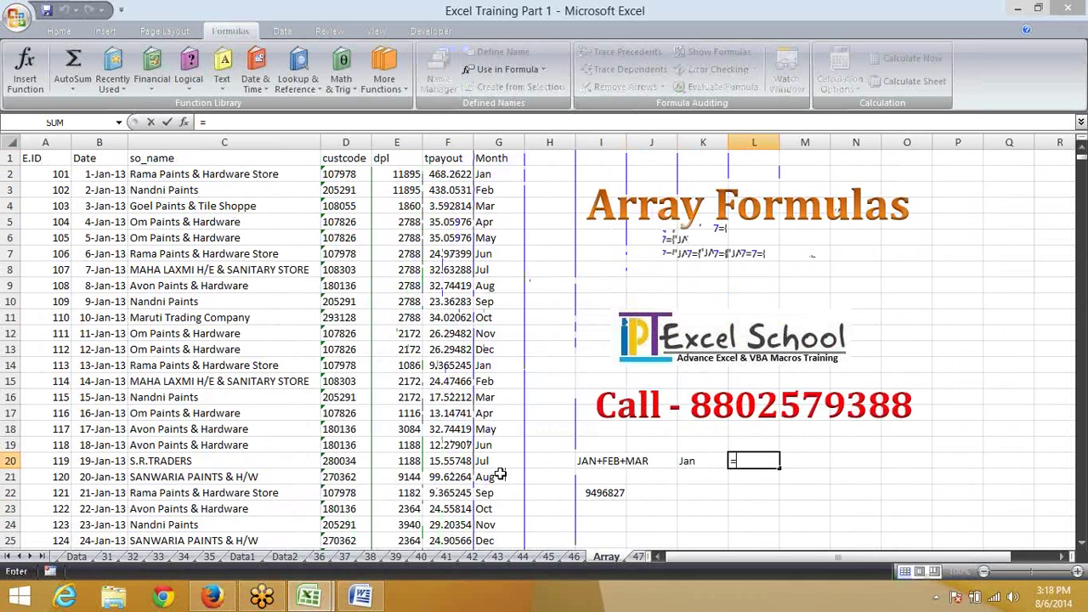
type("SUM(")
key("BackSpace")
key("BackSpace")
key("BackSpace")
key("BackSpace")
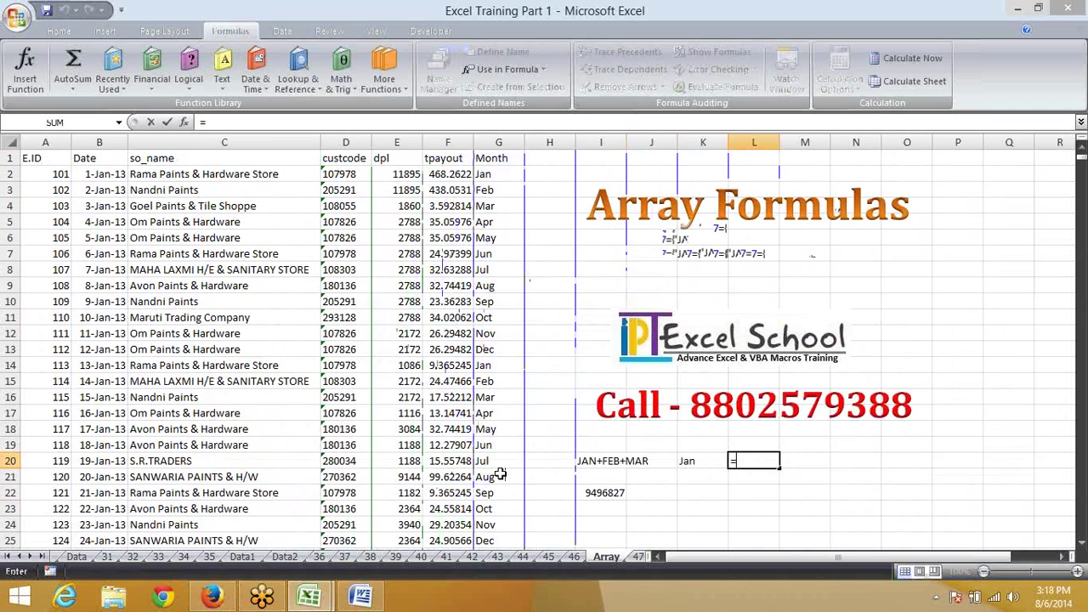
type("MAX(")
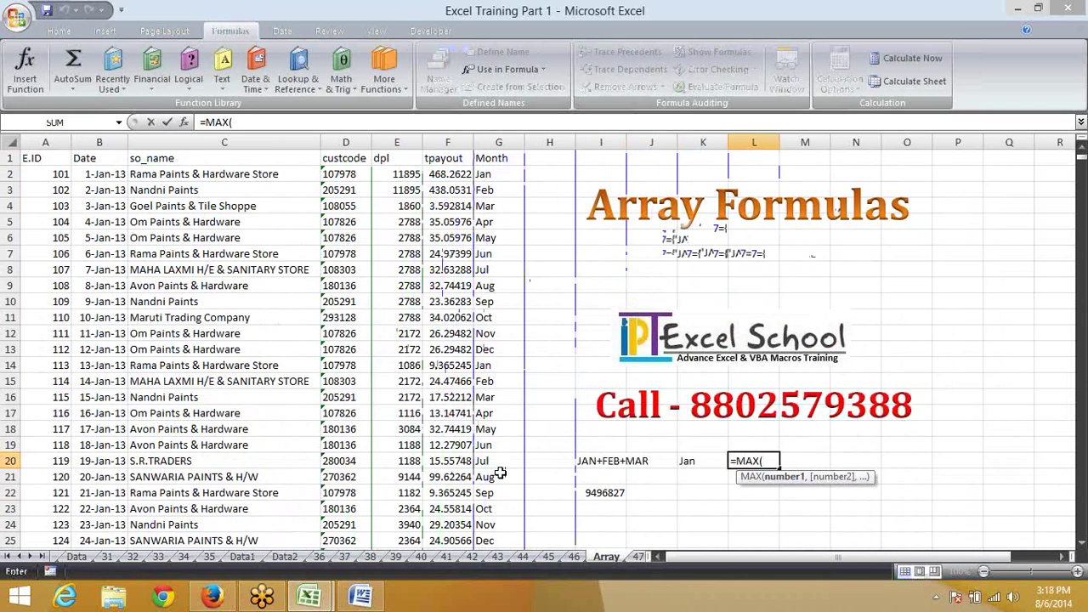
Step: Nest an IF function as the argument of the MAX formula in L20
key("Left")
key("Left")
key("Left")
key("Left")
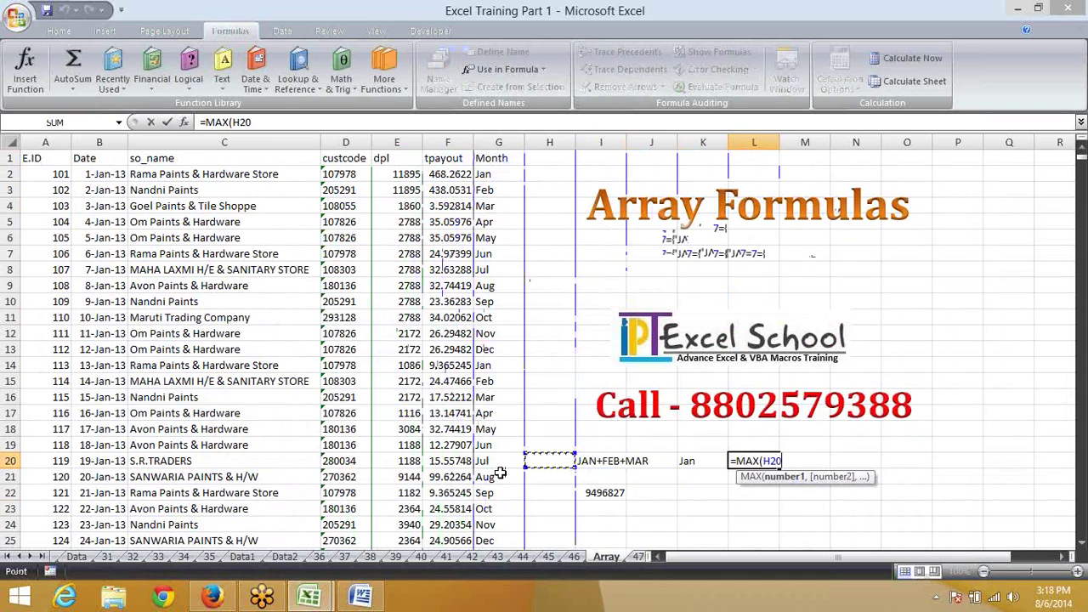
key("BackSpace")
key("BackSpace")
key("BackSpace")
type("IF(")
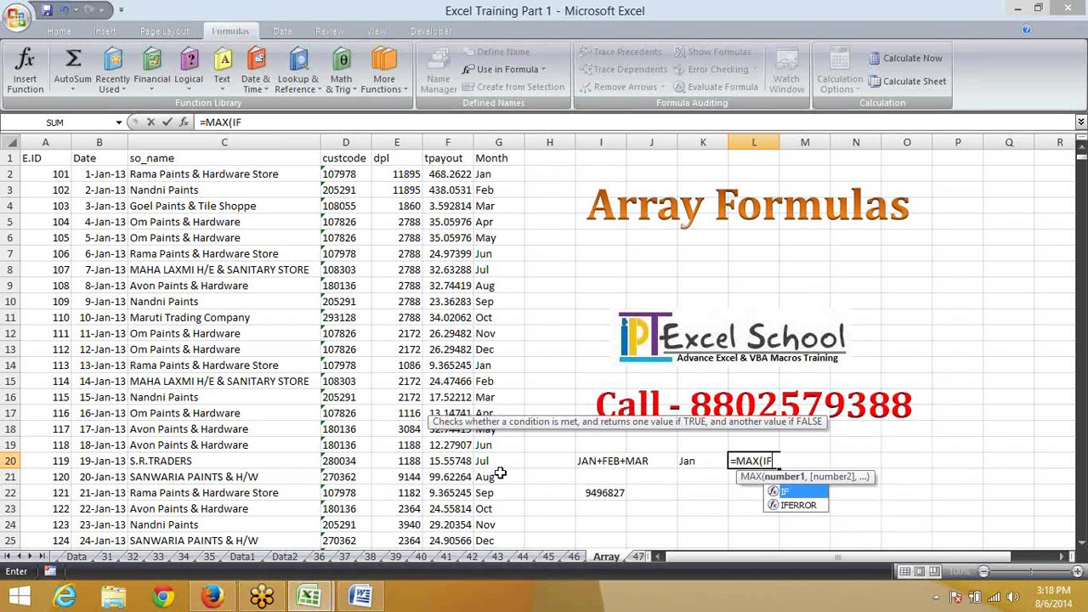
Step: Set the IF's logical test to the Month range G2:G7887="JAN"
key("Left")
key("Left")
key("Left")
key("Left")
key("Left")
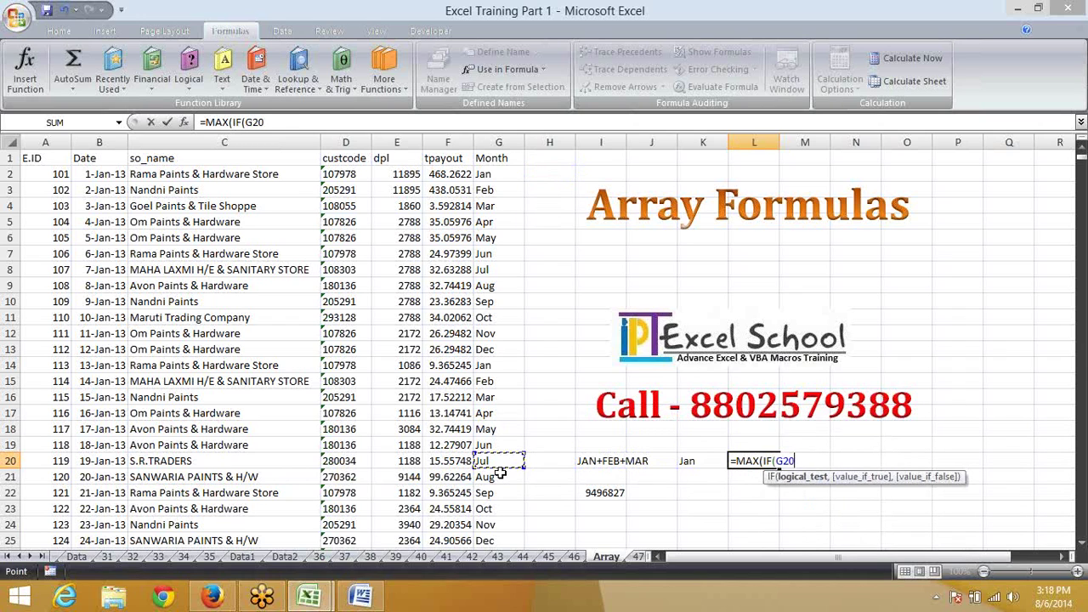
key("ctrl+Up")
key("Down")
key("ctrl+shift+Down")
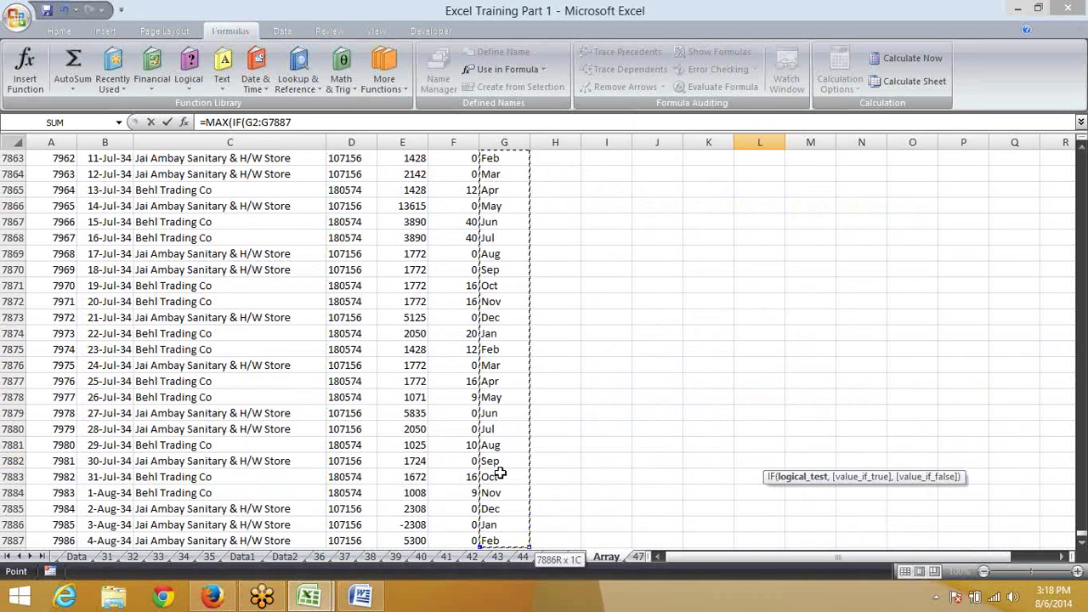
type("=\"")
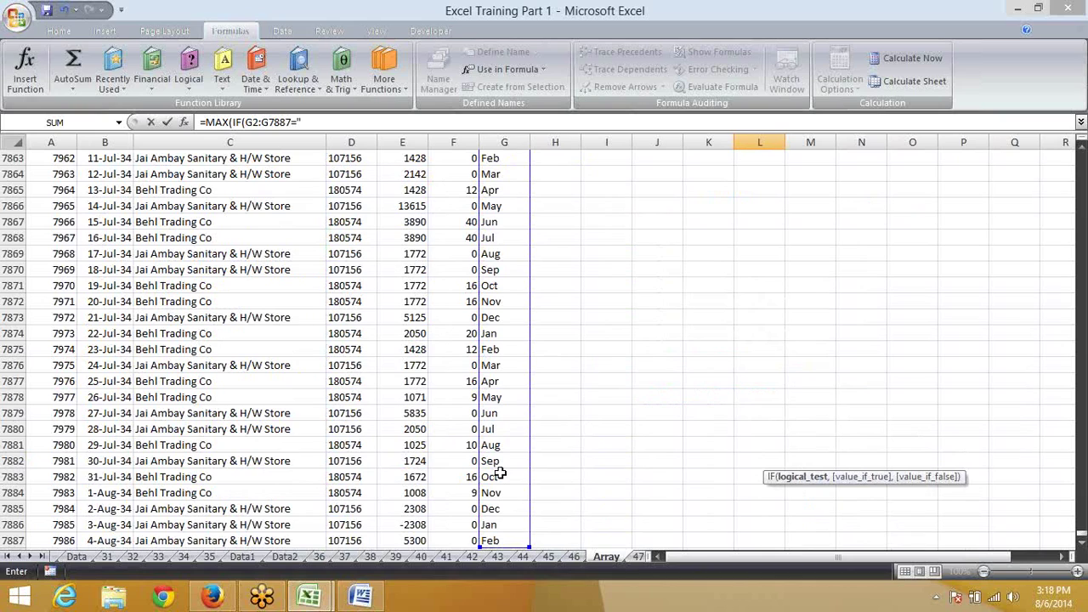
type("j")
key("BackSpace")
type("A")
key("BackSpace")
type("JAN\",")
Step: Use the dpl range E2:E7887 as the value if true and enter the MAX(IF) formula, accepting the proposed closing-bracket correction
key("Up")
key("Left")
key("Left")
key("Left")
key("Left")
key("Left")
key("Left")
key("Left")
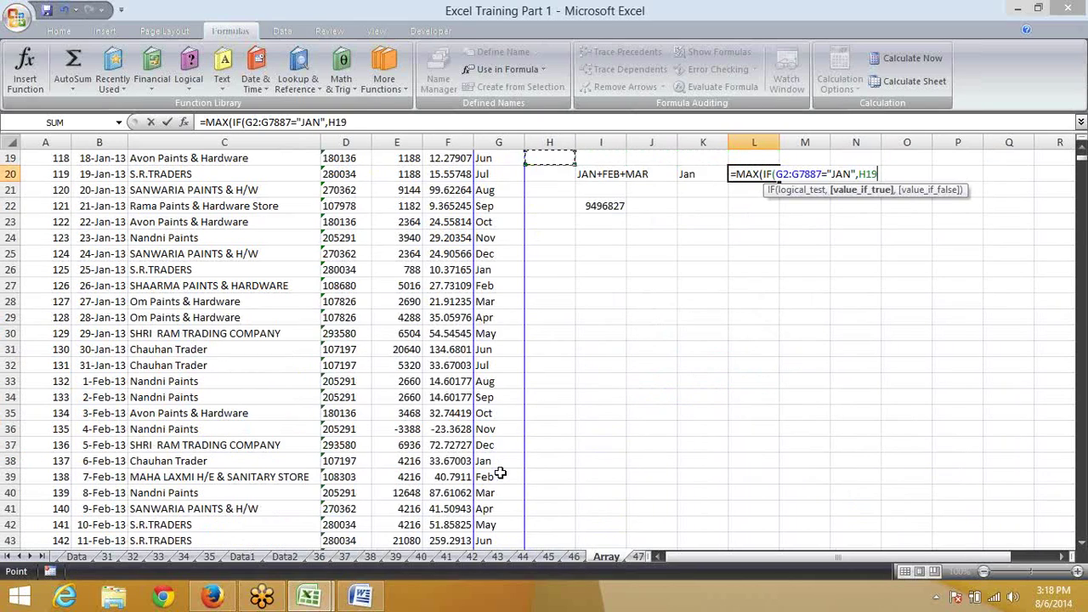
key("ctrl+Up")
key("Down")
key("ctrl+shift+Down")
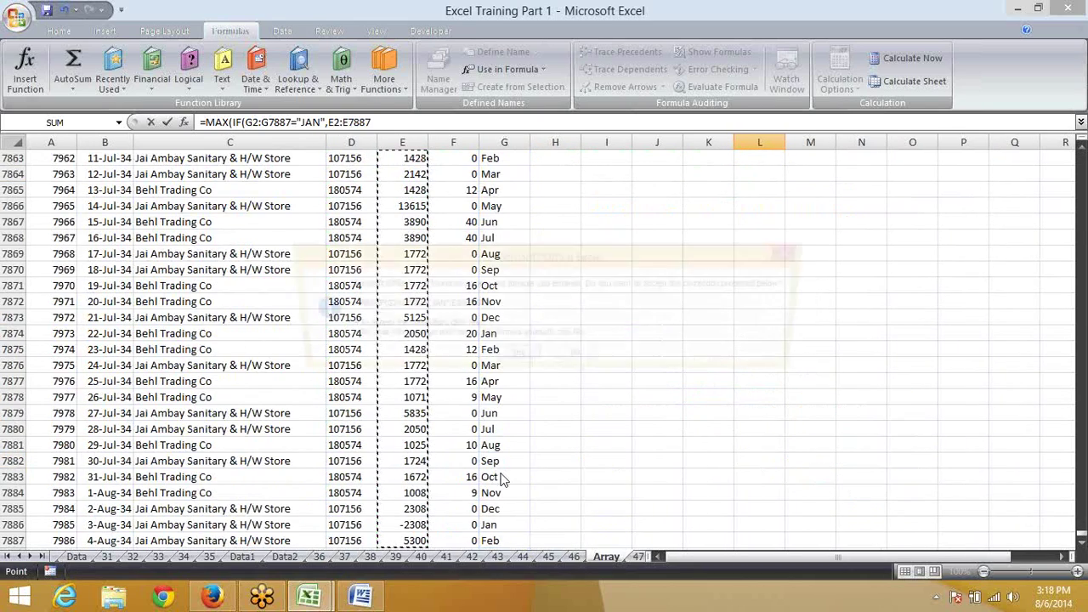
key("Return")
key("Return")
Step: Re-enter the MAX(IF) formula in L20 as an array formula
key("Up")
key("Up")
key("Down")
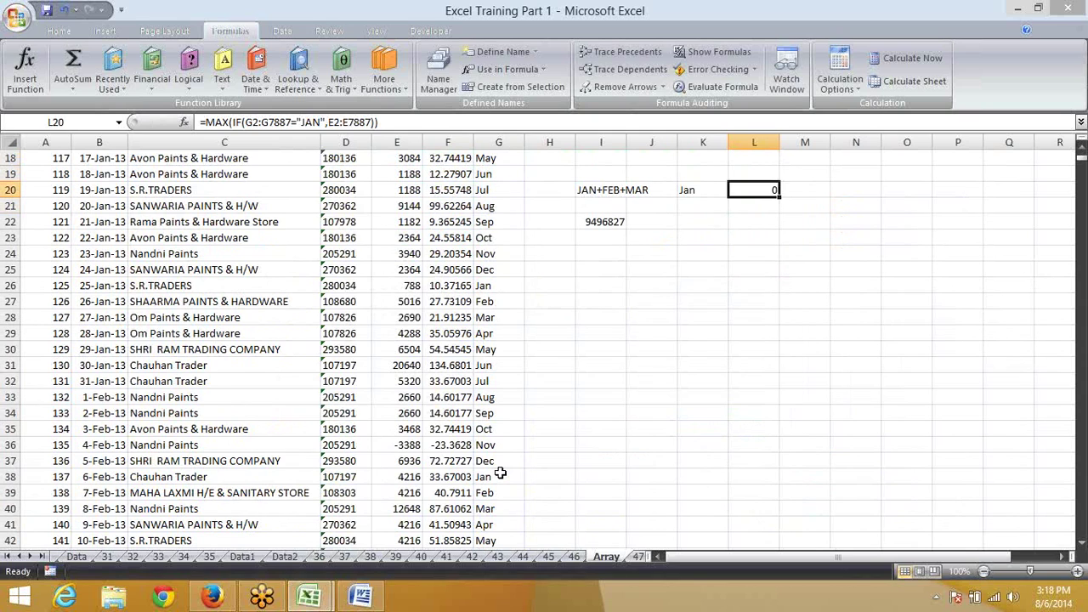
key("F2")
key("ctrl+shift+Return")
Step: Test the array formulas by changing the Feb dpl value in E3 to 23423432, and undo the change
key("Up")
key("Up")
key("Up")
key("Up")
key("Up")
key("Up")
key("Up")
key("Up")
key("Up")
key("Up")
key("Up")
key("Up")
key("Up")
key("Up")
key("Up")
key("Up")
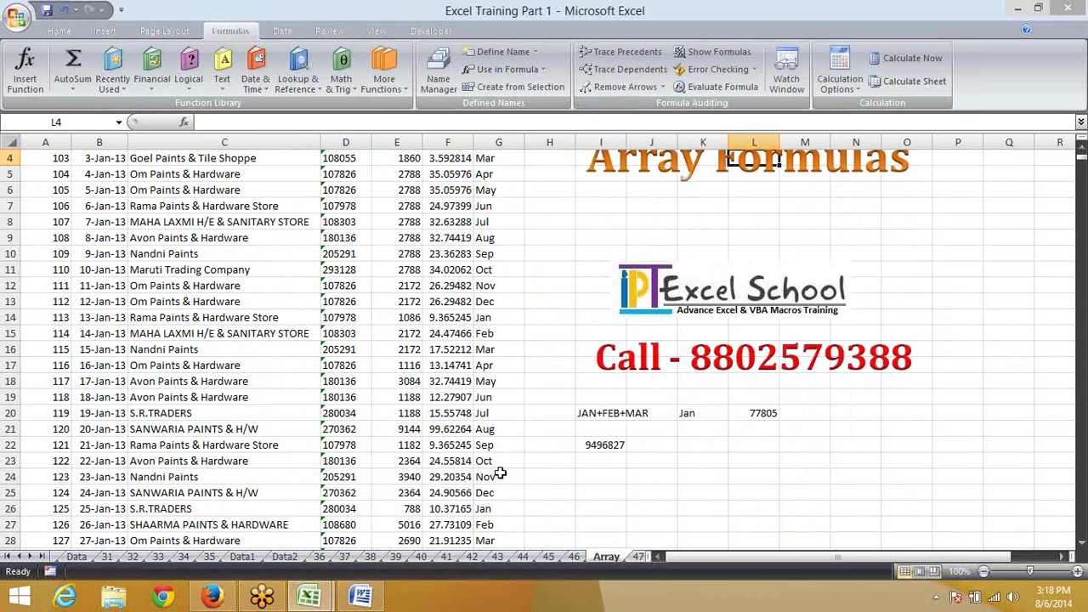
key("Left")
key("Left")
key("Left")
key("Left")
key("Left")
key("Left")
key("Left")
key("Left")
key("Left")
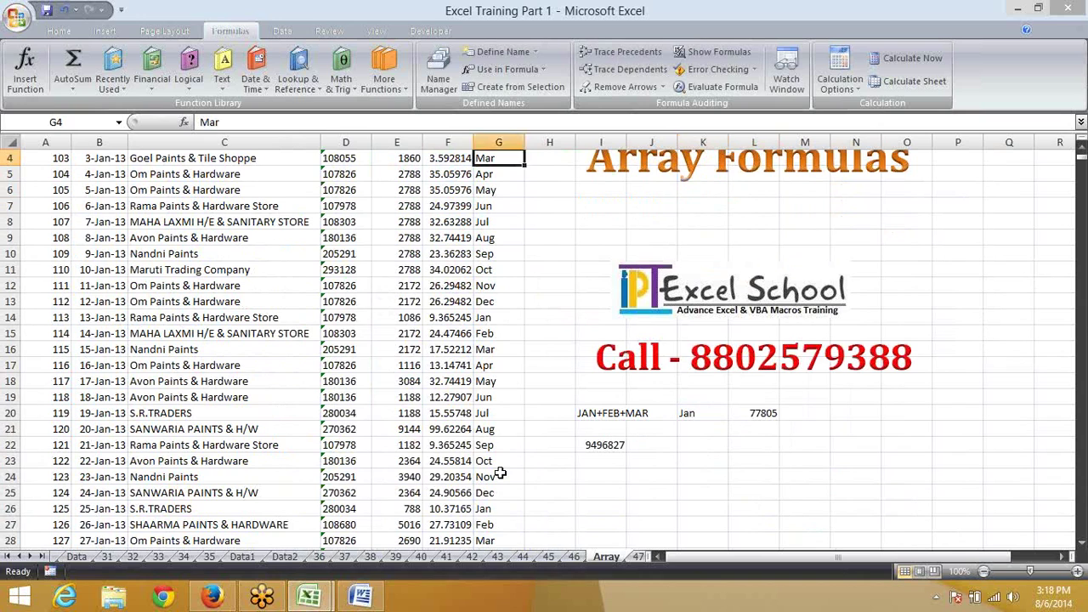
key("Right")
key("Up")
key("Up")
key("Up")
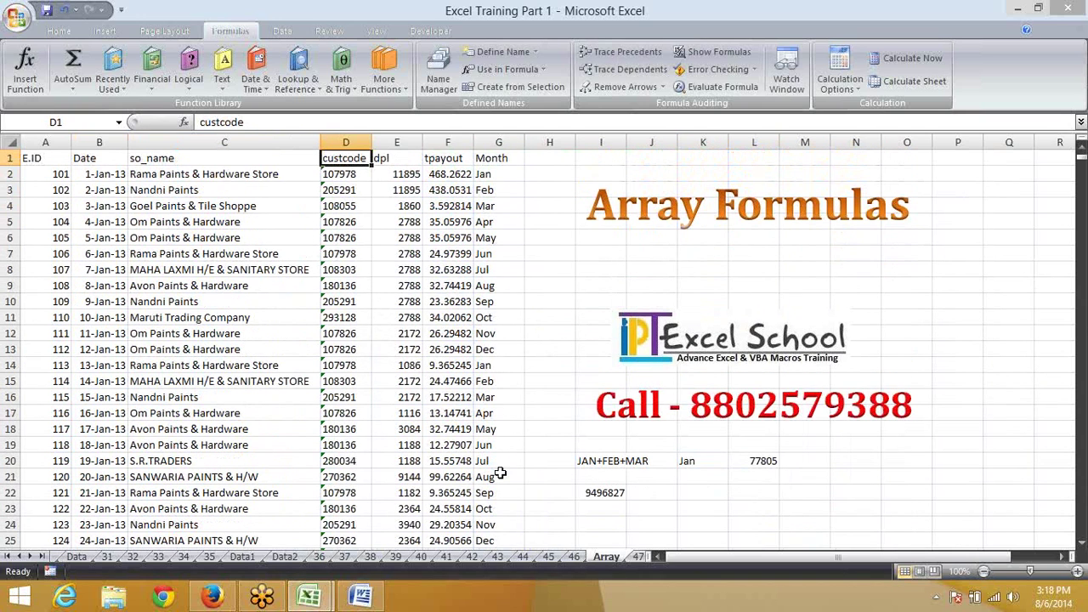
key("Down")
key("Right")
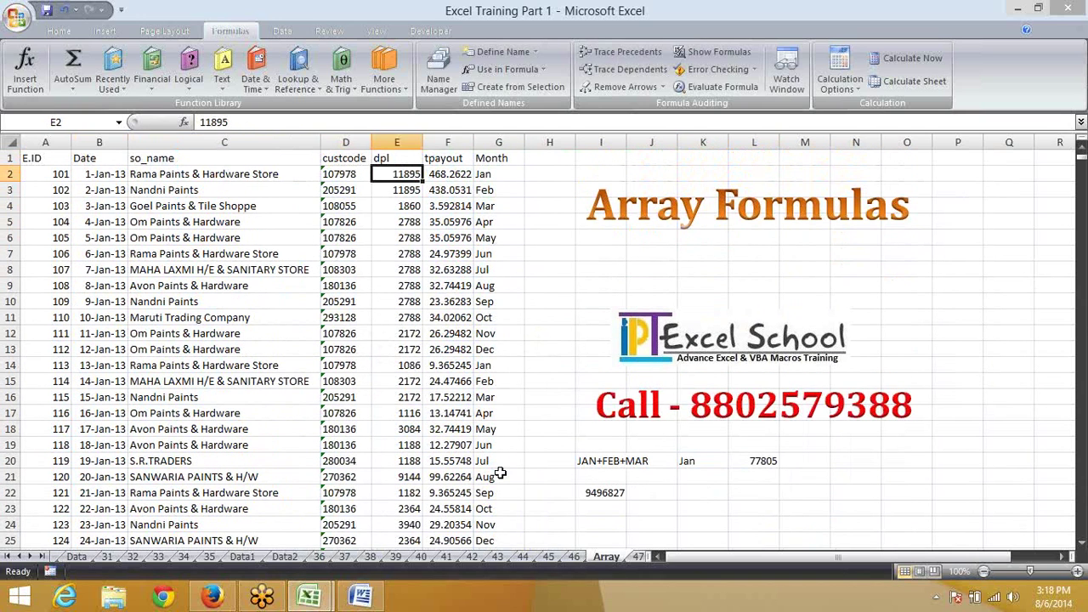
key("Down")
type("23423432")
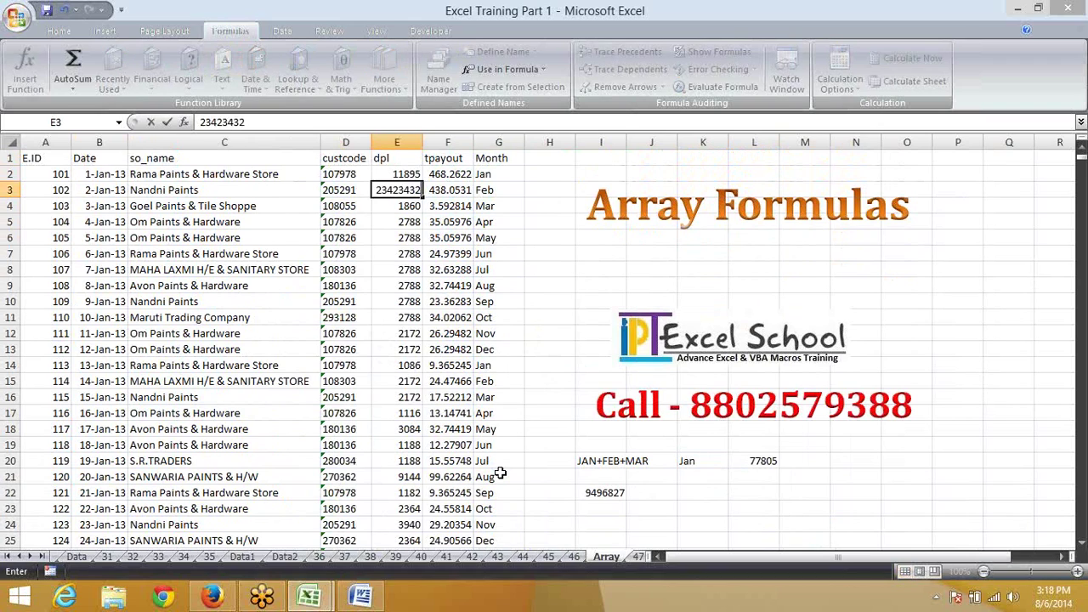
key("Return")
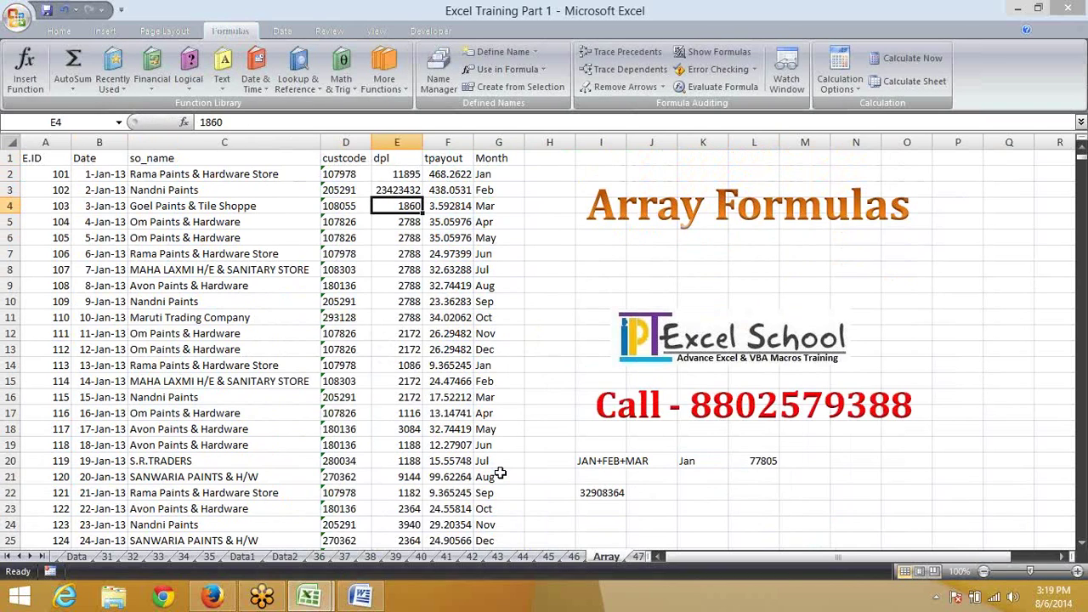
key("ctrl+z")
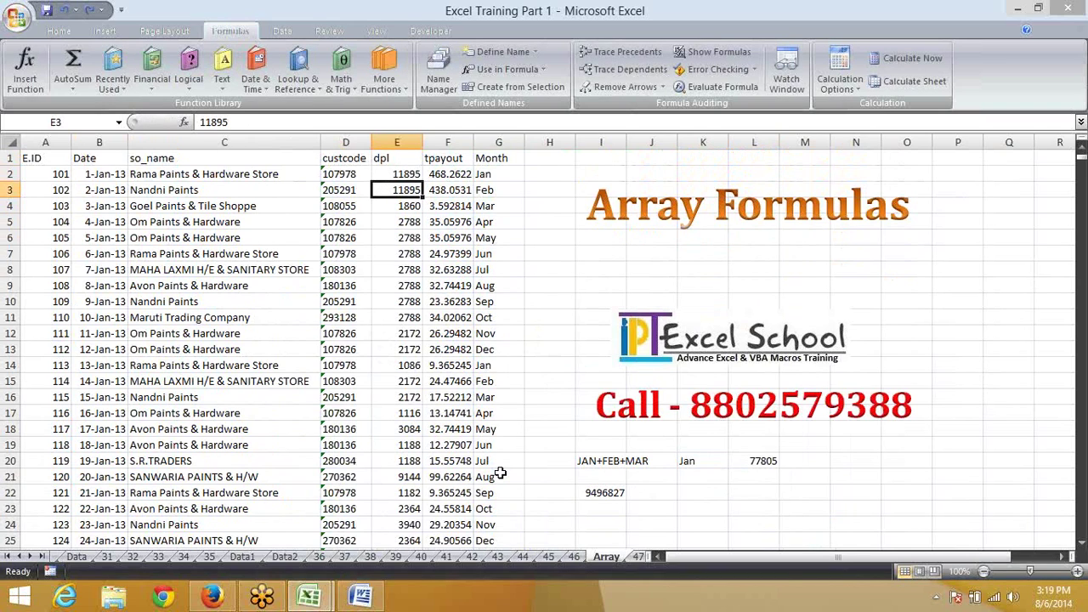
Step: Test the array formulas by changing the Jan dpl value in E2 to 213123123, and undo the change
key("Up")
type("213123123")
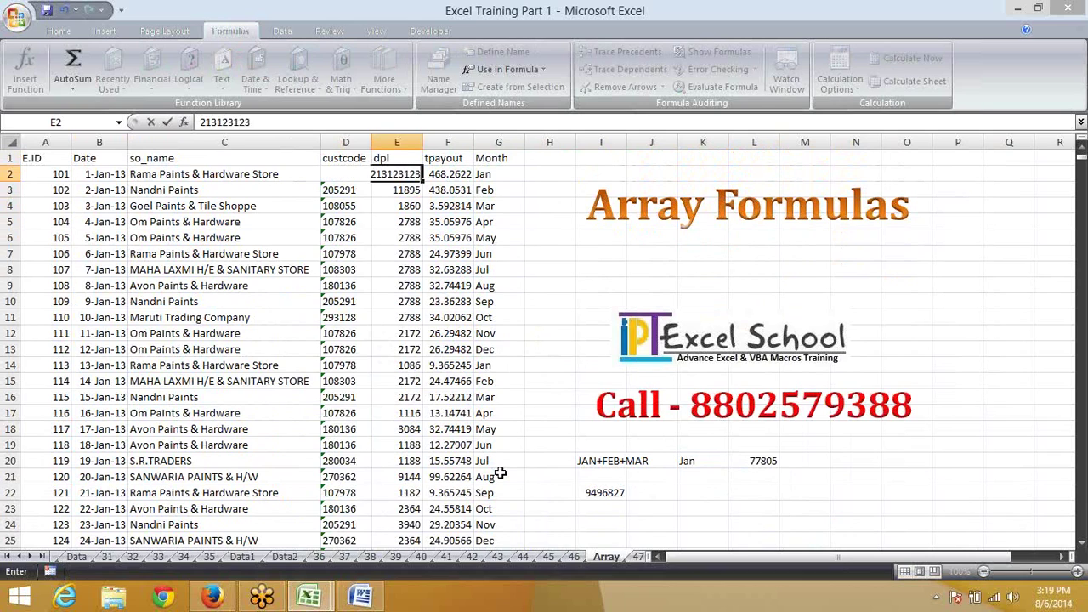
key("Return")
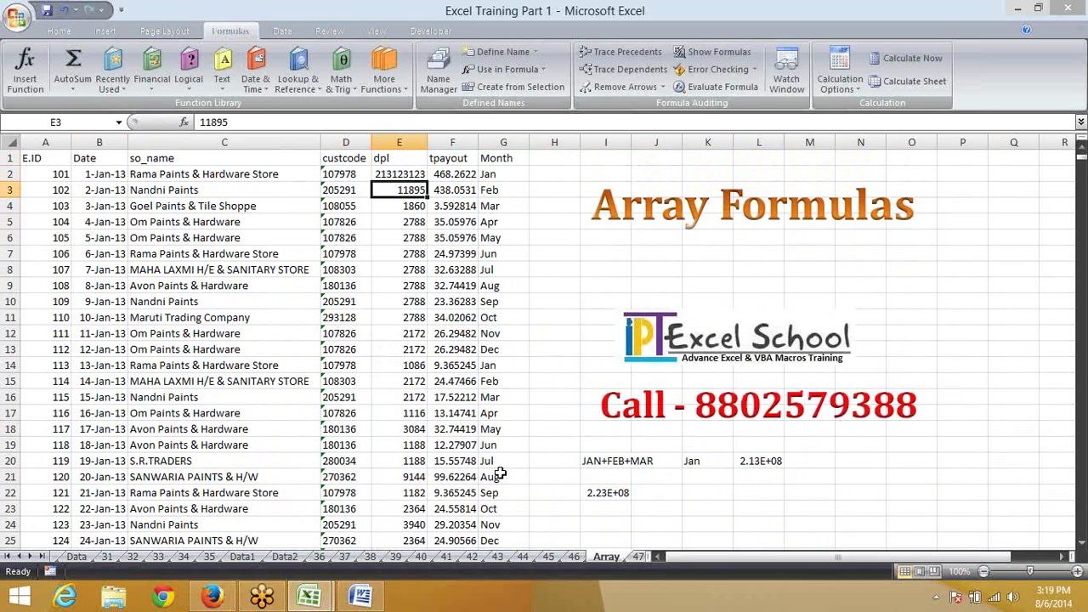
key("ctrl+z")
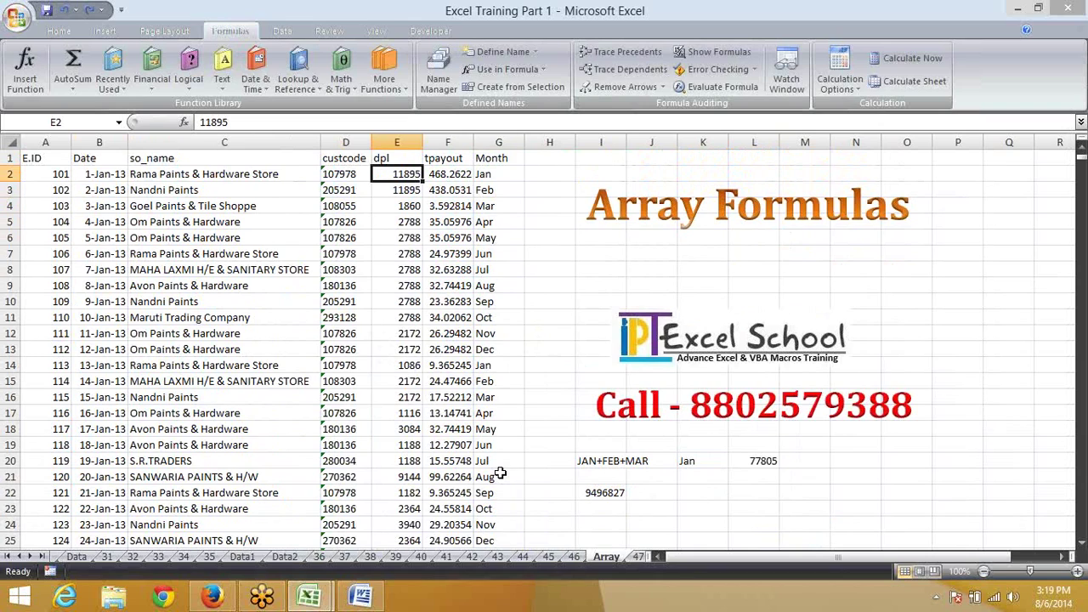
Step: Copy the Date and dpl columns from the Array sheet into a new workbook, starting at A1
left_click(98, 142)
left_click(387, 157)
key("ctrl+space")
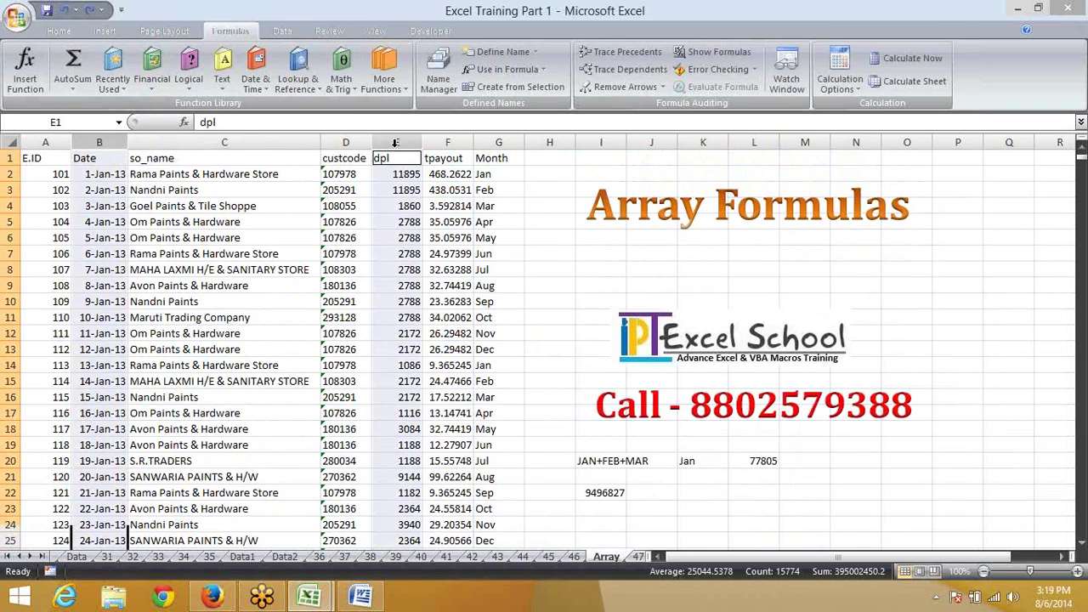
key("ctrl+c")
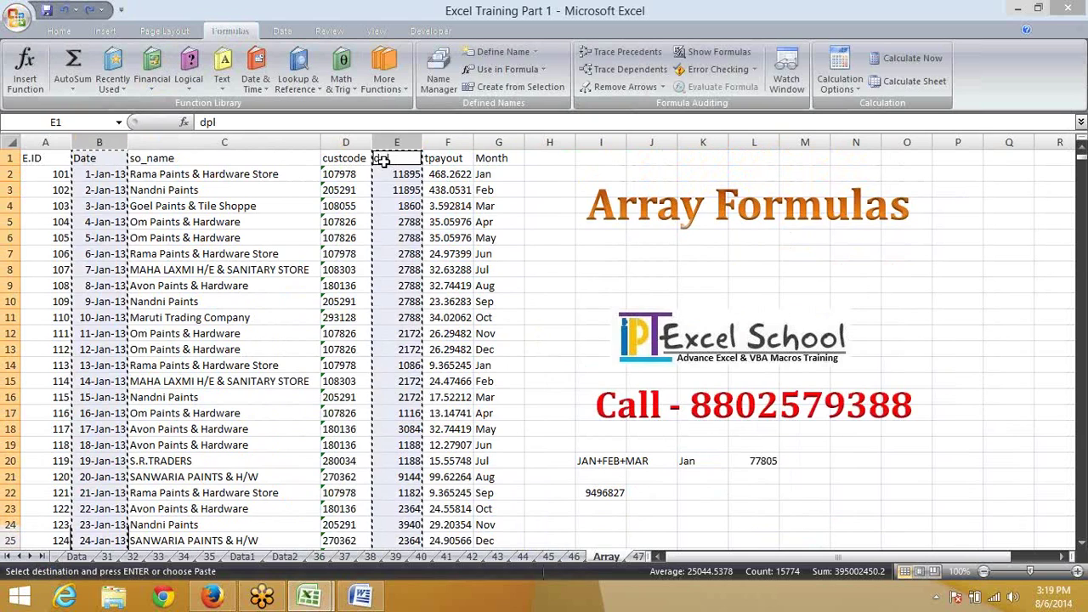
key("ctrl+n")
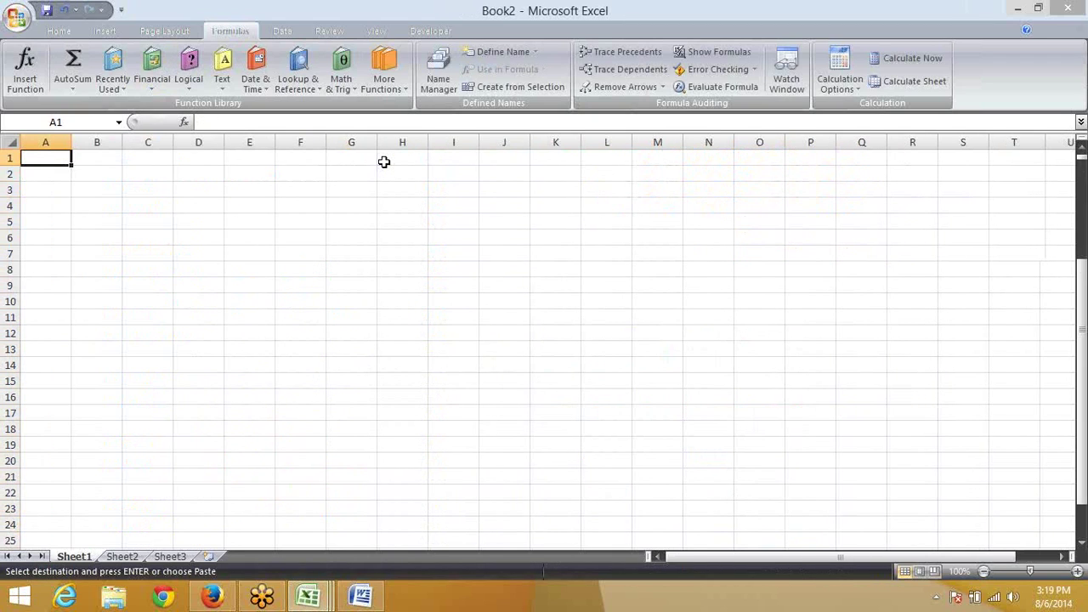
key("ctrl+v")
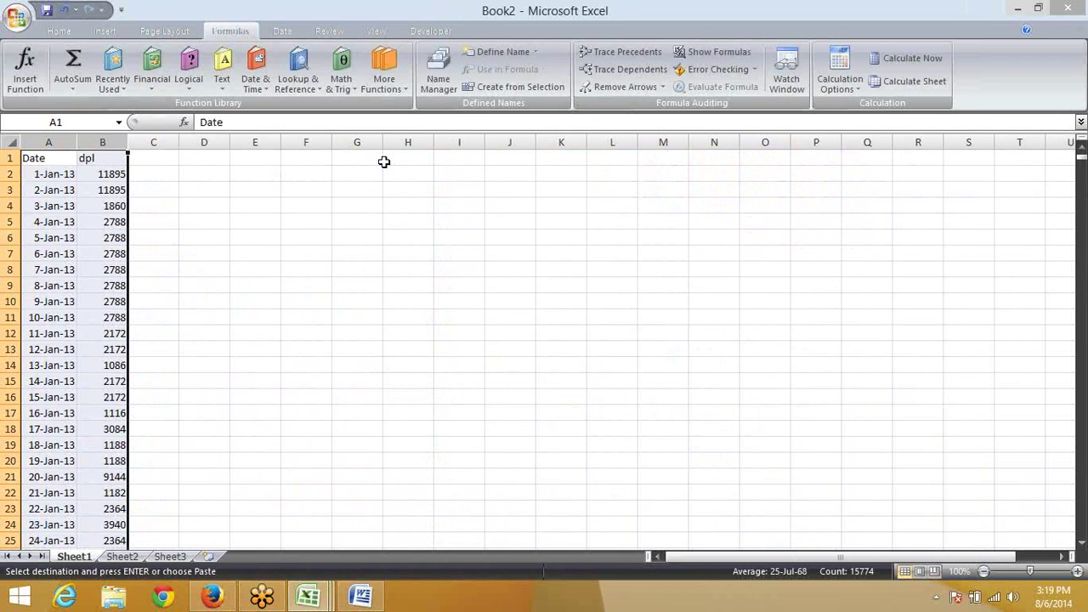
Step: Fit the dpl column's width to its contents and enter Jan in F2
double_click(132, 138)
left_click(309, 176)
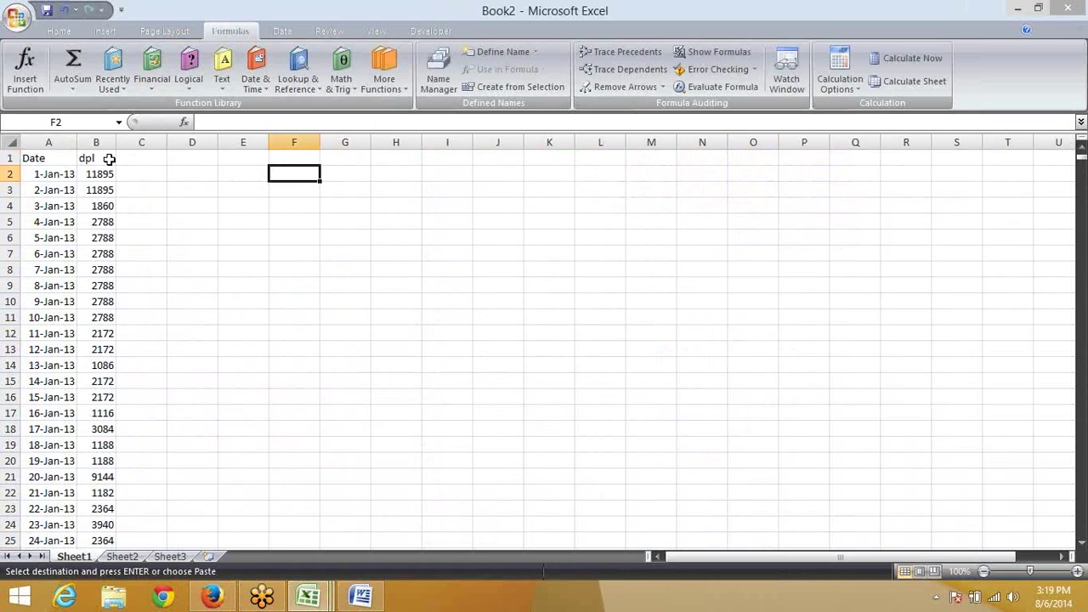
type("jAN")
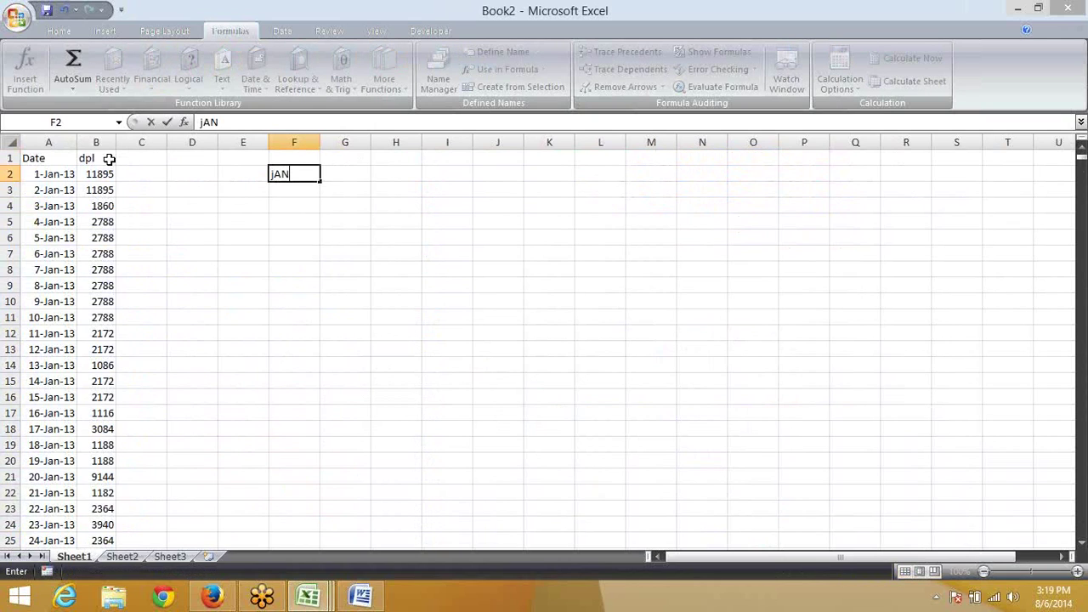
key("Return")
key("Up")
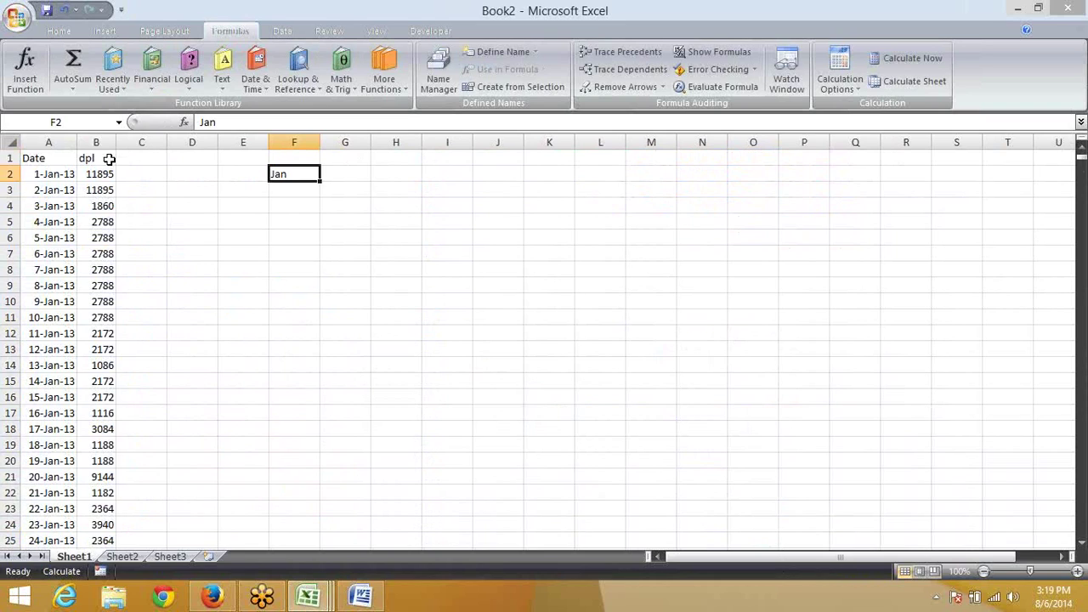
Step: Insert a blank column before the Date column
left_click(44, 143)
right_click(45, 144)
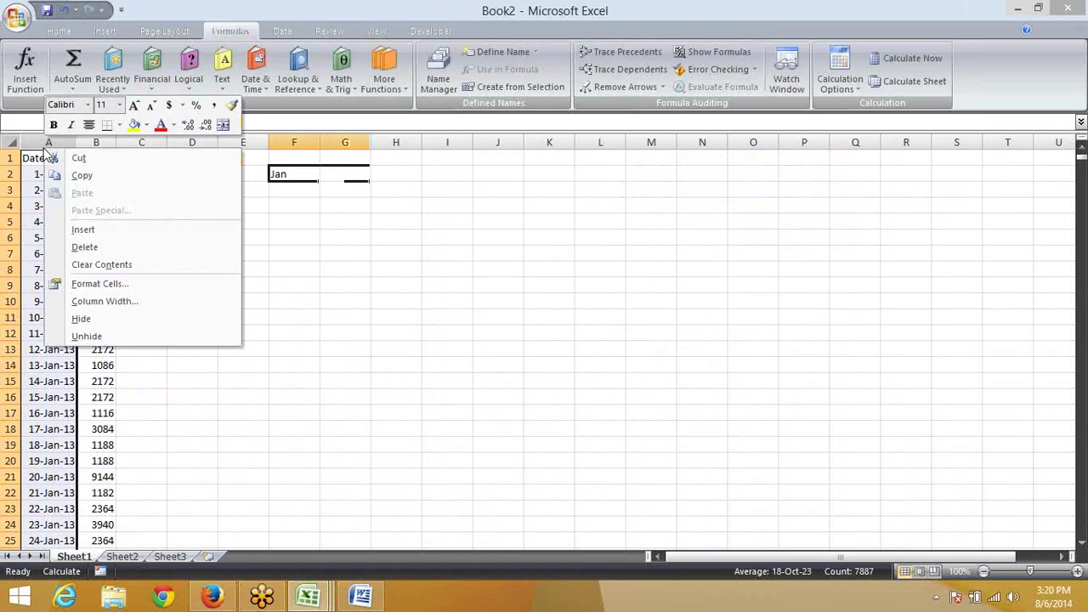
left_click(105, 230)
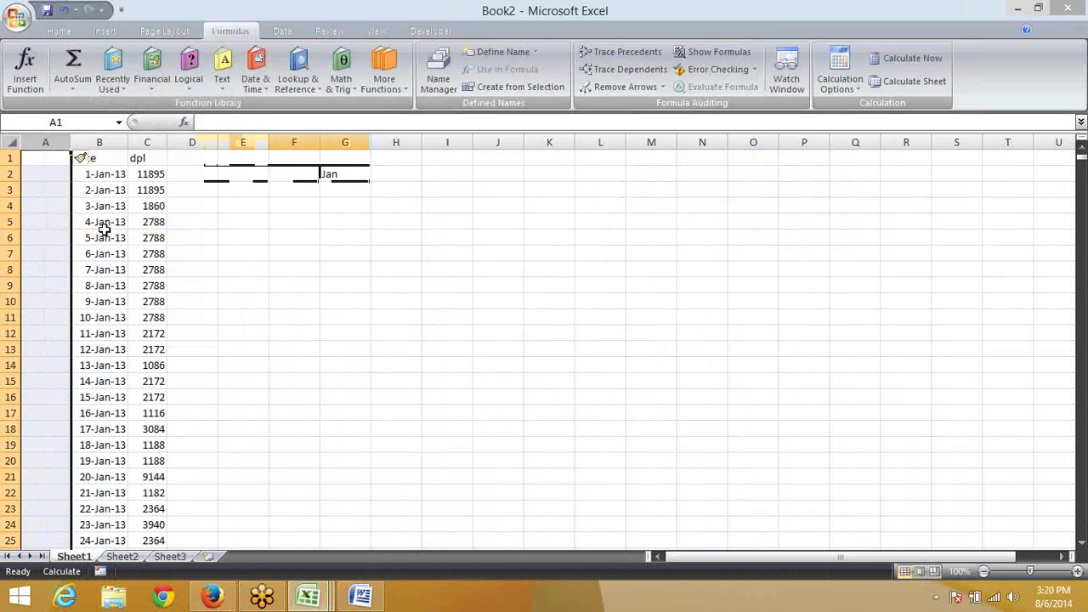
left_click(82, 158)
Step: Enter =TEXT(B2,"DDD") in A2
left_click(47, 173)
type("=")
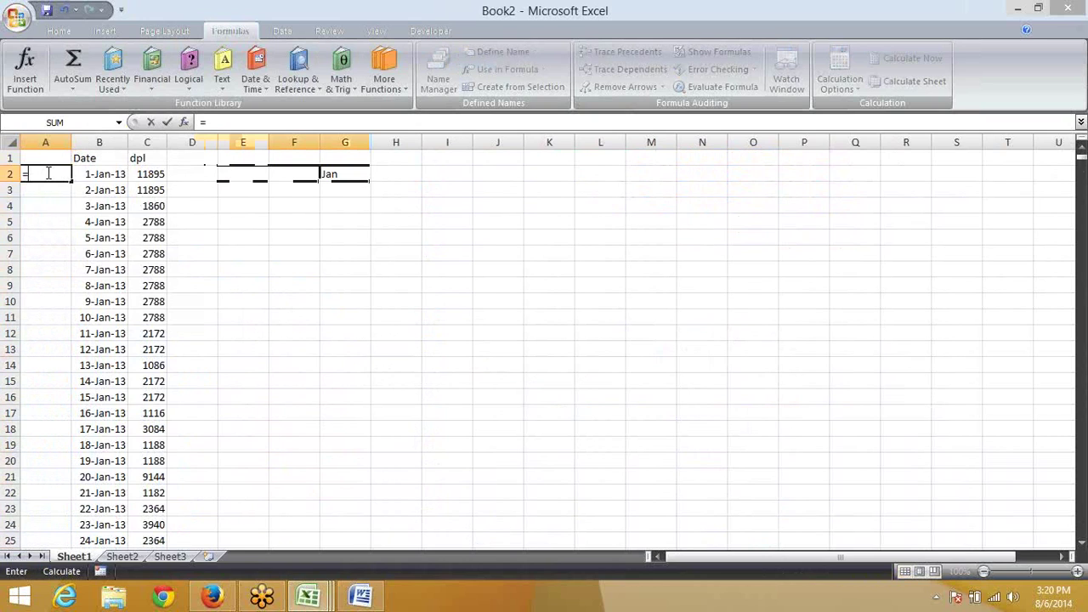
type("te")
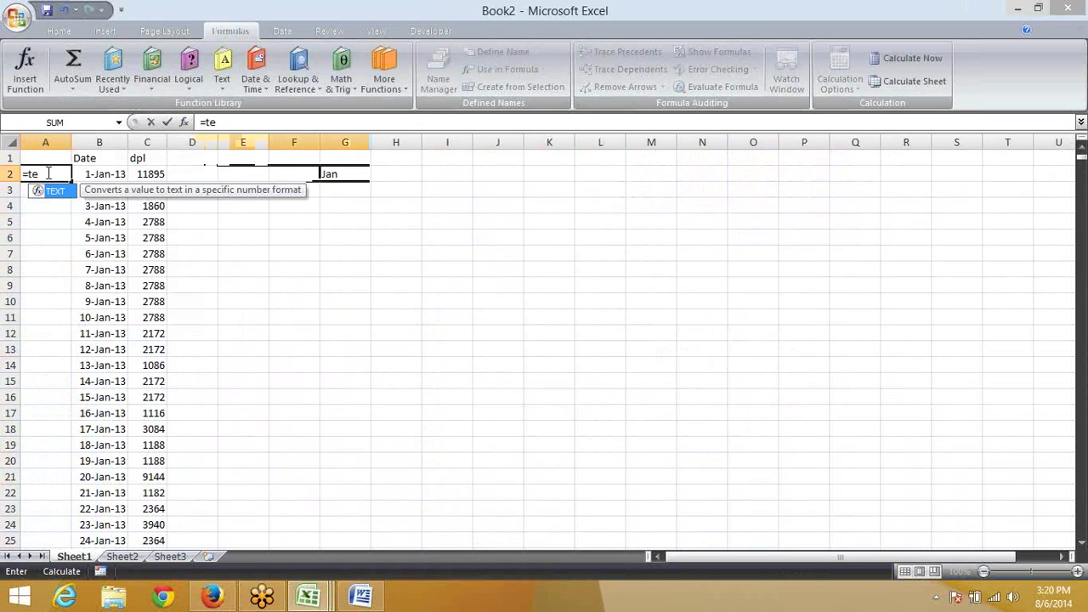
key("Tab")
type("B2,\"")
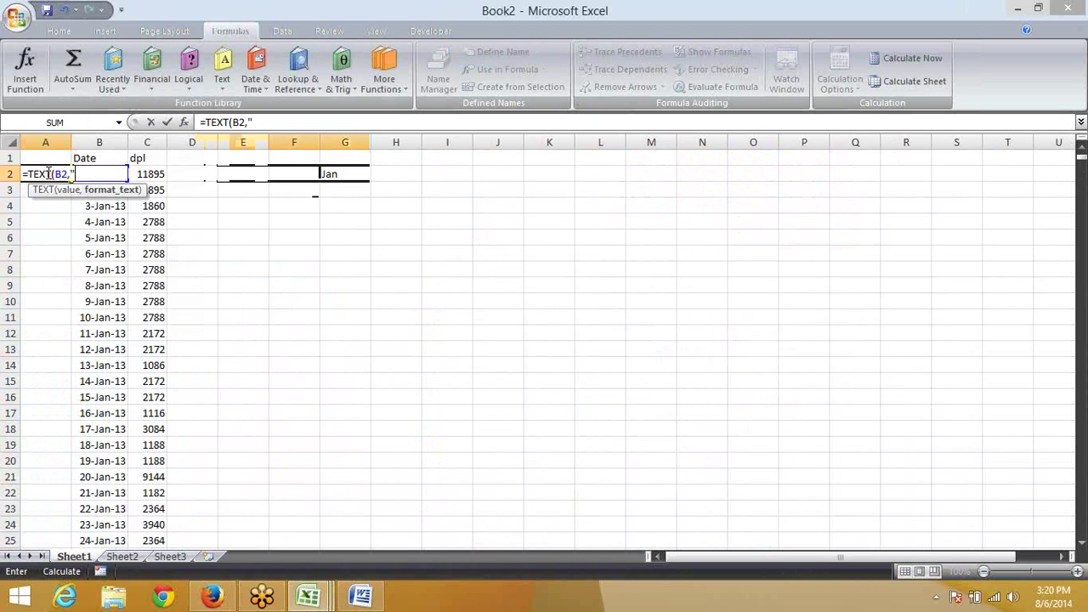
type("DDD\")")
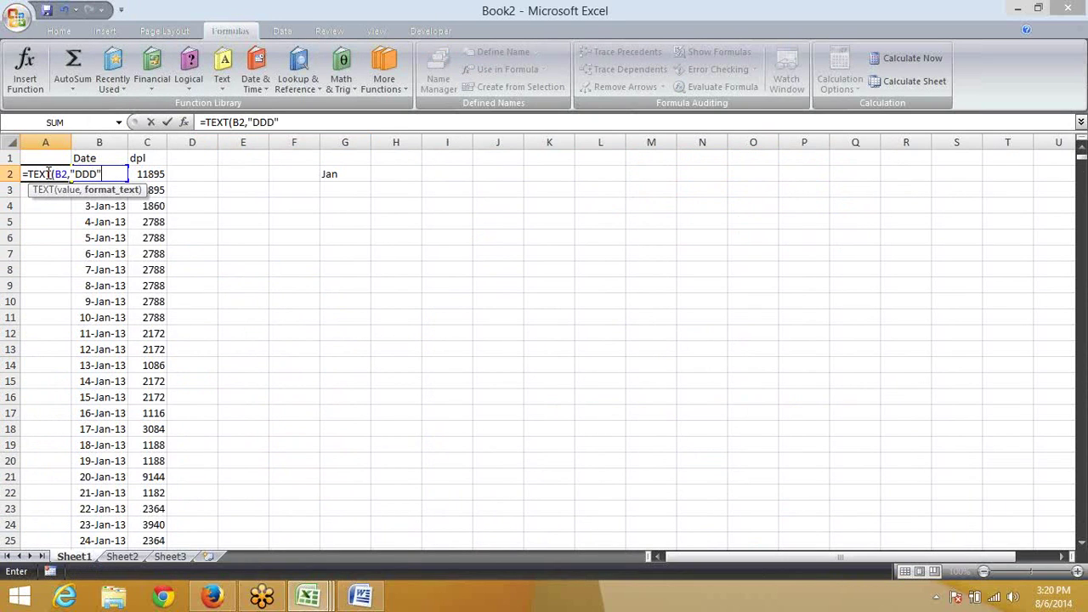
key("Return")
Step: Fill the A2 weekday formula down column A to the last date row, A7887
key("Right")
key("ctrl+Down")
key("Left")
key("ctrl+shift+Up")
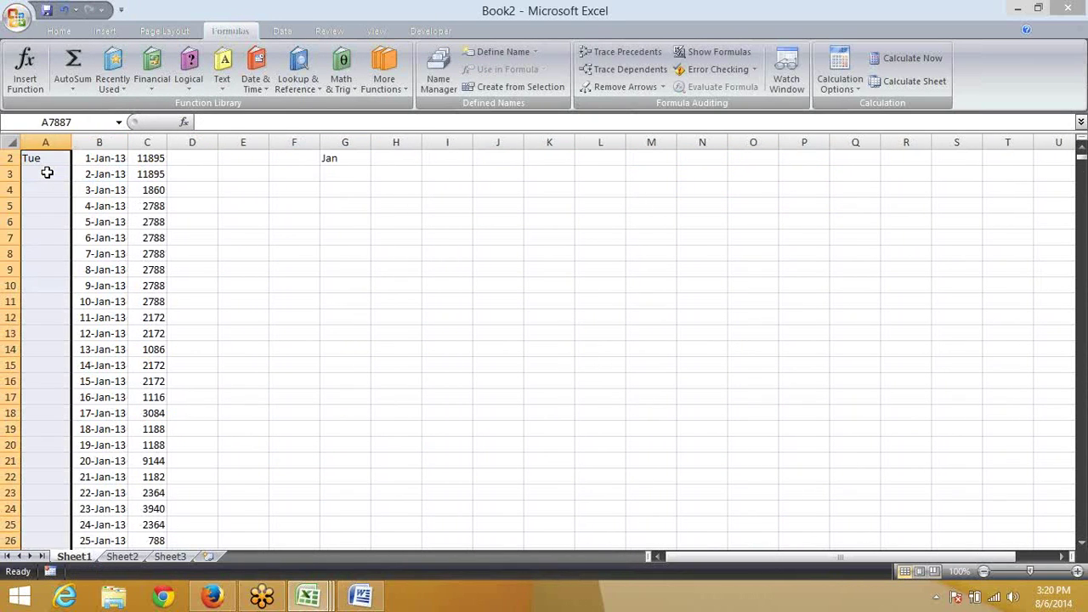
key("ctrl+d")
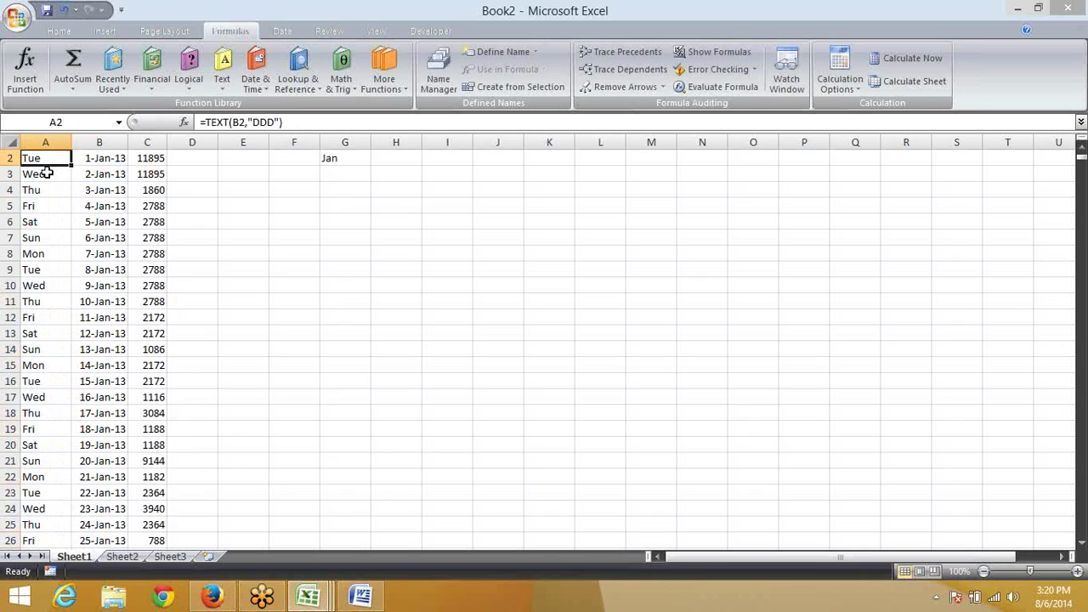
key("ctrl+Home")
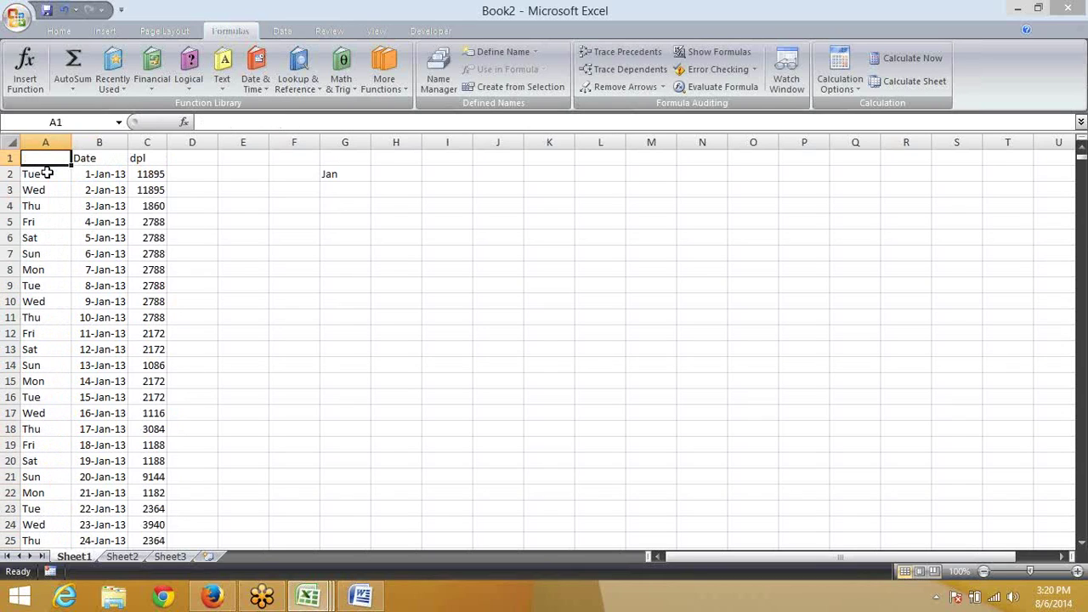
key("Down")
key("Down")
key("Right")
key("Right")
key("Right")
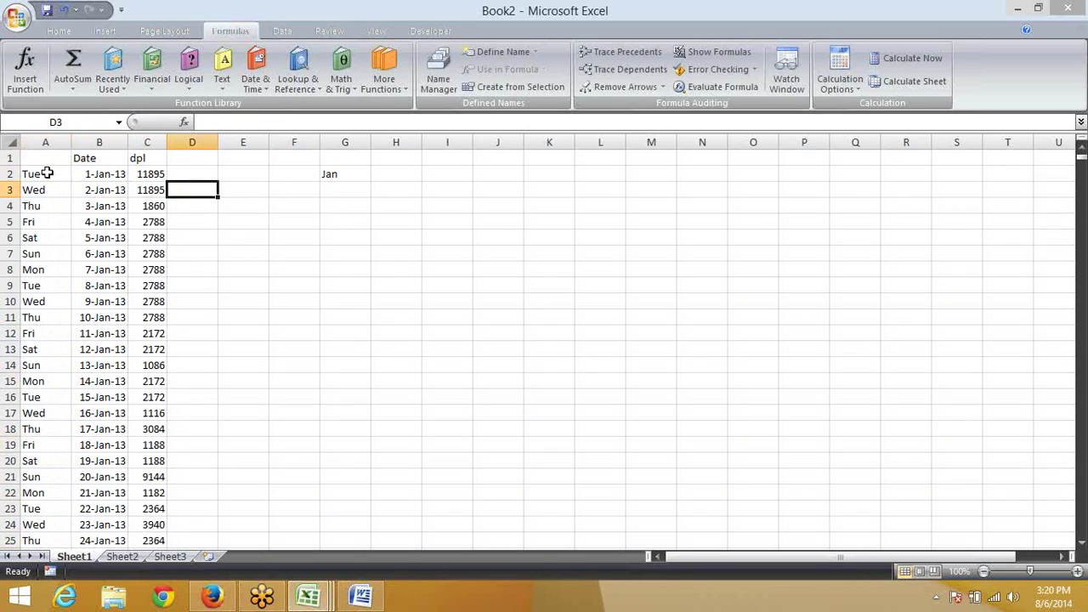
key("Right")
key("Right")
key("Right")
key("Right")
key("Left")
key("Left")
key("Left")
key("Left")
key("Left")
key("Left")
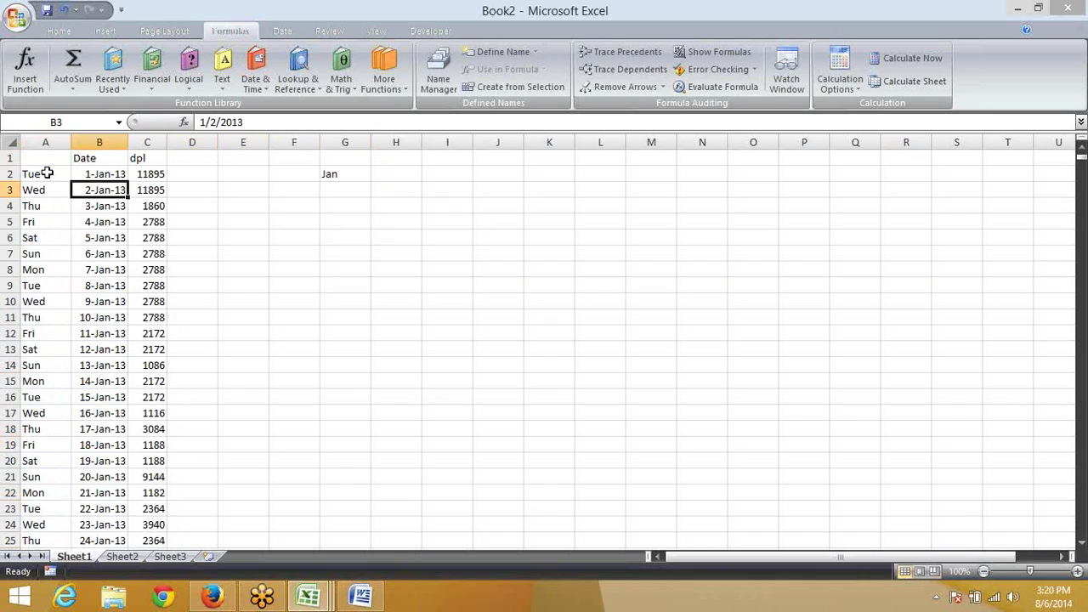
Step: Change the format code in A2's TEXT formula to "MMM"
key("Up")
key("Left")
key("F2")
key("Left")
key("Left")
key("Left")
key("Left")
key("Left")
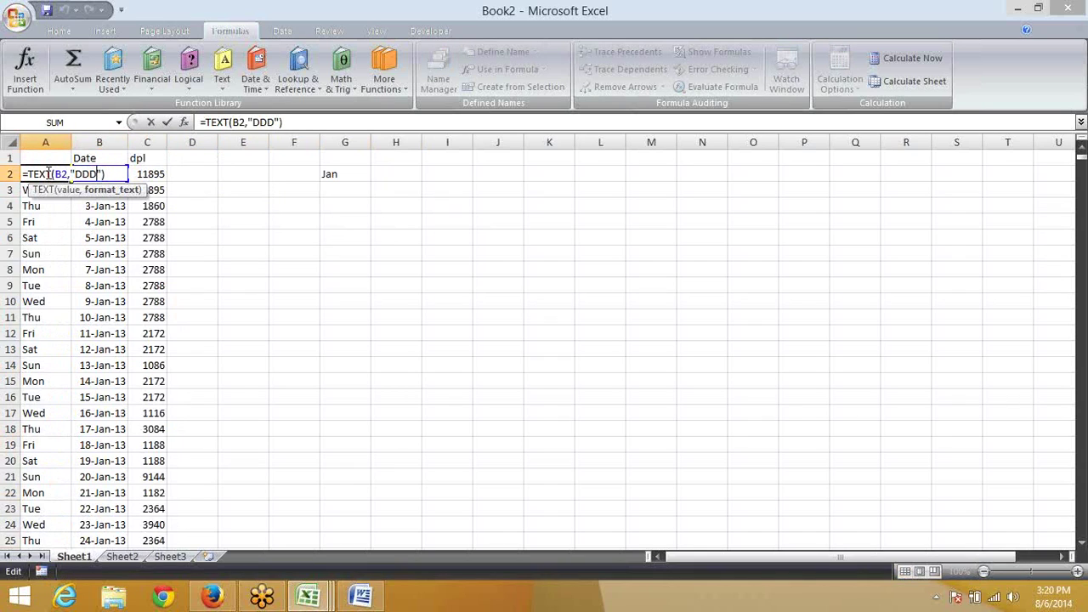
key("shift+Right")
key("shift+Right")
key("shift+Right")
type("MMM")
key("ctrl+Return")
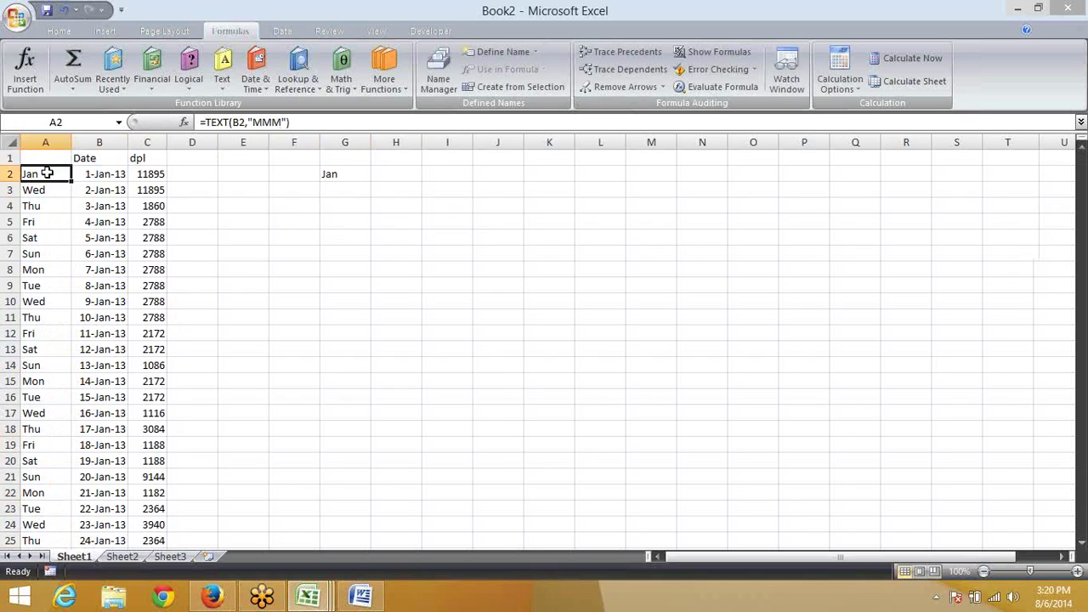
Step: Fill the month formula from A2 down through the rest of the helper column
key("ctrl+shift+Down")
key("ctrl+d")
key("ctrl+Home")
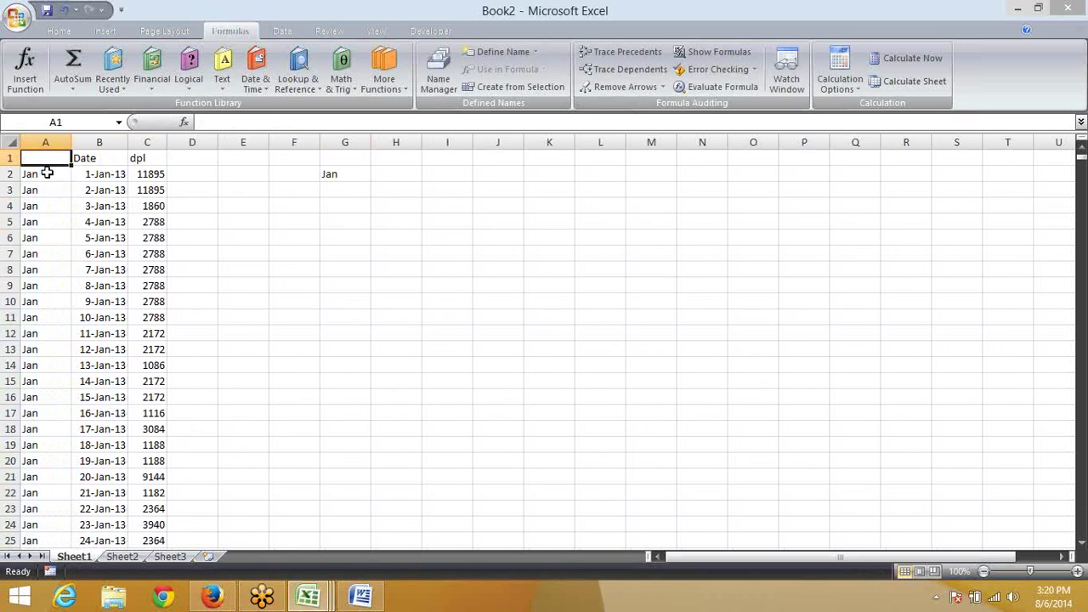
Step: Start a SUMIF formula in H2 with the whole of column A as its range
key("Right")
key("Right")
key("Right")
key("Right")
key("Right")
key("Right")
key("Right")
key("Down")
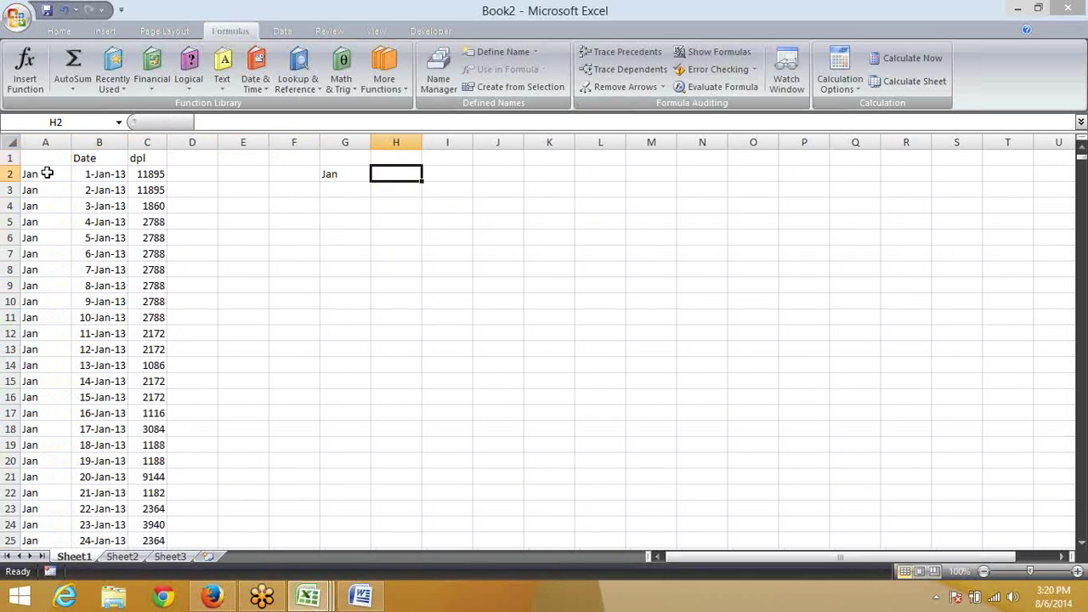
type("=sum")
key("Down")
key("Tab")
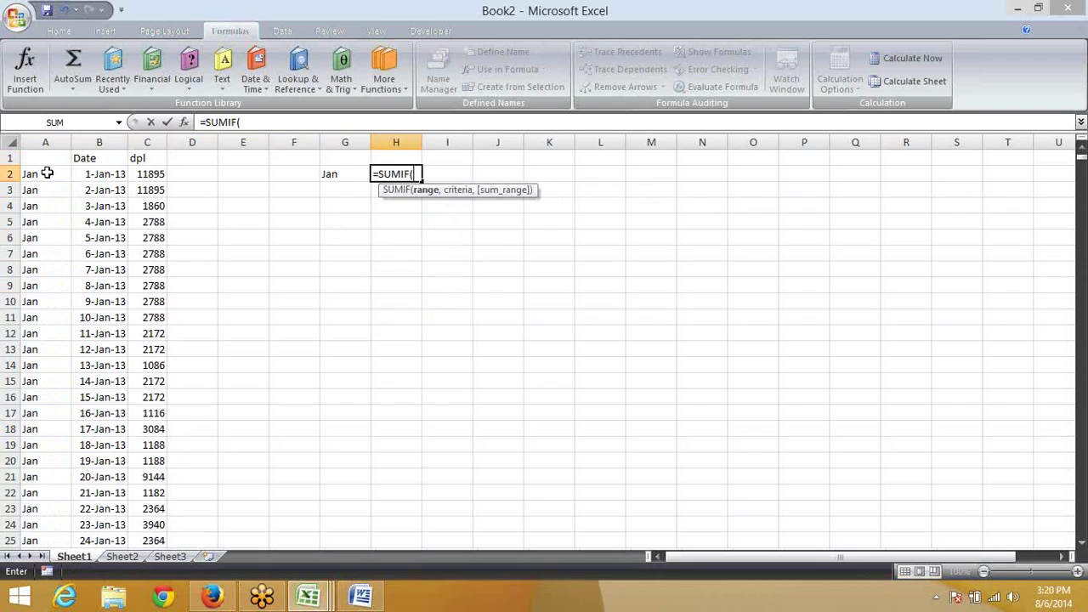
key("Left")
key("Left")
key("Left")
key("Left")
key("Left")
key("Left")
key("Left")
key("ctrl+space")
type(",")
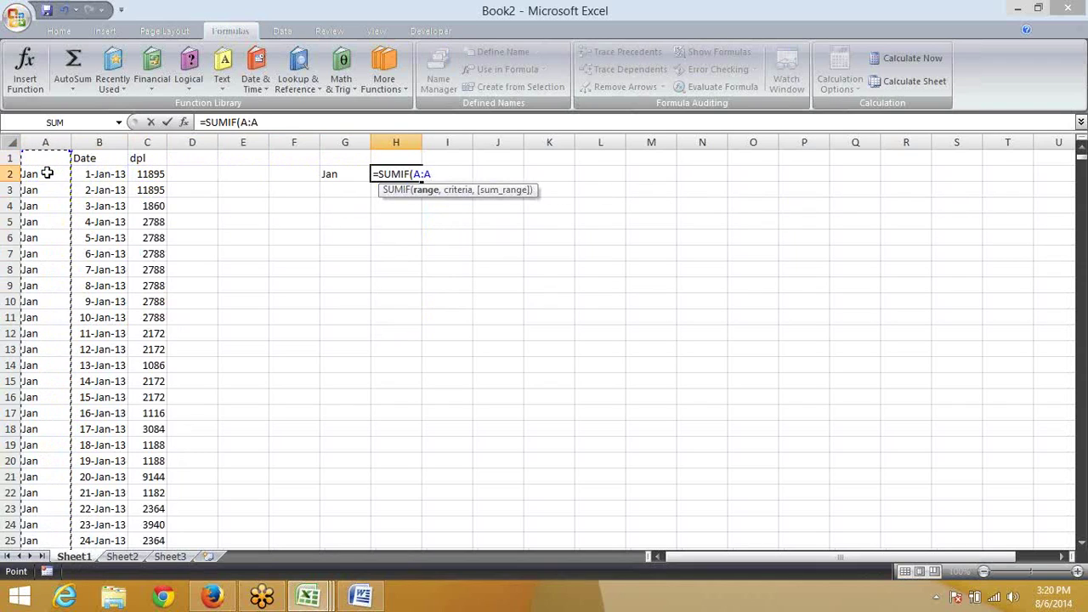
Step: Complete the H2 SUMIF with G2 as the criteria and column C as the sum range
key("Left")
type(",")
key("Left")
key("Left")
key("Left")
key("Left")
key("Left")
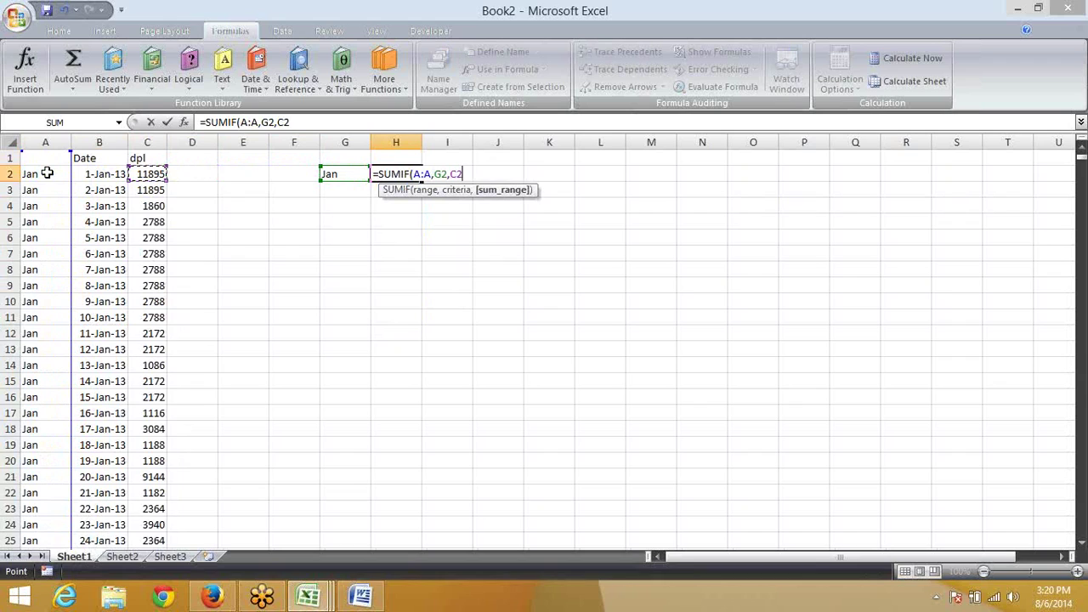
key("ctrl+space")
key("Return")
key("Up")
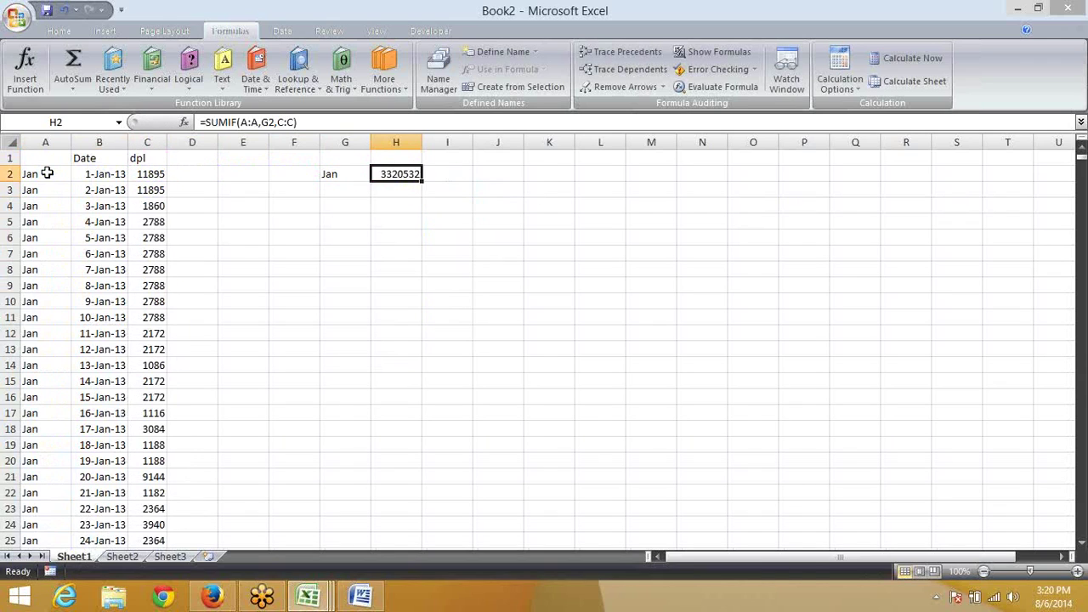
Step: Clear G2:H2 and delete the helper column A
key("shift+Left")
key("Delete")
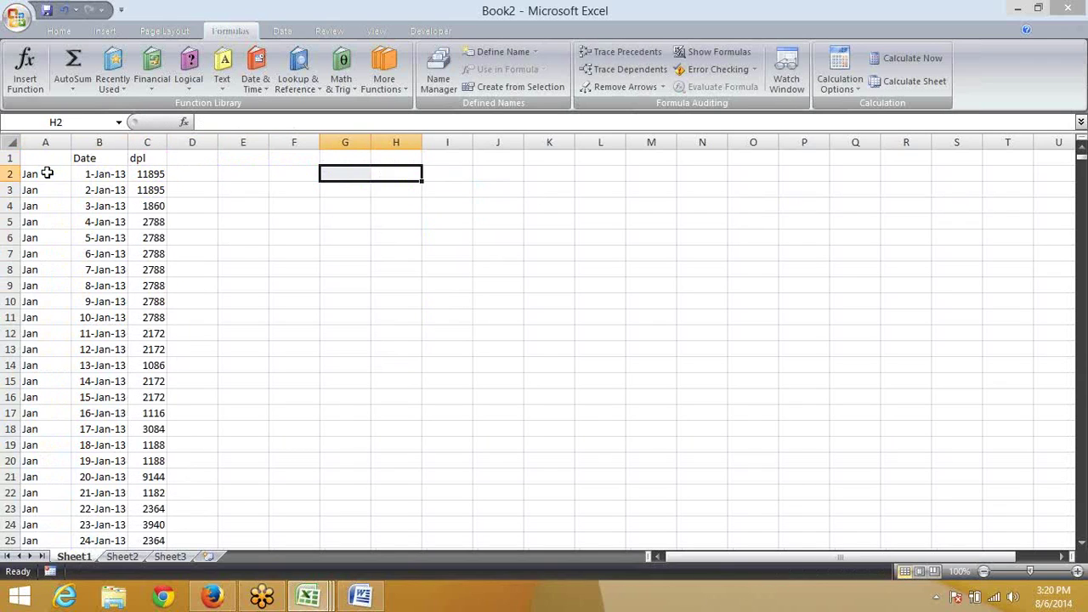
key("Left")
key("Left")
left_click(46, 173)
key("ctrl+space")
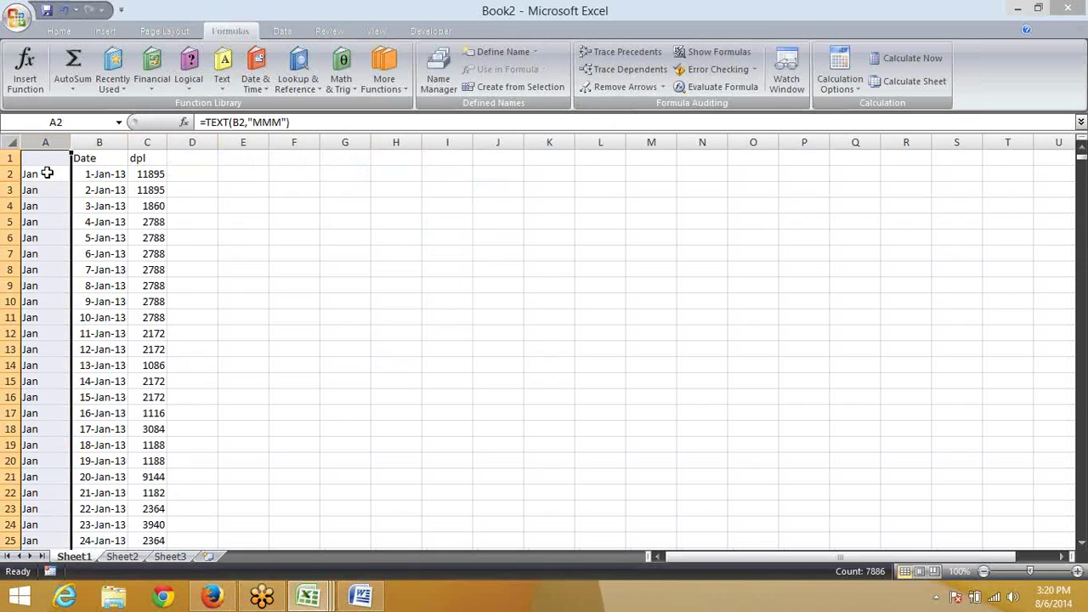
key("ctrl+minus")
Step: Enter Jan in F3
key("Right")
key("Right")
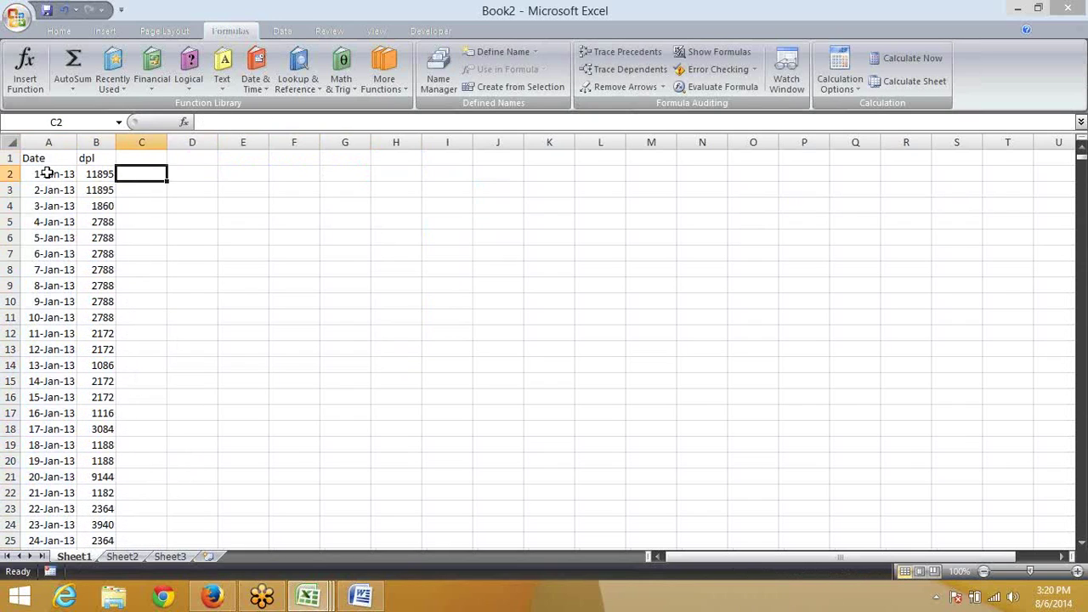
key("Right")
key("Right")
key("Right")
key("Down")
type("Jan")
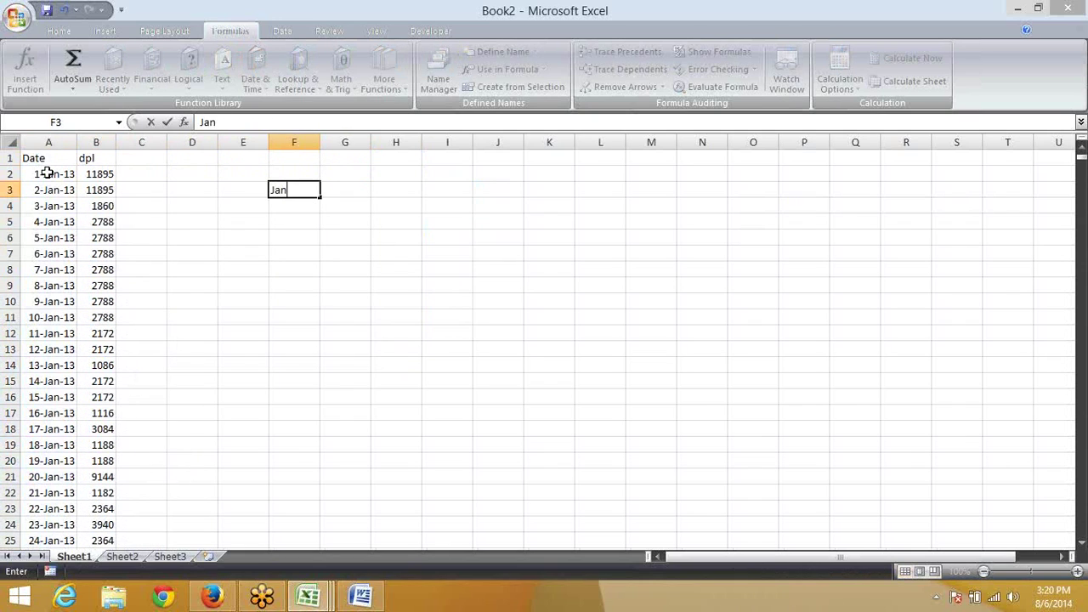
key("Tab")
Step: Start a formula in G3 with an IF function nested inside SUM
type("=")
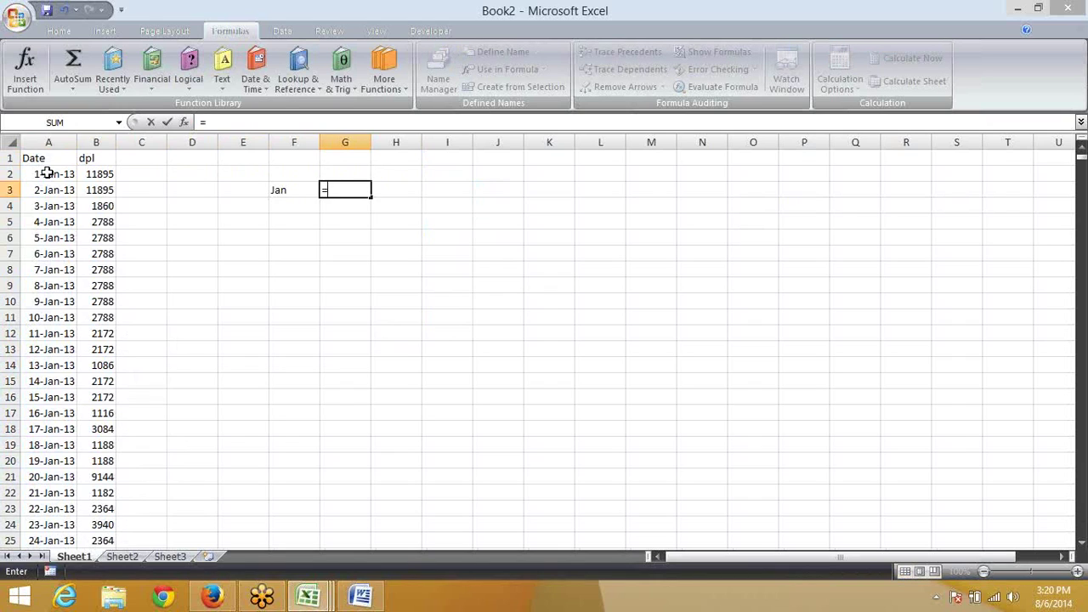
type("sum")
key("Tab")
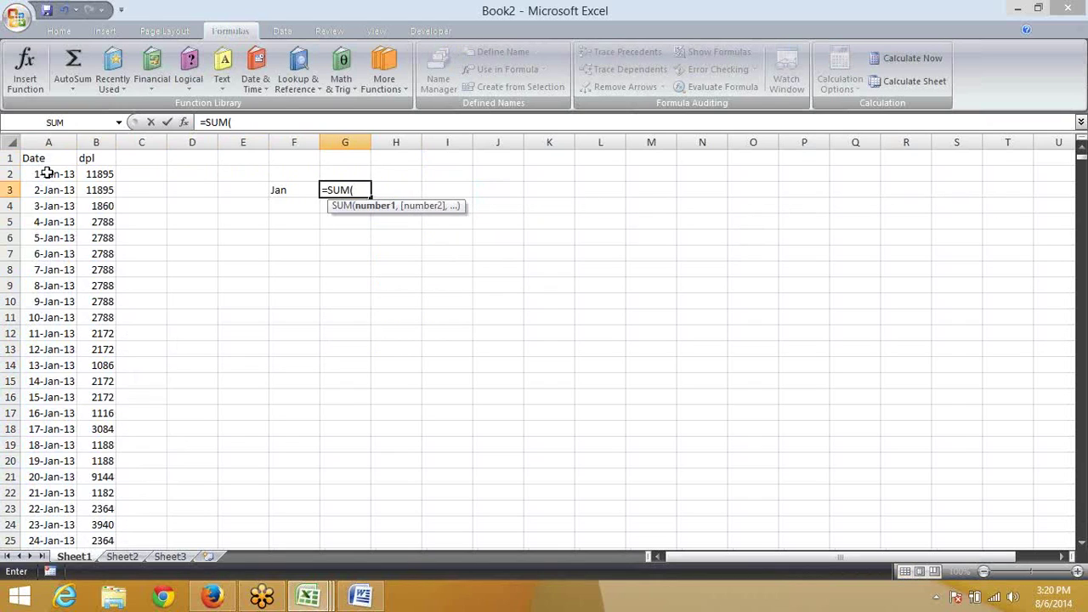
type("if")
key("Tab")
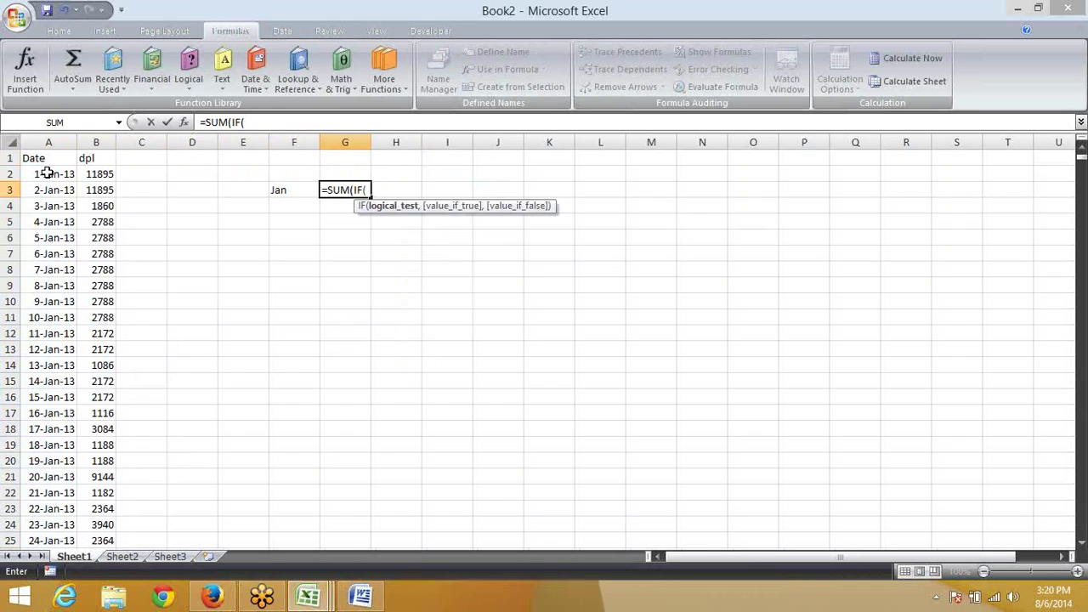
key("Left")
key("Left")
key("Left")
key("Left")
key("Left")
key("Left")
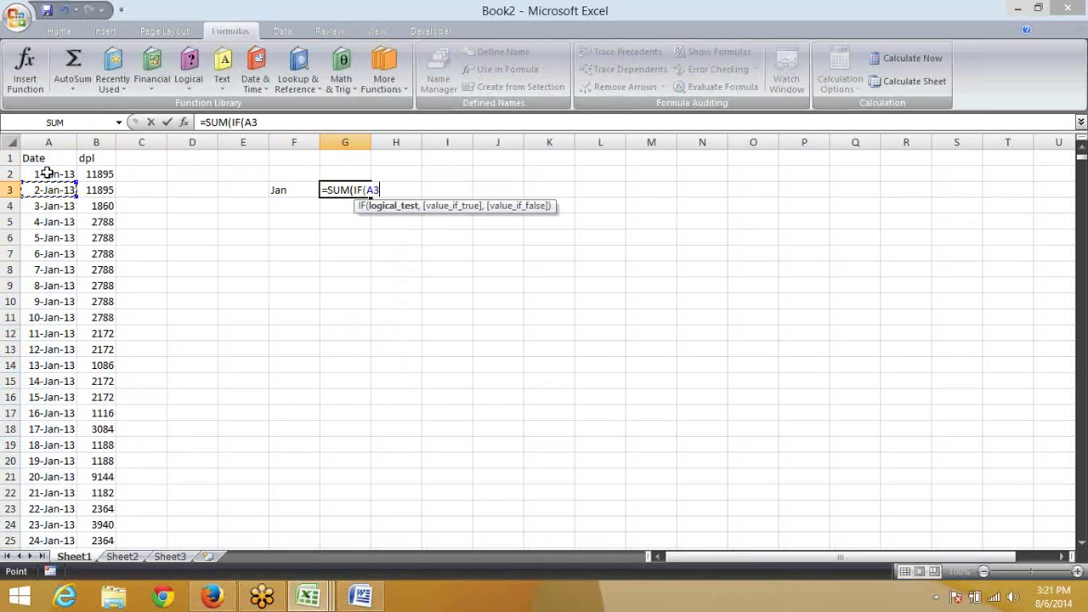
key("BackSpace")
key("BackSpace")
Step: Set the logical test of the IF in G3 to TEXT(A2:A7887,"MMM")=F3
type("te")
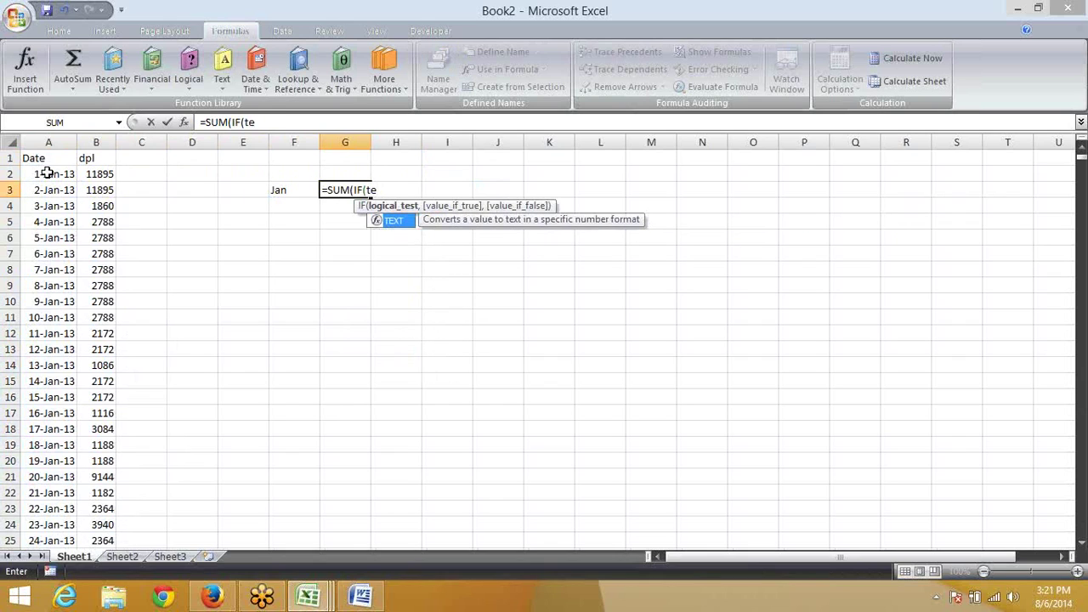
key("Tab")
key("Left")
key("Left")
key("Left")
key("Left")
key("Left")
key("Left")
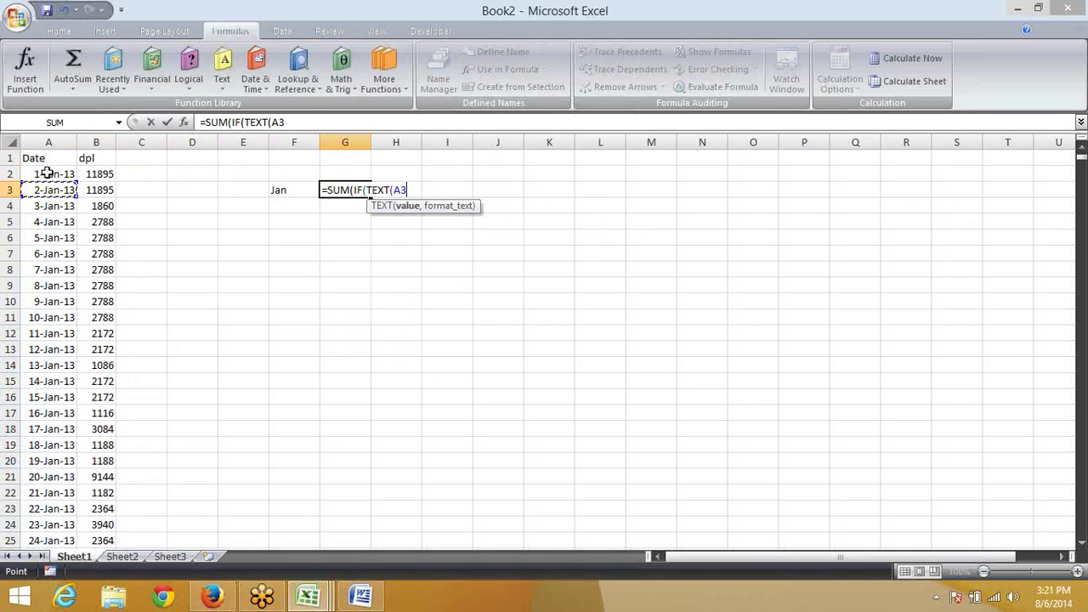
key("Up")
key("ctrl+shift+Down")
type(",")
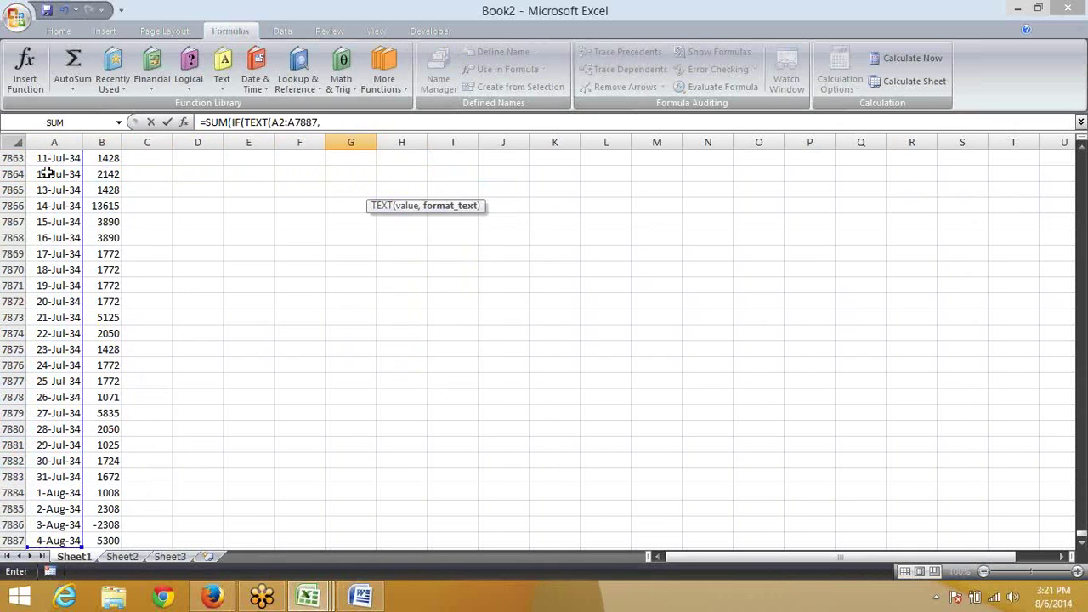
type("\"MMM\")=")
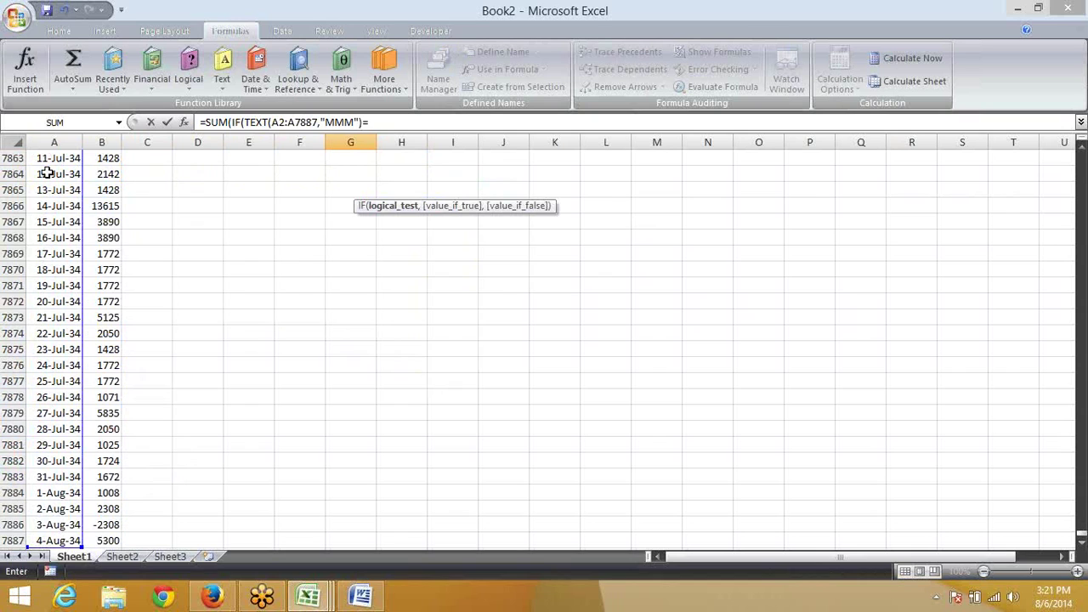
key("Left")
type(",")
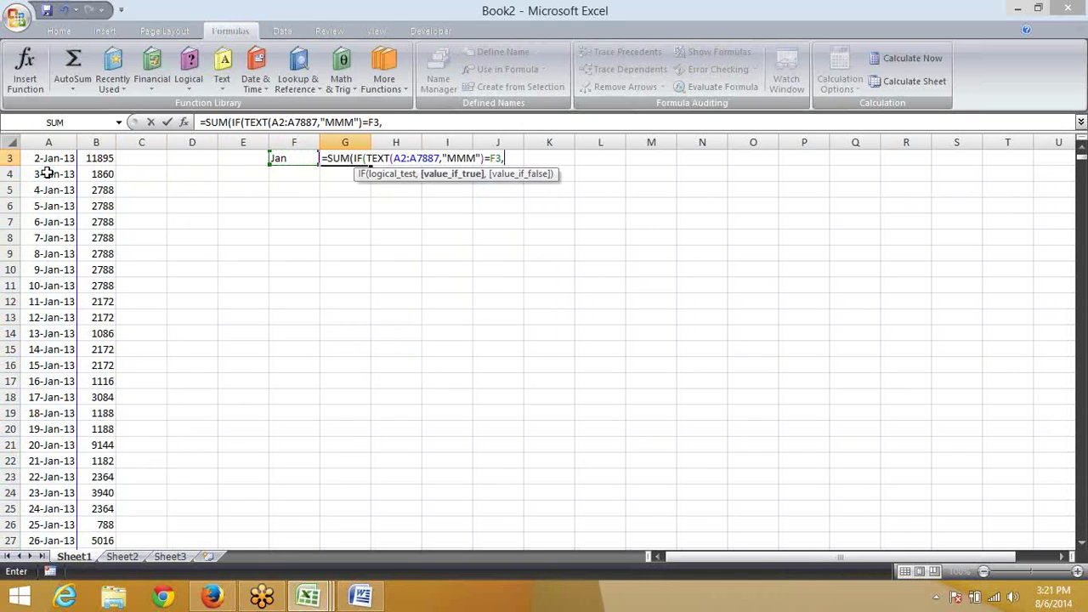
Step: Use B2:B7887 as the IF's value if true and enter the G3 formula as an array formula
key("Left")
key("Left")
key("Left")
key("Left")
key("Left")
key("Up")
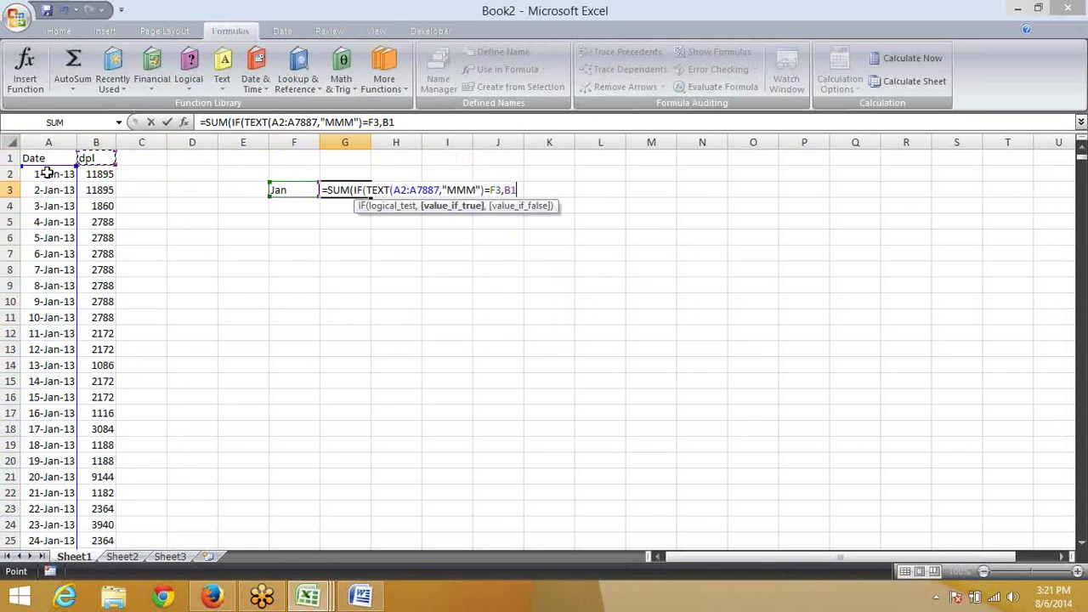
key("ctrl+shift+Down")
key("ctrl+shift+Return")
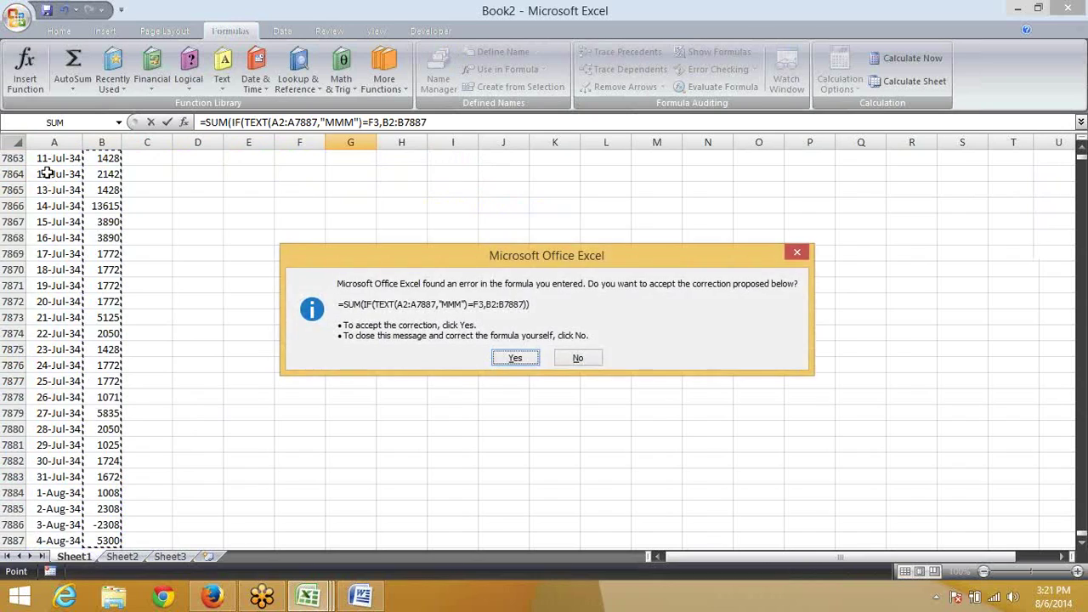
key("Return")
key("F2")
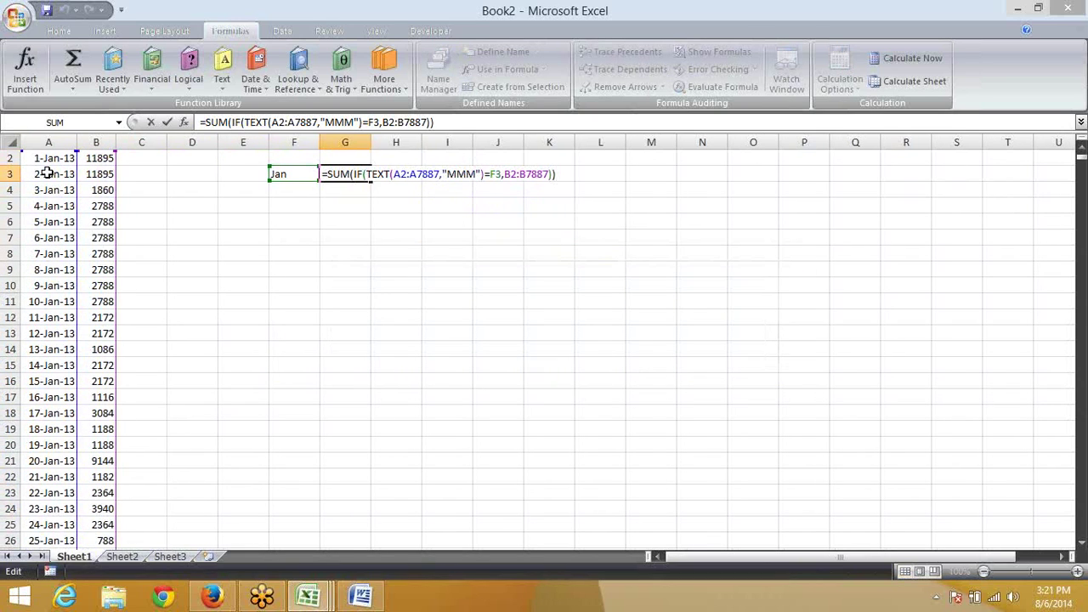
key("ctrl+shift+Return")
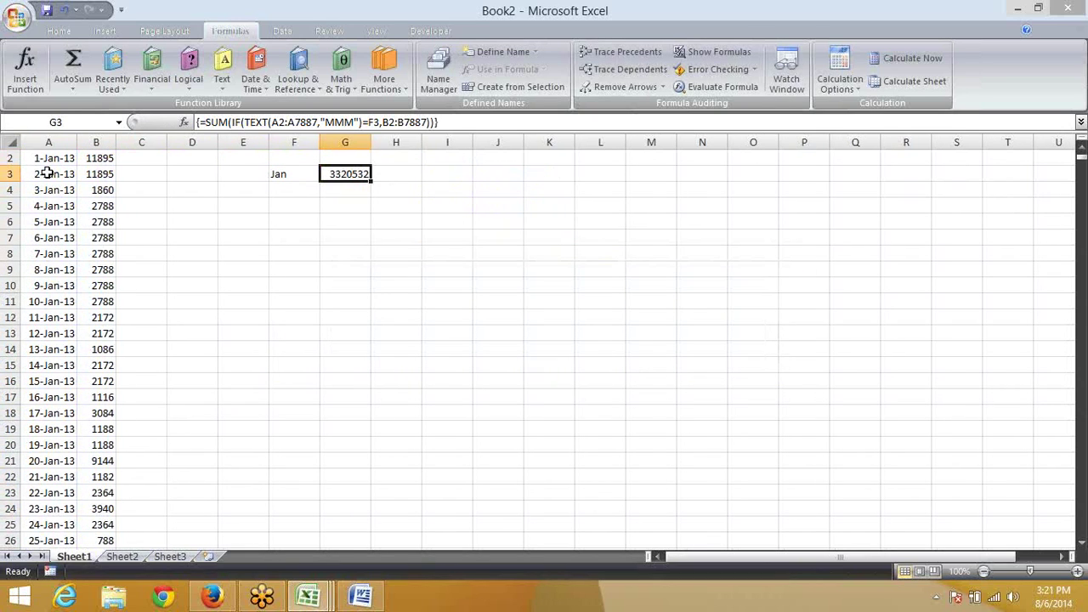
key("Left")
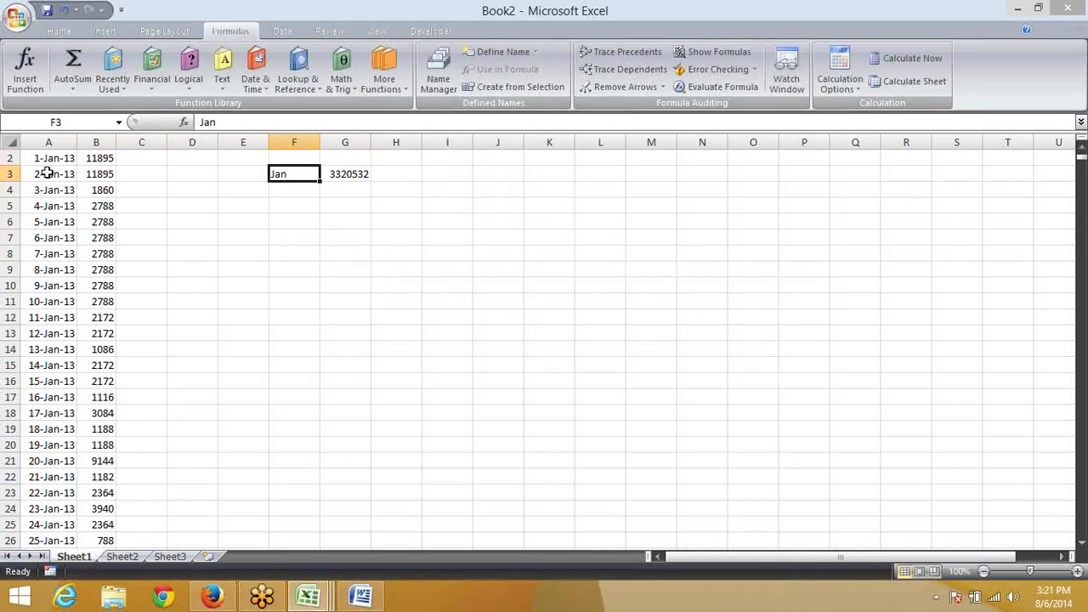
type("Fab")
key("Return")
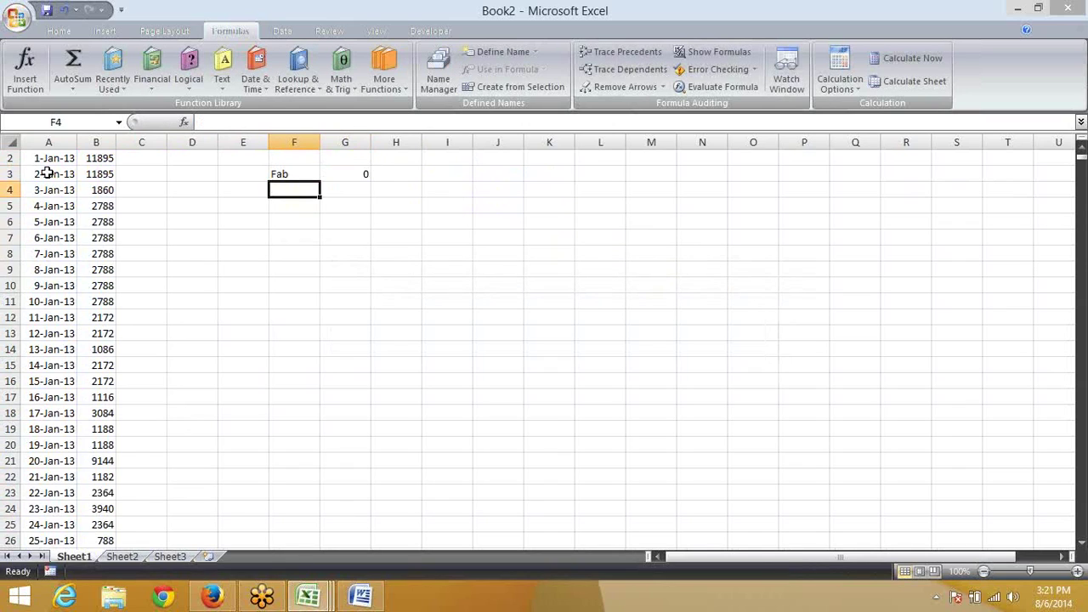
key("Up")
key("Right")
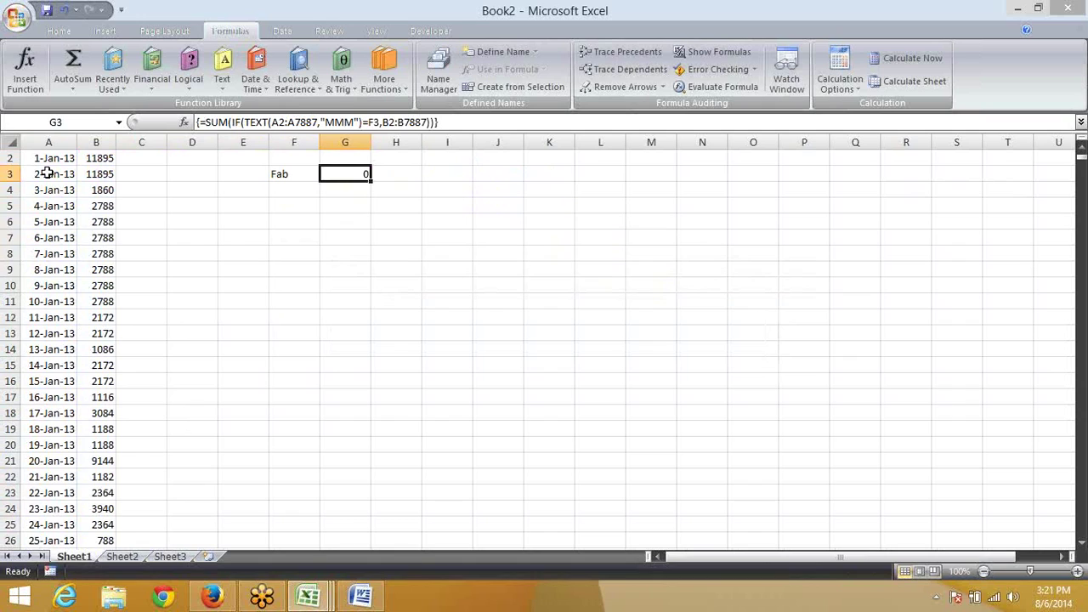
key("Left")
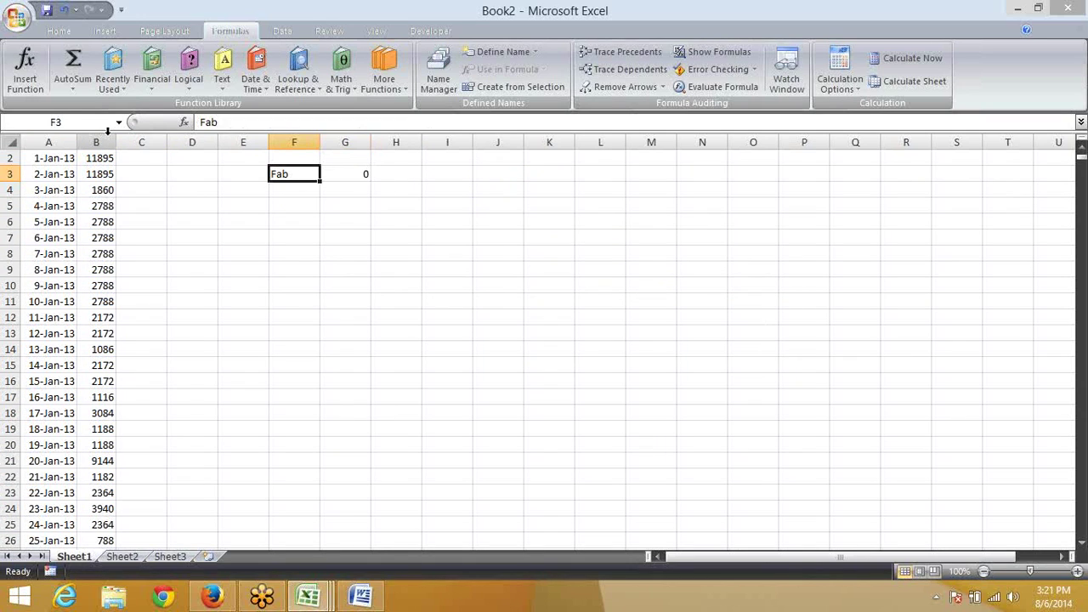
Step: Set the month in F3 to Feb so the array formula totals that month
type("Feb")
key("Return")
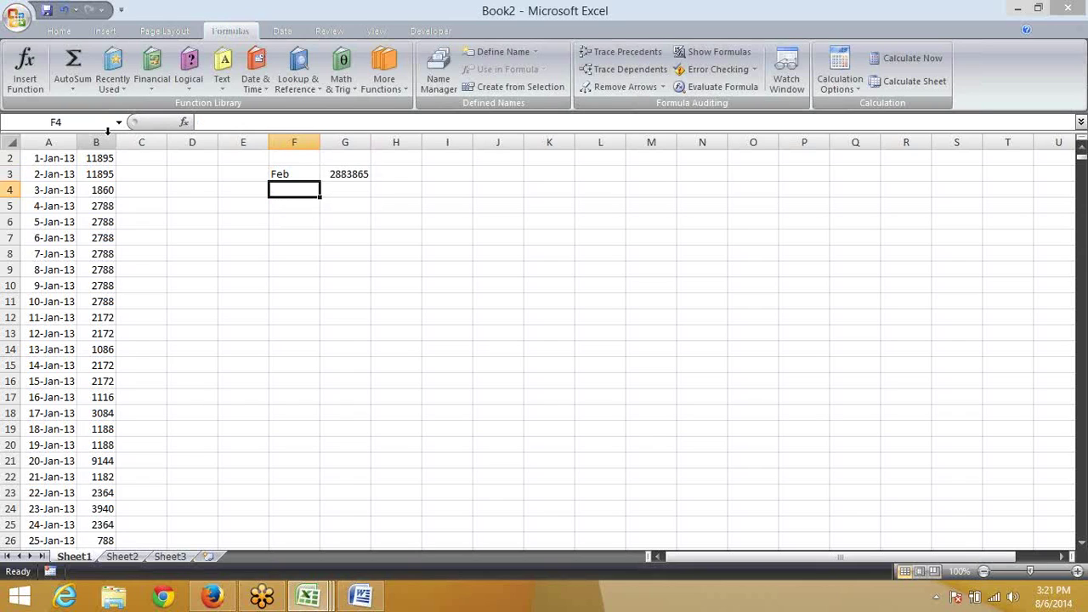
left_click(245, 269)
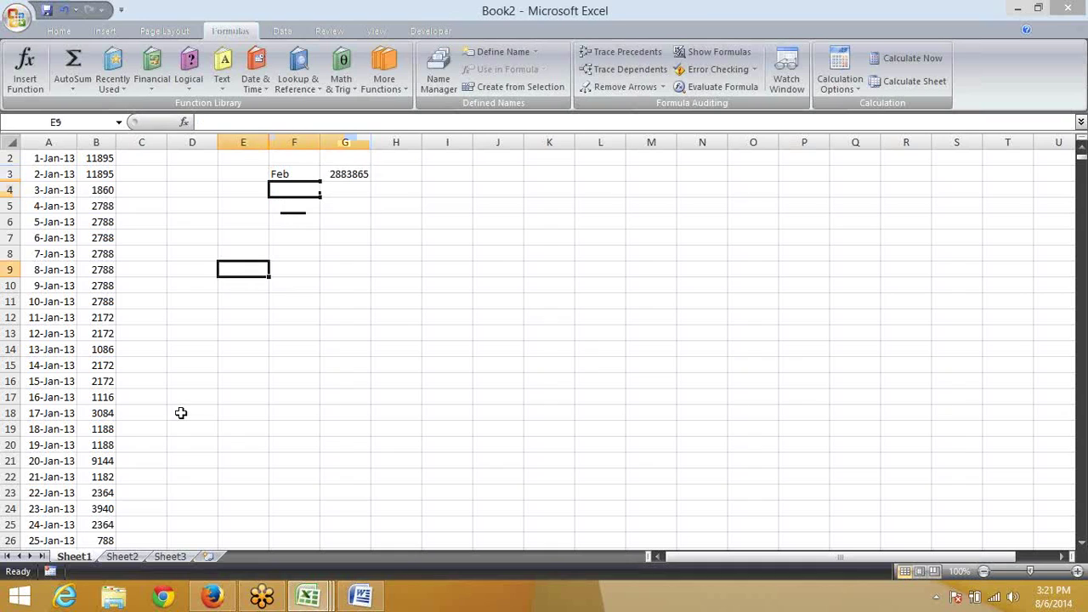
Step: Enter =RANDBETWEEN(10,90) in A1 of Sheet3
left_click(166, 557)
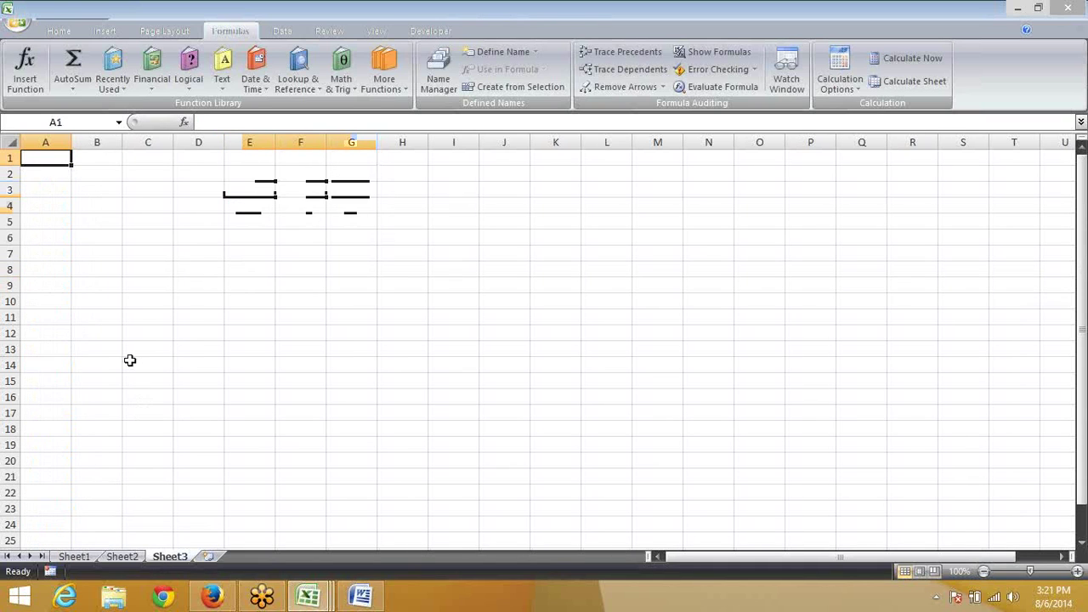
type("=r")
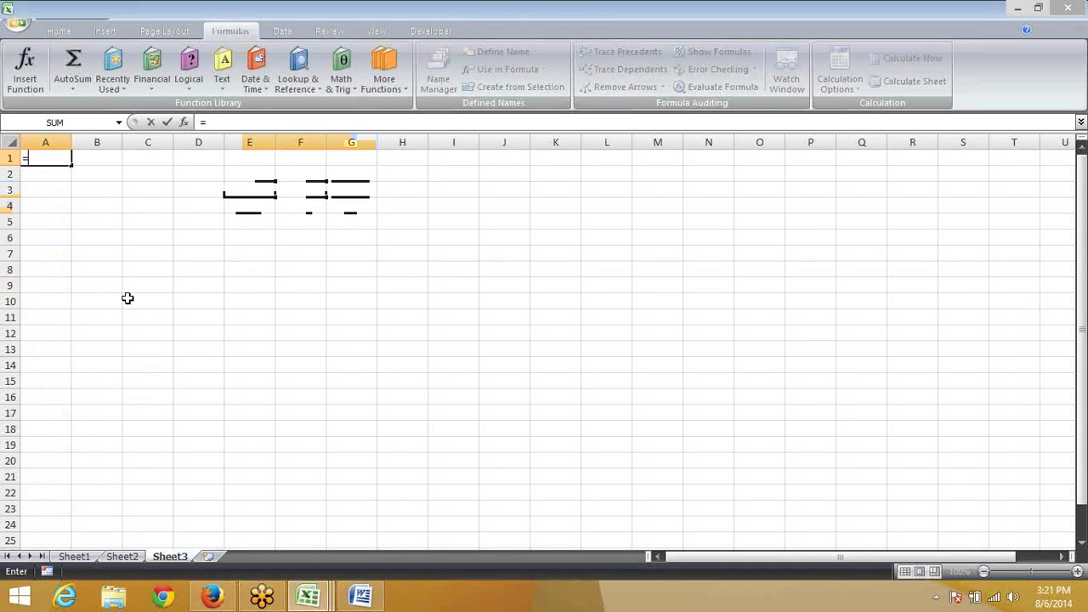
key("Down")
key("Down")
key("Tab")
type("1")
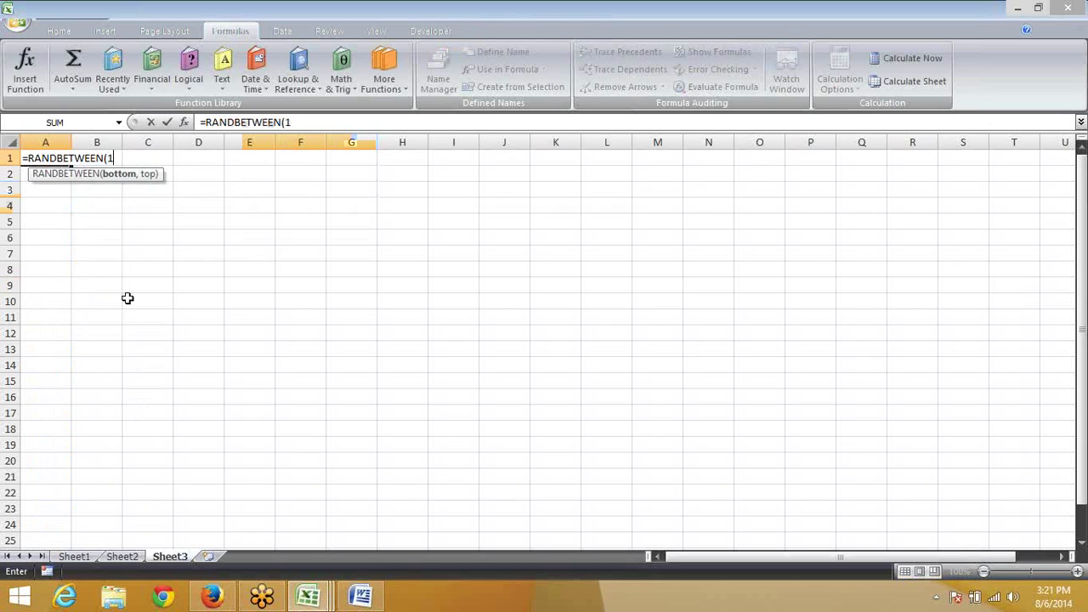
type("0,90")
Step: Fill the RANDBETWEEN formula from A1 down through A13
key("Up")
key("shift+Down")
key("shift+Down")
key("shift+Down")
key("shift+Down")
key("shift+Down")
key("shift+Down")
key("shift+Down")
key("shift+Down")
key("shift+Down")
key("shift+Down")
key("shift+Down")
key("shift+Down")
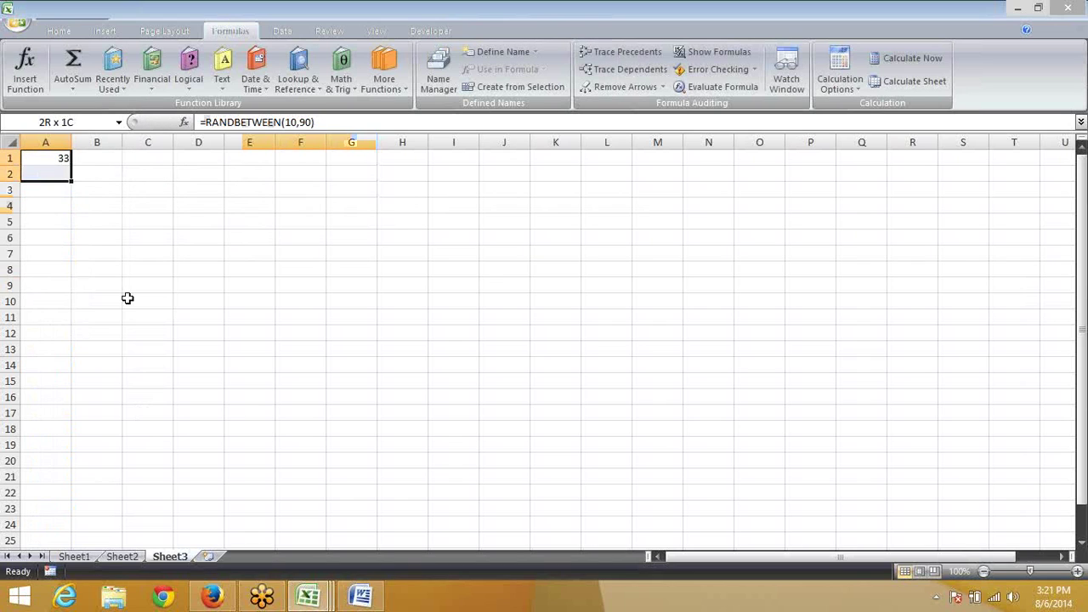
key("ctrl+d")
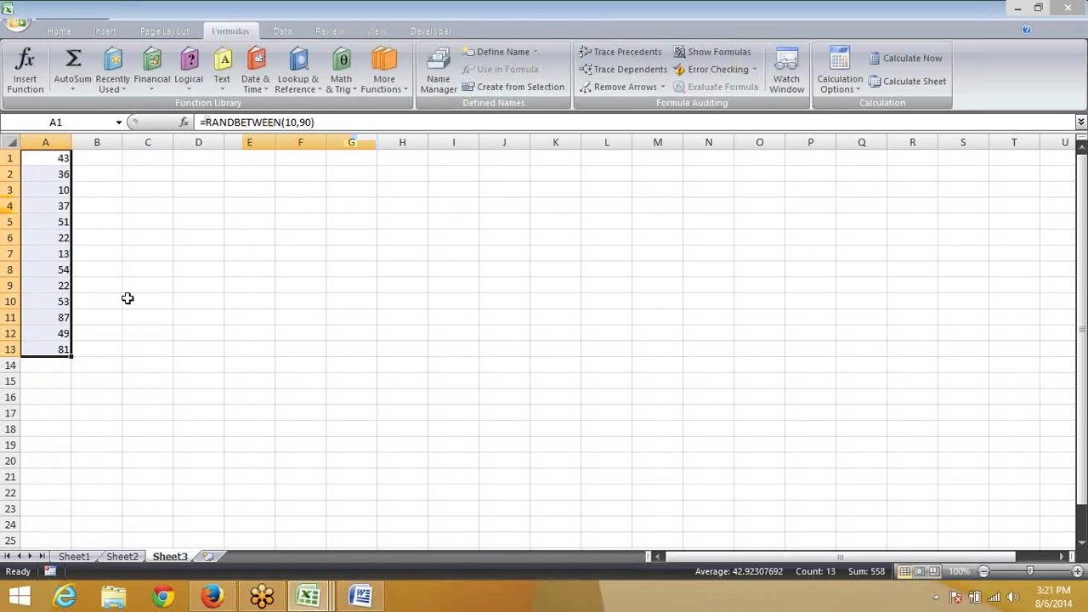
Step: Replace the random-number formulas in A1:A13 with their static values
key("ctrl+c")
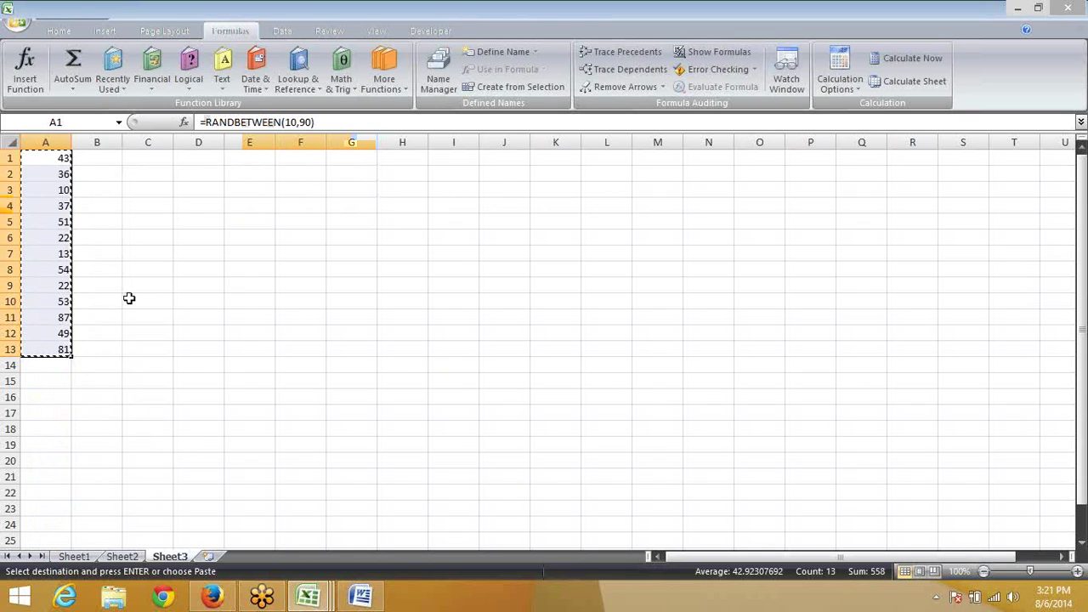
left_click(64, 32)
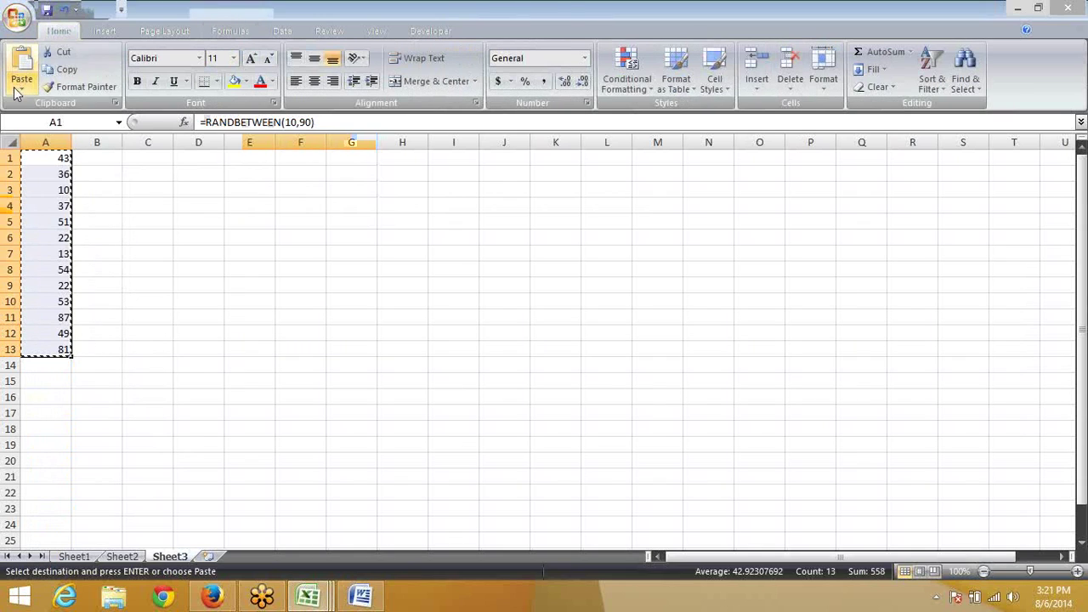
left_click(21, 87)
left_click(51, 139)
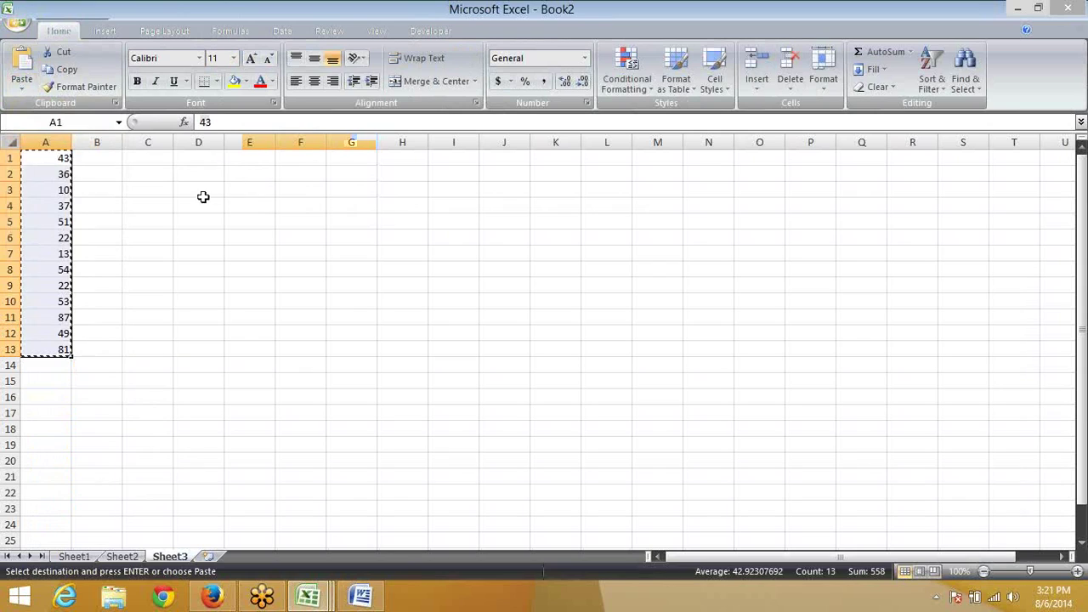
Step: Paste a copy of the A1:A13 numbers into column E starting at E1
left_click(235, 162)
key("ctrl+v")
key("Escape")
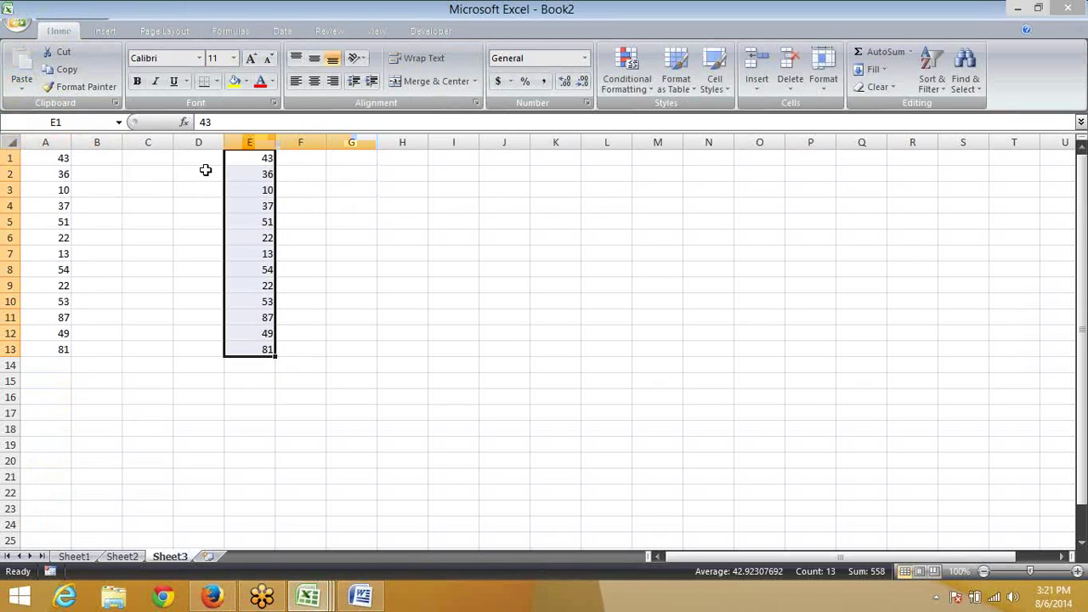
Step: Enter the comparison formula =A1=E1 in C1
left_click(140, 161)
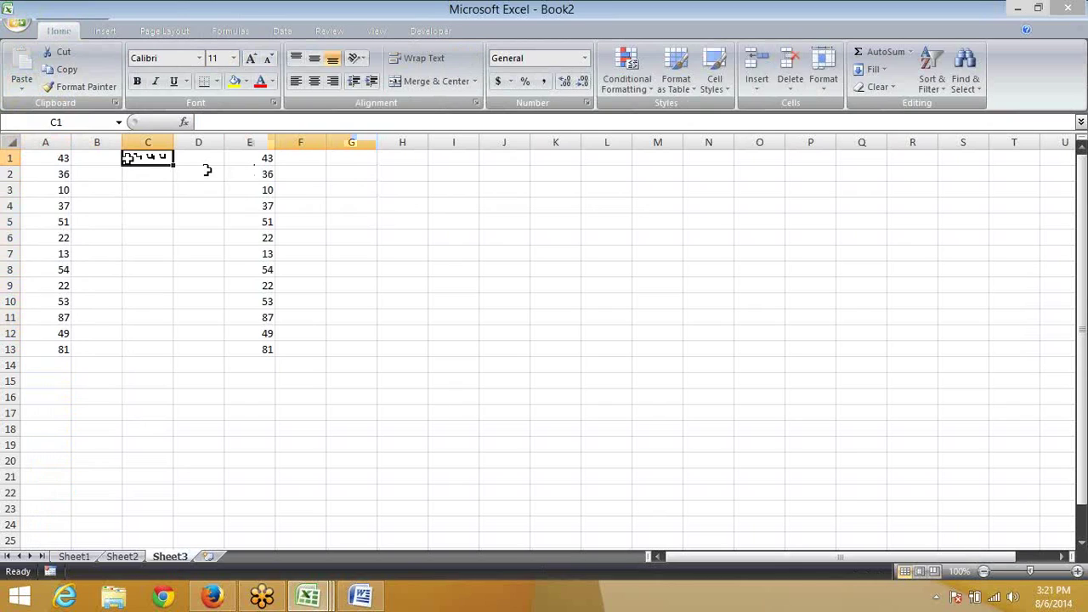
type("=A1=")
left_click(205, 165)
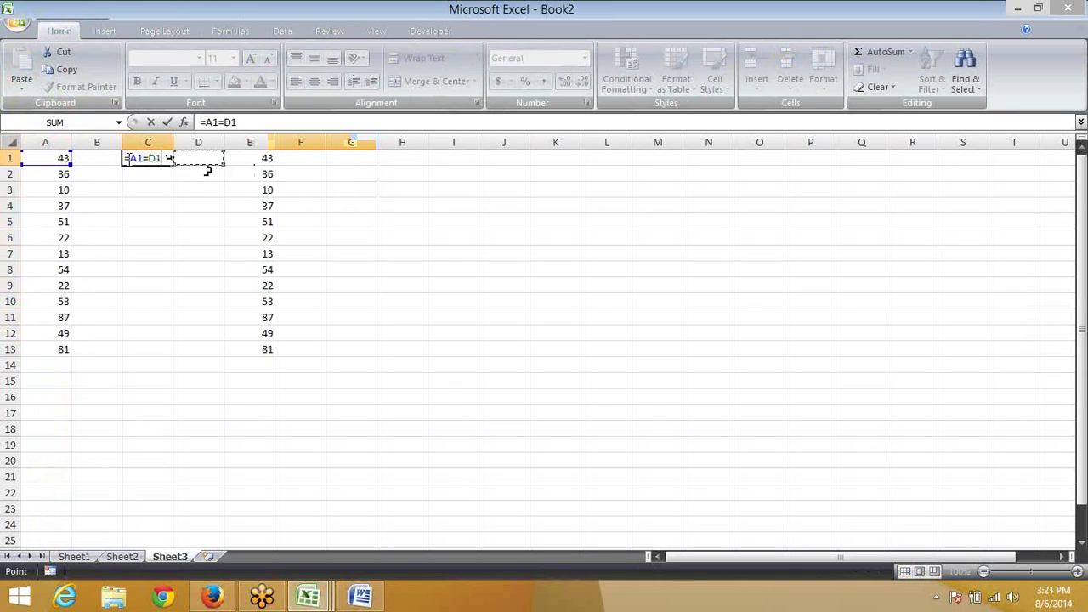
key("Return")
Step: Fill the comparison formula from C1 down through C13
key("Left")
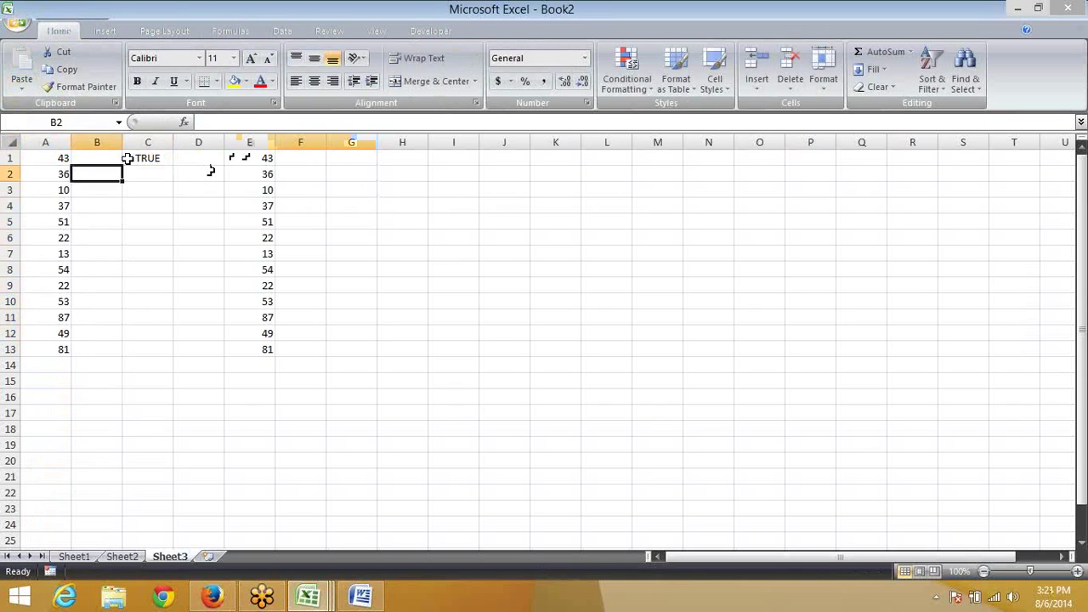
key("Left")
key("ctrl+Down")
key("Right")
key("Right")
key("ctrl+shift+Up")
key("ctrl+d")
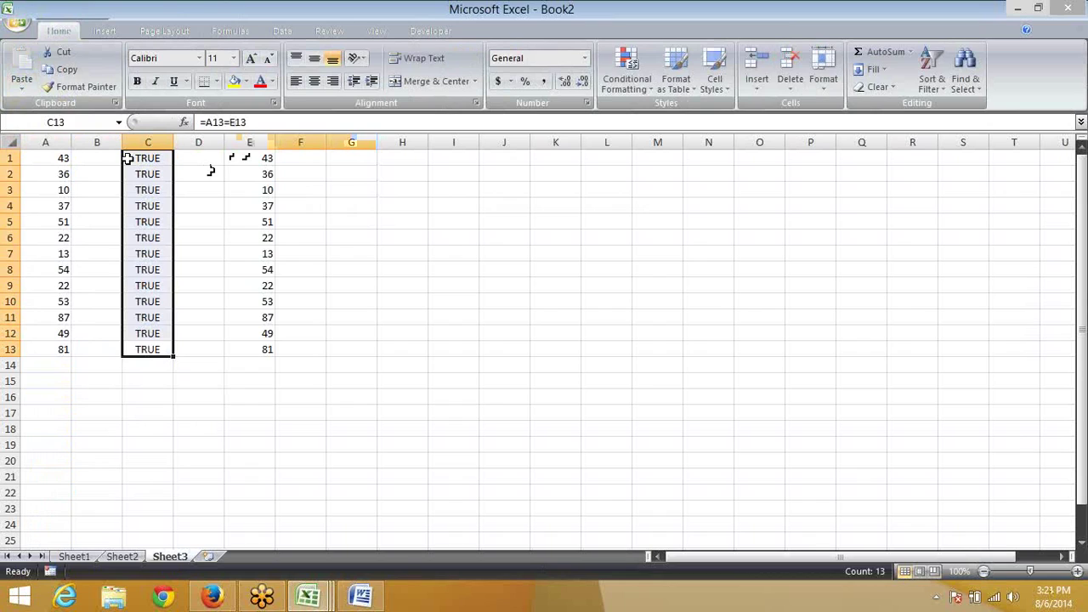
Step: Clear the comparison formulas from C1:C13
key("Down")
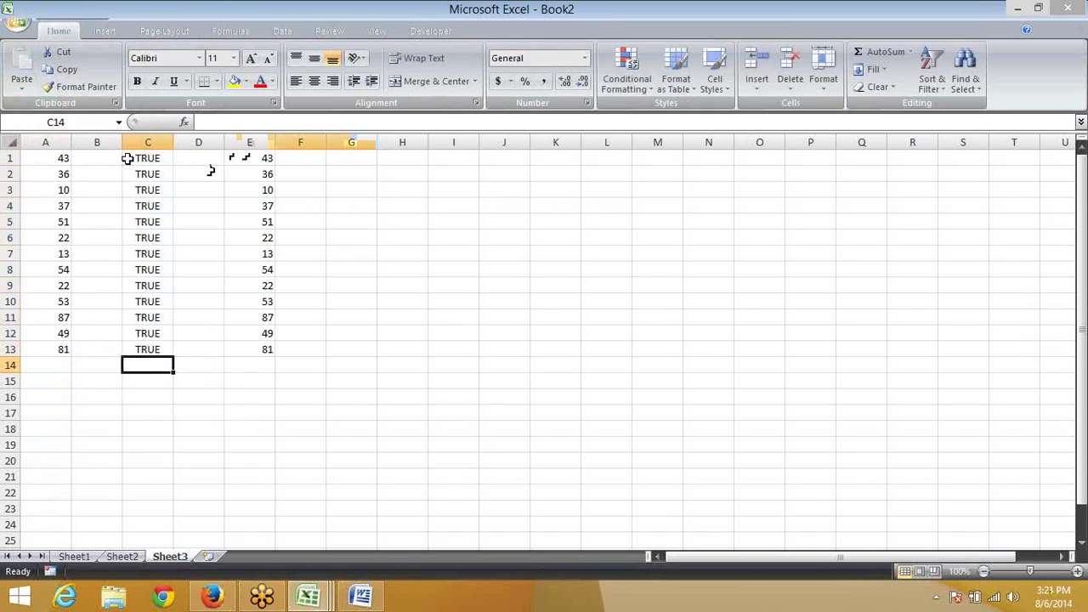
key("Up")
key("Up")
key("ctrl+Up")
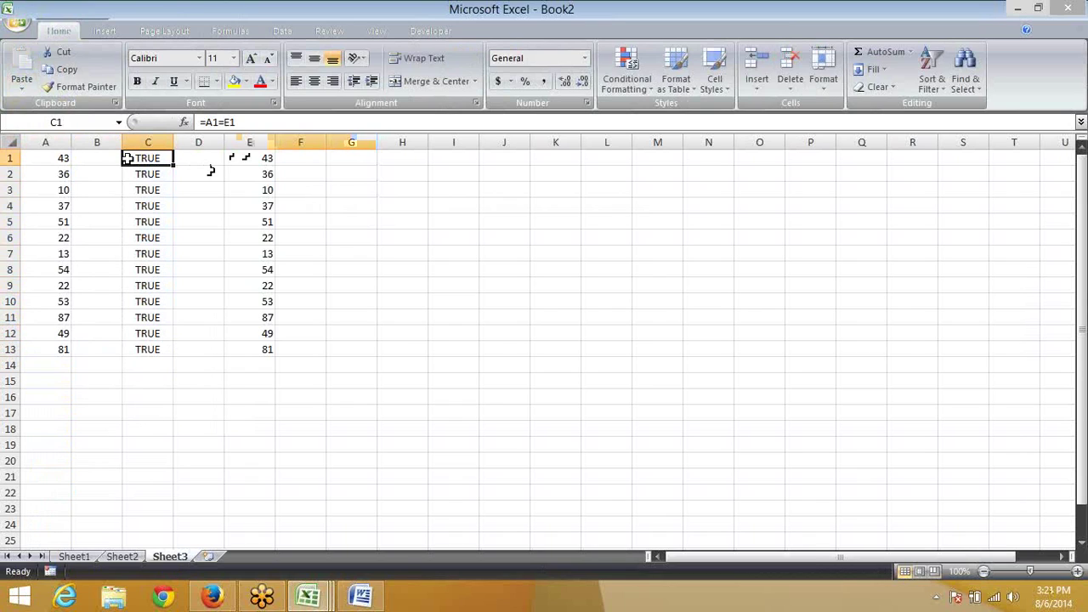
key("ctrl+shift+Down")
key("Delete")
Step: Start a formula in G1 with an IF function nested inside SUM
key("Right")
key("Right")
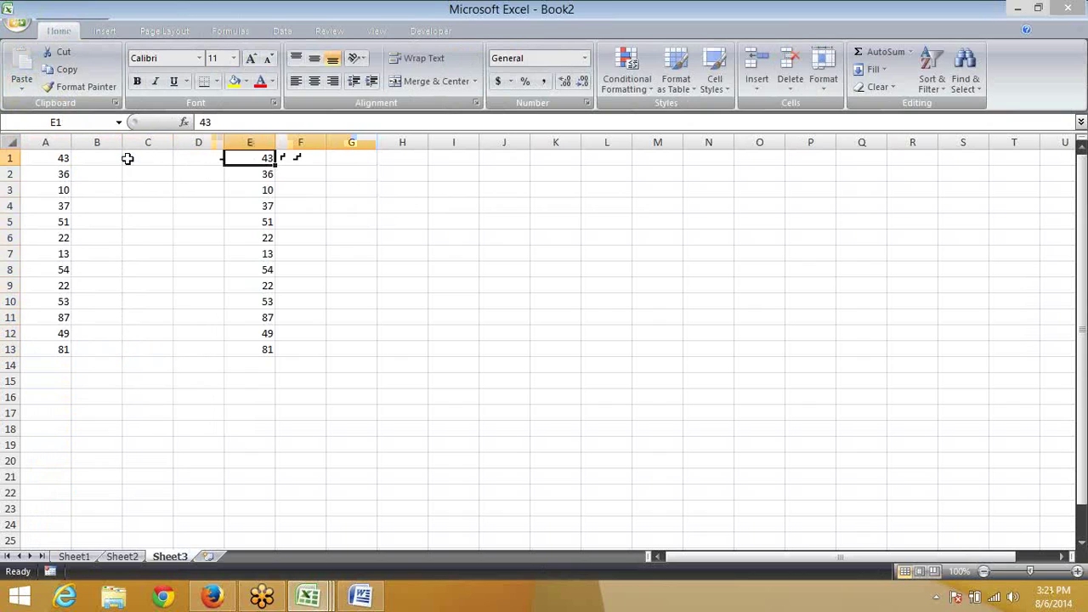
key("Right")
key("Right")
type("=")
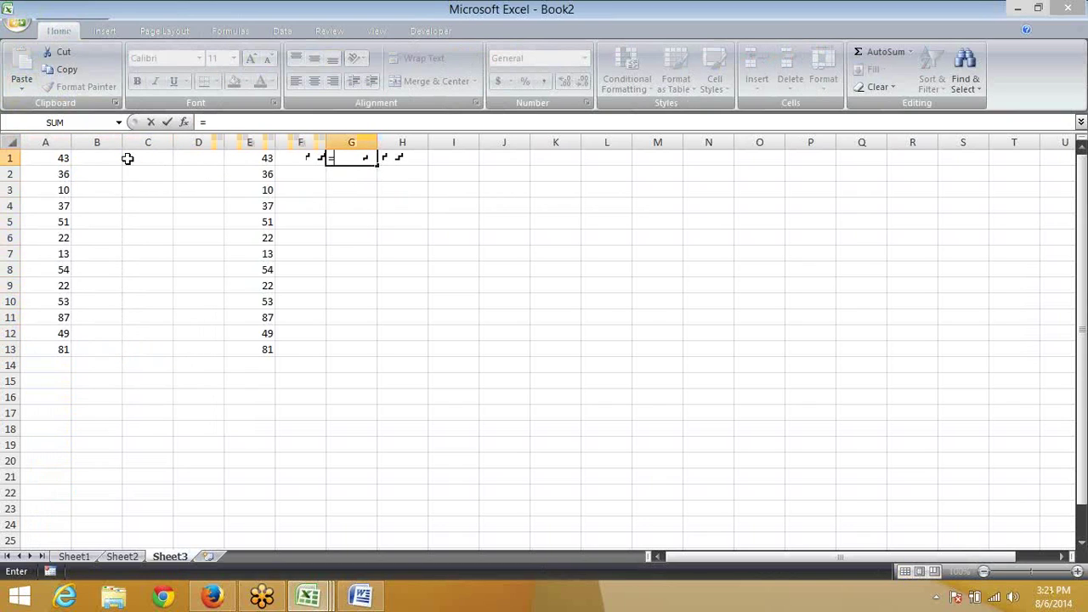
type("SUM(")
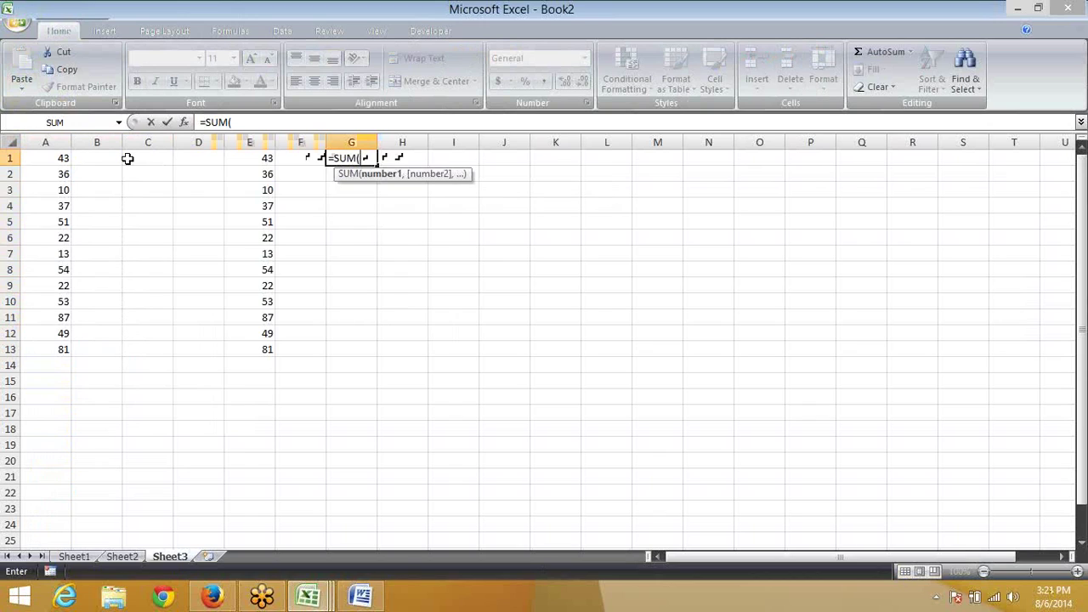
key("Left")
key("Left")
key("Left")
key("Left")
key("Left")
key("Left")
key("BackSpace")
key("BackSpace")
type("IF(")
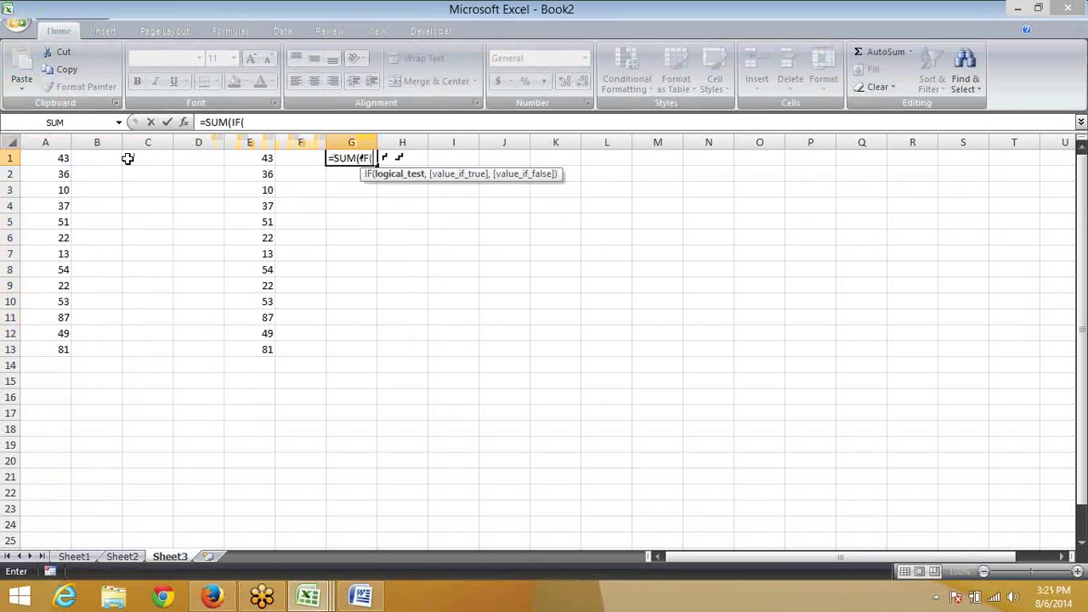
Step: Set the logical test of the IF in G1 to A1:A13=E1:E13
key("Left")
key("Left")
key("Left")
key("Left")
key("Left")
key("Left")
key("ctrl+shift+Down")
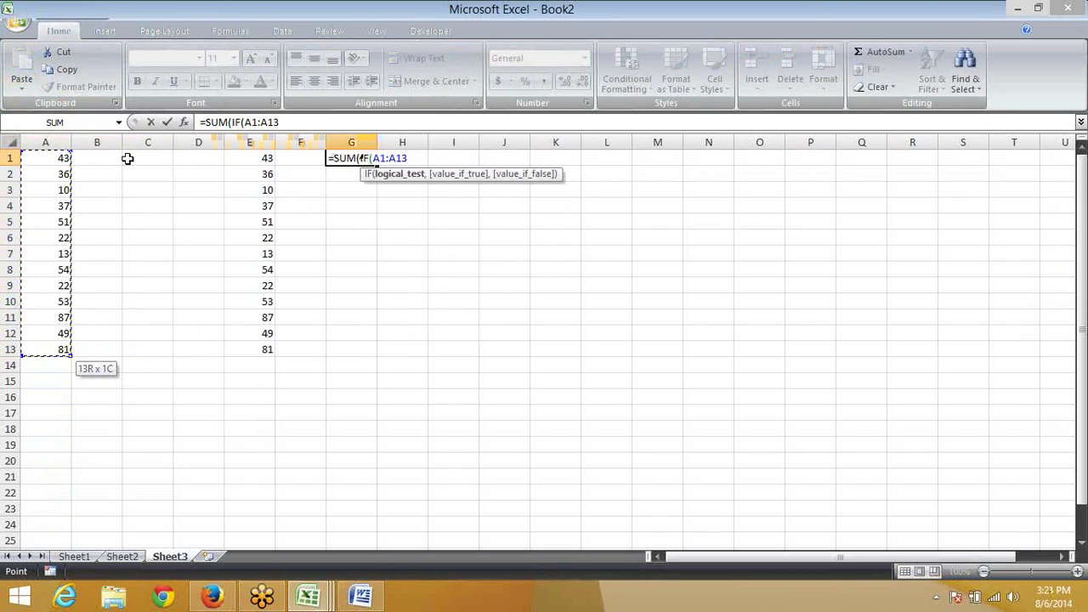
type("=")
key("Left")
key("Left")
key("ctrl+shift+Down")
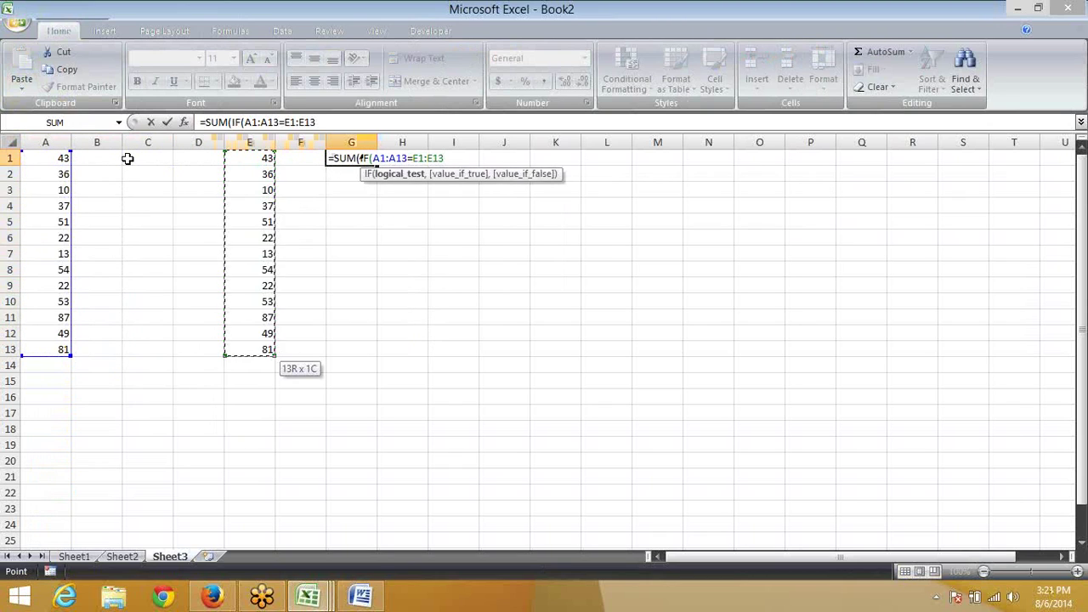
Step: Return 0 for matches and 1 for mismatches in the G1 IF, and enter the formula as an array formula
type(",0,1")
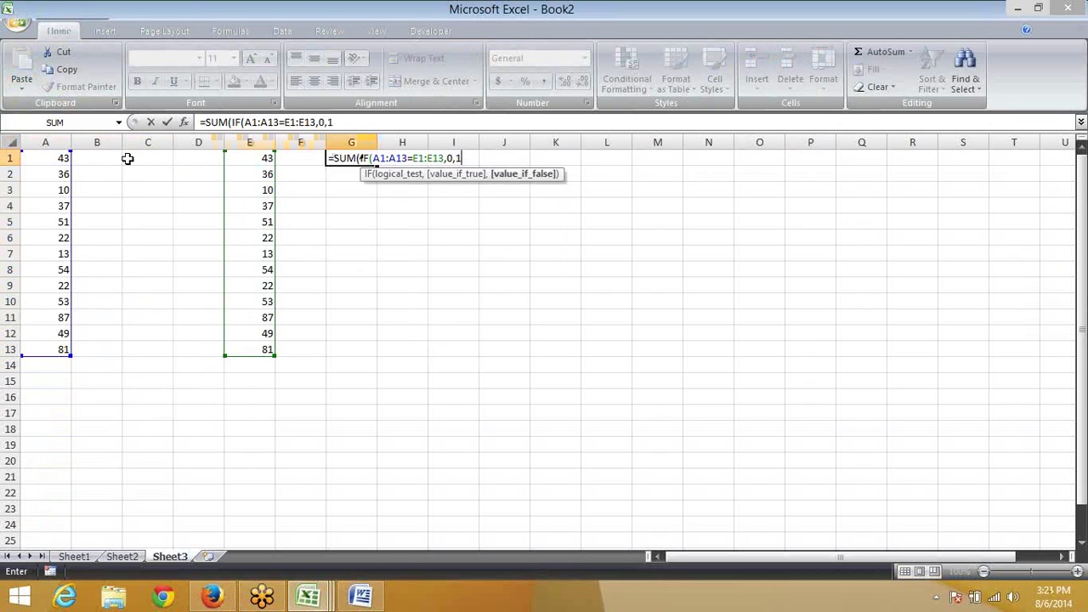
key("Return")
key("Return")
key("F2")
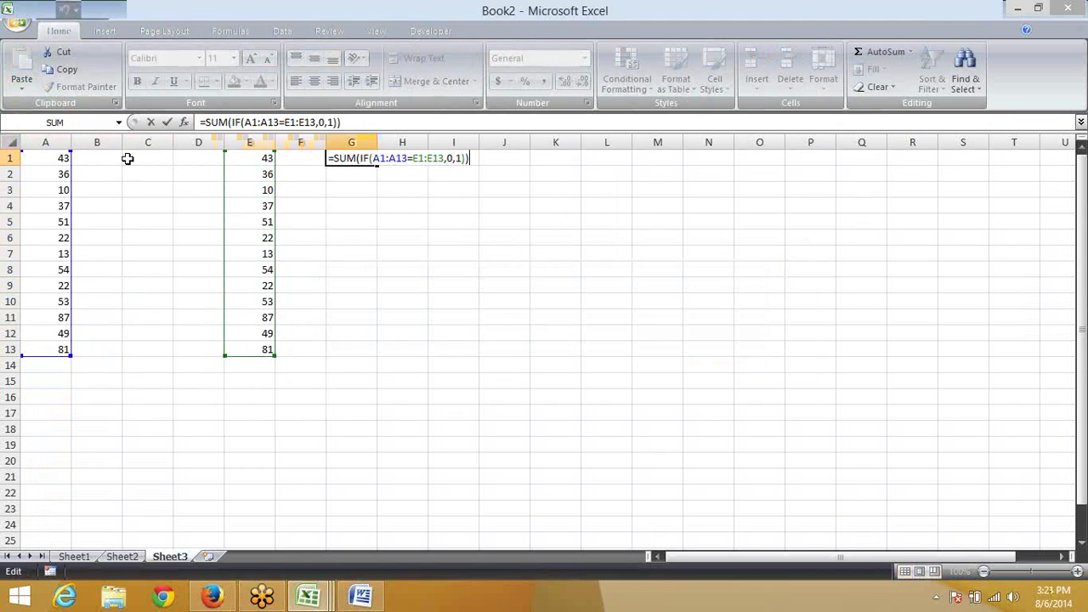
key("ctrl+shift+Return")
Step: Change the value in E3 to 11 to create a mismatch with column A
key("Left")
key("Left")
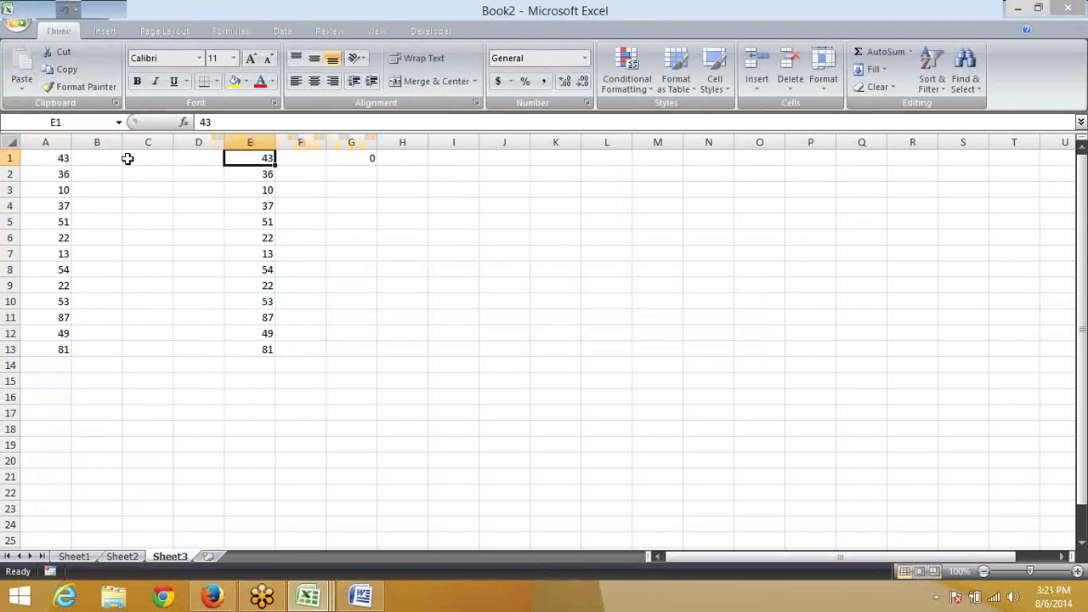
key("Down")
key("Down")
type("11")
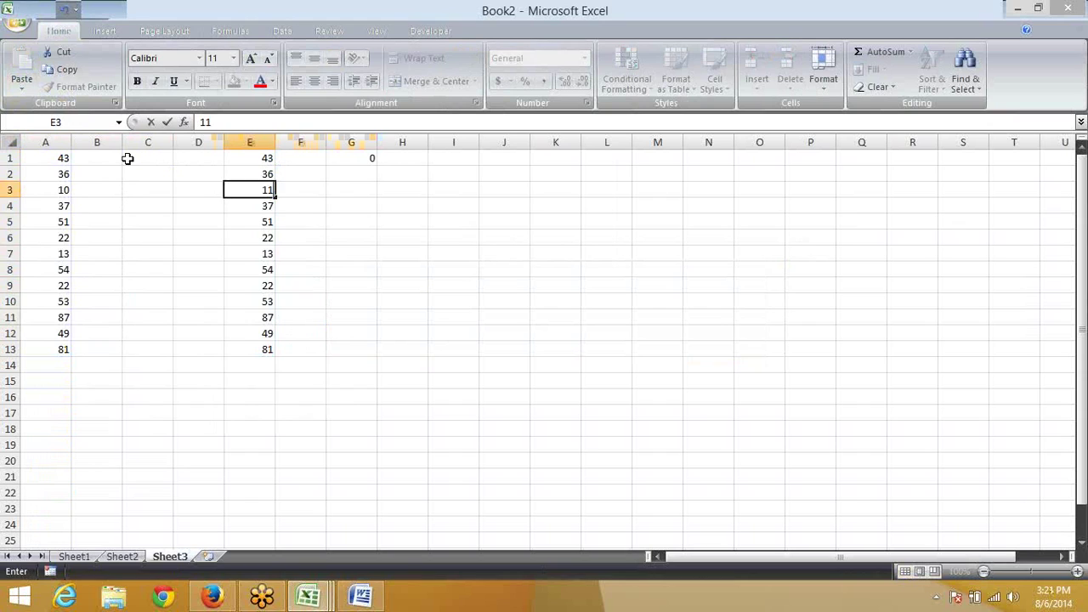
key("Return")
Step: Change the value in E7 to 11 so it differs from A7
key("Down")
key("Down")
key("Down")
type("11")
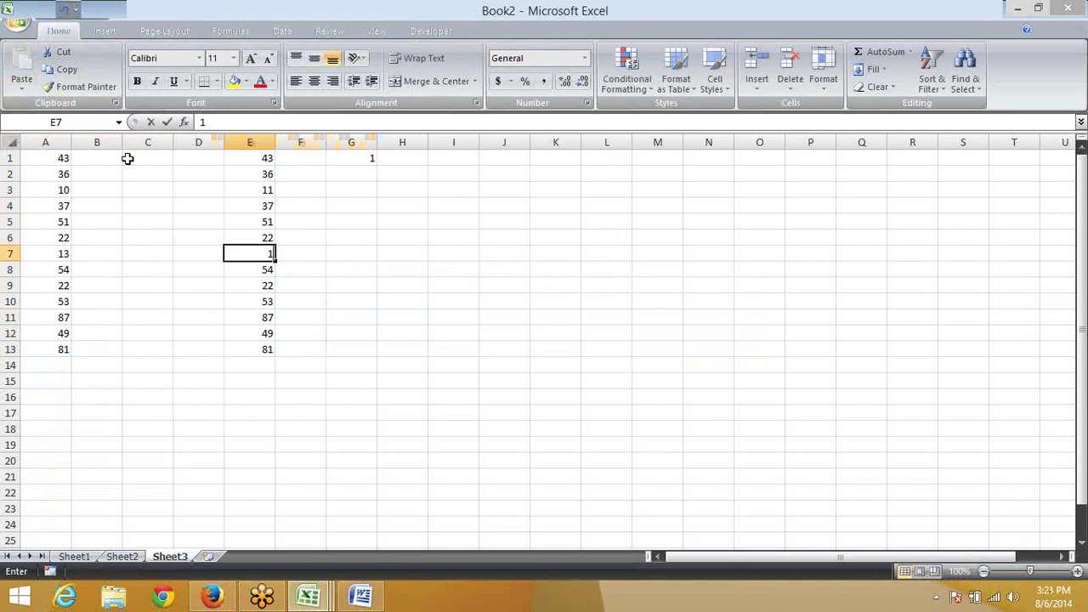
key("Return")
Step: Change the value in E11 to 11 as another mismatch between the two lists
key("Down")
key("Down")
key("Down")
type("11")
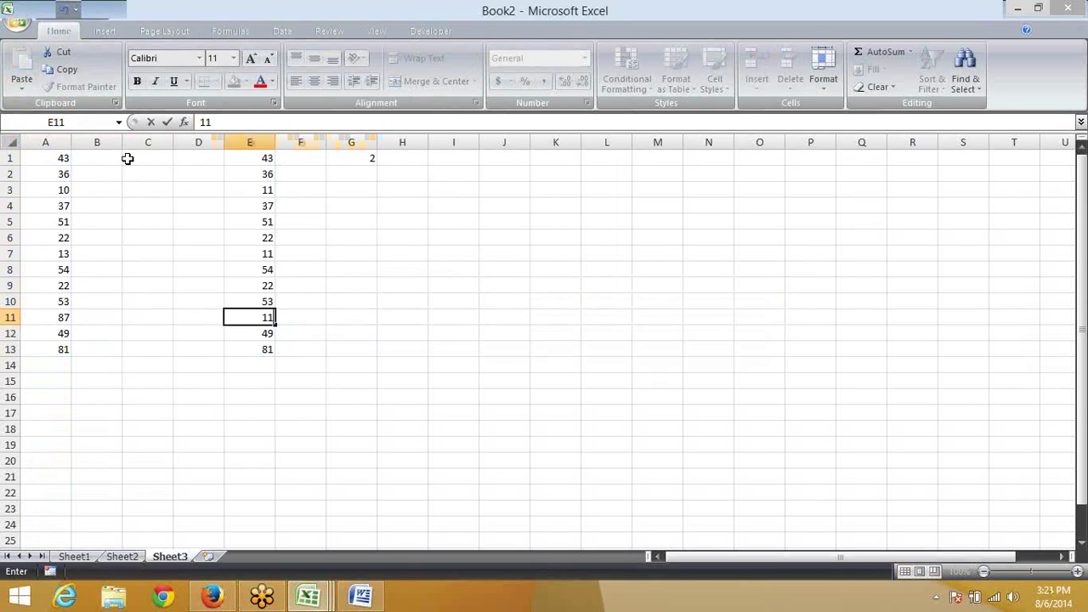
left_click(128, 159)
left_click(347, 305)
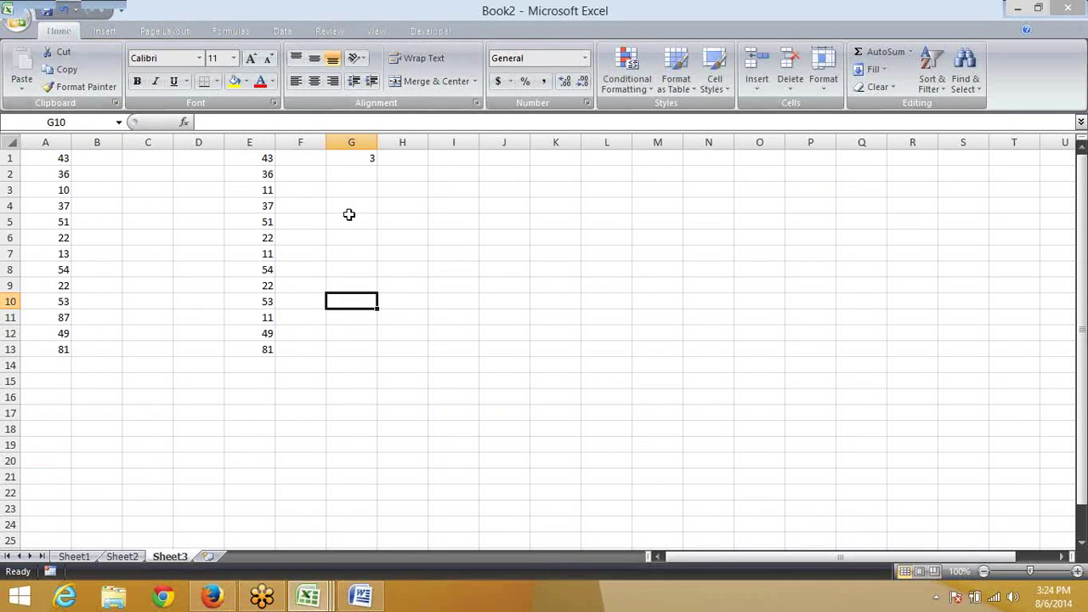
Step: Switch to the Sheet2 worksheet
left_click(130, 557)
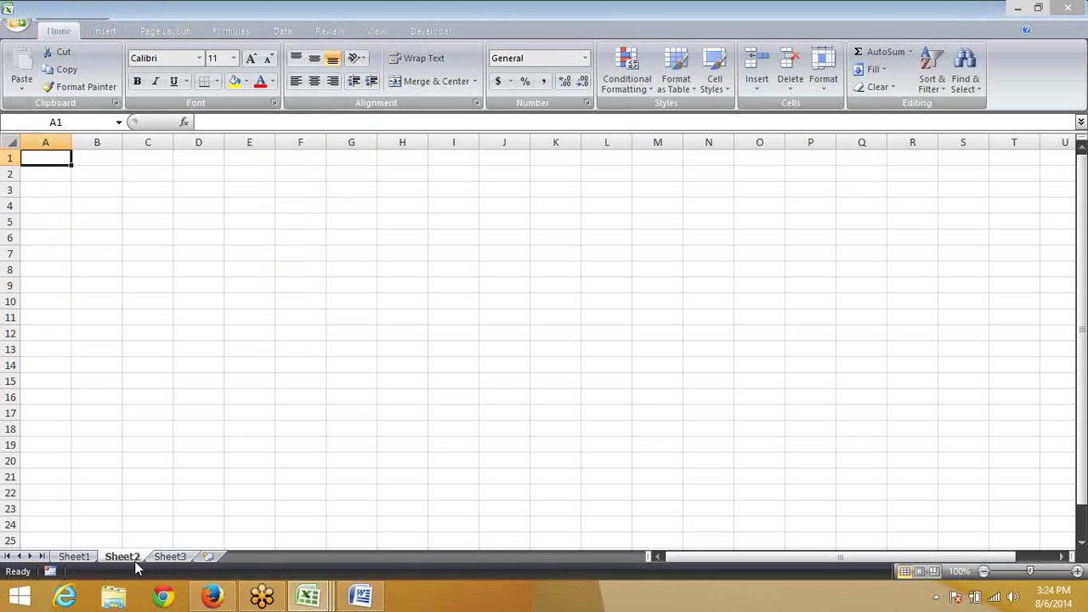
left_click(266, 598)
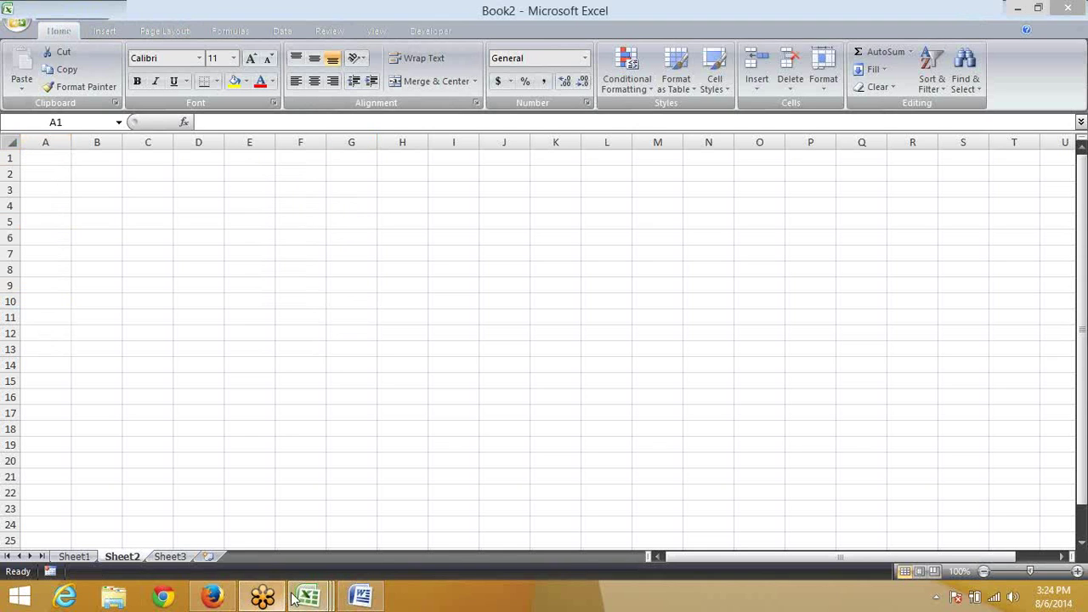
Step: Switch to the Excel Training Part 1 workbook and copy the so_name entries in C2:C23 of the Array sheet
mouse_move(306, 599)
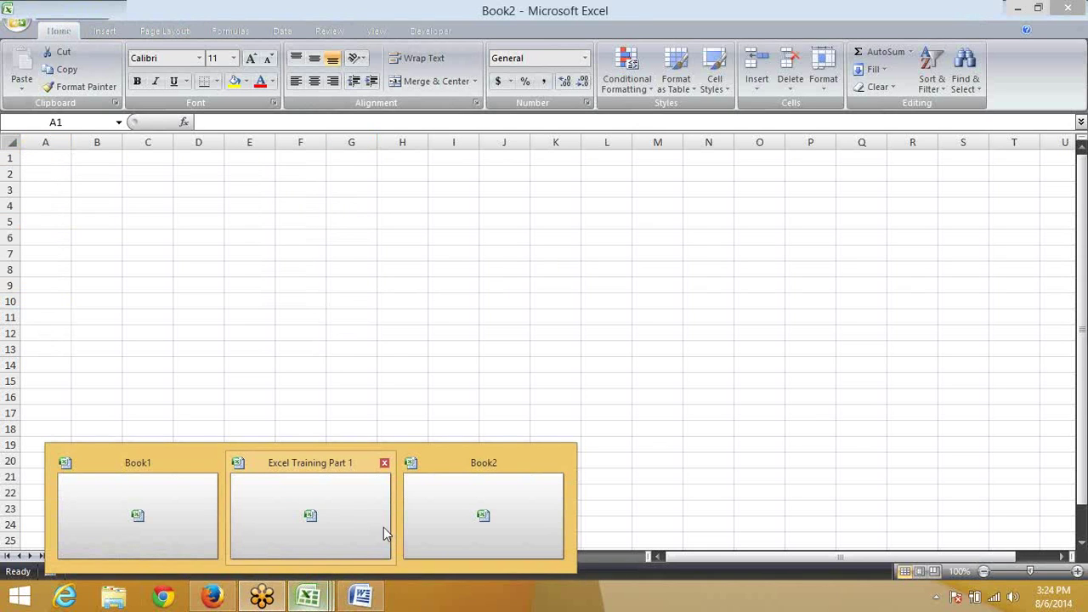
left_click(378, 524)
left_click(221, 174)
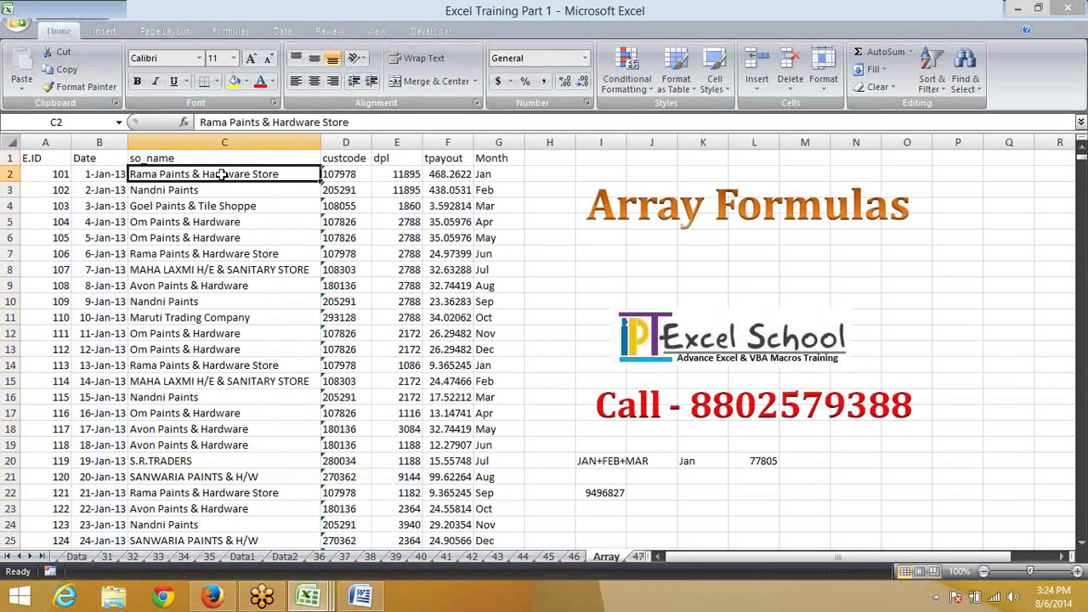
left_click_drag(223, 174, 224, 510)
key("ctrl+c")
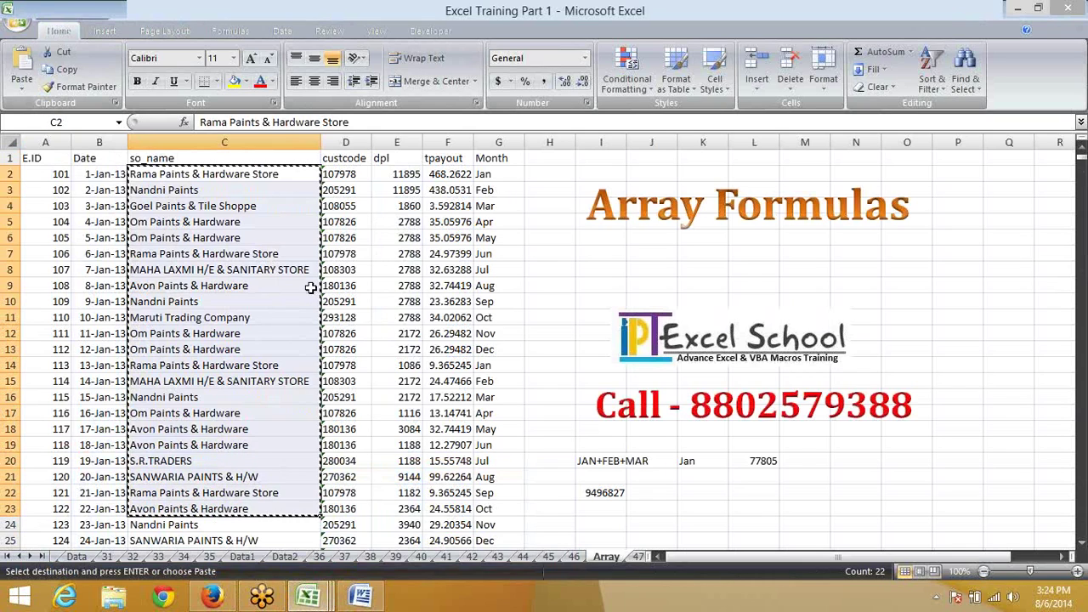
Step: Paste the copied names at A1 of Sheet2 in Book2 and fit column A's width to its contents
left_click(814, 597)
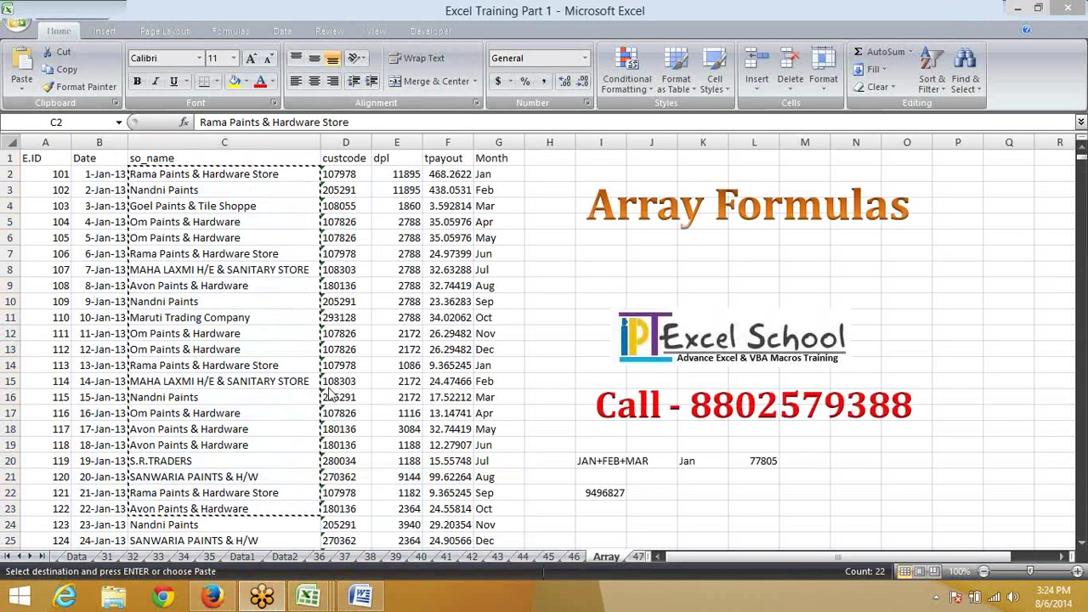
mouse_move(308, 597)
left_click(447, 554)
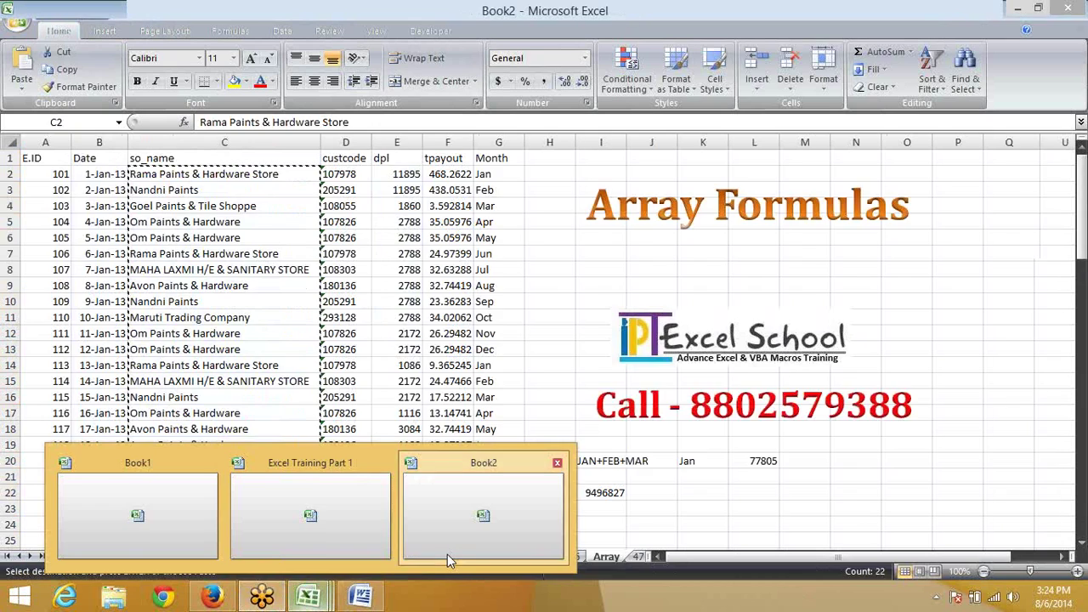
key("ctrl+v")
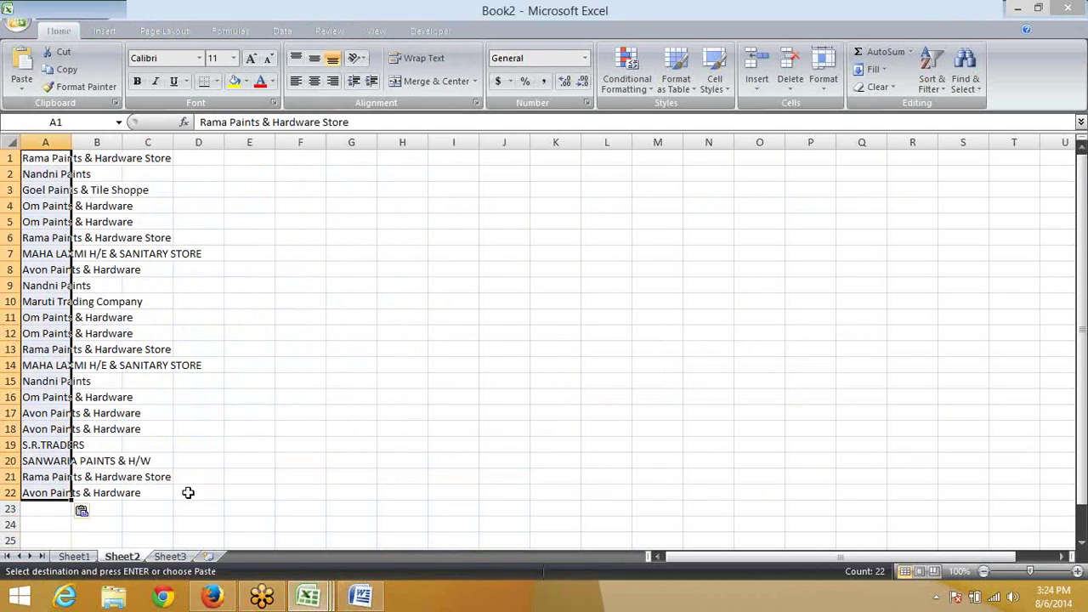
double_click(72, 141)
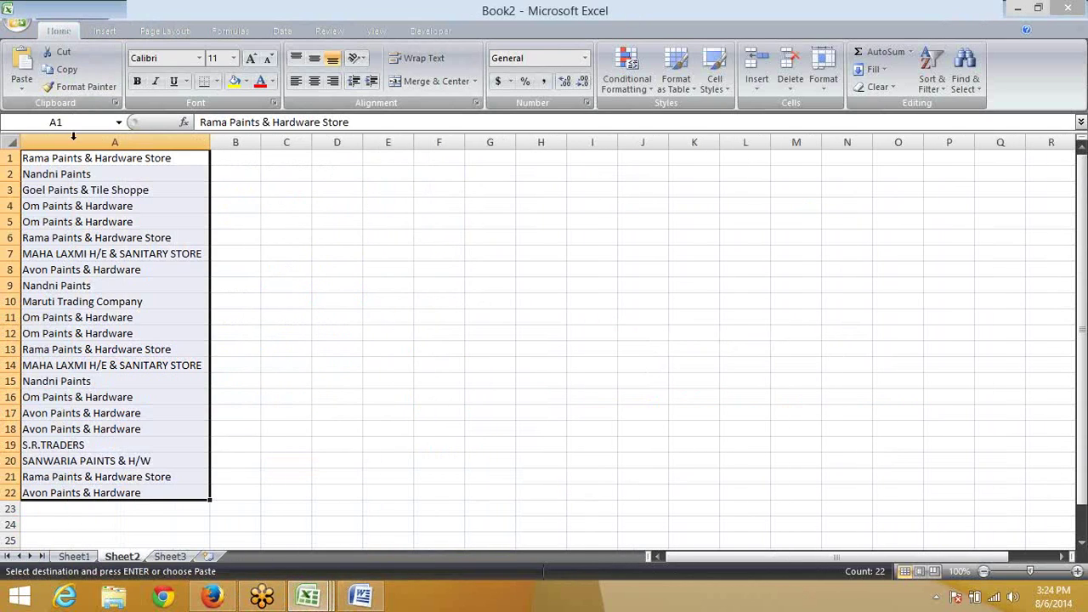
left_click(248, 153)
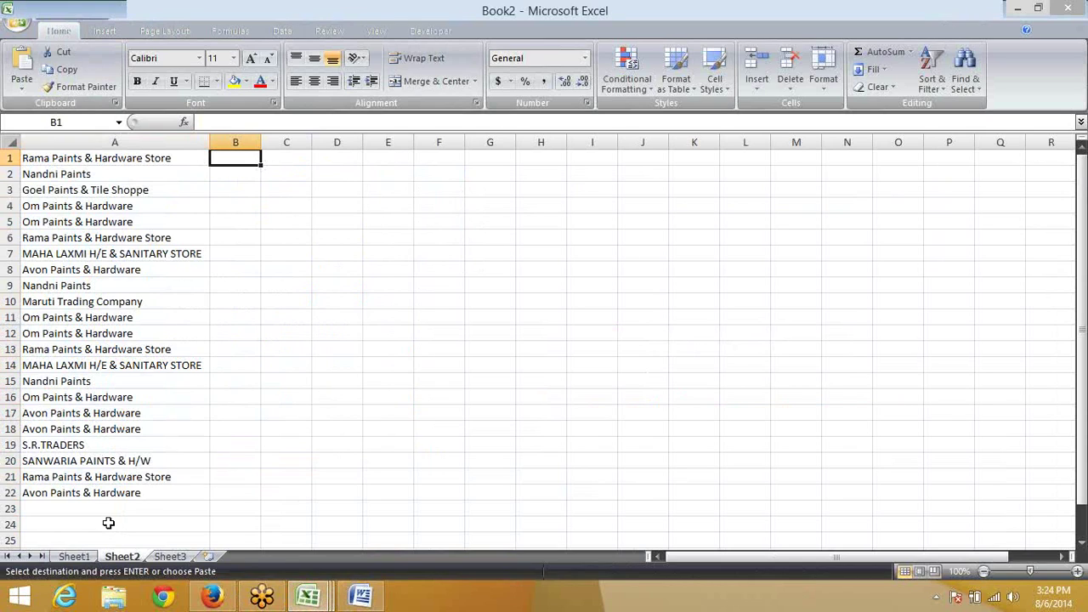
left_click_drag(101, 213, 98, 224)
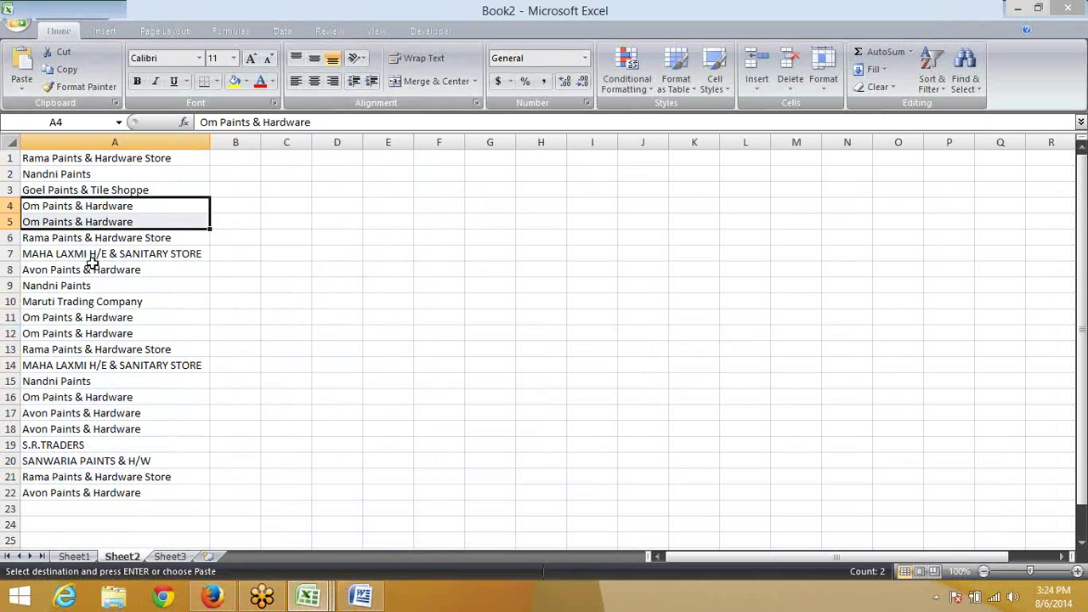
left_click(102, 447)
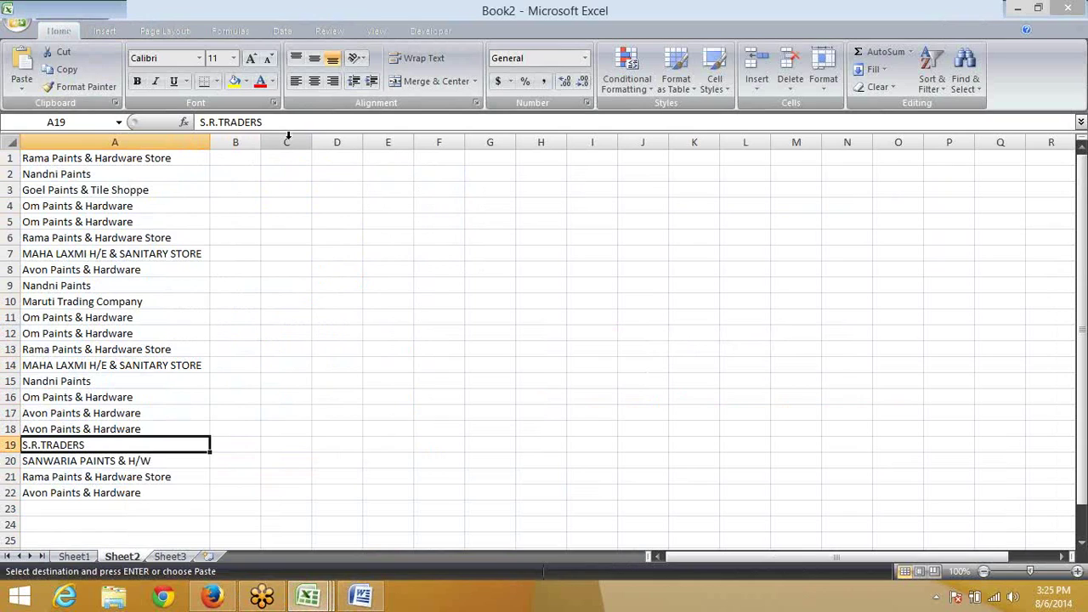
Step: Start a formula in C2 with an IF function nested inside SUM
left_click(303, 172)
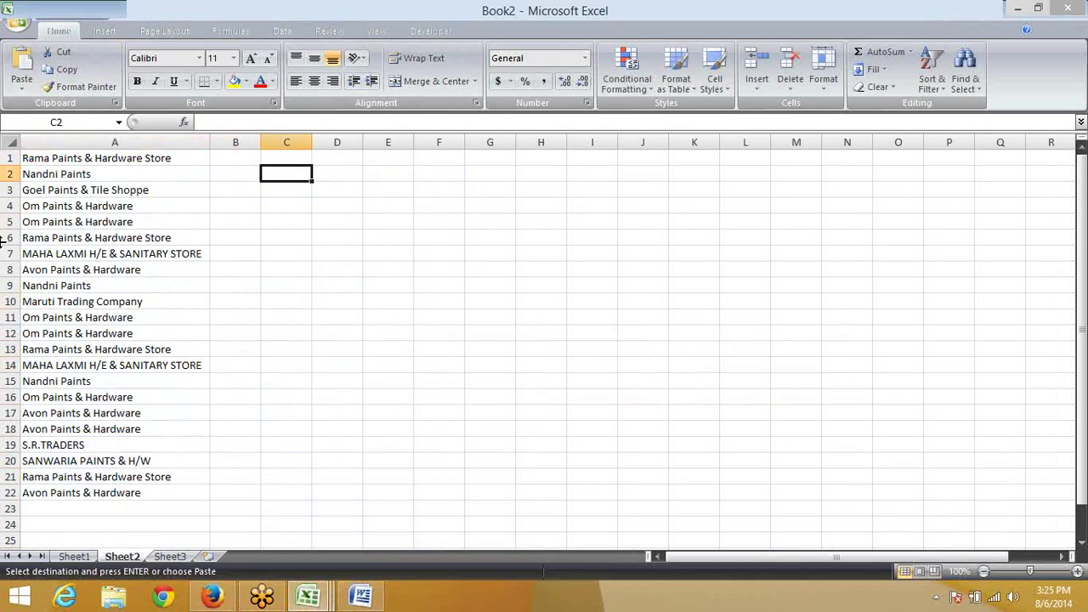
type("=")
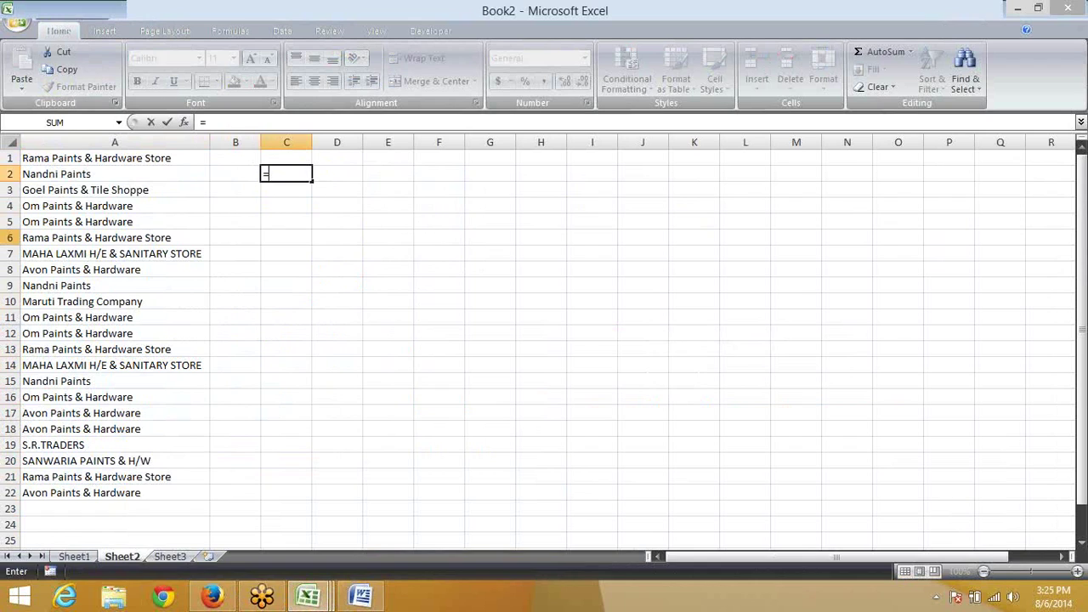
type("sum")
key("Tab")
type("if")
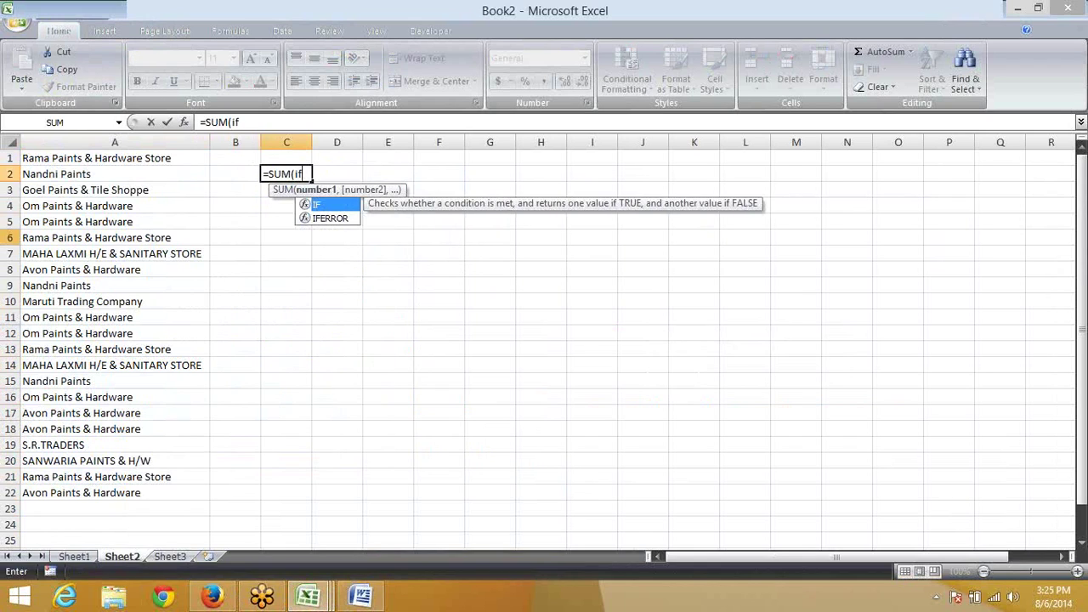
key("Tab")
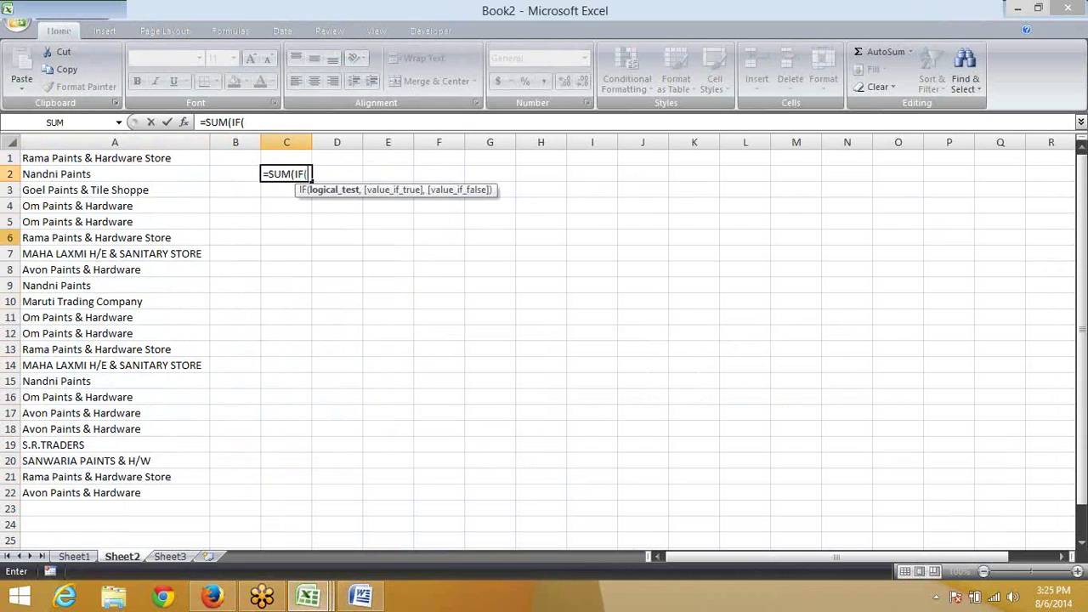
Step: Nest a COUNTIF function as the logical test of the IF in C2's formula
key("Left")
key("Left")
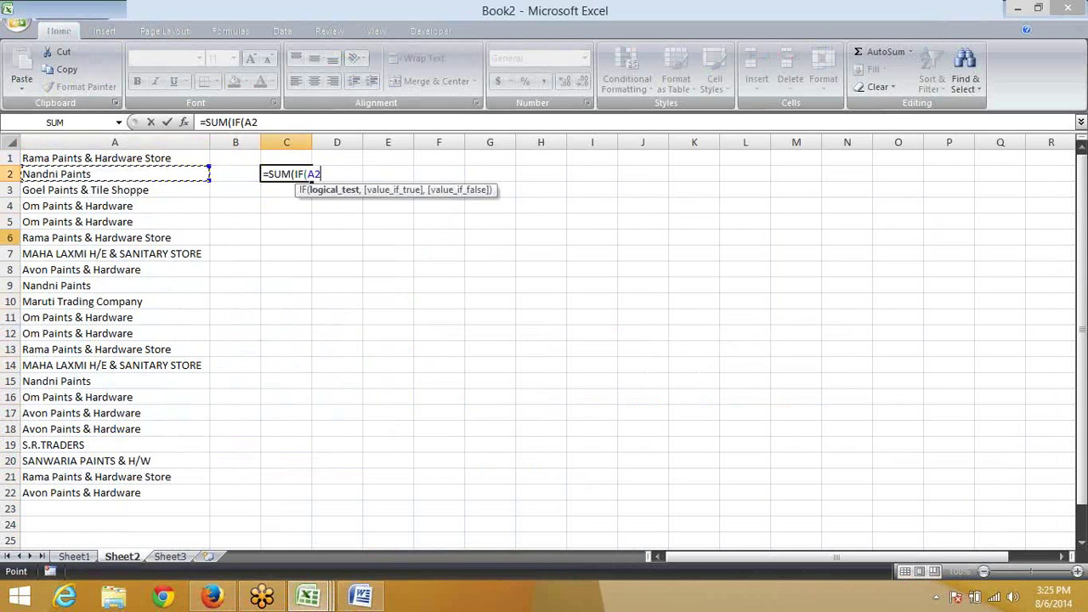
key("BackSpace")
key("BackSpace")
type("c")
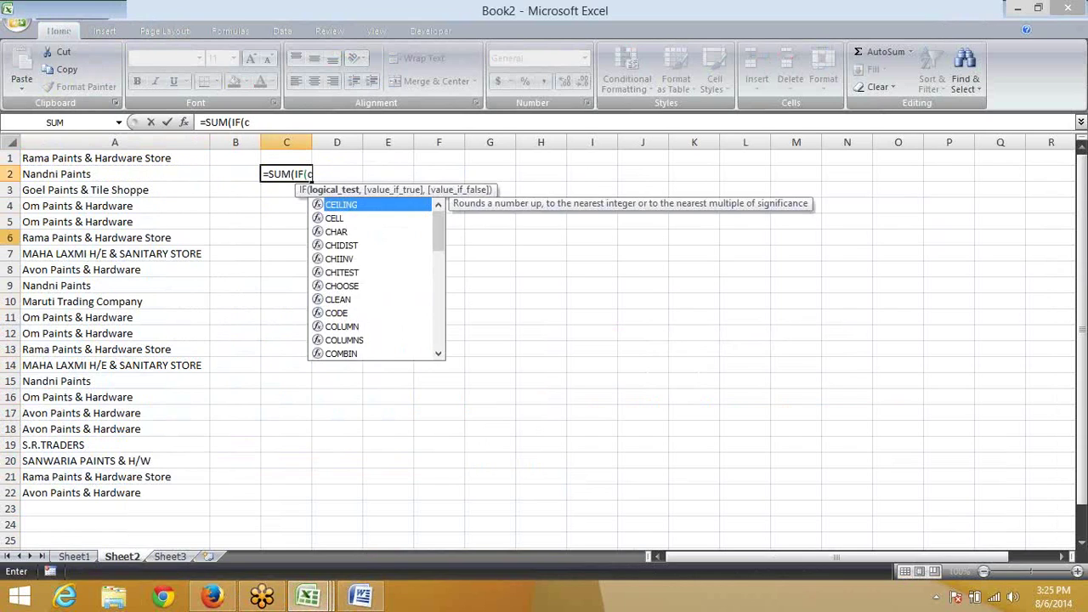
type("oun")
key("Down")
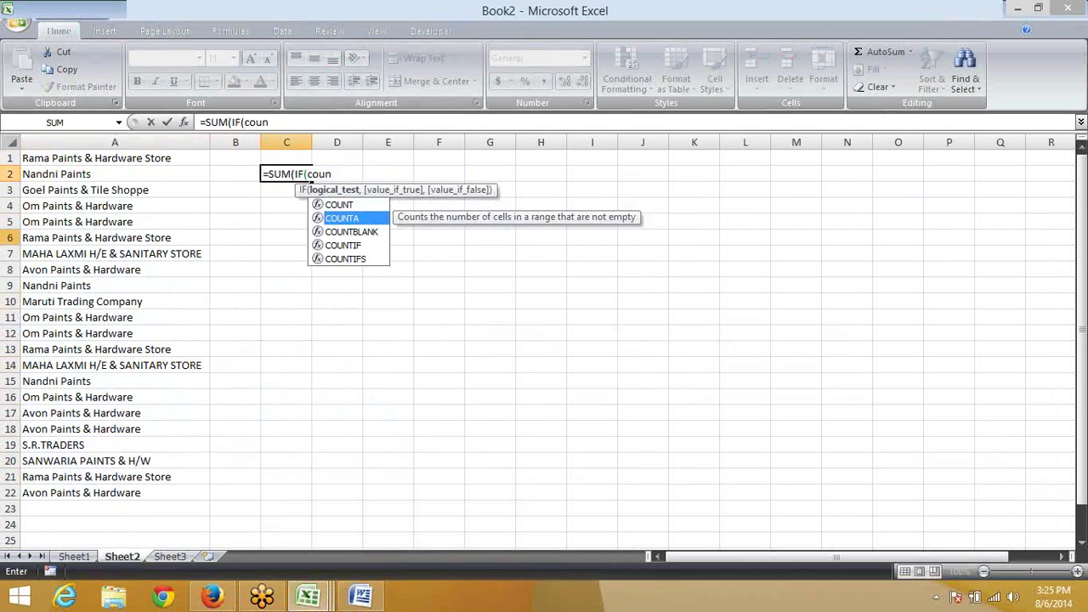
key("Down")
key("Tab")
Step: Give COUNTIF the list A1:A22 as both its range and its criteria
key("Left")
key("Left")
key("Up")
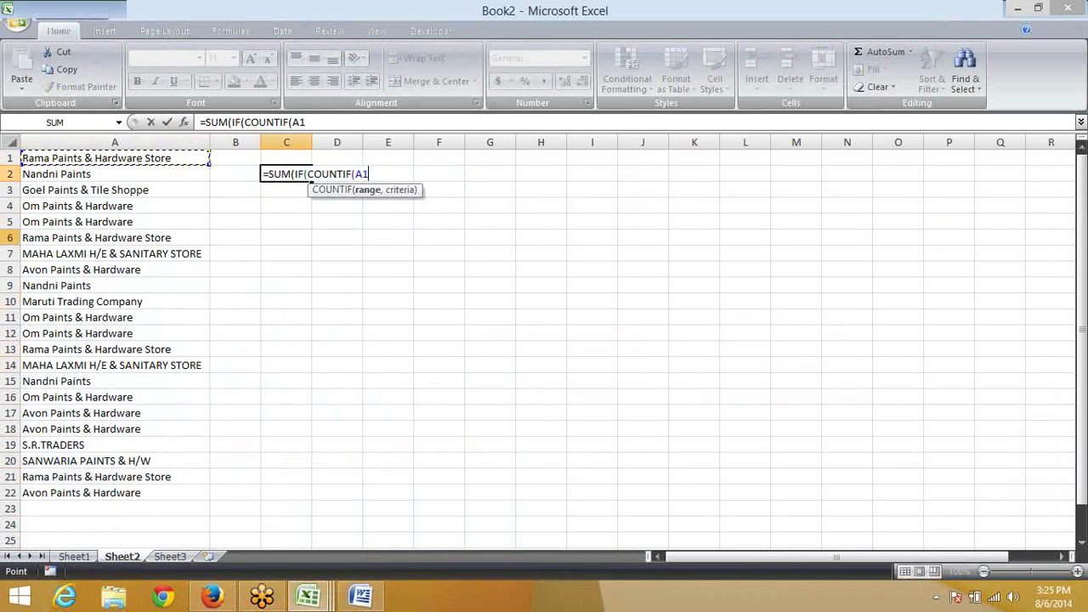
key("ctrl+shift+Down")
type(",")
key("Left")
key("Left")
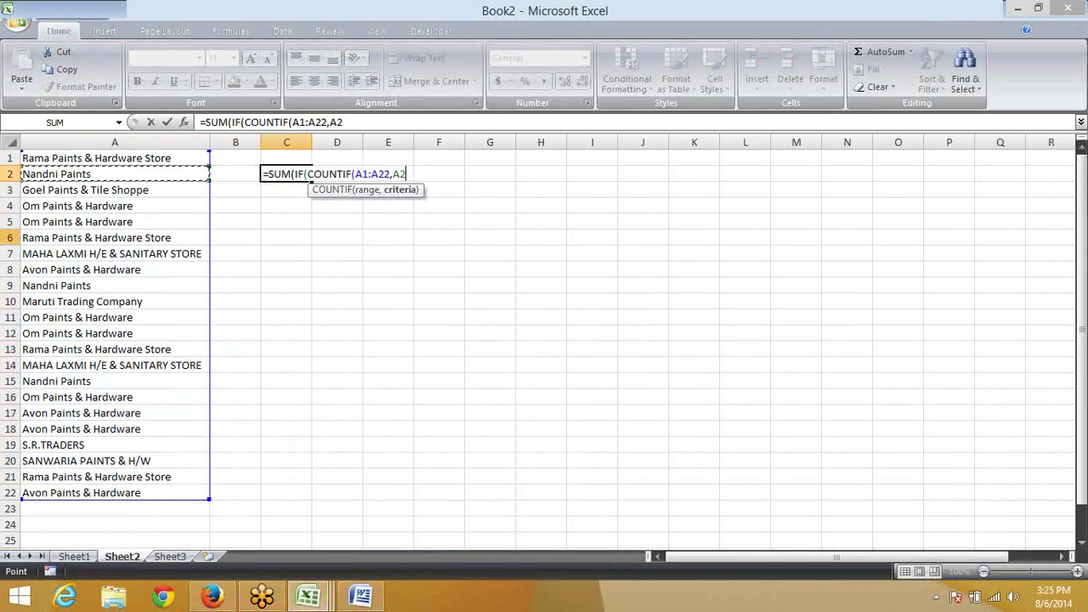
key("Up")
key("ctrl+shift+Down")
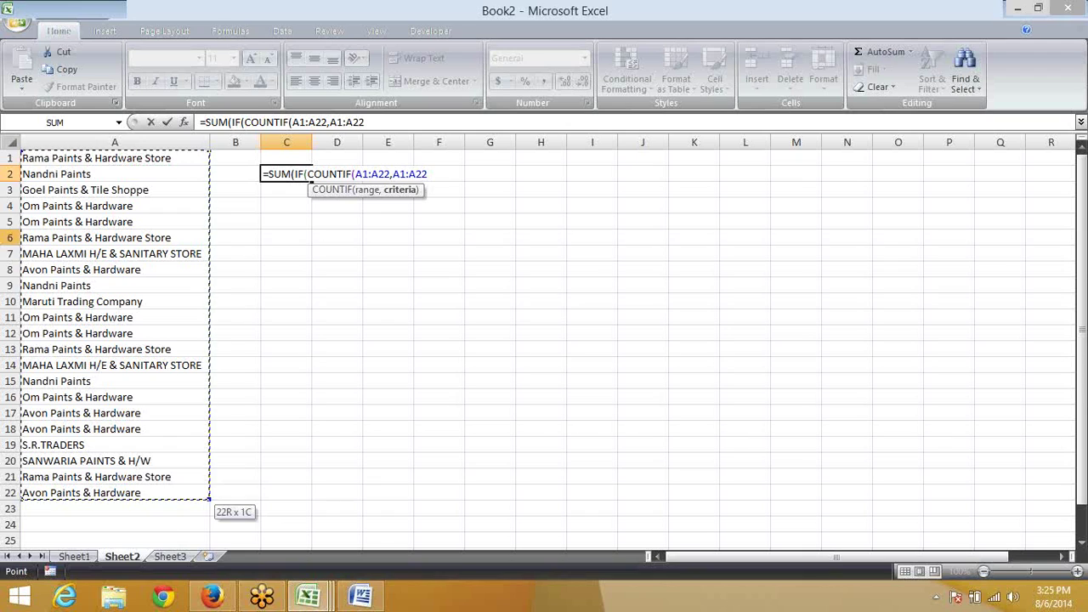
Step: Complete the formula as =SUM(IF(COUNTIF(A1:A22,A1:A22)=1,1,0)) and enter it as an array formula
type(")=1,1")
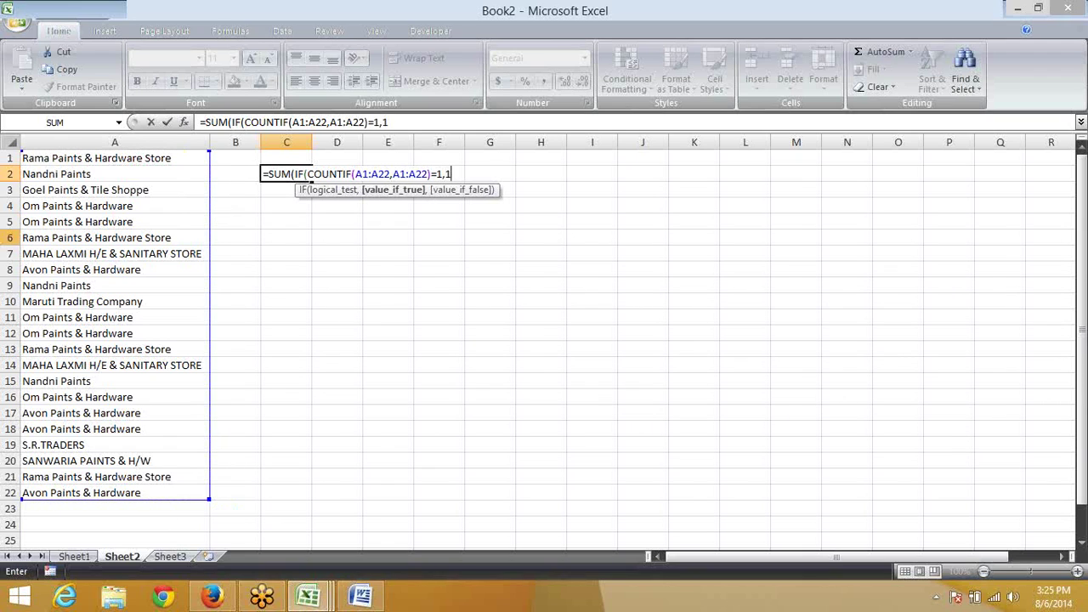
type("0")
key("BackSpace")
type(",0")
key("Return")
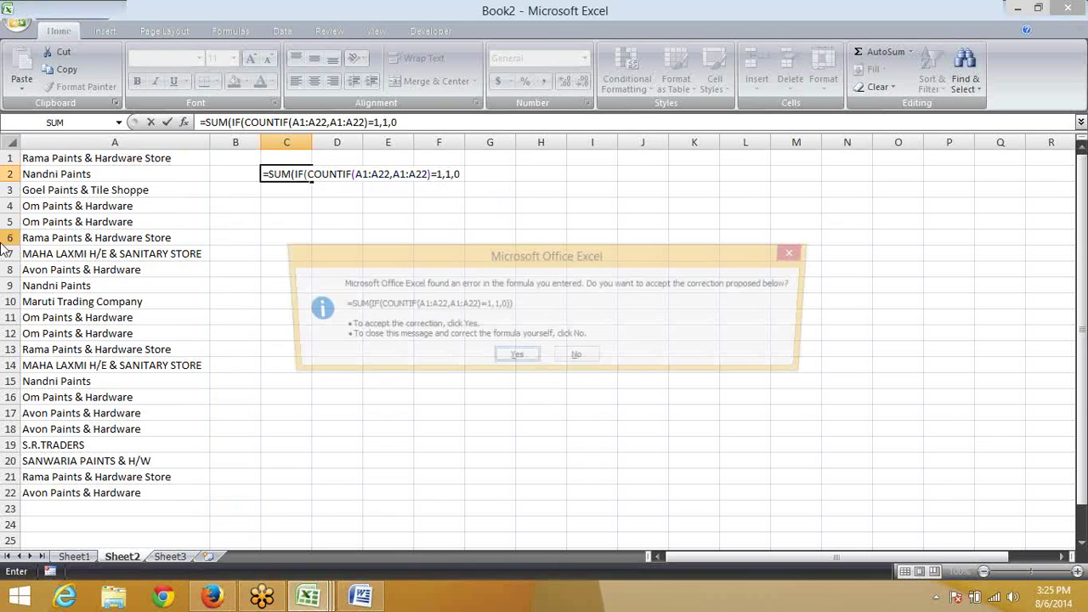
key("Return")
key("F2")
key("ctrl+shift+Return")
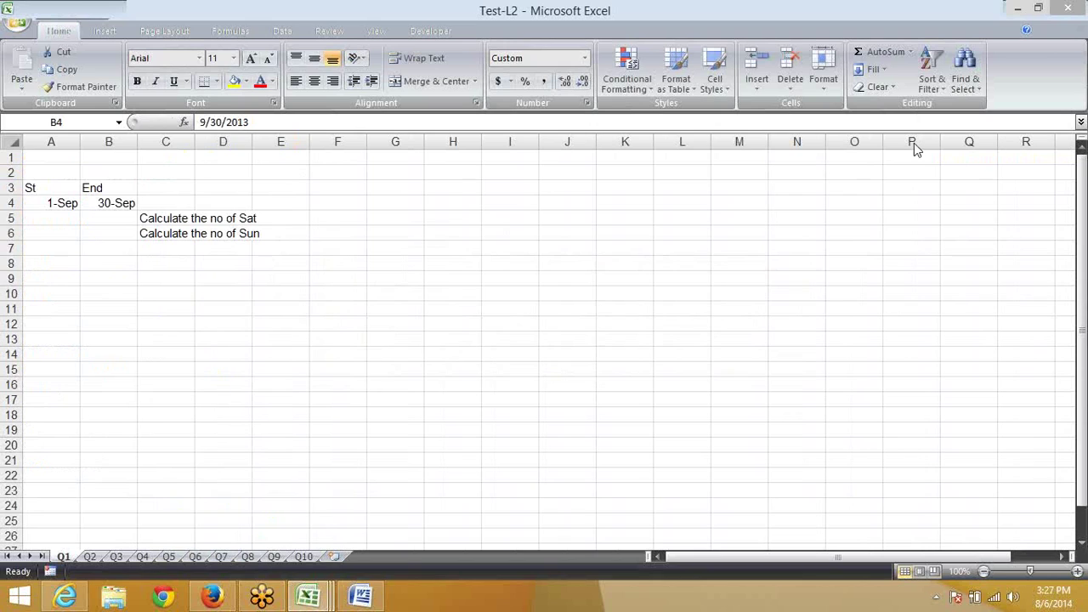
Step: Review the Saturday-date questions on sheet Q2 and the project working-hours question with its dates, times and shift on sheet Q3
left_click(100, 557)
left_click(47, 188)
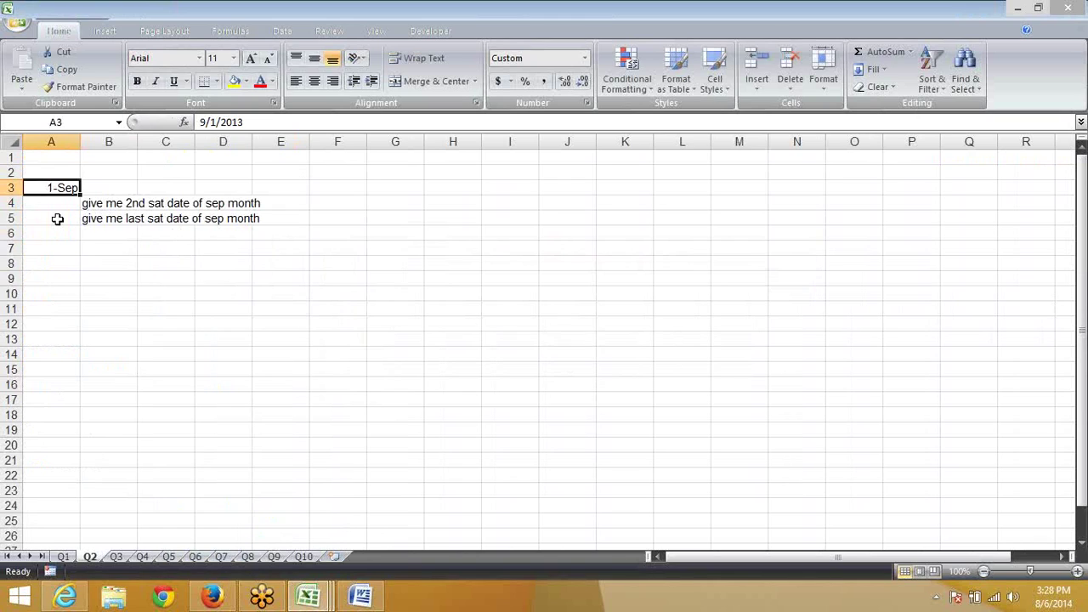
left_click(116, 557)
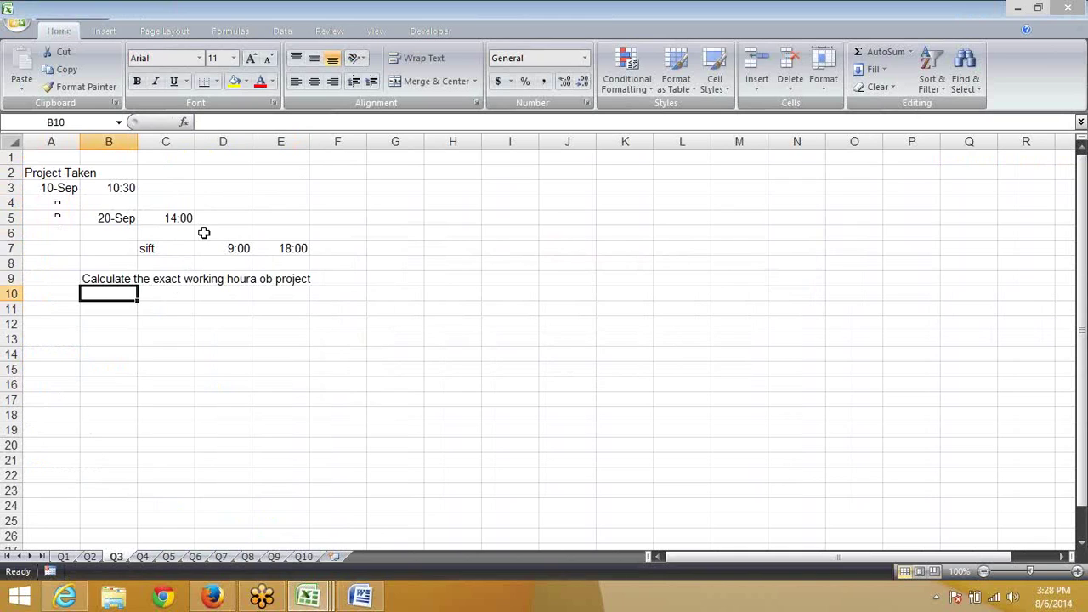
left_click(61, 188)
left_click_drag(62, 188, 98, 188)
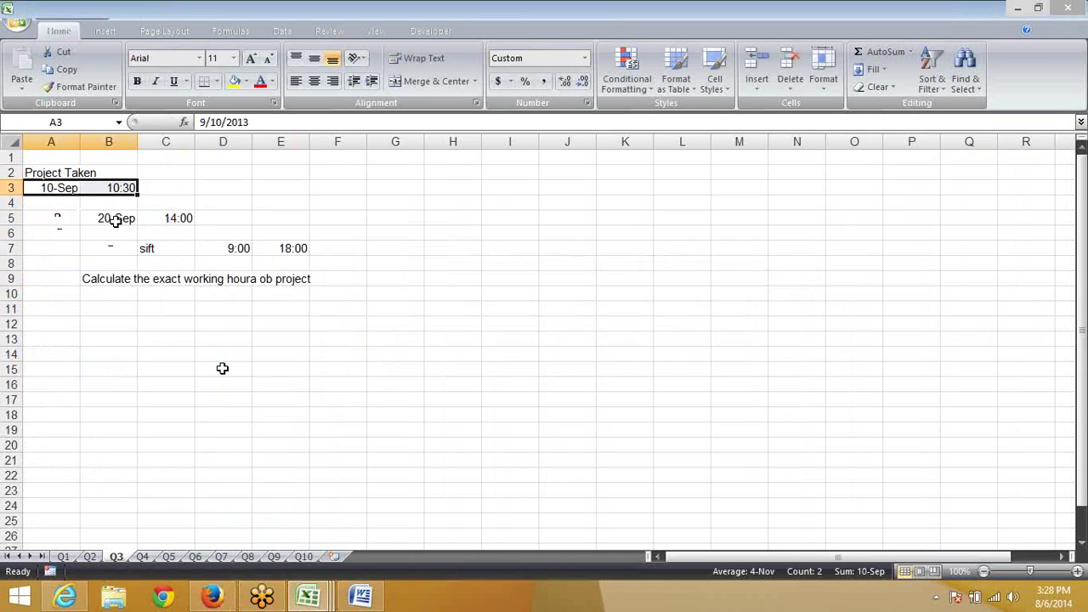
key("ctrl+c")
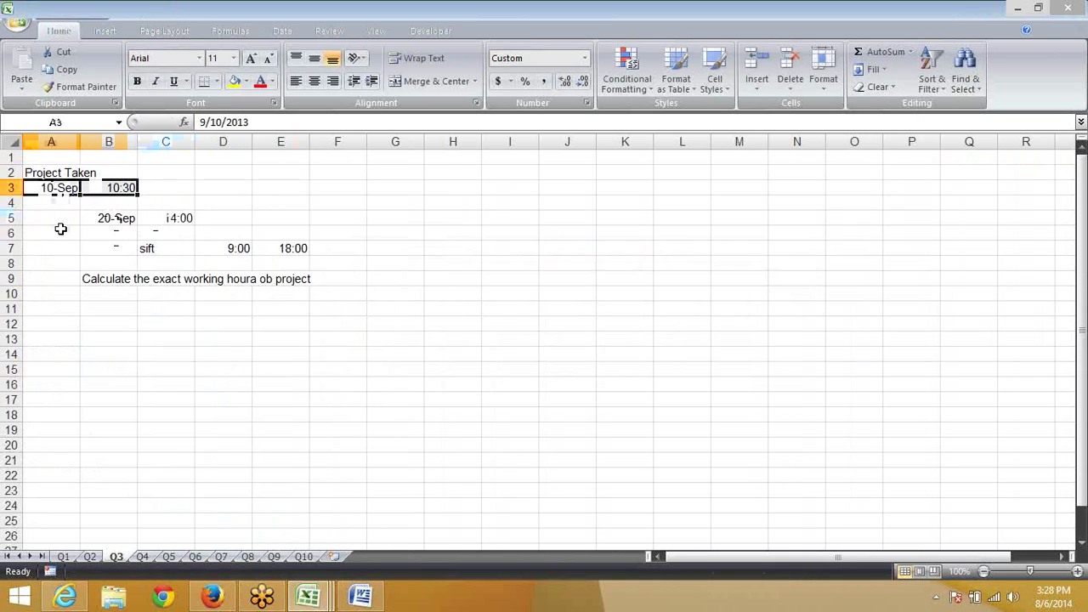
left_click(110, 188)
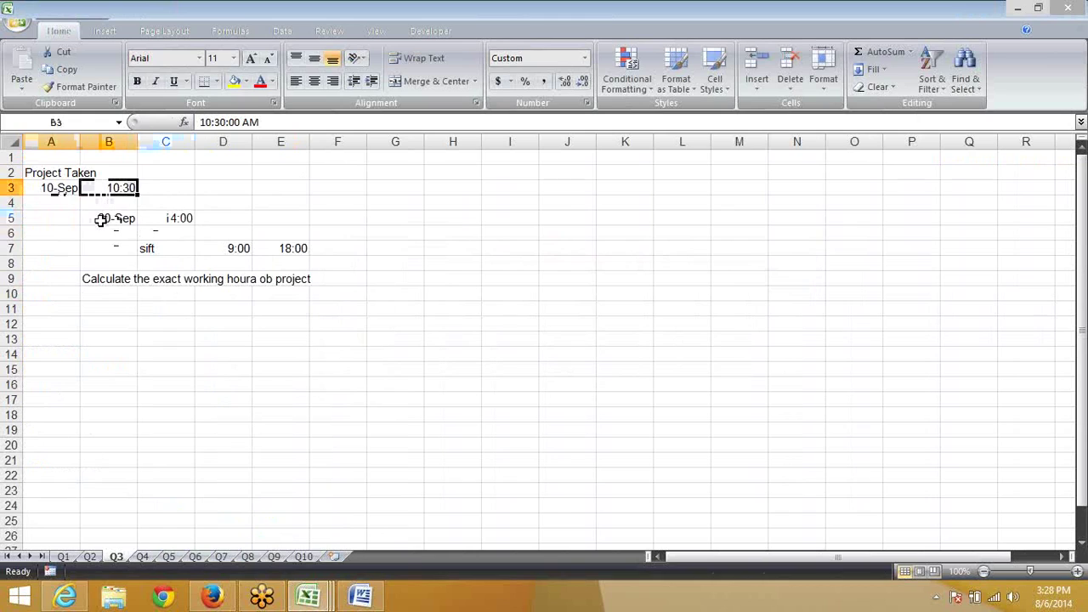
left_click(101, 219)
left_click(167, 217)
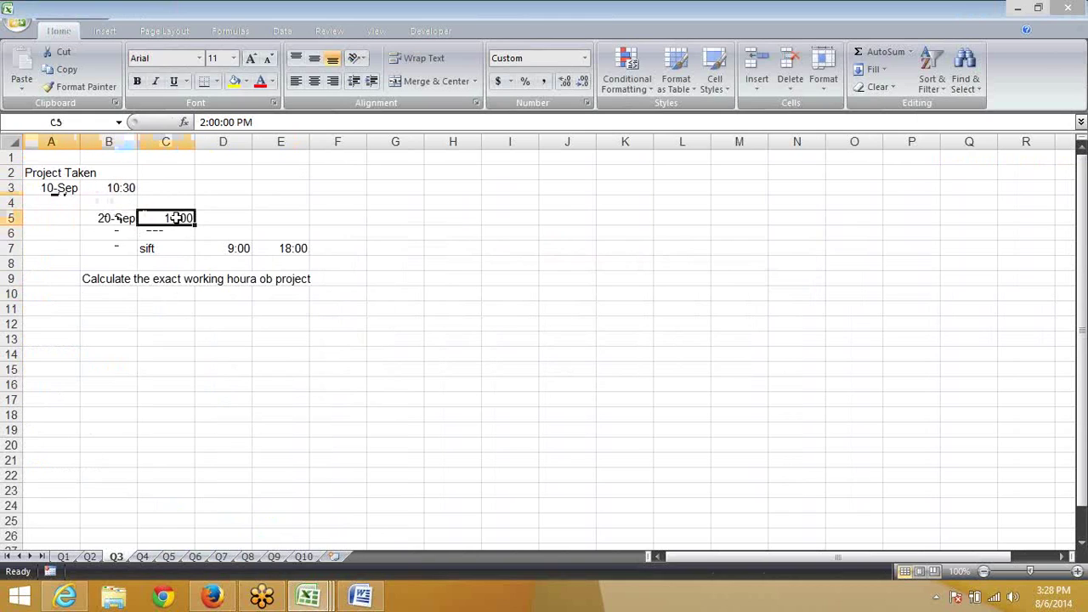
left_click(242, 250)
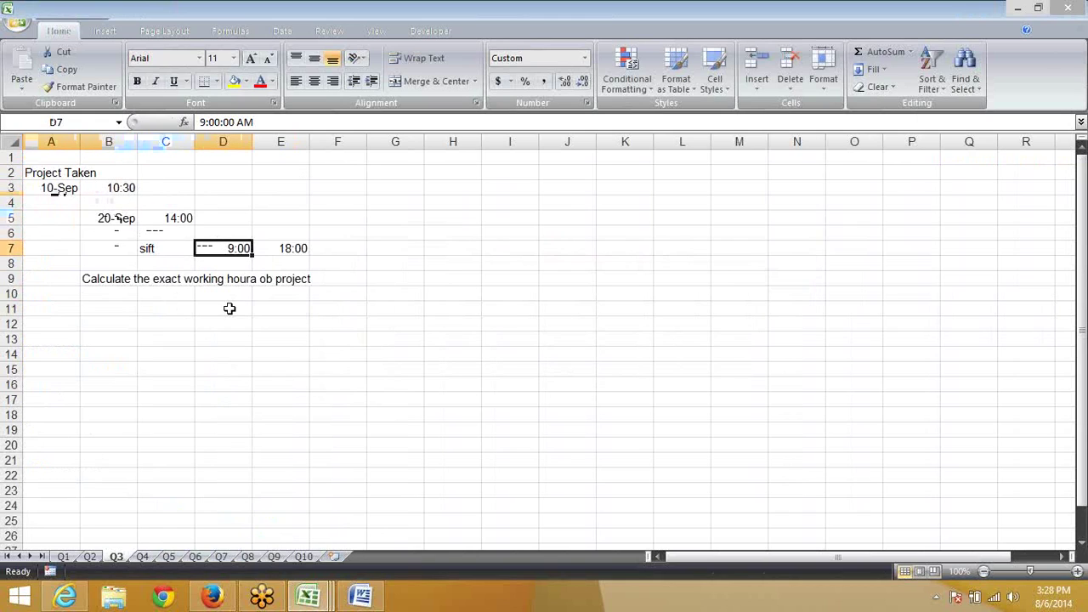
left_click(312, 246)
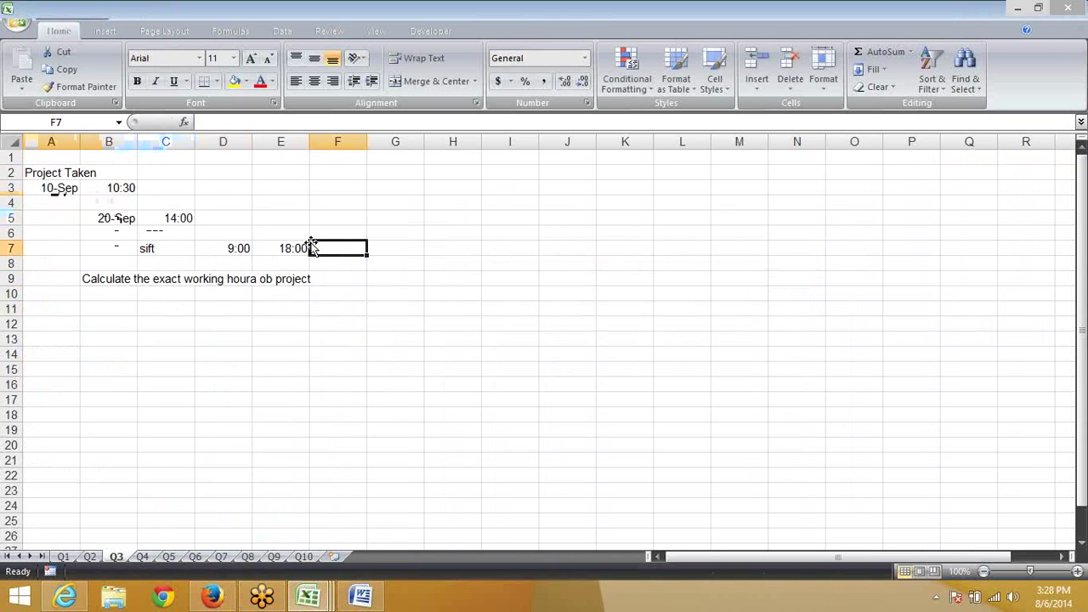
Step: Review the digit-sum question on sheet Q4 and the character-joining question on sheet Q5
left_click(142, 558)
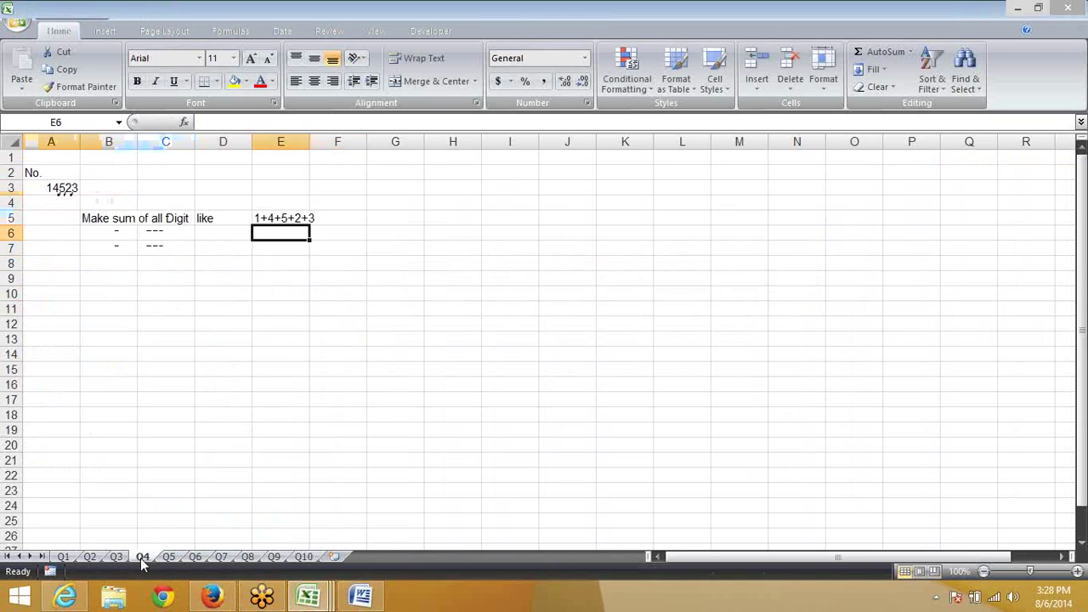
left_click(255, 340)
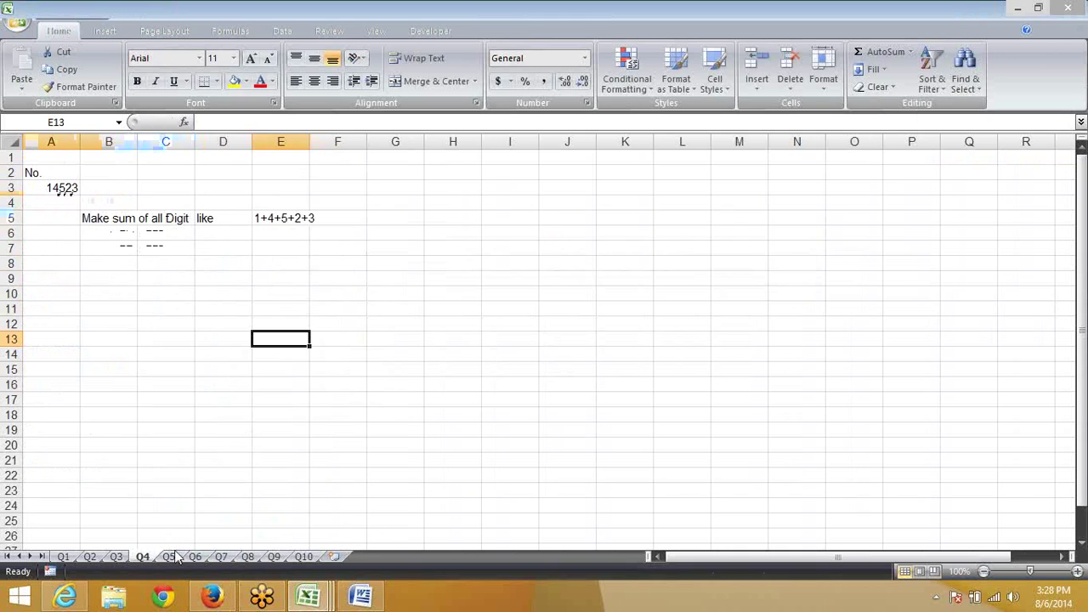
left_click(173, 557)
left_click(189, 274)
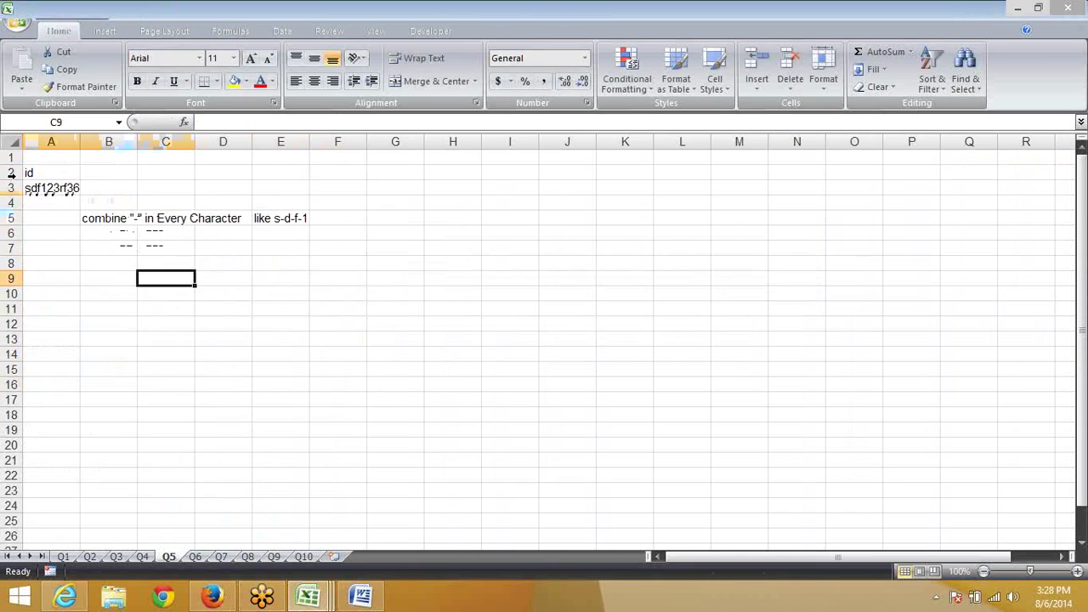
left_click_drag(32, 172, 346, 254)
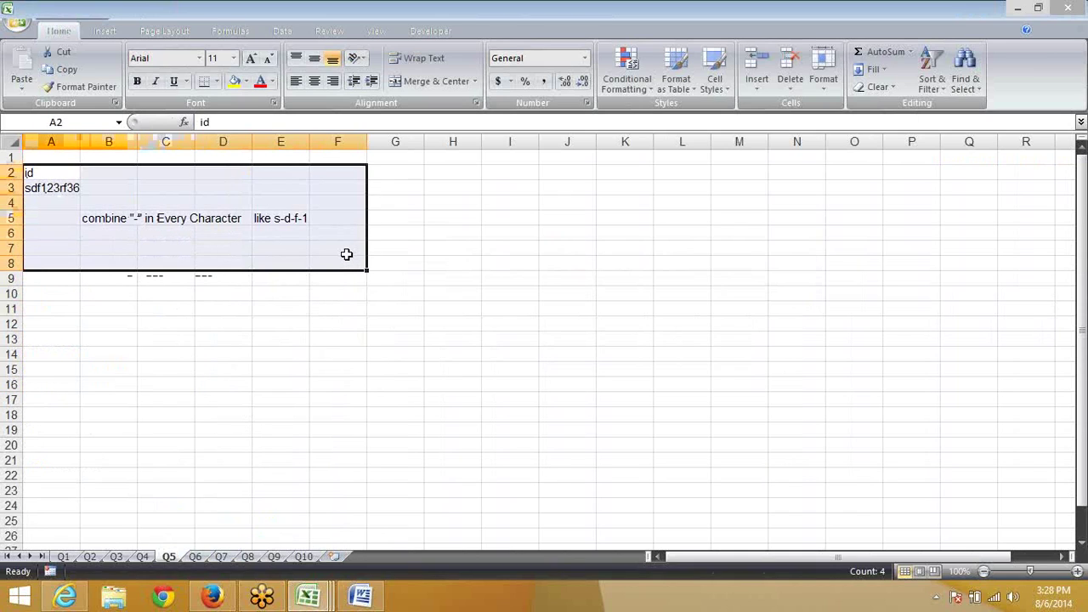
Step: Review the question on putting "-" between characters on sheet Q5 and the number-extraction question with its sample IDs on sheet Q6
left_click(155, 233)
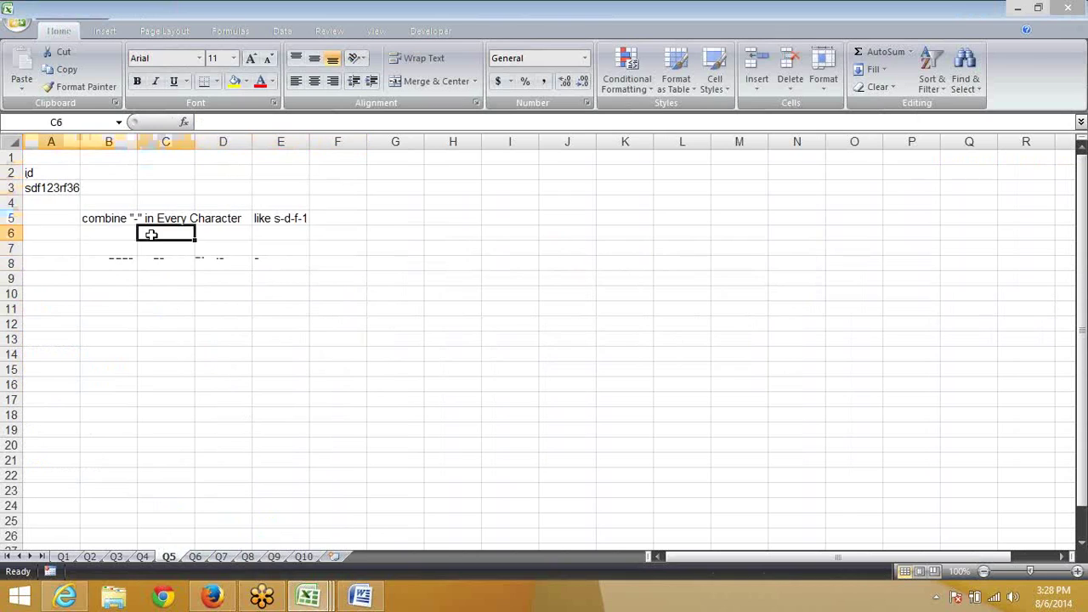
left_click(112, 218)
left_click(116, 246)
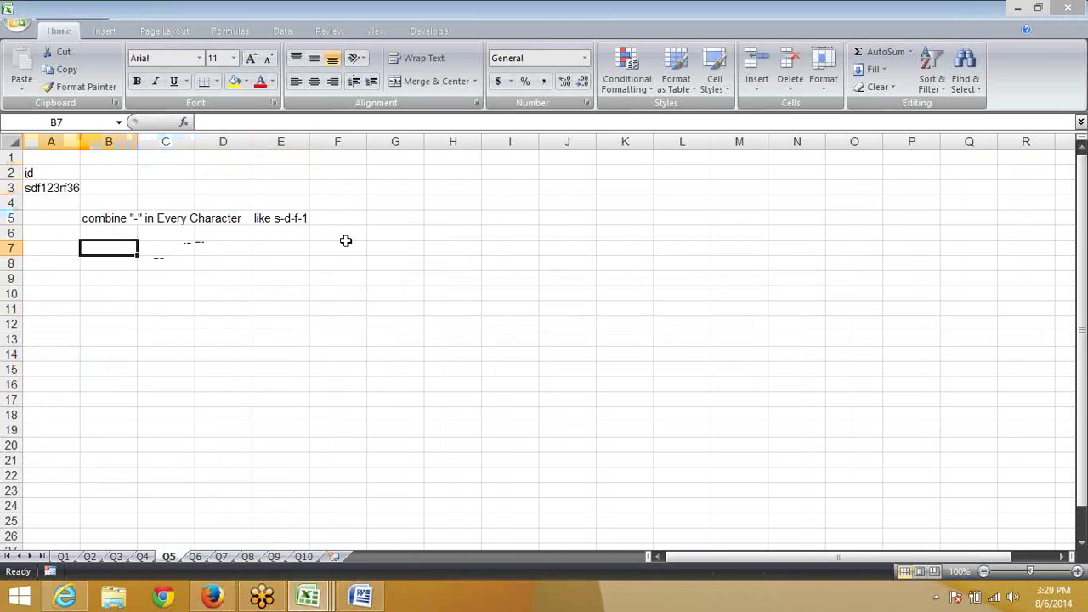
left_click(195, 557)
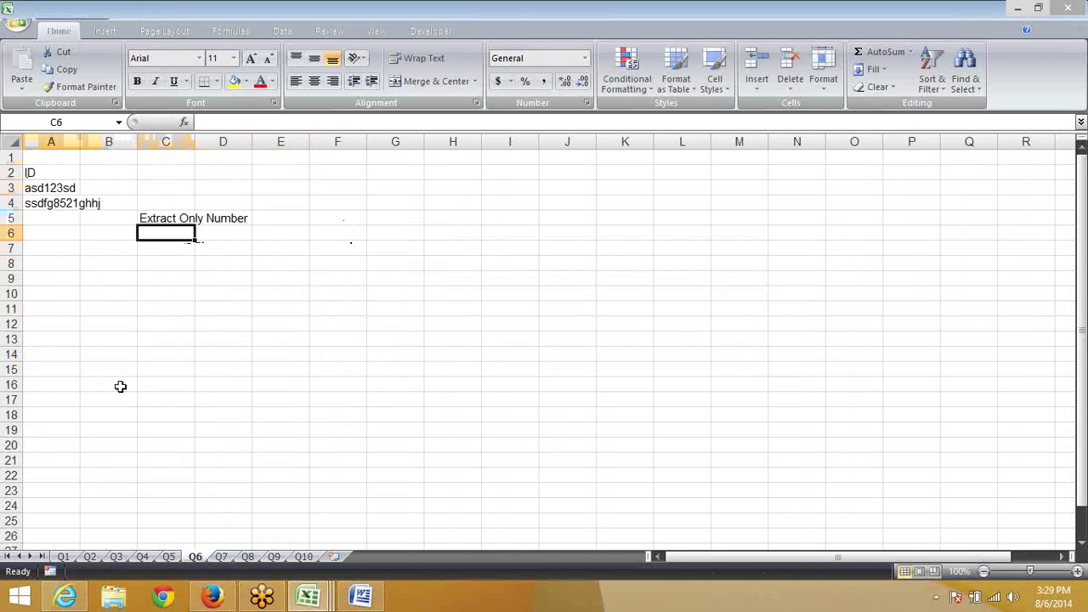
left_click(56, 190)
left_click_drag(56, 208, 58, 211)
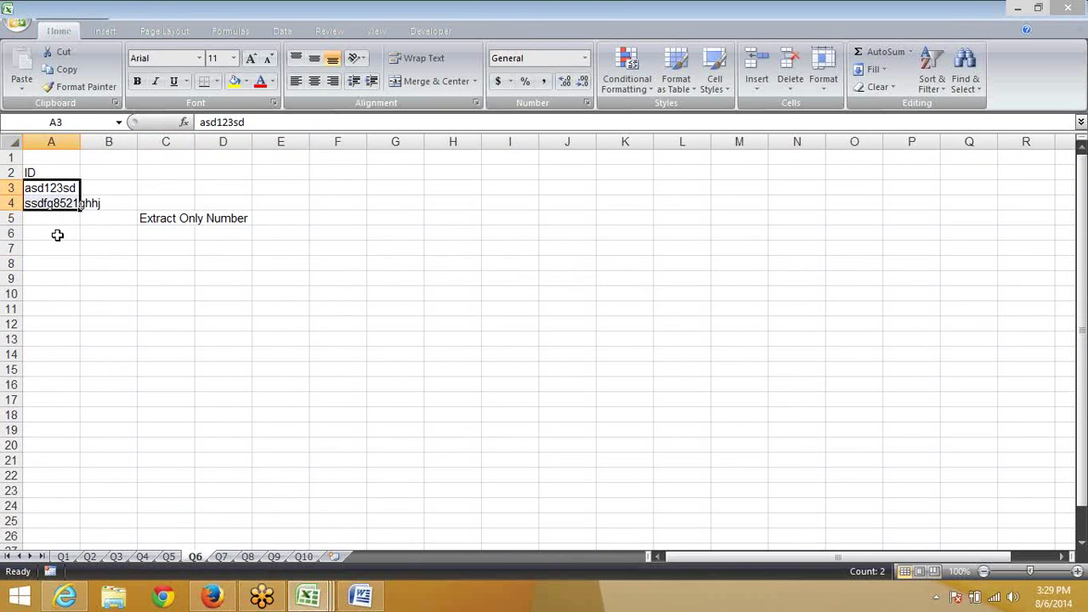
left_click(178, 226)
left_click(176, 247)
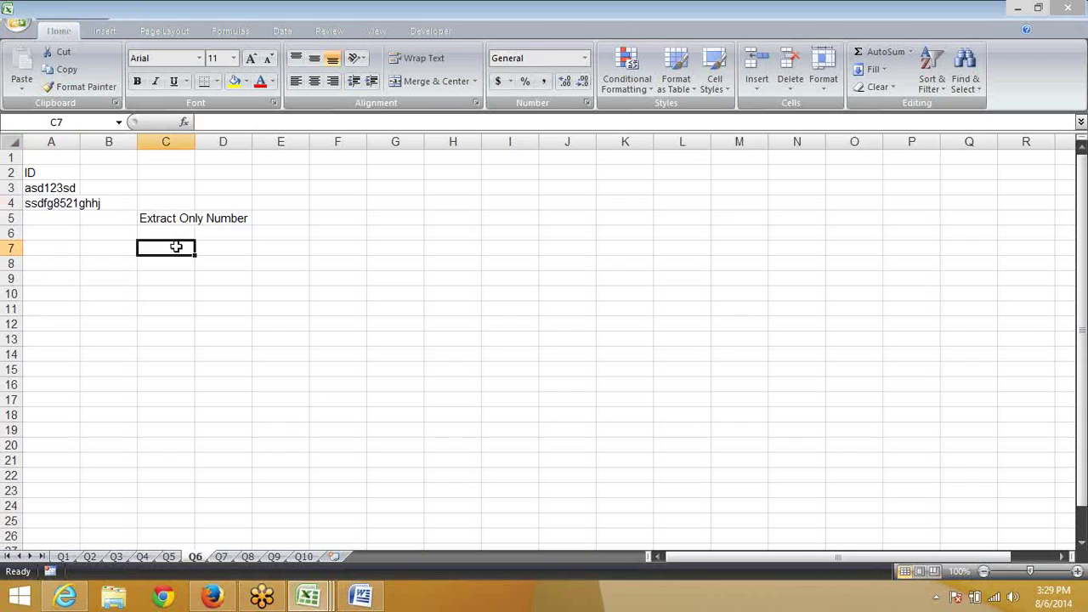
left_click(160, 192)
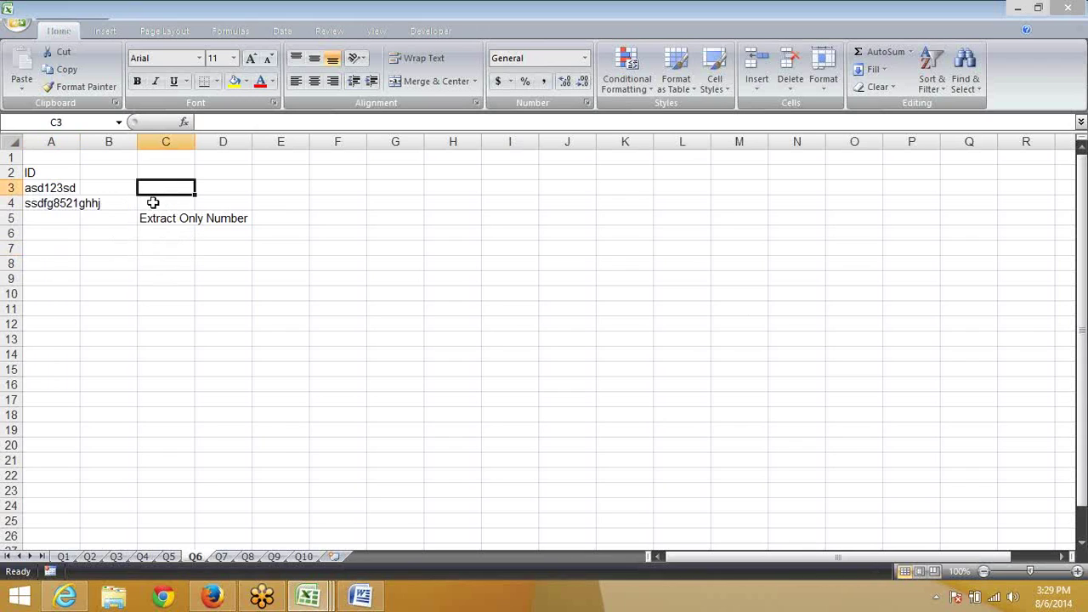
Step: Review the question on summing every third data entry on sheet Q7, going through the first Name, ID and Amt records
left_click(223, 558)
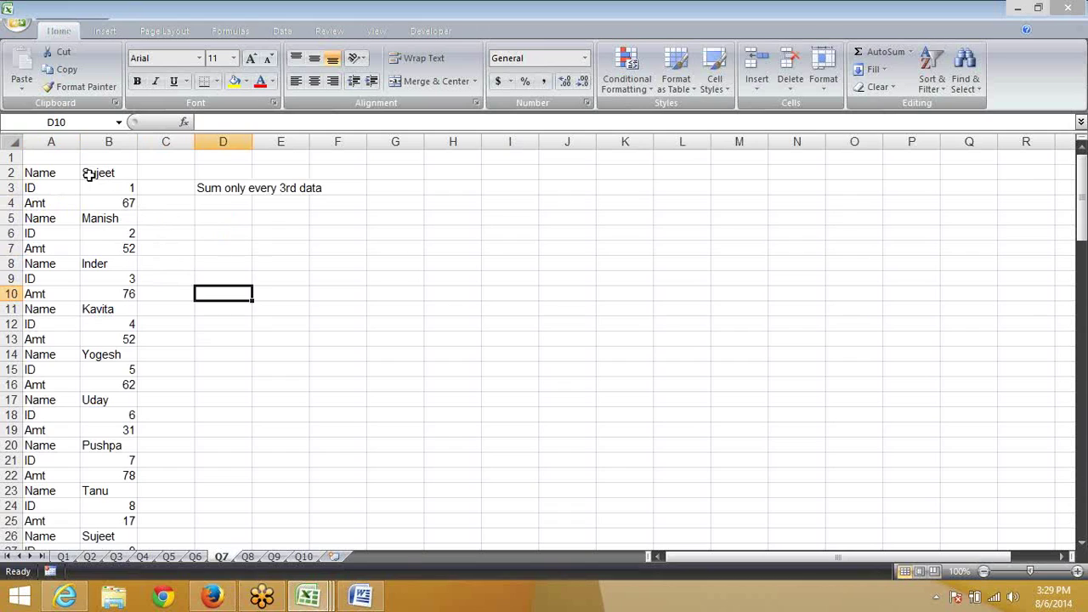
left_click_drag(51, 172, 56, 453)
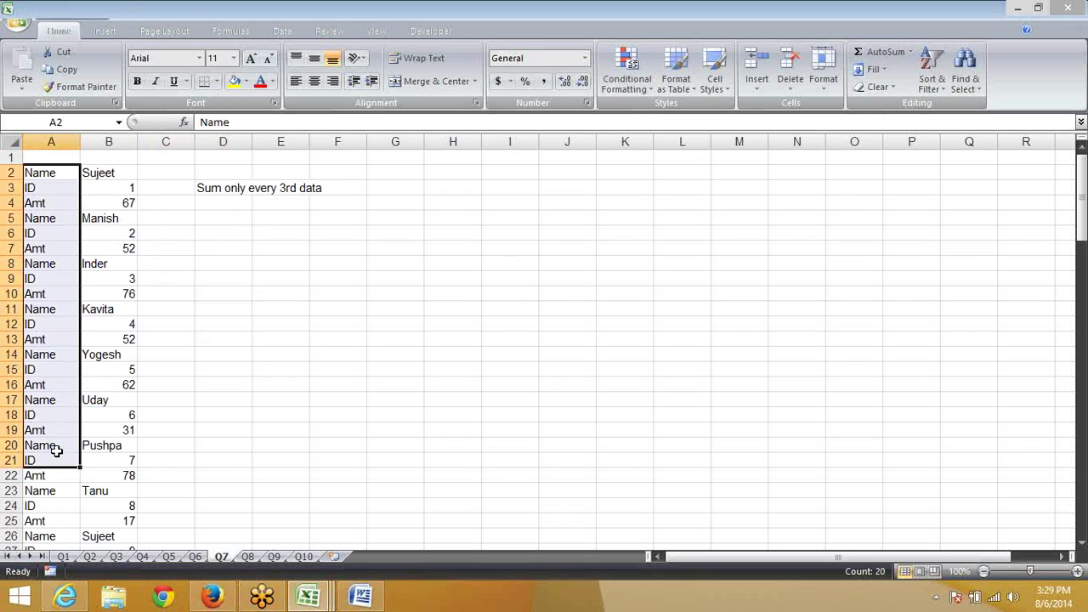
left_click(224, 216)
left_click(115, 162)
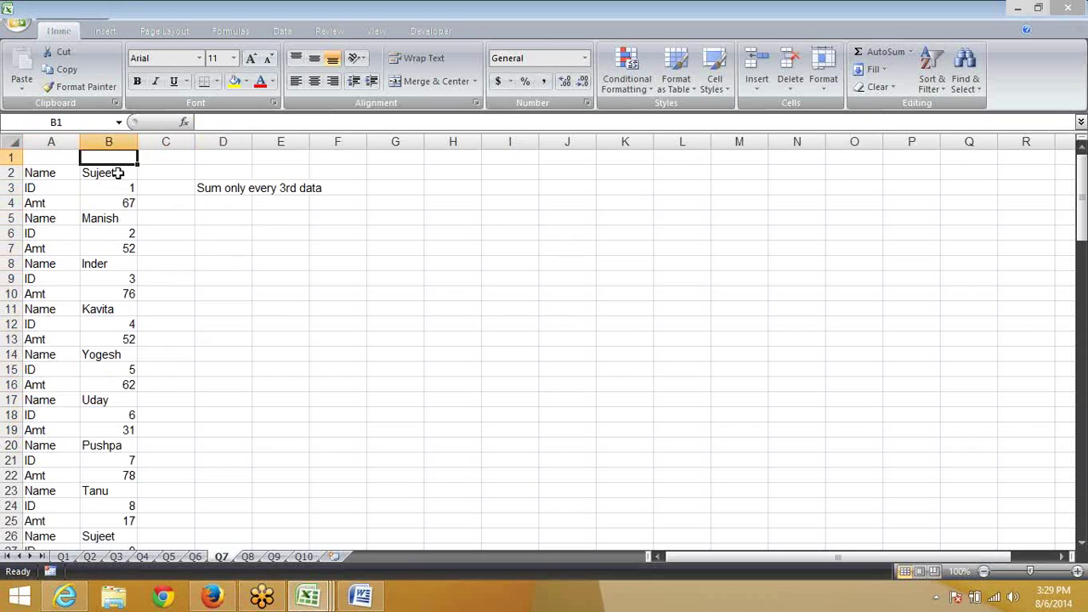
left_click(117, 173)
left_click(119, 188)
left_click(116, 202)
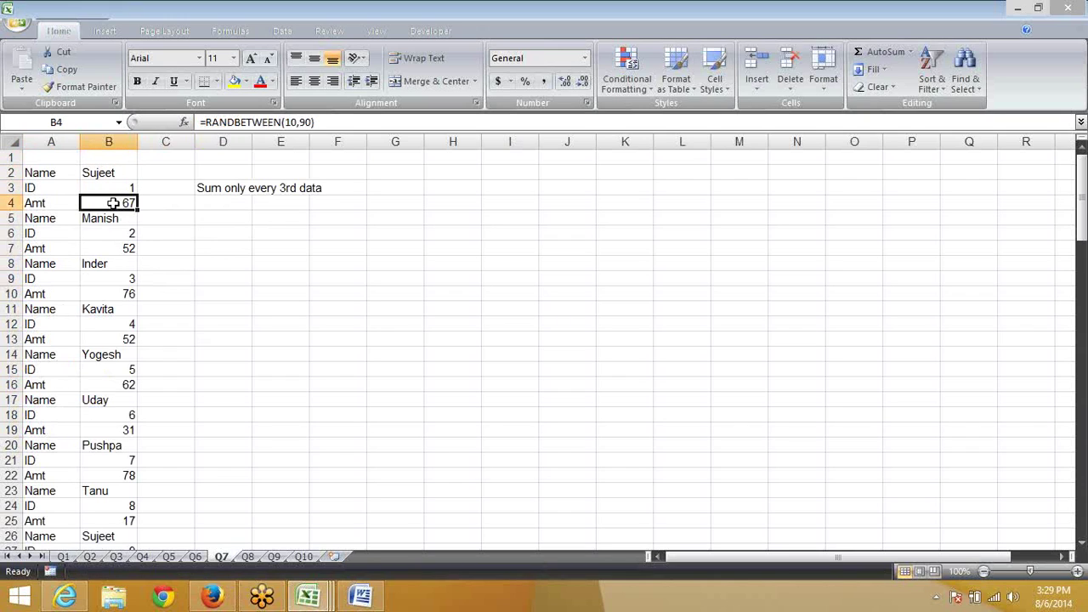
left_click(110, 219)
left_click(110, 234)
left_click(107, 247)
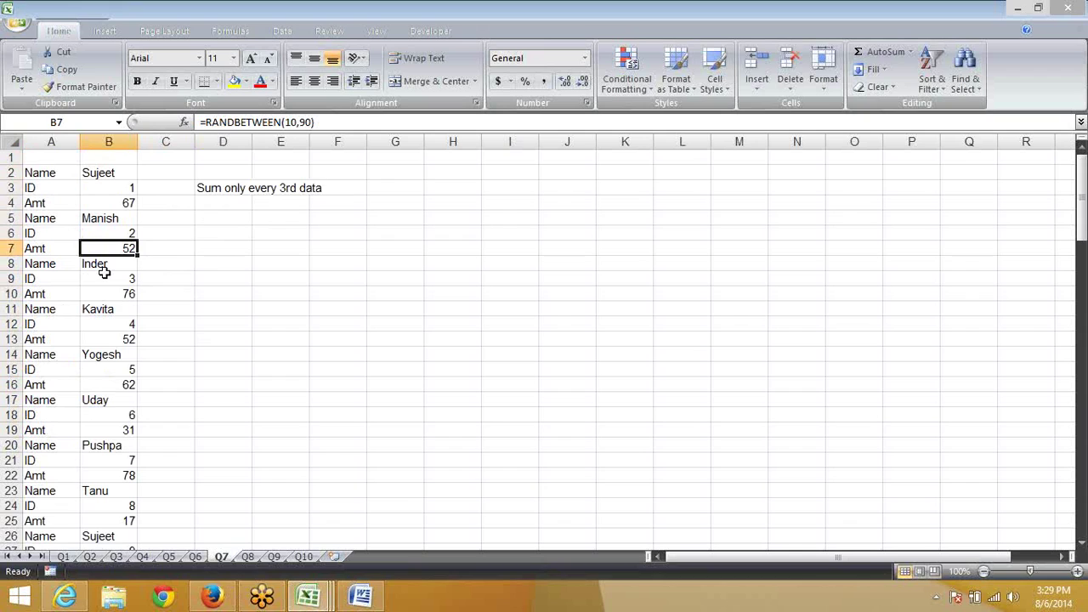
Step: Review the unique-number sum question and its number list on sheet Q8, and the automatic calendar question on sheet Q9
left_click(249, 557)
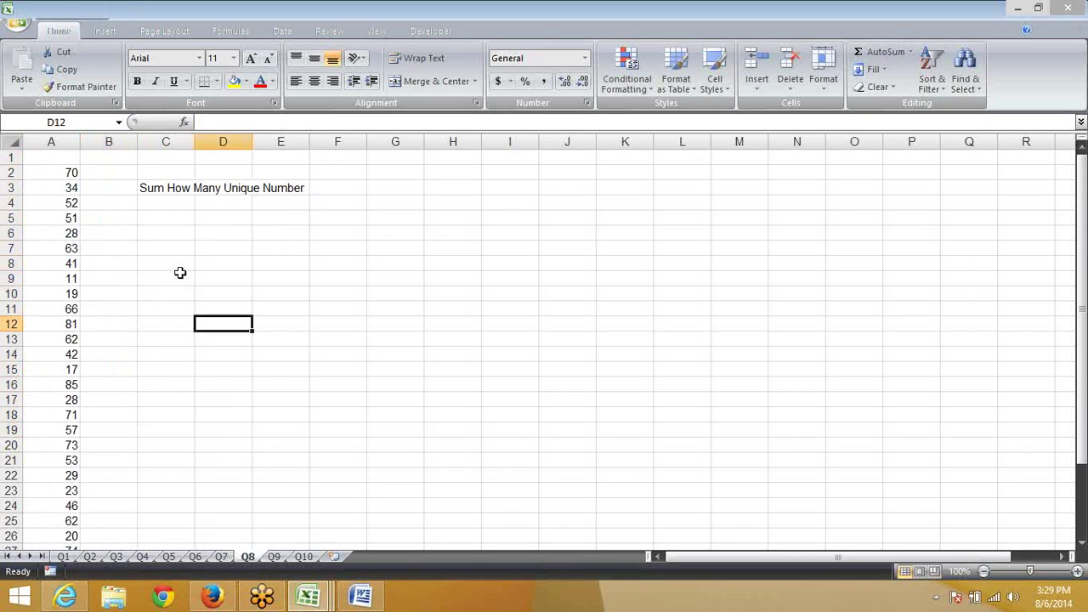
left_click(167, 185)
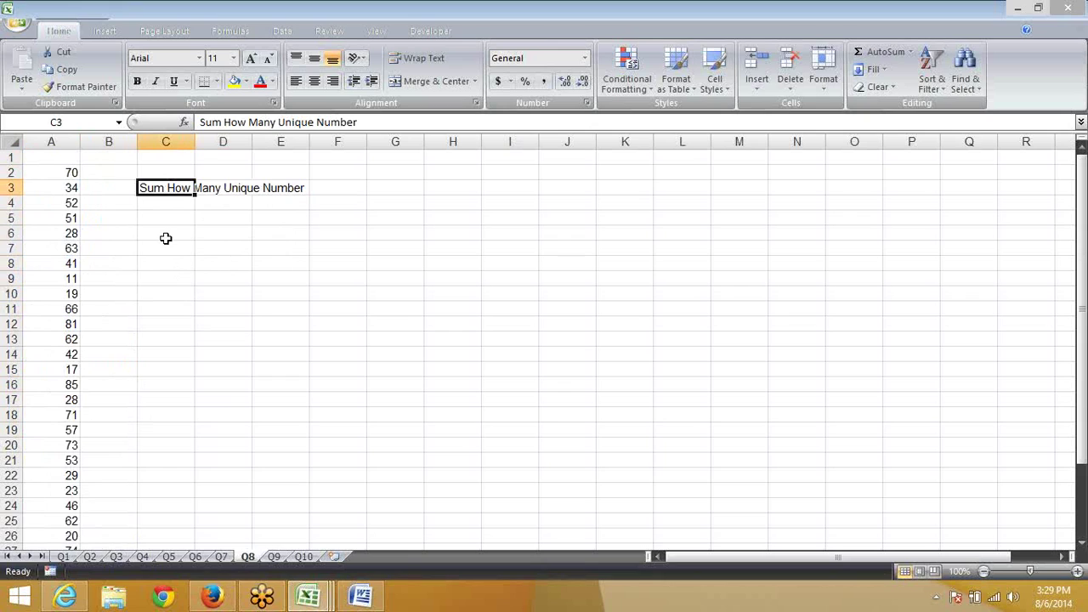
left_click_drag(73, 172, 47, 279)
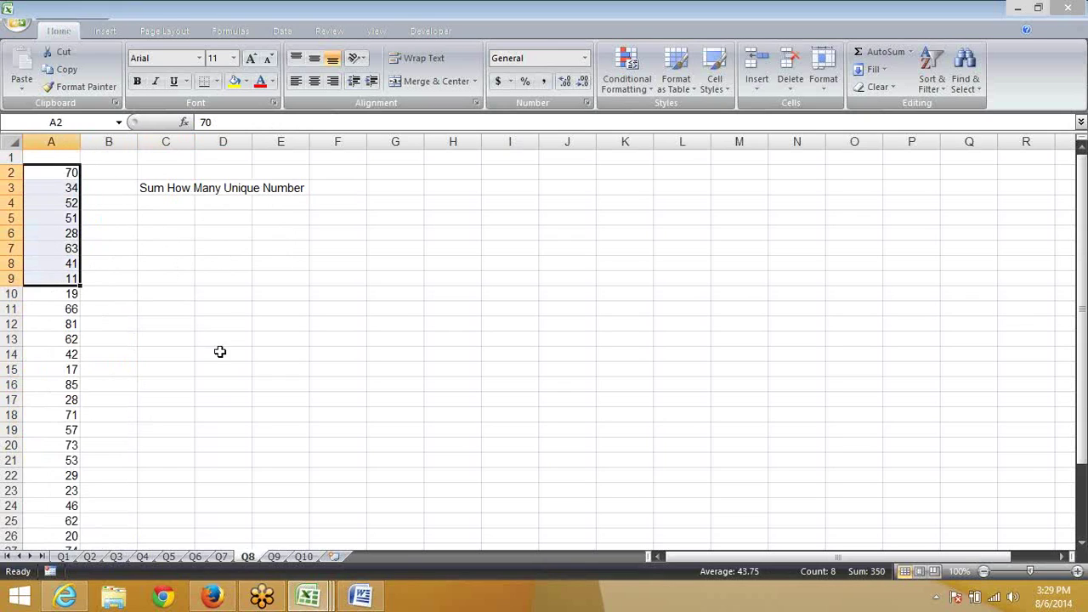
left_click(273, 557)
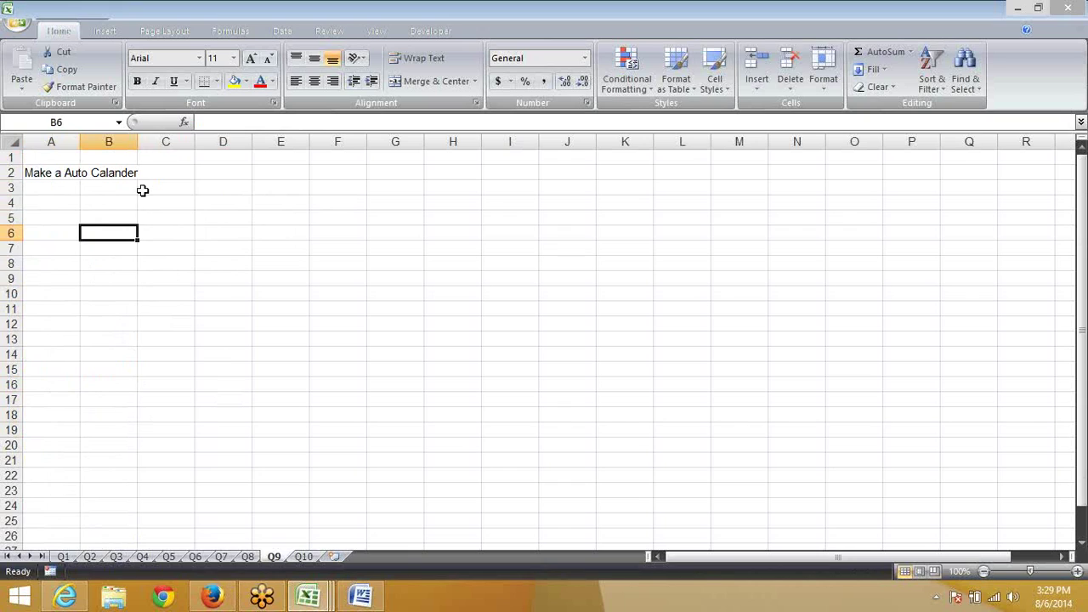
left_click_drag(150, 182, 427, 339)
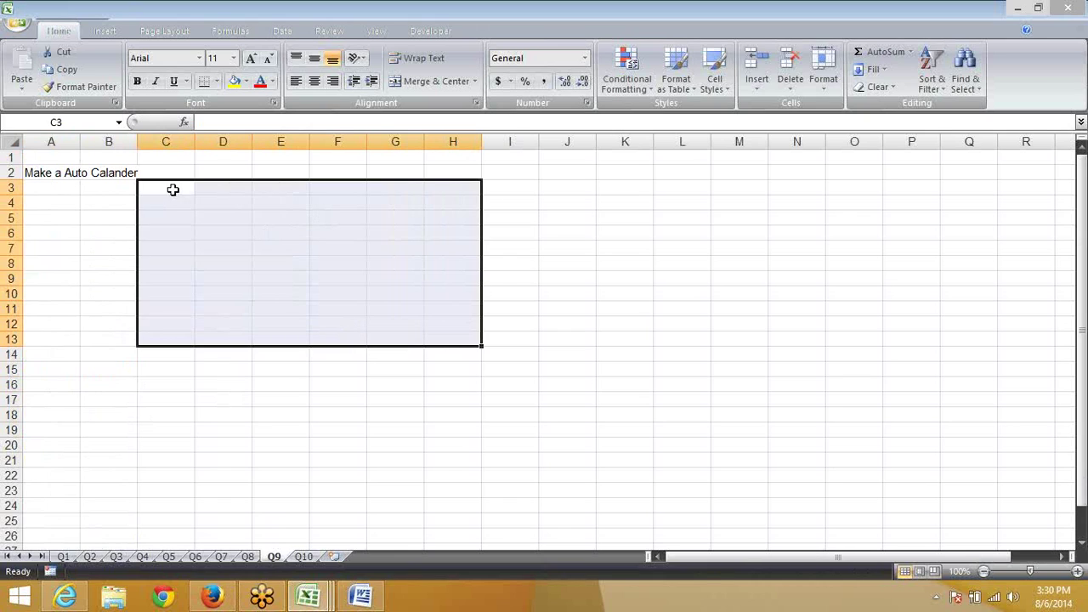
left_click_drag(173, 189, 420, 320)
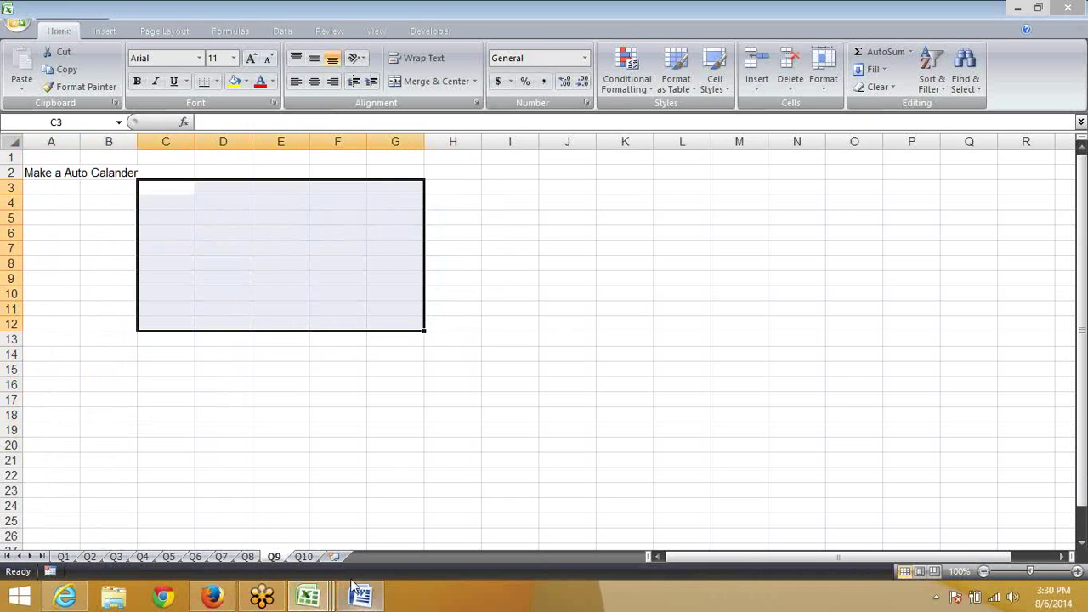
Step: Review the dashboard question on sheet Q10, and view September and August 2014 in the system calendar as a calendar example
left_click(306, 557)
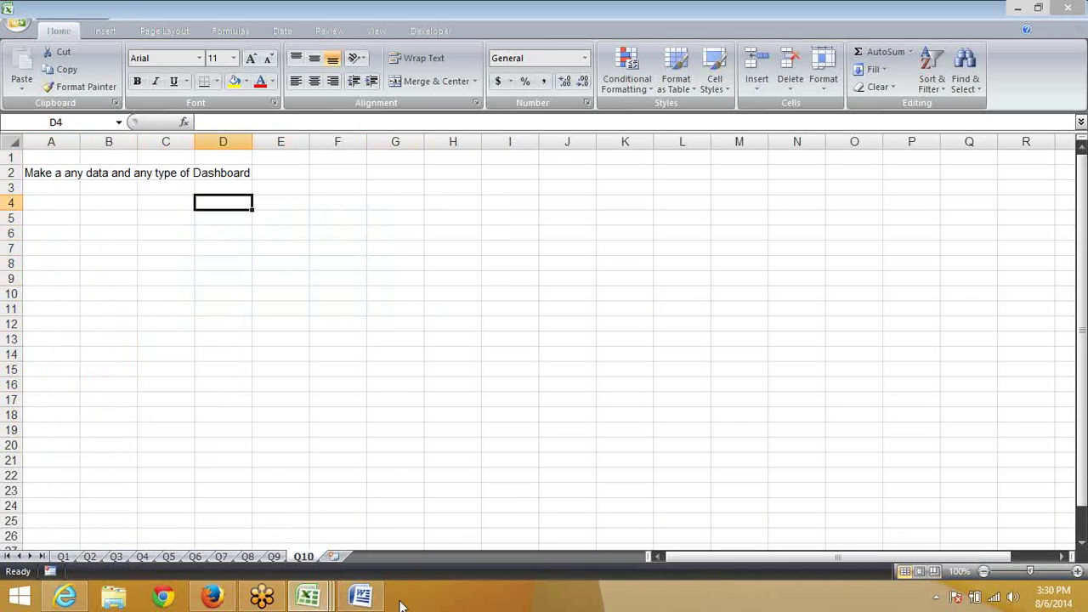
left_click(1060, 601)
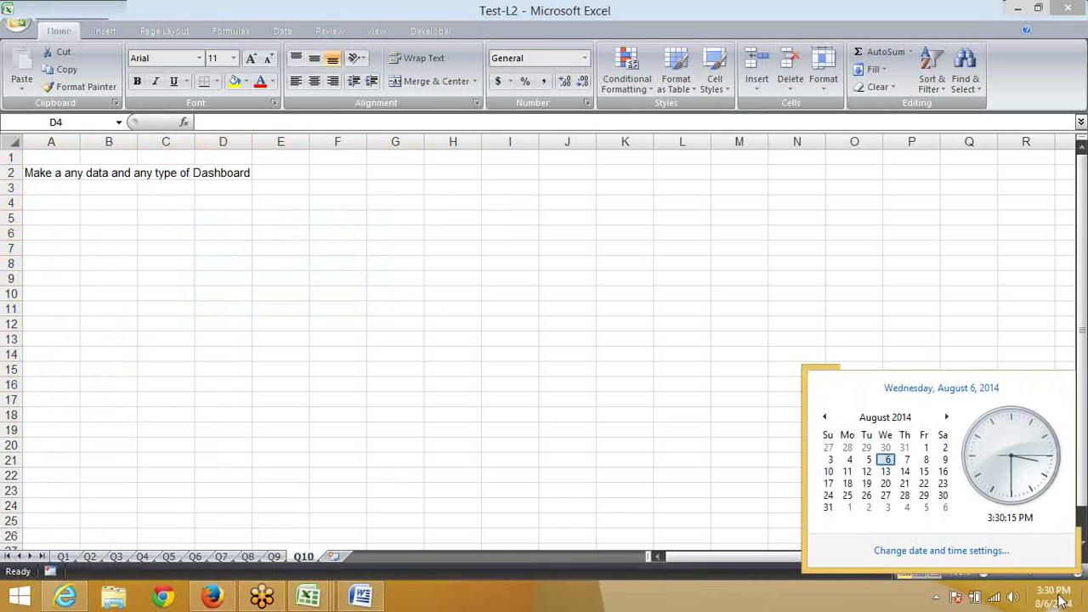
left_click(947, 417)
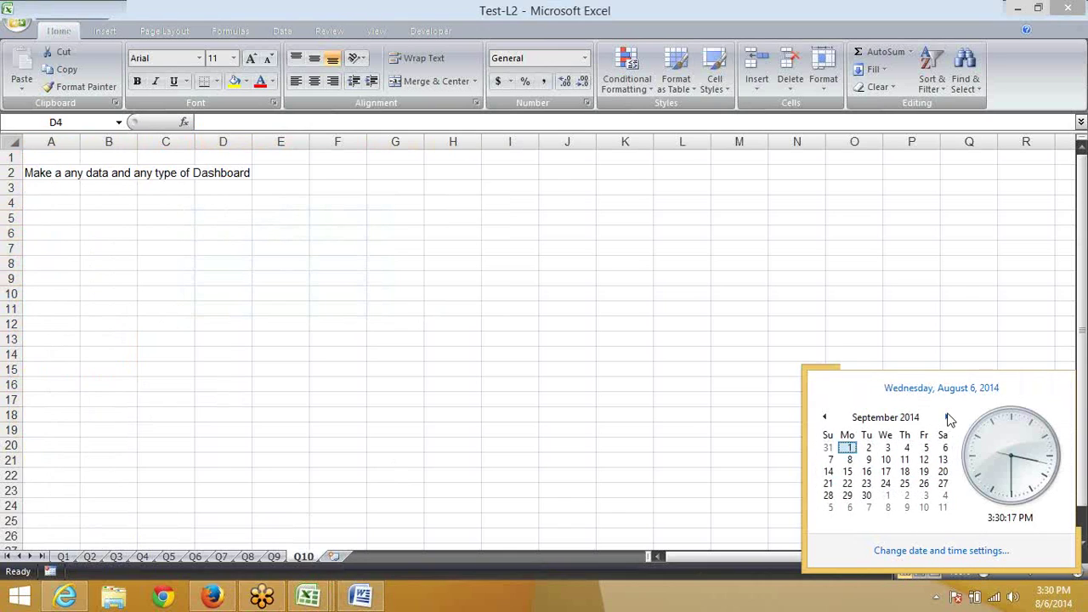
left_click(825, 417)
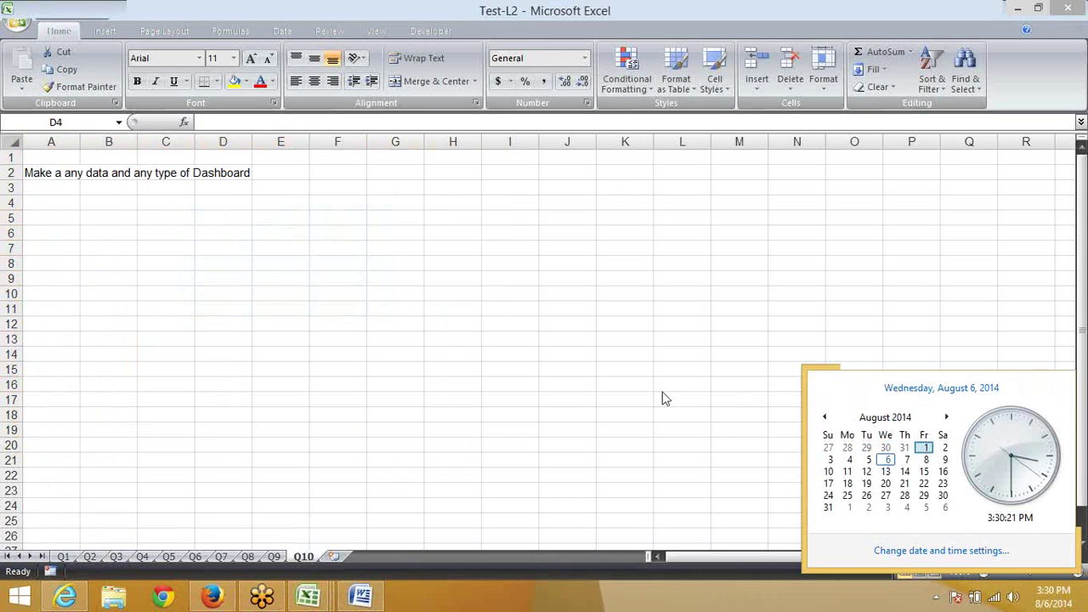
left_click(80, 198)
left_click(65, 174)
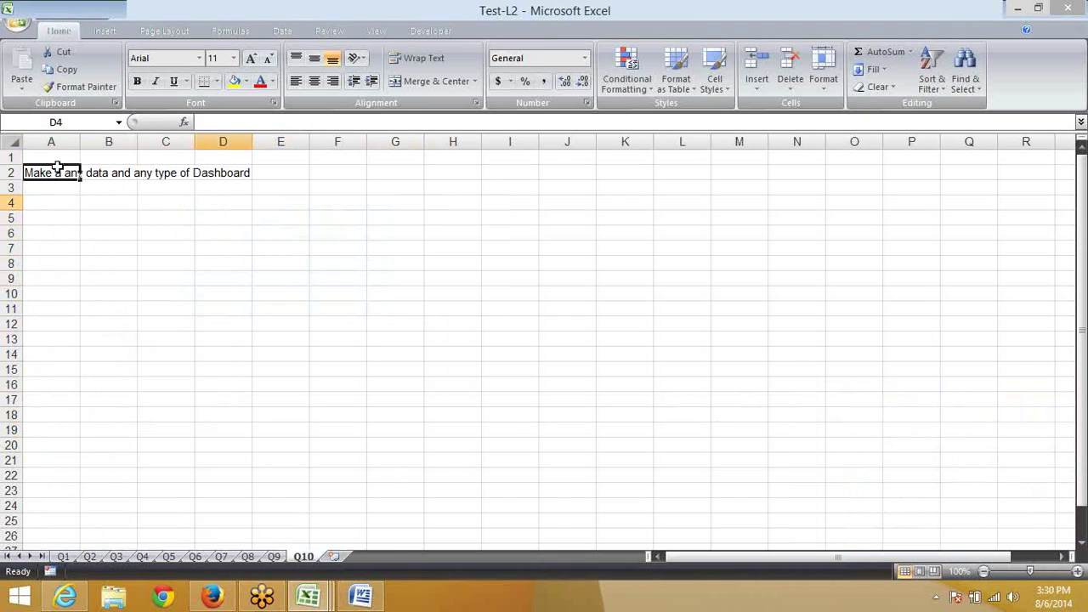